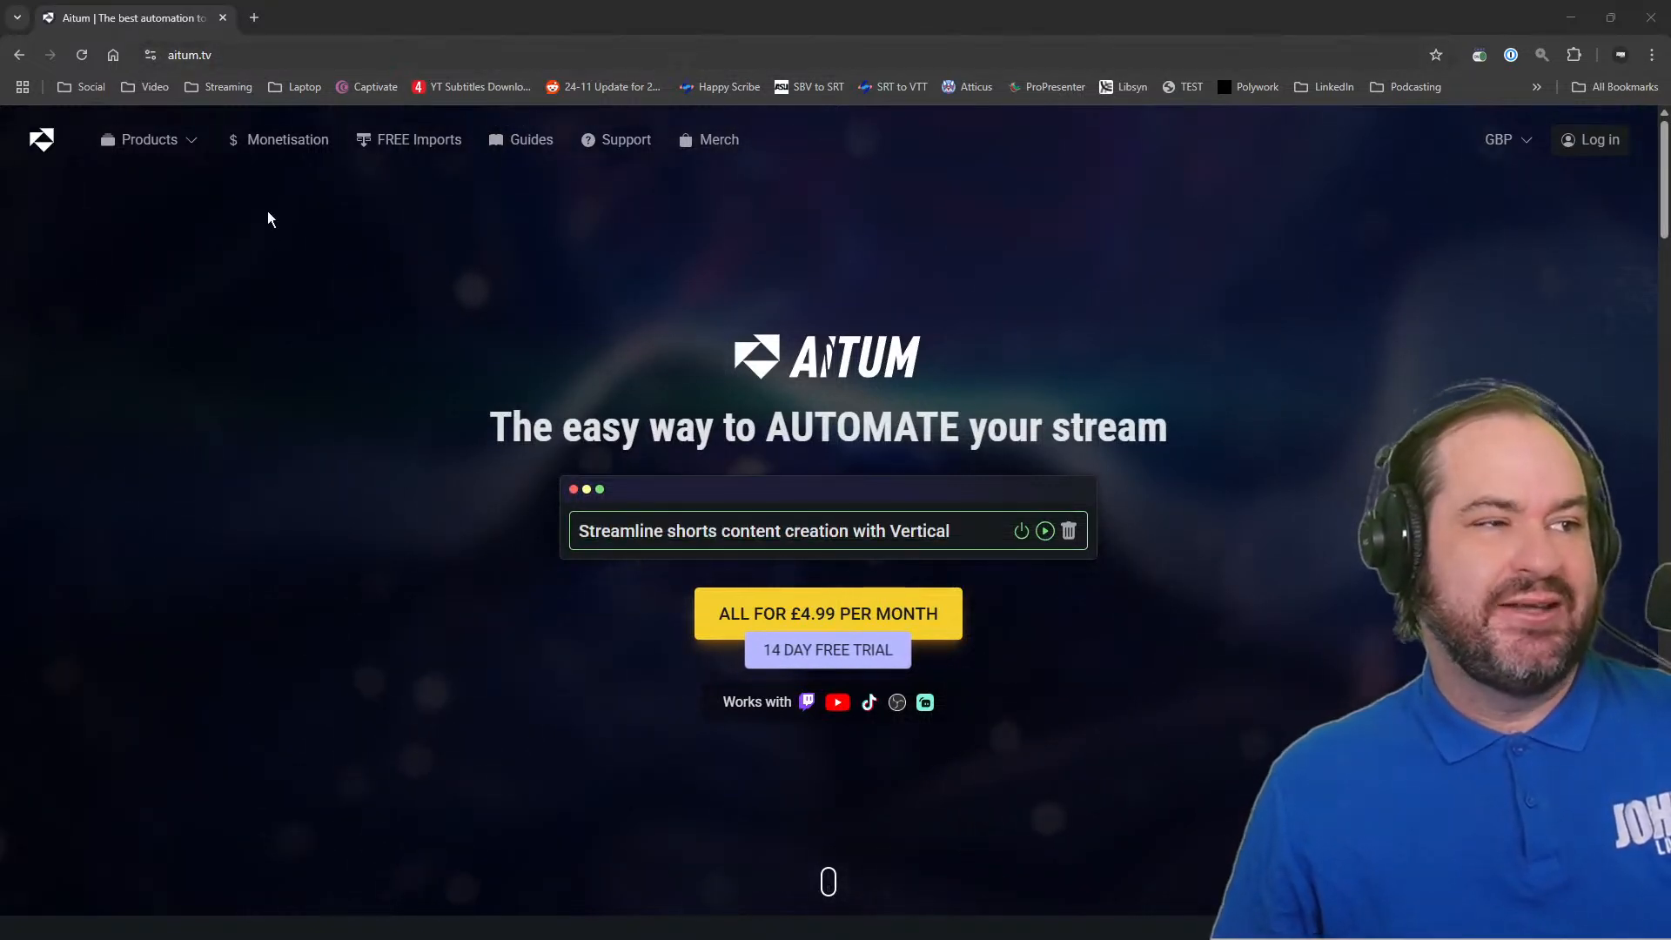
Open the Aitum Vertical product page and review its introduction and the revenue benefits of the plugin.
{"action": "left_click", "coordinate": [191, 143]}
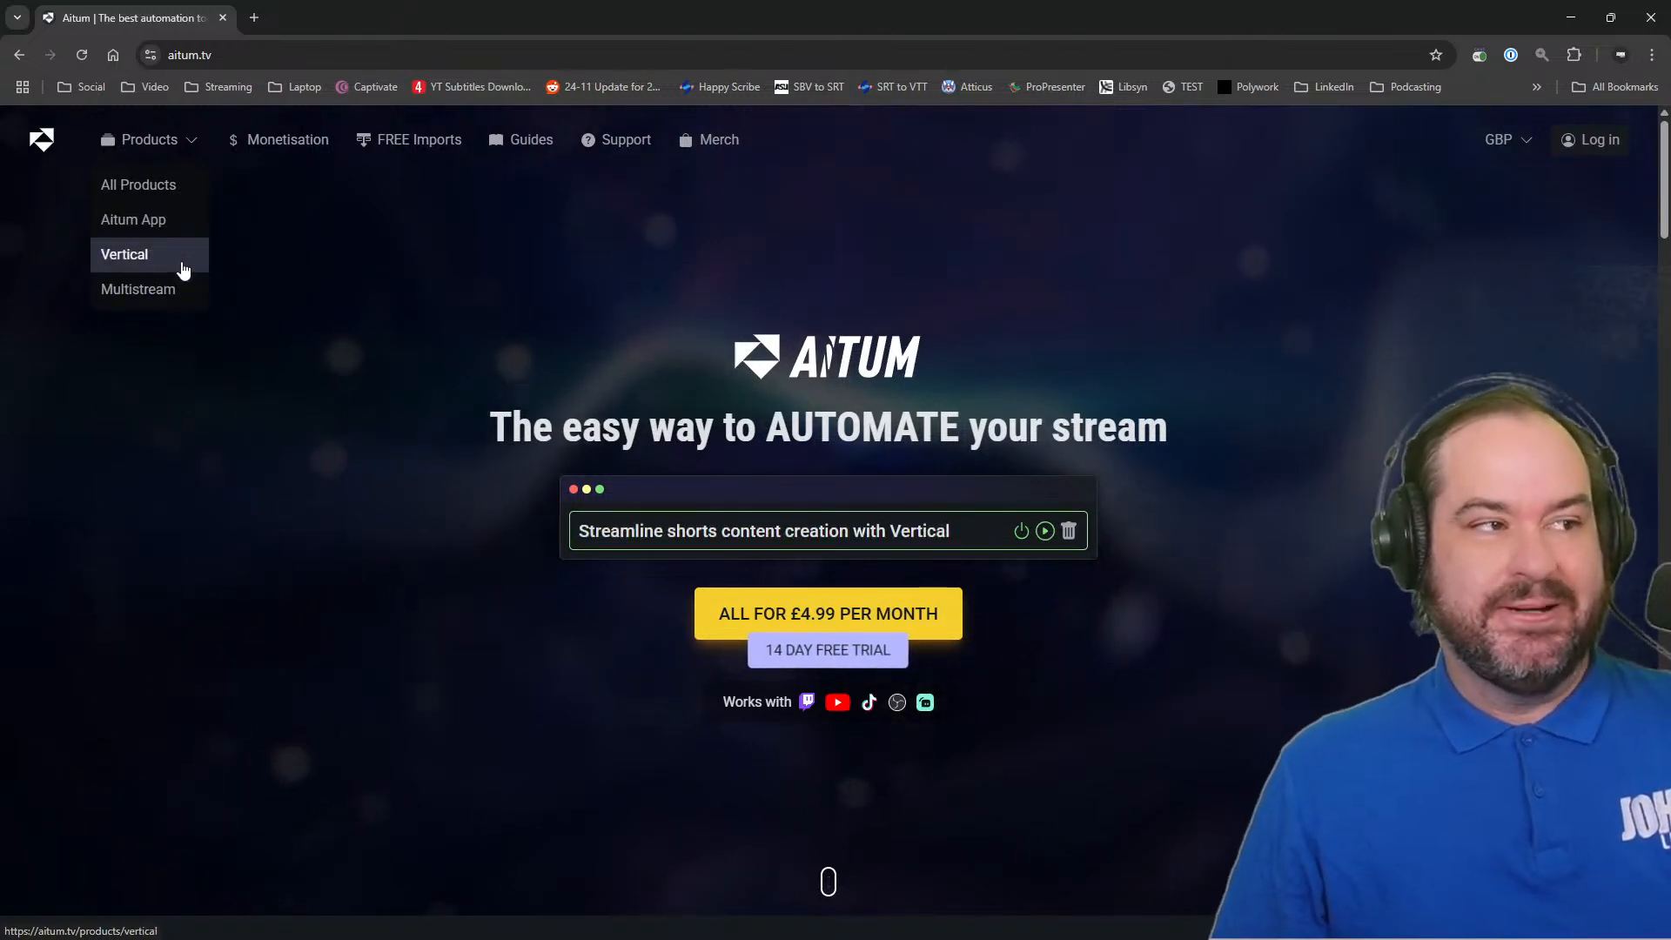
{"action": "left_click", "coordinate": [178, 258]}
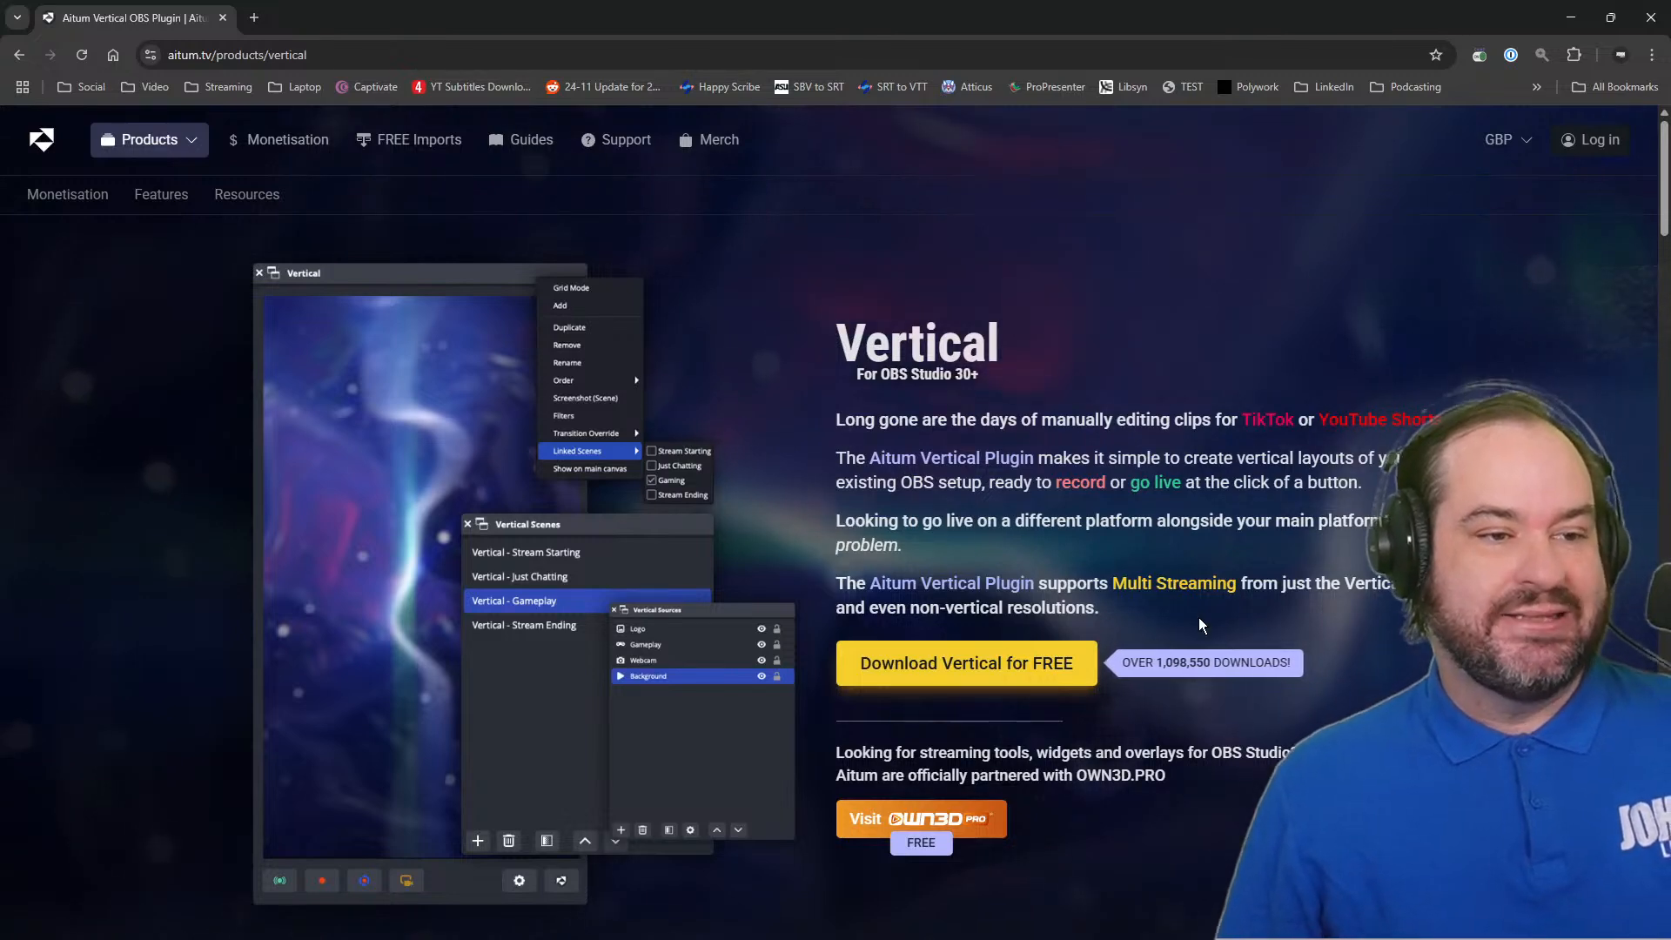
{"action": "scroll", "coordinate": [1343, 667], "scroll_direction": "down", "scroll_amount": 2}
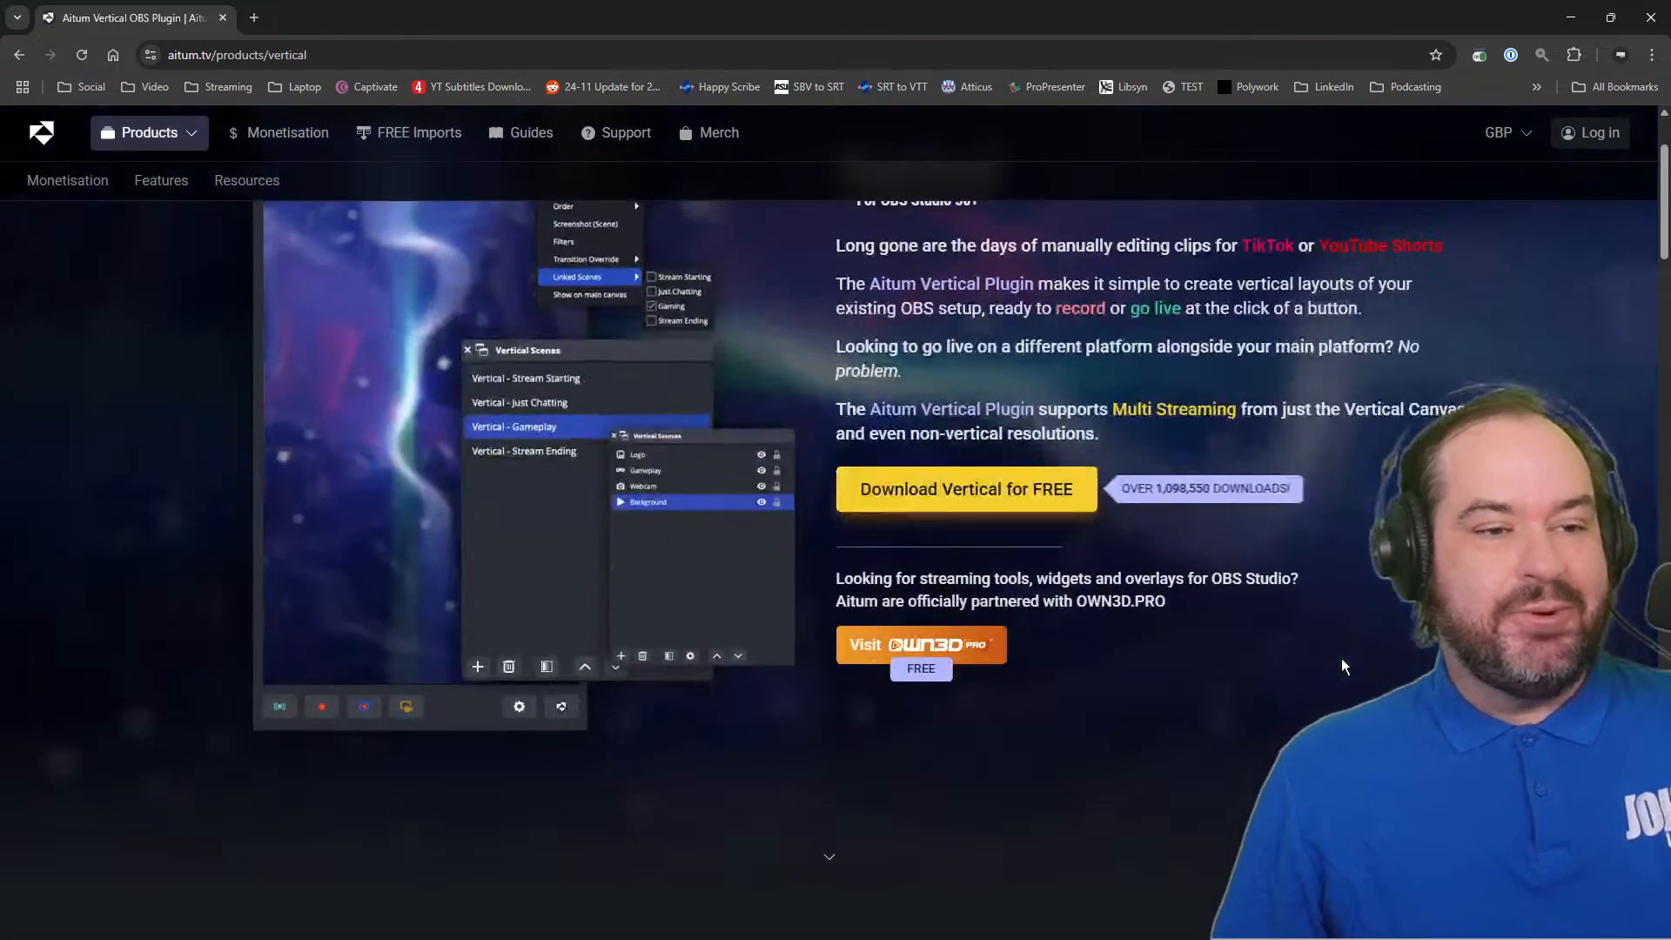
{"action": "scroll", "coordinate": [1343, 666], "scroll_direction": "down", "scroll_amount": 5}
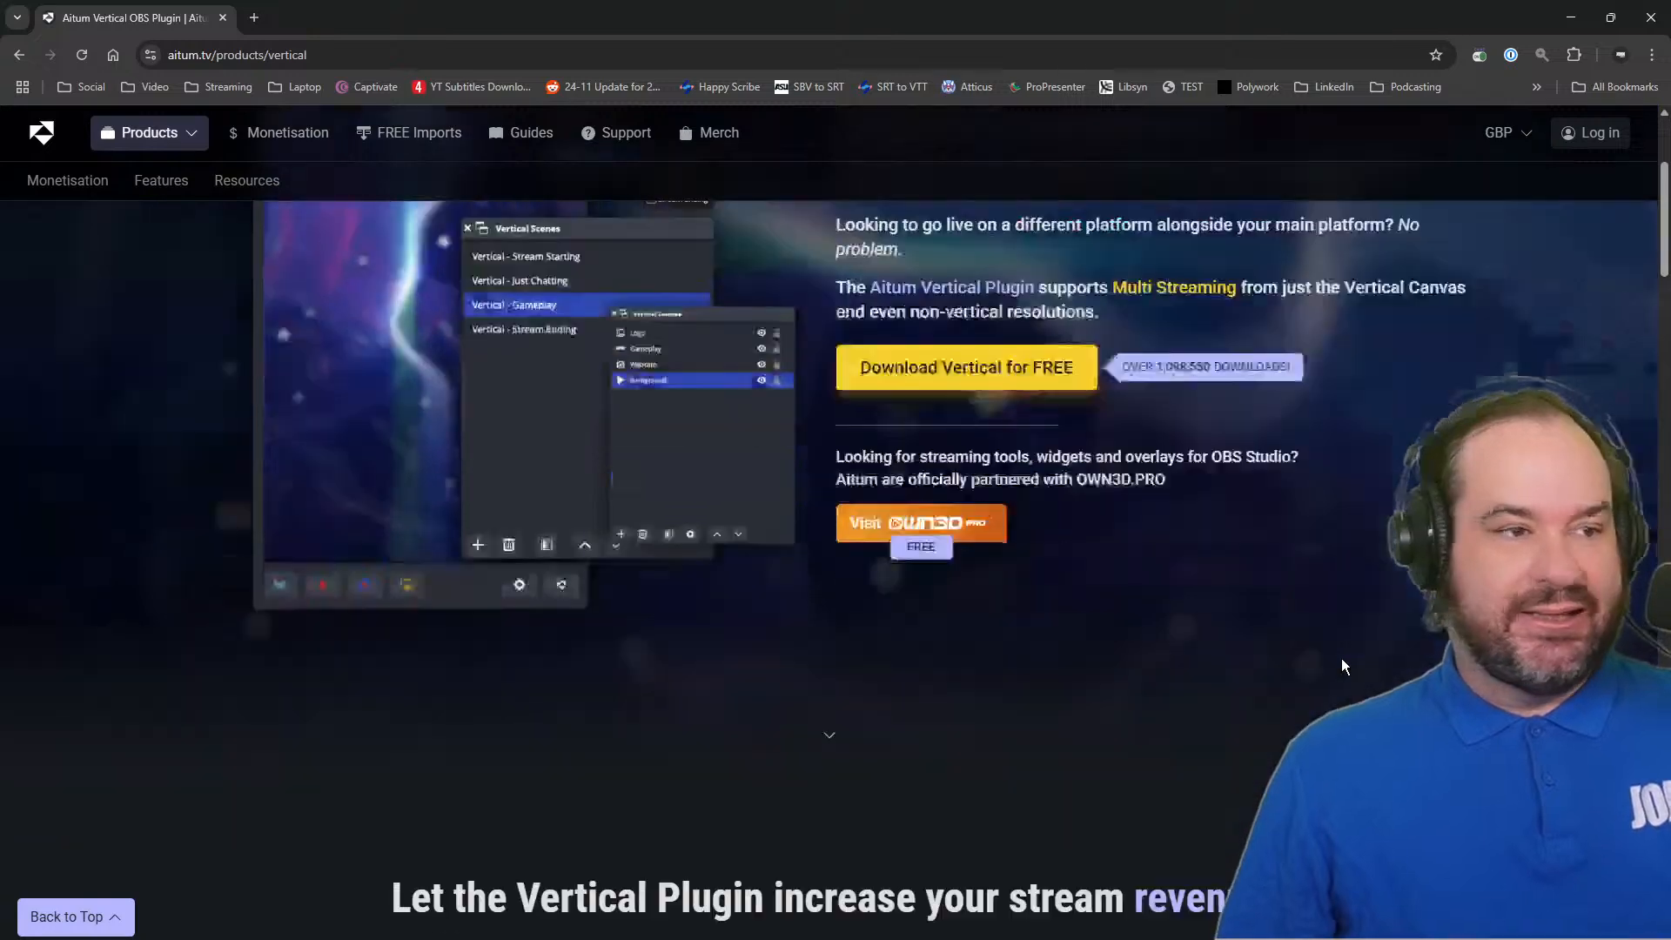
{"action": "scroll", "coordinate": [1341, 666], "scroll_direction": "down", "scroll_amount": 4}
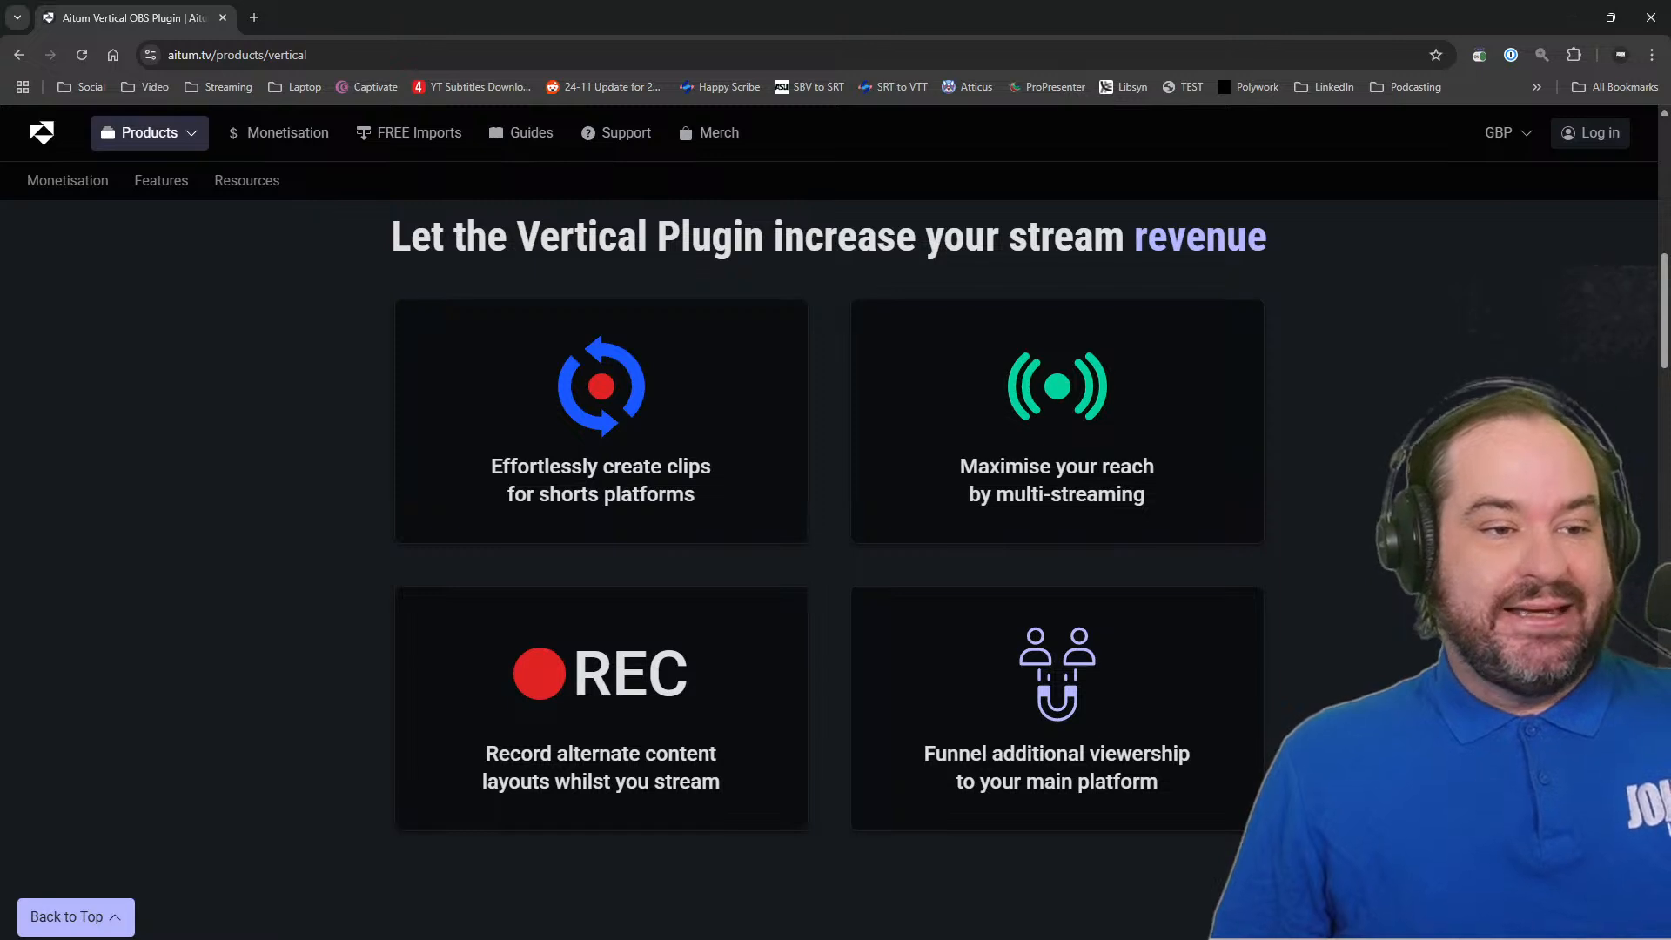
{"action": "scroll", "coordinate": [835, 522], "scroll_direction": "down", "scroll_amount": 4}
{"action": "scroll", "coordinate": [836, 523], "scroll_direction": "up", "scroll_amount": 2}
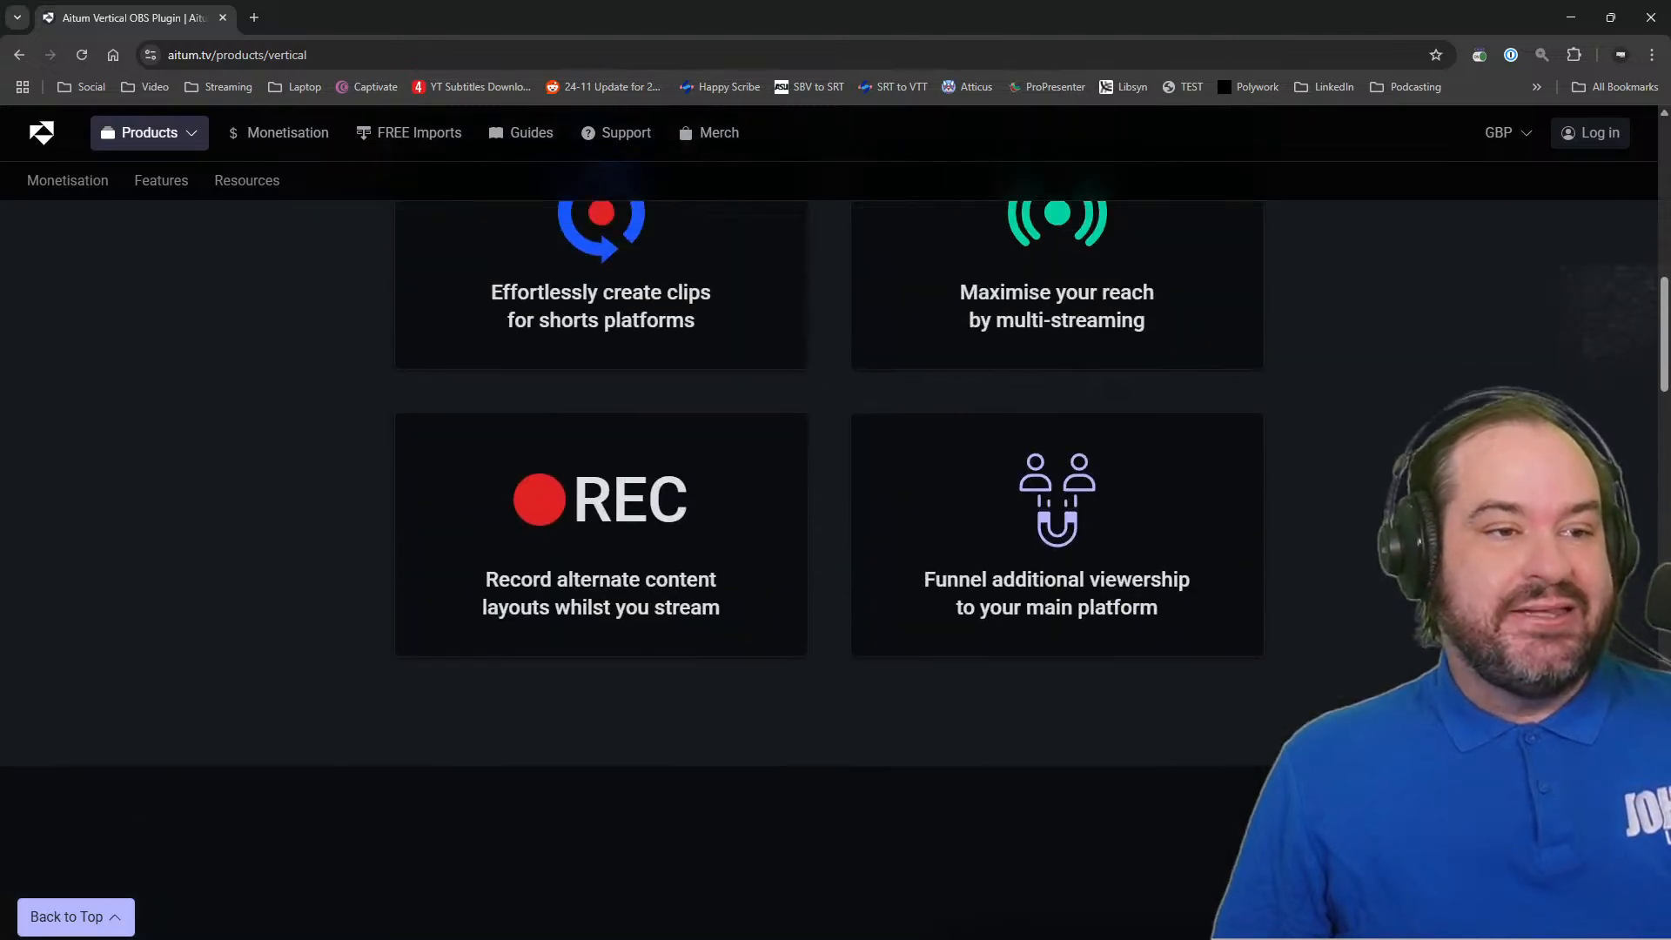
{"action": "scroll", "coordinate": [1366, 677], "scroll_direction": "up", "scroll_amount": 1}
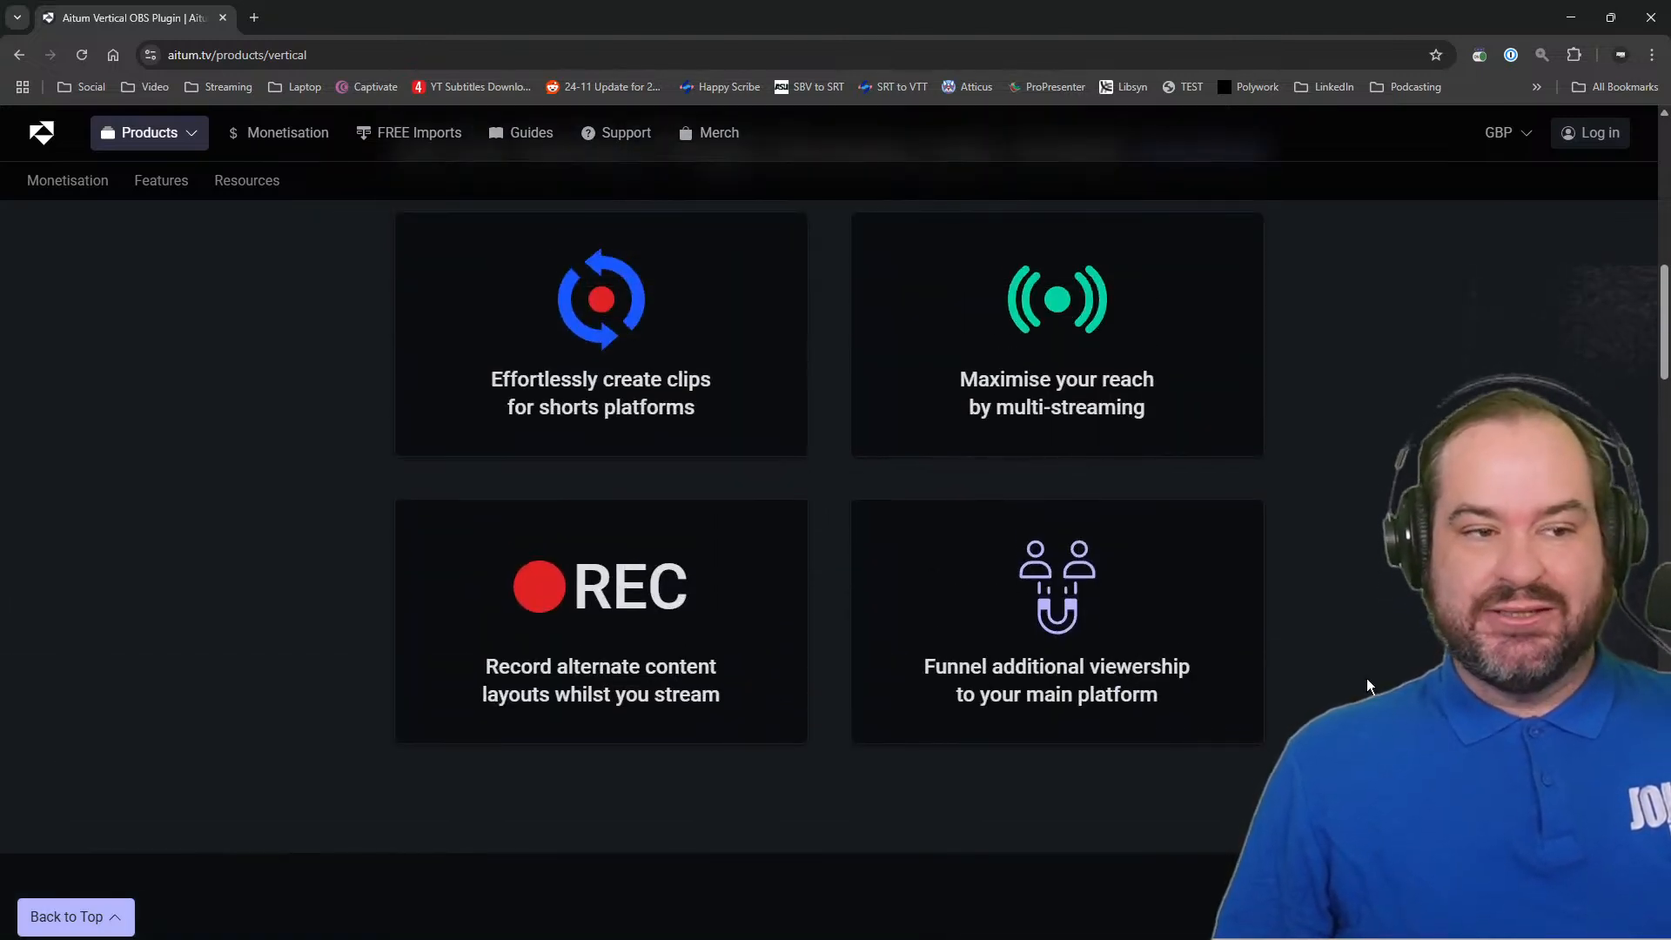
{"action": "scroll", "coordinate": [1367, 677], "scroll_direction": "down", "scroll_amount": 1}
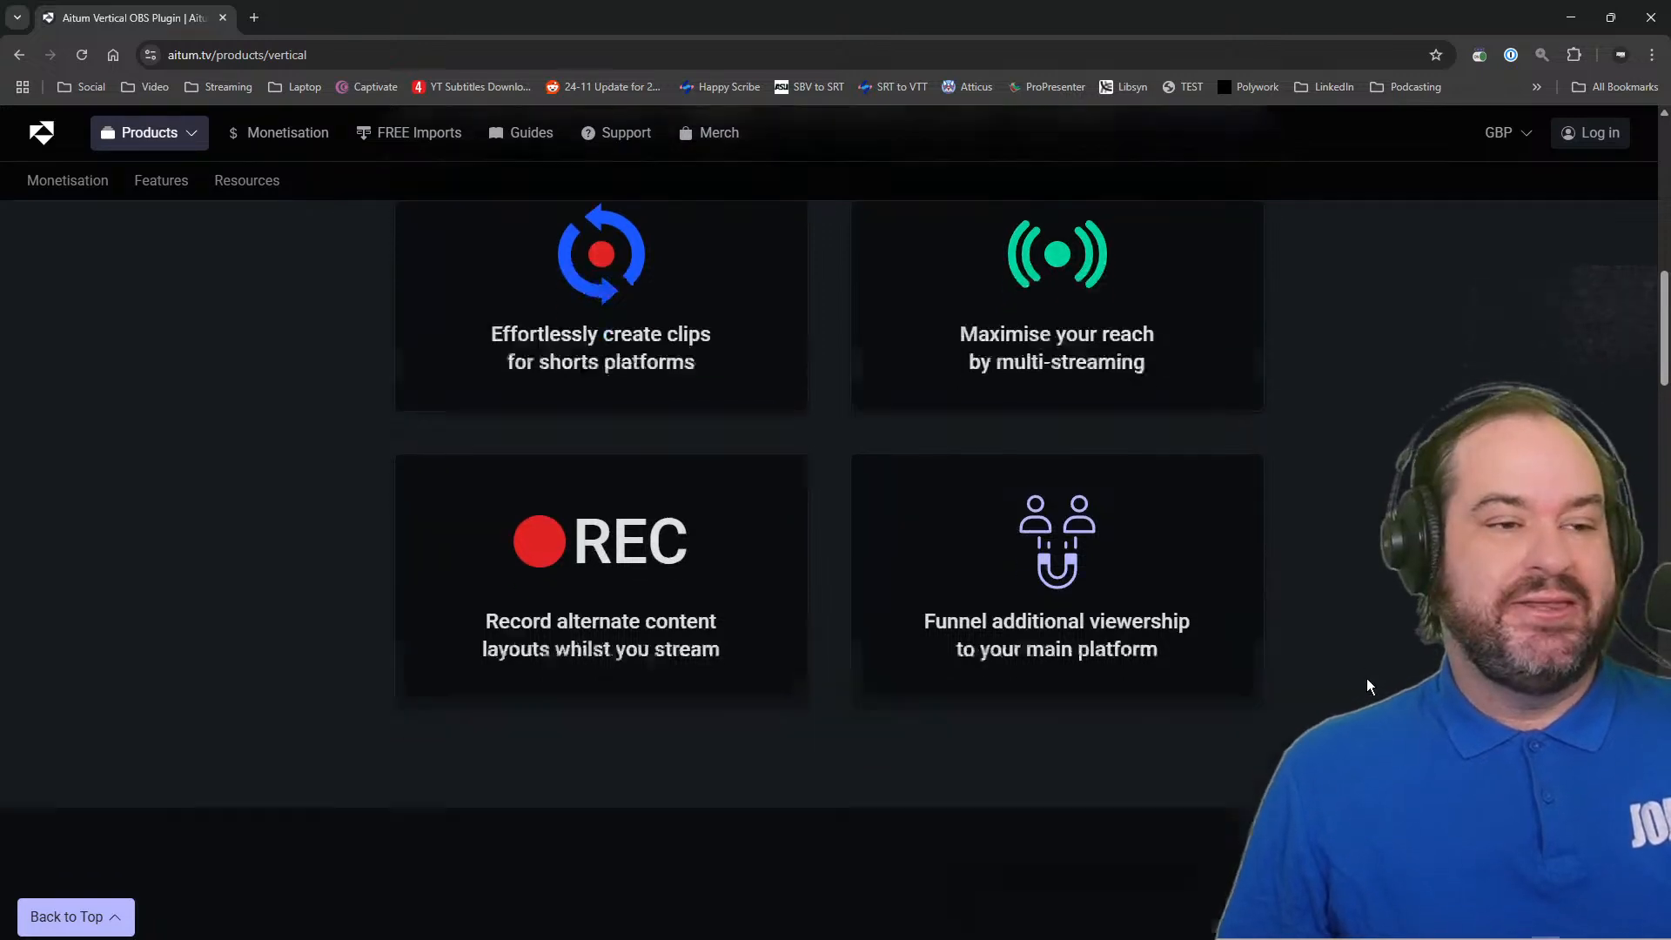
Read the page's feature sections on rewinding content, multi-streaming, hotkeys and linked scenes.
{"action": "scroll", "coordinate": [1366, 686], "scroll_direction": "down", "scroll_amount": 8}
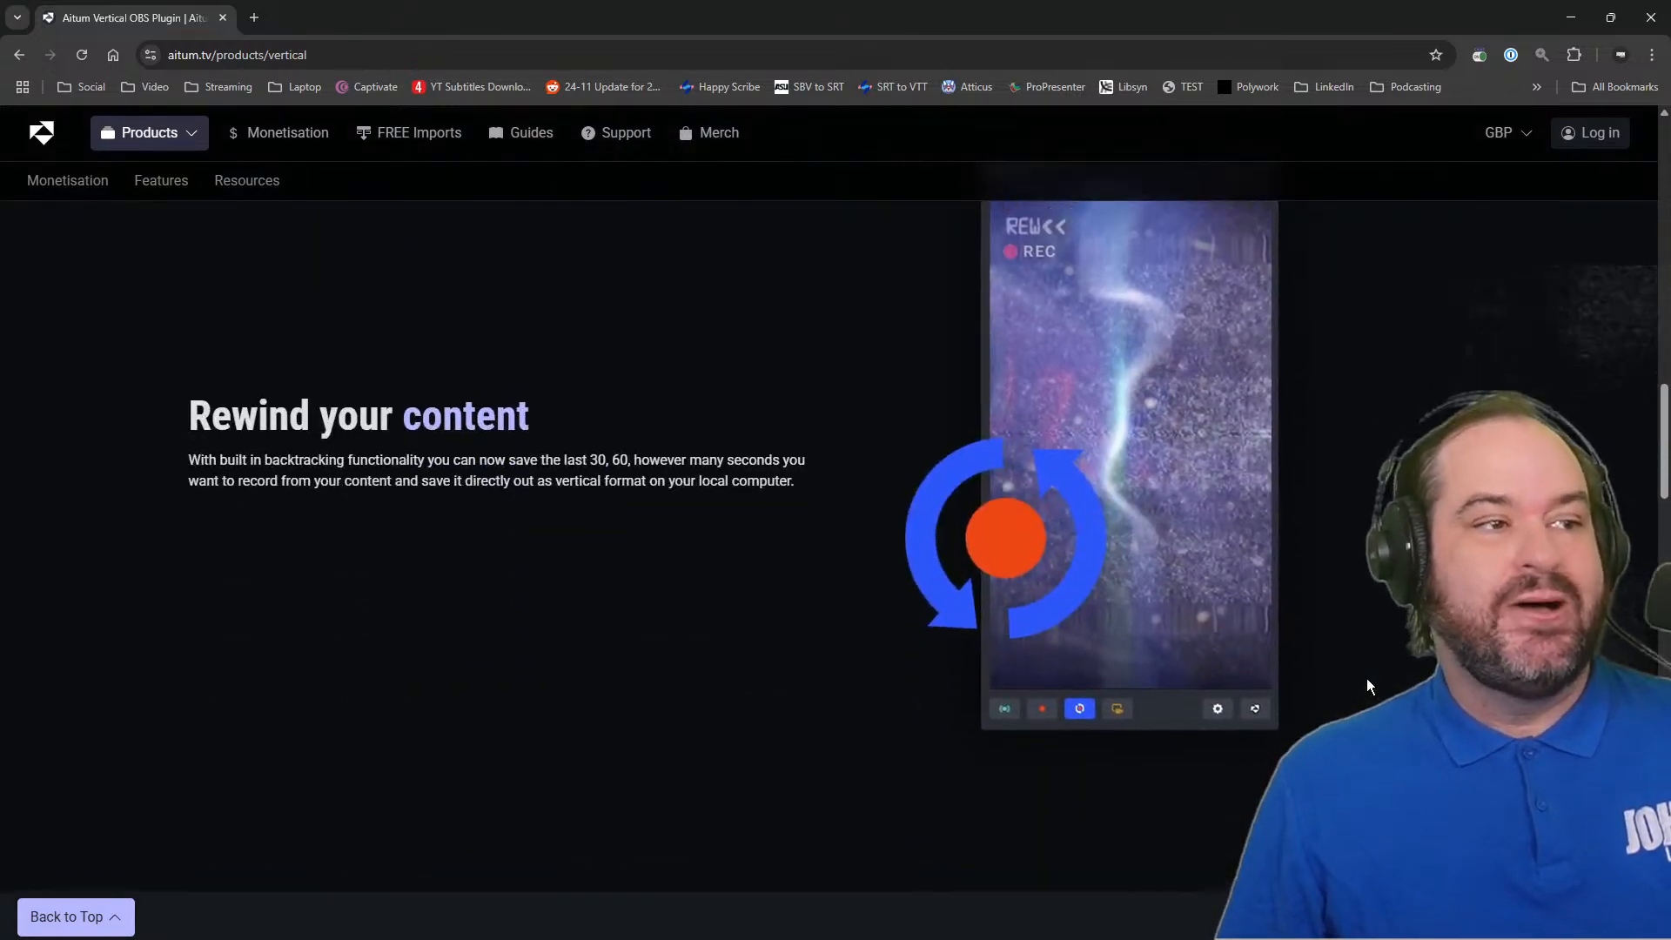
{"action": "scroll", "coordinate": [1366, 685], "scroll_direction": "up", "scroll_amount": 1}
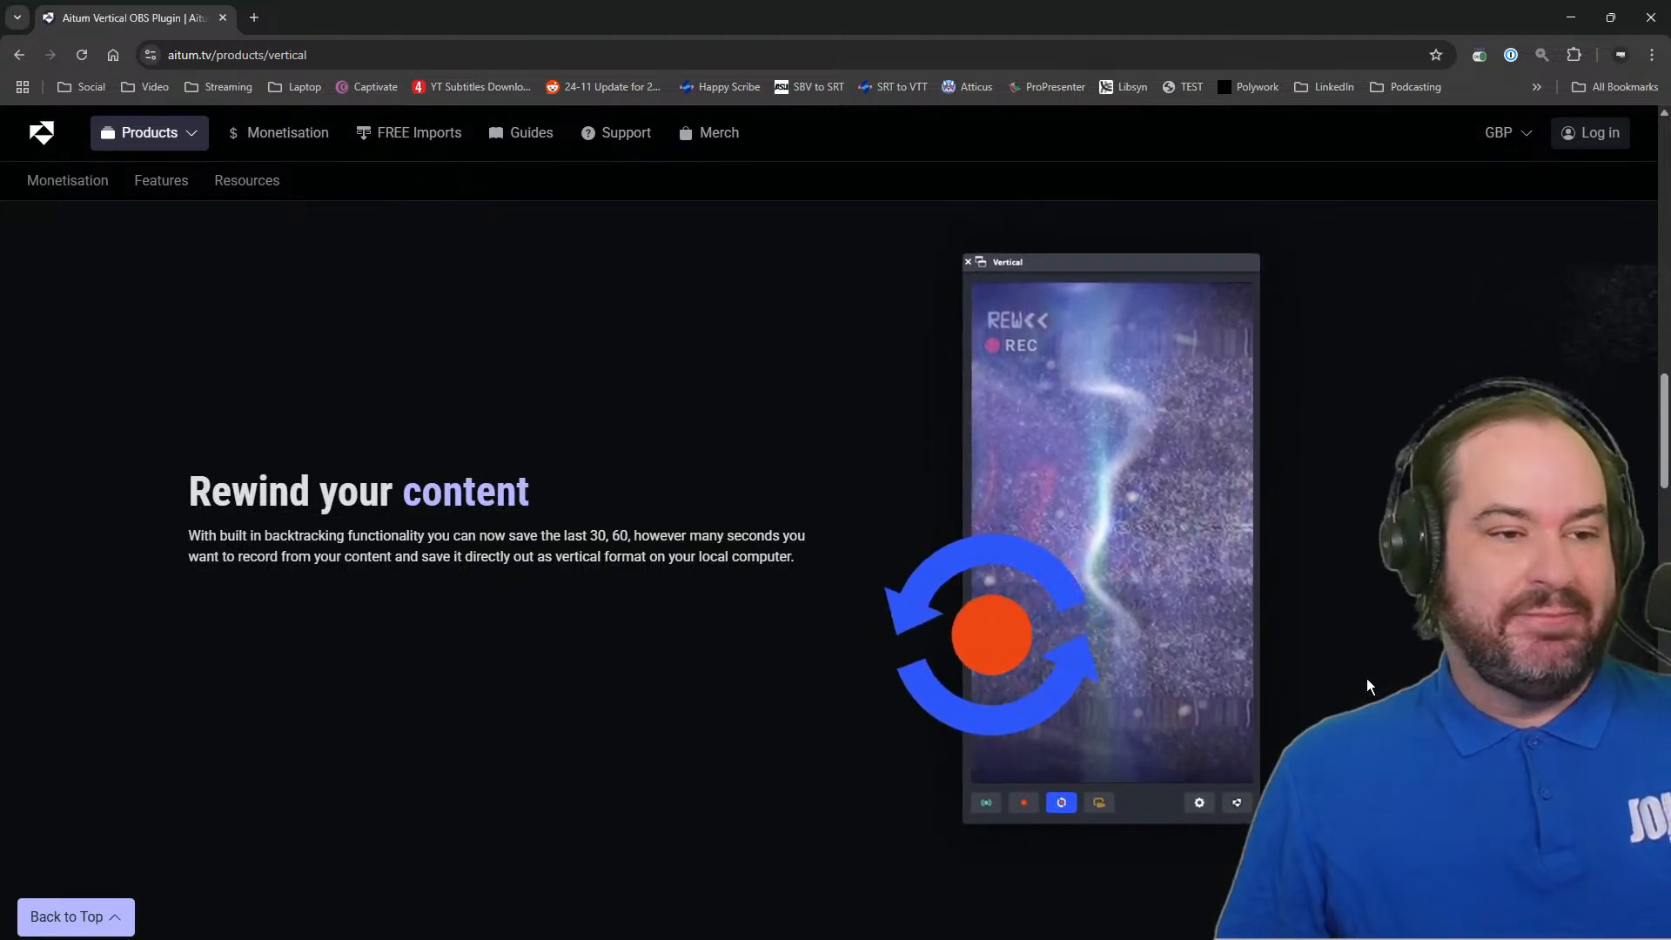
{"action": "scroll", "coordinate": [1367, 679], "scroll_direction": "down", "scroll_amount": 10}
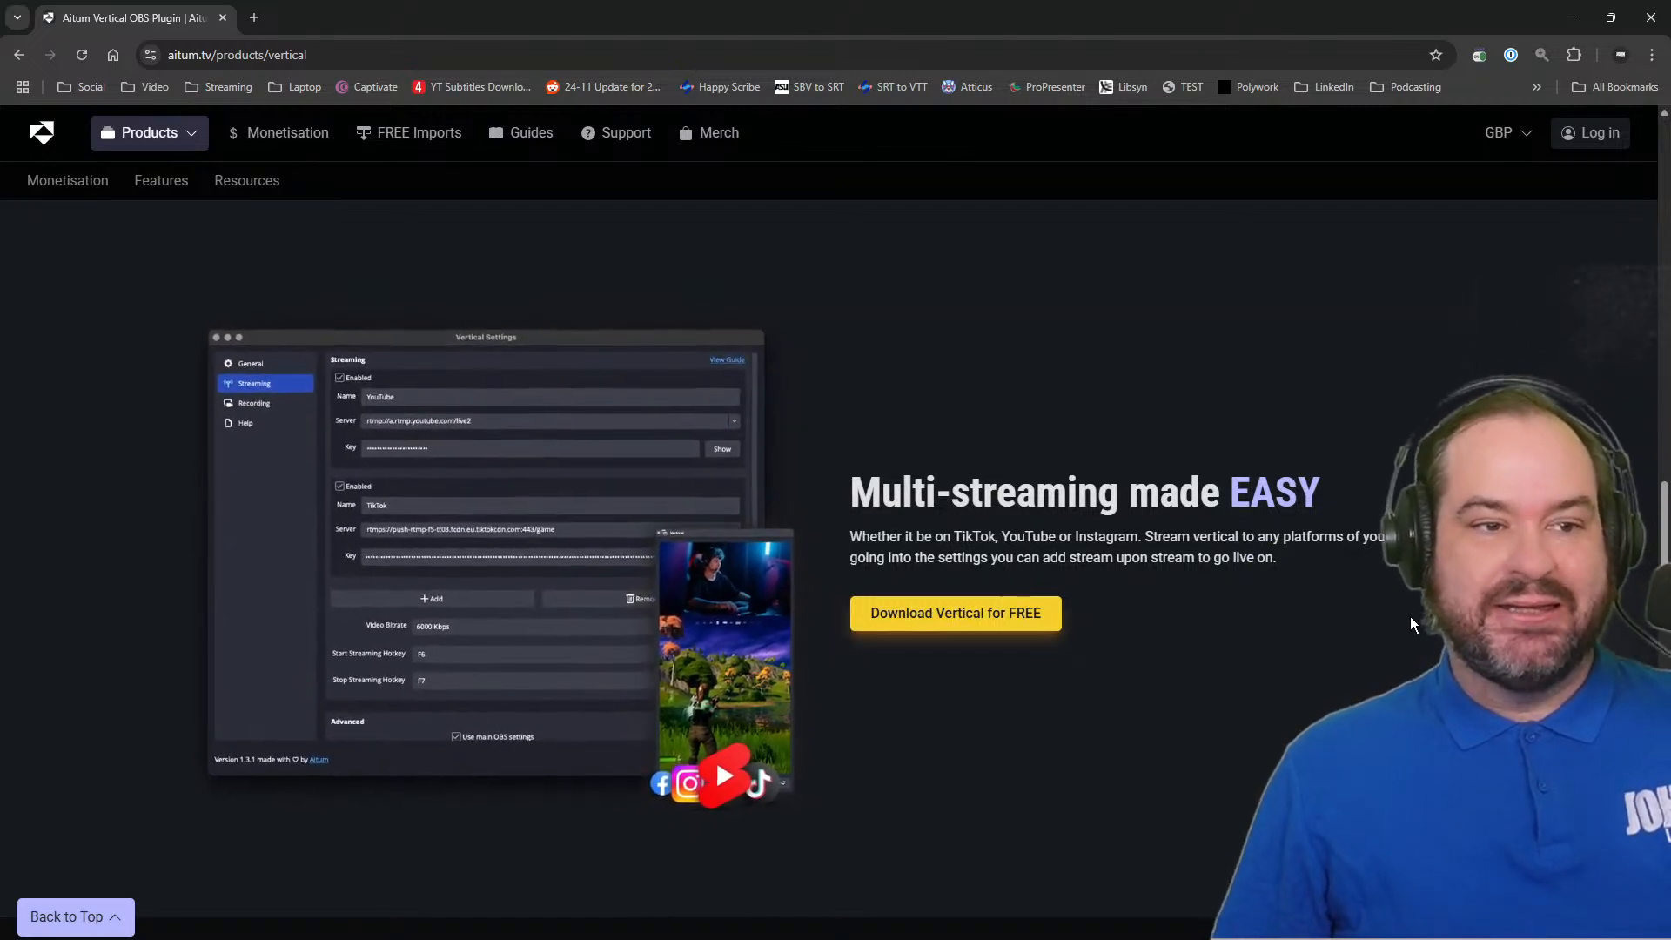
{"action": "scroll", "coordinate": [1409, 616], "scroll_direction": "down", "scroll_amount": 7}
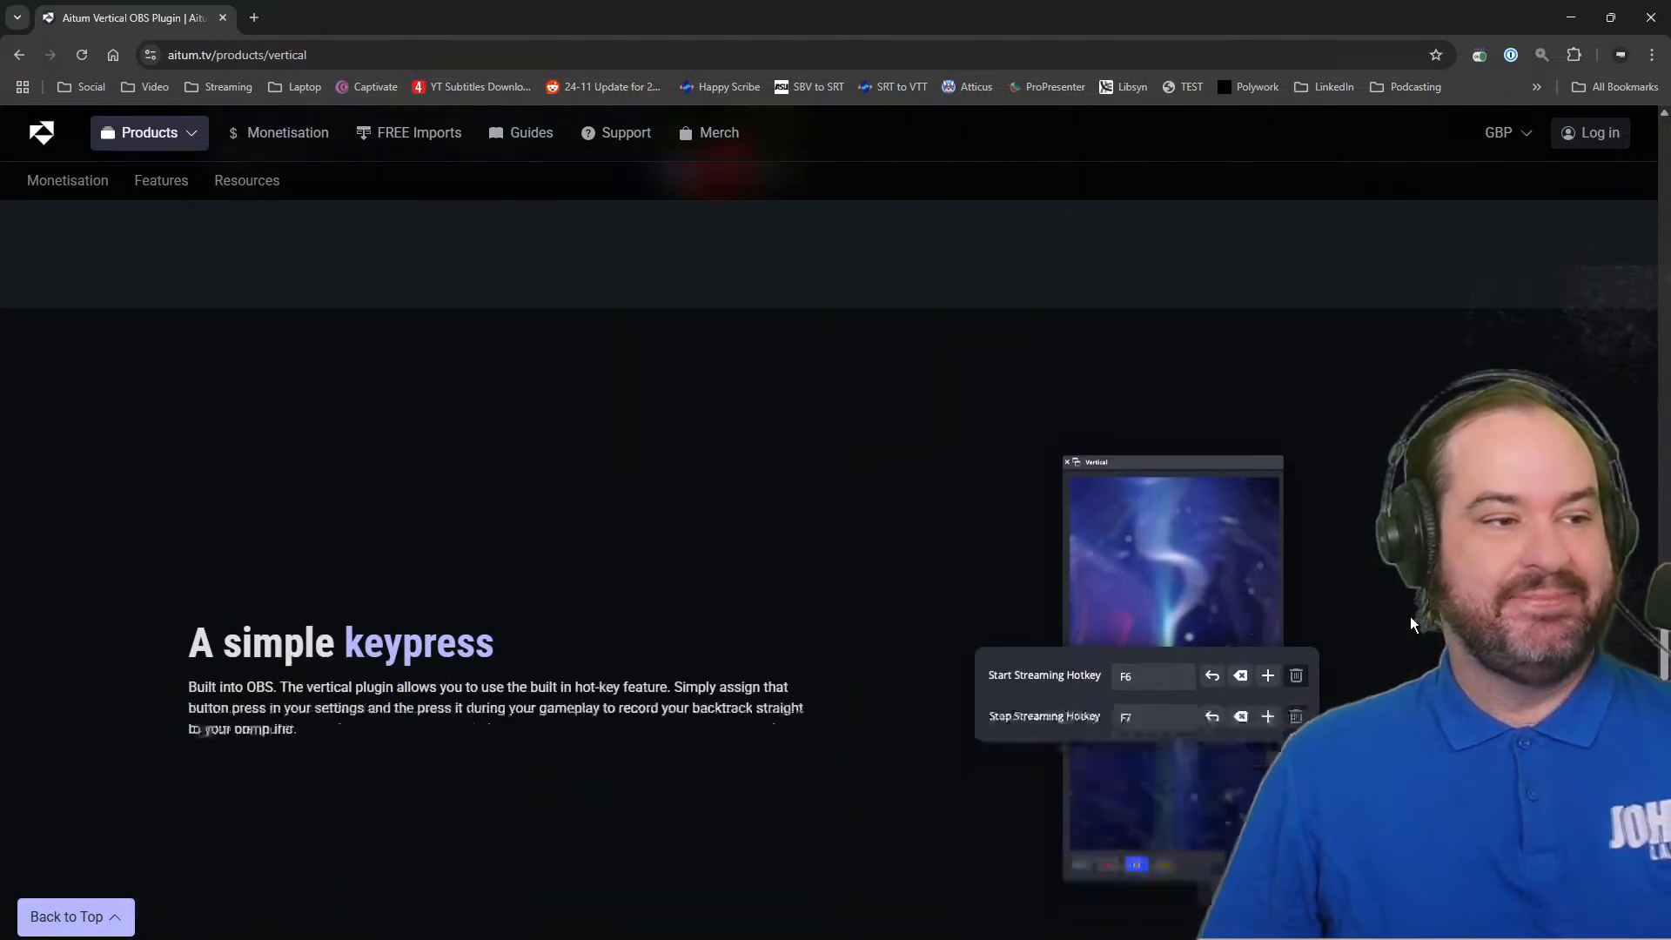
{"action": "scroll", "coordinate": [1410, 616], "scroll_direction": "down", "scroll_amount": 3}
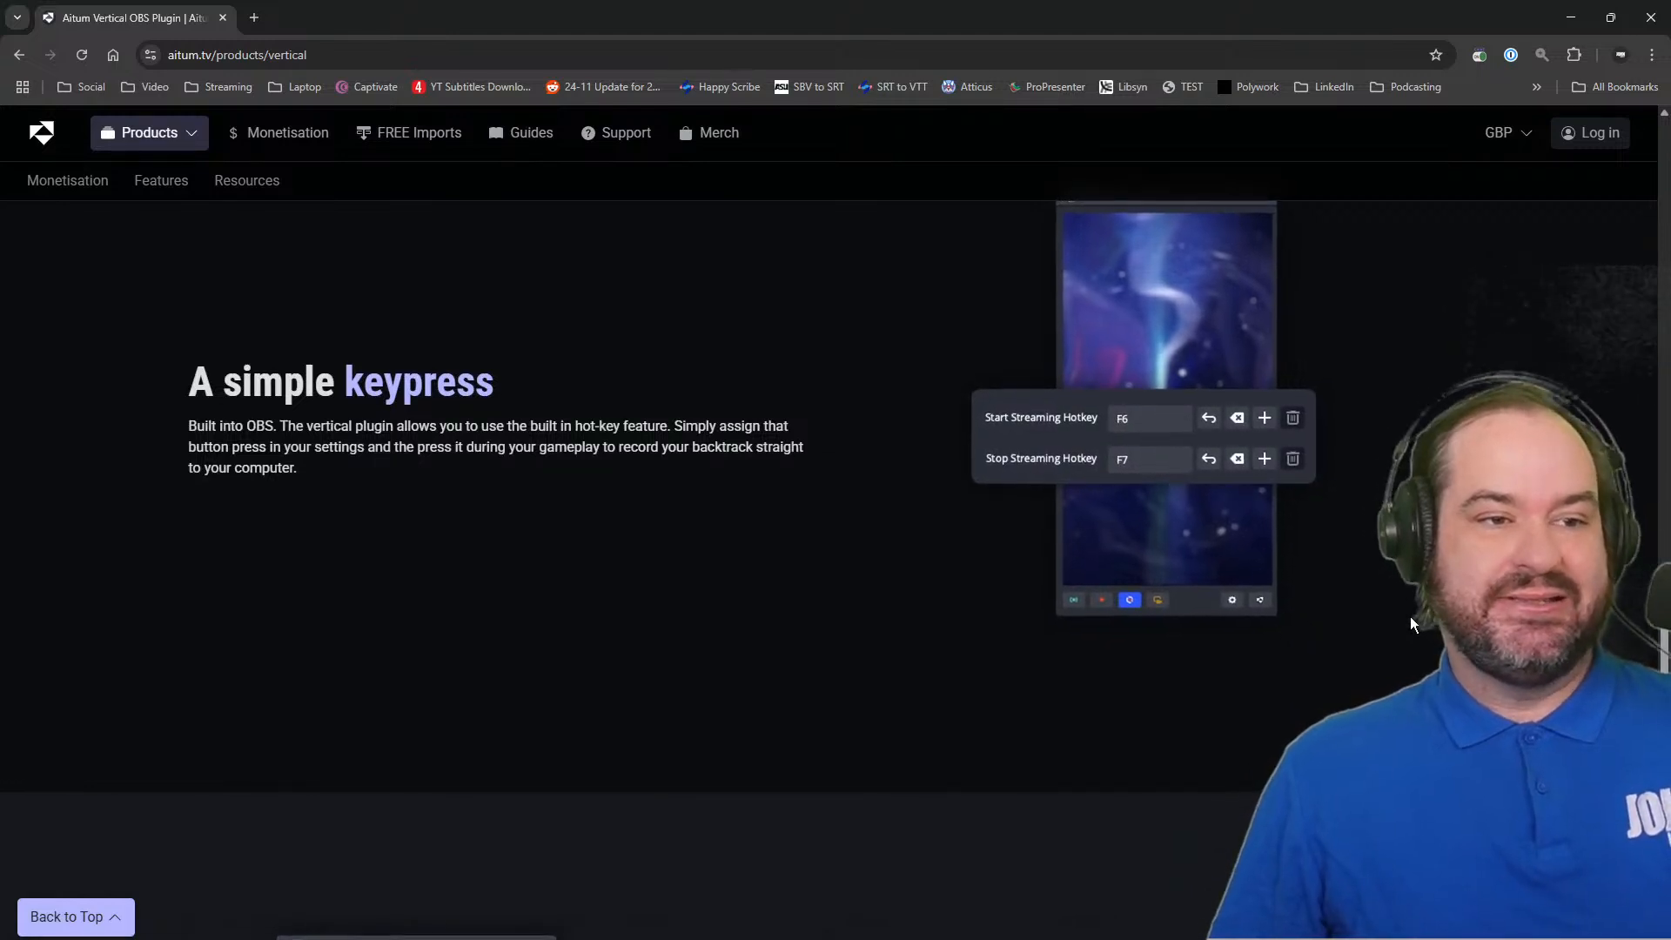
{"action": "scroll", "coordinate": [1410, 616], "scroll_direction": "down", "scroll_amount": 5}
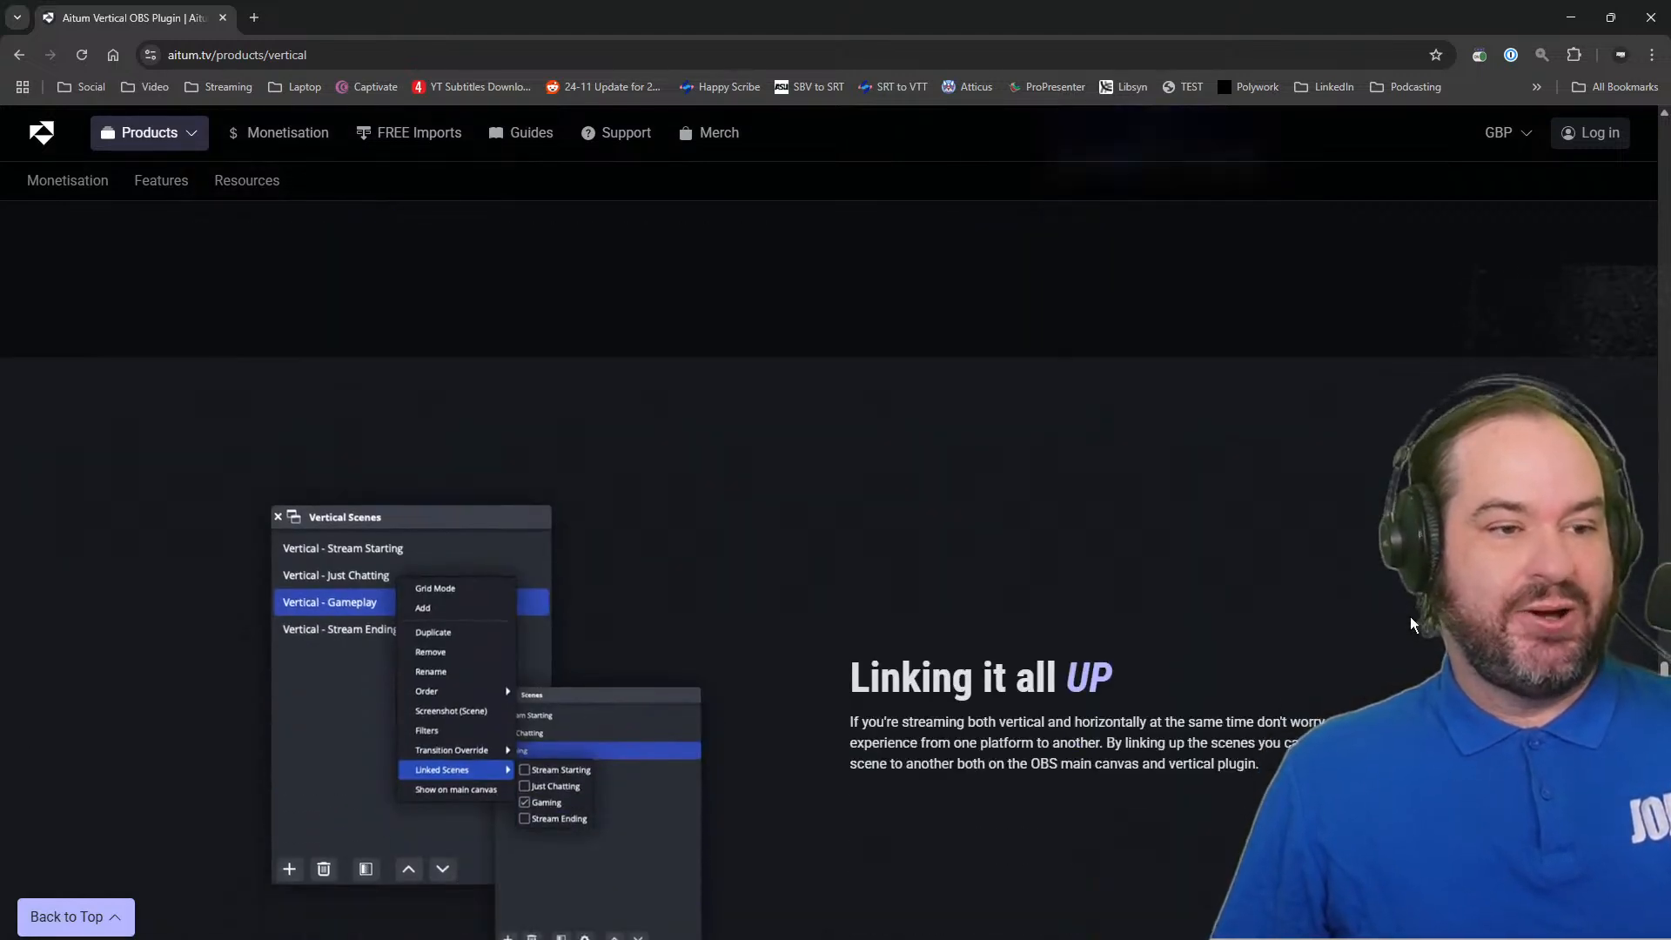
{"action": "scroll", "coordinate": [1412, 622], "scroll_direction": "down", "scroll_amount": 4}
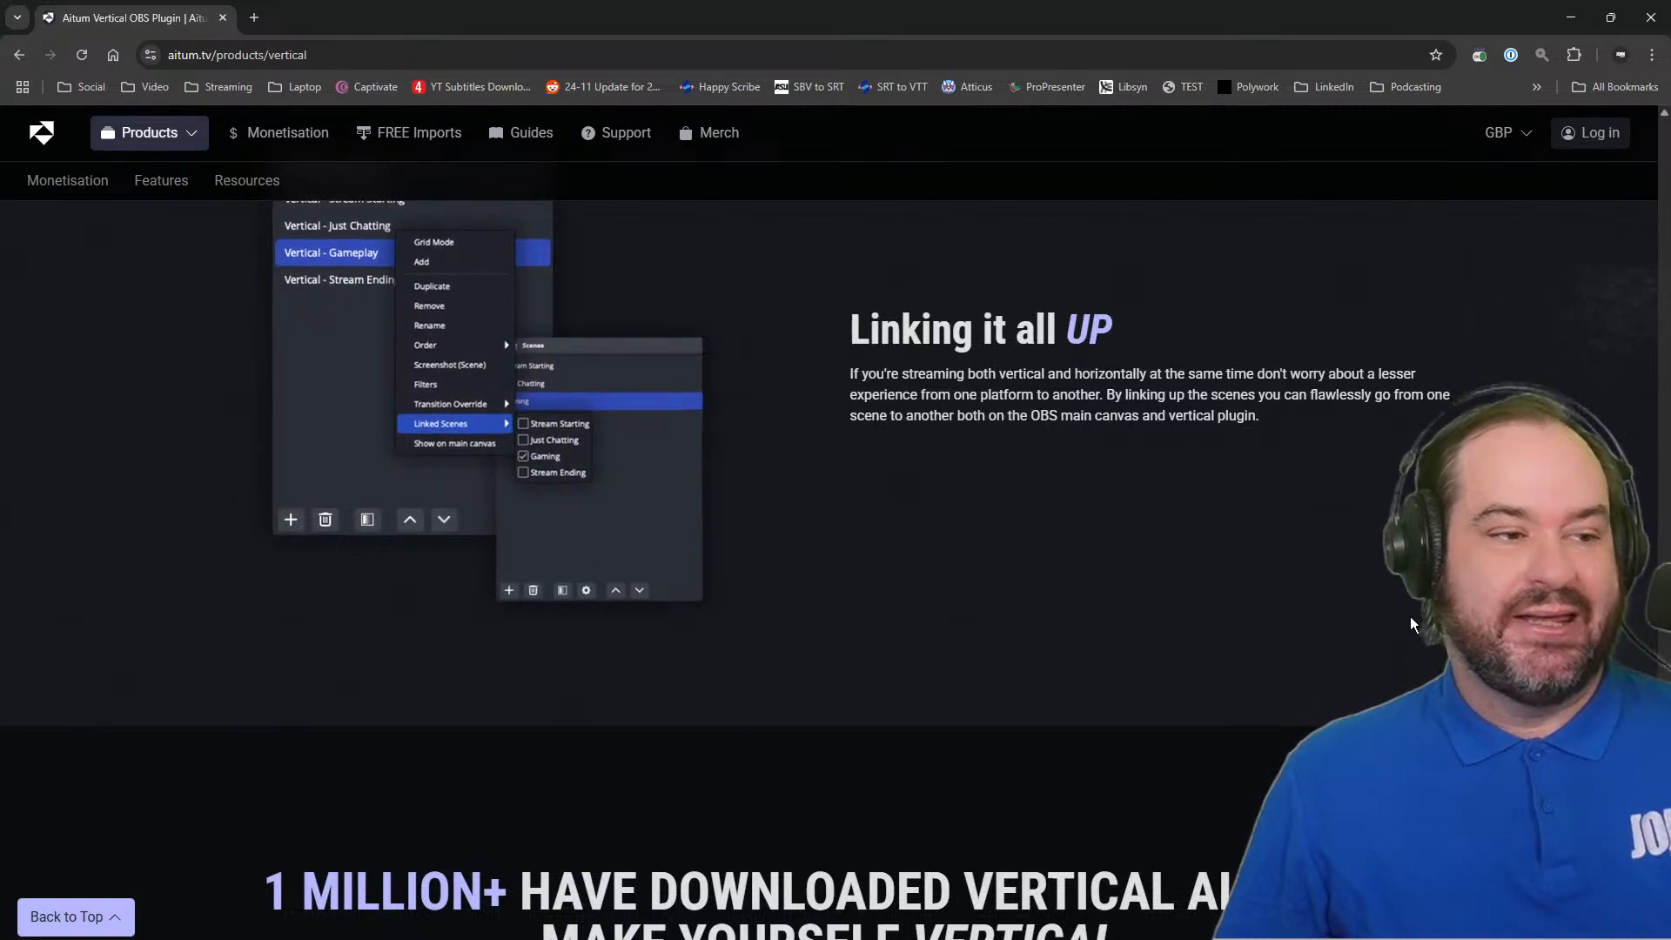
{"action": "scroll", "coordinate": [1410, 616], "scroll_direction": "up", "scroll_amount": 7}
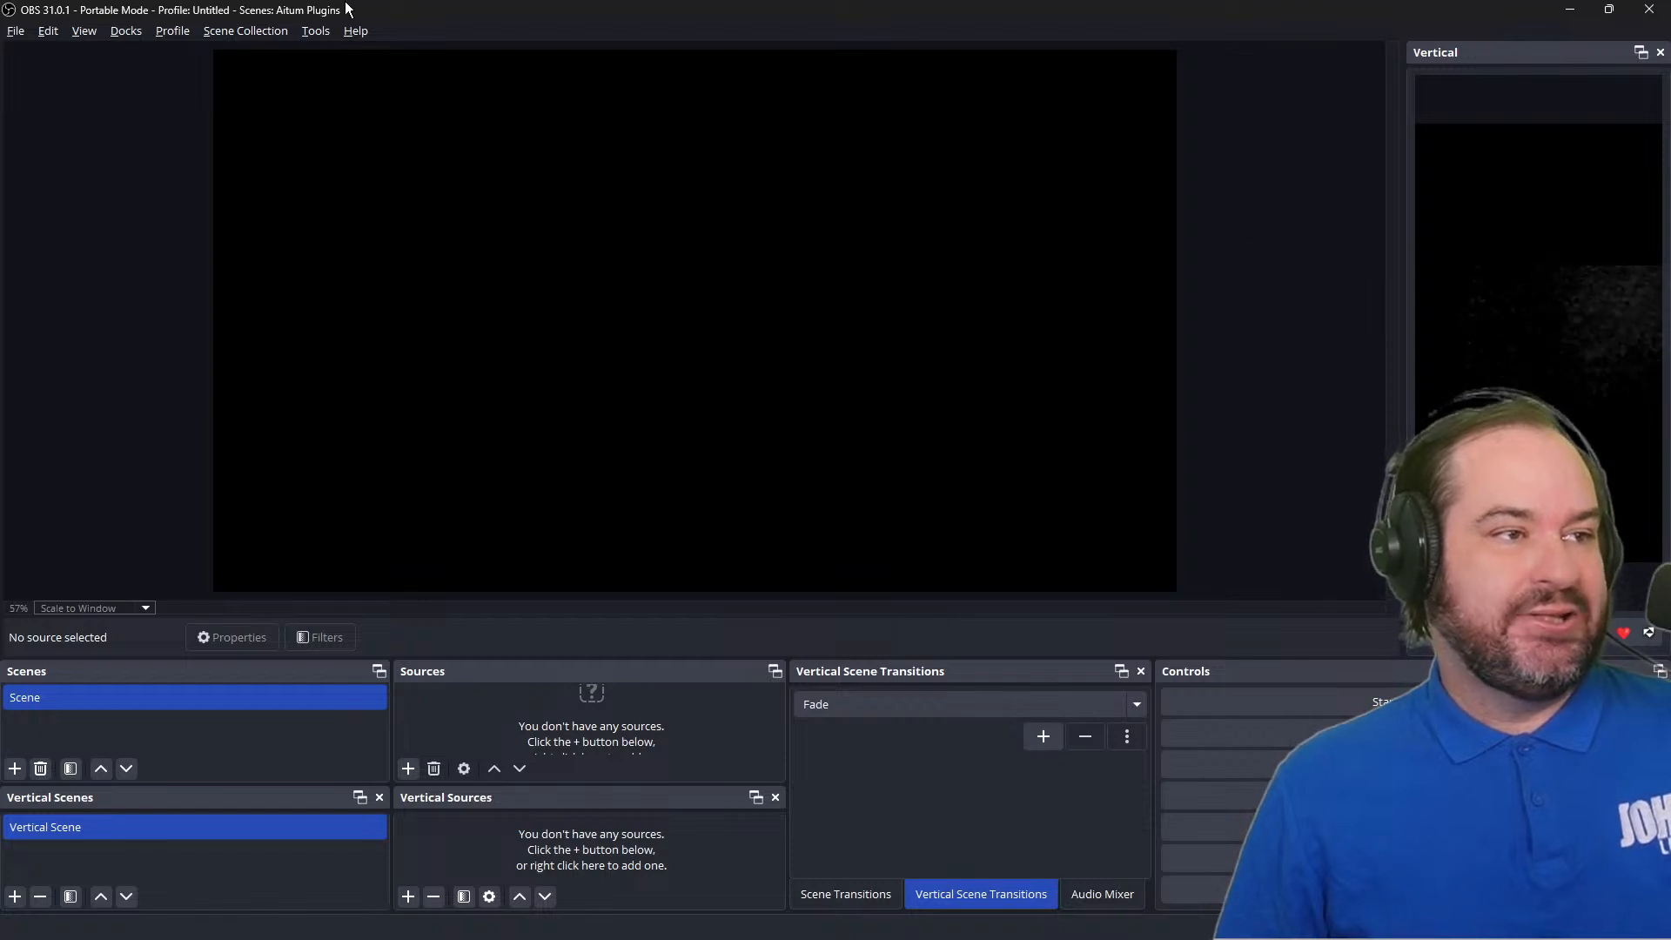
In OBS, move the Vertical dock to the opposite side of the main preview and widen it, then review the available docks.
{"action": "left_click", "coordinate": [245, 30]}
{"action": "left_click", "coordinate": [245, 31]}
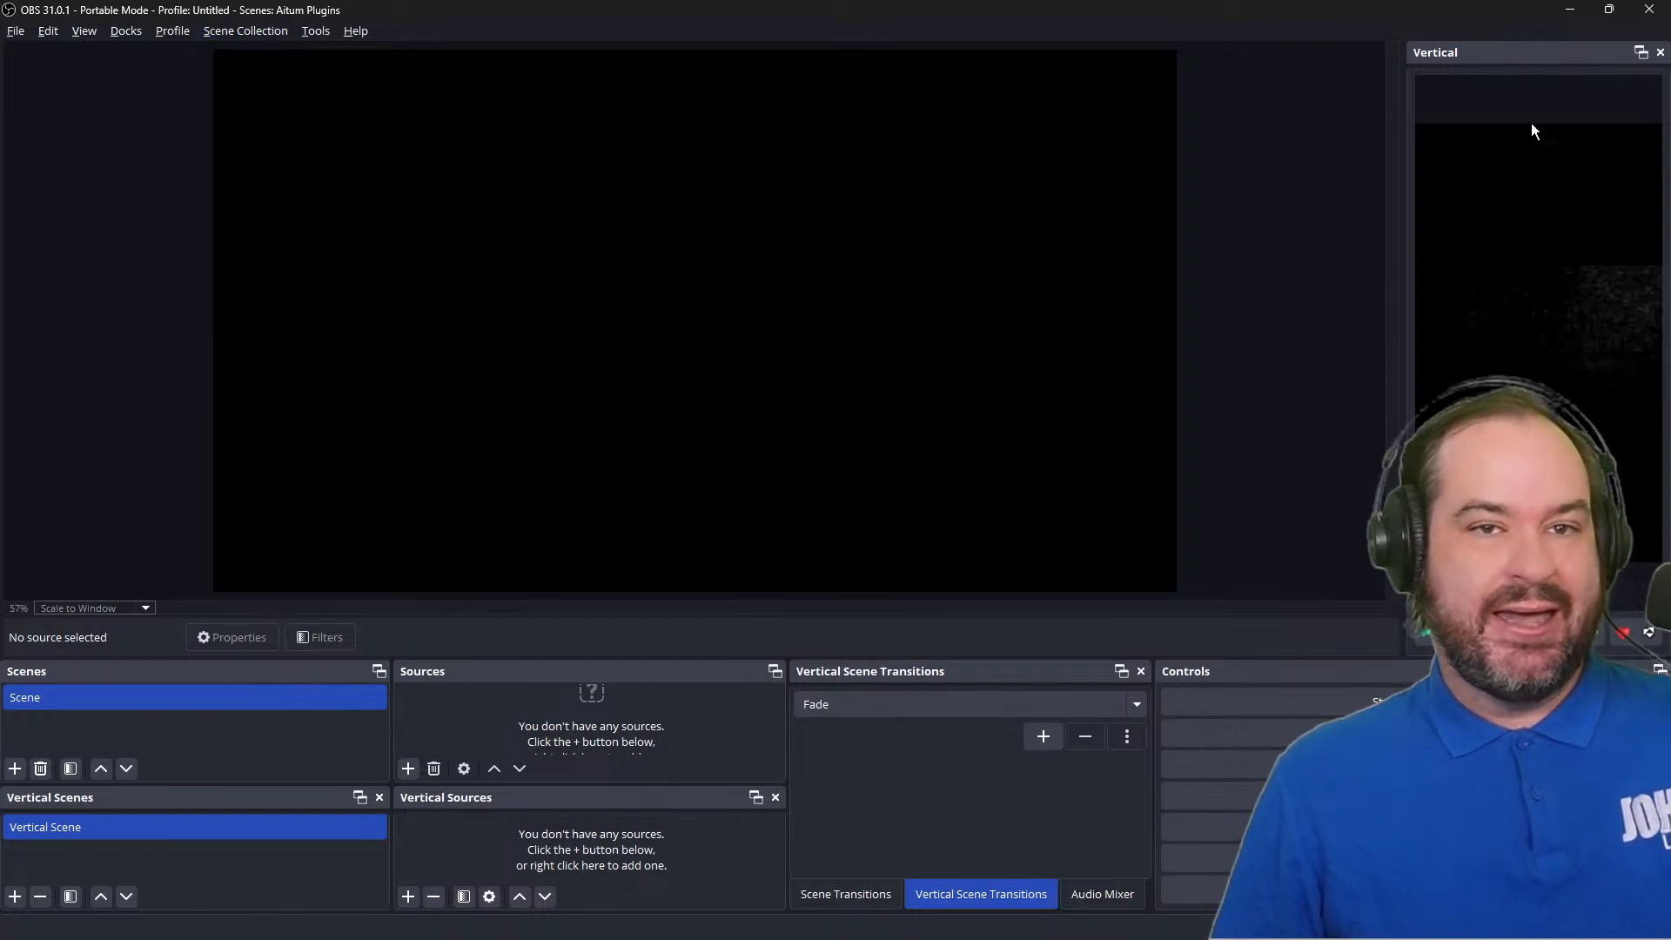
{"action": "left_click_drag", "start_coordinate": [1537, 59], "coordinate": [52, 150]}
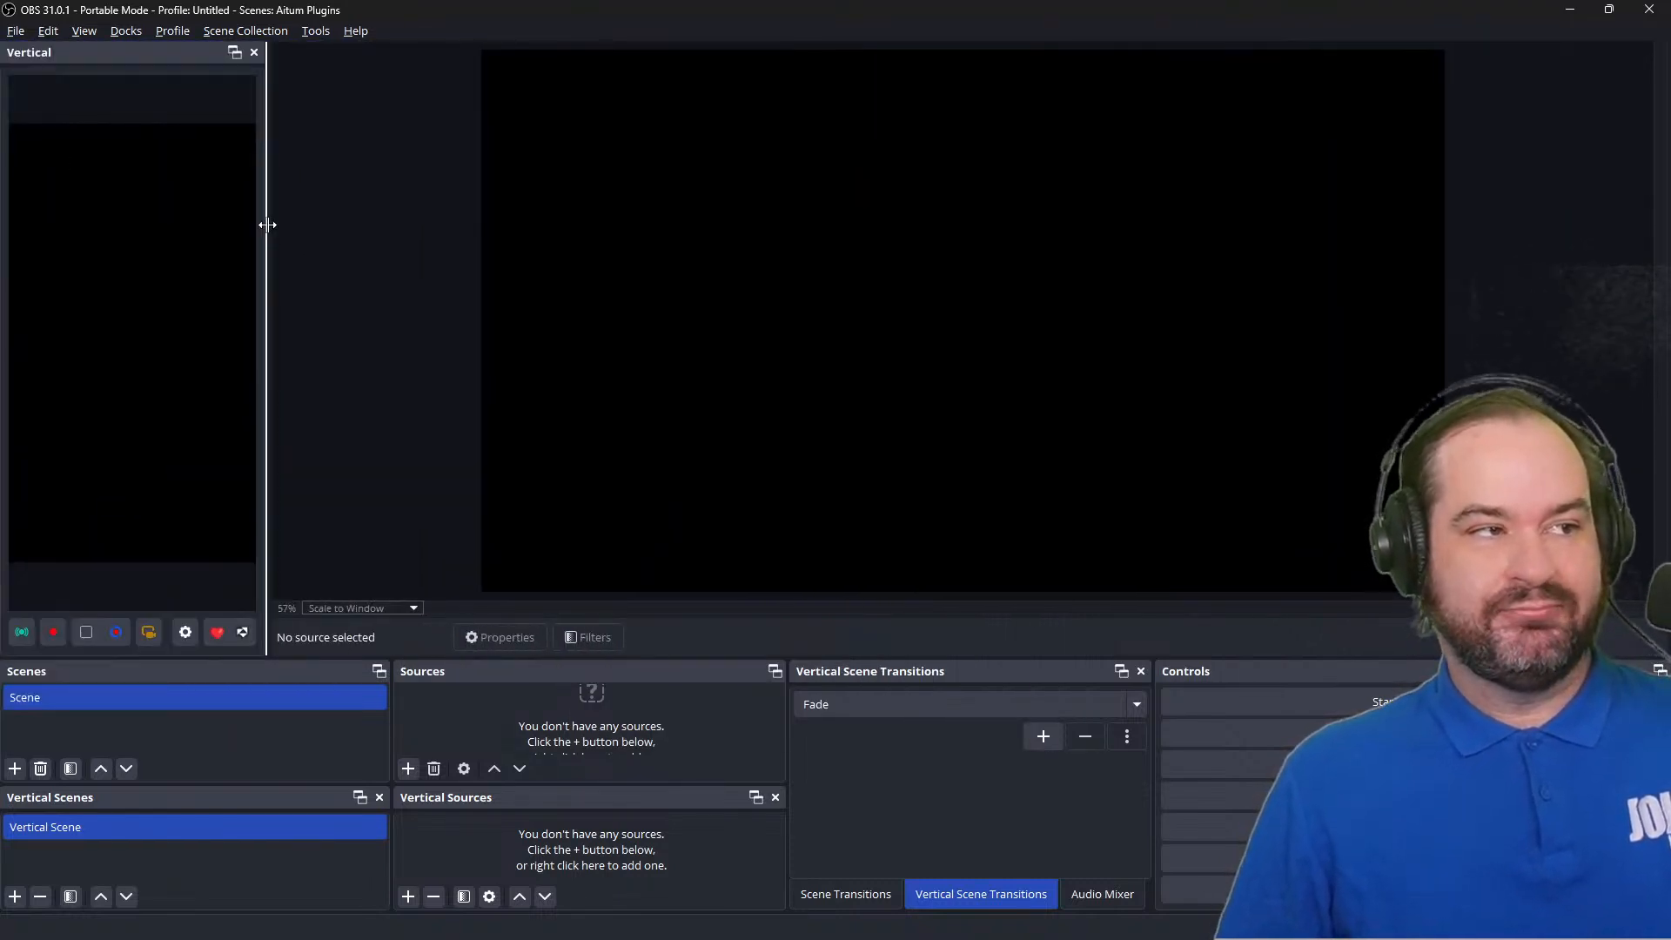
{"action": "left_click_drag", "start_coordinate": [267, 224], "coordinate": [366, 225]}
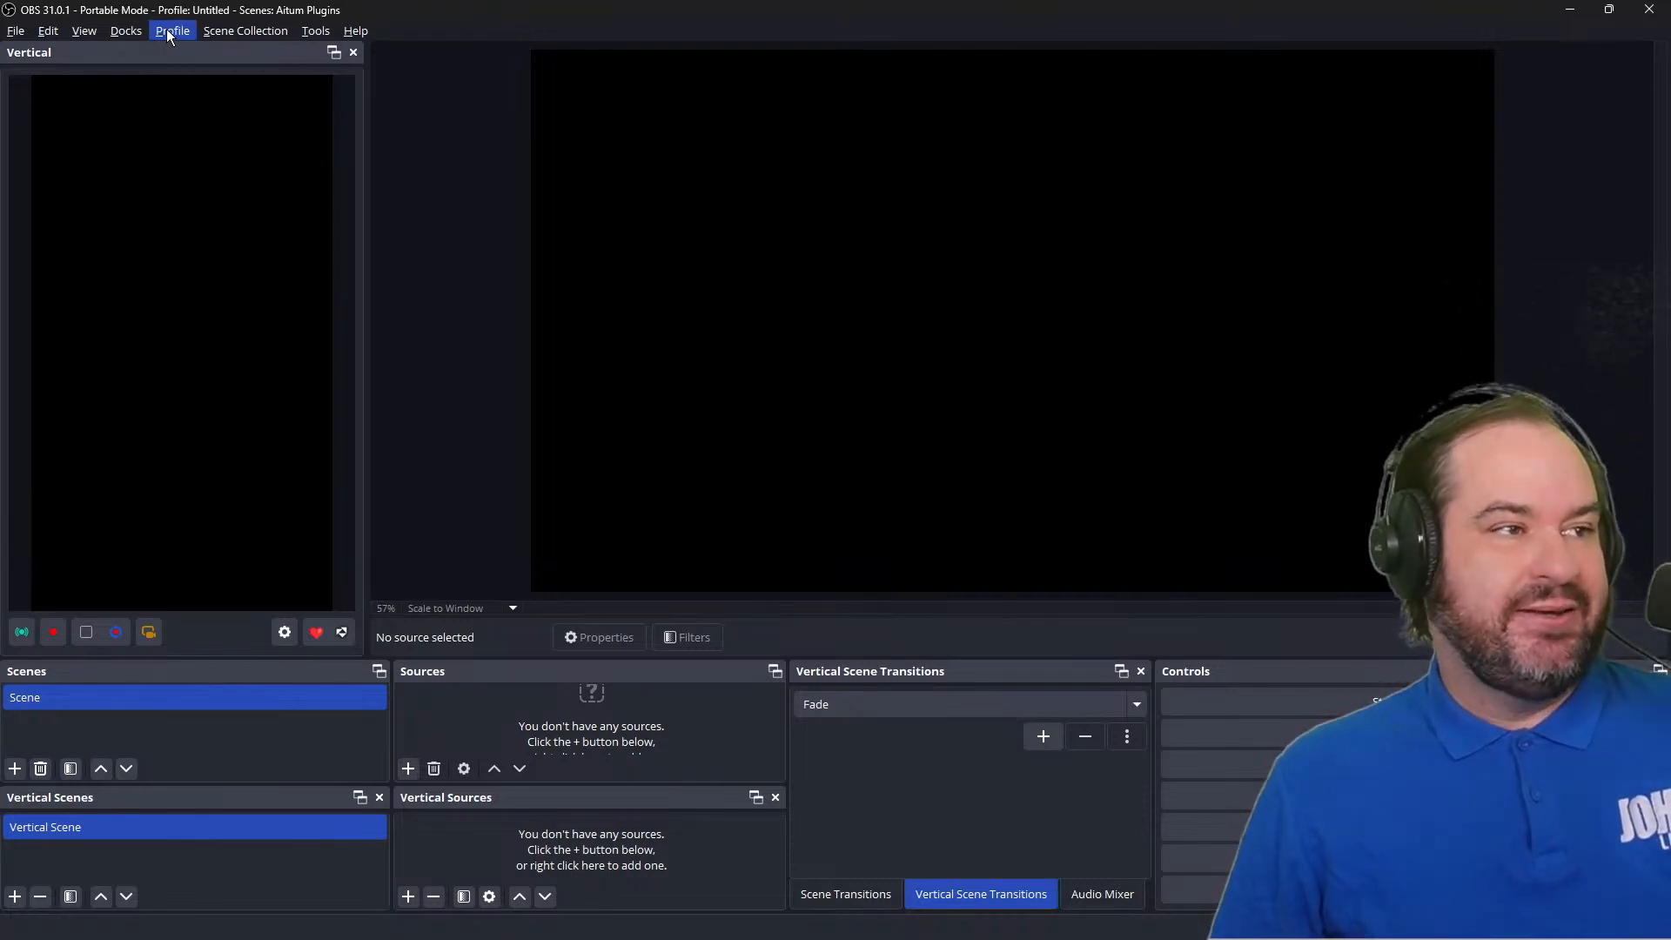
{"action": "left_click", "coordinate": [129, 31]}
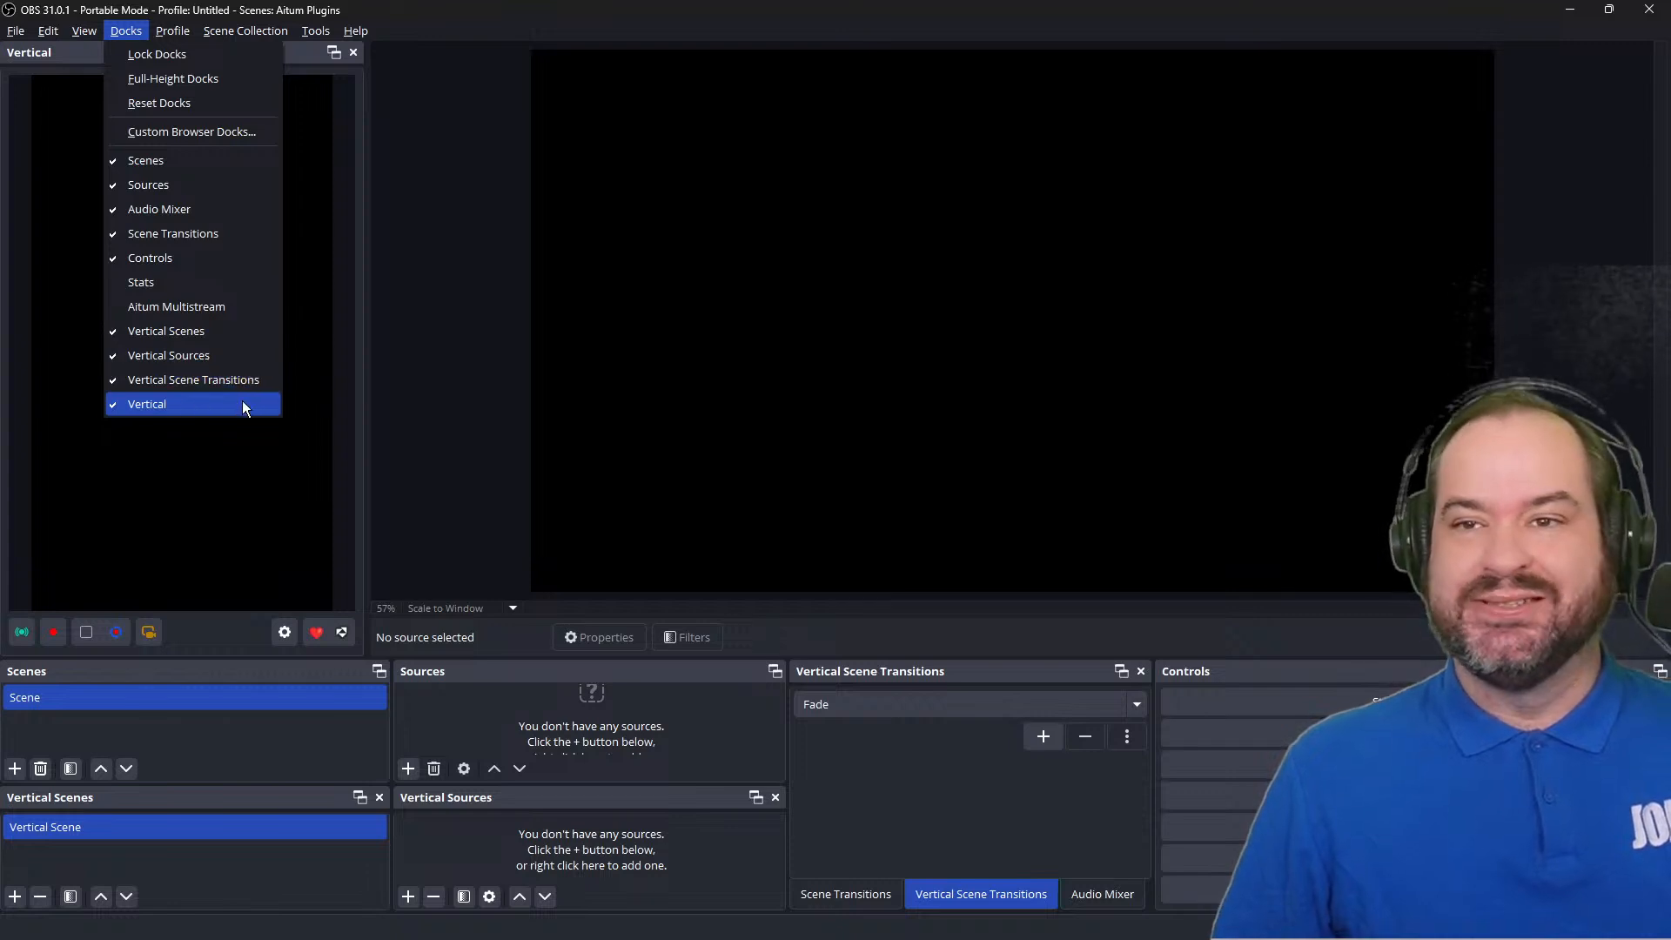
{"action": "left_click", "coordinate": [943, 5]}
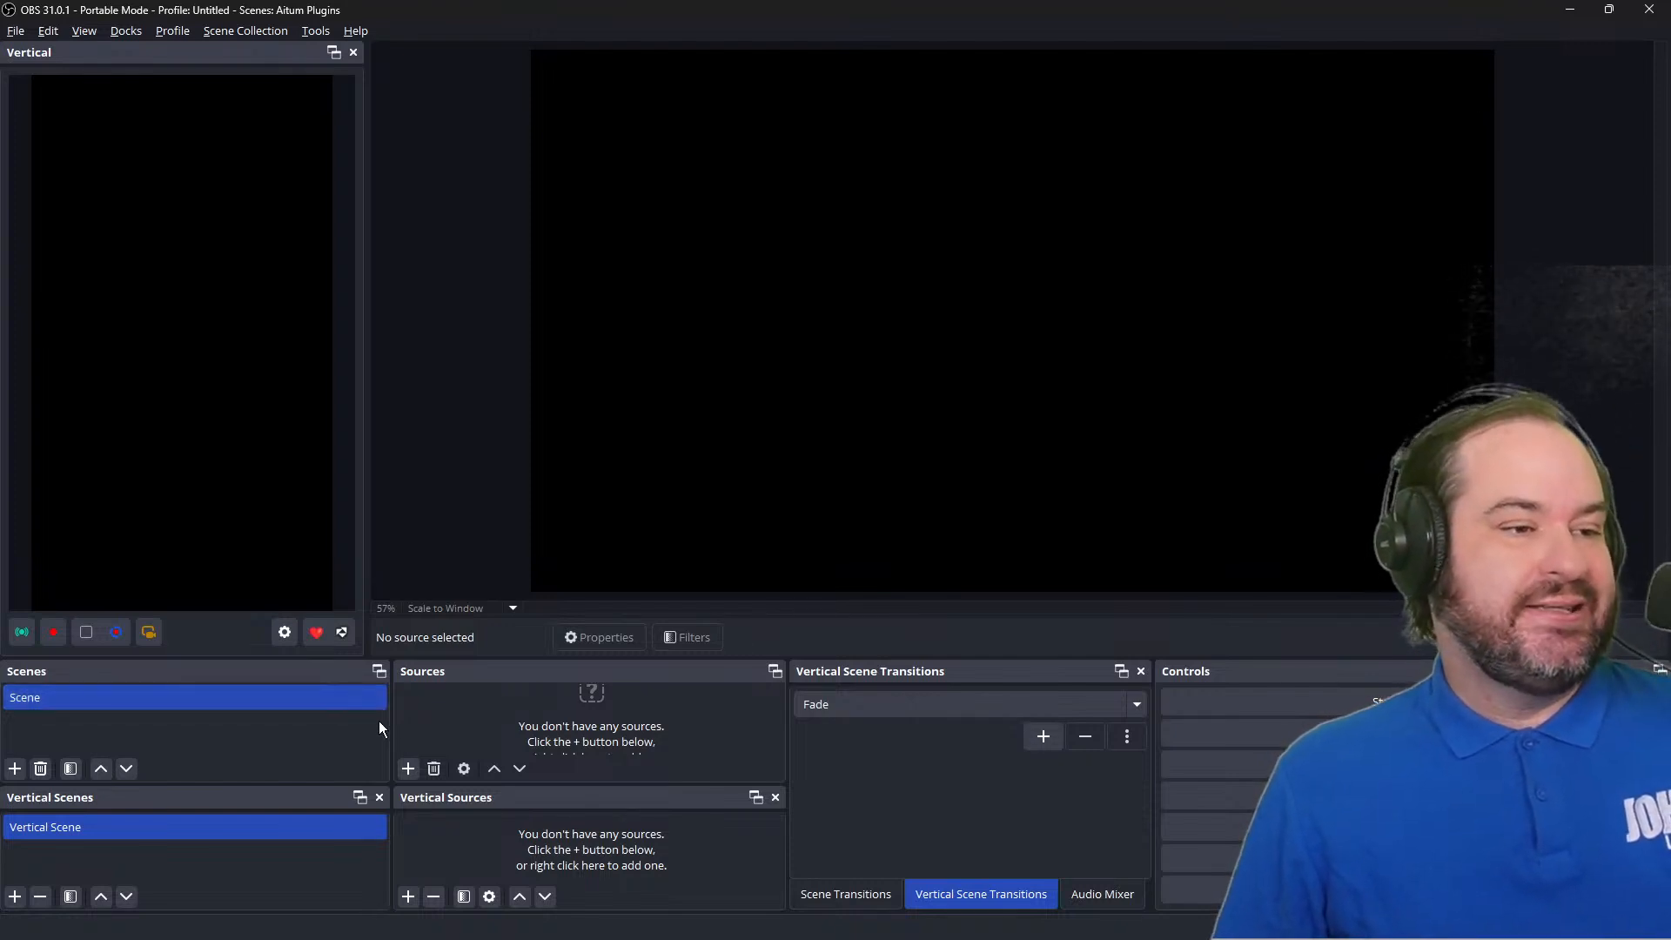
Rename the existing main-canvas scene as "Opening".
{"action": "right_click", "coordinate": [185, 697]}
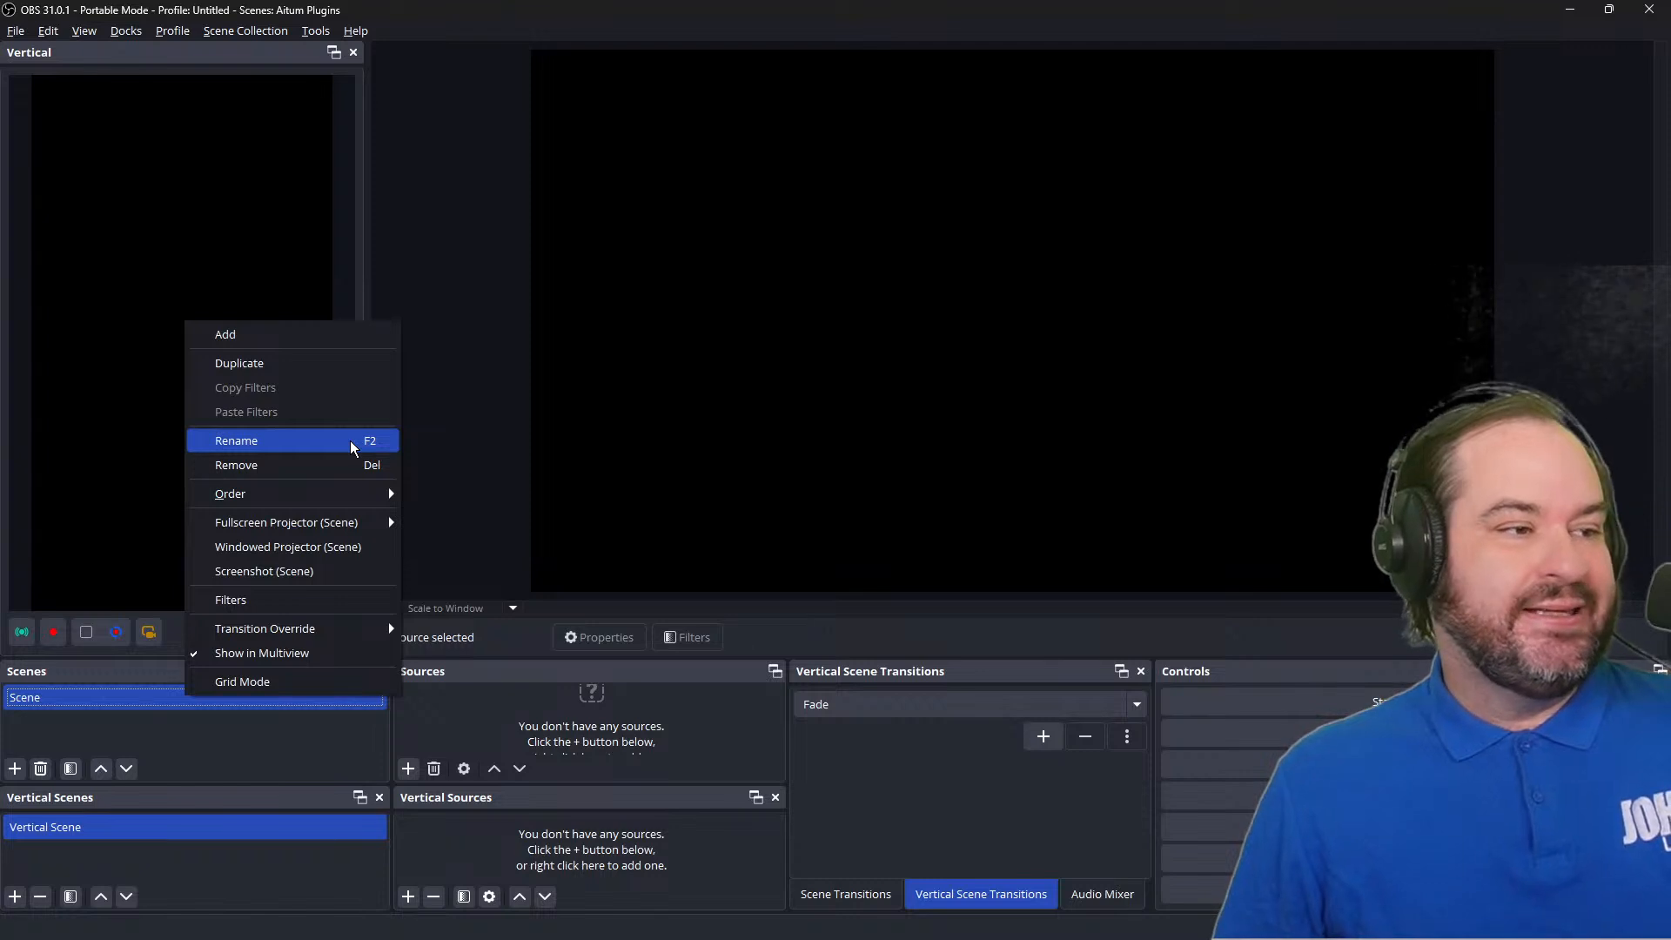
{"action": "left_click", "coordinate": [352, 446]}
{"action": "key", "text": "BackSpace"}
{"action": "key", "text": "BackSpace"}
{"action": "key", "text": "BackSpace"}
{"action": "key", "text": "BackSpace"}
{"action": "key", "text": "BackSpace"}
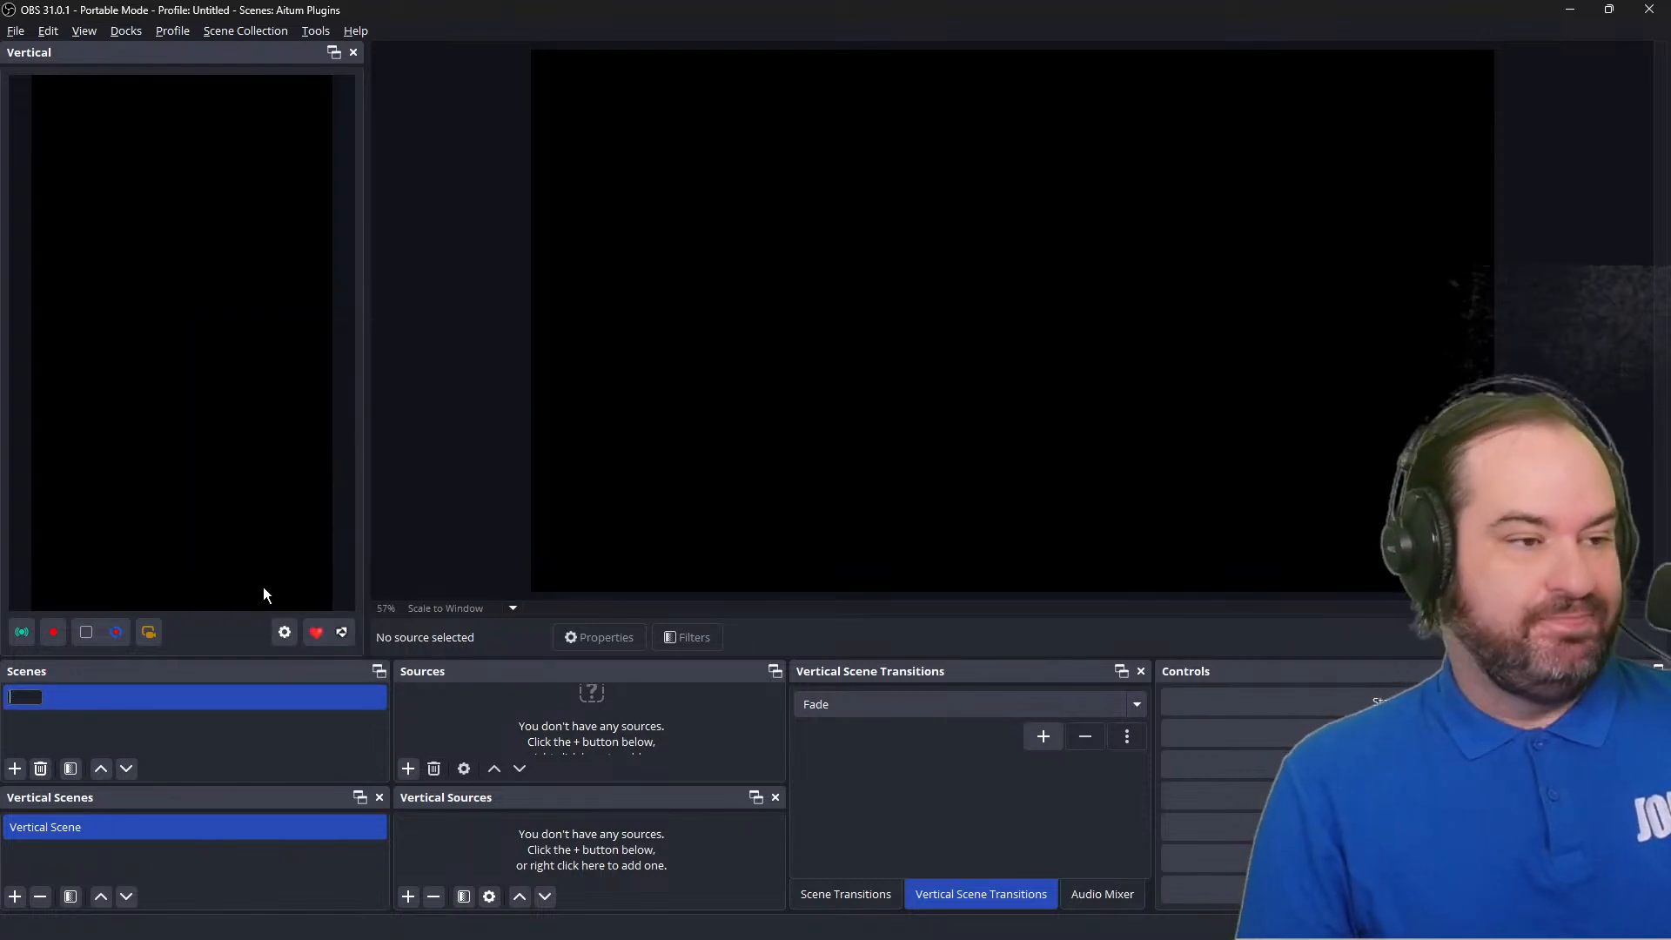
{"action": "type", "text": "Opening"}
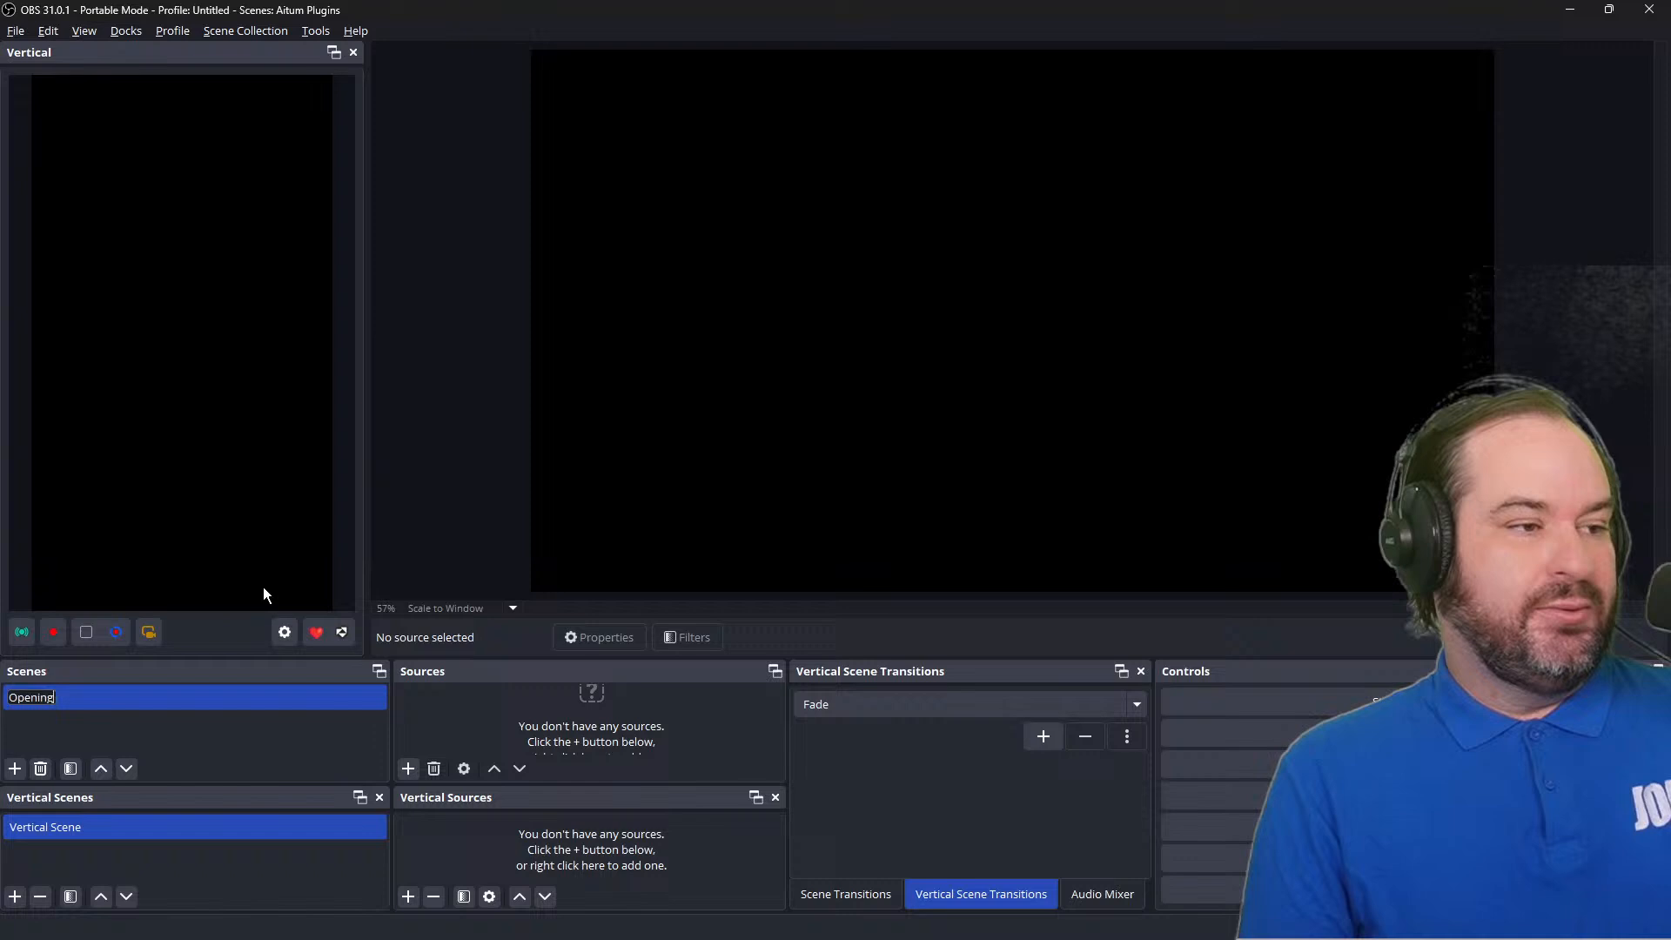
{"action": "key", "text": "Return"}
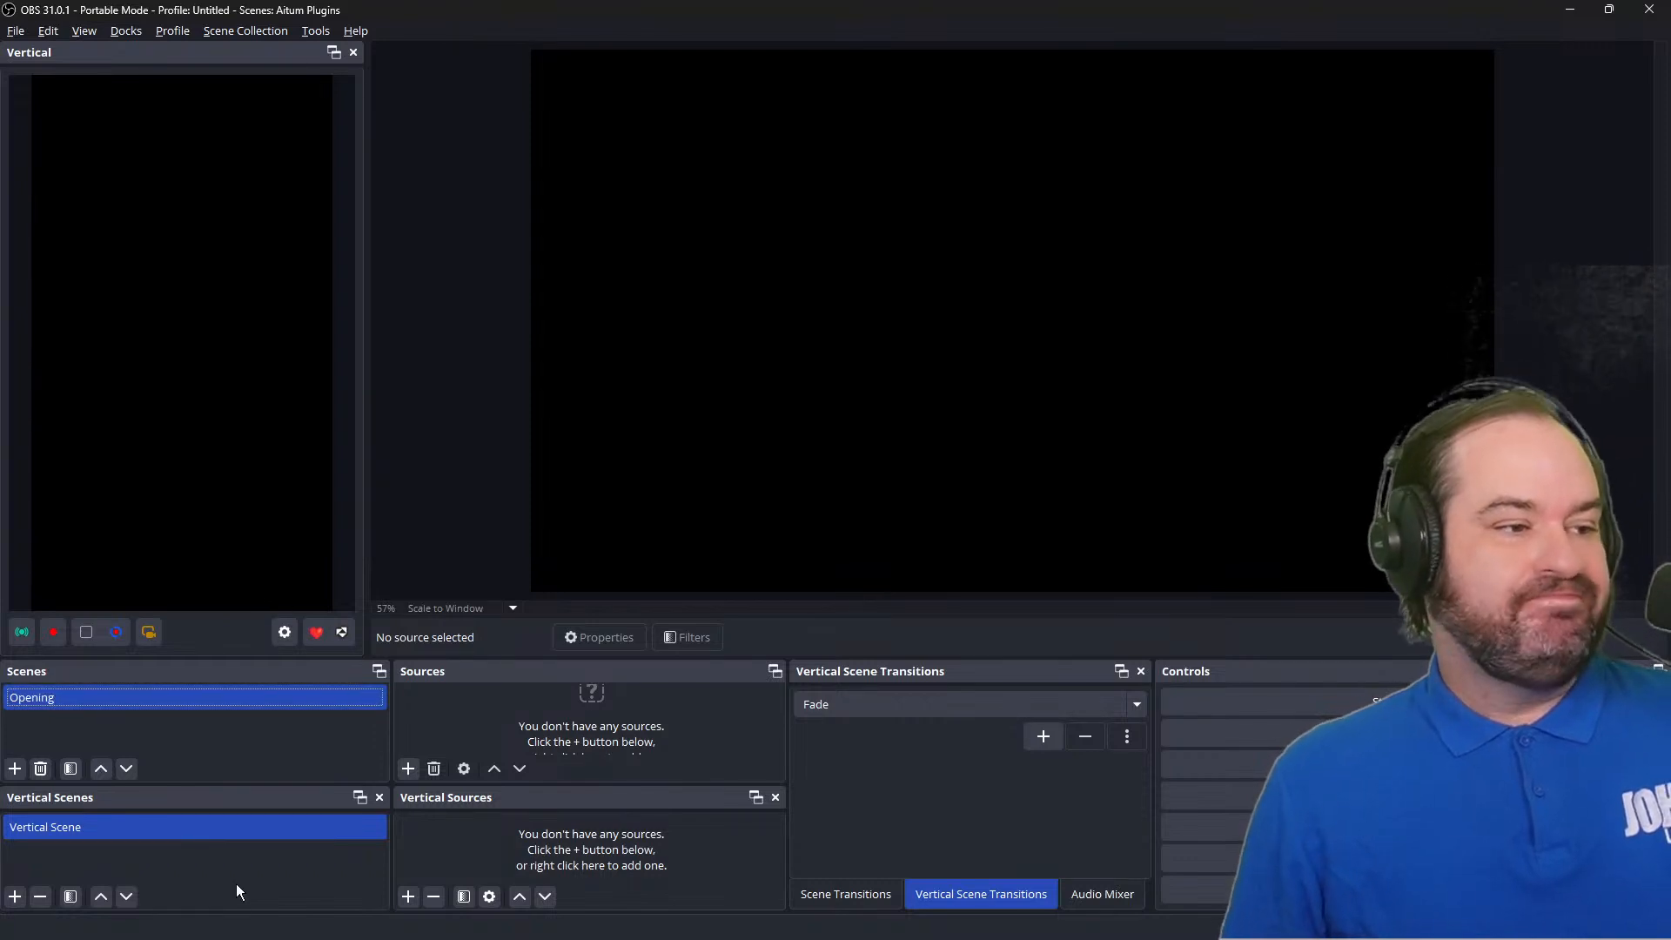
Rename the existing scene in the vertical scene list as "Vertical Opening".
{"action": "right_click", "coordinate": [228, 823]}
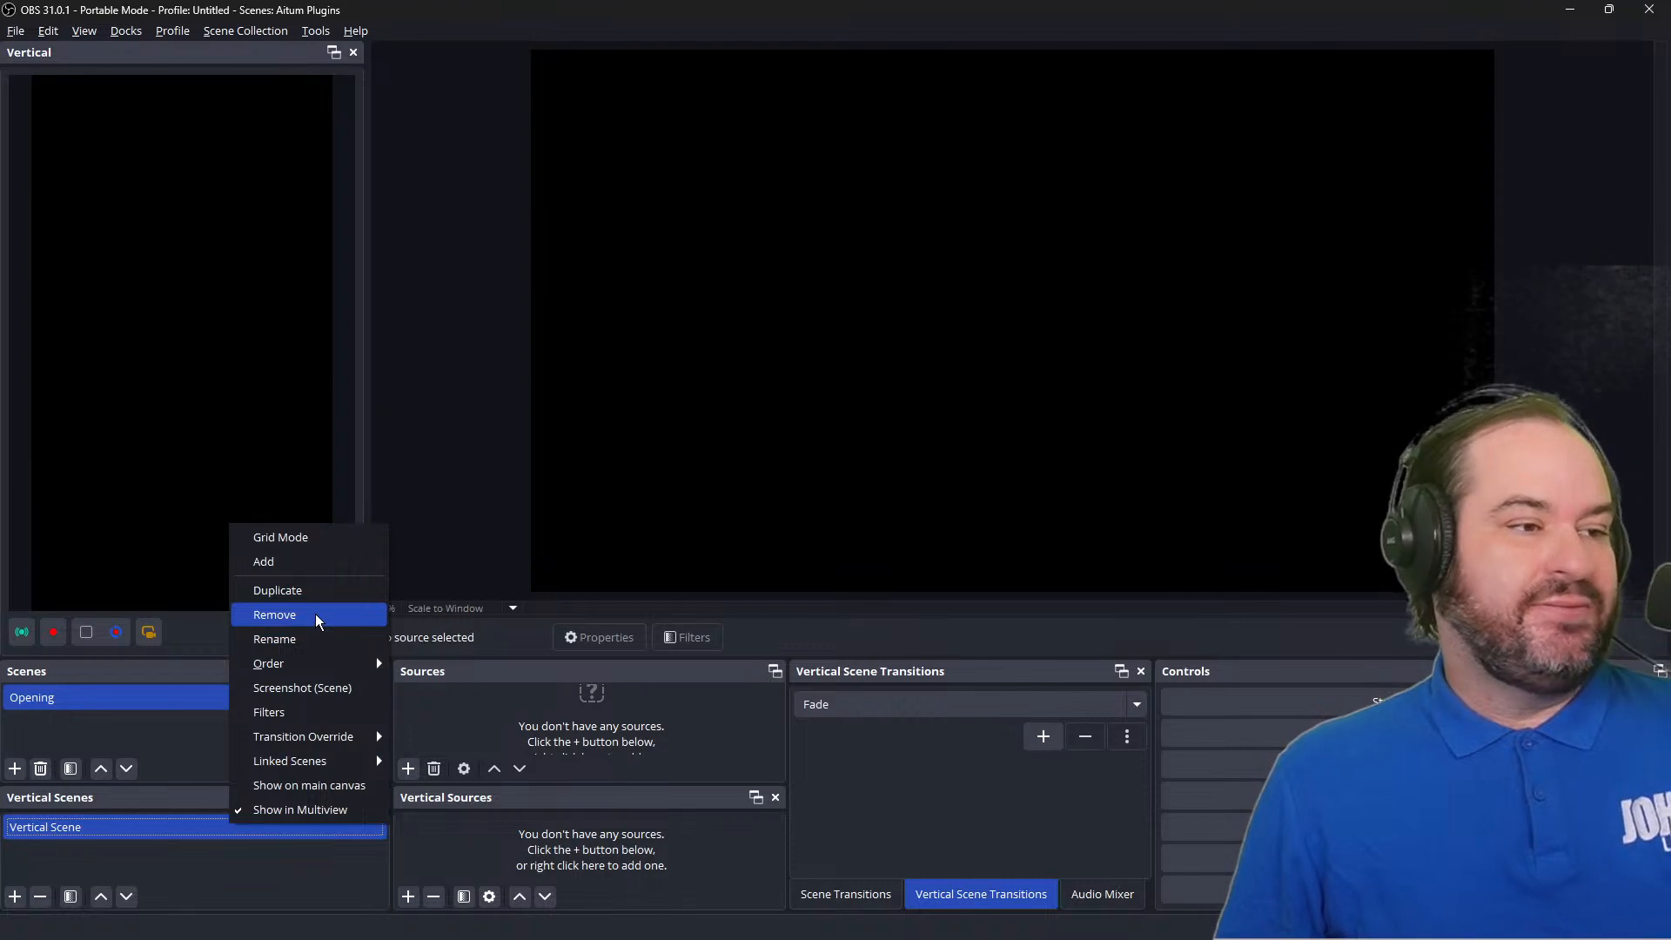
{"action": "left_click", "coordinate": [315, 638]}
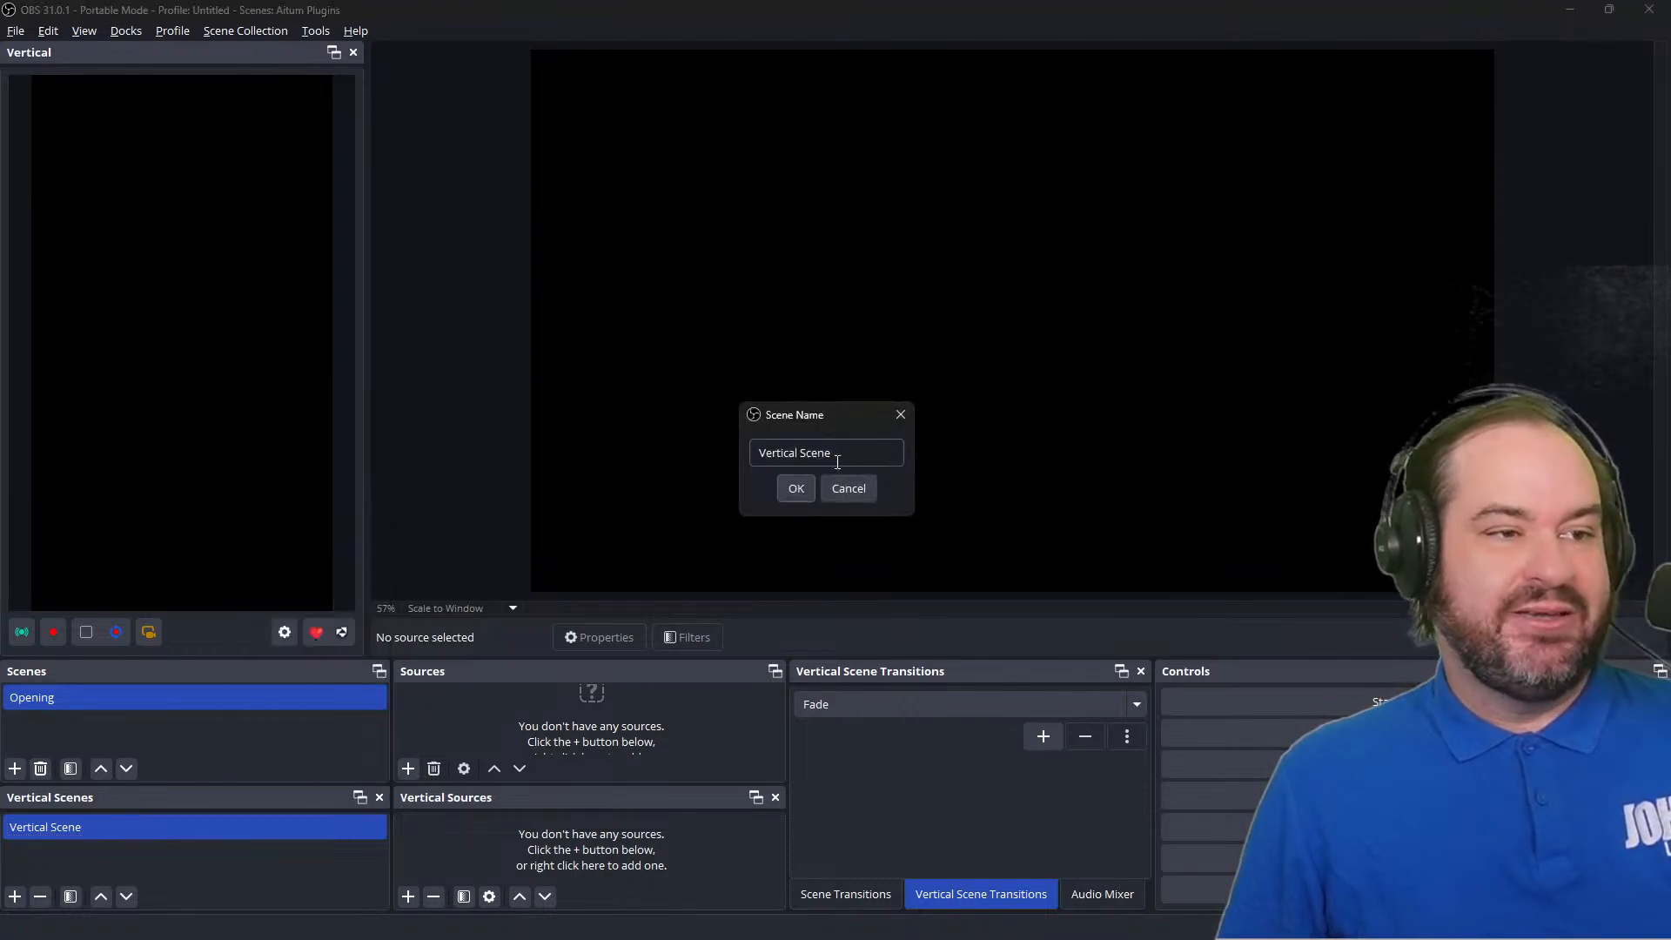
{"action": "type", "text": "Opening"}
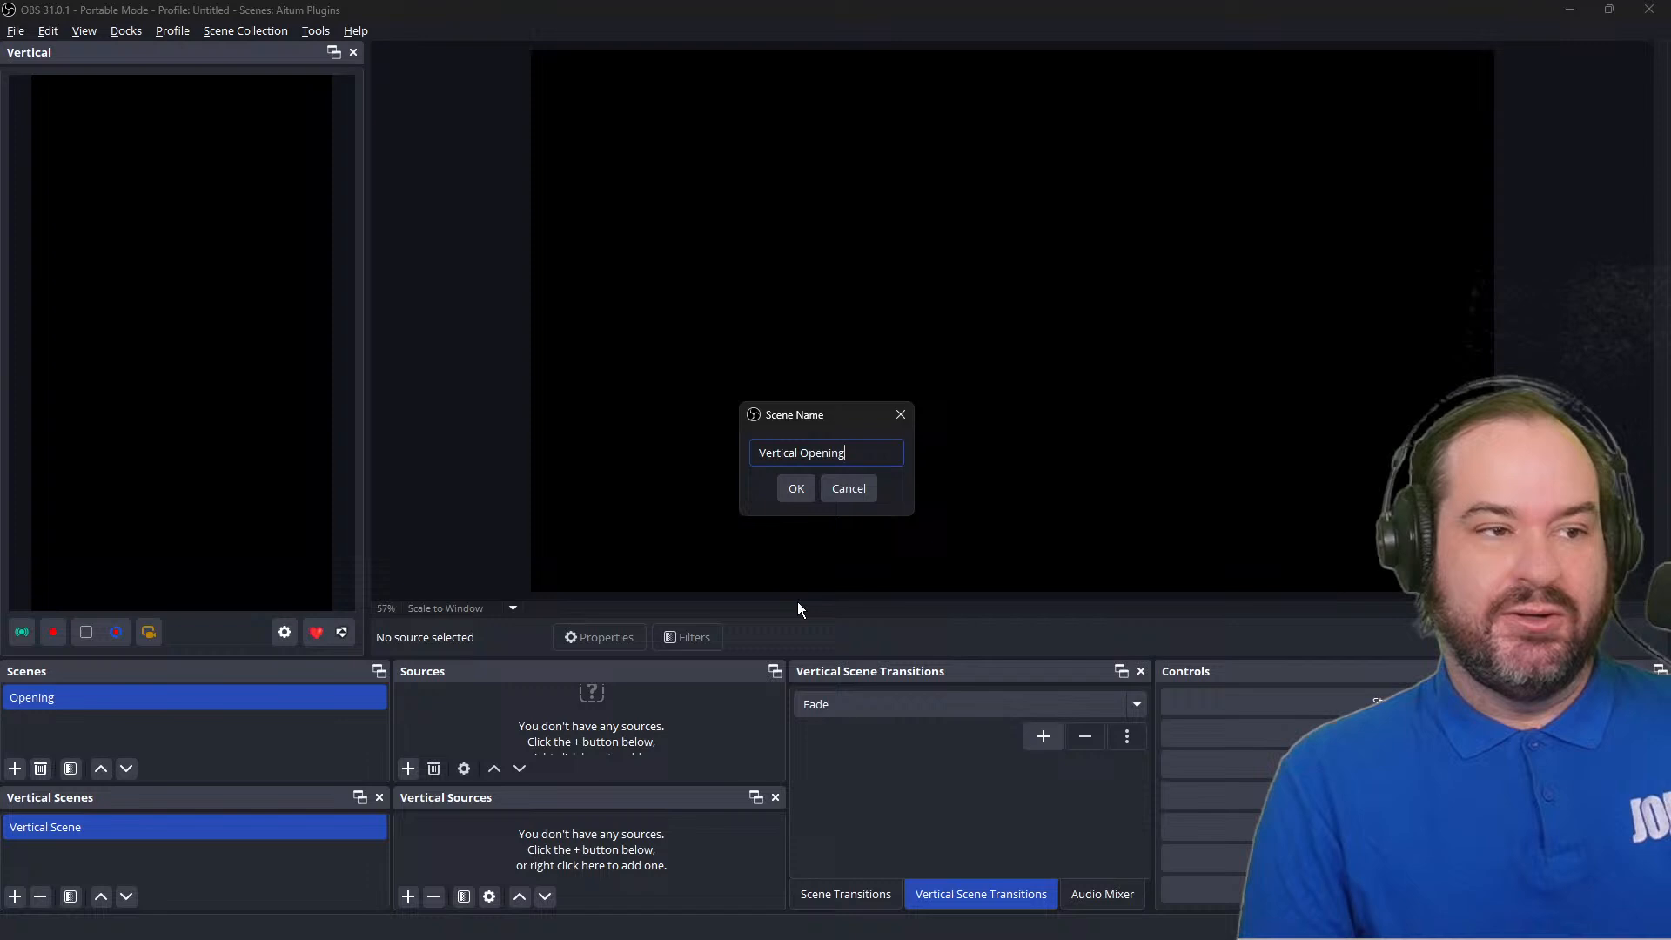
{"action": "key", "text": "Return"}
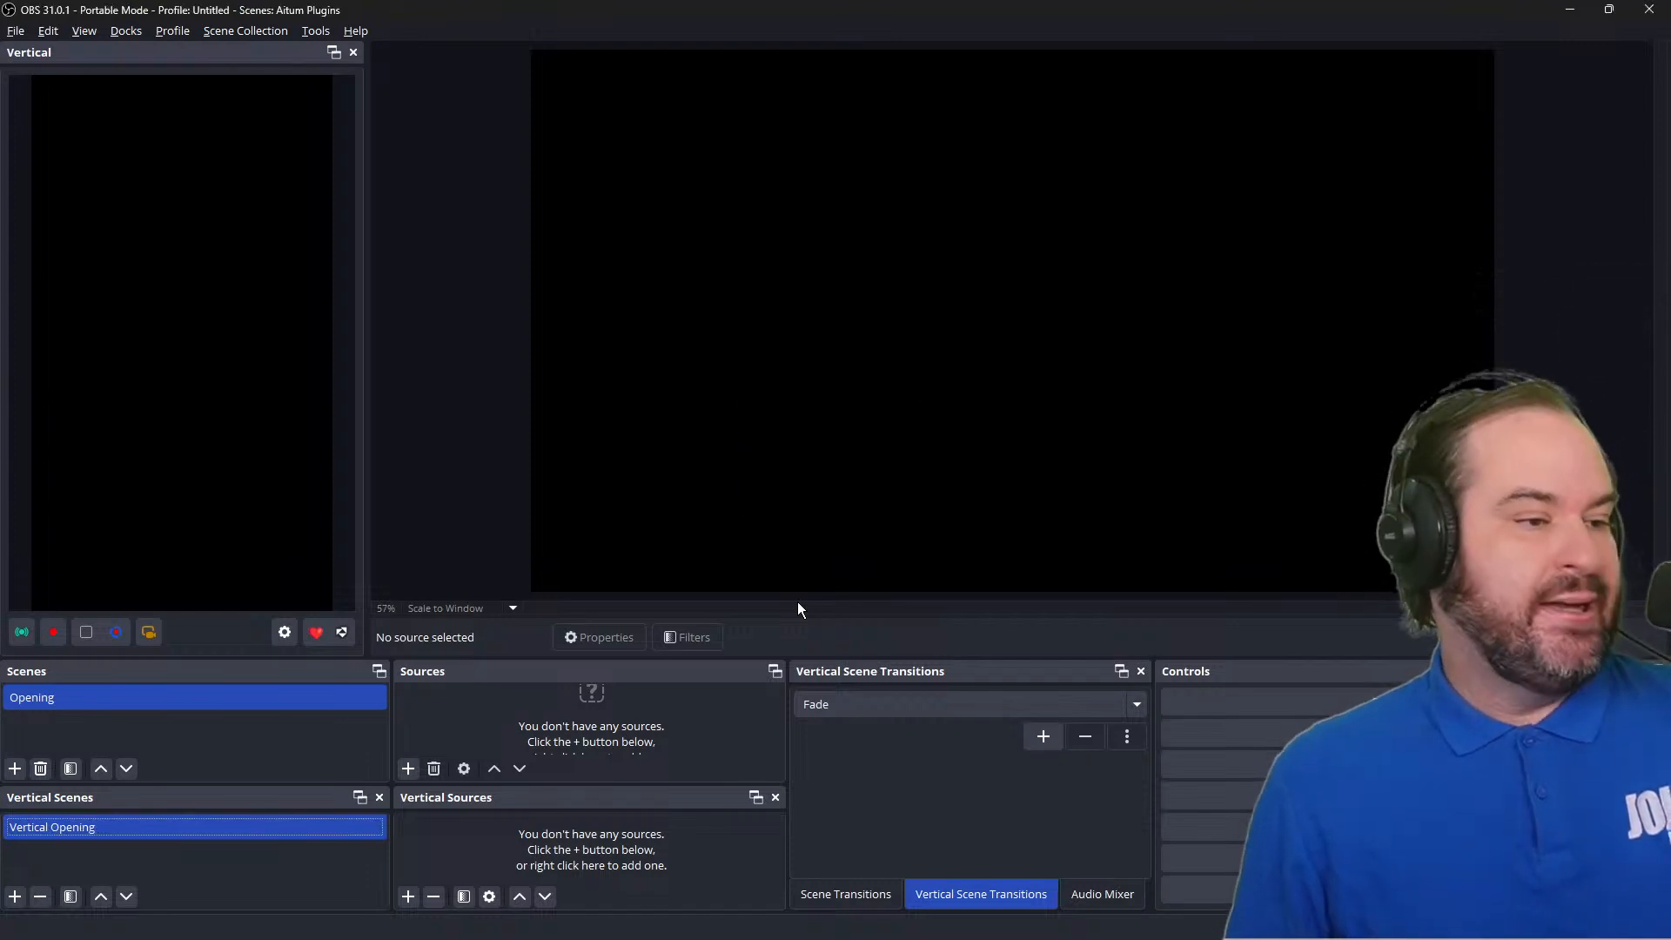
Add a main scene named with the presenter's first name and a matching vertical scene with the prefix "Vertical".
{"action": "left_click", "coordinate": [15, 770]}
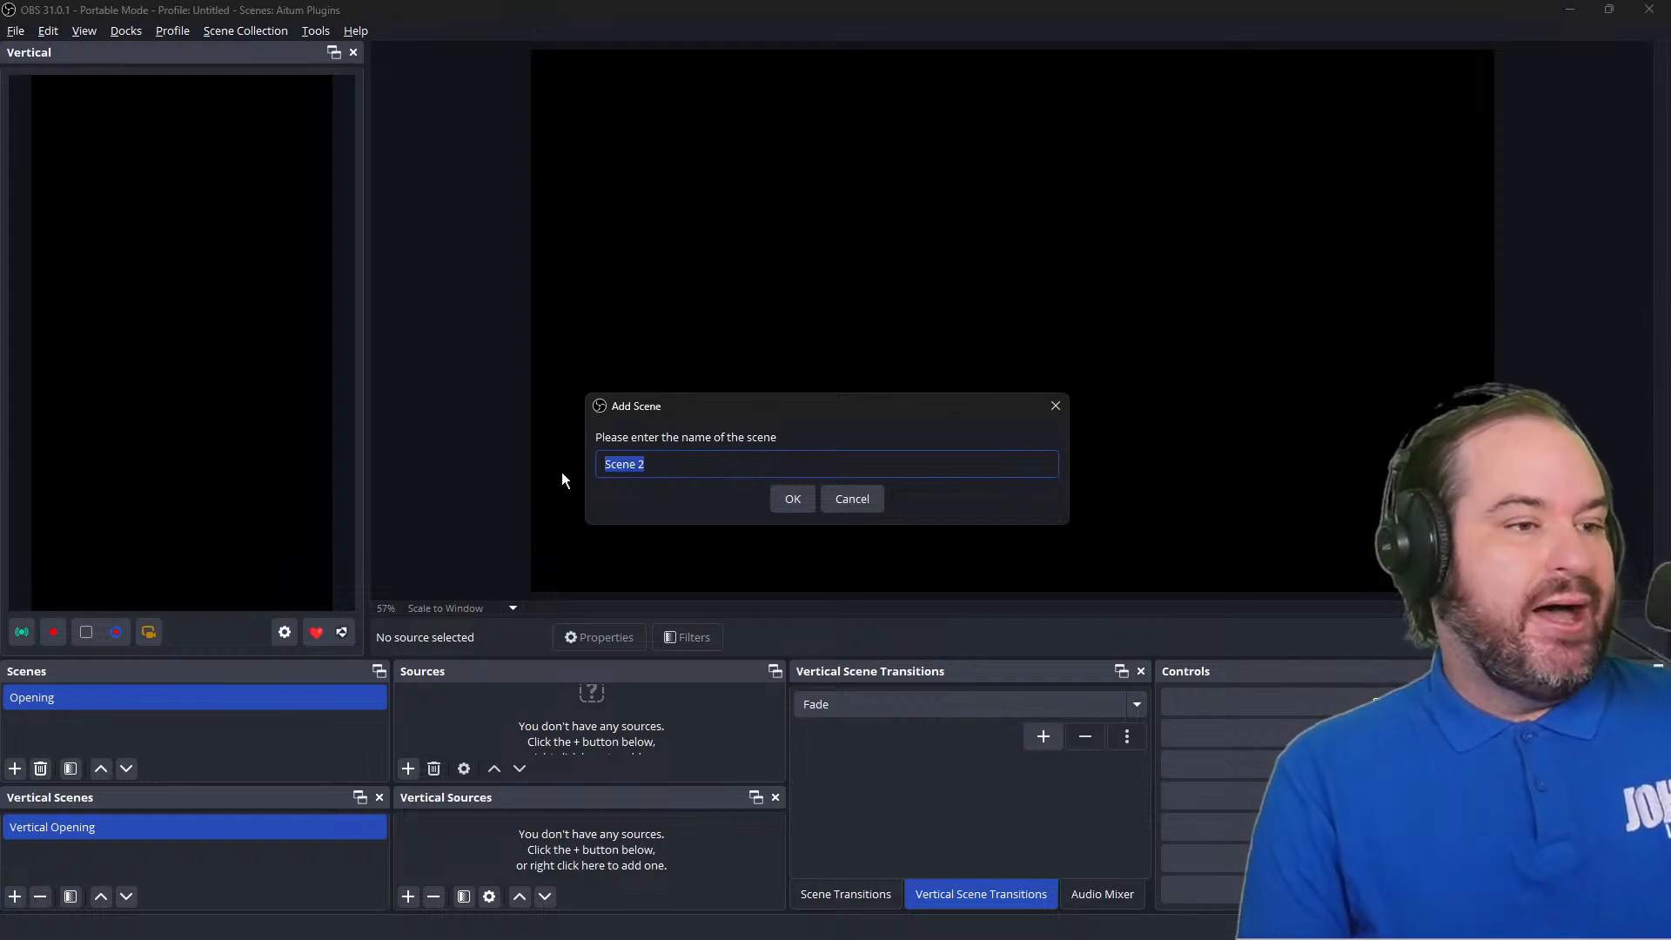
{"action": "type", "text": "John"}
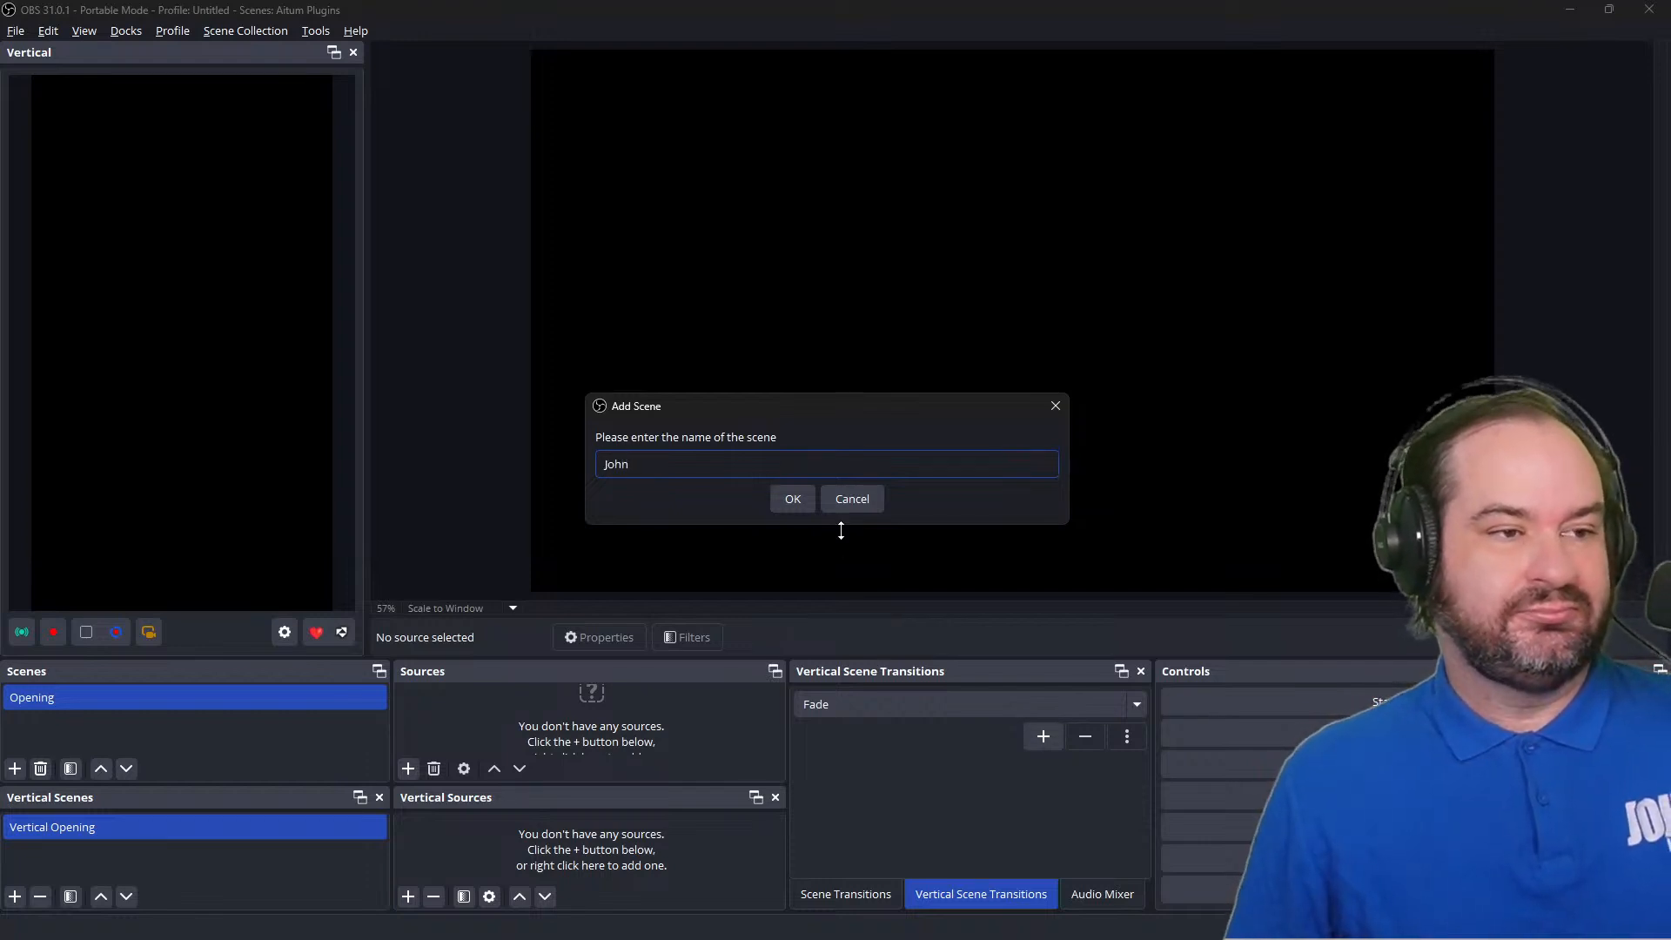
{"action": "left_click", "coordinate": [794, 499]}
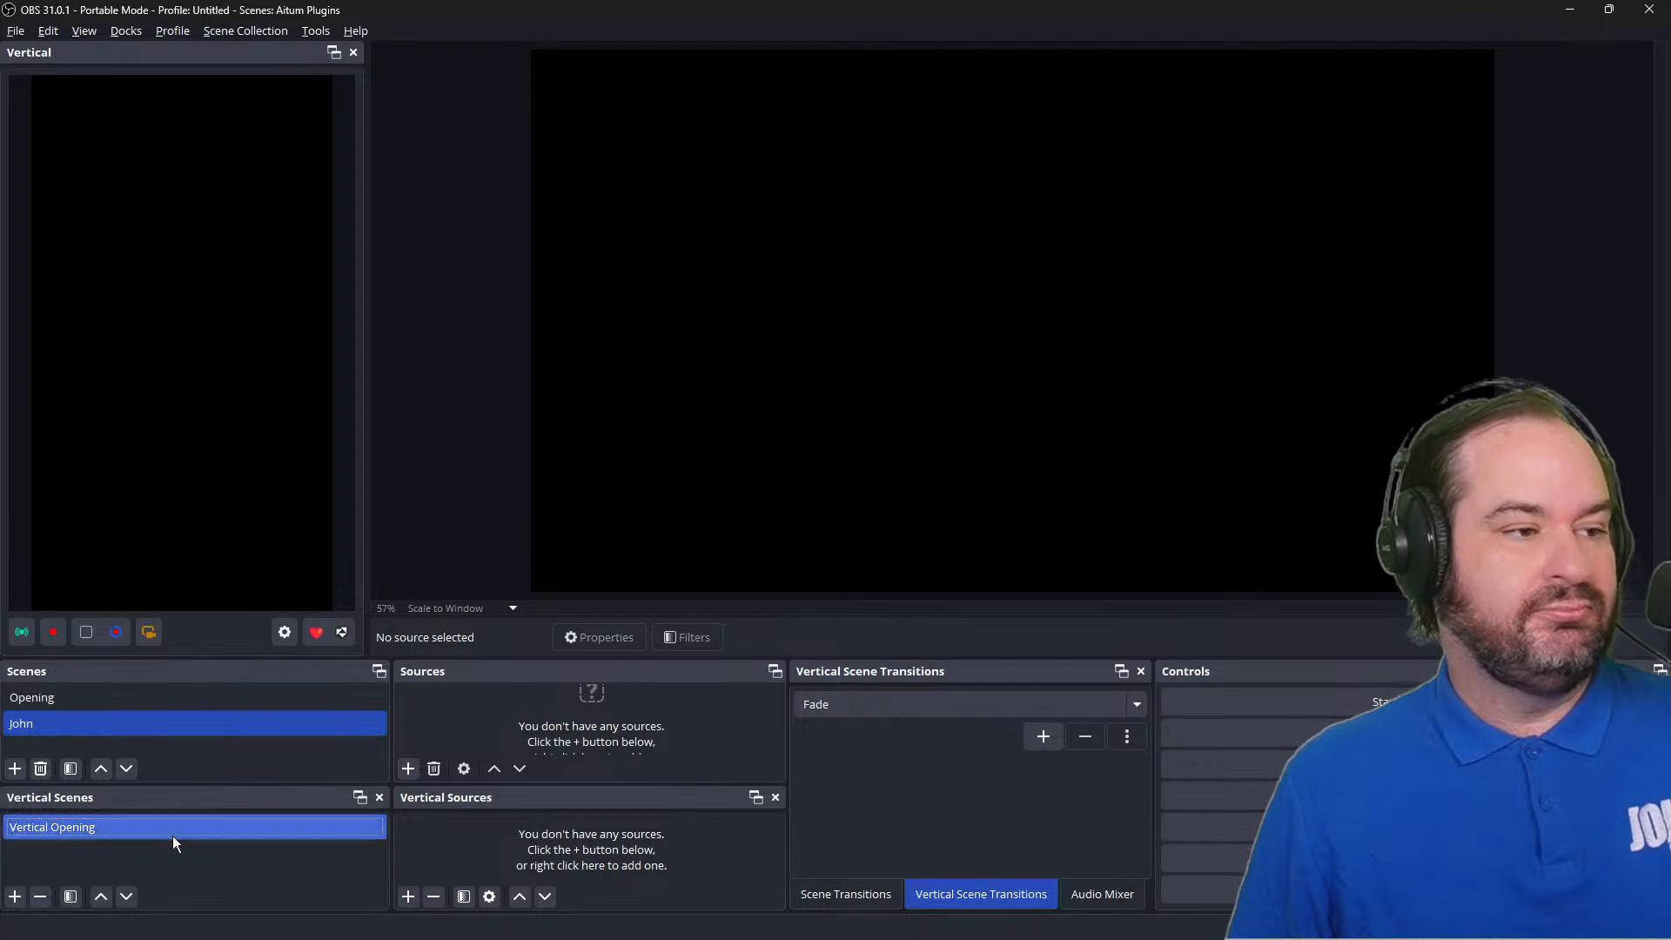
{"action": "left_click", "coordinate": [14, 897]}
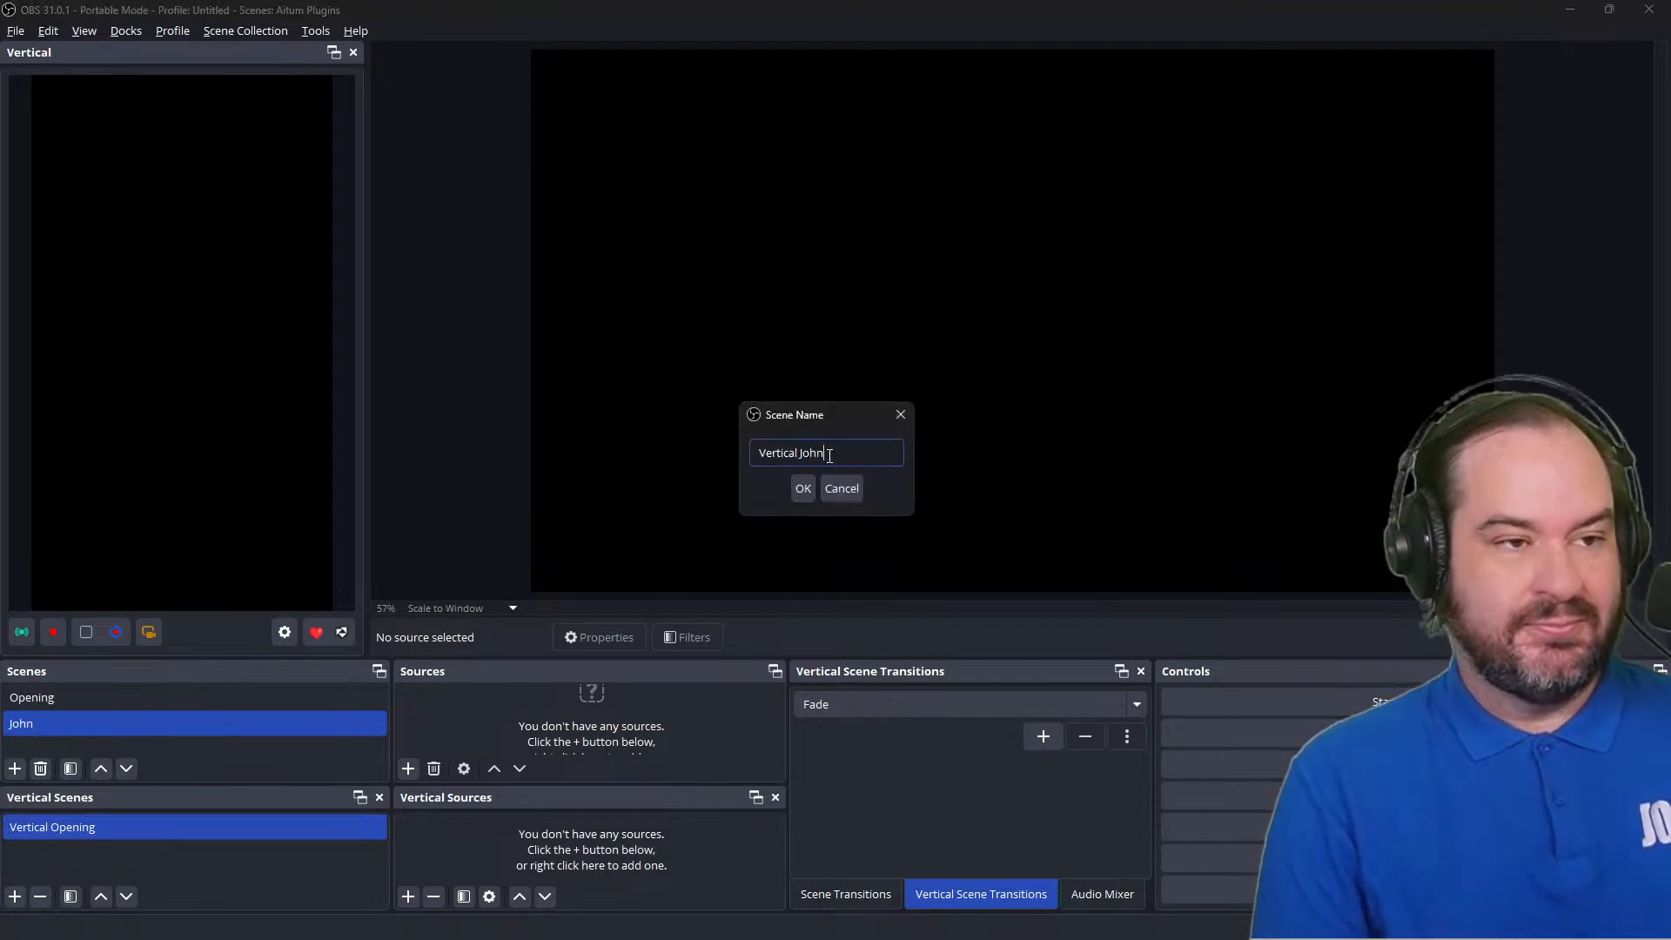
{"action": "key", "text": "Return"}
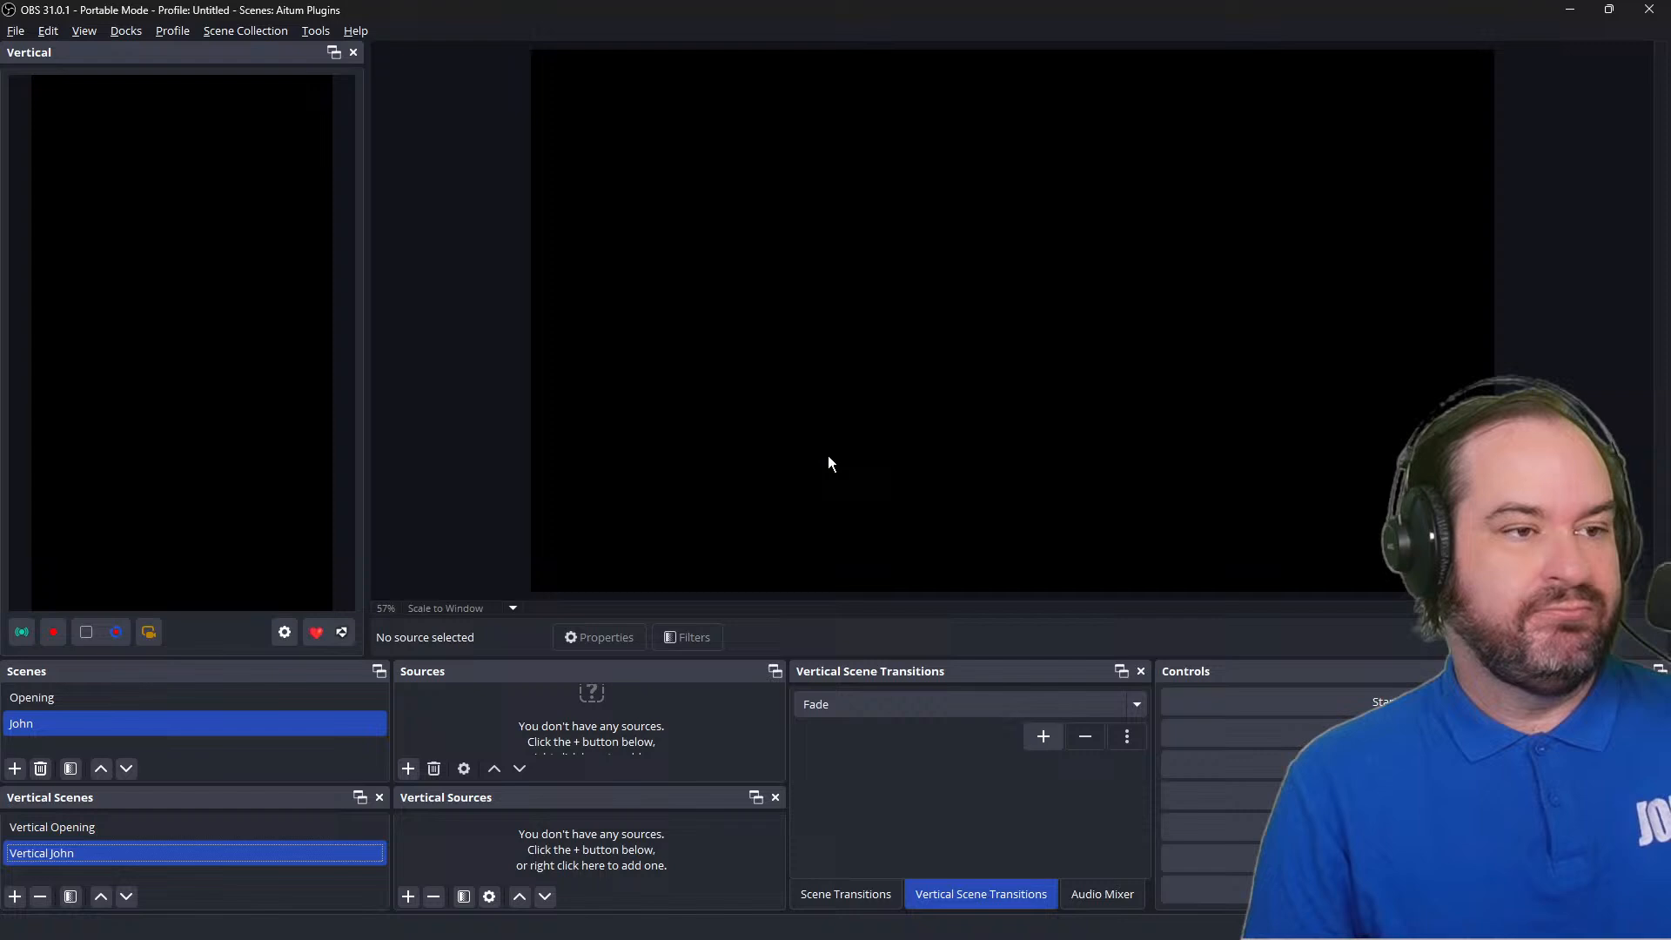
Add a main scene named "Screenshare" and a matching vertical scene named "Vertical Screenshare".
{"action": "left_click", "coordinate": [15, 769]}
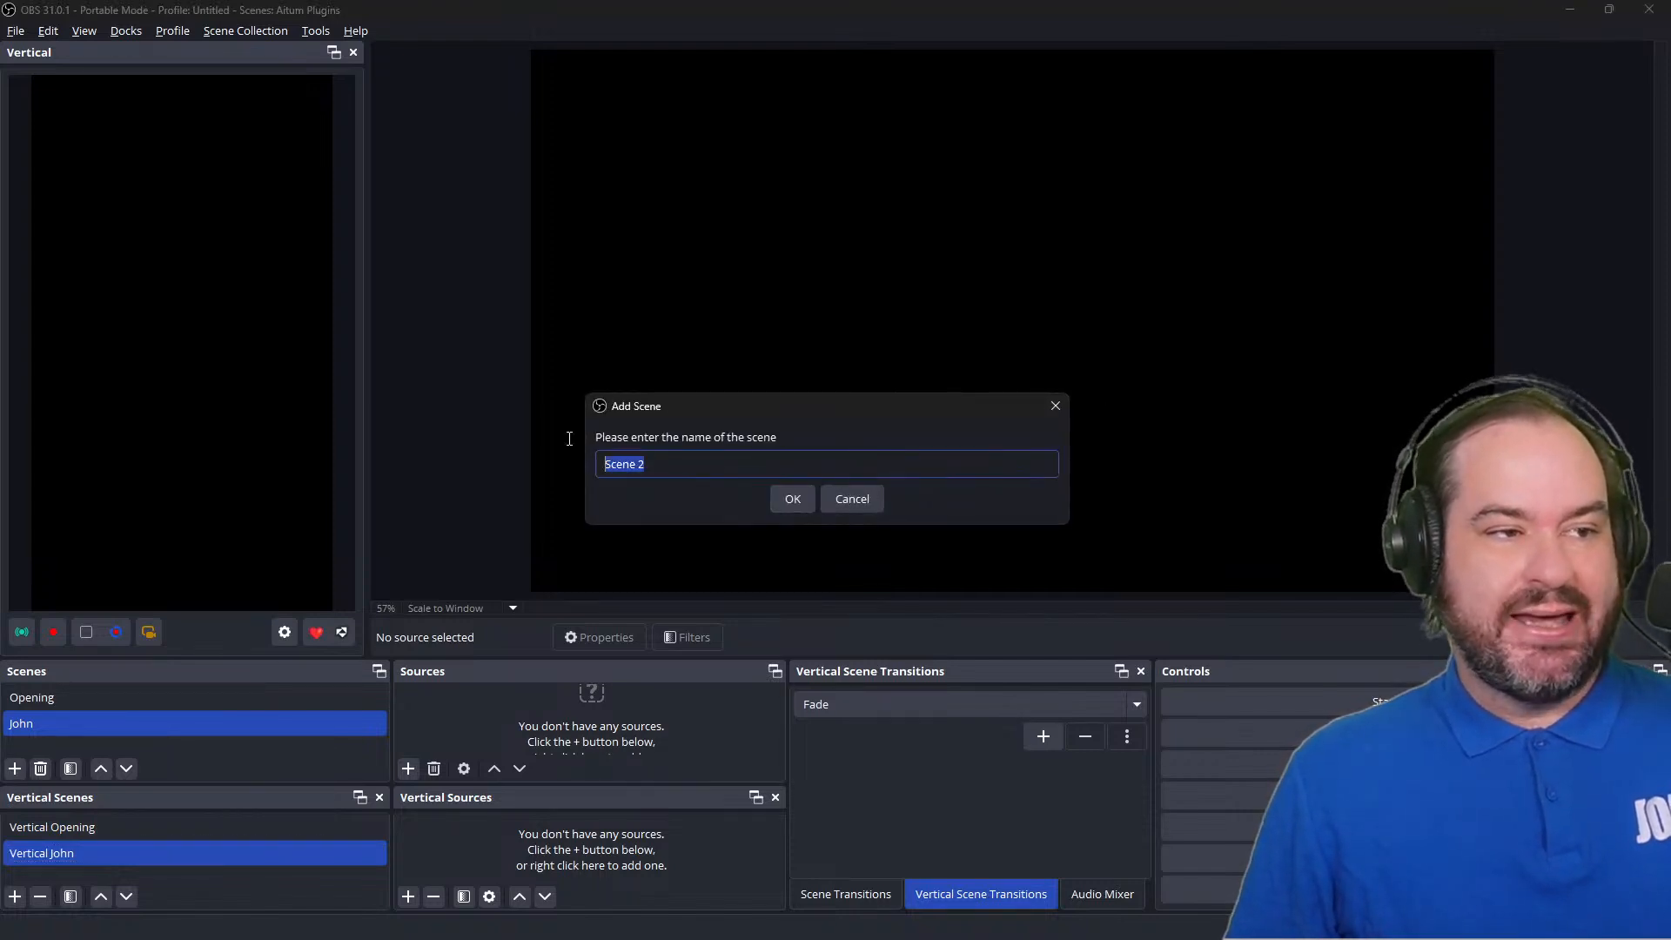
{"action": "type", "text": "Screenshare"}
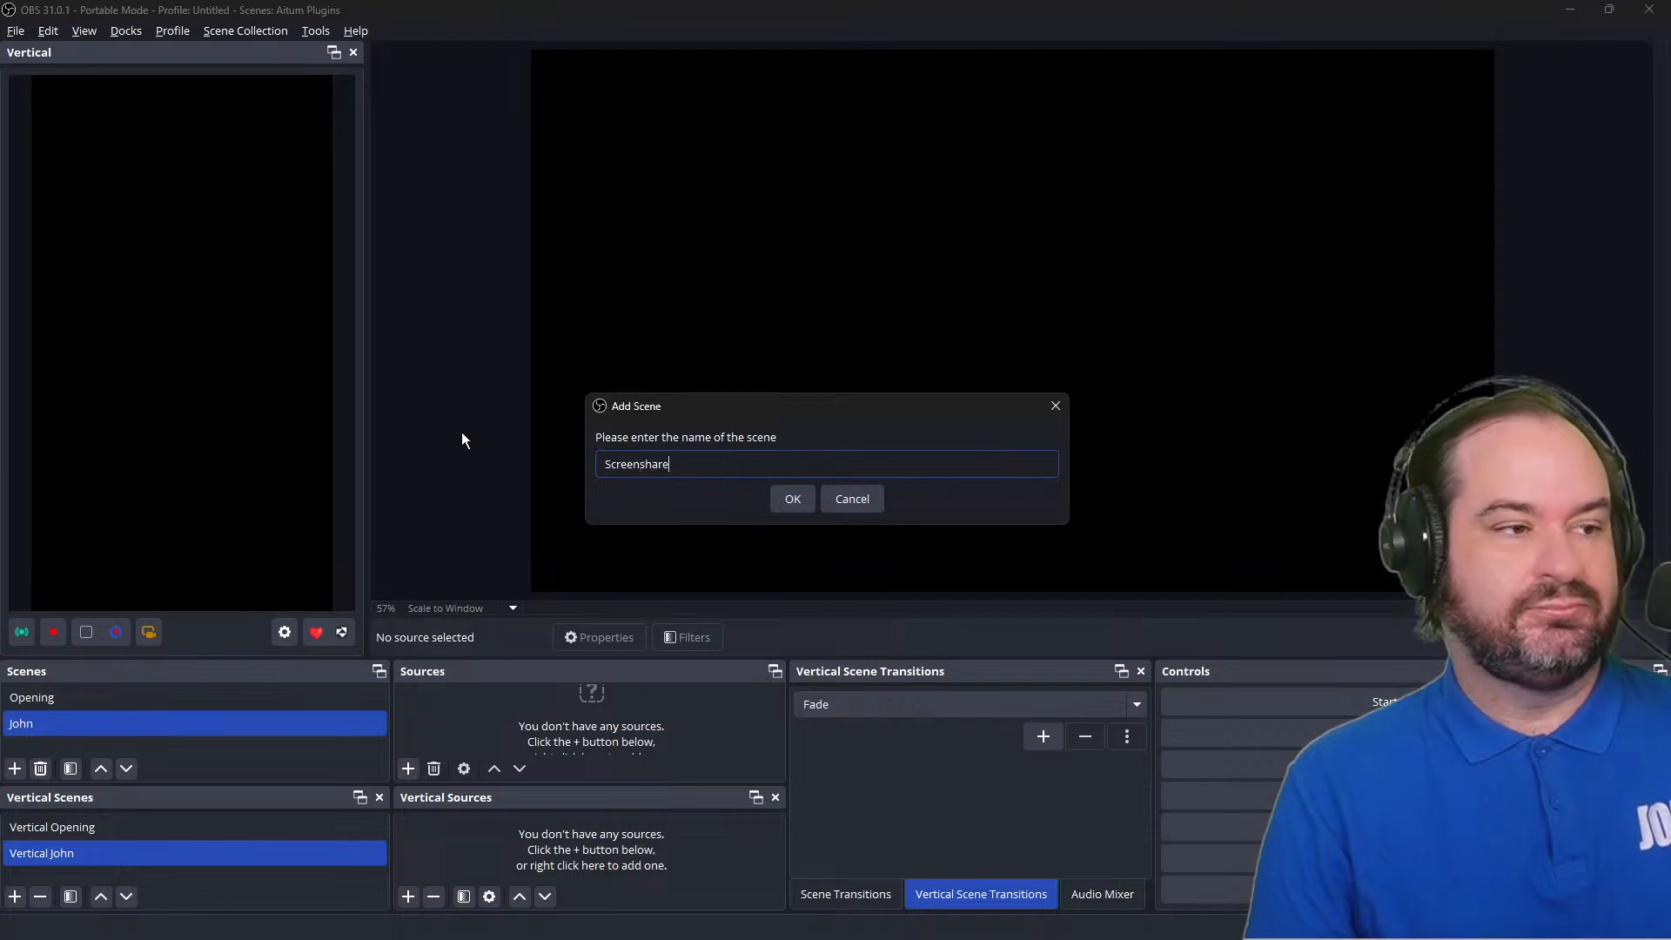
{"action": "key", "text": "Return"}
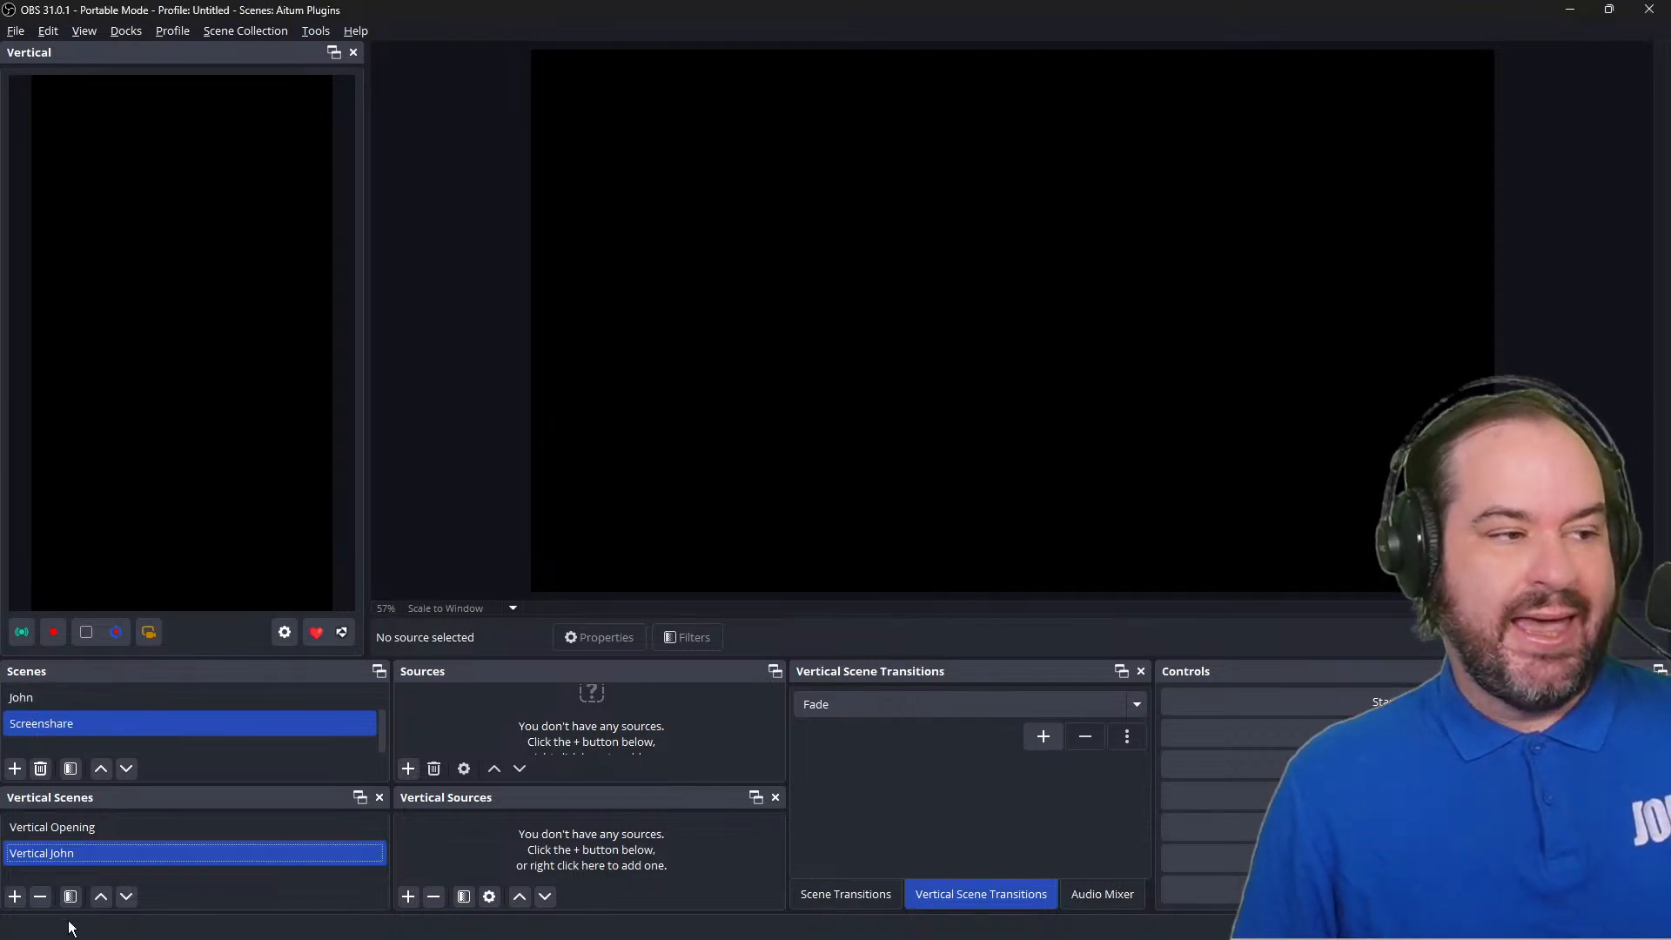
{"action": "left_click", "coordinate": [15, 897]}
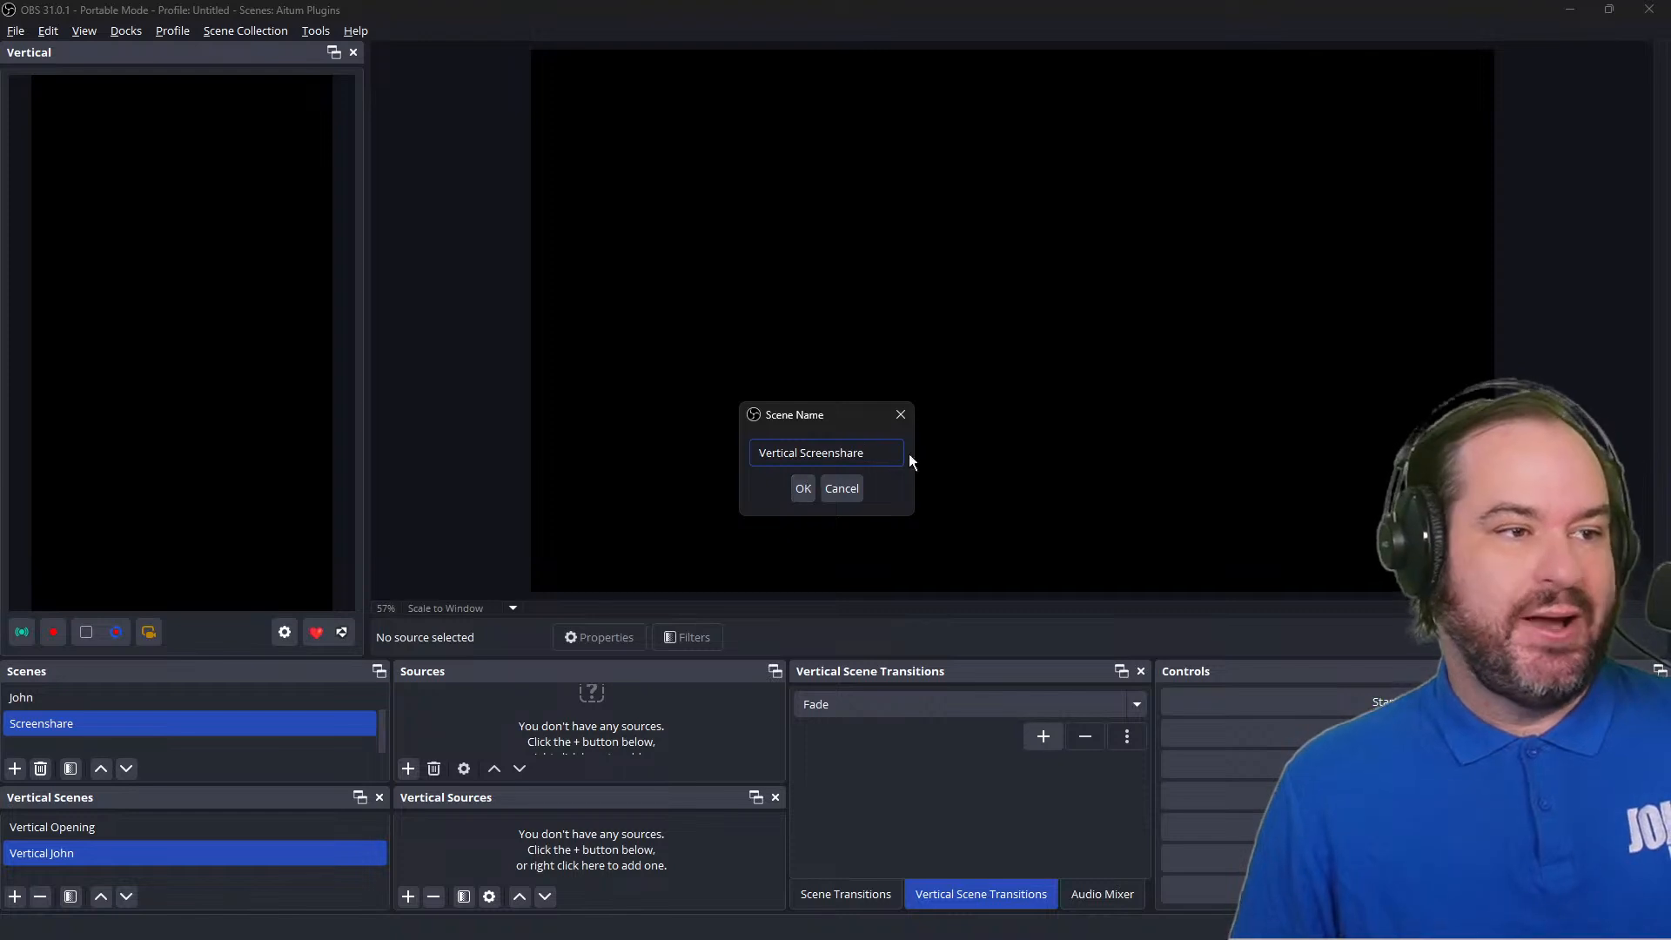
{"action": "left_click", "coordinate": [801, 488]}
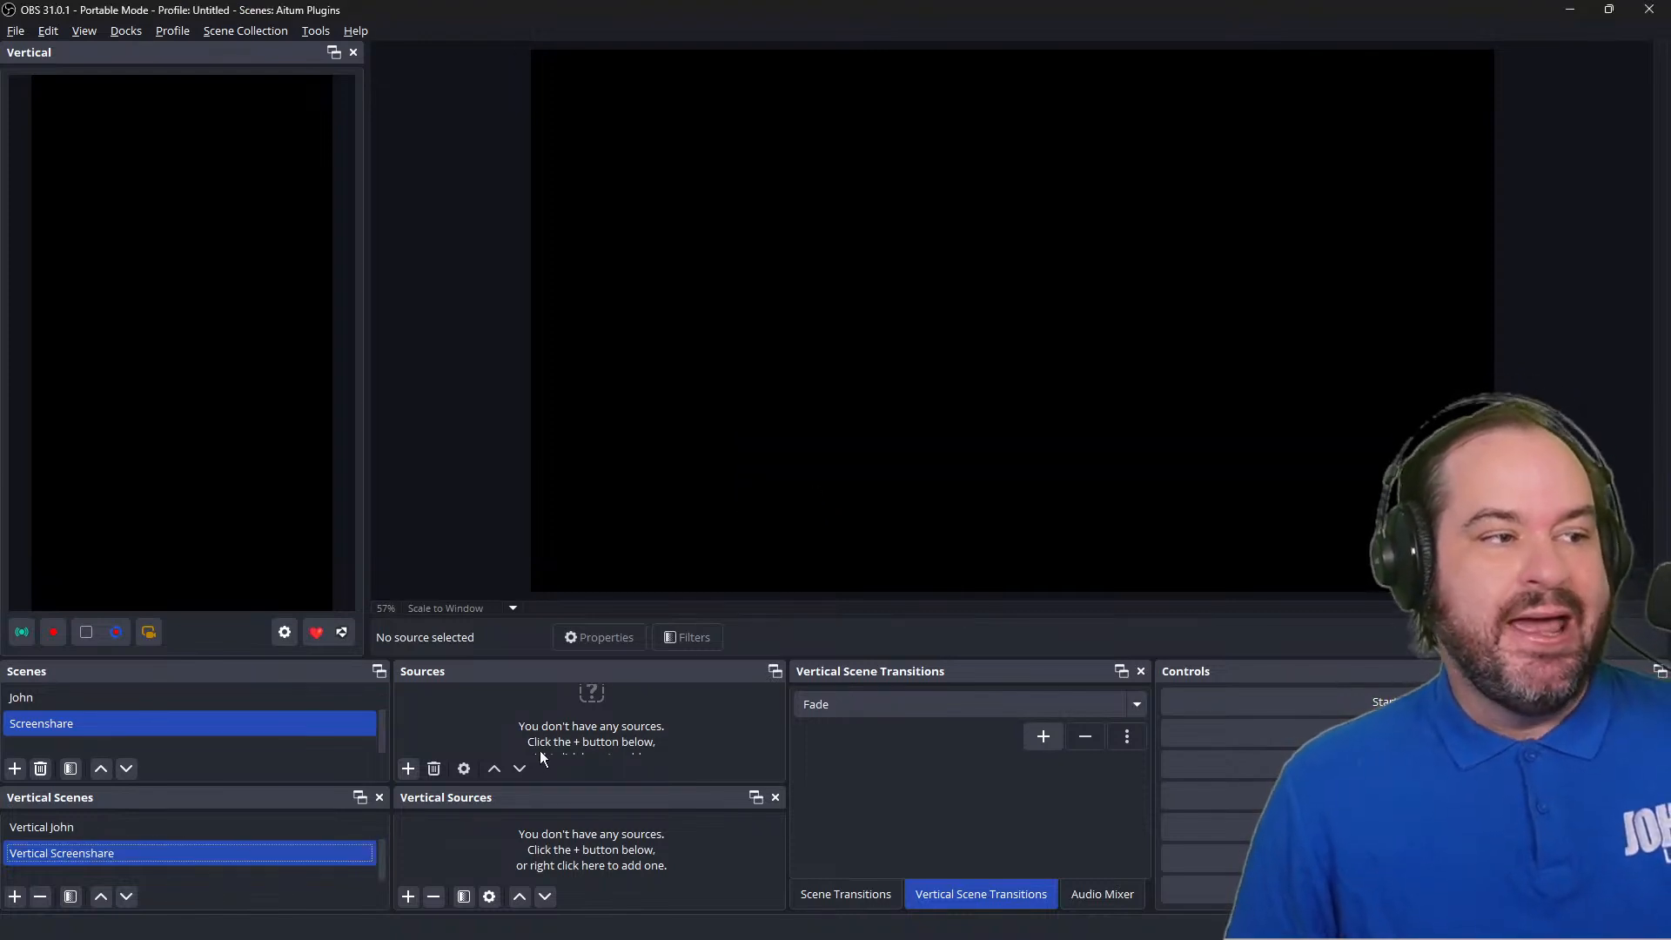
{"action": "scroll", "coordinate": [227, 718], "scroll_direction": "up", "scroll_amount": 1}
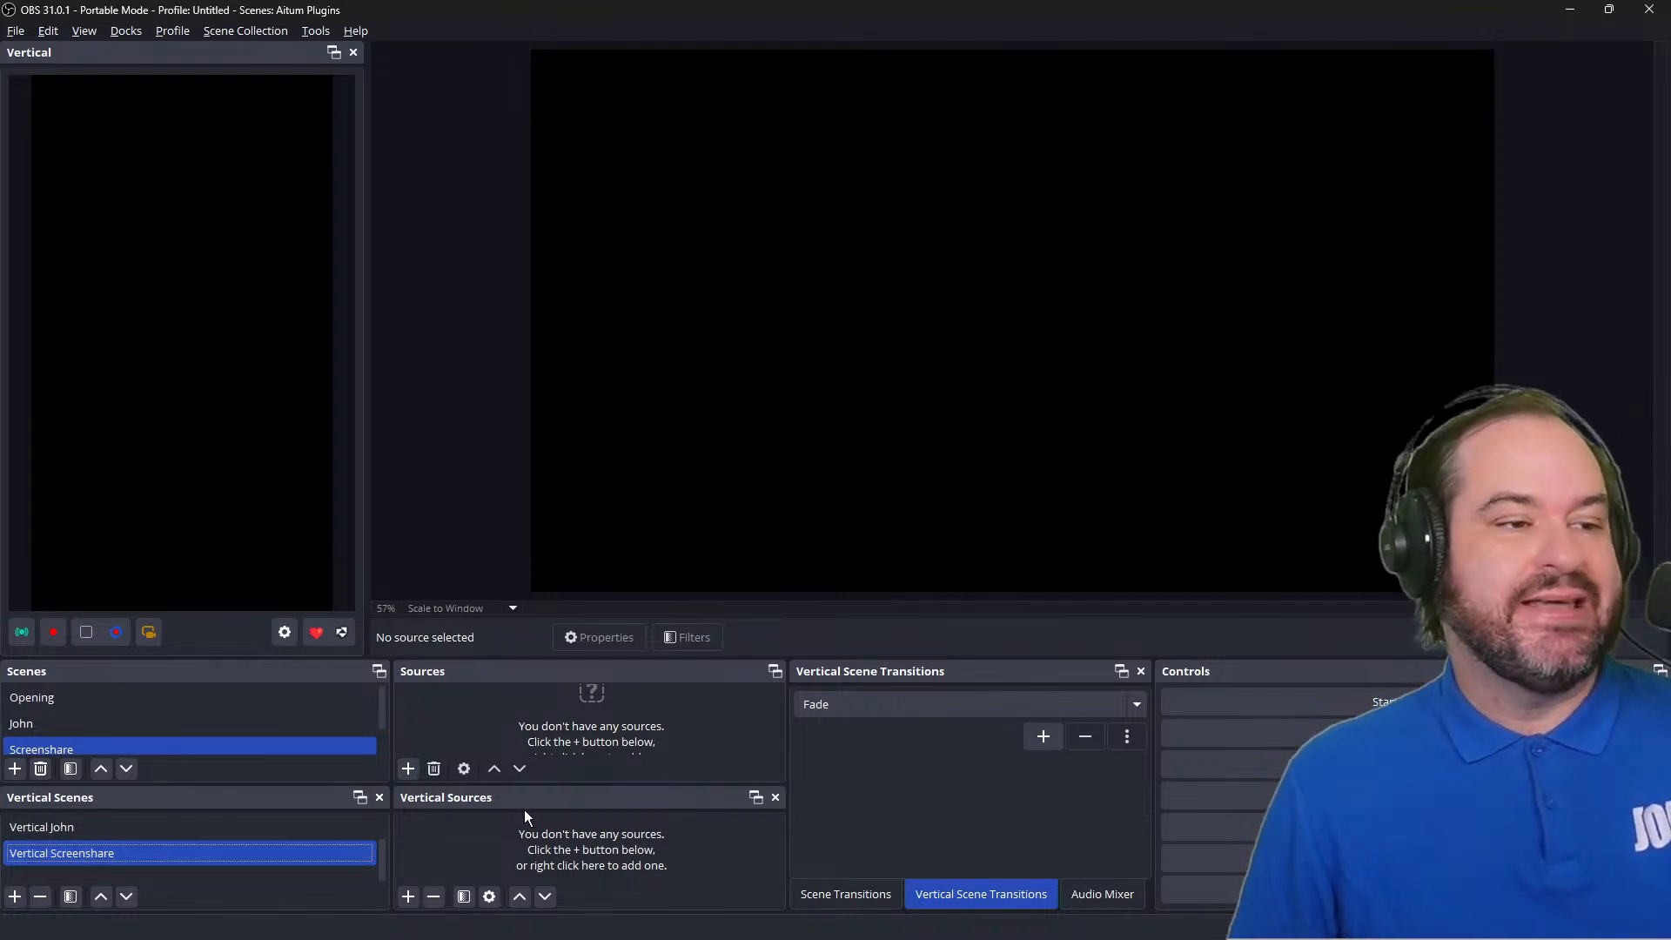
Review the available docks and compare the main scene transition settings with the vertical ones.
{"action": "left_click", "coordinate": [127, 33]}
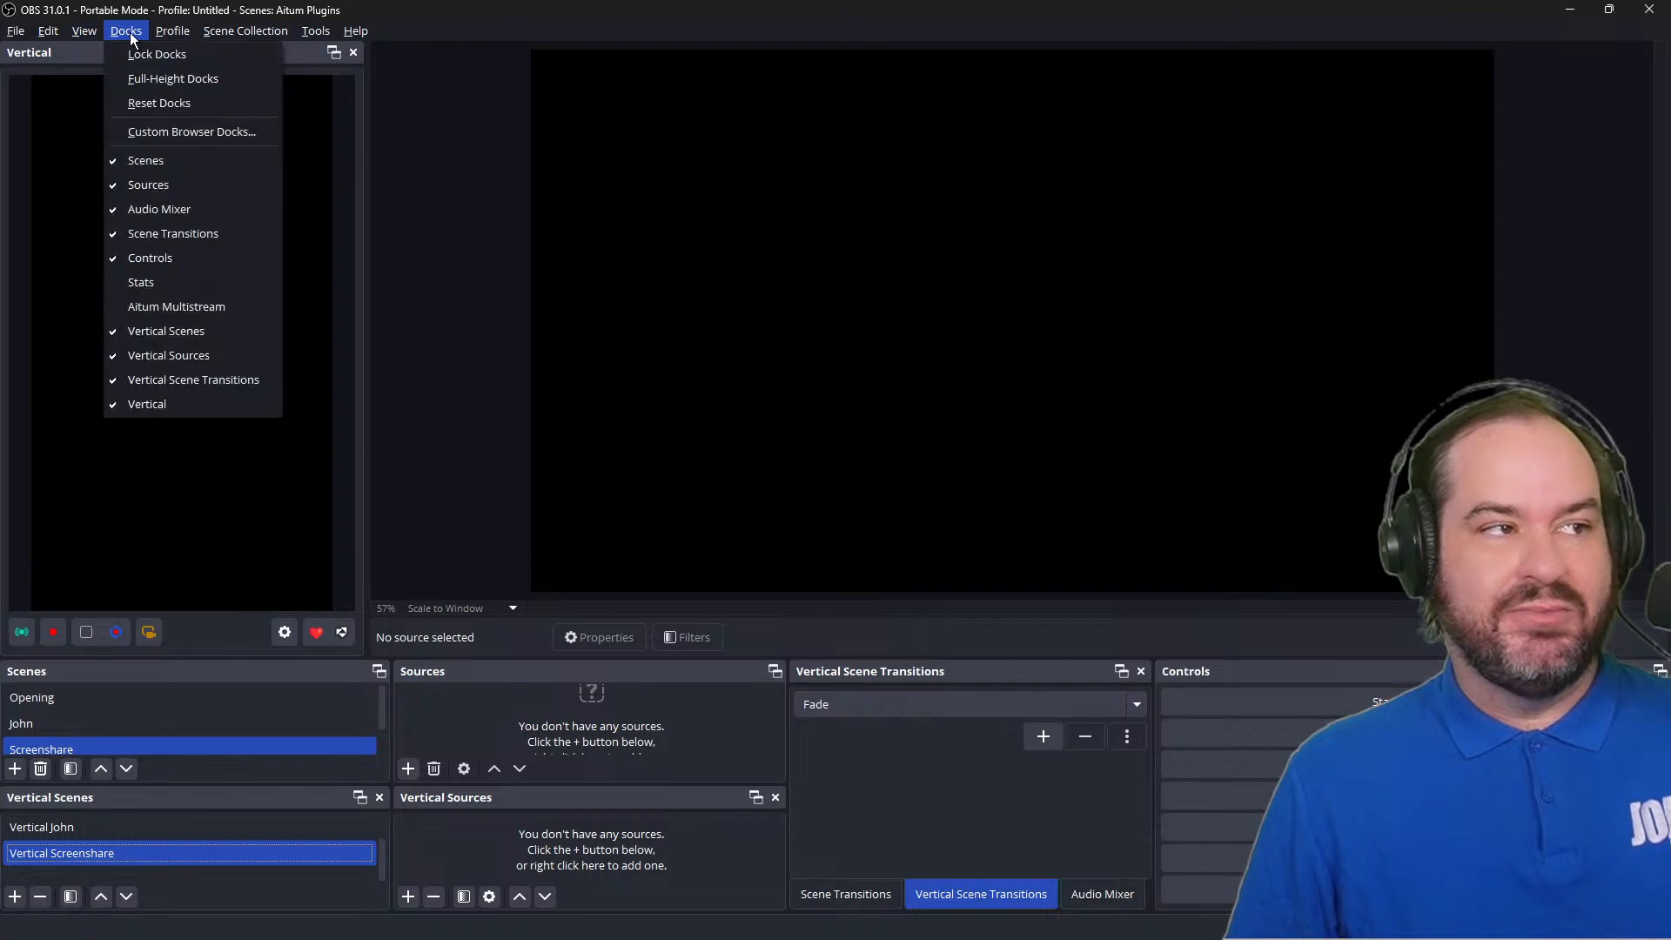
{"action": "left_click", "coordinate": [469, 7]}
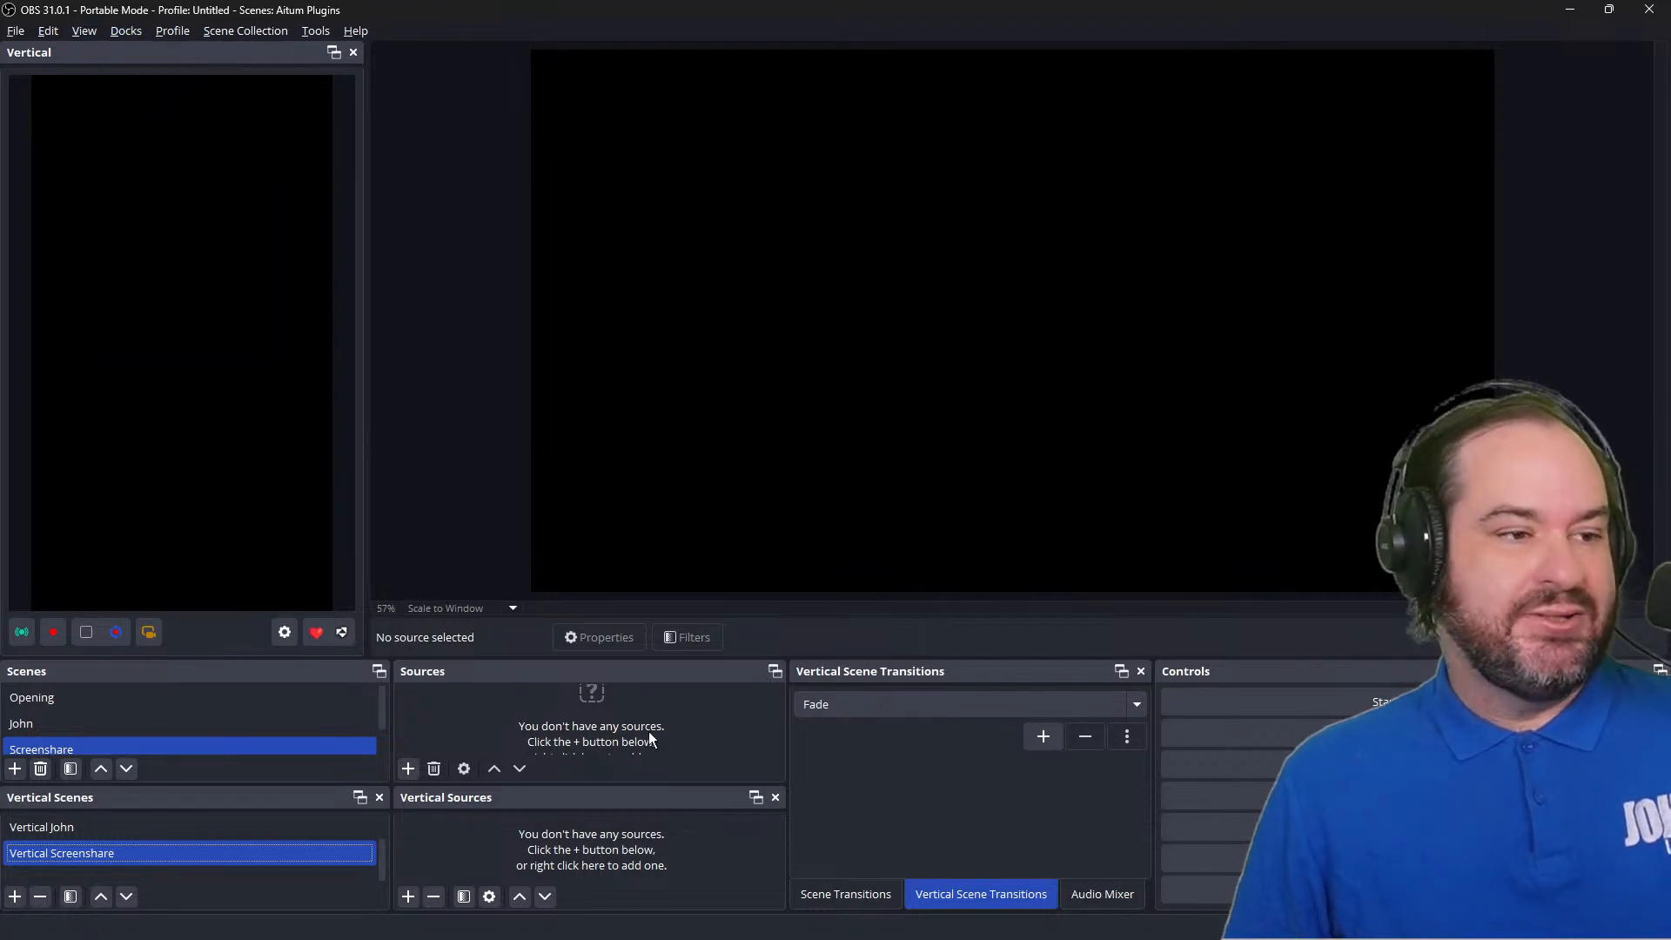
{"action": "left_click", "coordinate": [865, 895]}
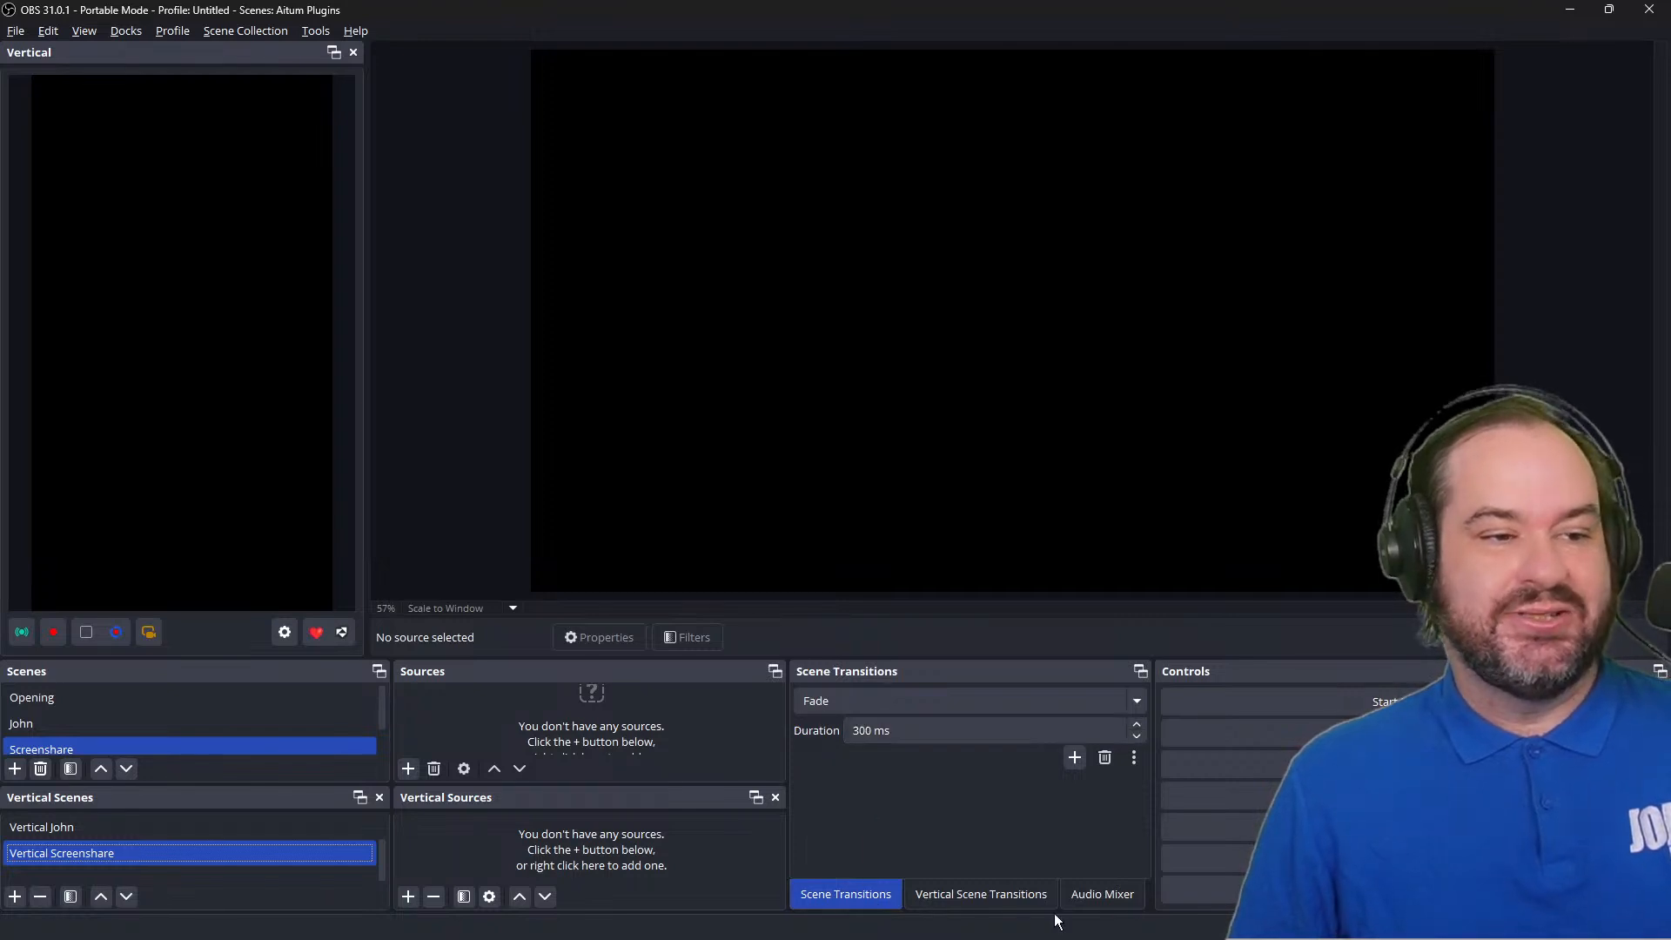
{"action": "left_click", "coordinate": [1018, 903]}
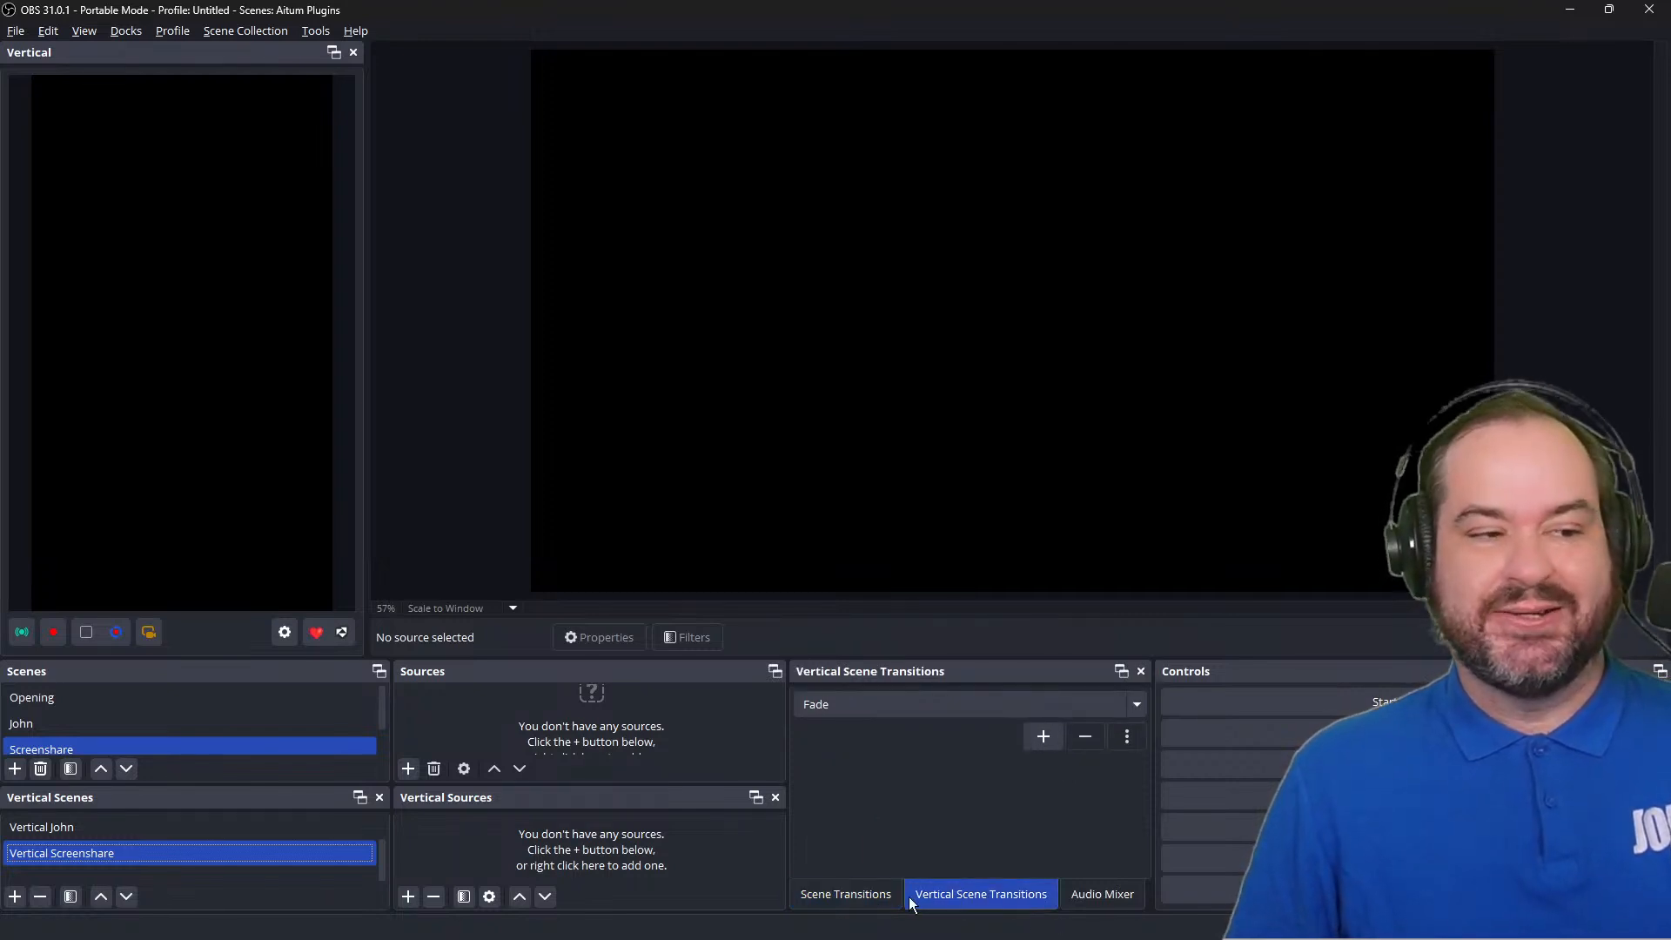
{"action": "left_click", "coordinate": [873, 896]}
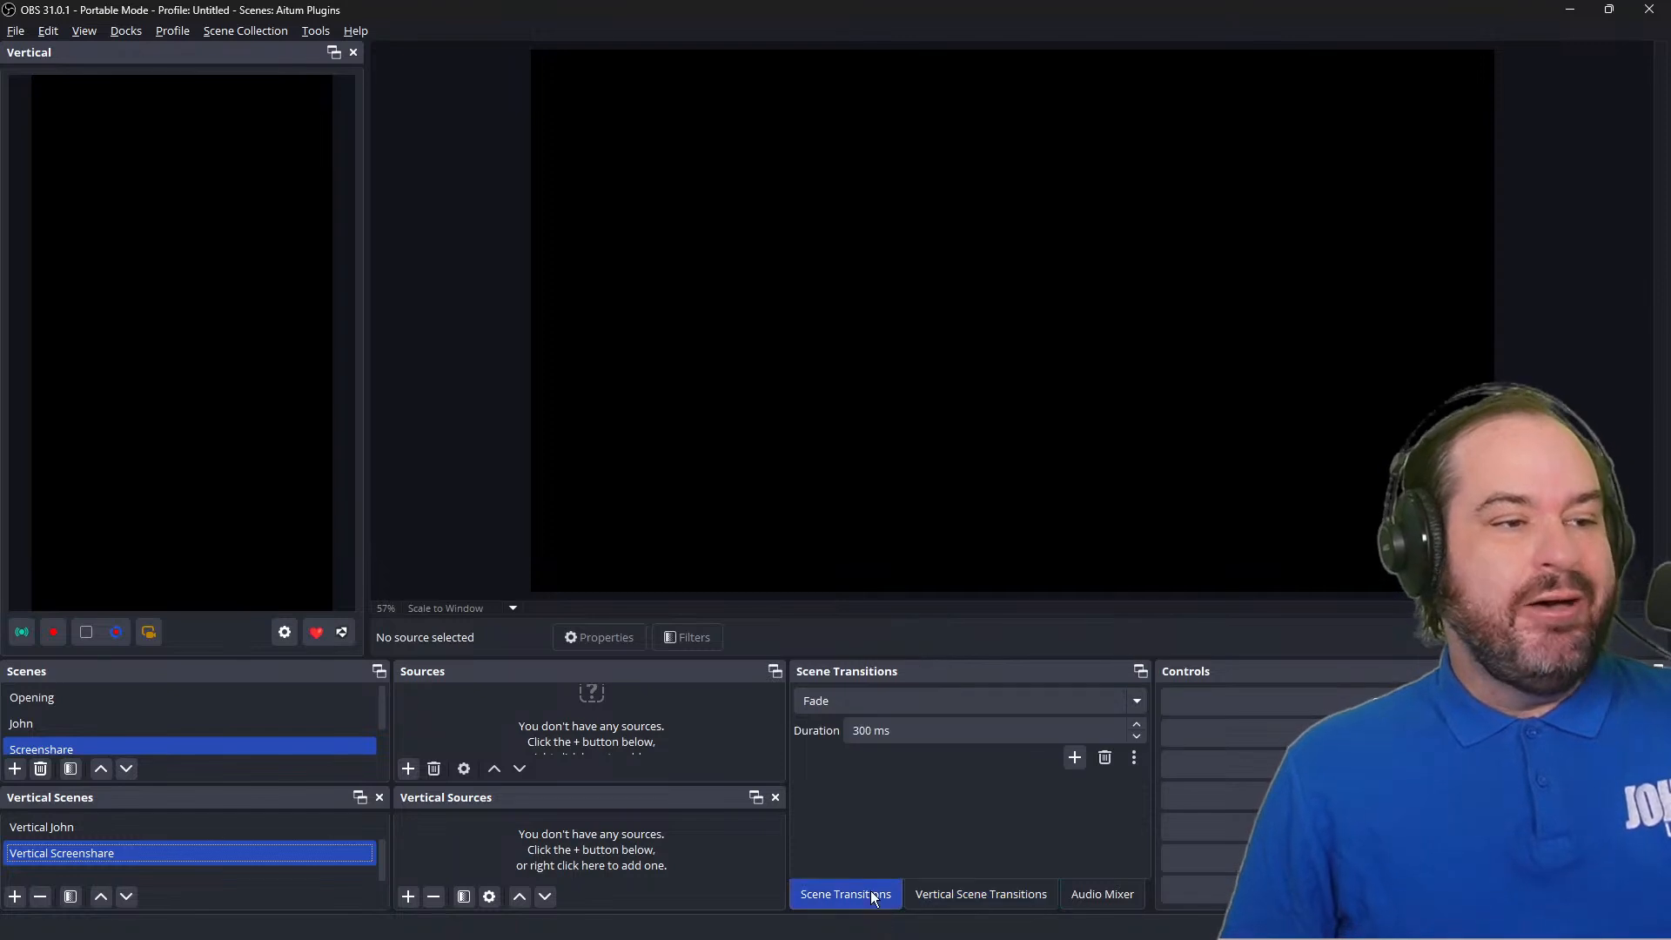
Add a new image source named "OpeningImage" to the main Opening scene.
{"action": "left_click", "coordinate": [320, 697]}
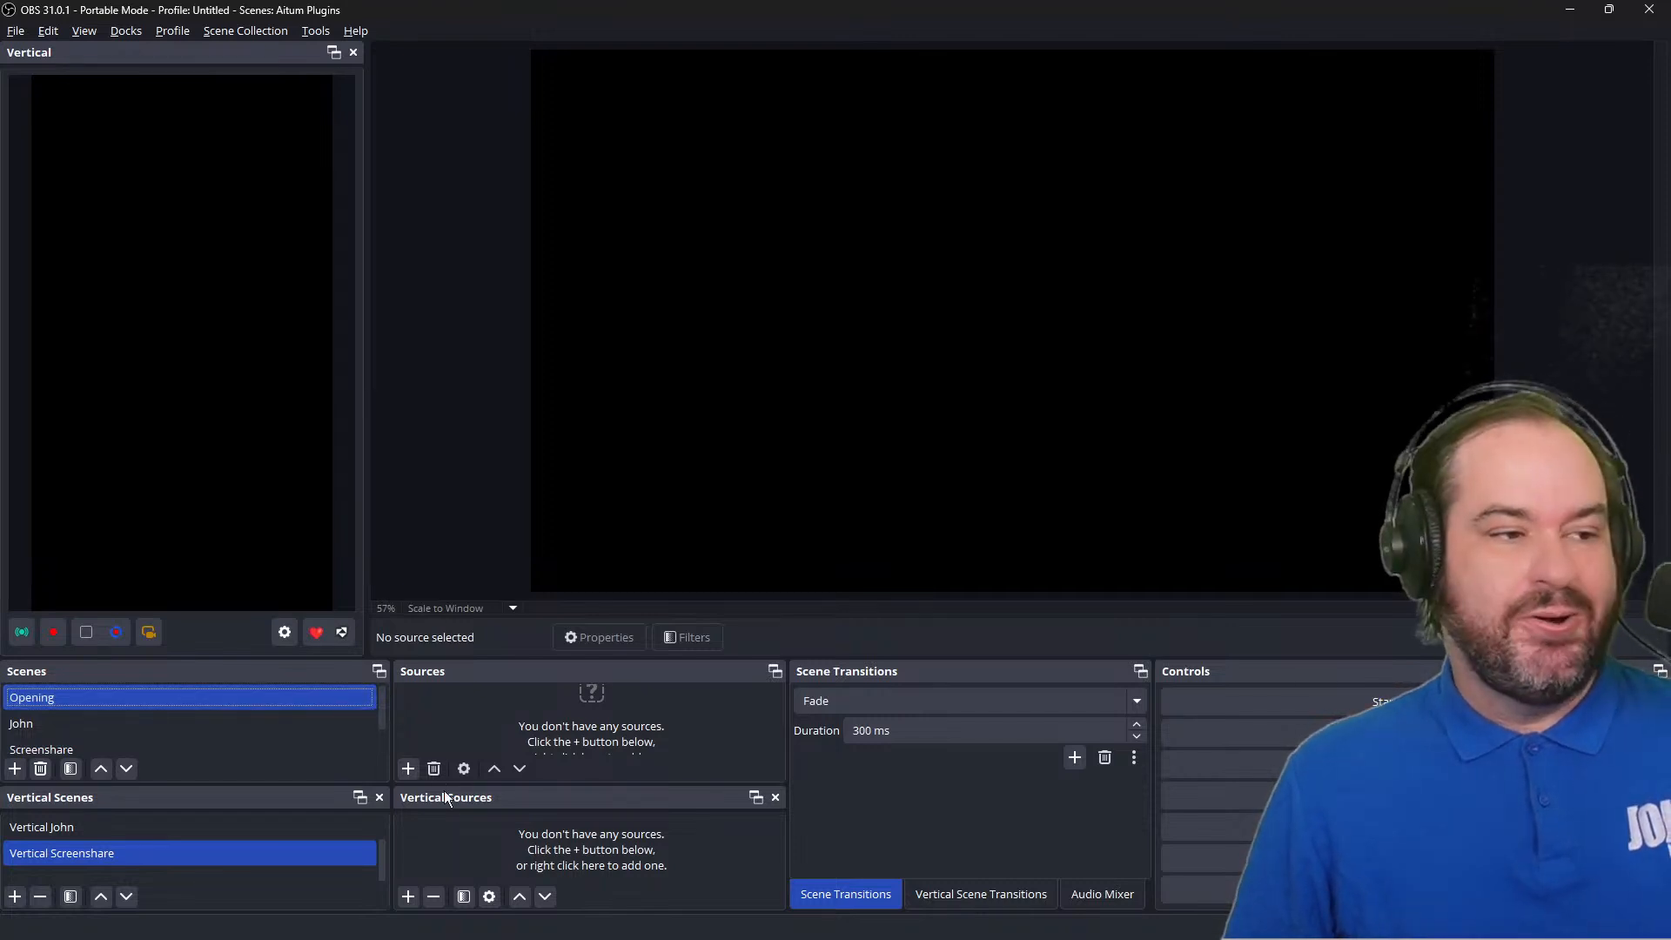
{"action": "left_click", "coordinate": [409, 771]}
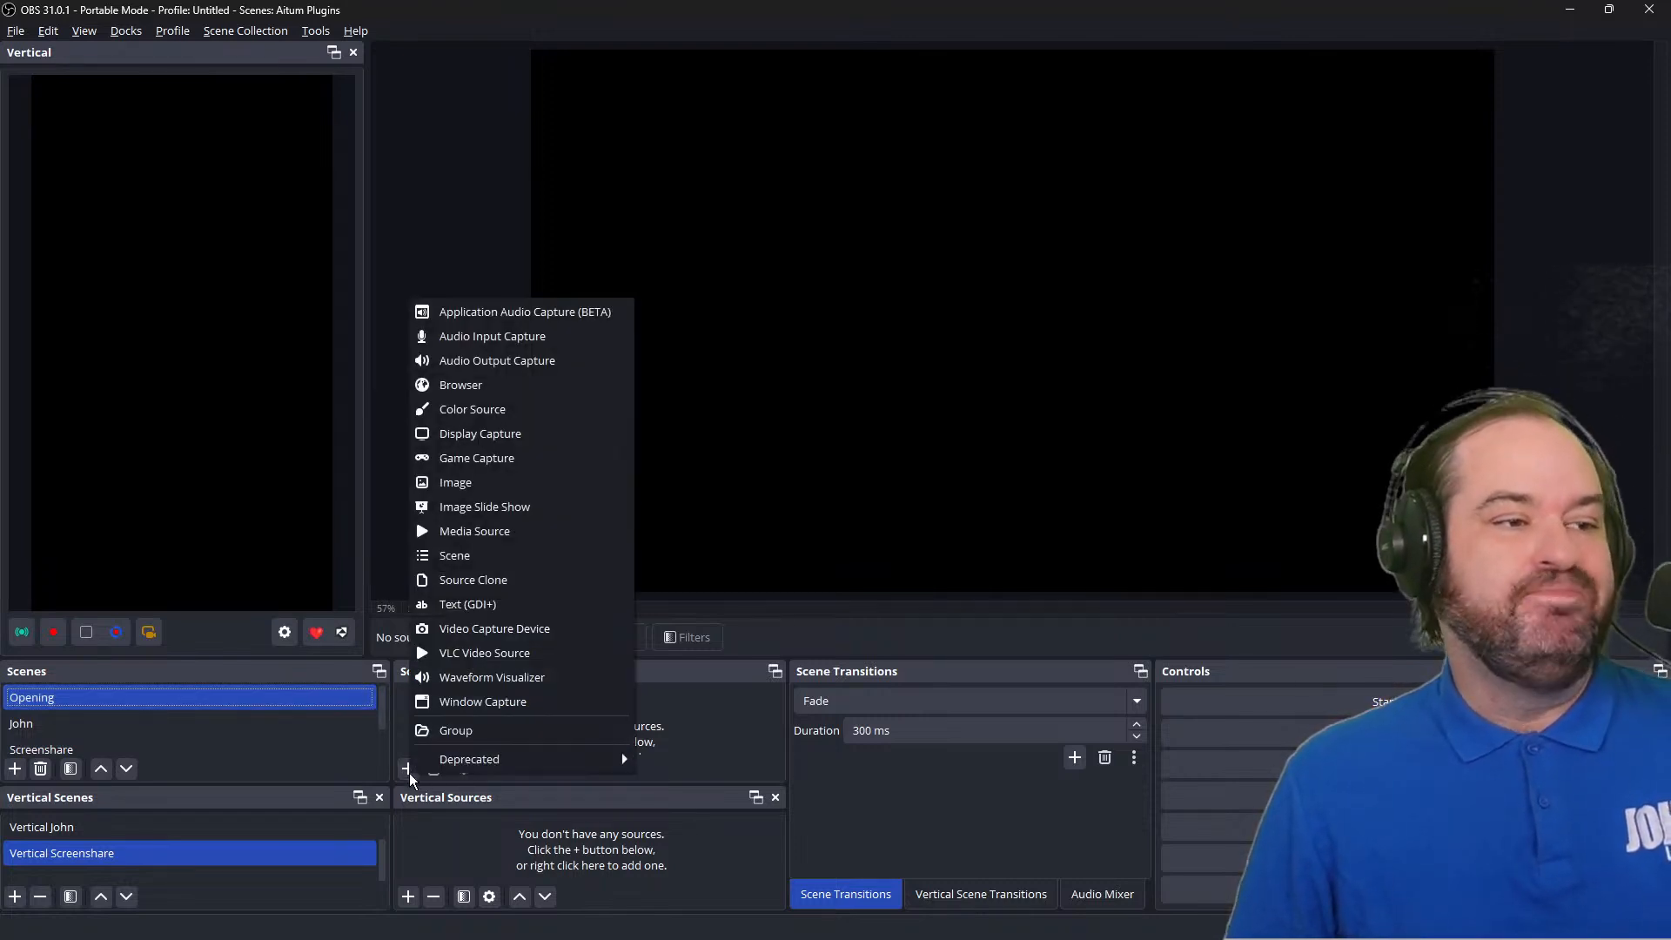
{"action": "left_click", "coordinate": [539, 475]}
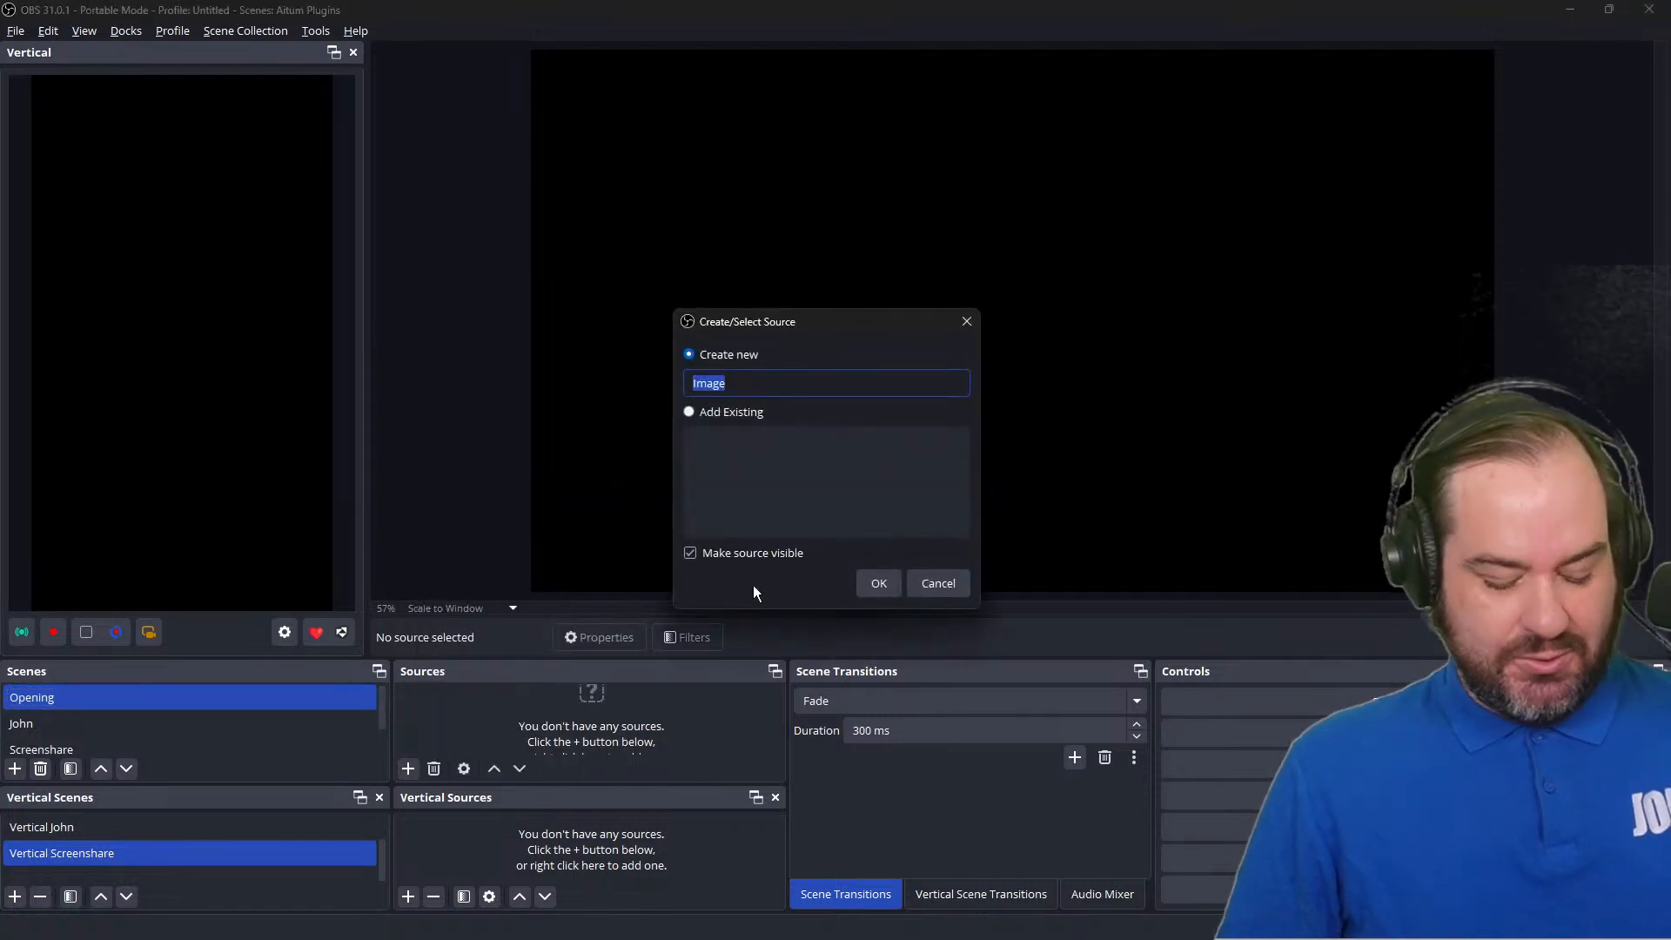
{"action": "type", "text": "Opening"}
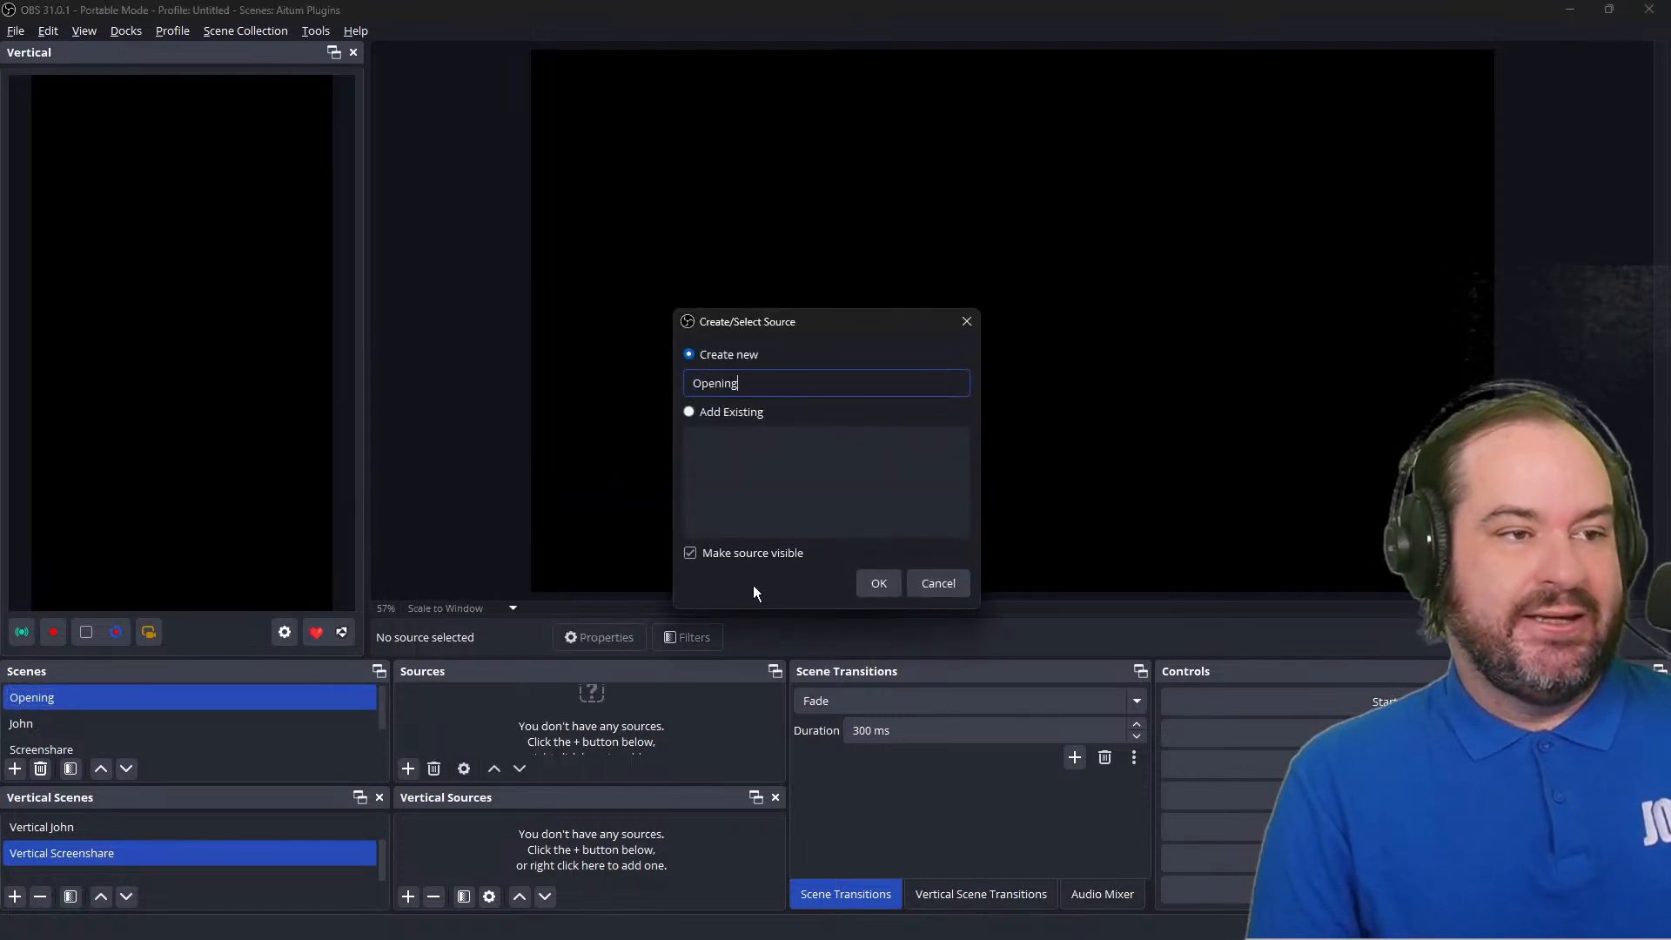
{"action": "type", "text": "Image"}
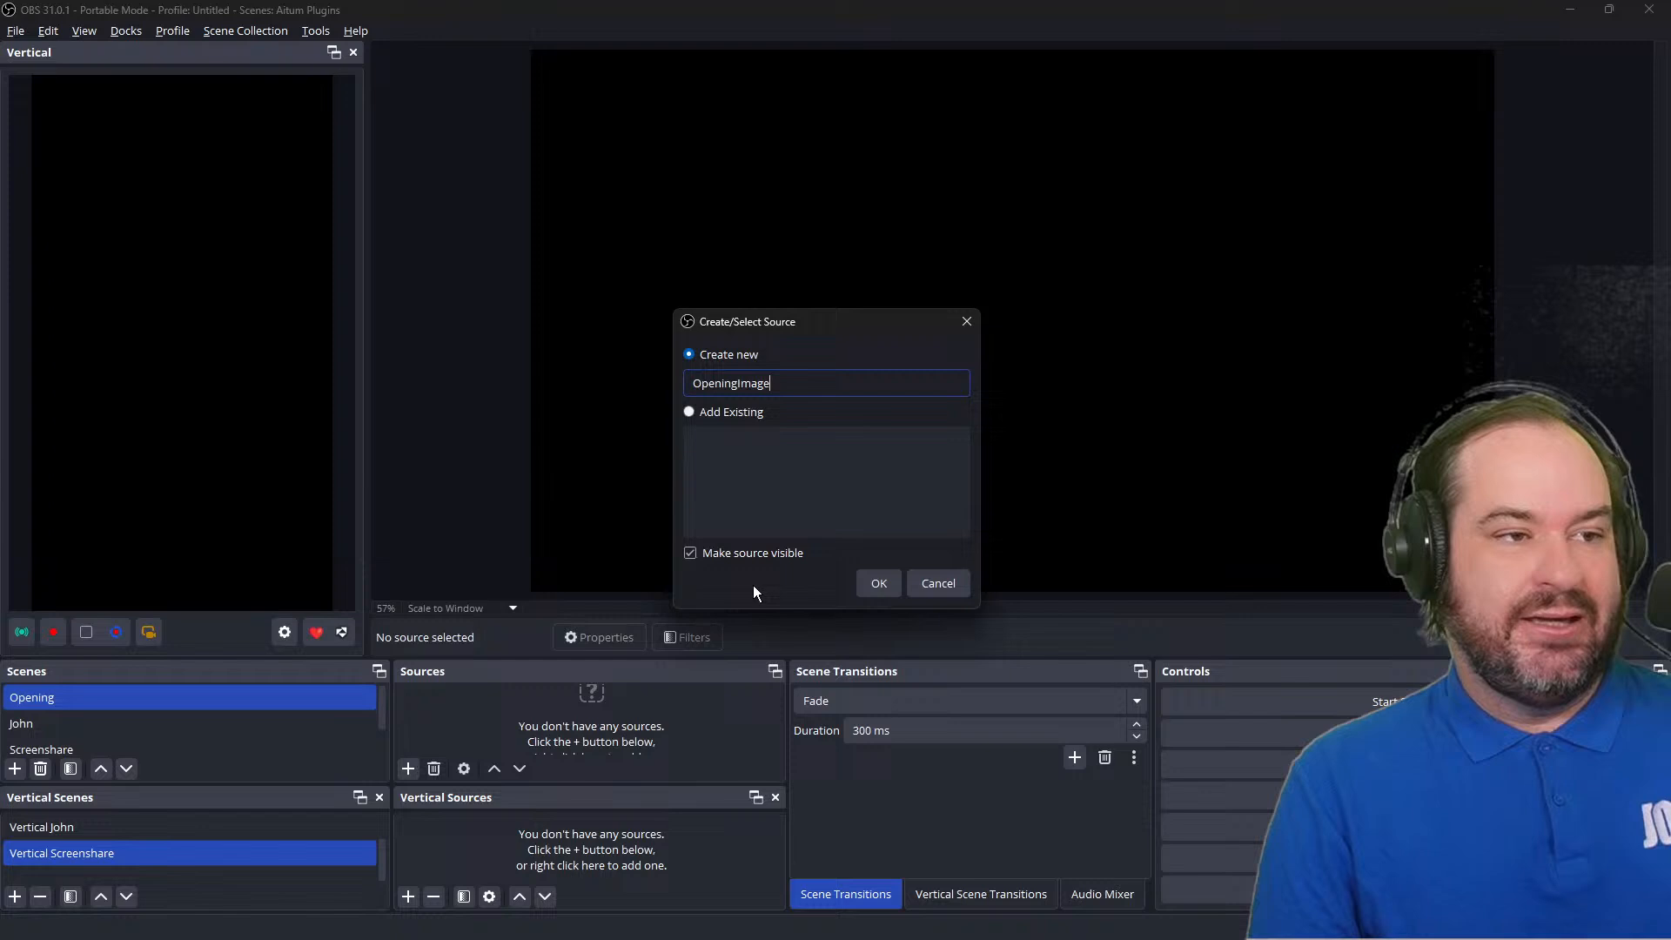
{"action": "left_click", "coordinate": [879, 583]}
Load the thumbnail 005_aitum-vertical-multistream-for-obs-studiko.png as the image file of OpeningImage and accept its properties.
{"action": "left_click_drag", "start_coordinate": [961, 125], "coordinate": [988, 162]}
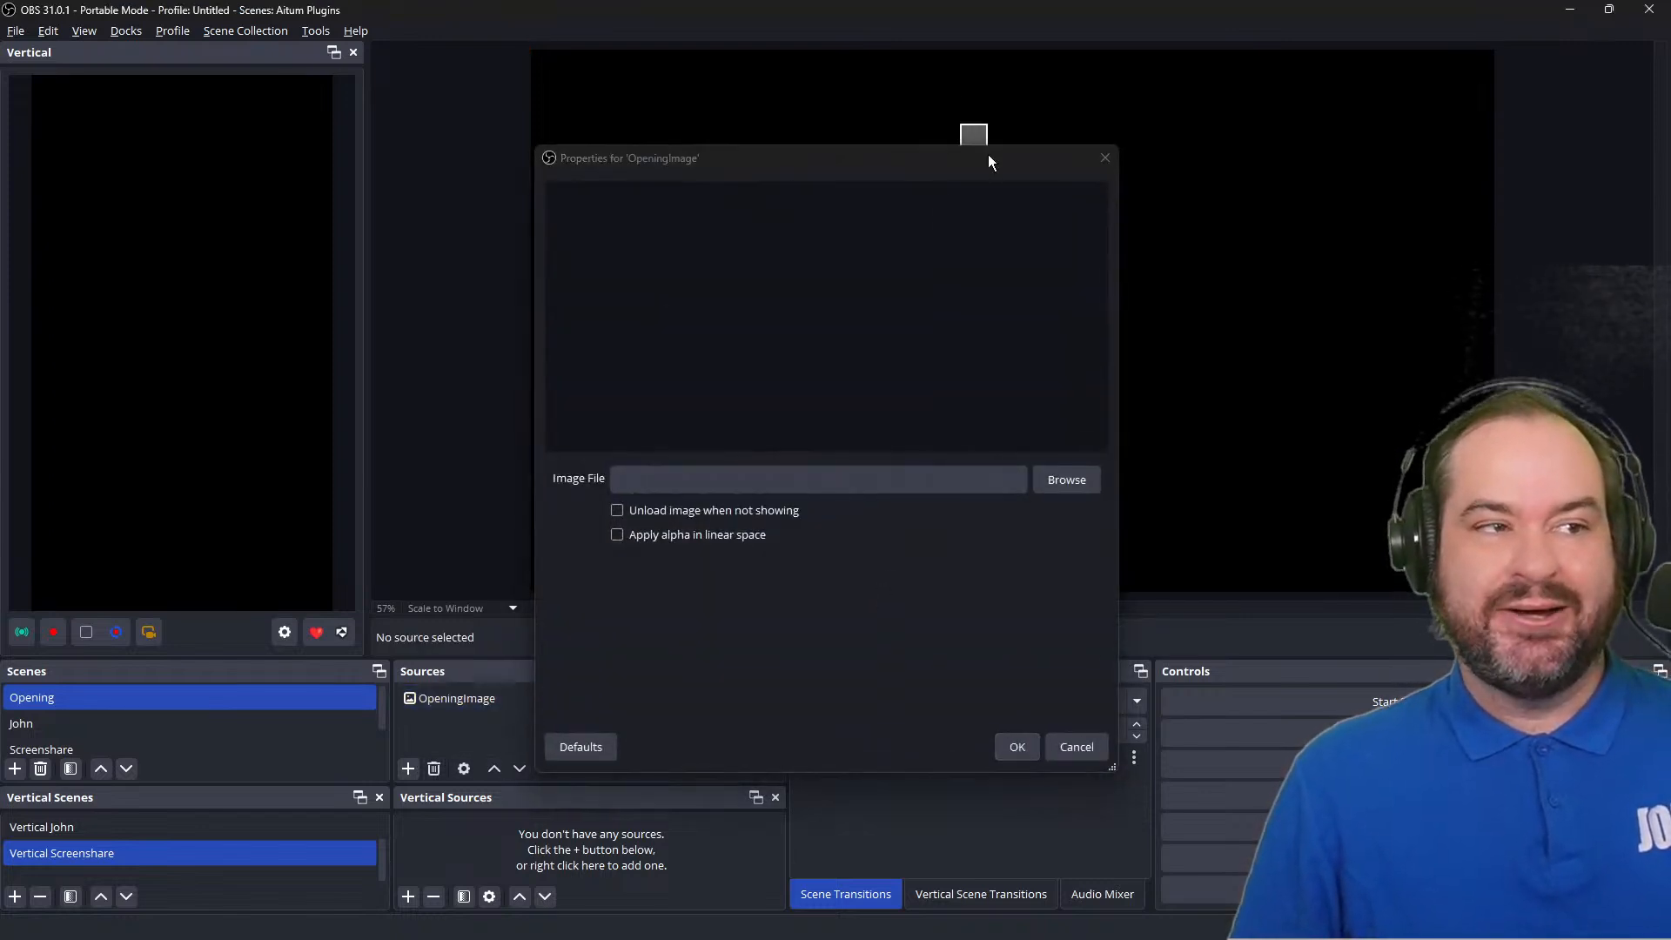
{"action": "left_click", "coordinate": [983, 165]}
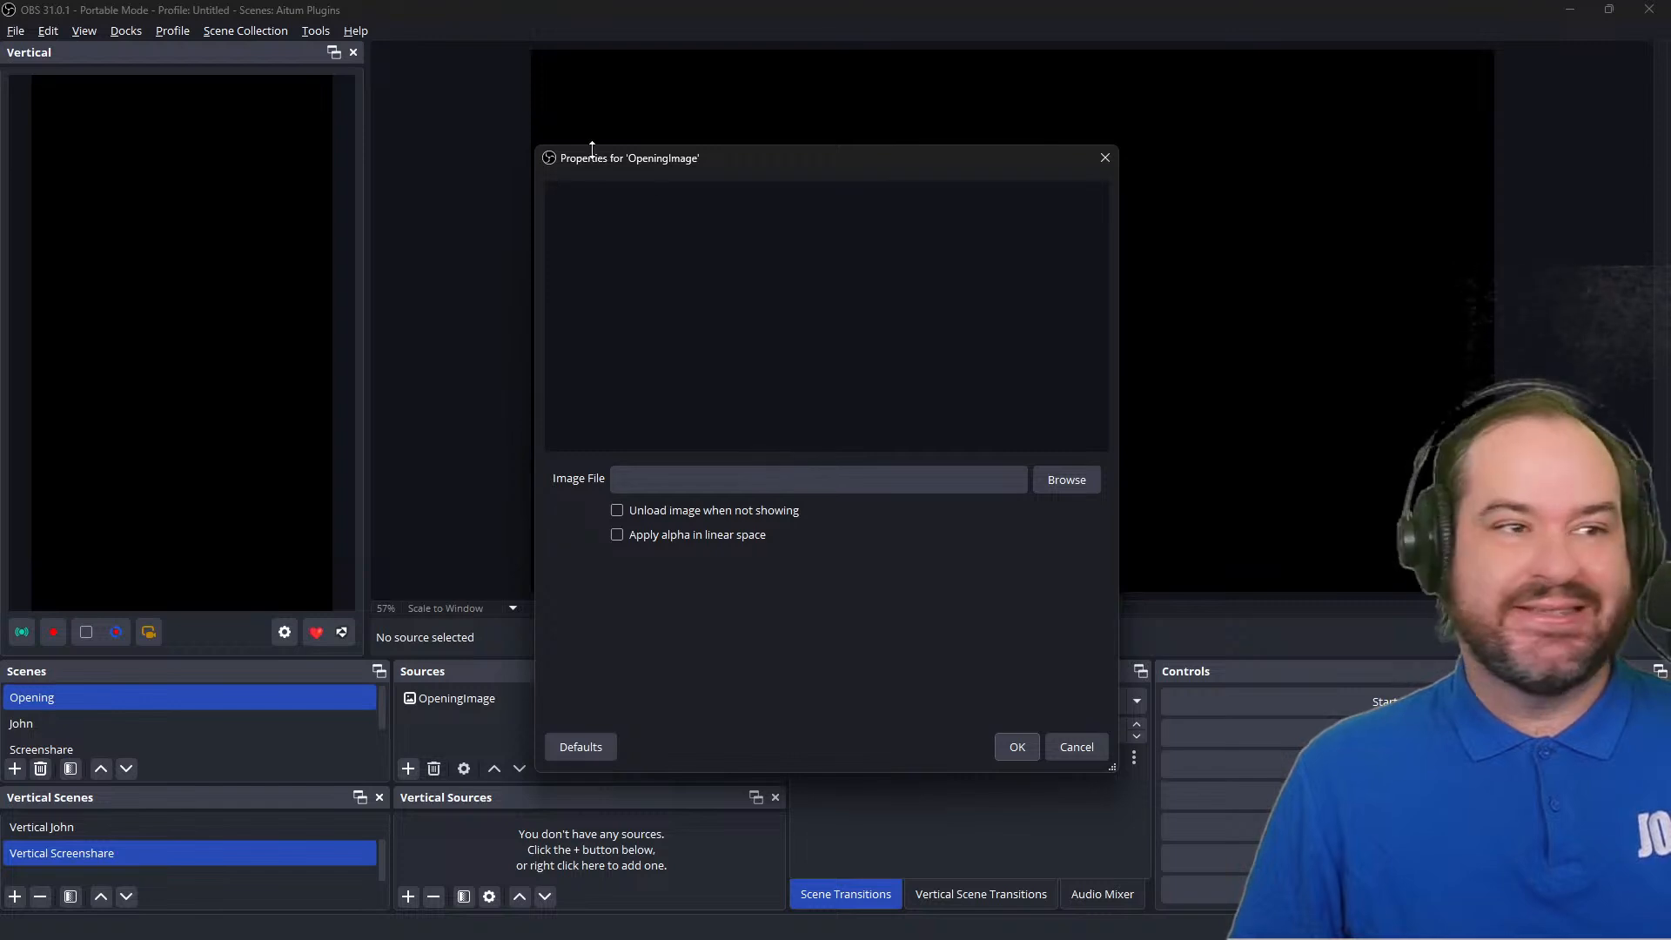
{"action": "left_click_drag", "start_coordinate": [738, 158], "coordinate": [1349, 938]}
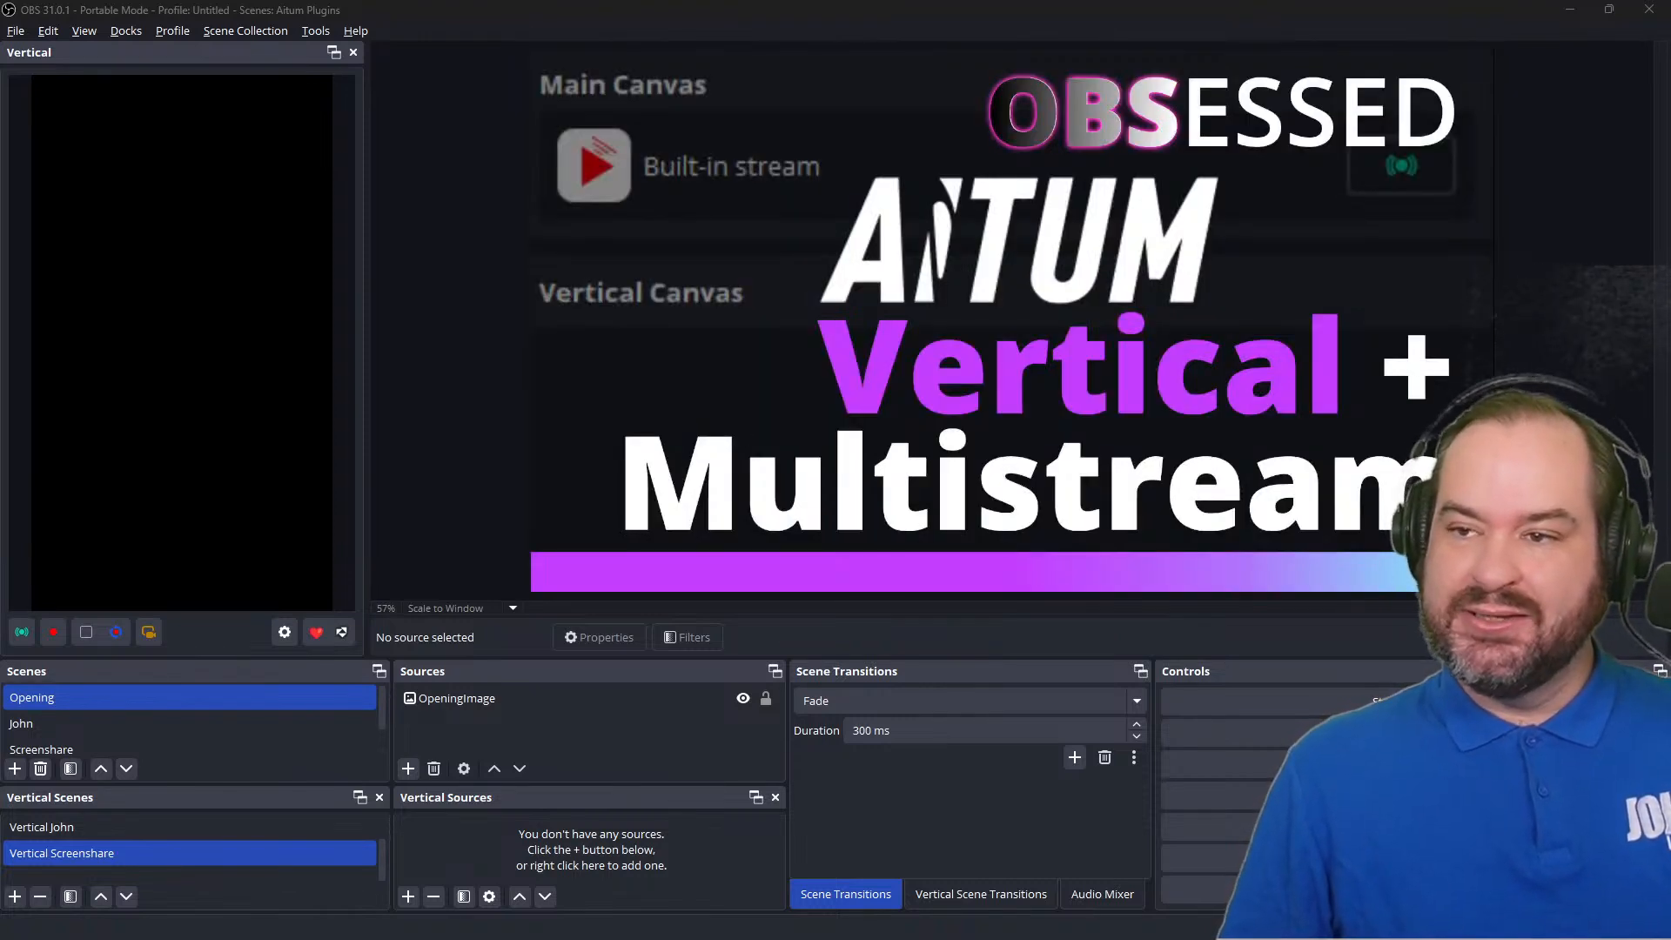
{"action": "left_click_drag", "start_coordinate": [831, 387], "coordinate": [797, 241]}
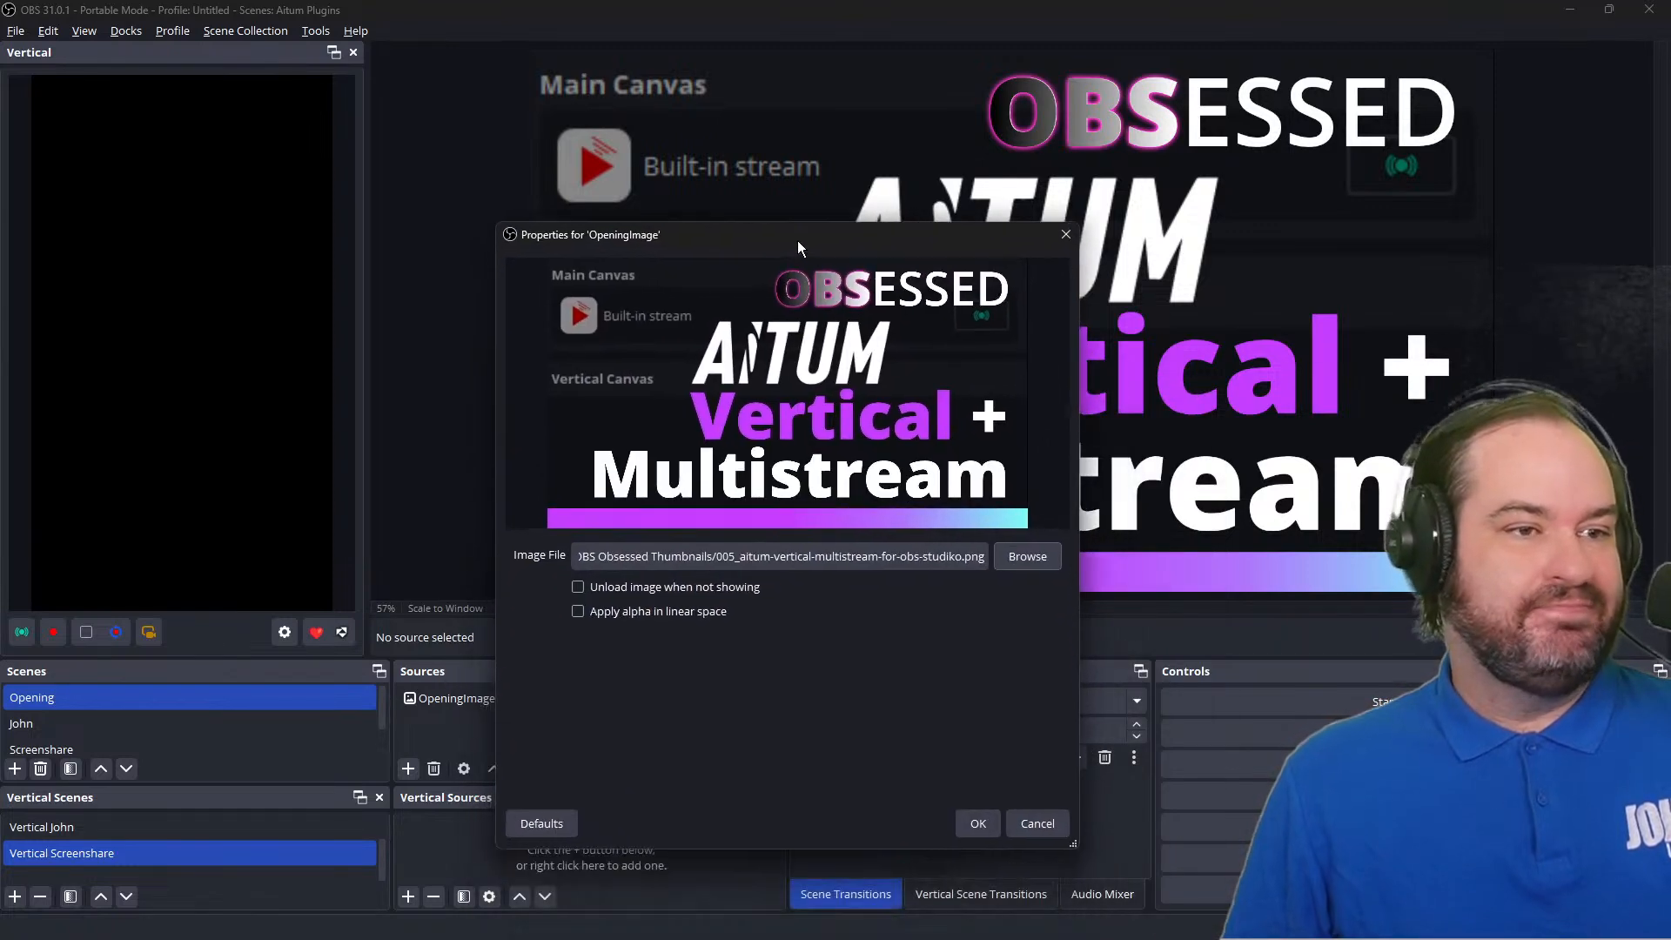
{"action": "left_click", "coordinate": [983, 825]}
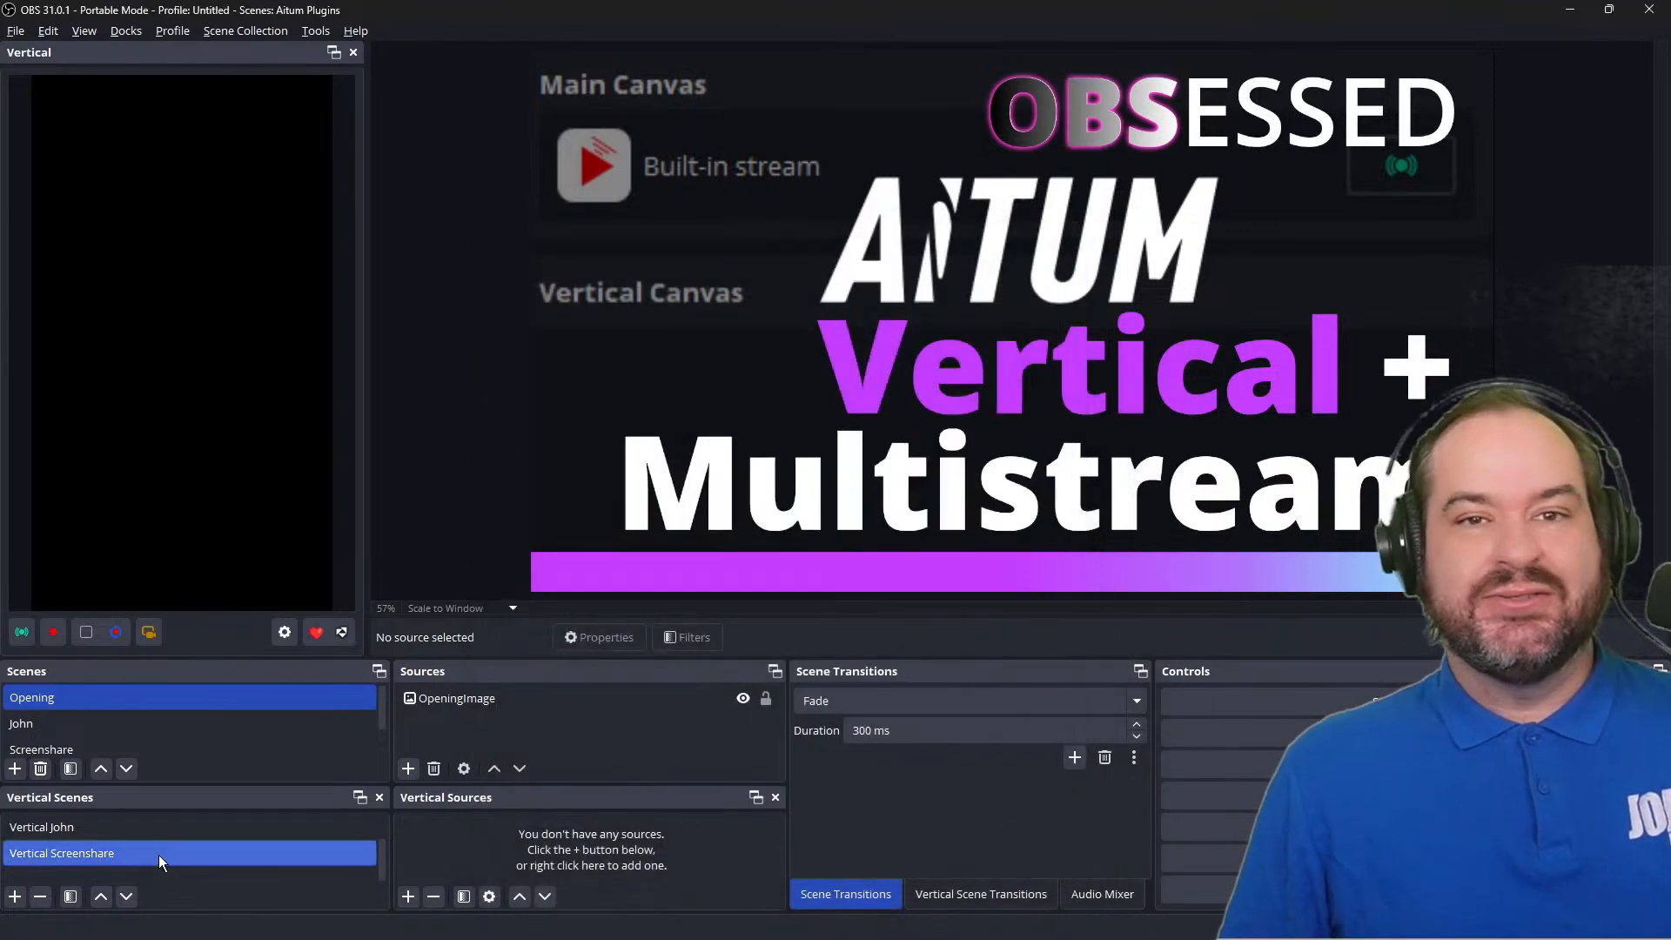
Select the Vertical Opening scene and bring up the new and existing image choices for its vertical sources.
{"action": "scroll", "coordinate": [165, 843], "scroll_direction": "up", "scroll_amount": 1}
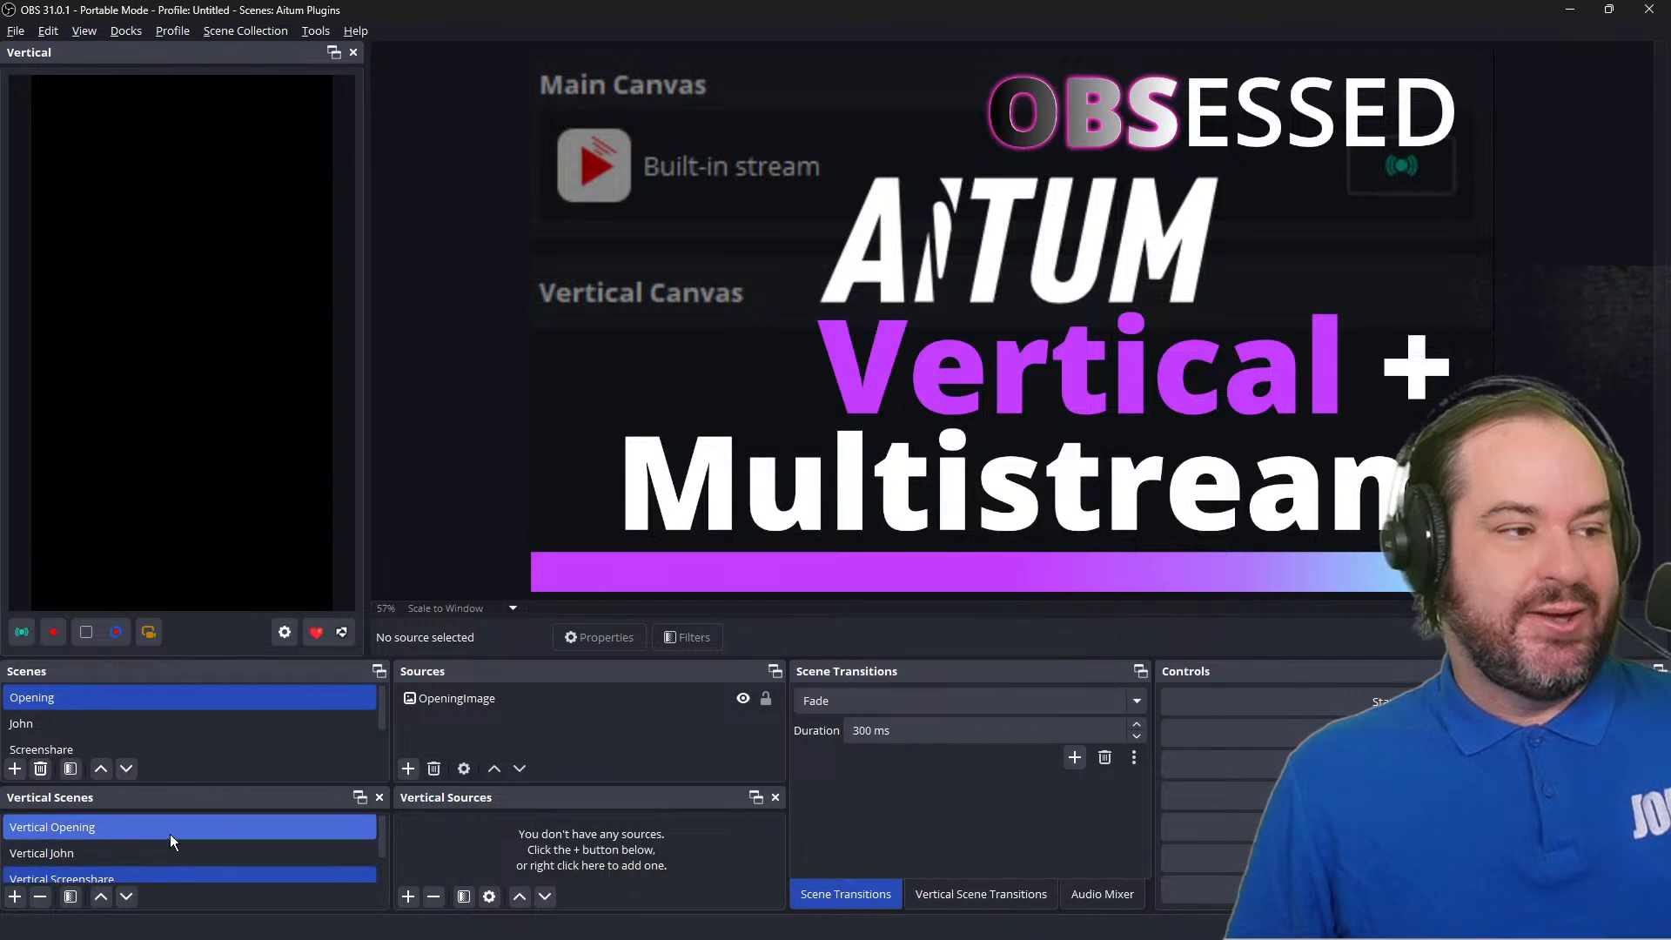
{"action": "left_click", "coordinate": [170, 834]}
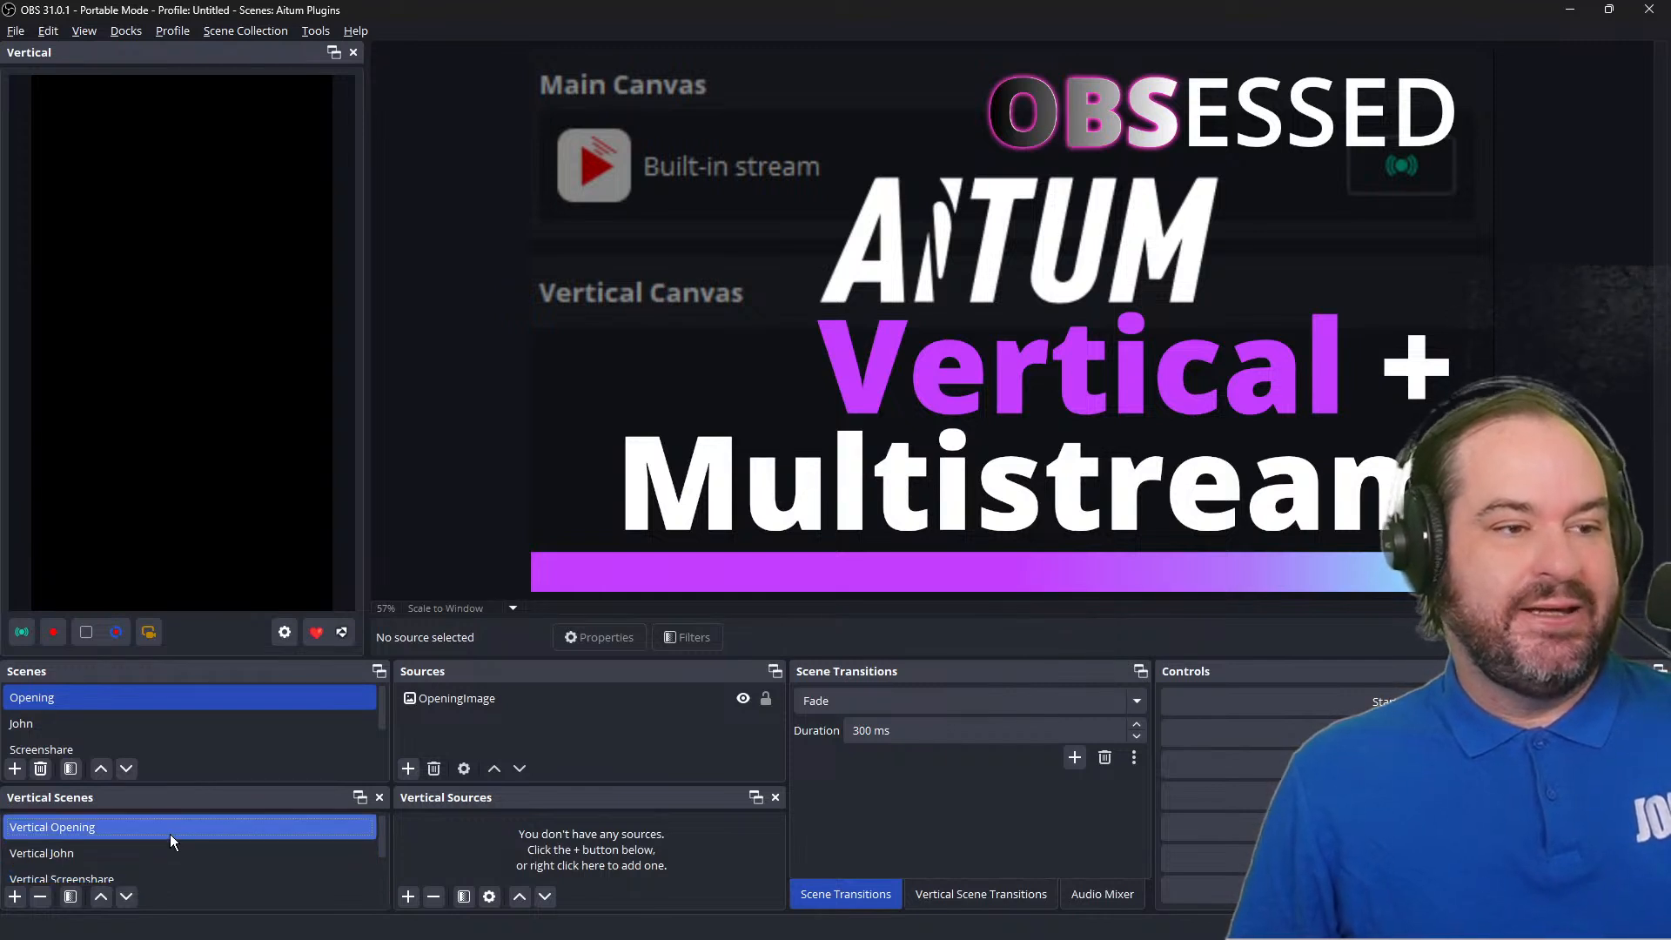
{"action": "left_click", "coordinate": [416, 893]}
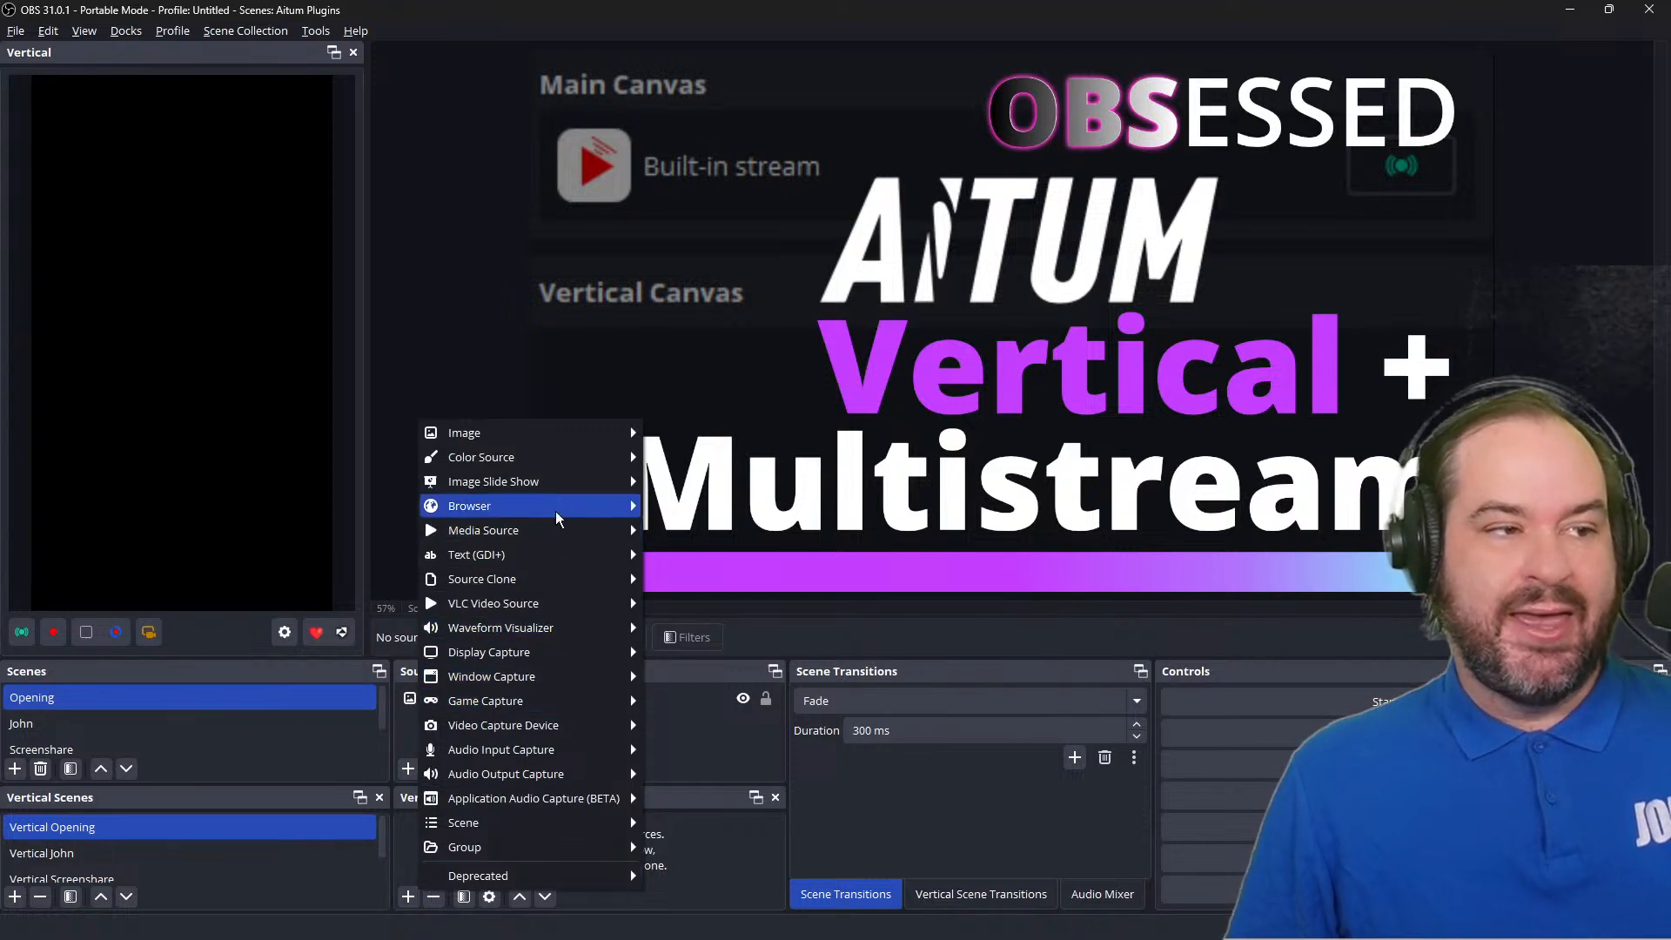
{"action": "mouse_move", "coordinate": [558, 483]}
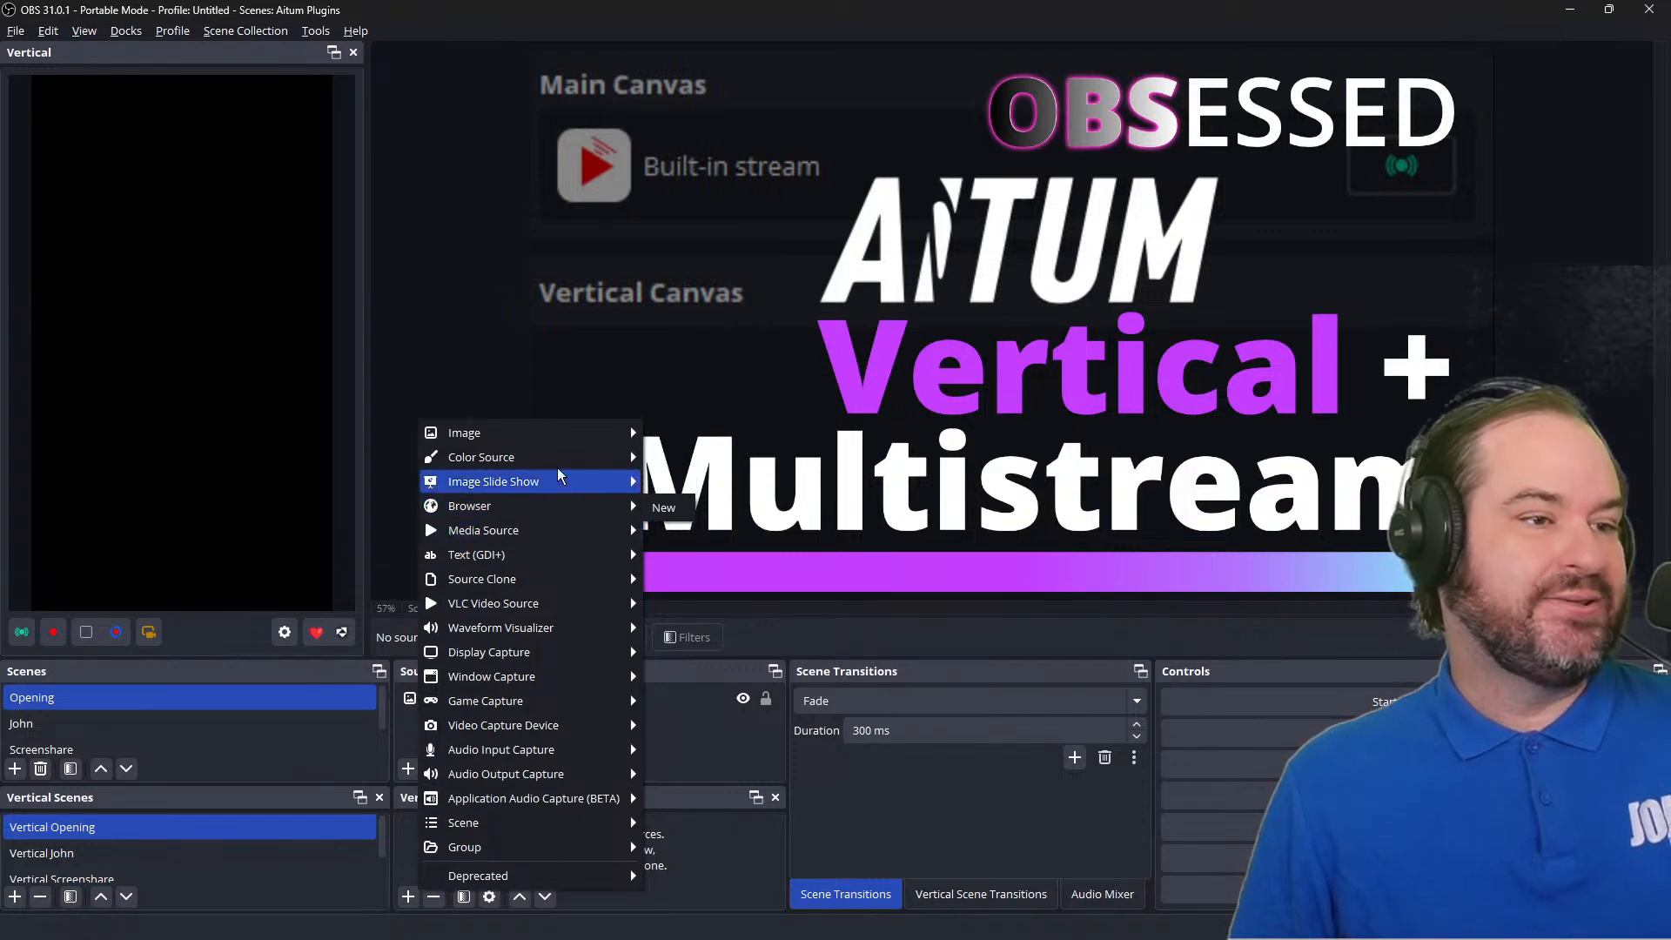
{"action": "mouse_move", "coordinate": [557, 441]}
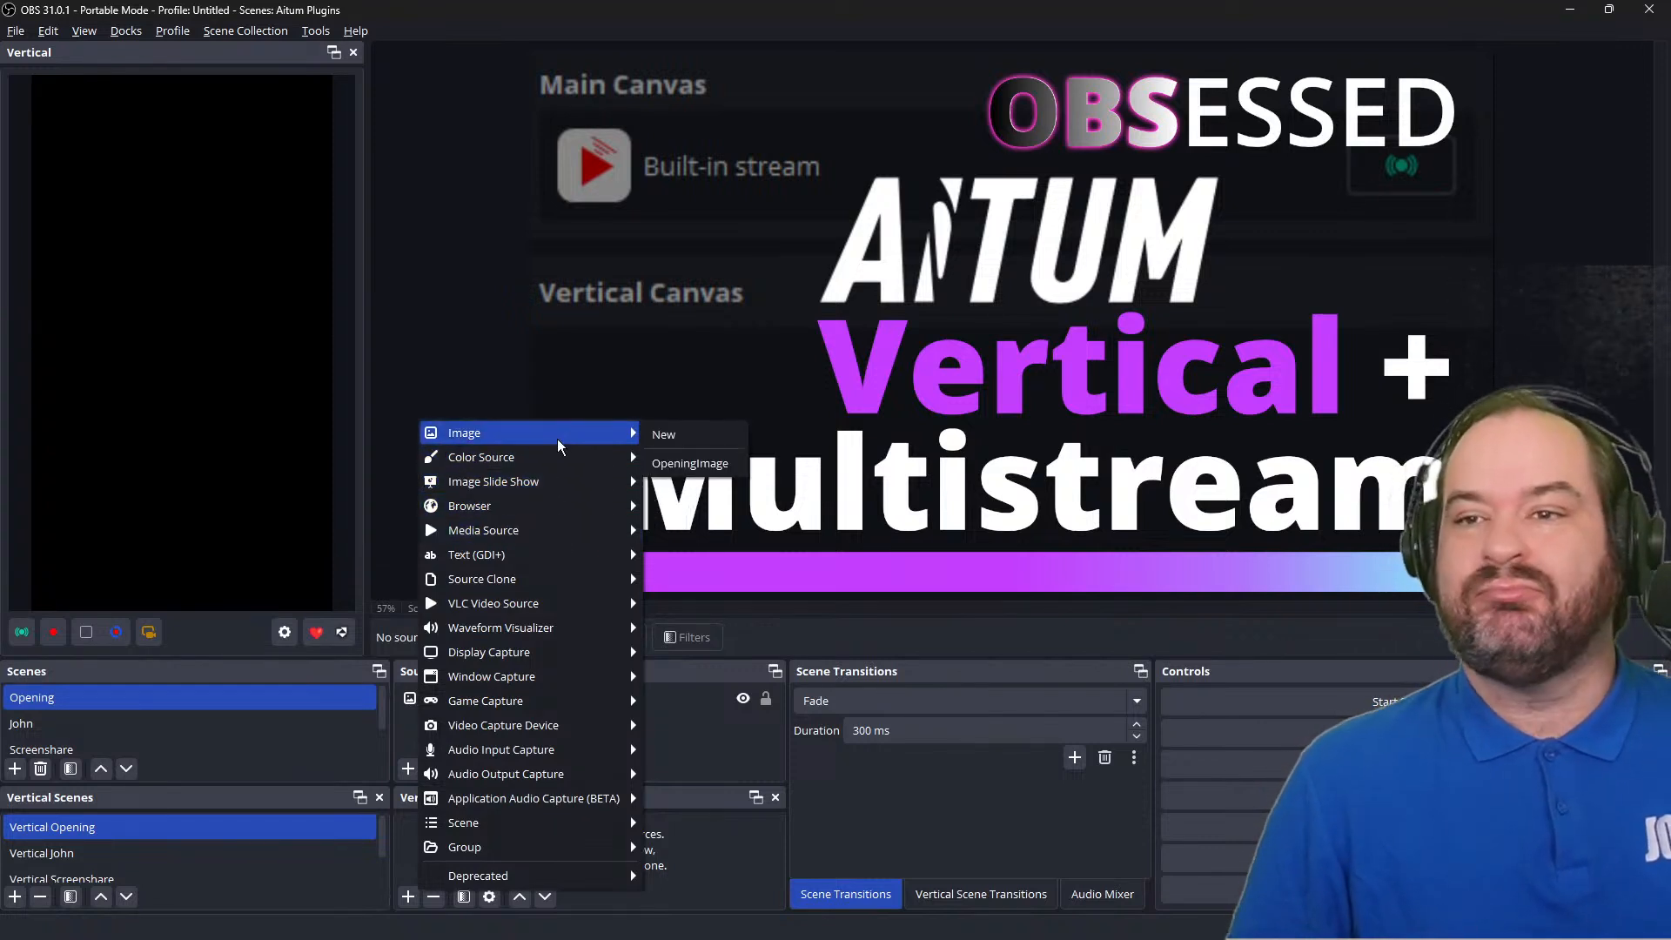
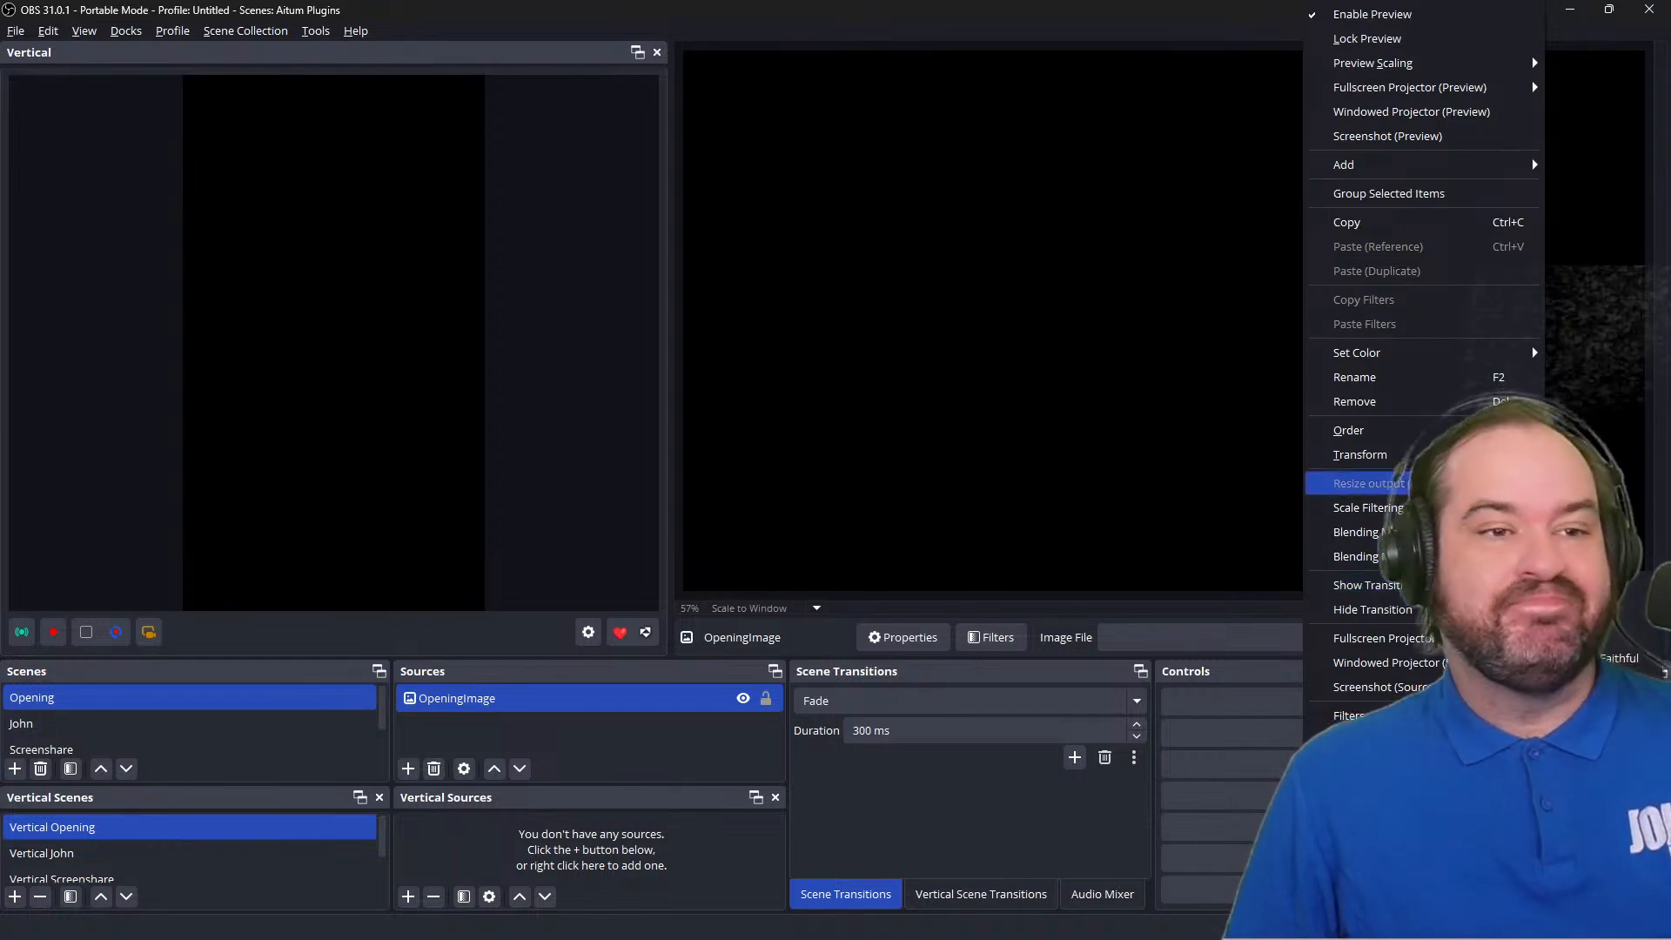
Set the main preview scaling to Canvas (1920x1080), then zoom the preview in and back out to 33%.
{"action": "mouse_move", "coordinate": [1360, 454]}
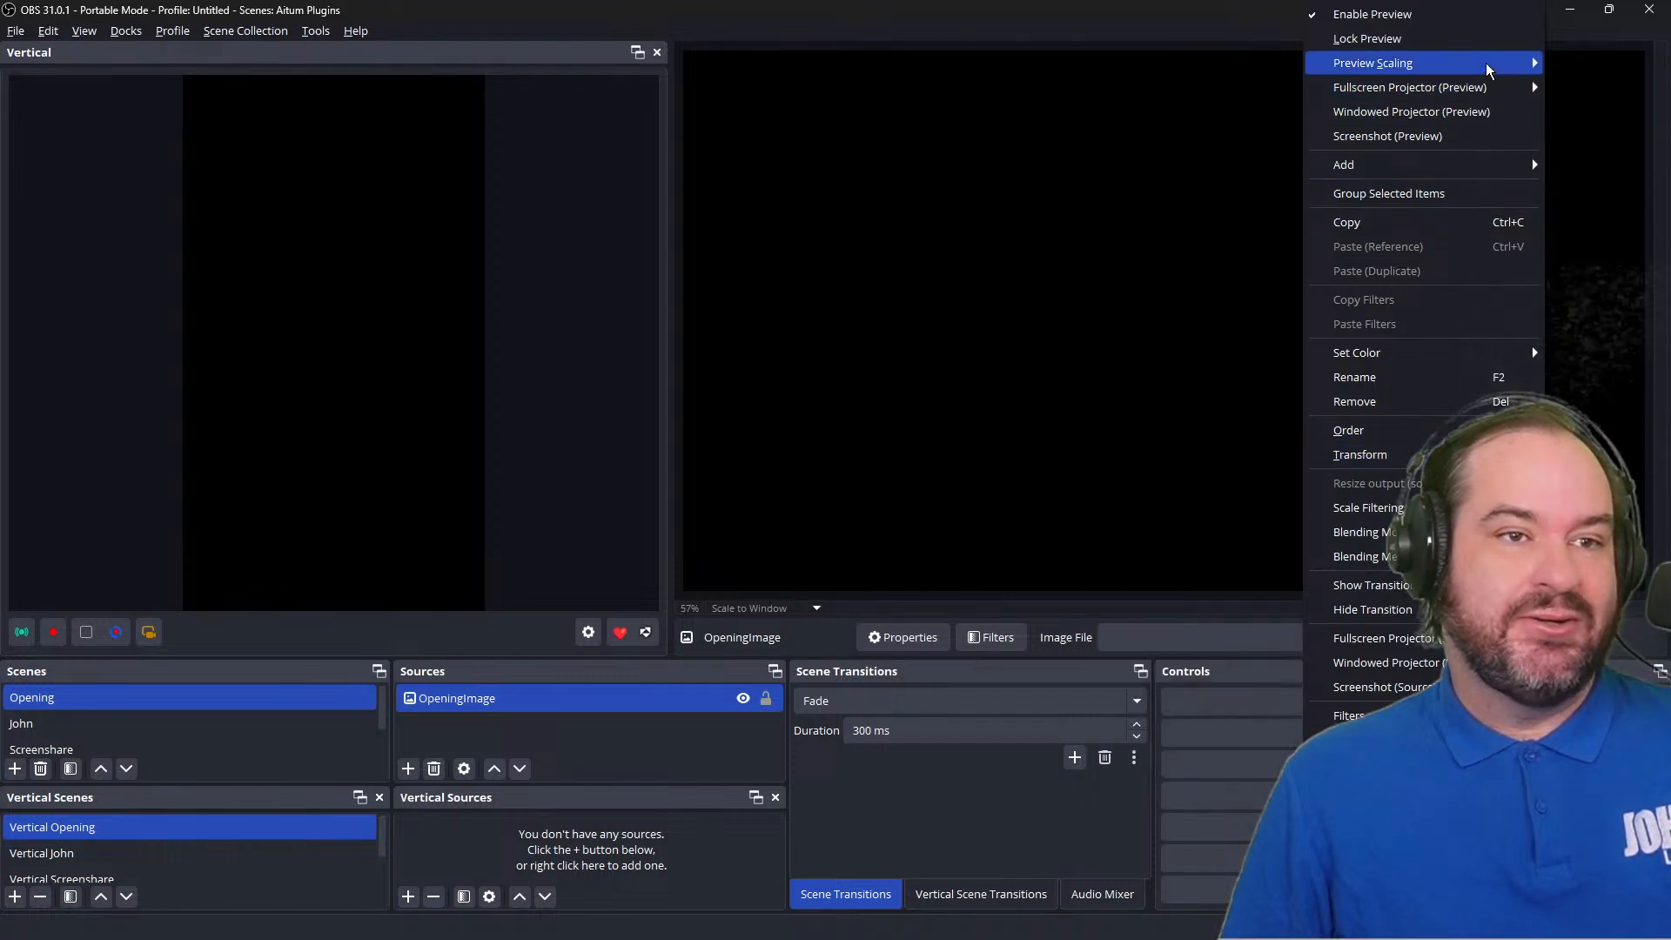
{"action": "mouse_move", "coordinate": [1489, 66]}
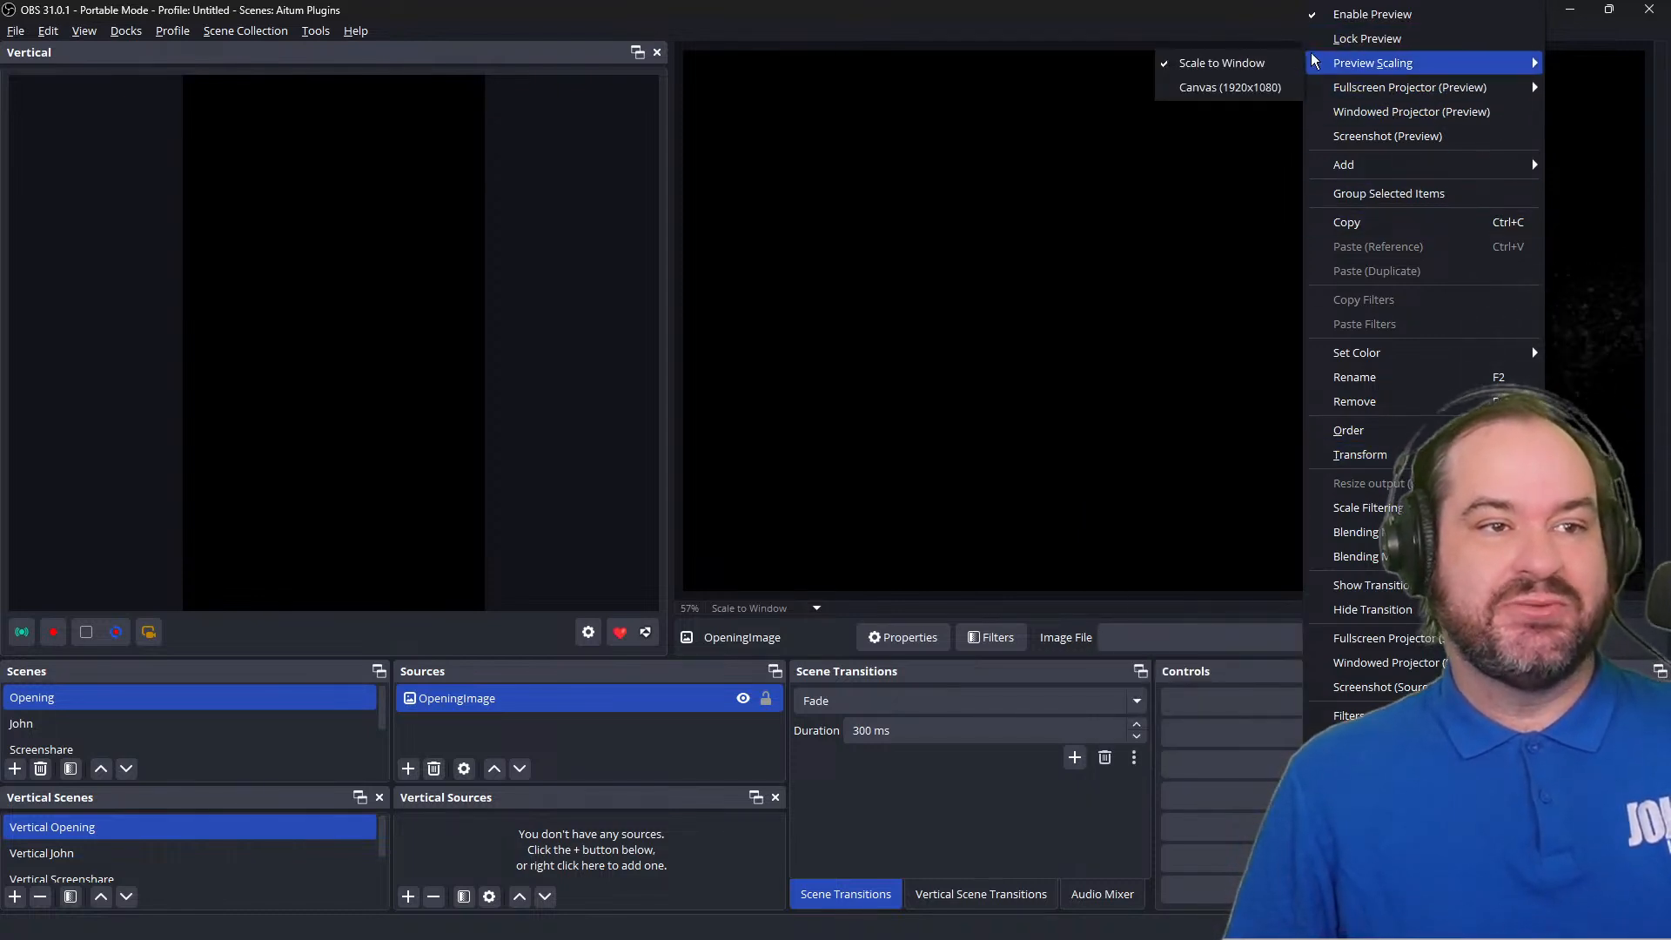
{"action": "left_click", "coordinate": [1268, 86]}
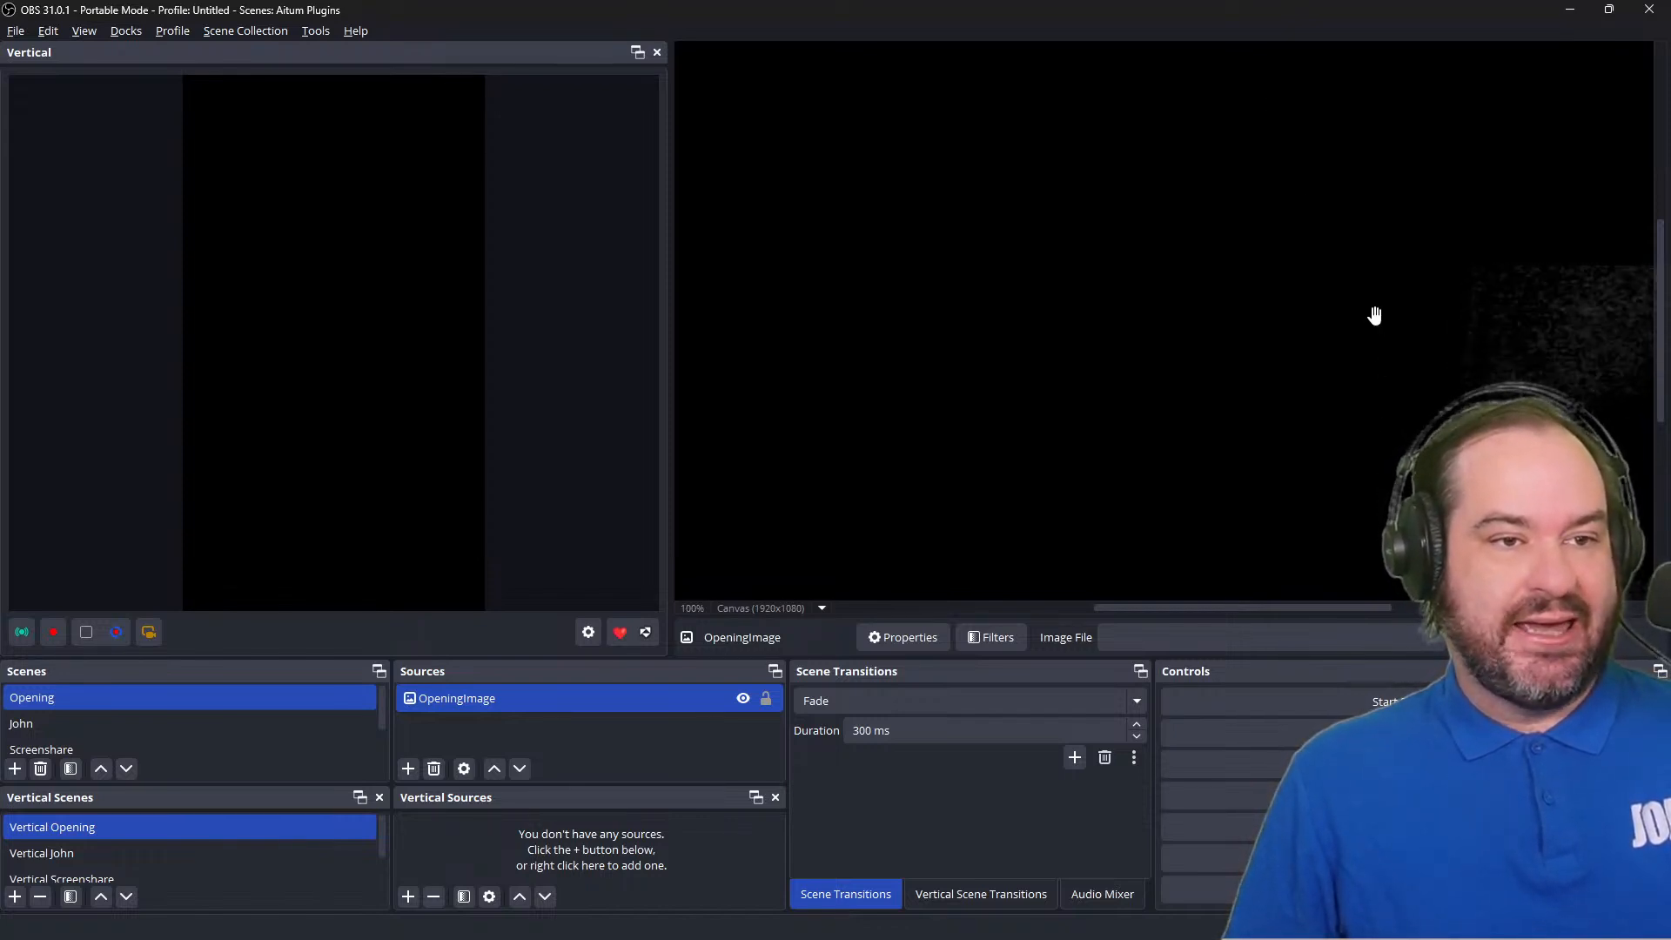
{"action": "scroll", "coordinate": [1375, 315], "scroll_direction": "up", "scroll_amount": 7}
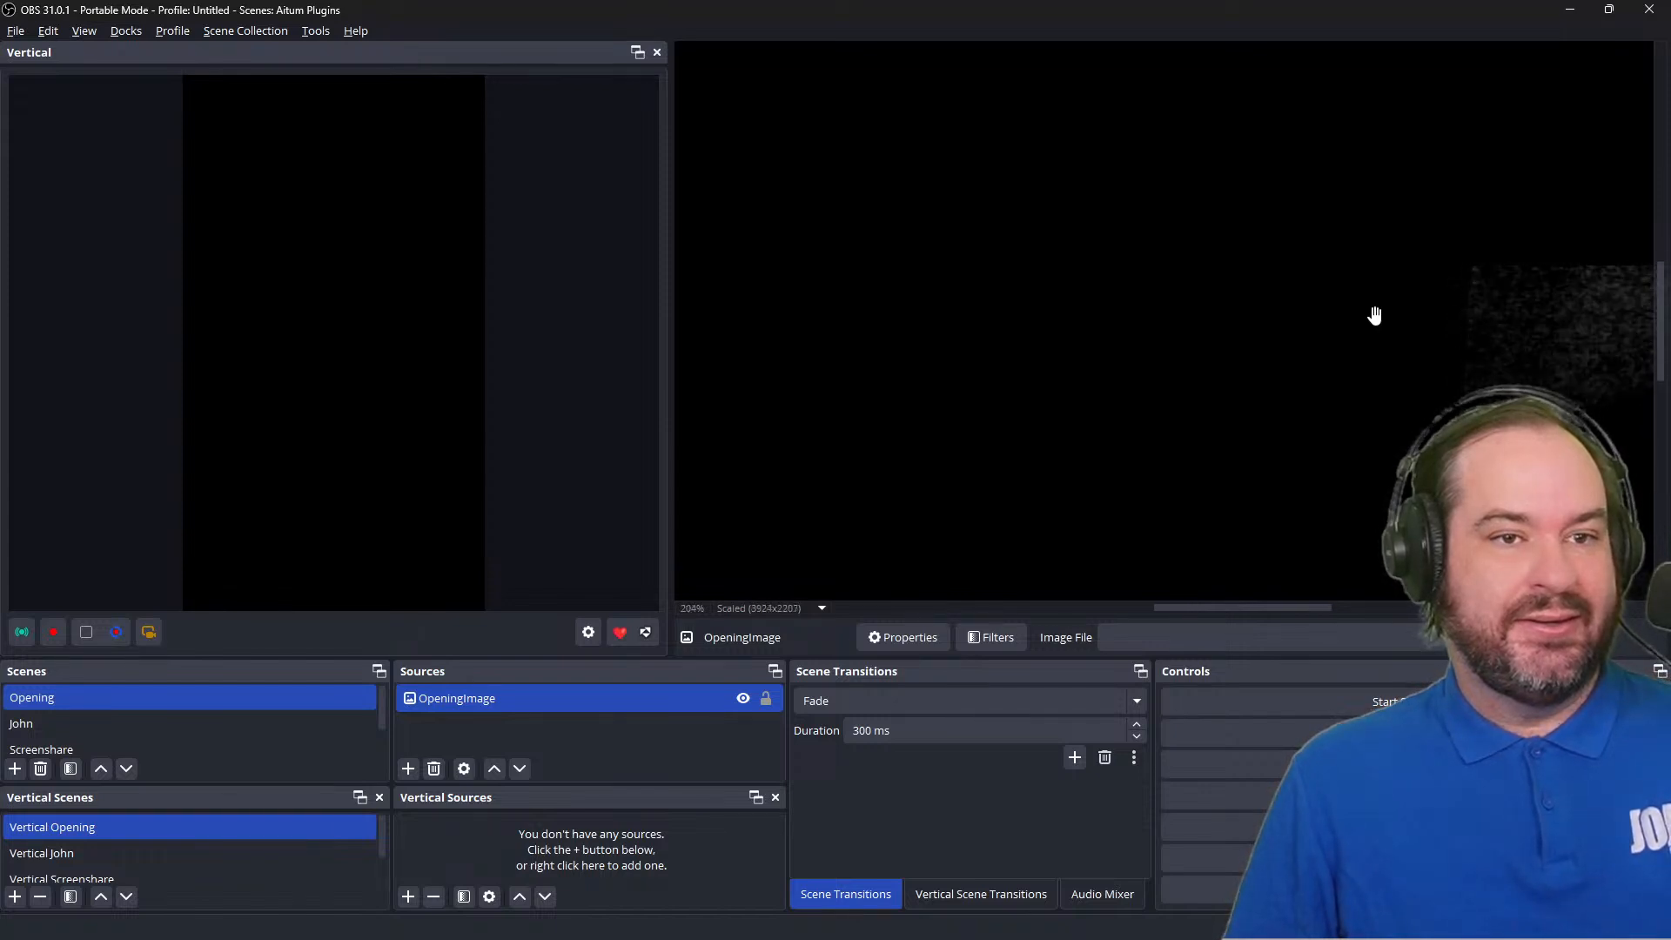
{"action": "scroll", "coordinate": [1375, 315], "scroll_direction": "down", "scroll_amount": 10}
{"action": "scroll", "coordinate": [1375, 315], "scroll_direction": "down", "scroll_amount": 2}
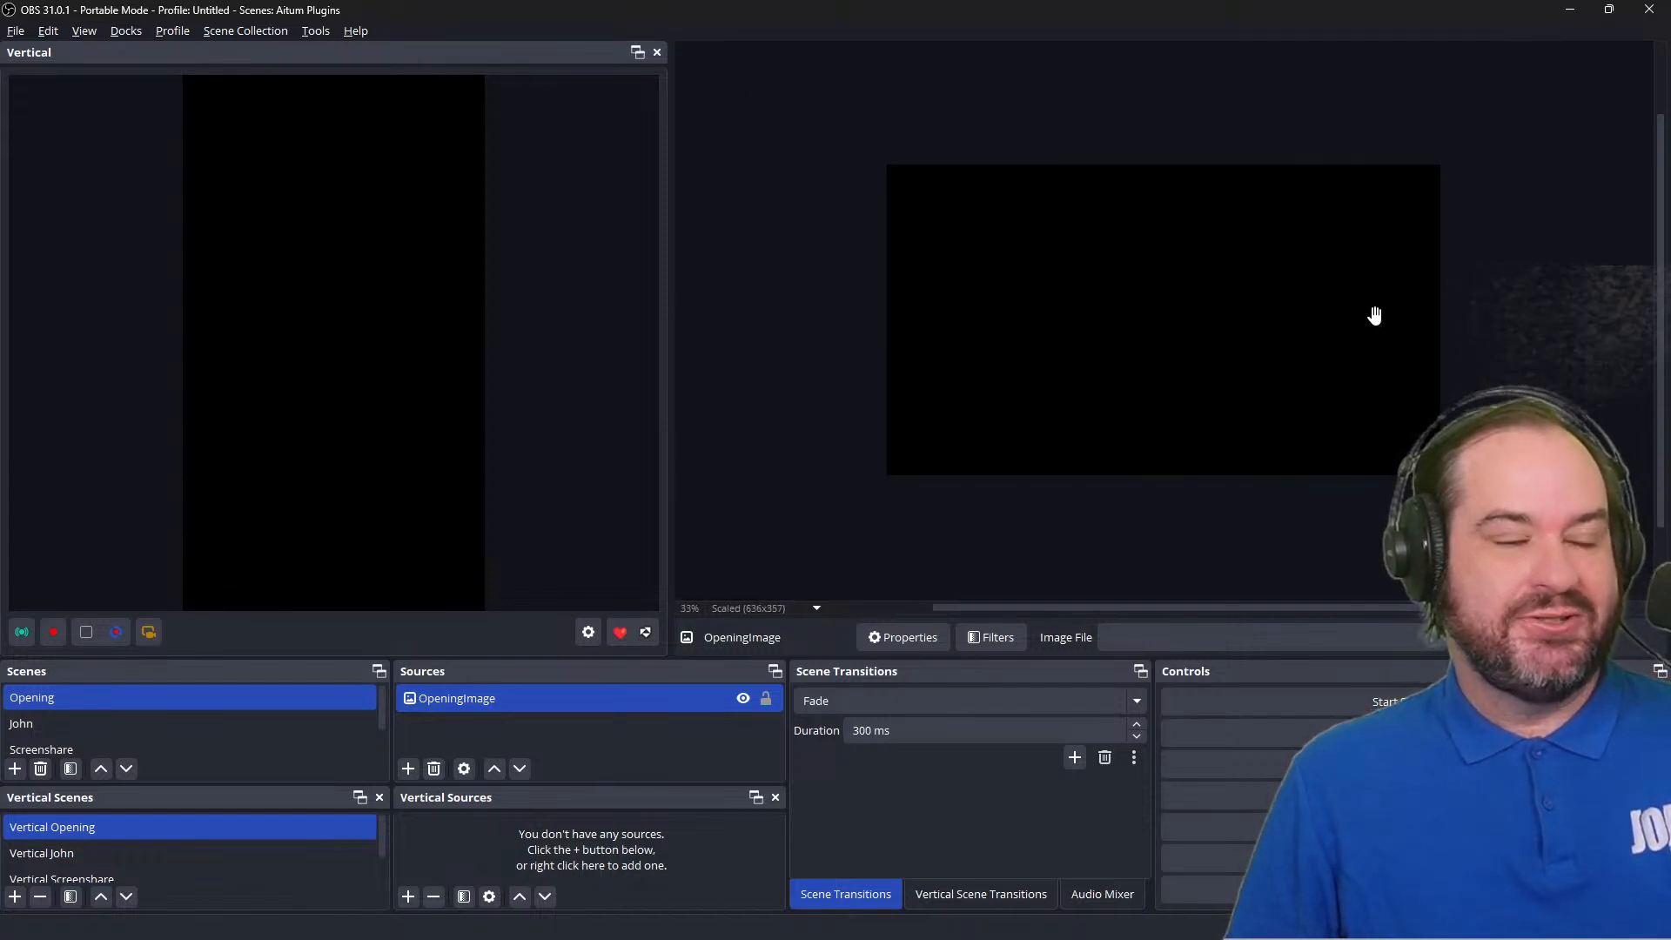
{"action": "left_click", "coordinate": [788, 87]}
{"action": "left_click", "coordinate": [1031, 329]}
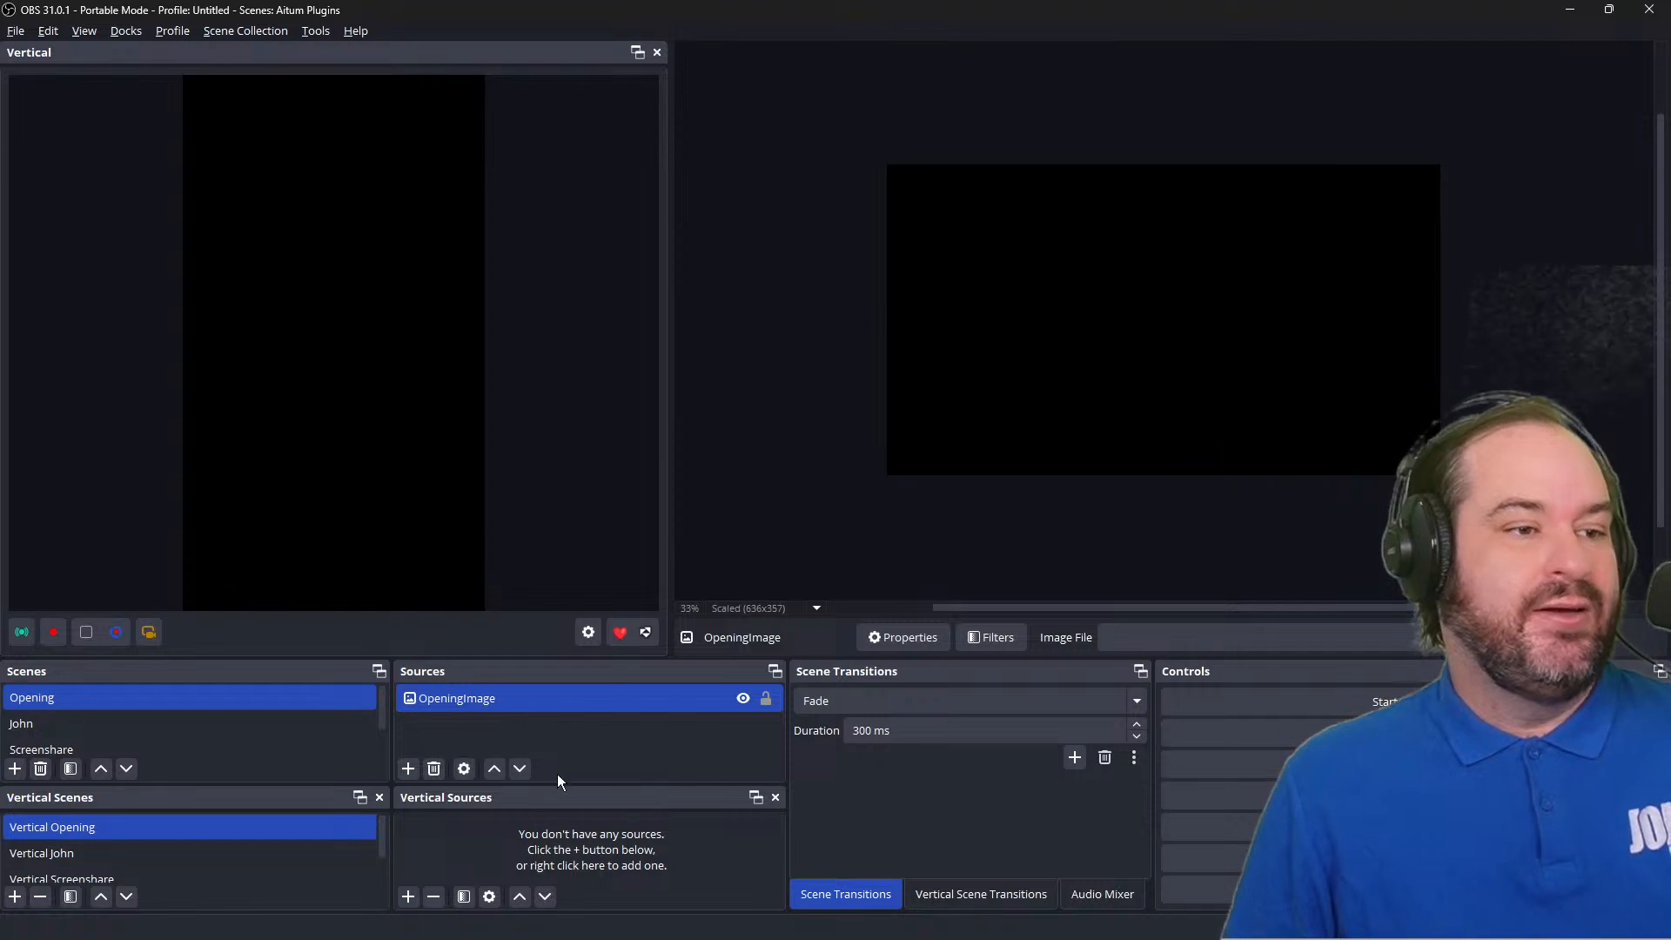
Review the Edit Transform settings of the main OpeningImage source and close them without changes.
{"action": "right_click", "coordinate": [550, 709]}
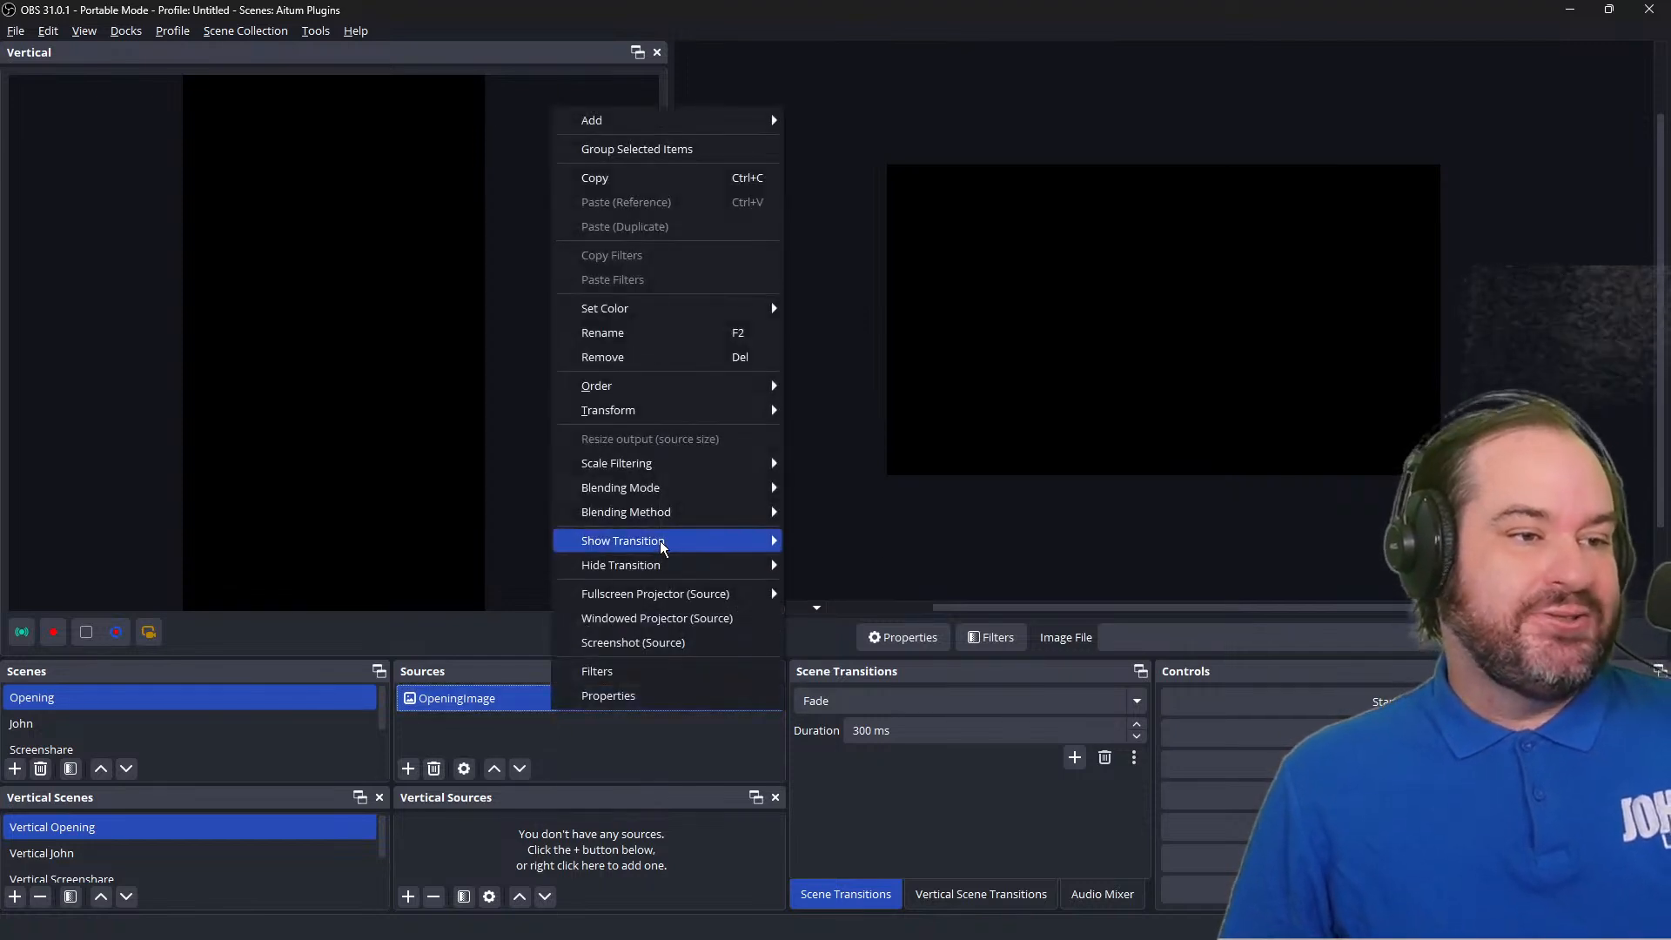
{"action": "mouse_move", "coordinate": [766, 540]}
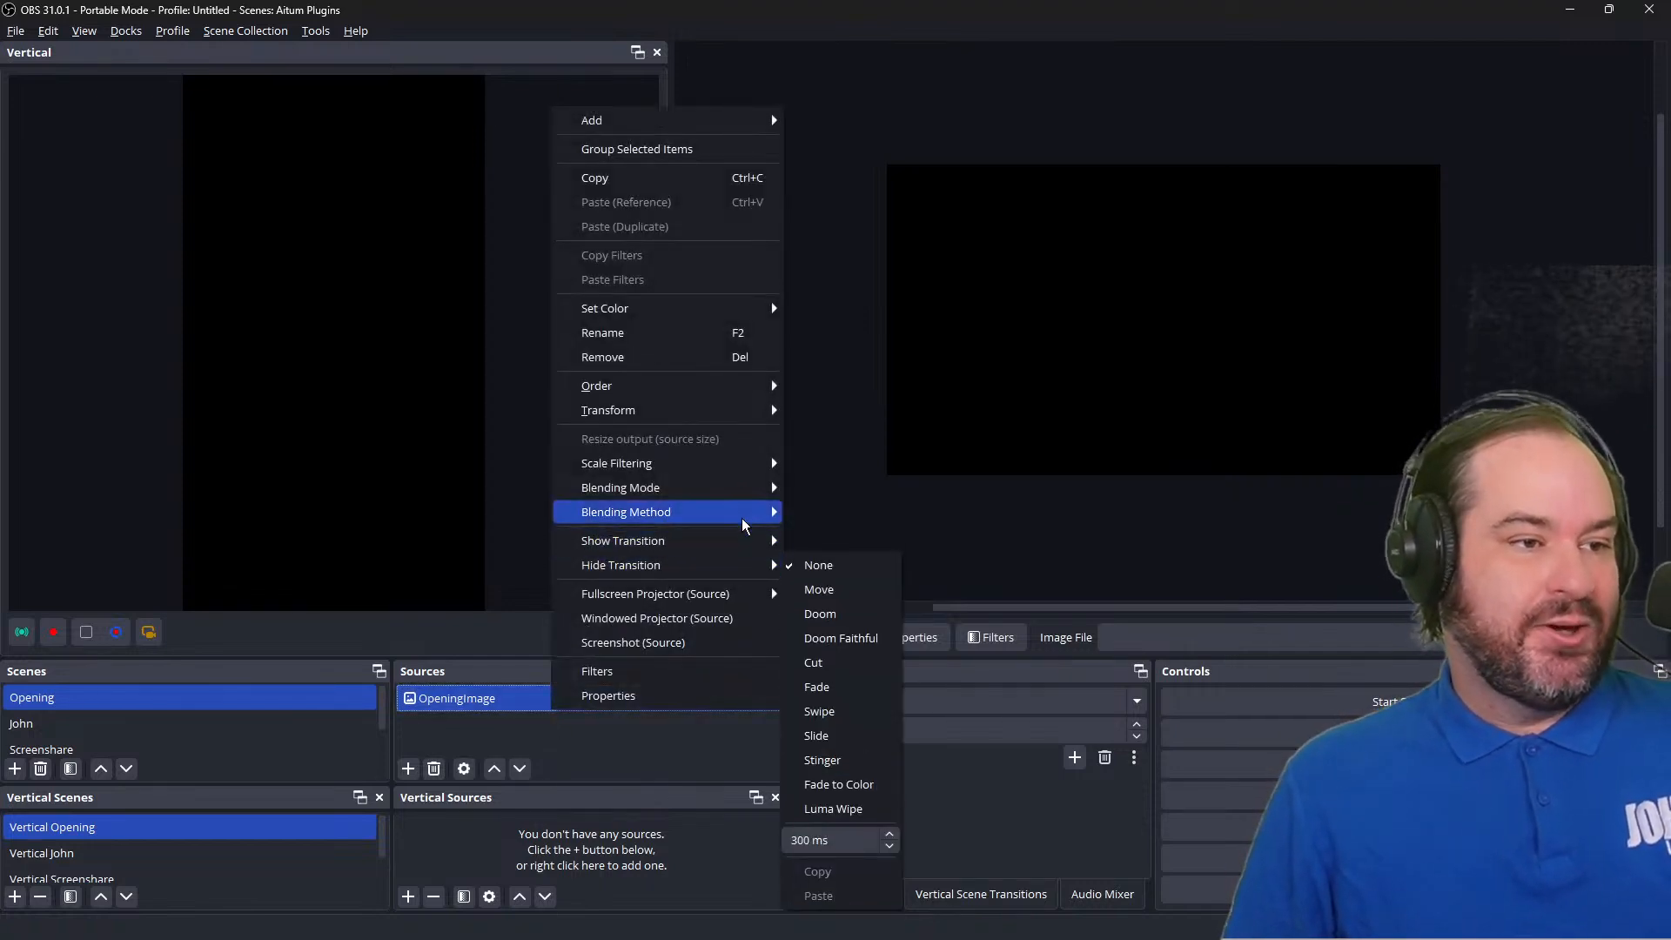
{"action": "mouse_move", "coordinate": [757, 409]}
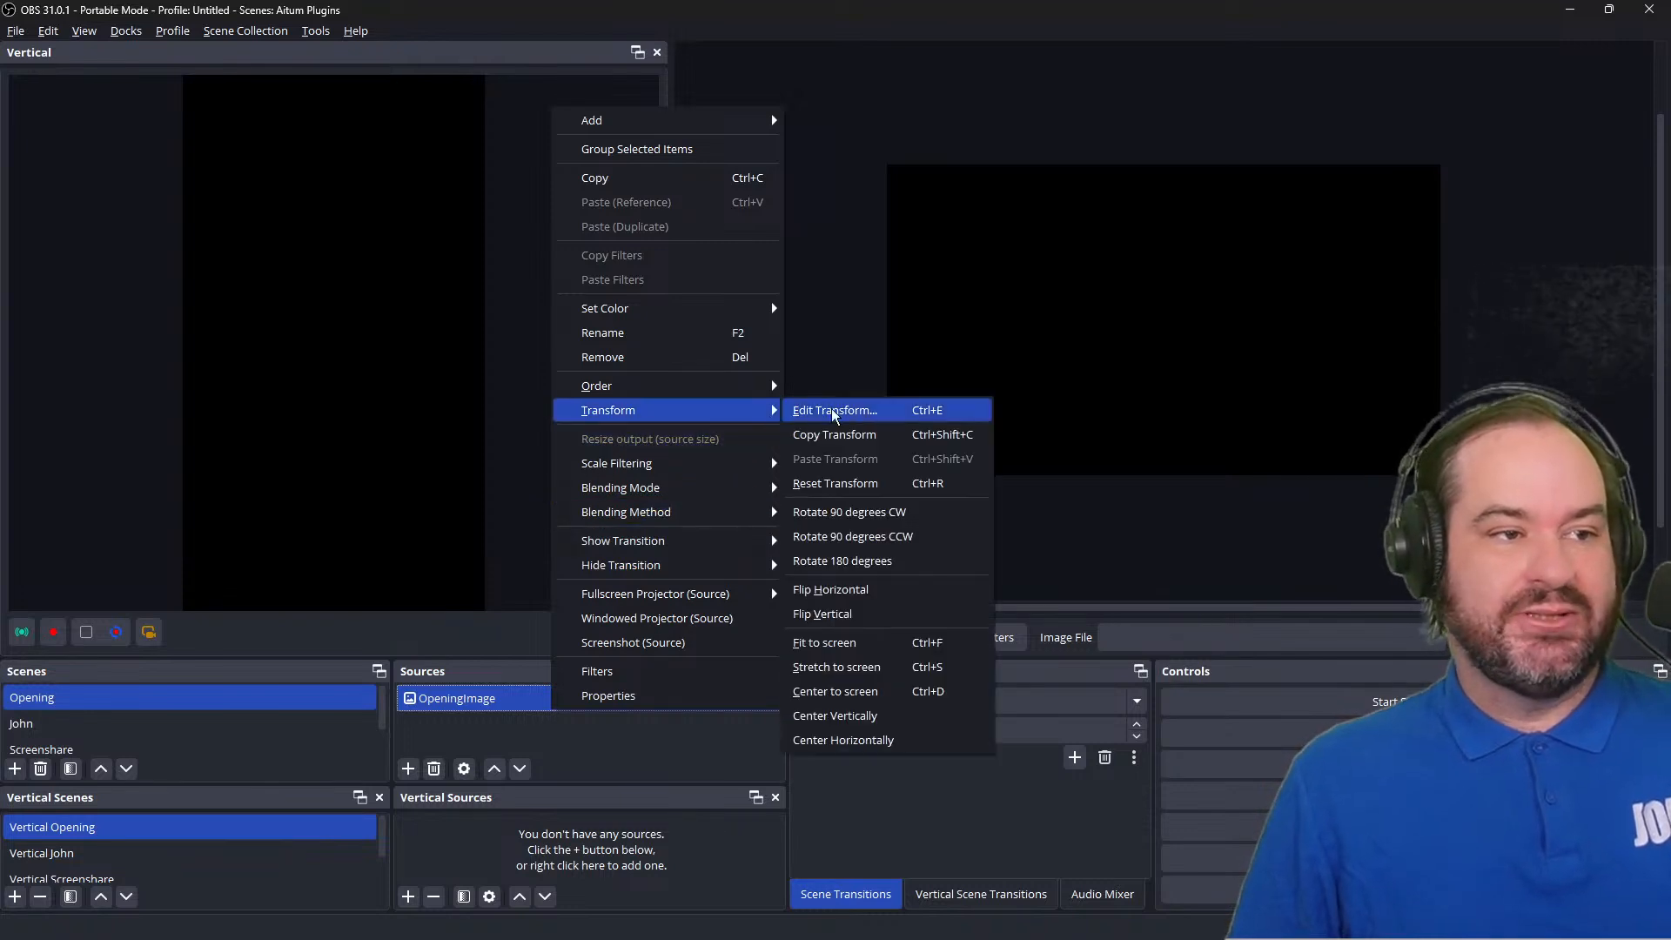
{"action": "left_click", "coordinate": [854, 409]}
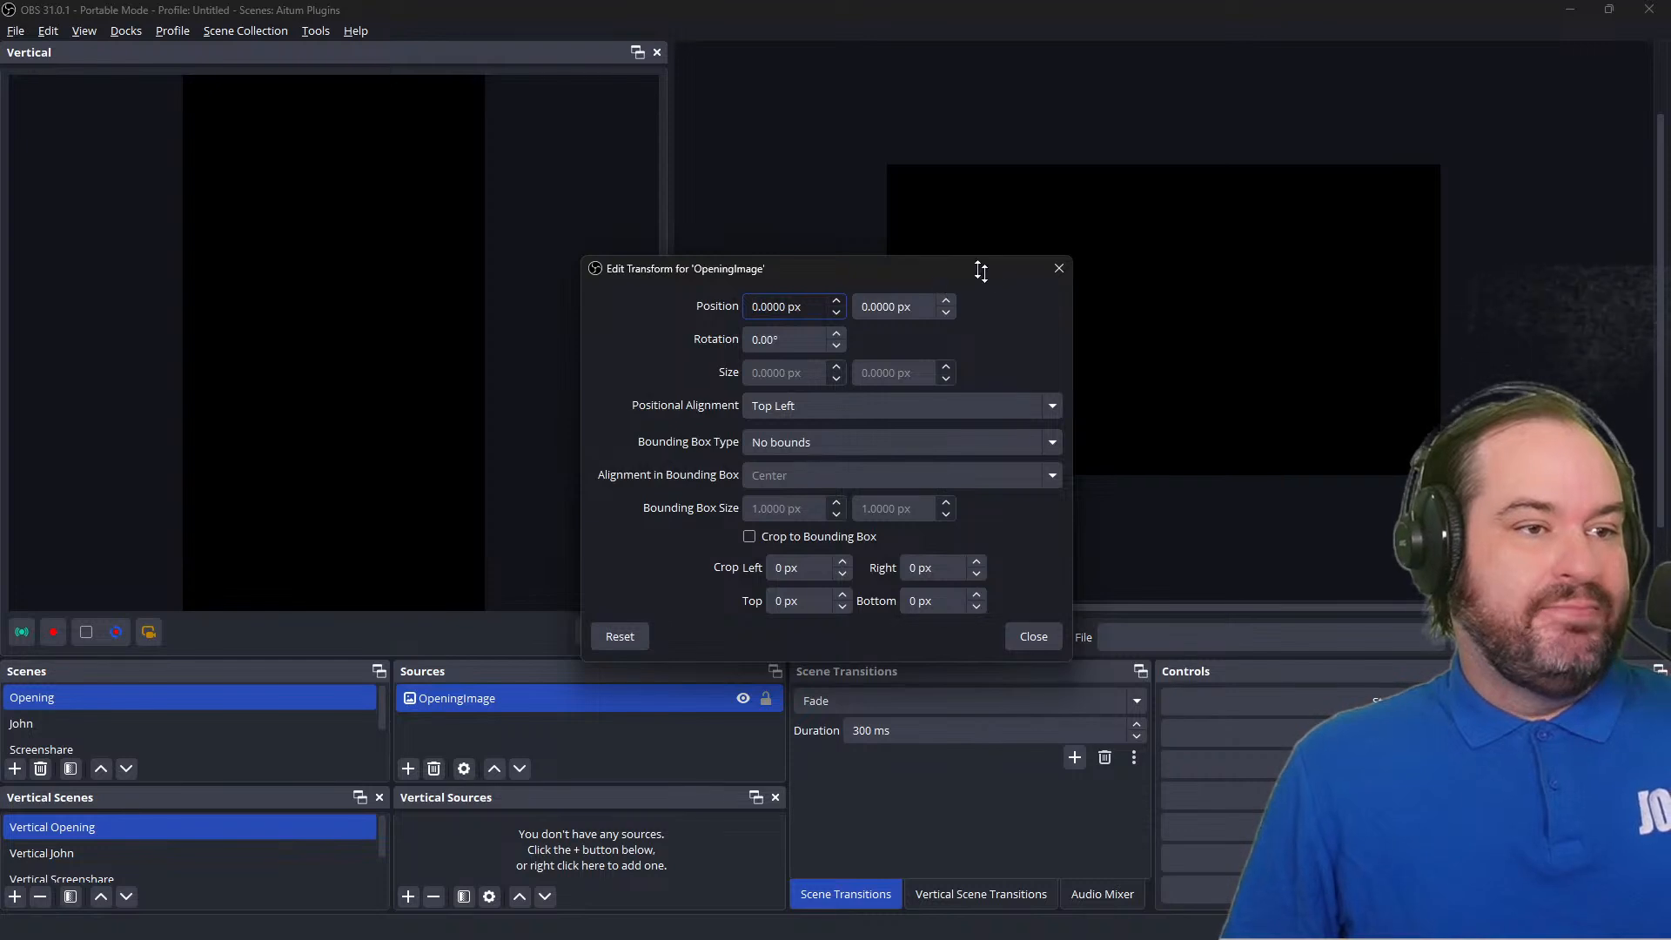
{"action": "left_click", "coordinate": [1044, 636]}
Reload the thumbnail image through OpeningImage's properties, then deselect the source in the main preview.
{"action": "double_click", "coordinate": [726, 701]}
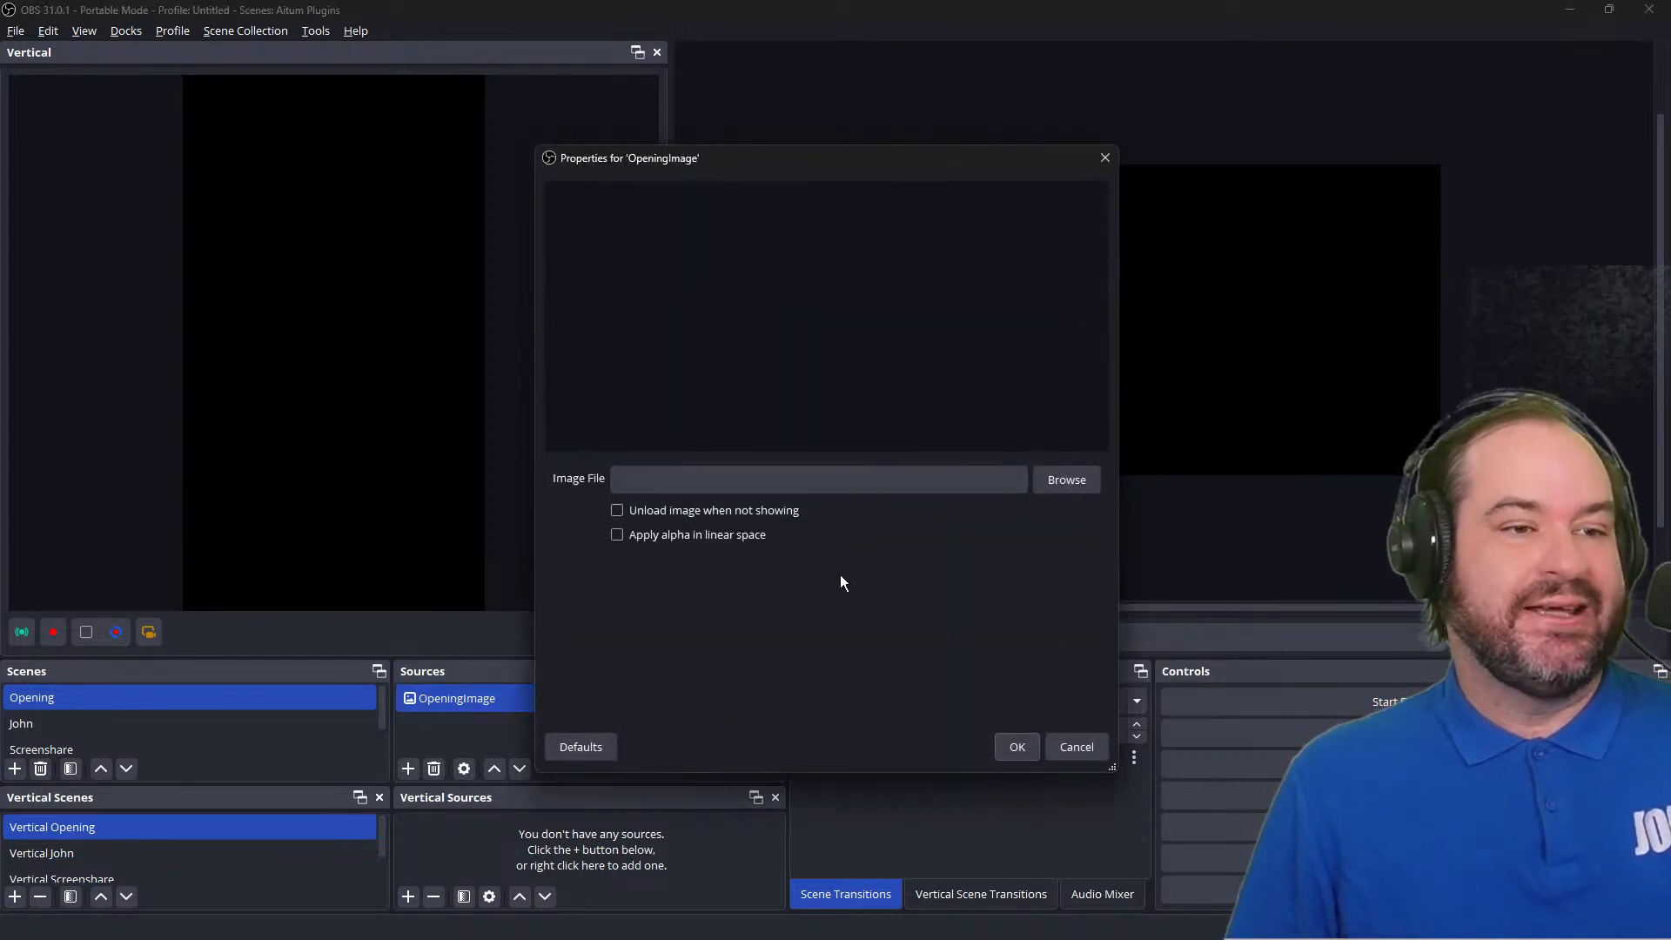
{"action": "left_click_drag", "start_coordinate": [967, 163], "coordinate": [1566, 939]}
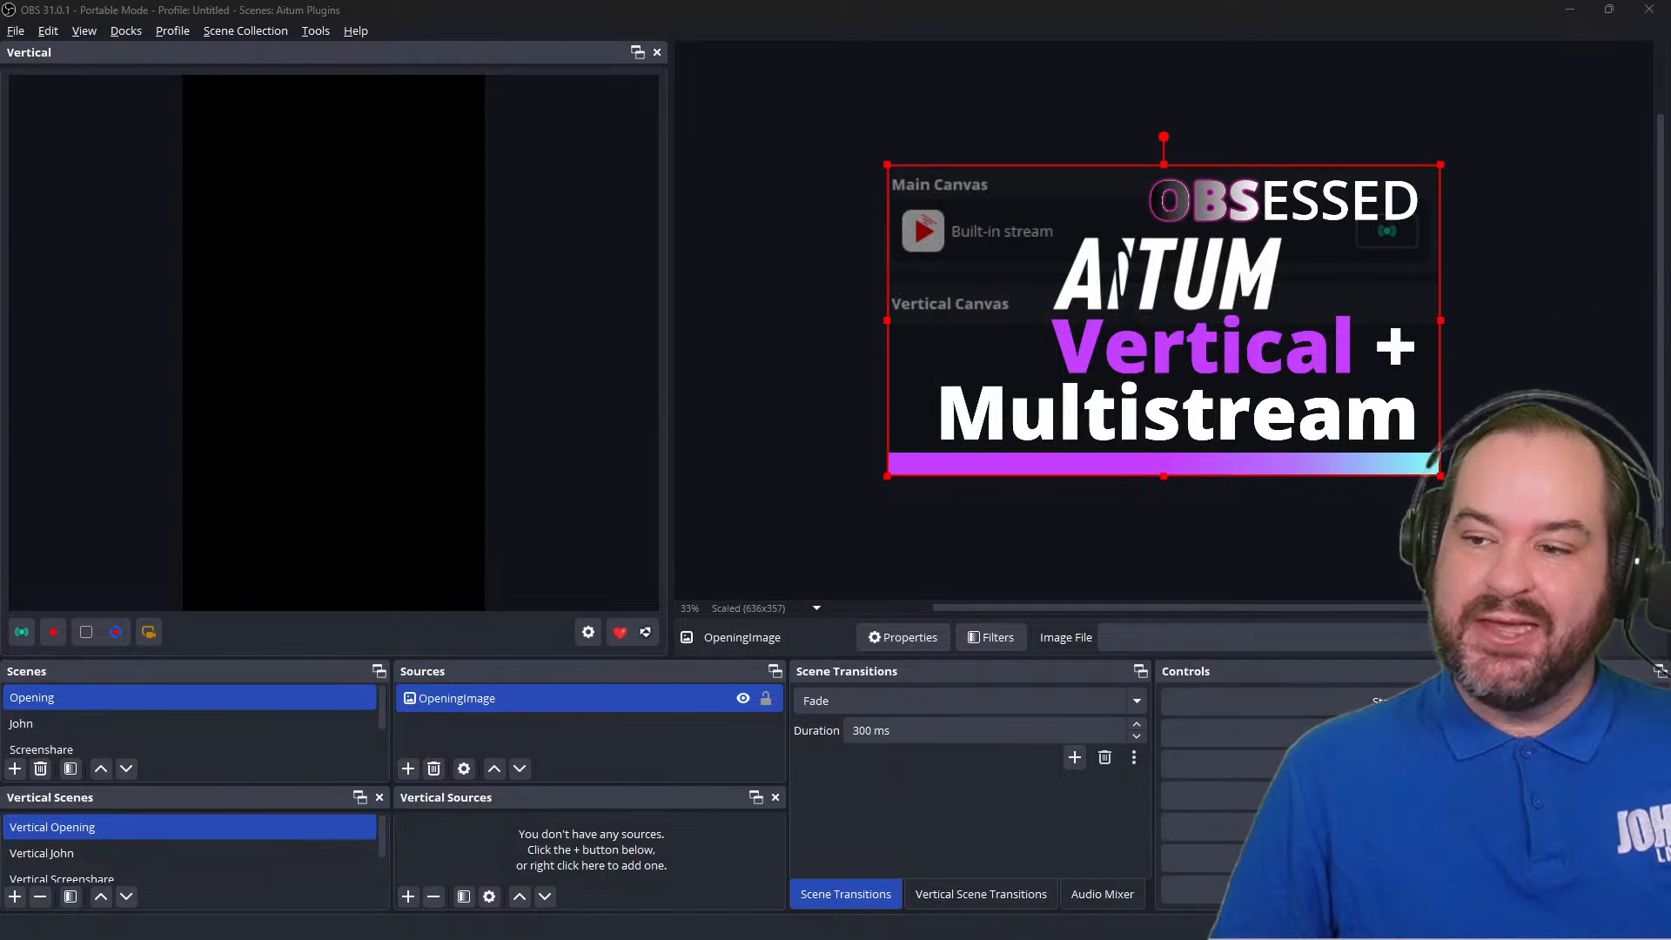
{"action": "left_click", "coordinate": [794, 455]}
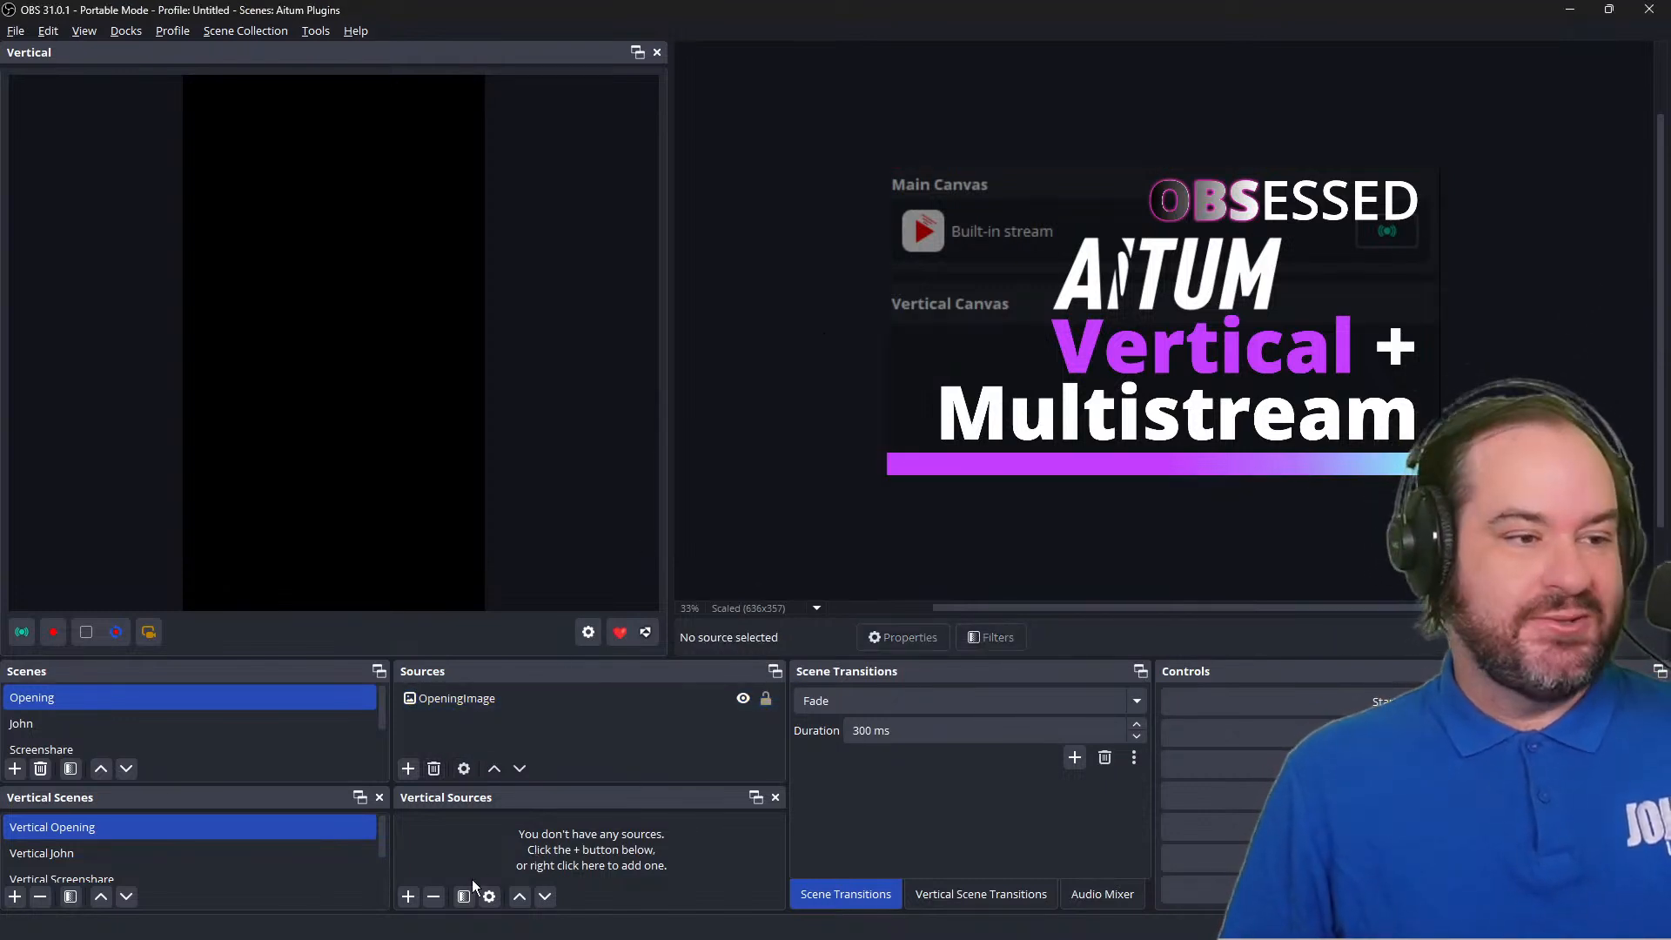
Add the existing OpeningImage image source to the Vertical Opening scene.
{"action": "left_click", "coordinate": [408, 896]}
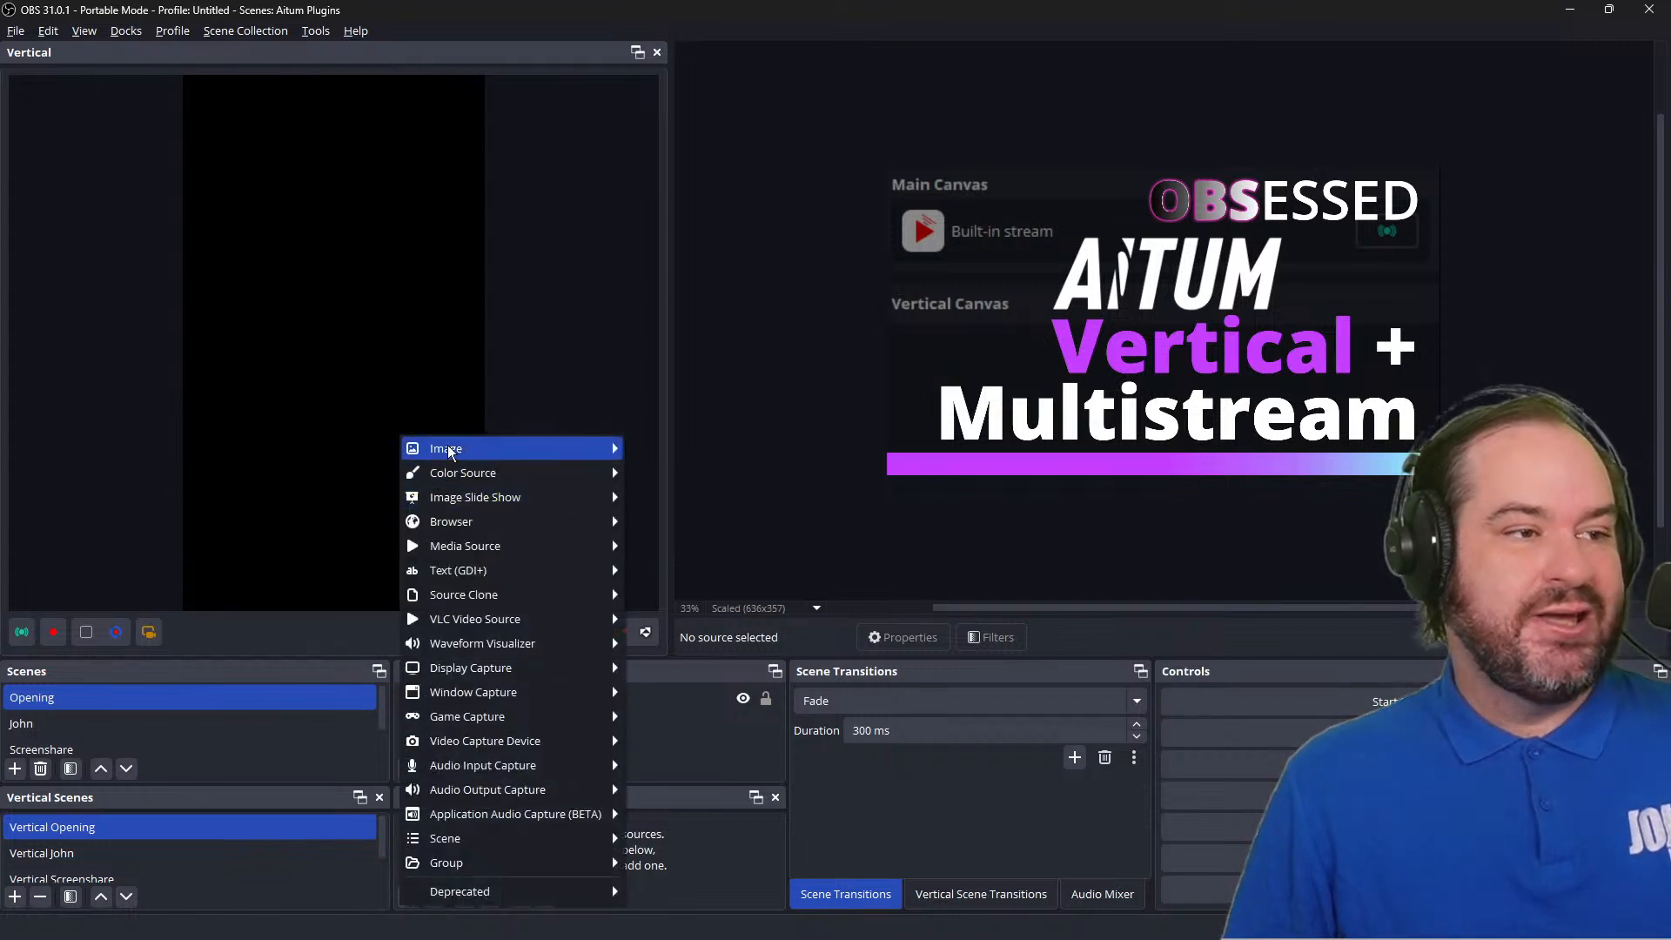
{"action": "mouse_move", "coordinate": [523, 448]}
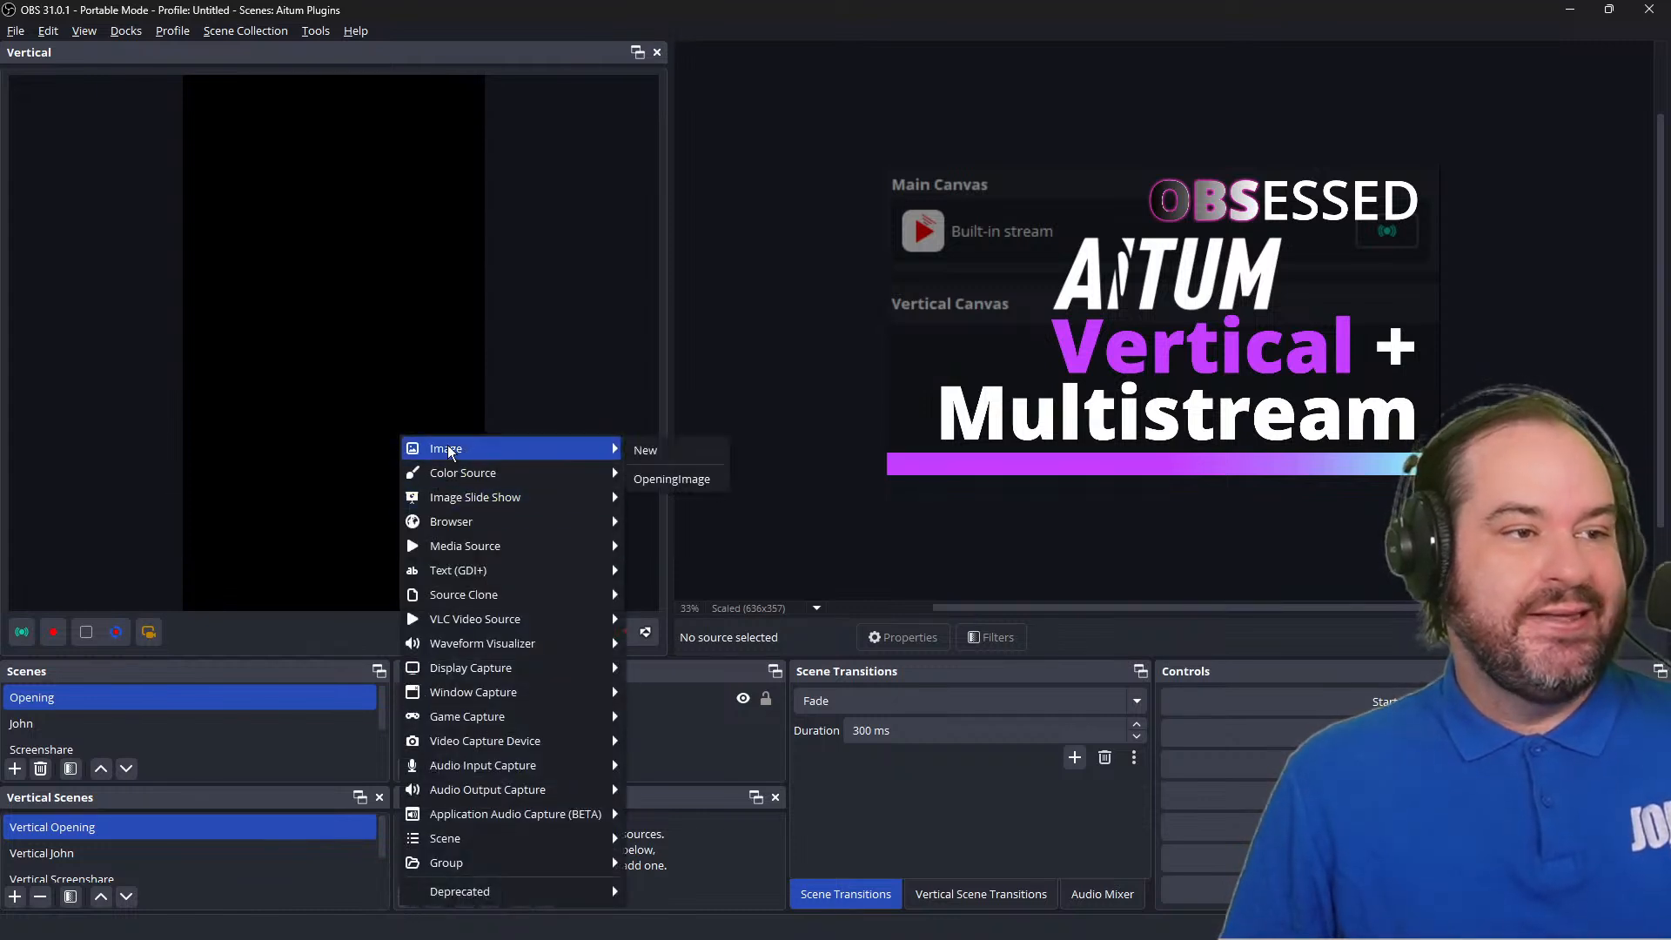
{"action": "left_click", "coordinate": [712, 480]}
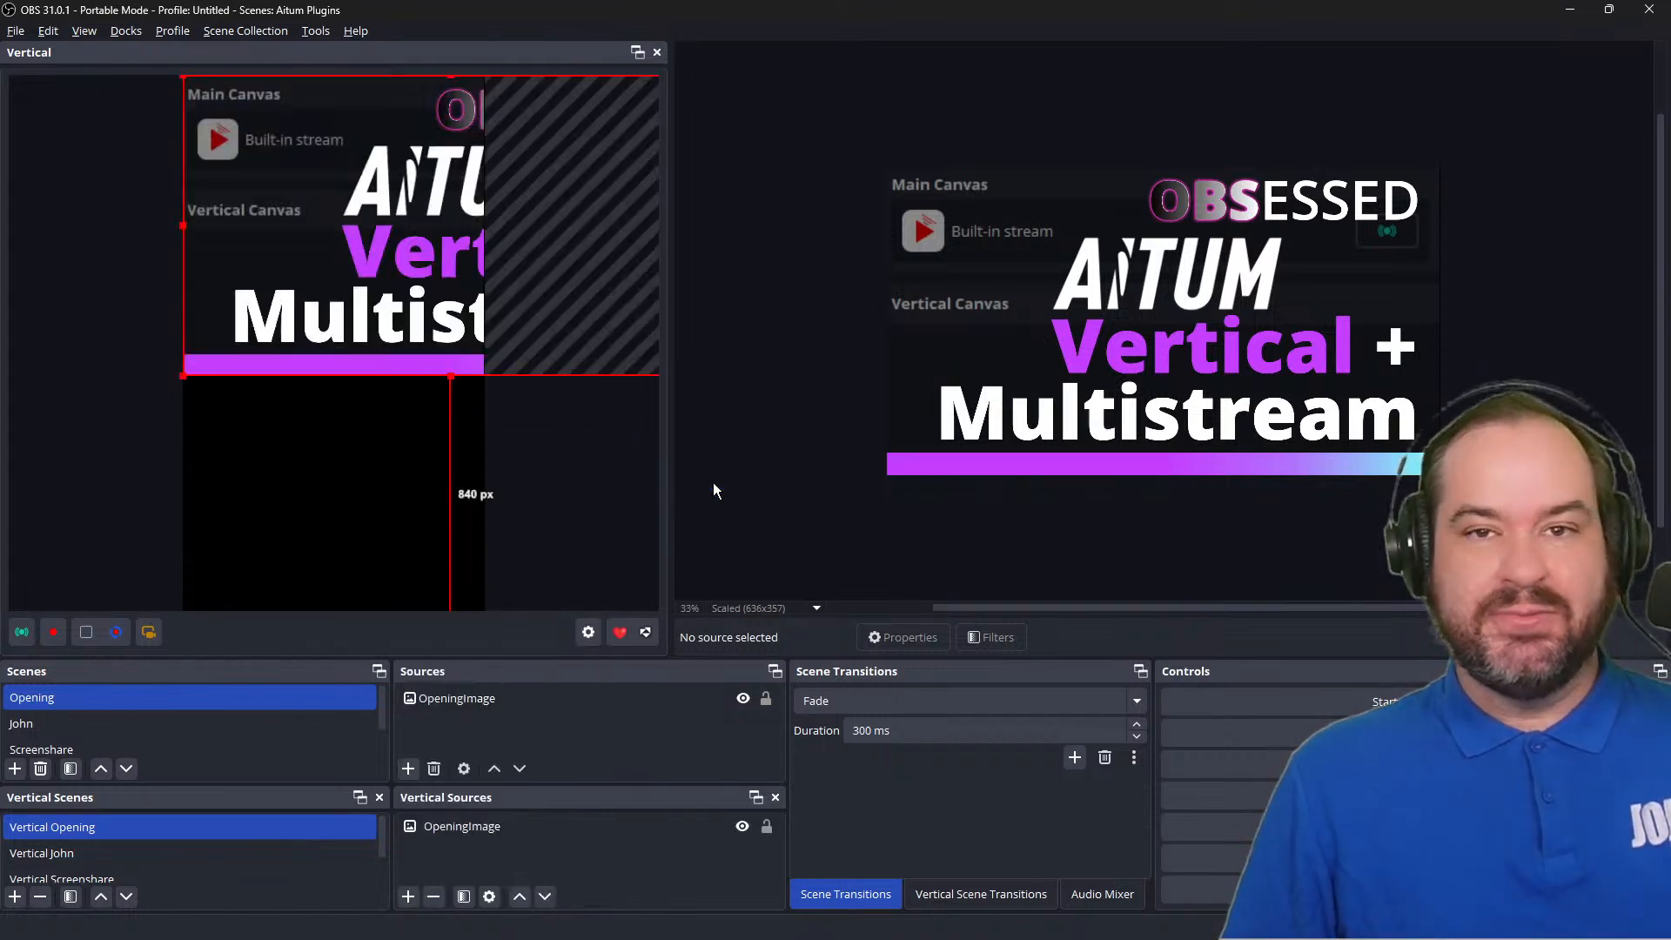
Rotate OpeningImage 90 degrees clockwise in the vertical canvas and deselect it.
{"action": "right_click", "coordinate": [544, 345]}
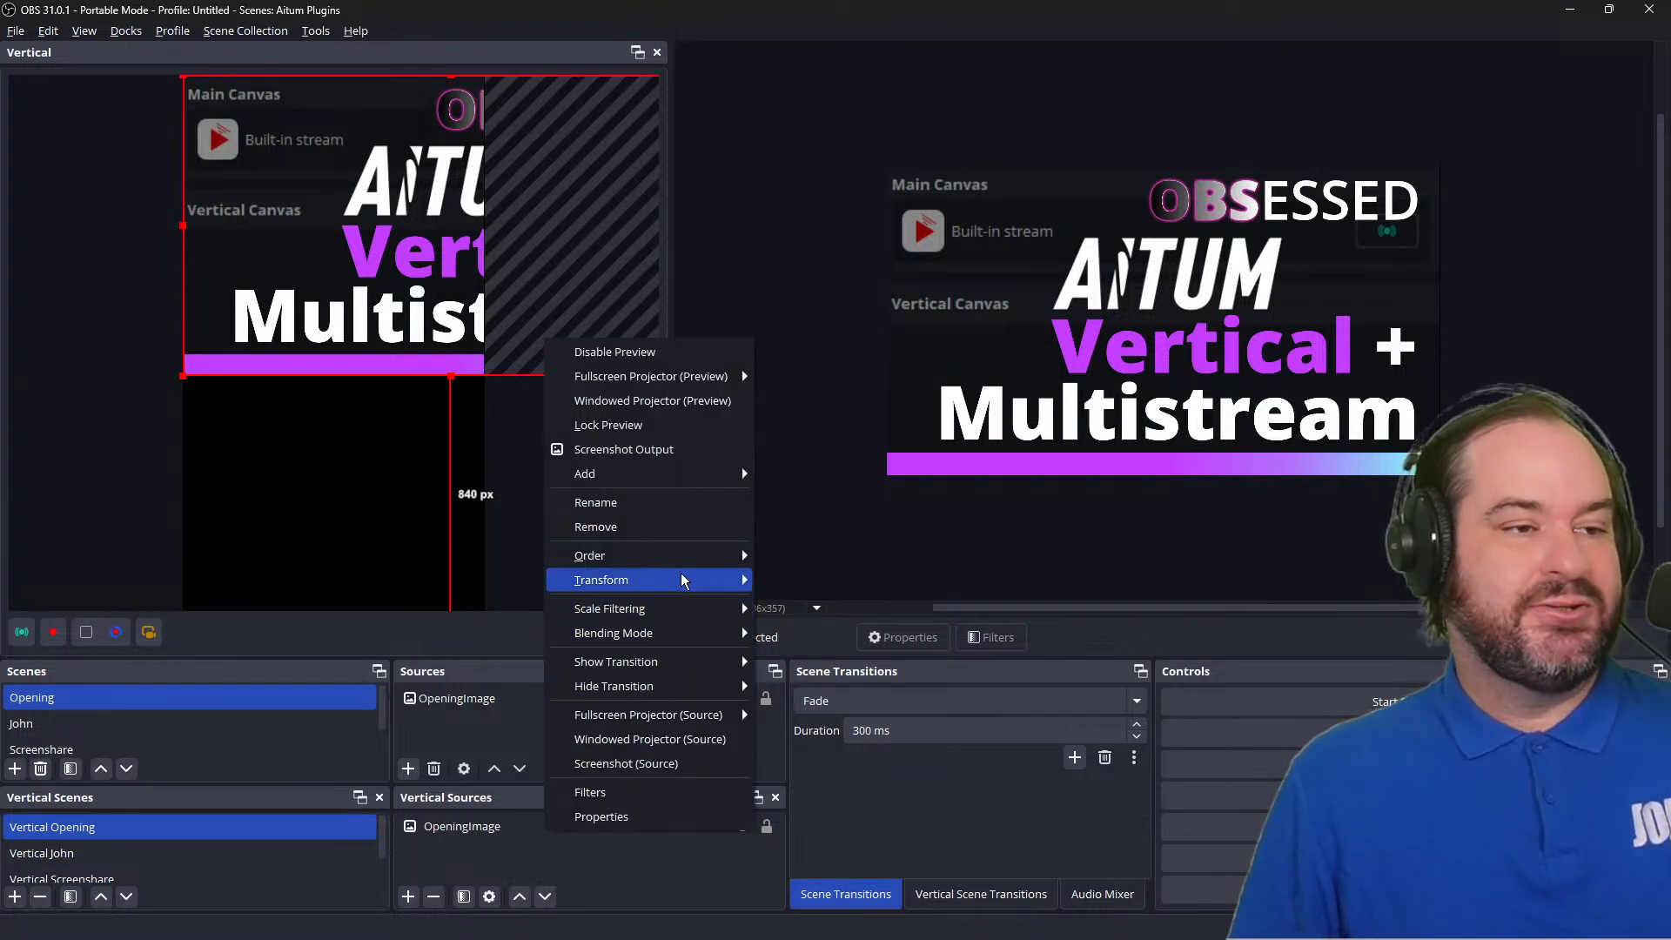
{"action": "mouse_move", "coordinate": [684, 581]}
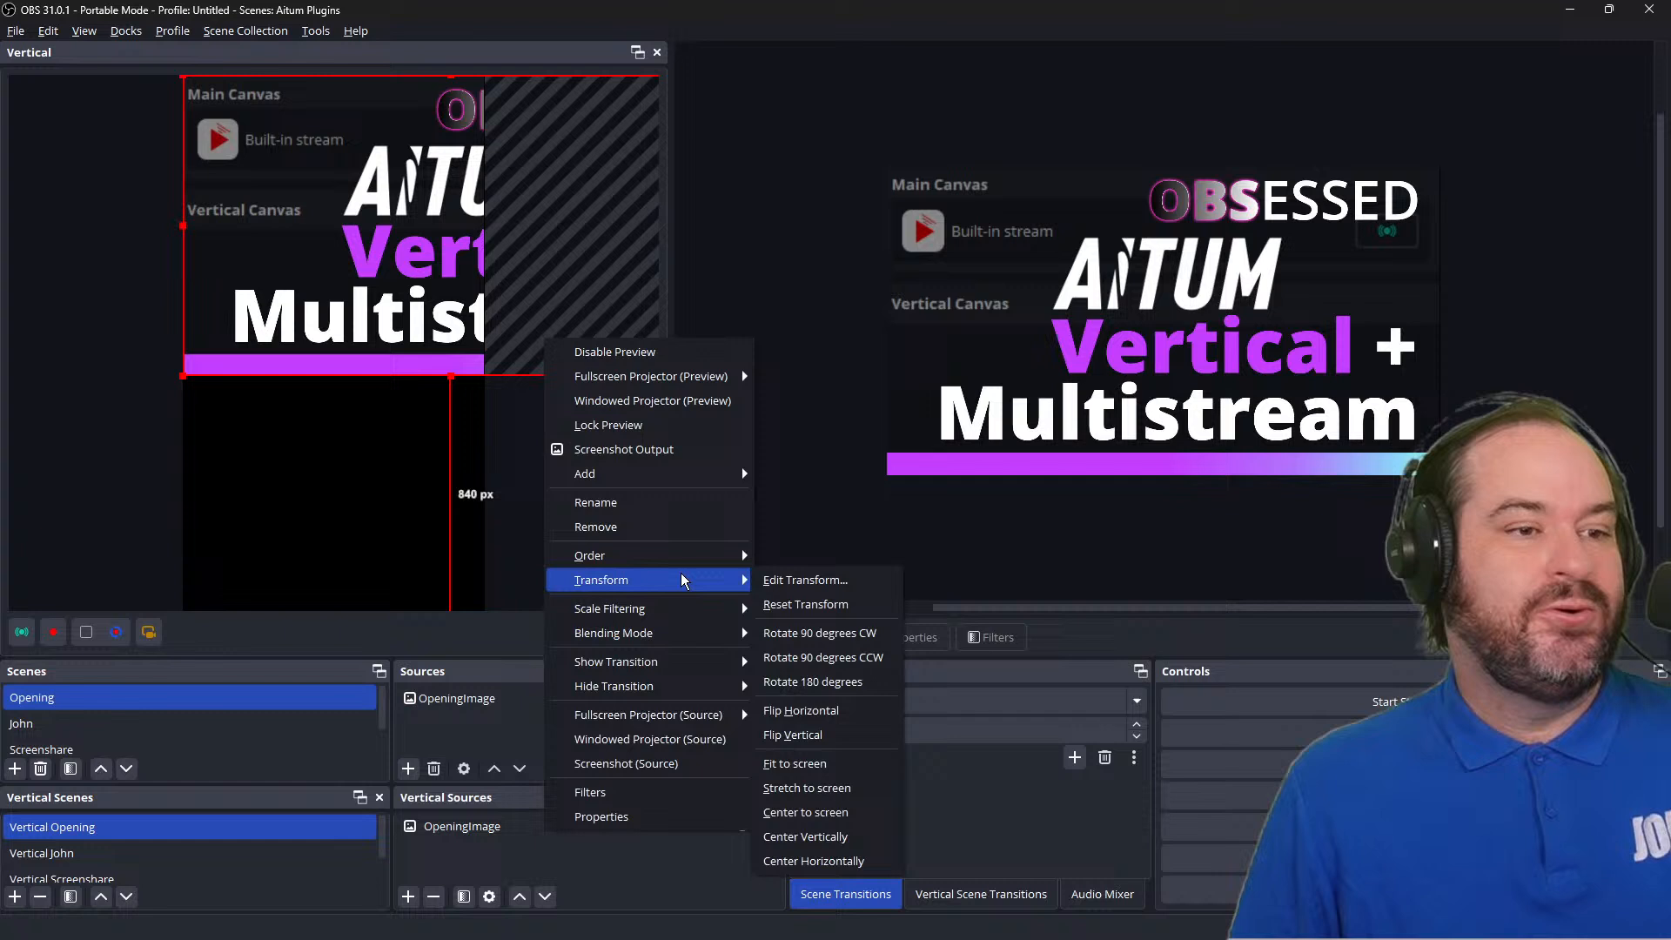
{"action": "left_click", "coordinate": [879, 636]}
{"action": "left_click", "coordinate": [602, 350]}
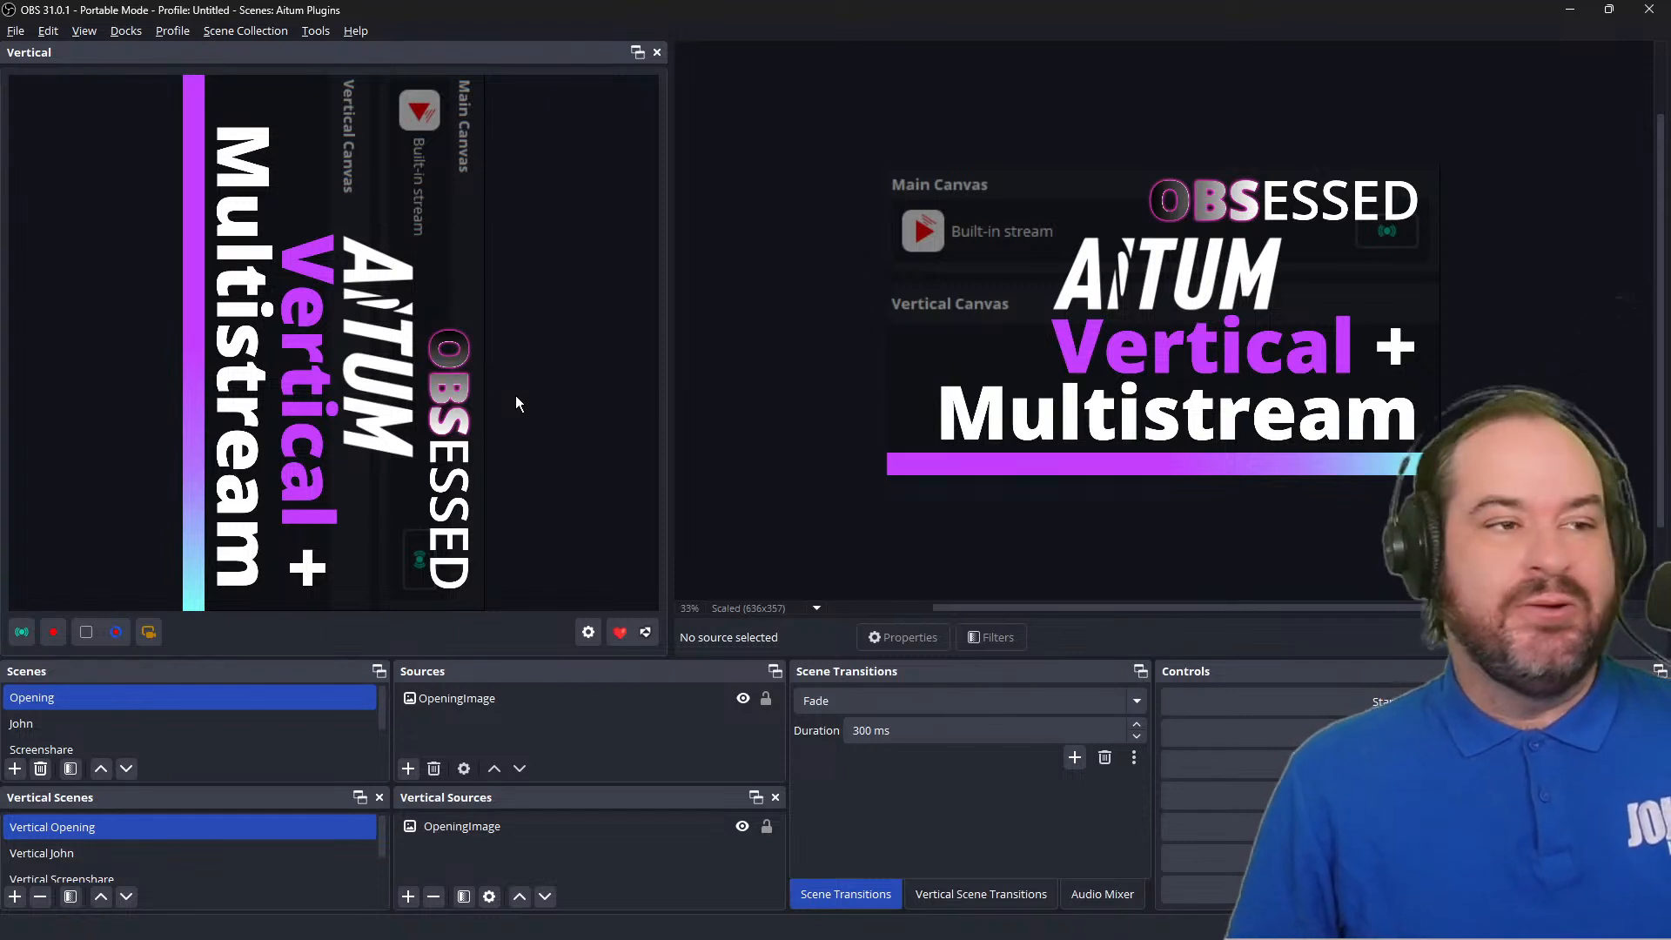
Reset the transform of the rotated OpeningImage in the vertical canvas.
{"action": "left_click", "coordinate": [450, 336]}
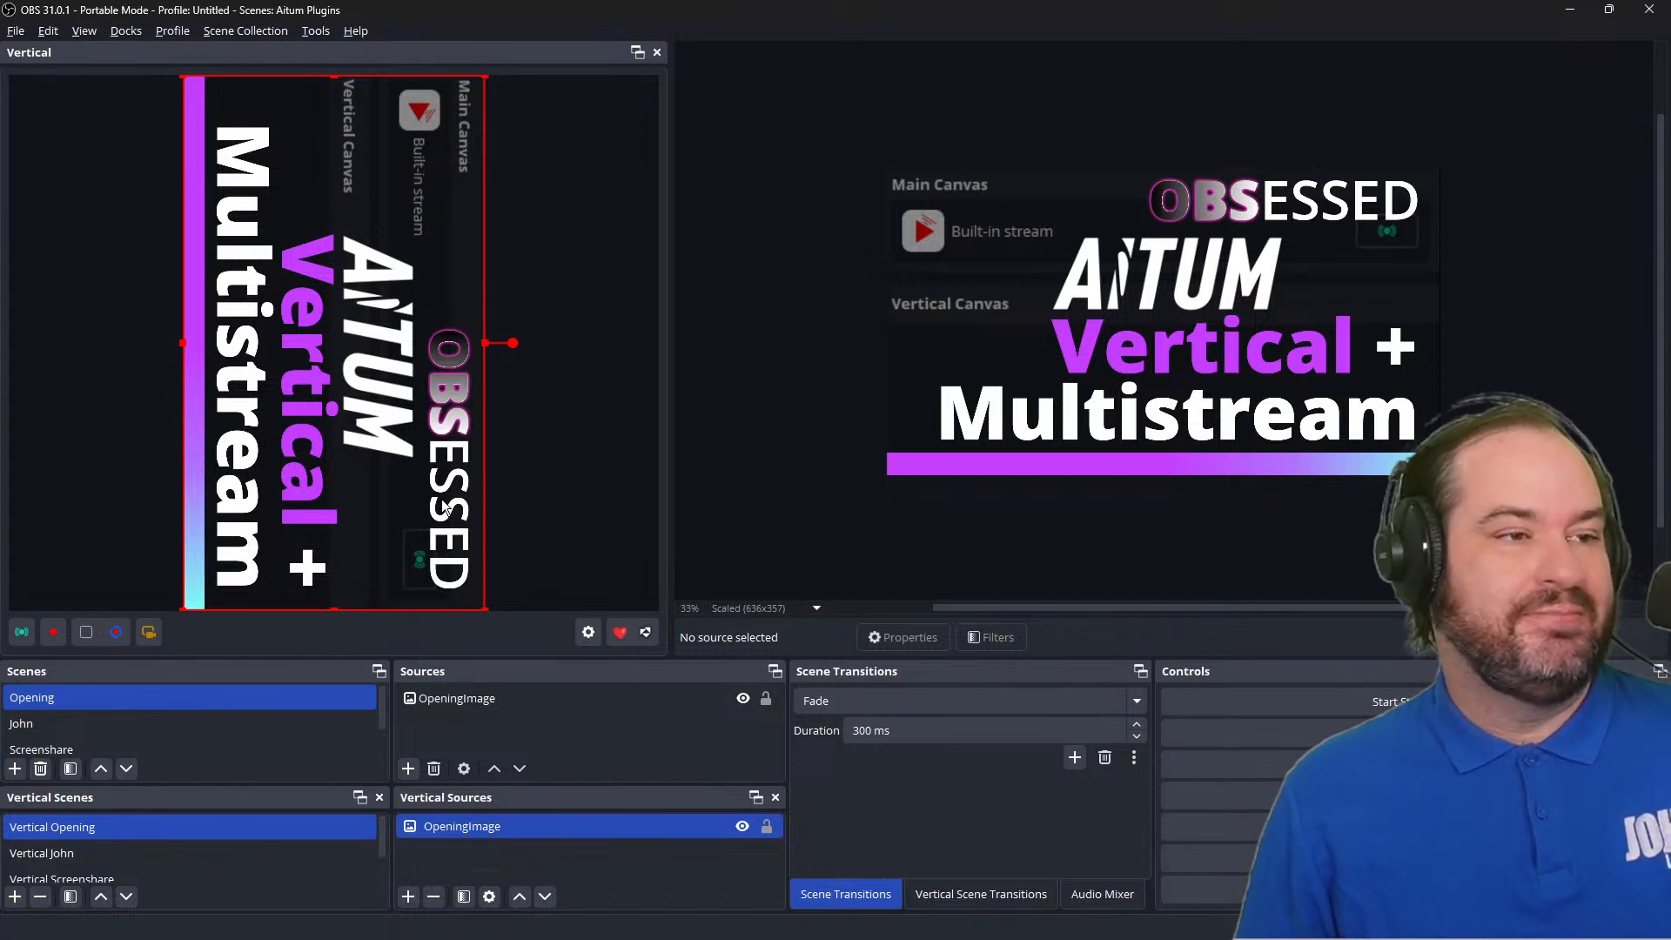
{"action": "right_click", "coordinate": [432, 445]}
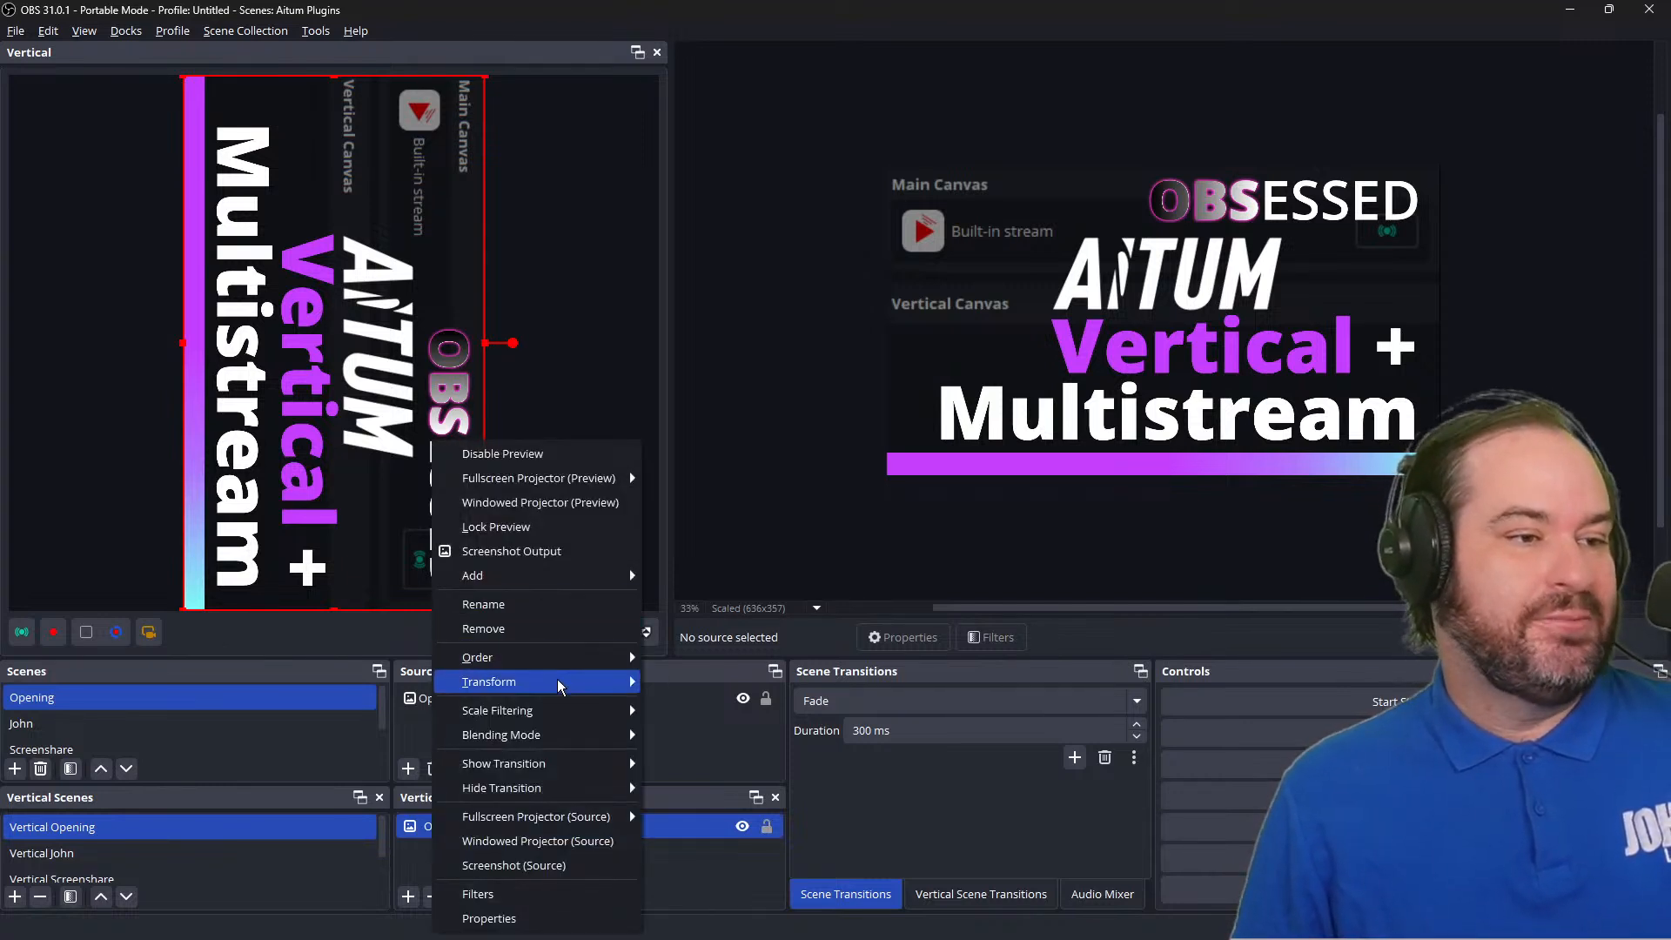
{"action": "mouse_move", "coordinate": [558, 686]}
{"action": "left_click", "coordinate": [728, 670]}
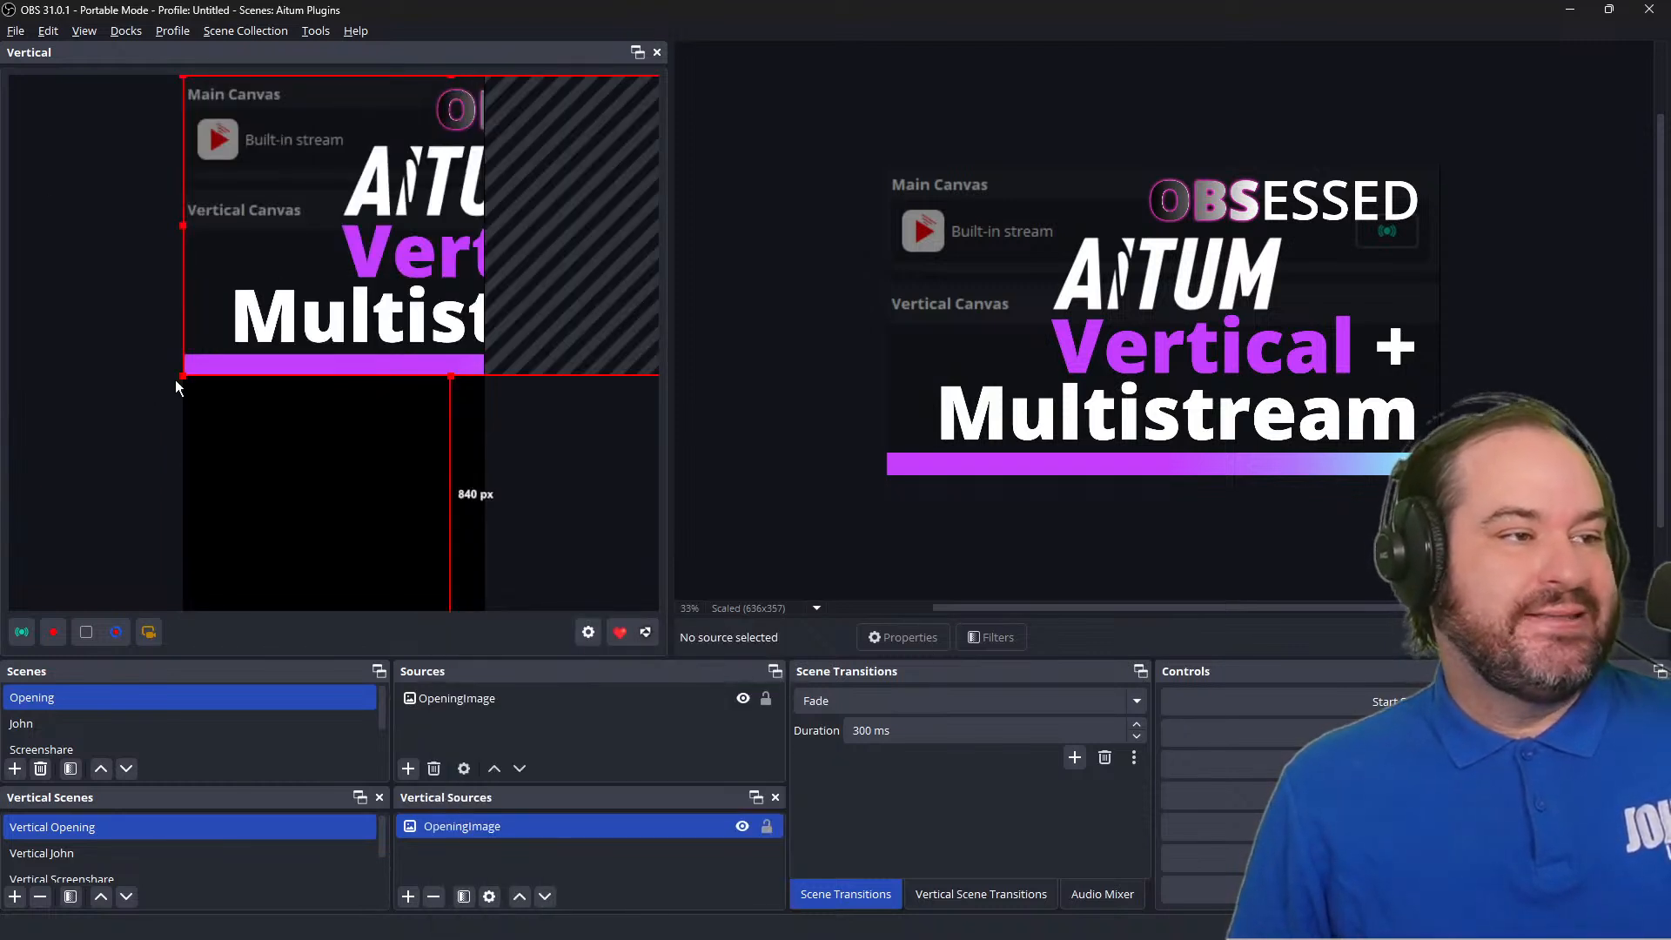
Scale OpeningImage down to leave about 24 px side margins in the vertical canvas, and center it to the screen.
{"action": "left_click_drag", "start_coordinate": [191, 373], "coordinate": [490, 237]}
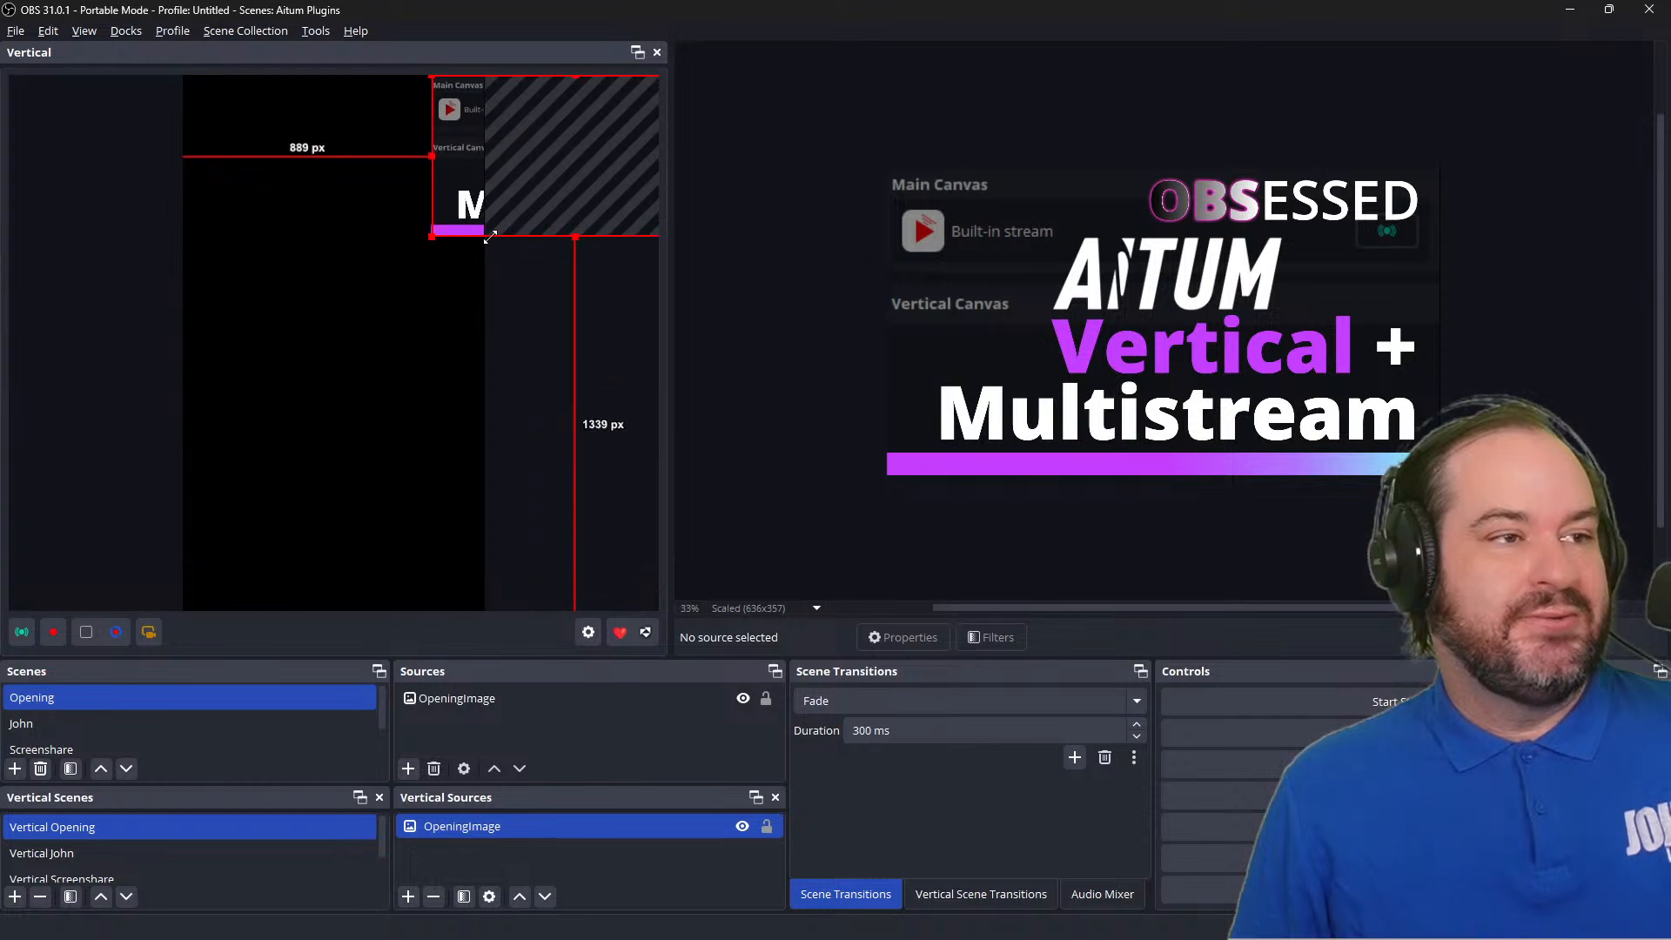
{"action": "left_click_drag", "start_coordinate": [589, 224], "coordinate": [402, 390]}
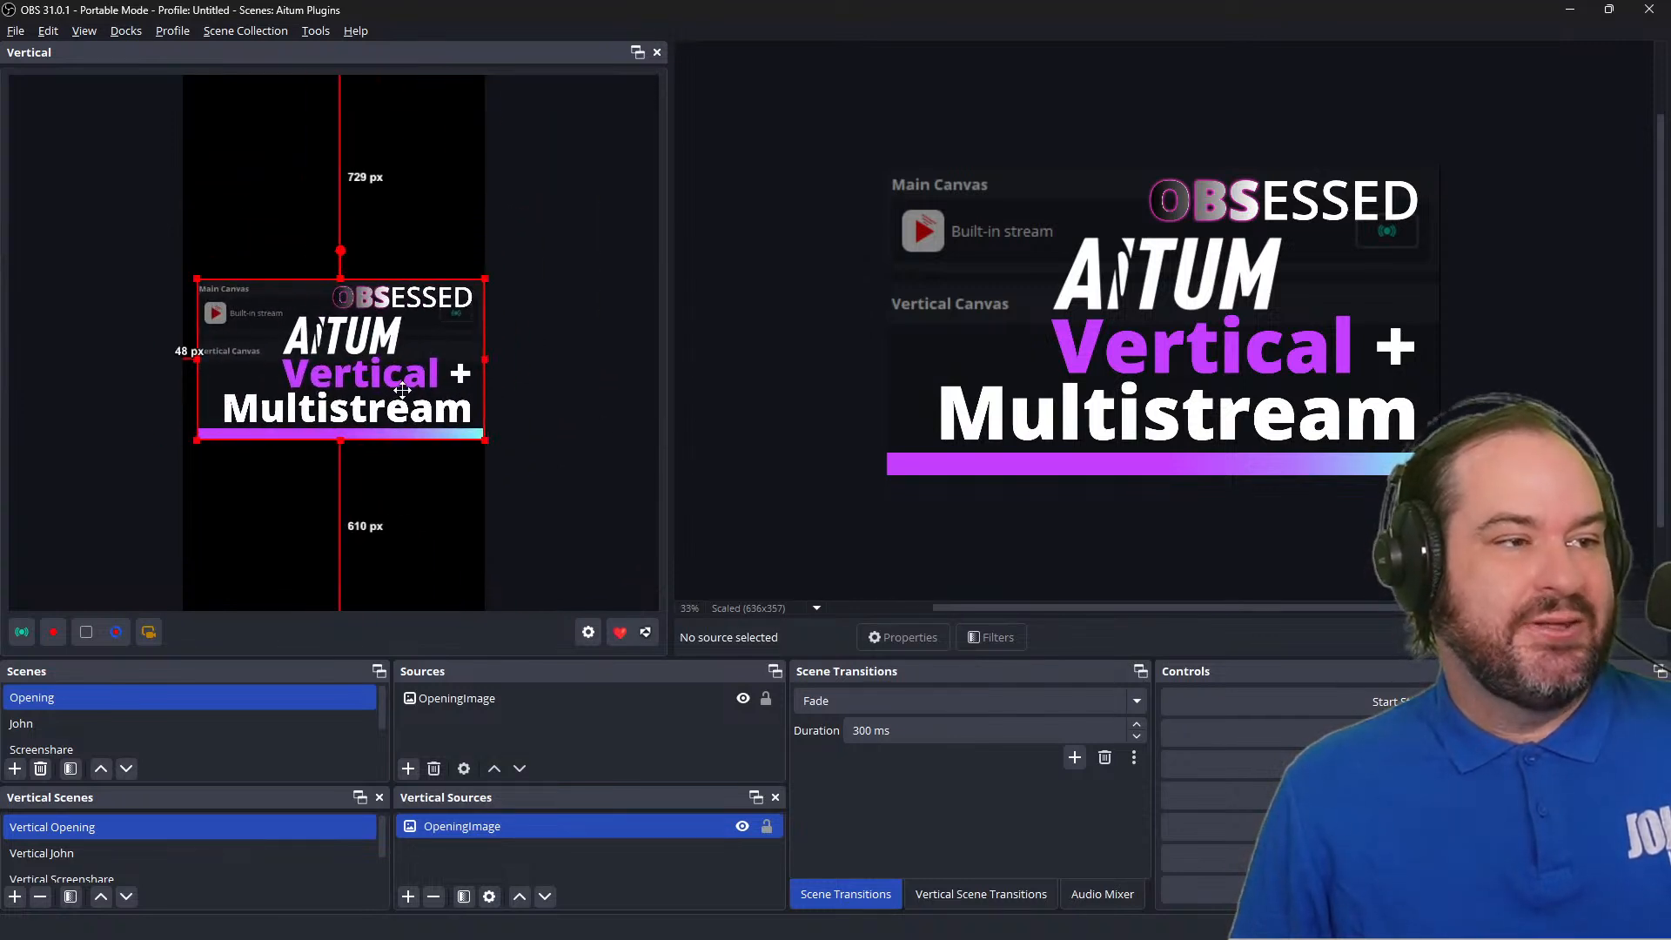
{"action": "right_click", "coordinate": [372, 390]}
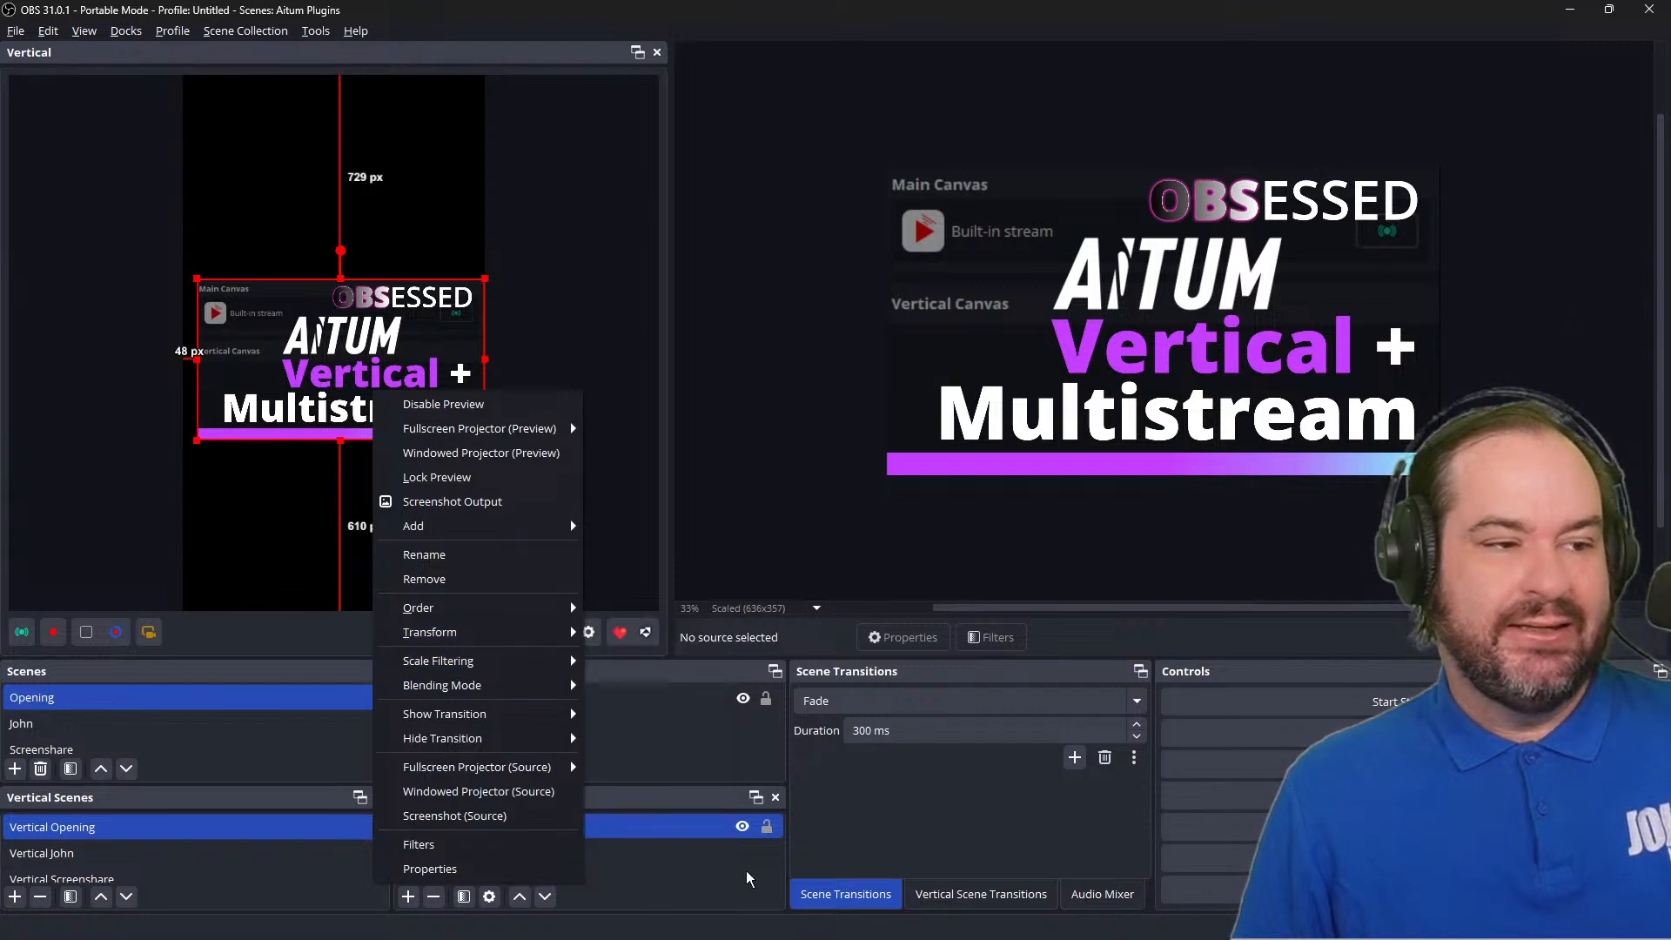
{"action": "mouse_move", "coordinate": [564, 634]}
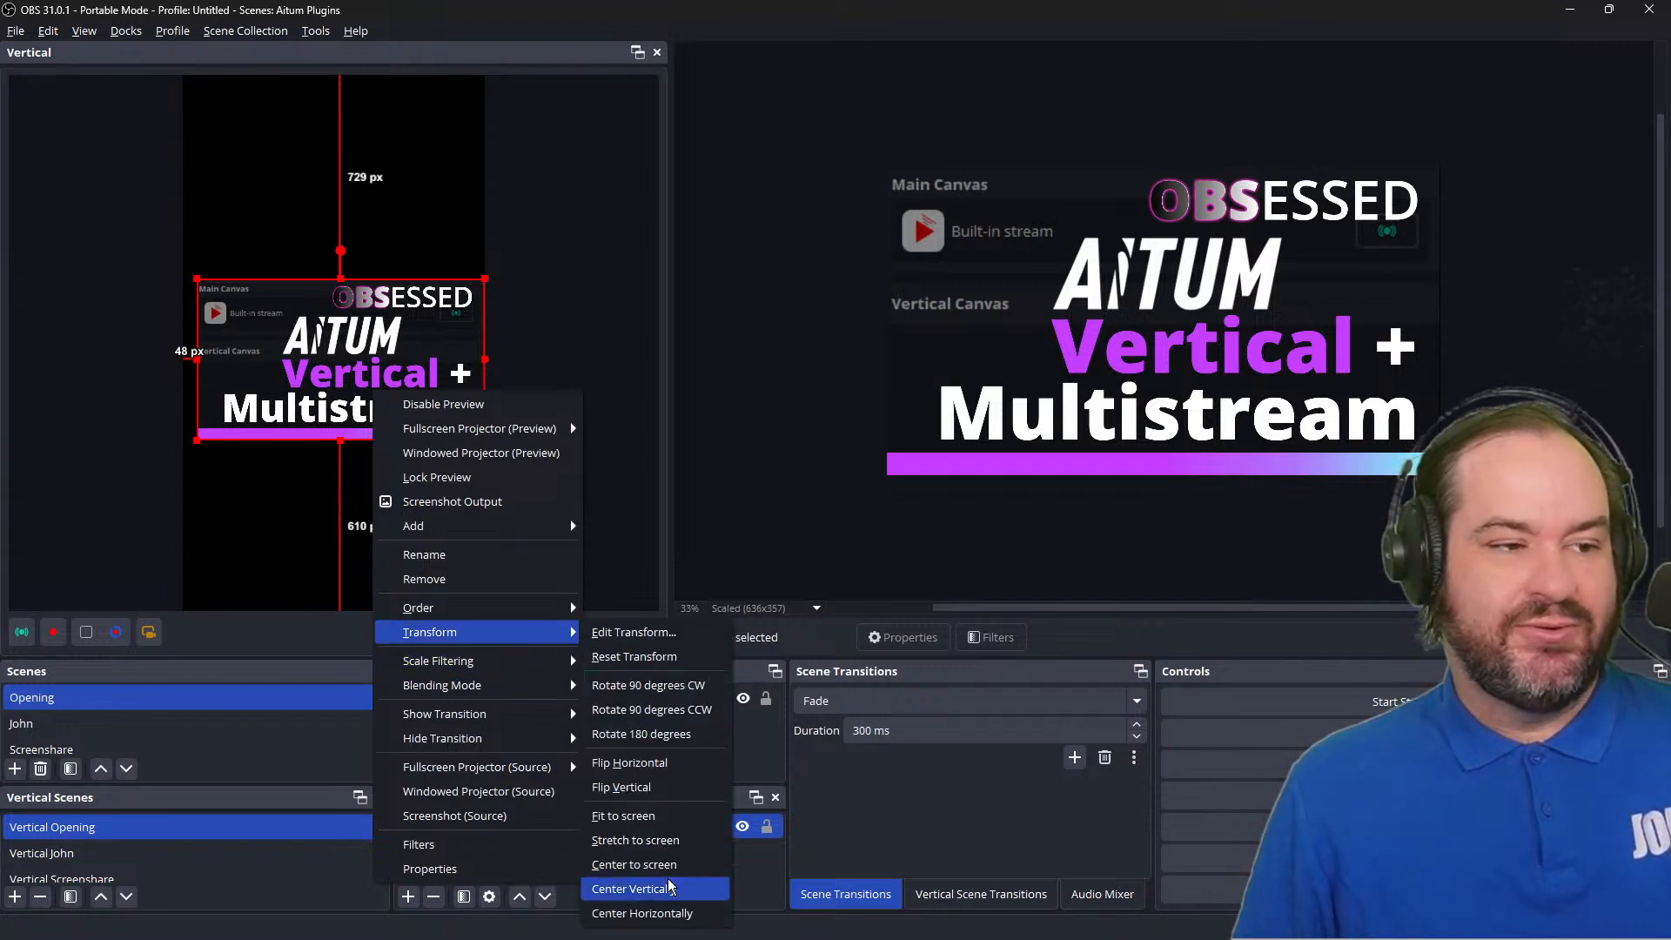
{"action": "left_click", "coordinate": [633, 864]}
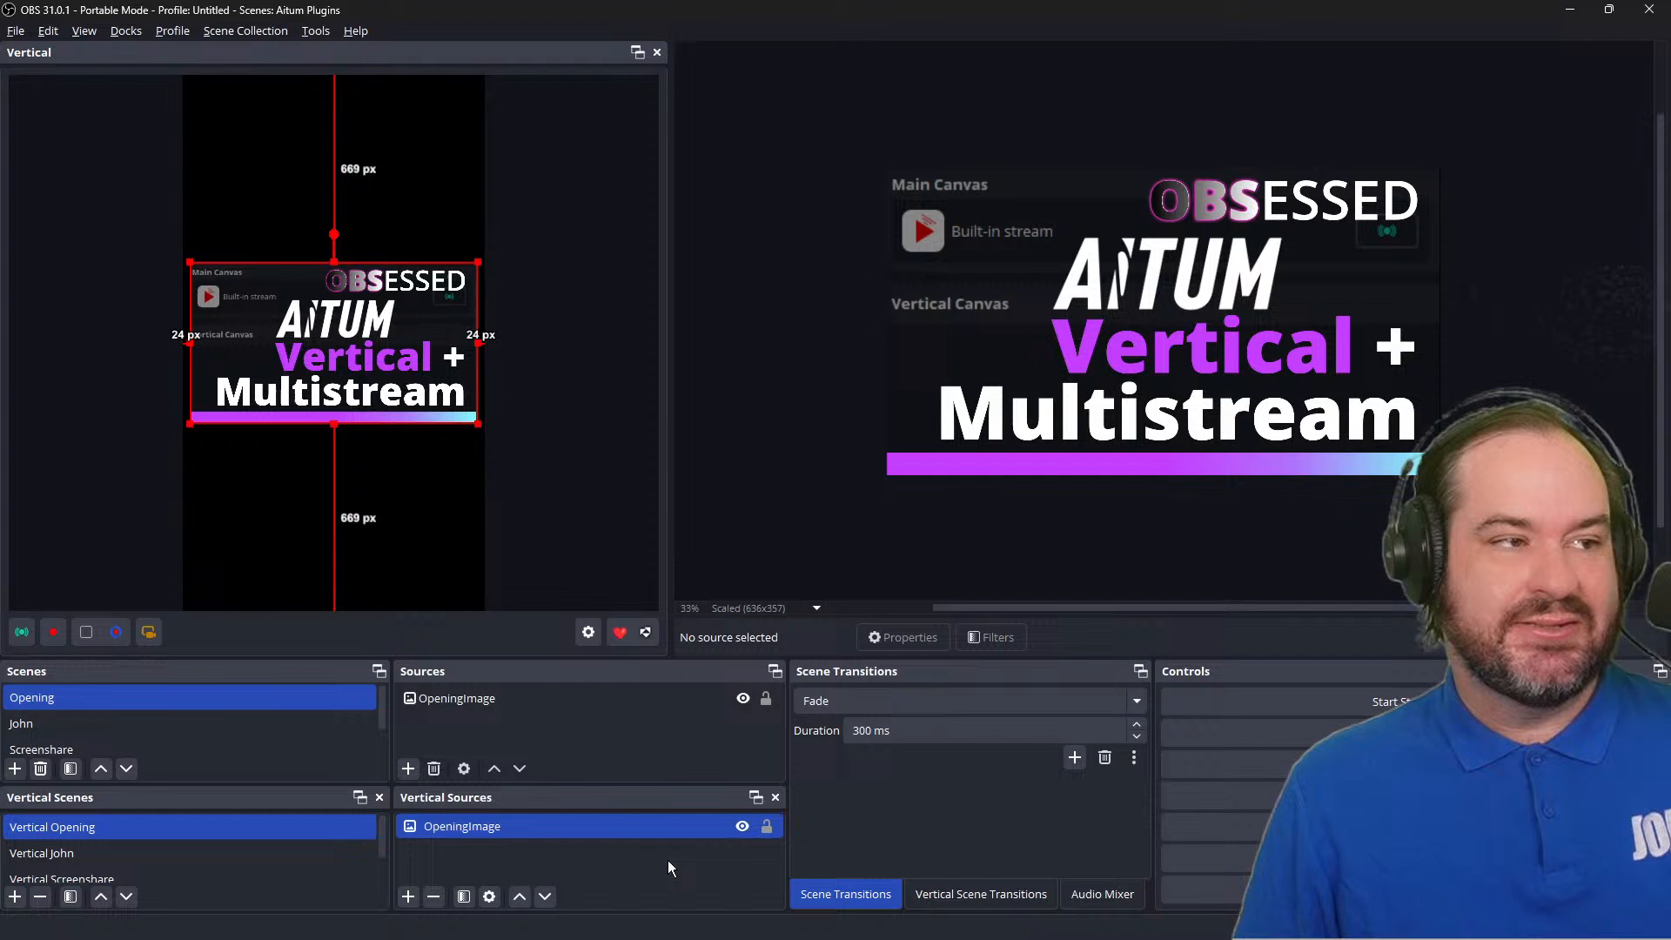
{"action": "left_click", "coordinate": [576, 432]}
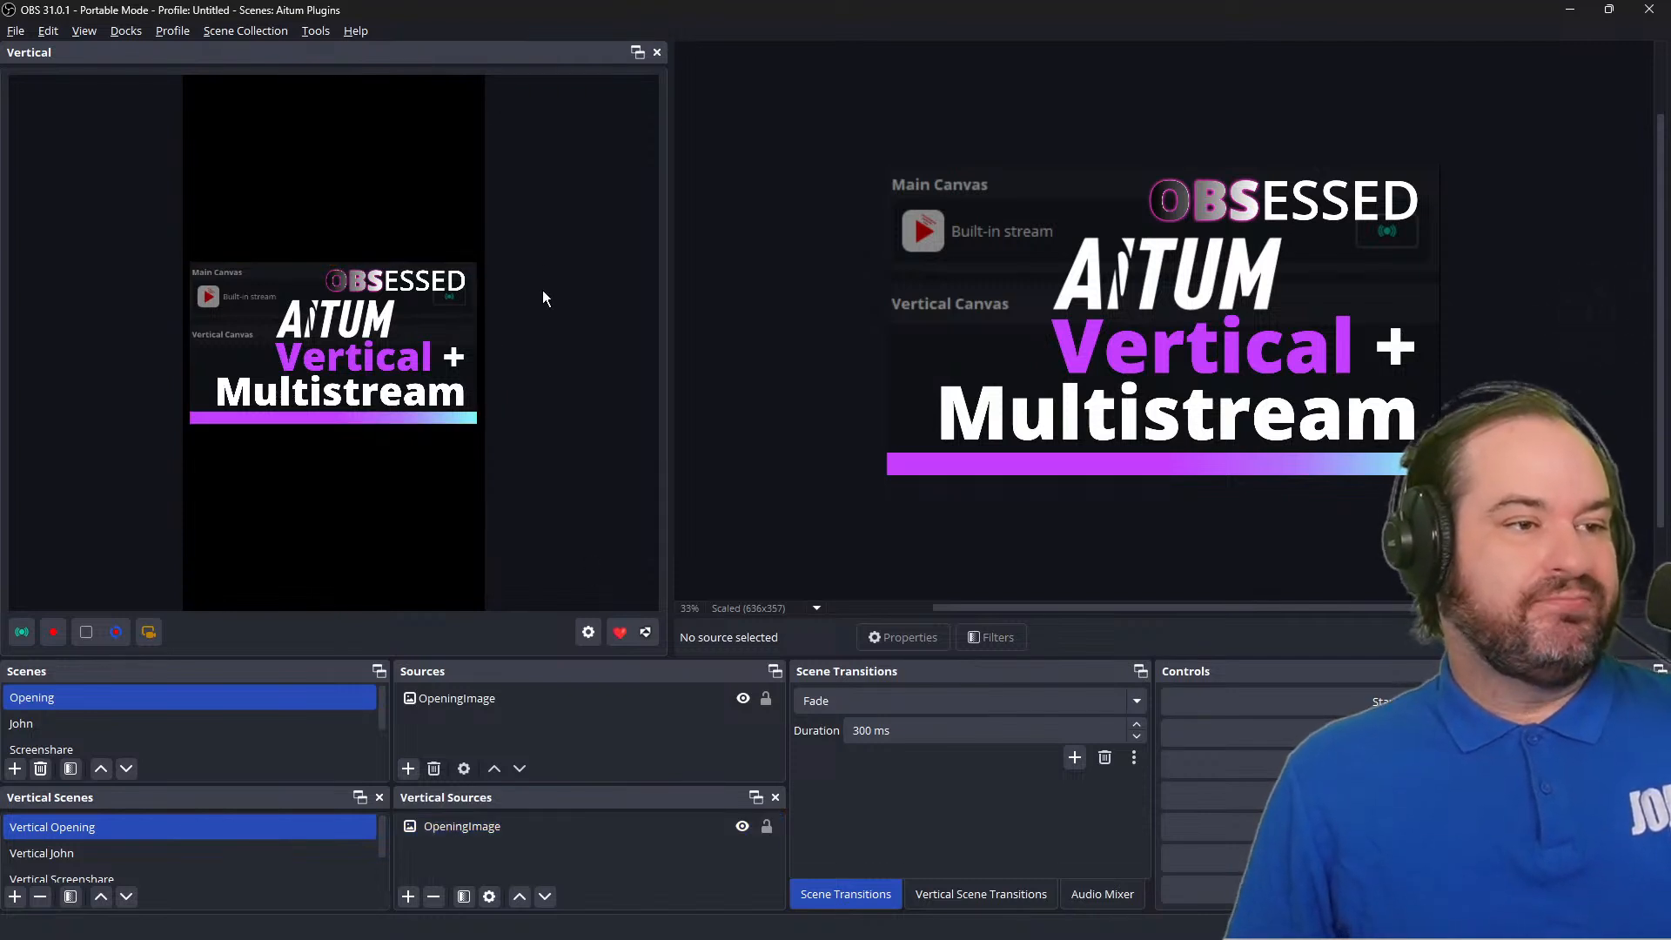
Review the context options of the empty area in the vertical preview without applying any.
{"action": "right_click", "coordinate": [542, 260]}
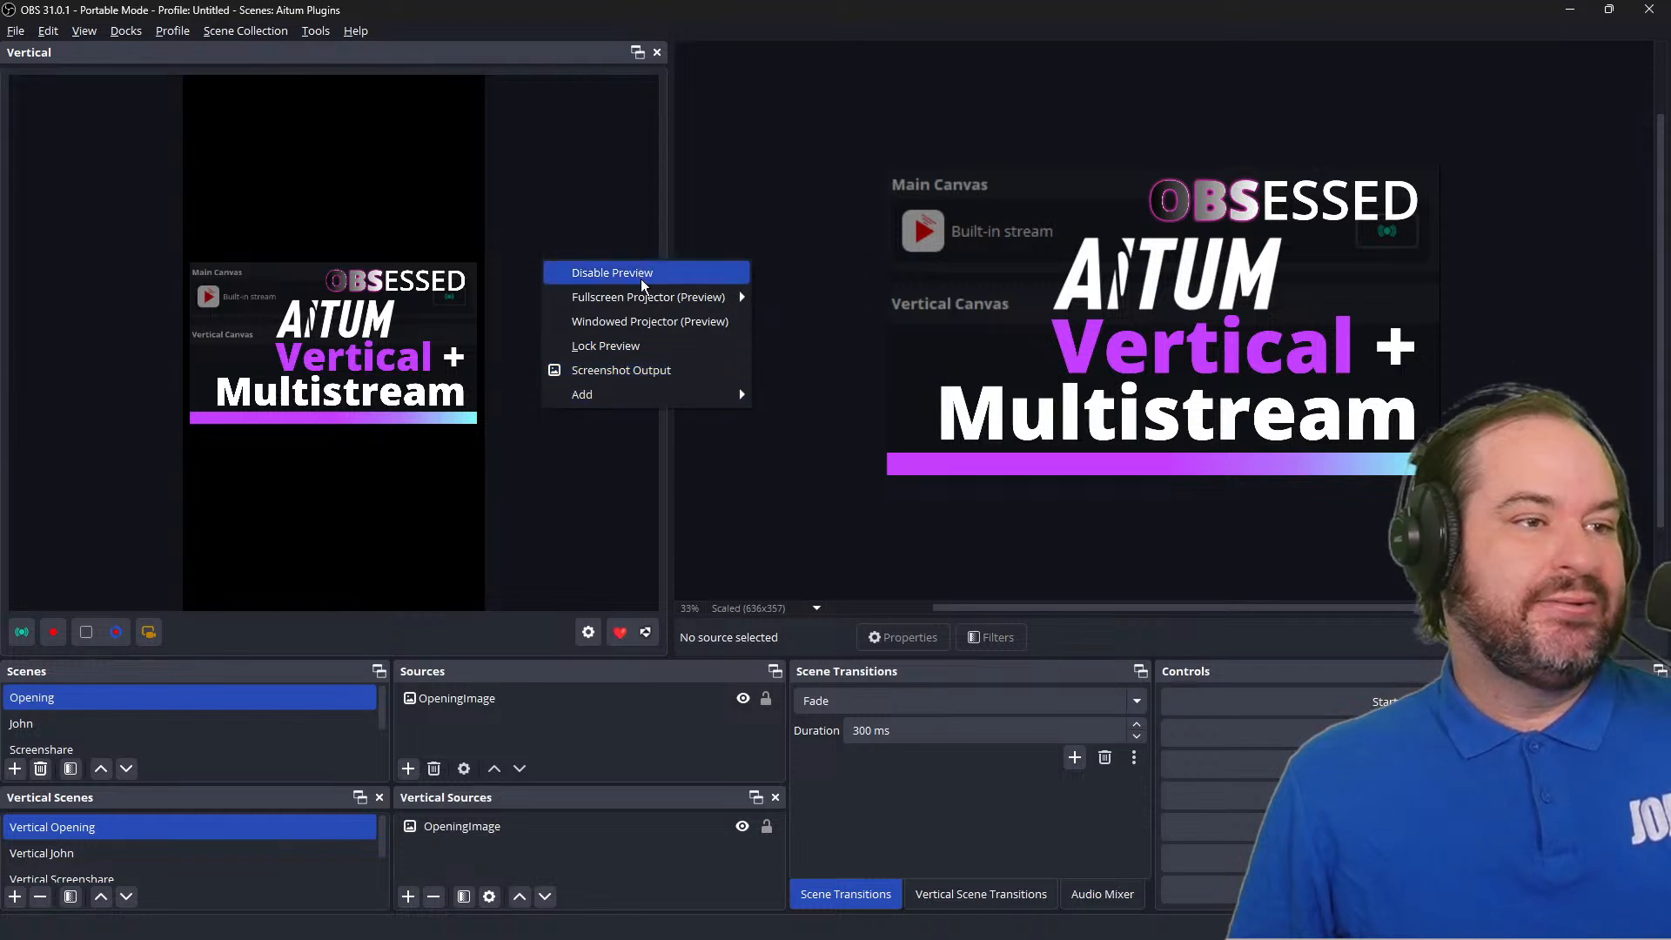
{"action": "left_click", "coordinate": [606, 520]}
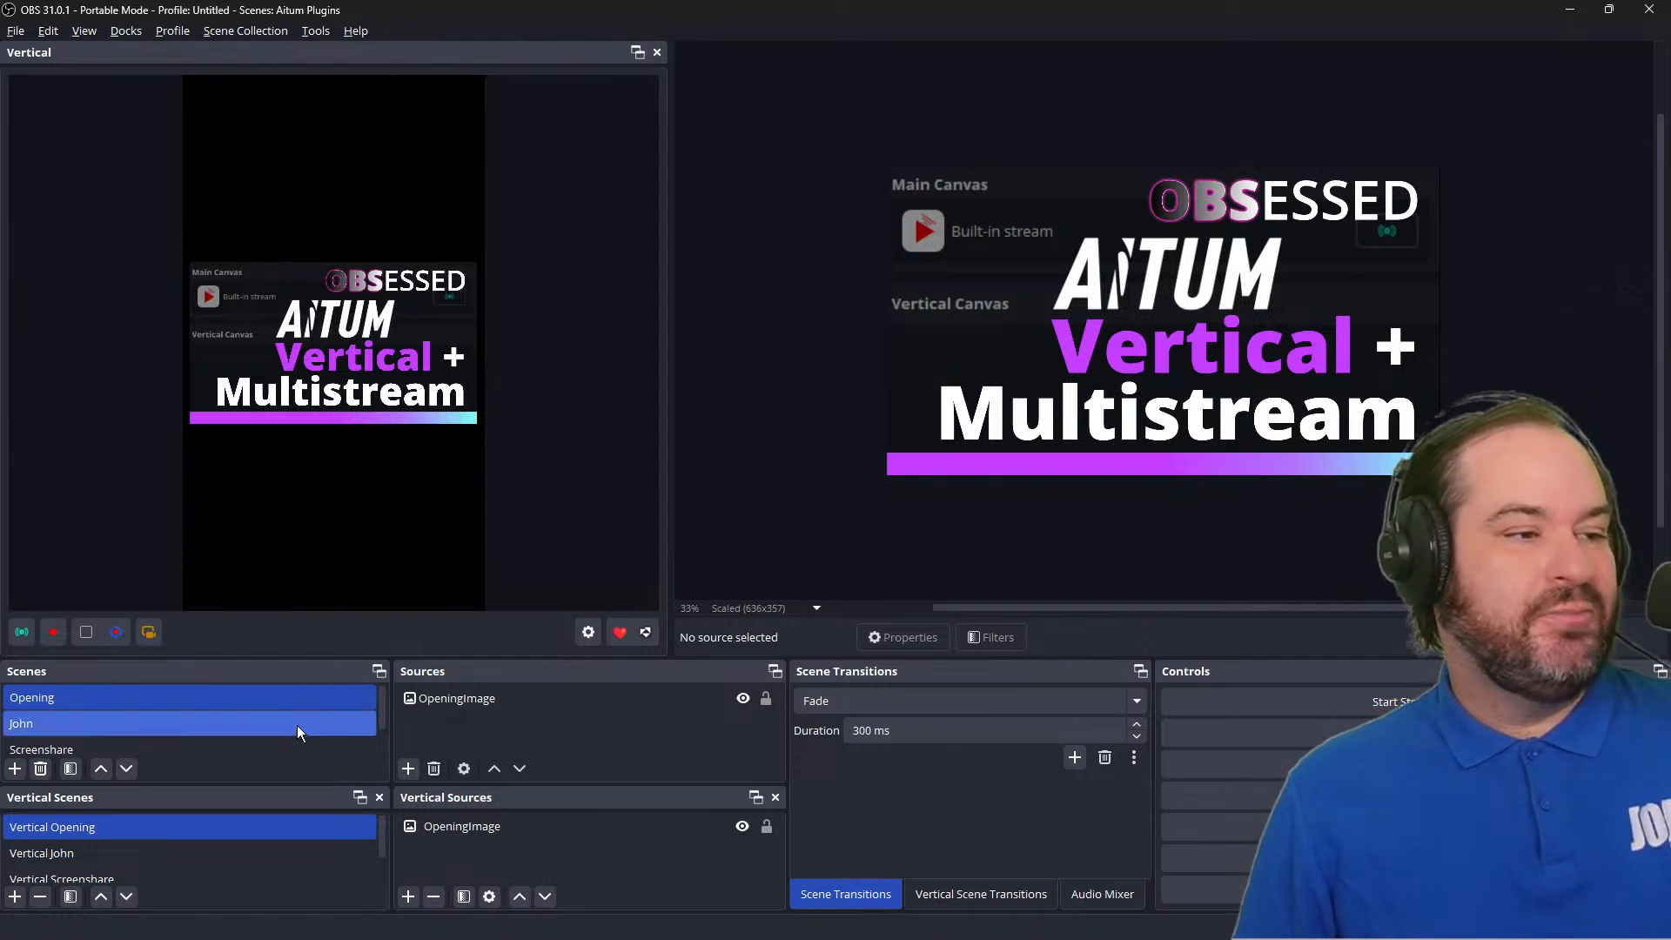
Select the second main scene and its vertical counterpart, and add a new video capture device named "JohnCamera" to the main scene.
{"action": "left_click", "coordinate": [296, 724]}
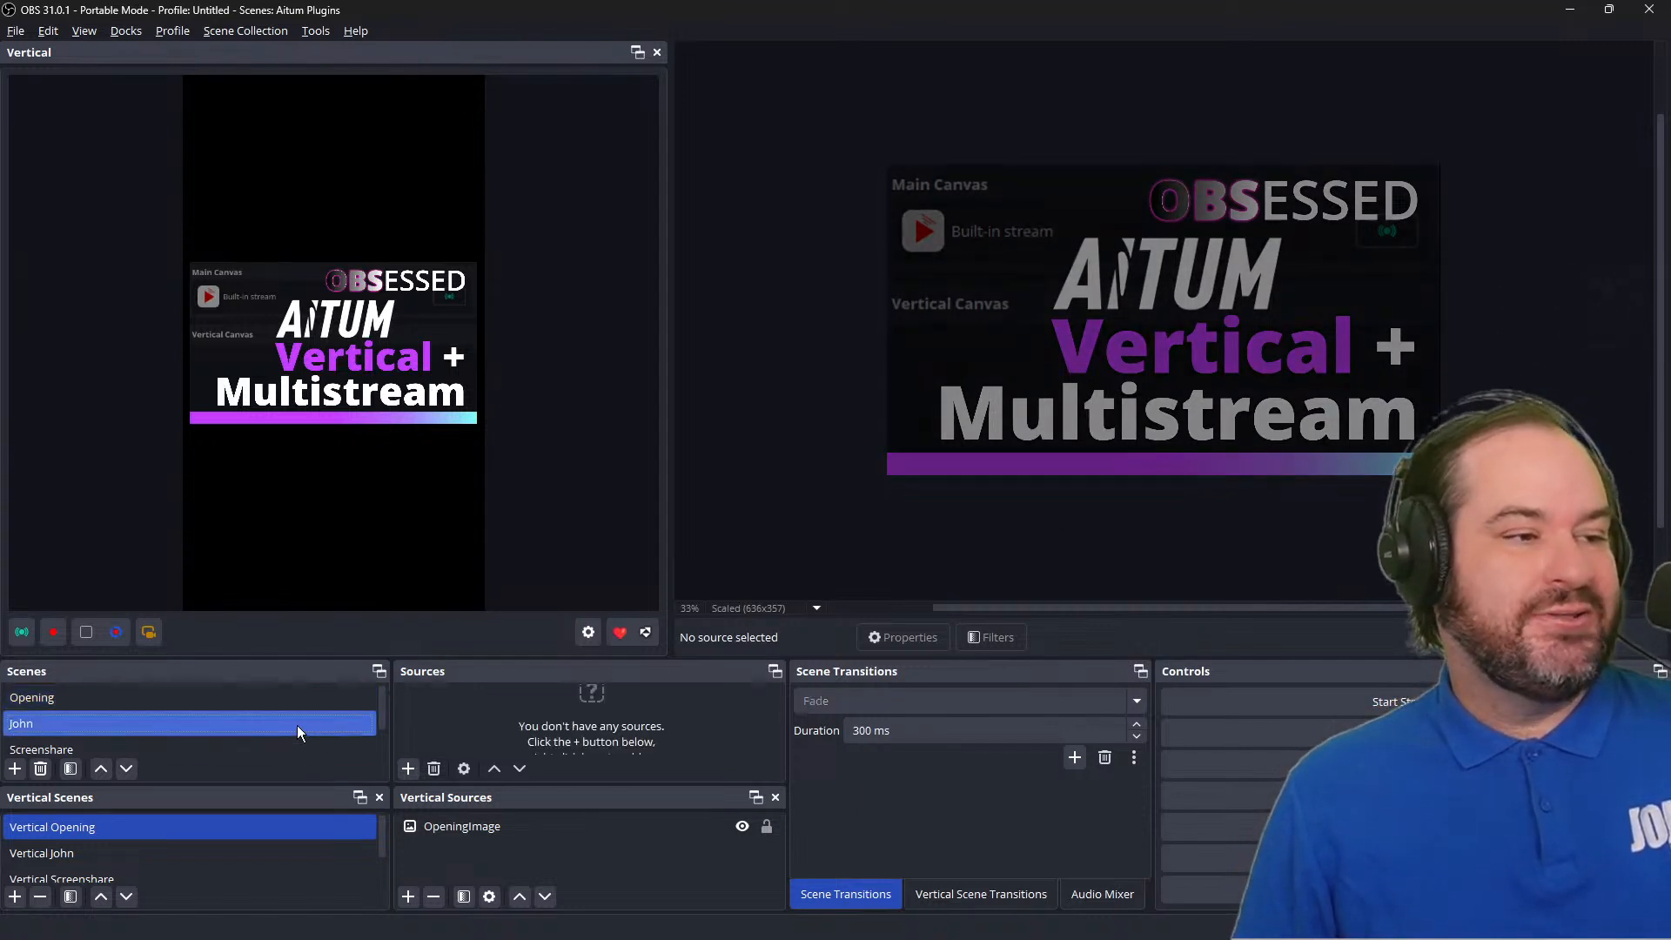
{"action": "left_click", "coordinate": [250, 862]}
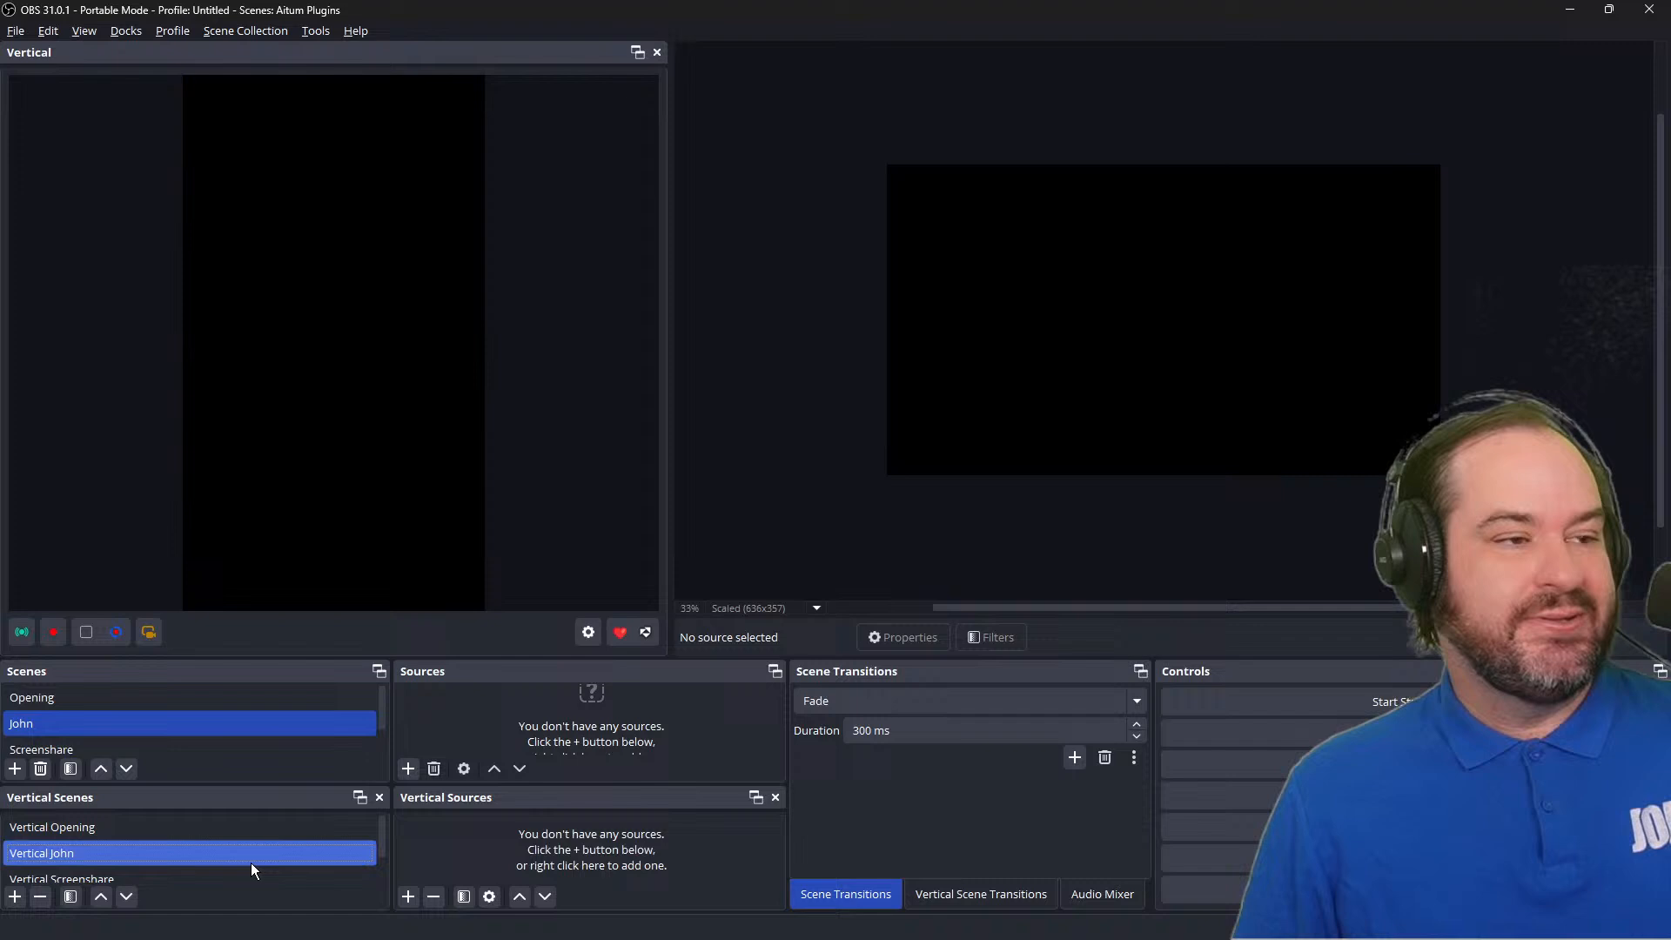
{"action": "left_click", "coordinate": [407, 769]}
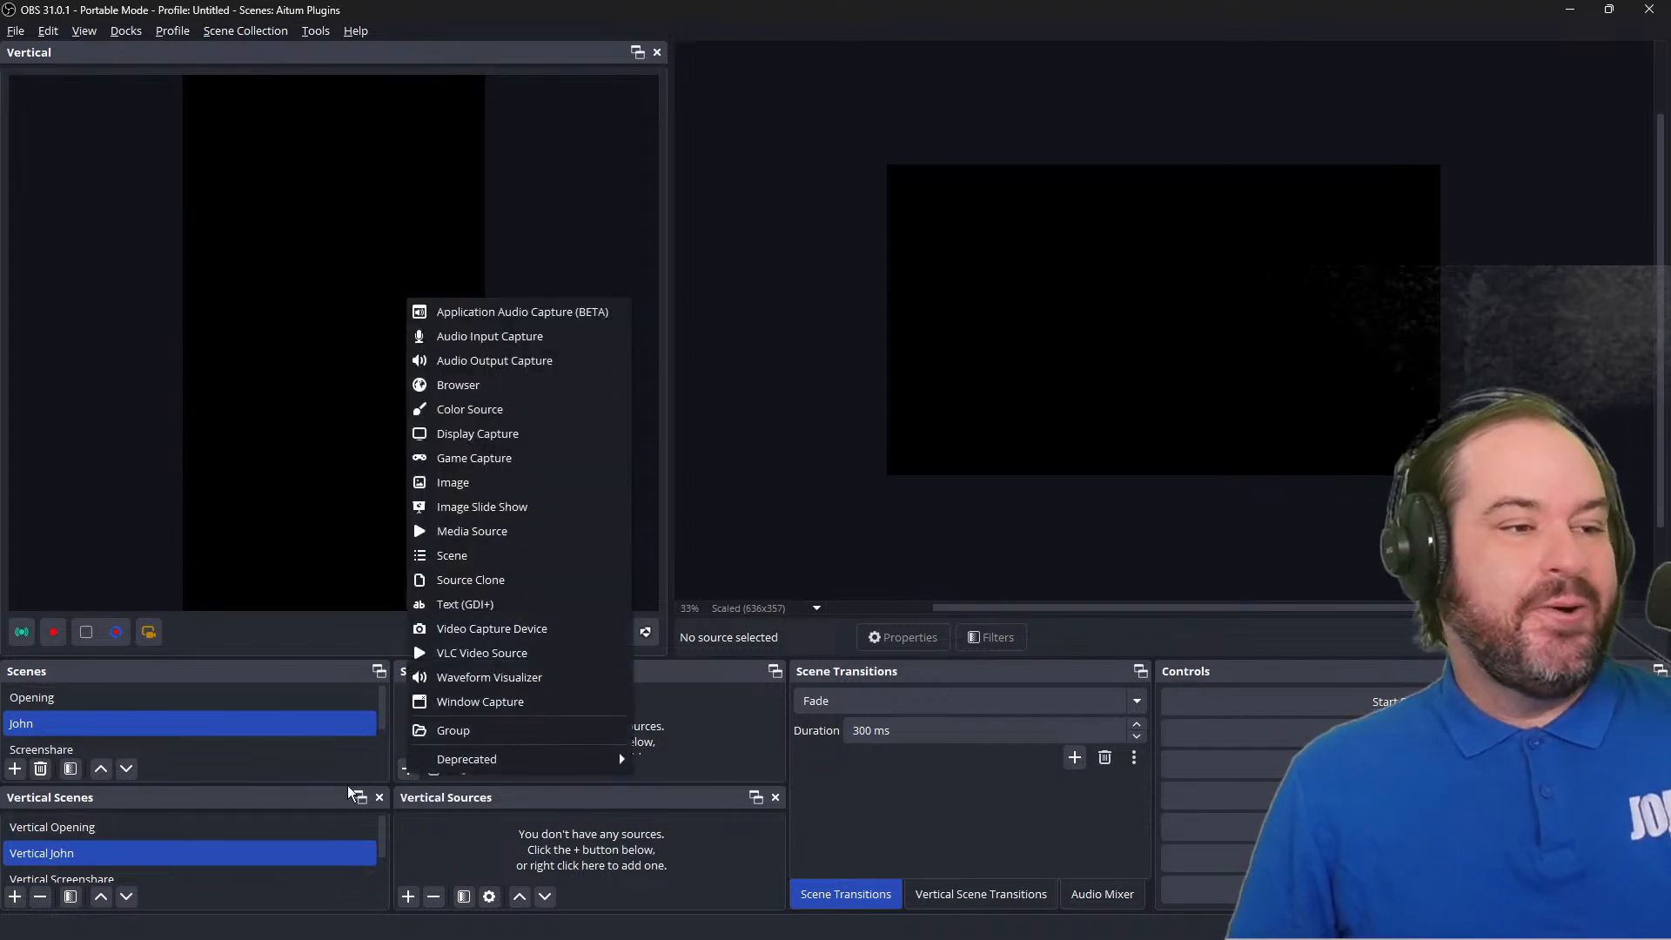
{"action": "left_click", "coordinate": [524, 627]}
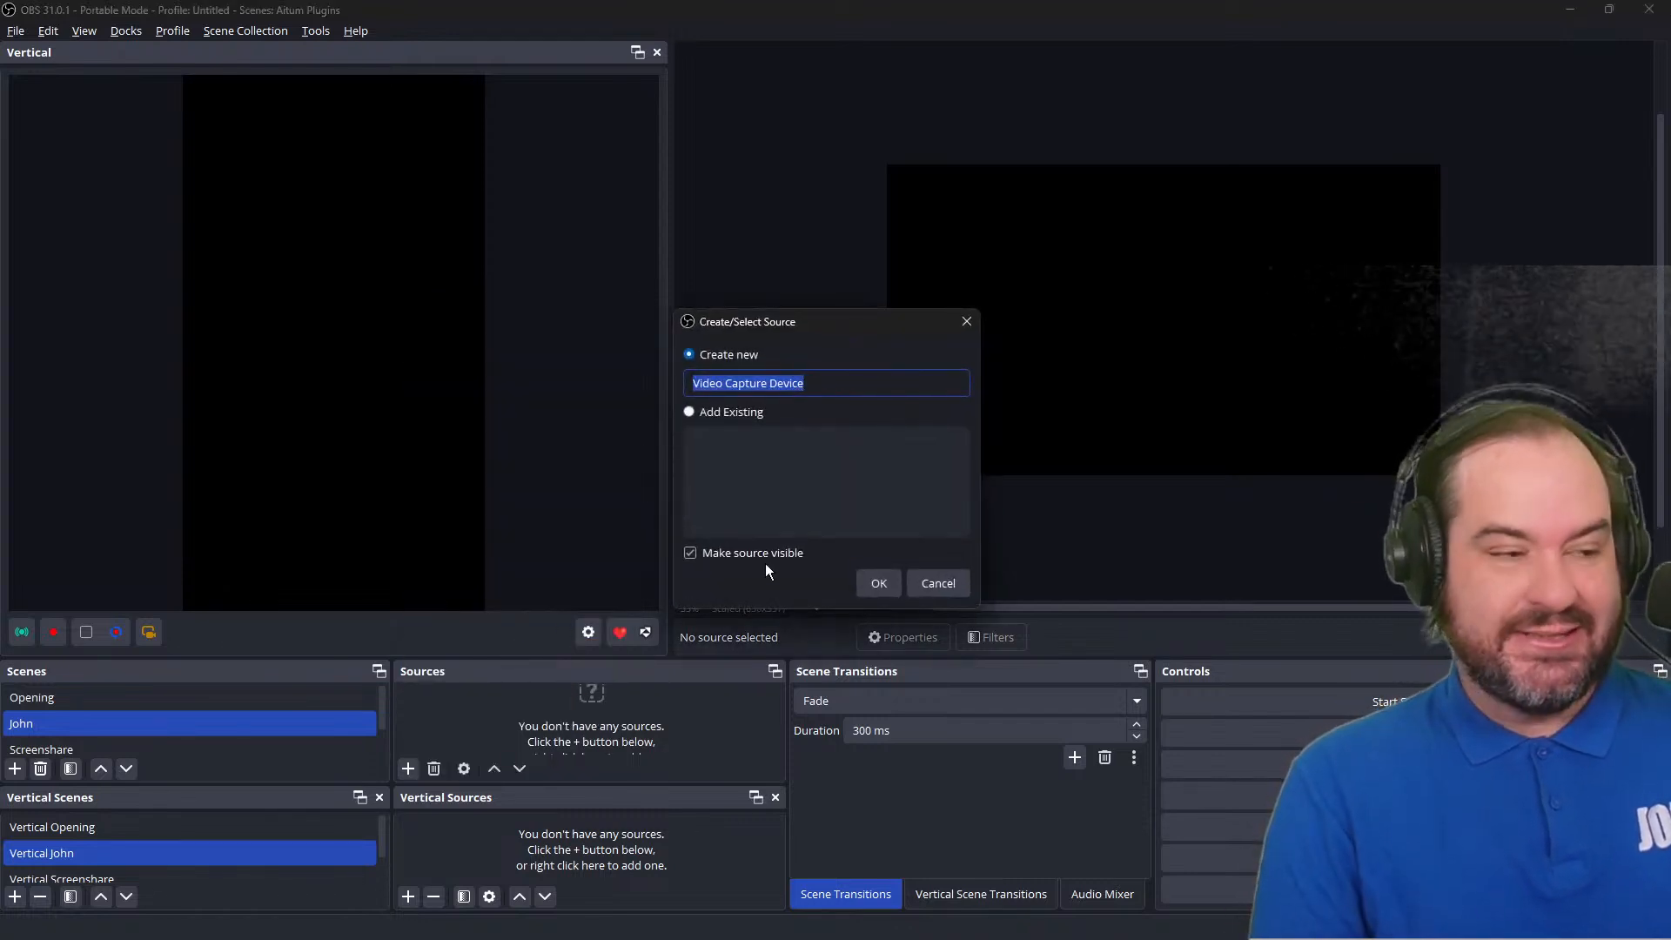
{"action": "type", "text": "JohnCamera"}
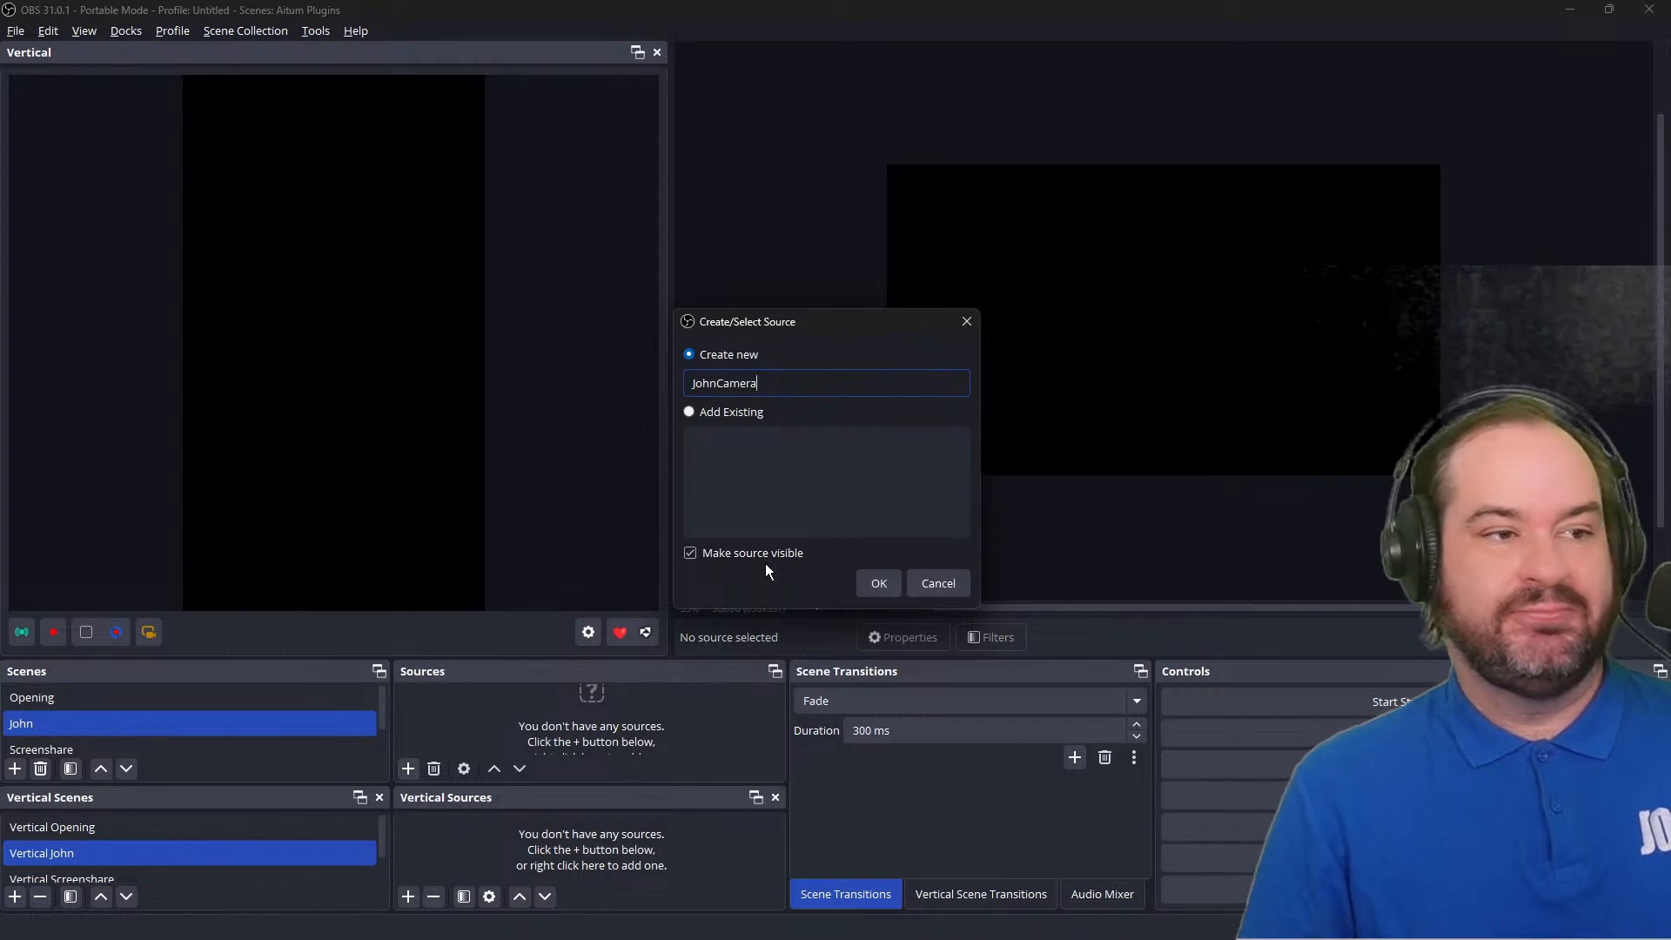
{"action": "left_click", "coordinate": [890, 587]}
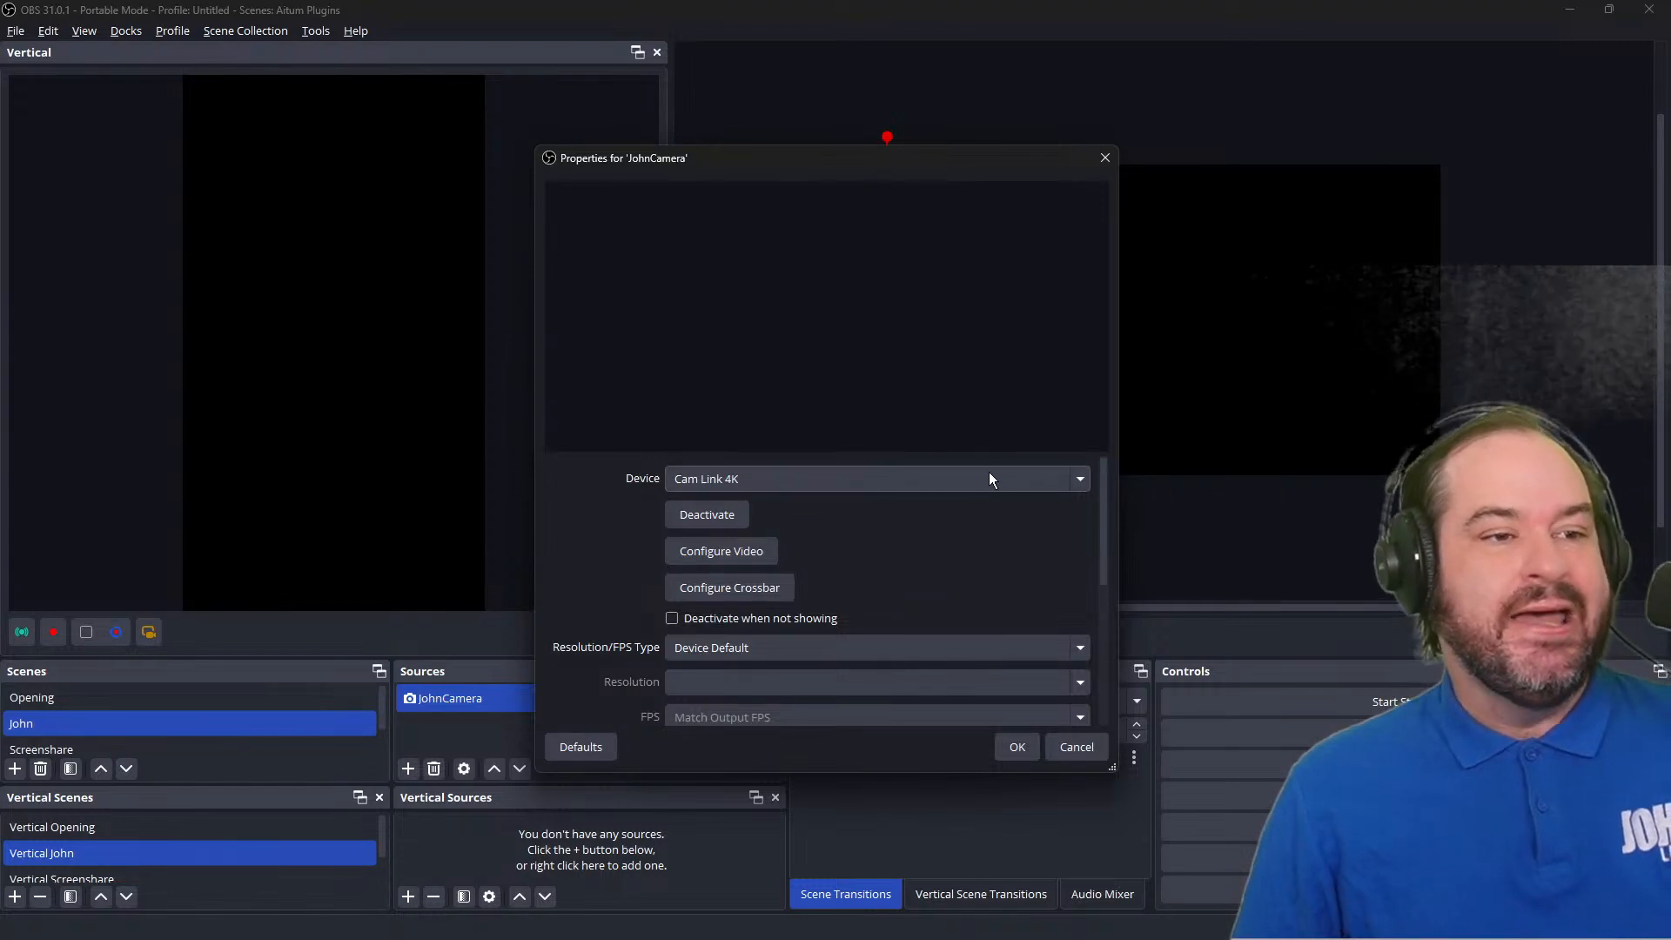
Set JohnCamera's device to OBS Virtual Camera and accept its properties.
{"action": "left_click", "coordinate": [989, 481]}
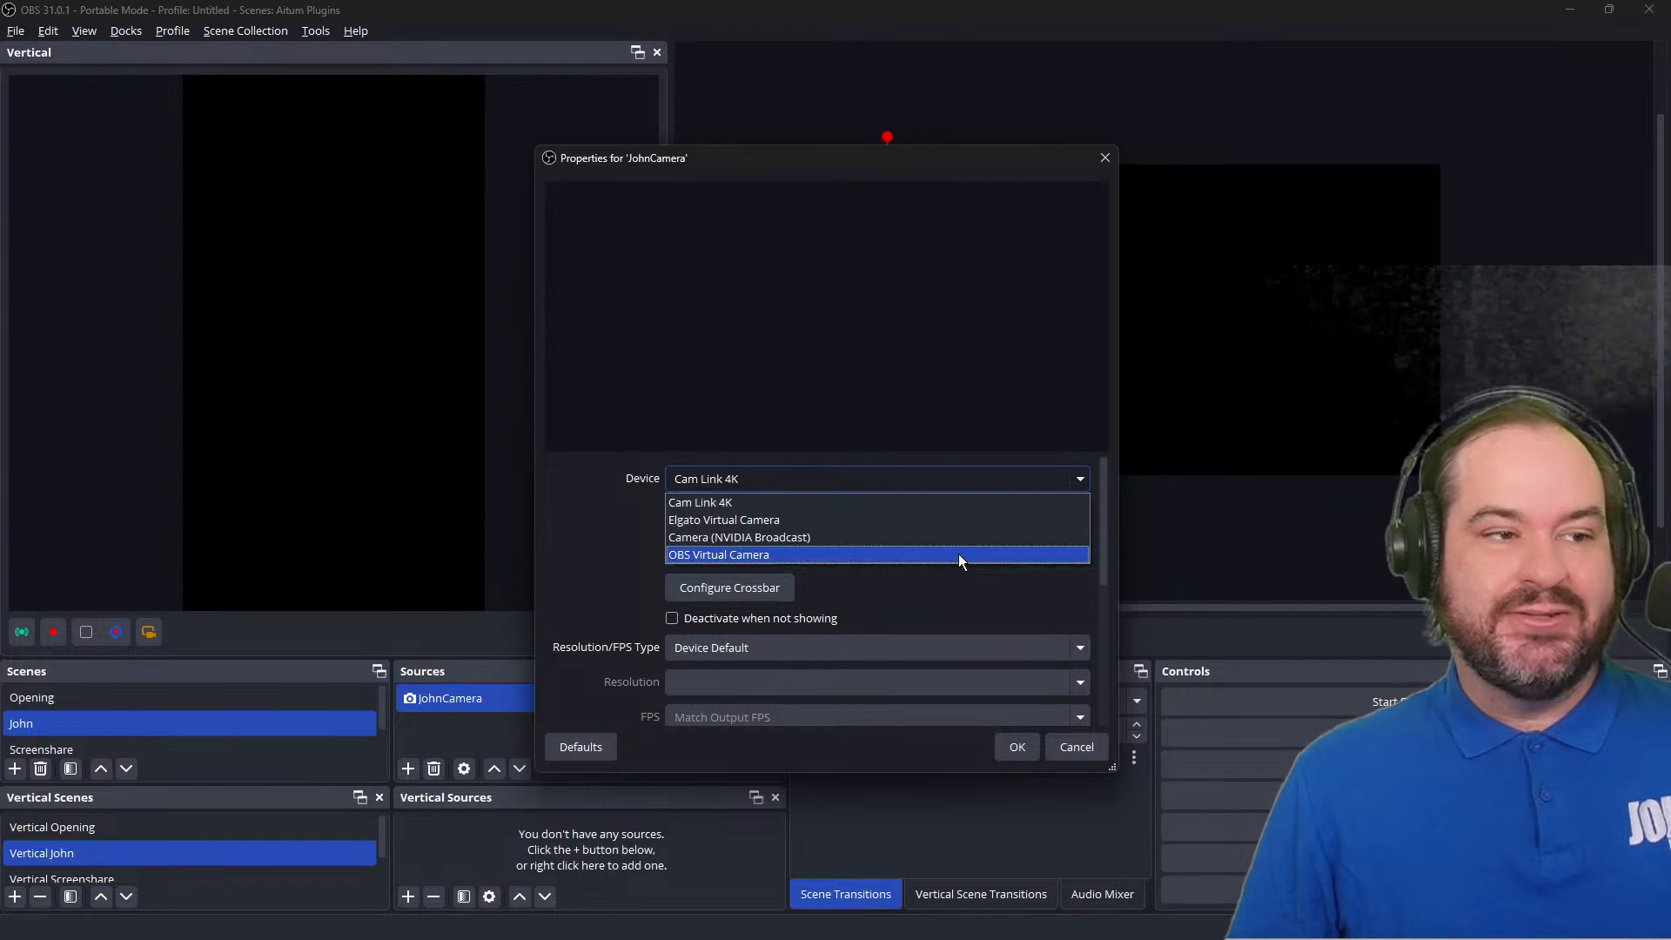
{"action": "left_click", "coordinate": [958, 553]}
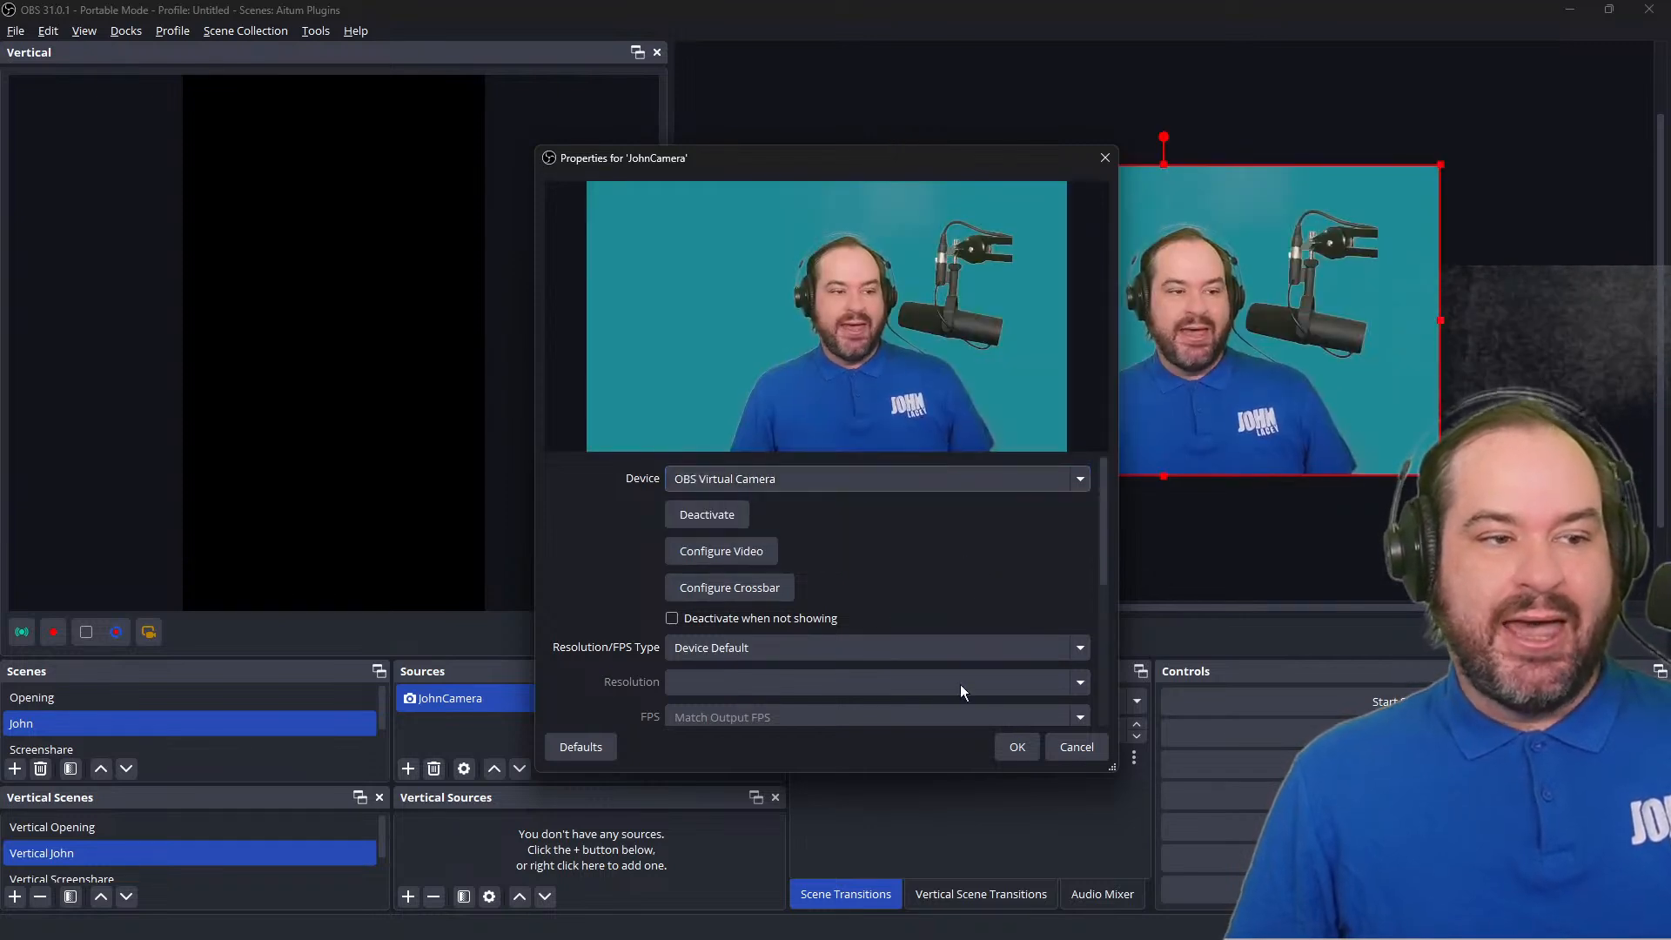
{"action": "left_click", "coordinate": [1018, 746]}
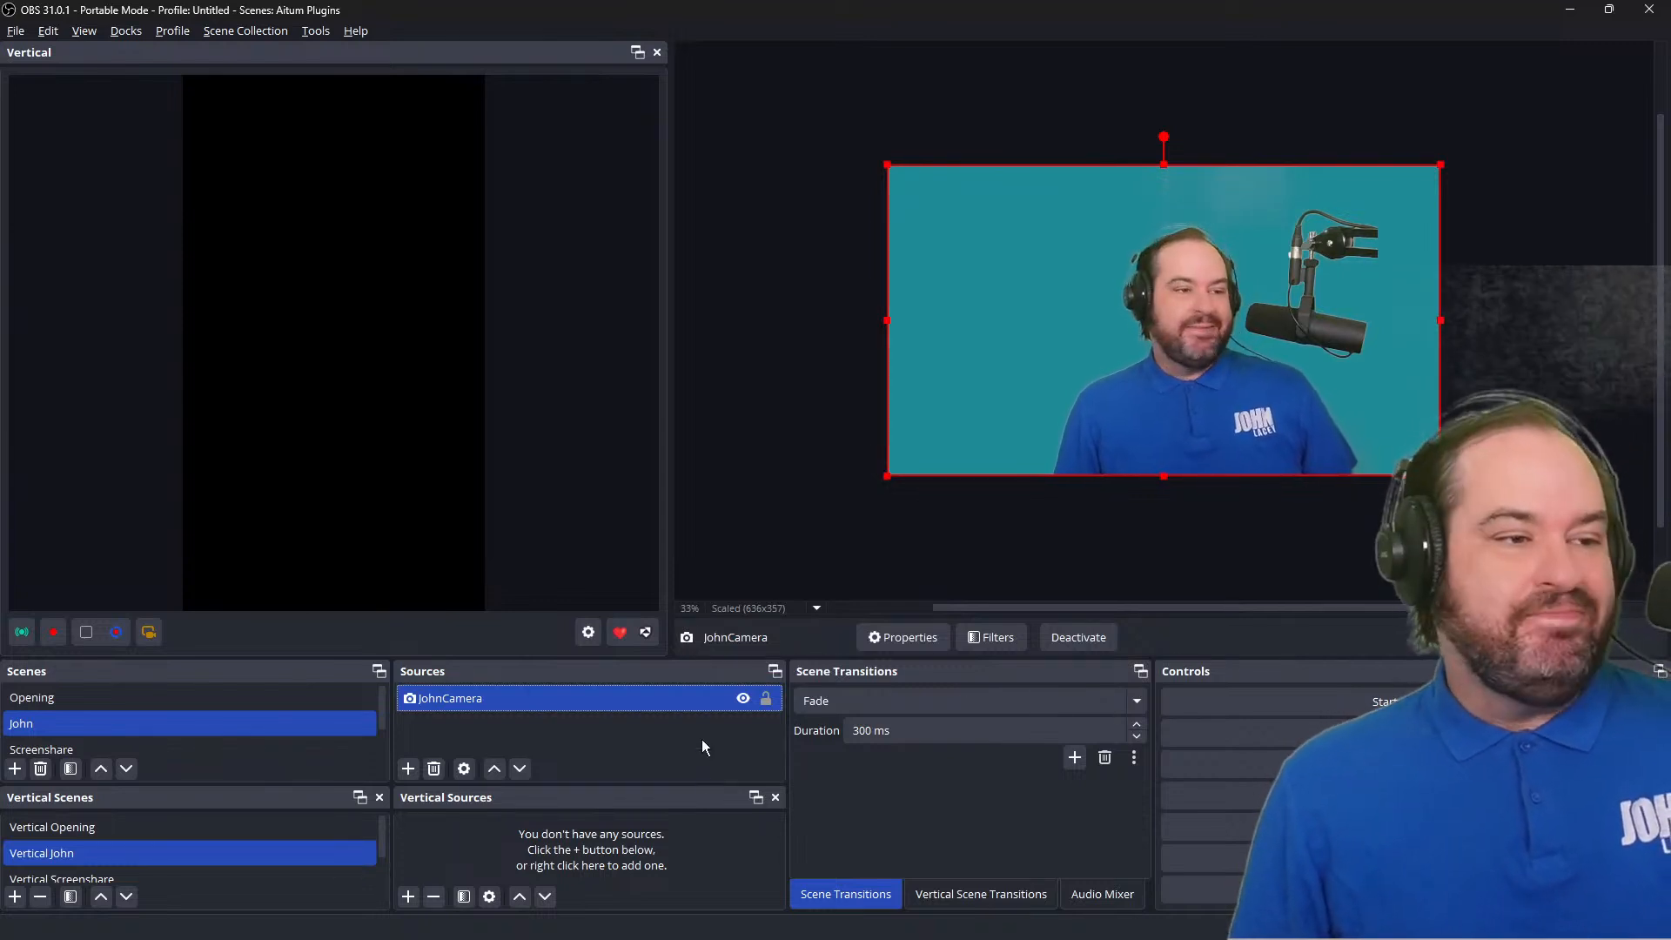
Add the existing JohnCamera video capture device to the selected vertical scene.
{"action": "left_click", "coordinate": [407, 896]}
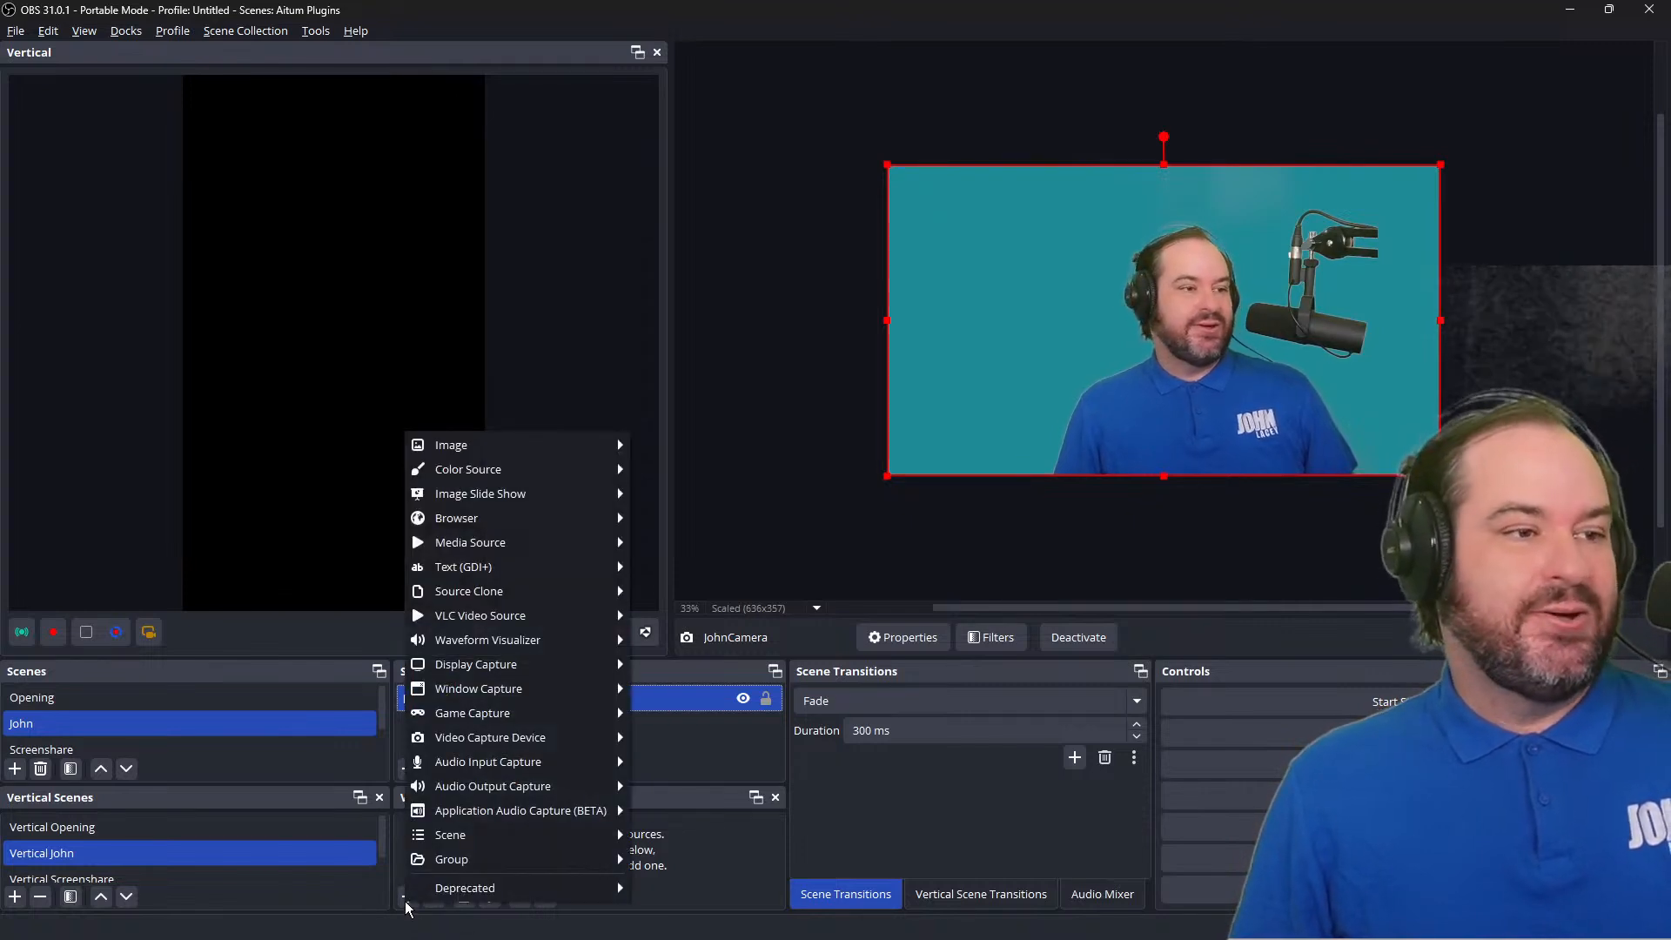
{"action": "mouse_move", "coordinate": [565, 737]}
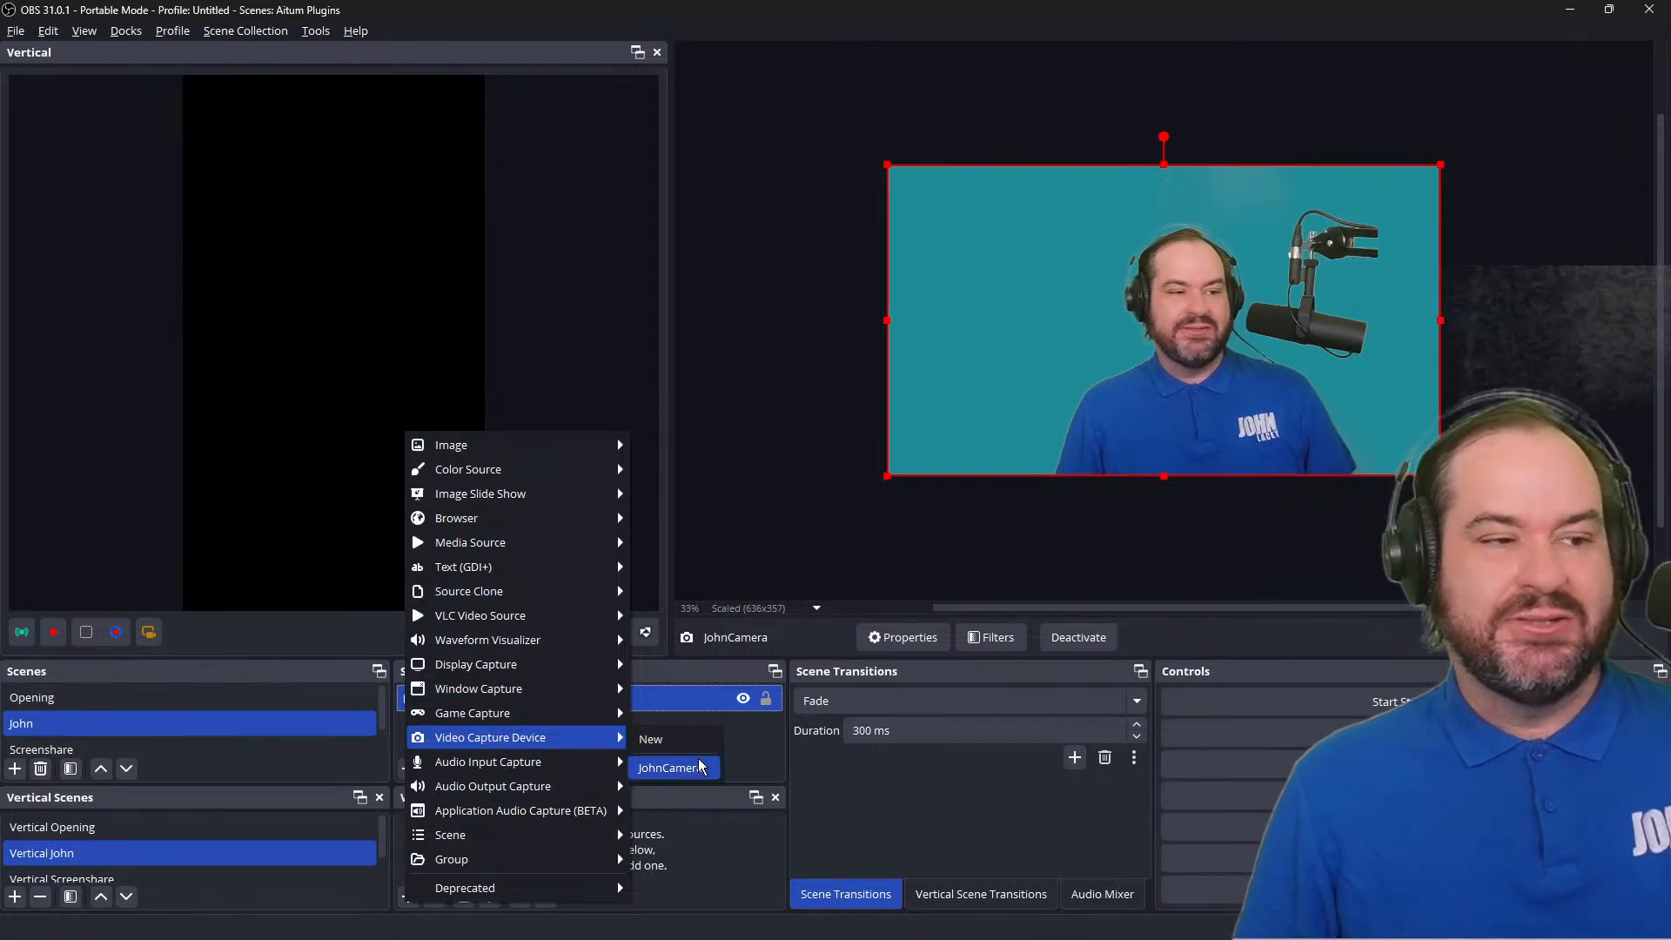
{"action": "left_click", "coordinate": [670, 767]}
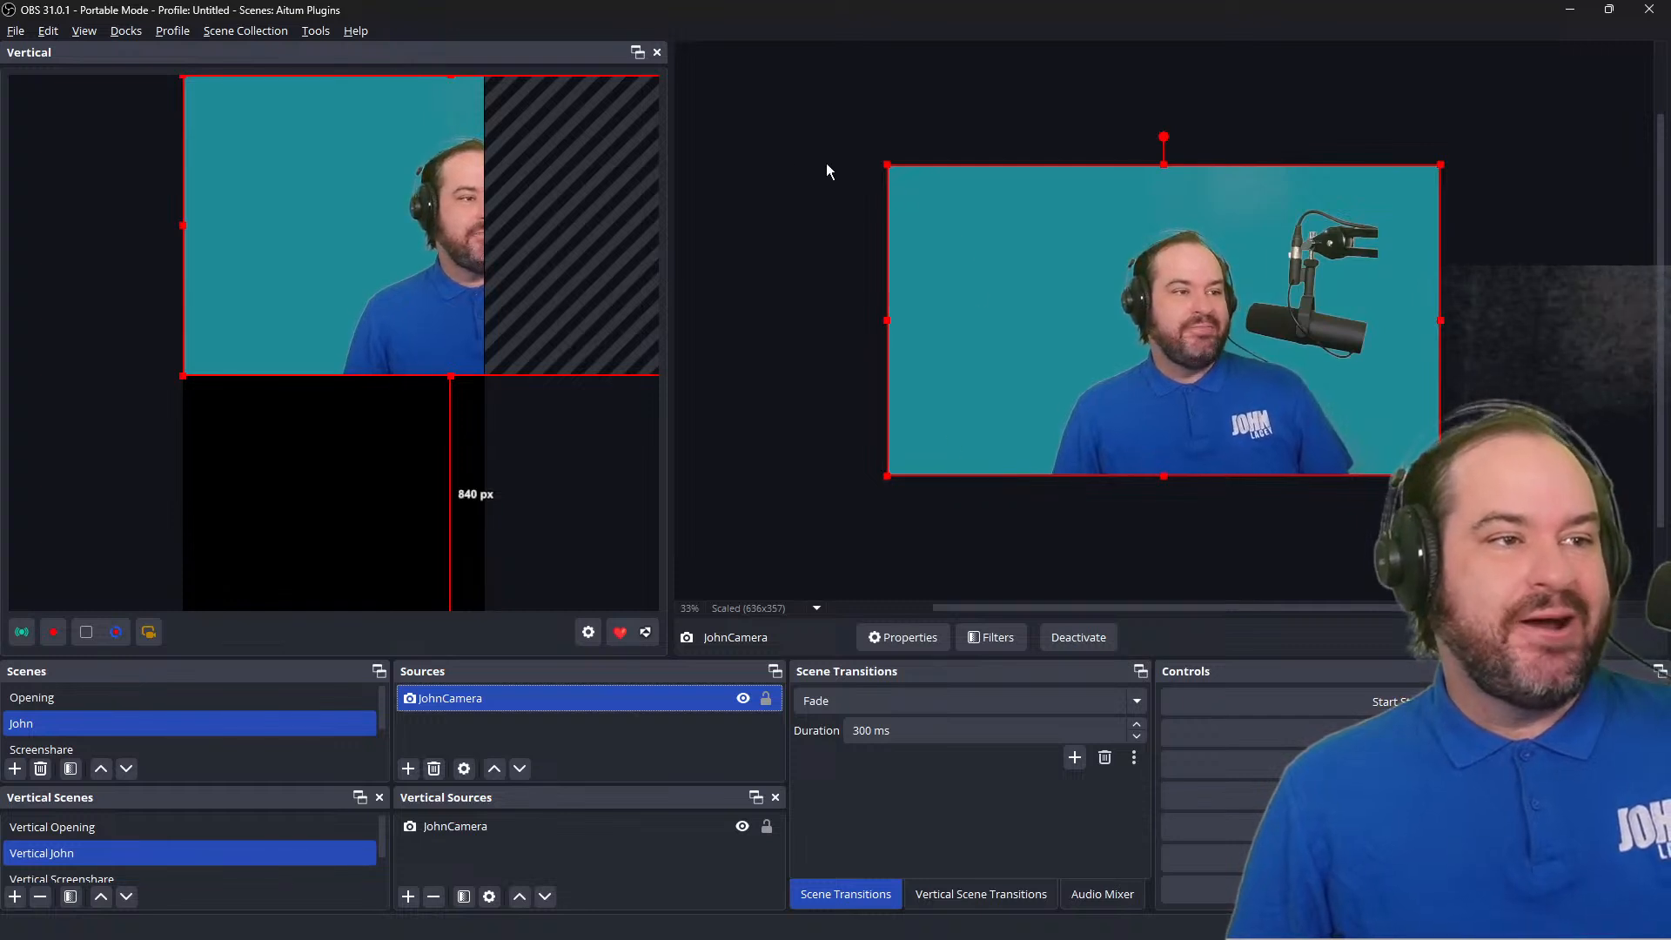
Enlarge JohnCamera in the vertical canvas and center the presenter, aligned to the canvas top with about 427 px free below.
{"action": "left_click_drag", "start_coordinate": [566, 271], "coordinate": [447, 306]}
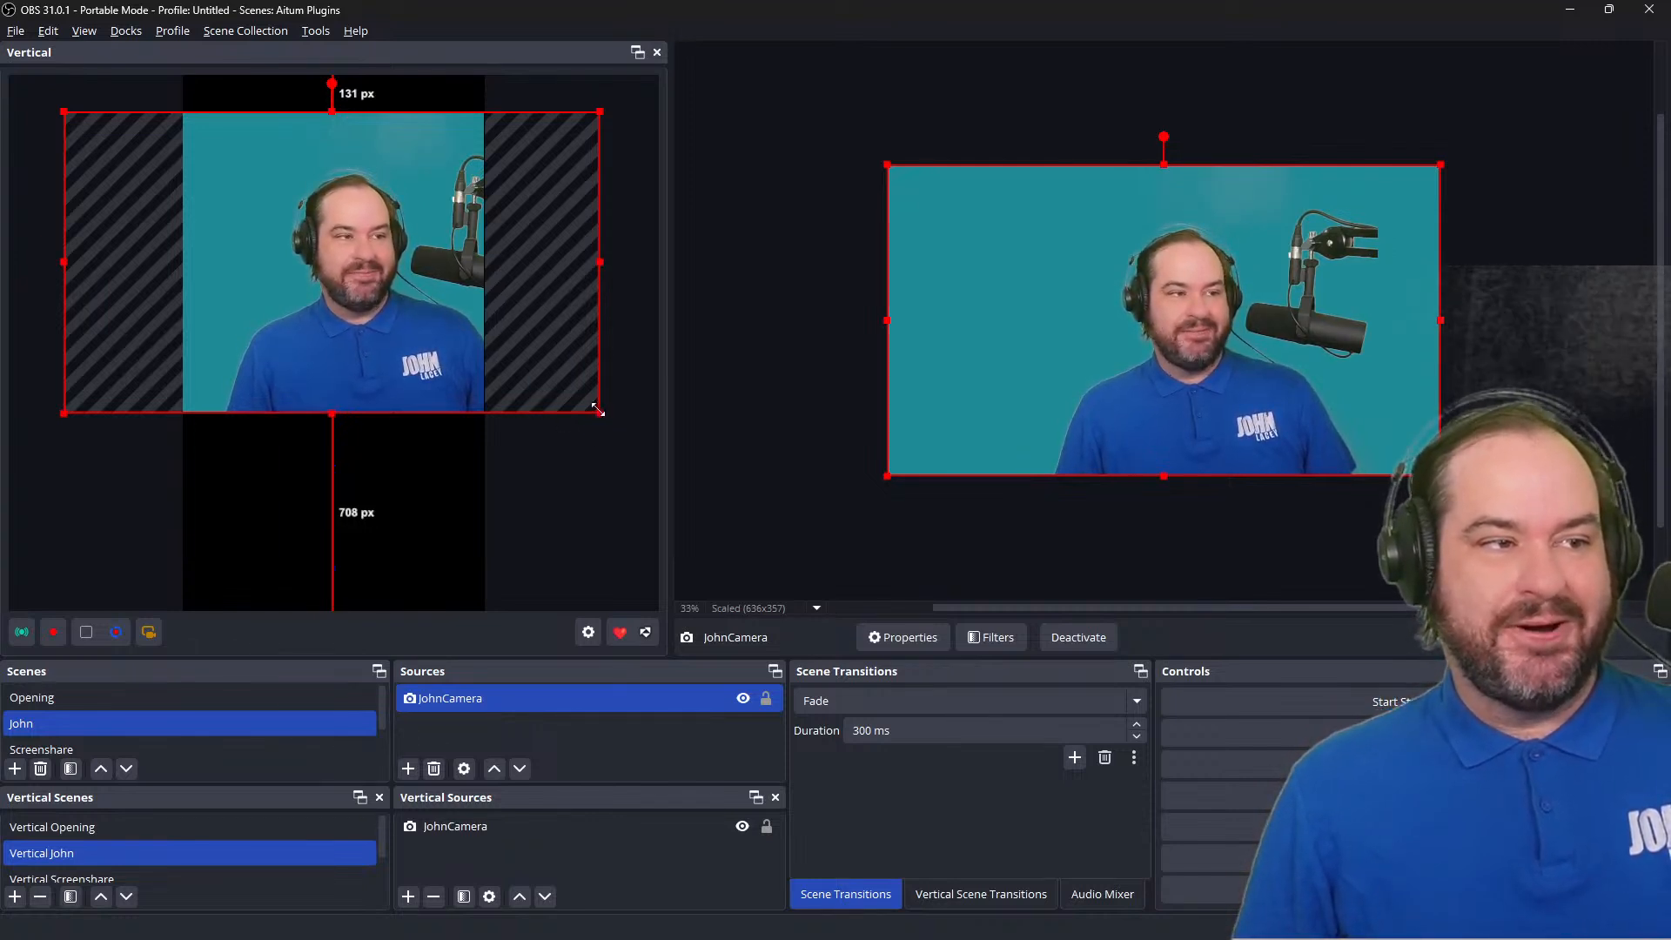
{"action": "left_click_drag", "start_coordinate": [597, 409], "coordinate": [743, 525]}
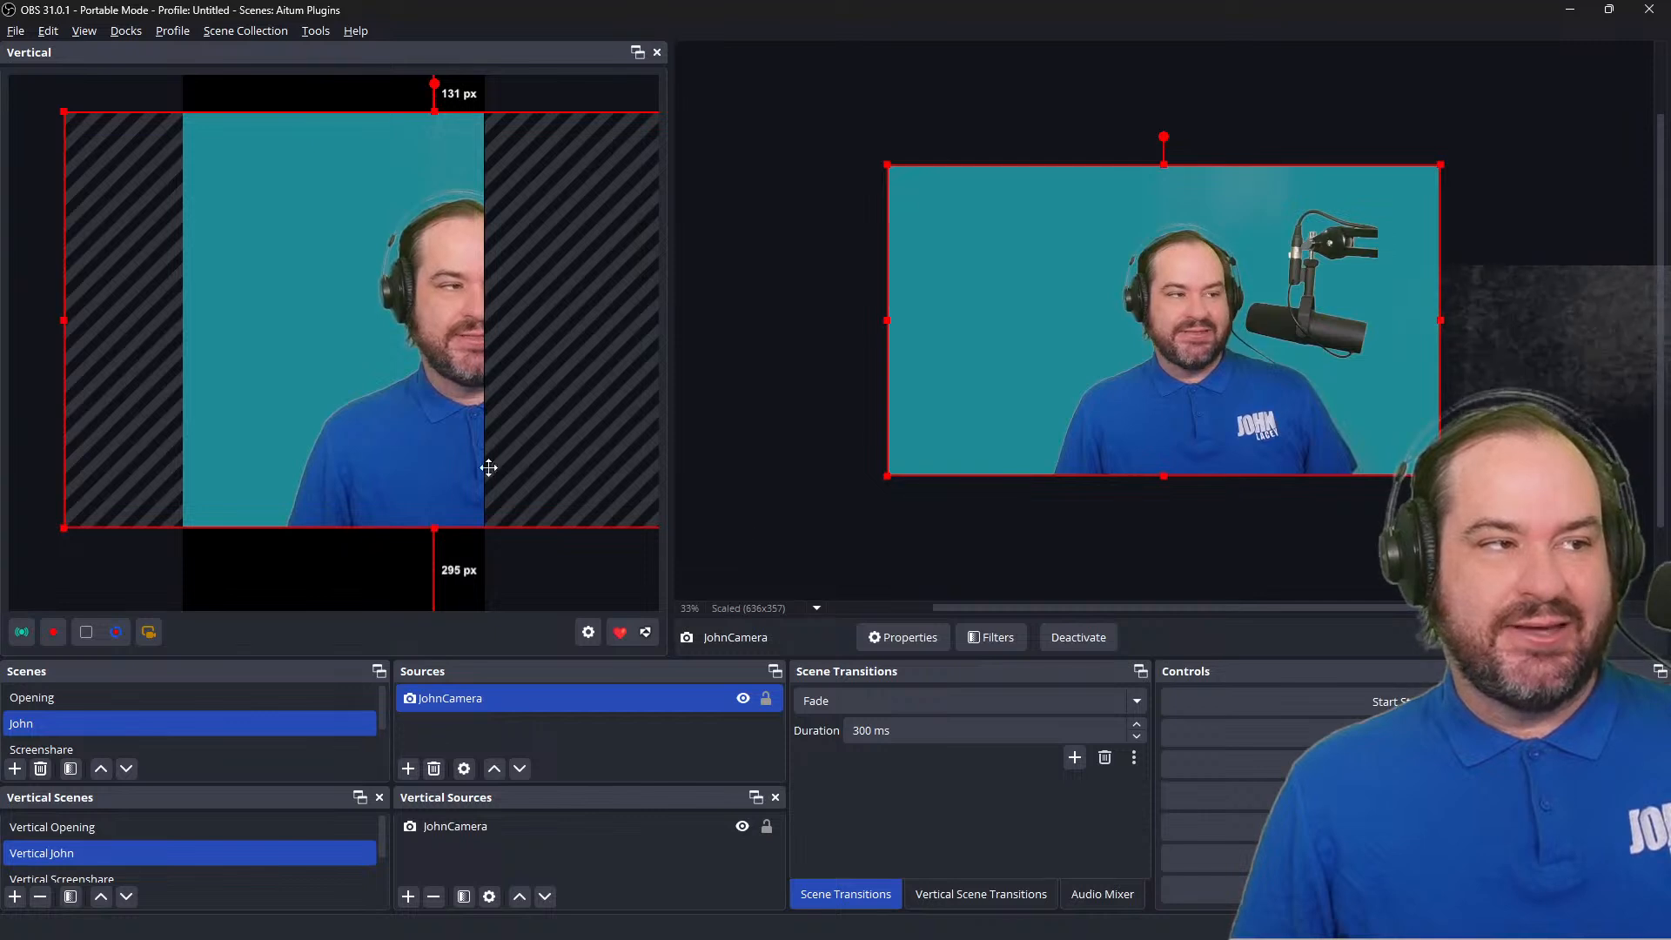
{"action": "left_click_drag", "start_coordinate": [488, 467], "coordinate": [357, 433]}
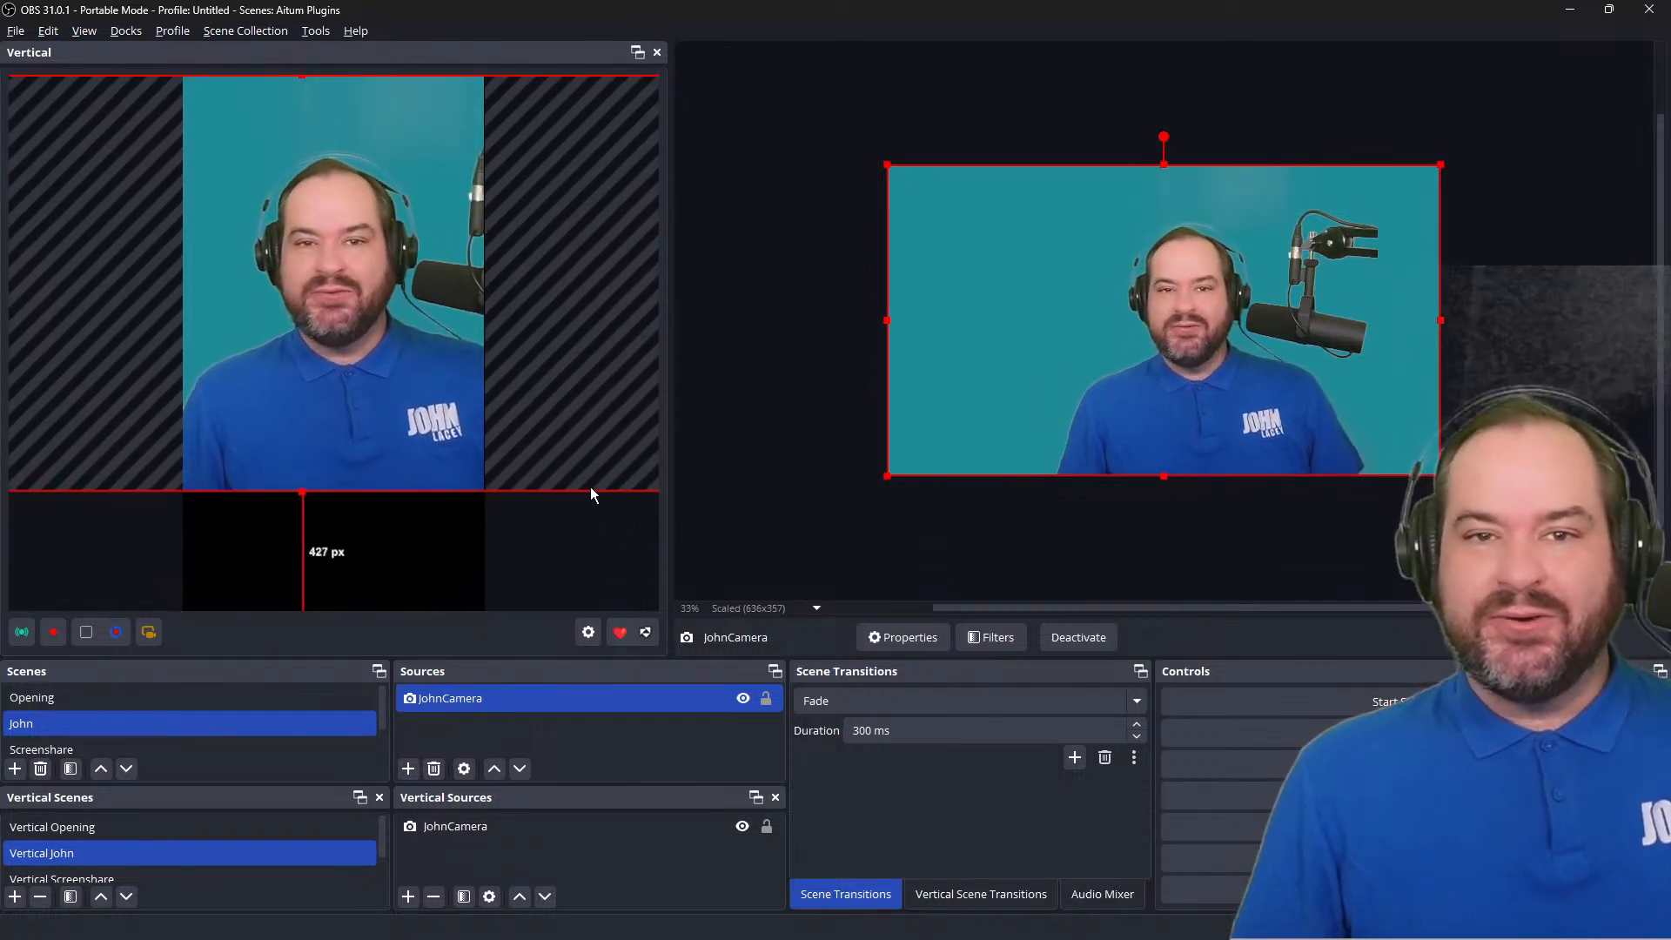
{"action": "left_click", "coordinate": [613, 559]}
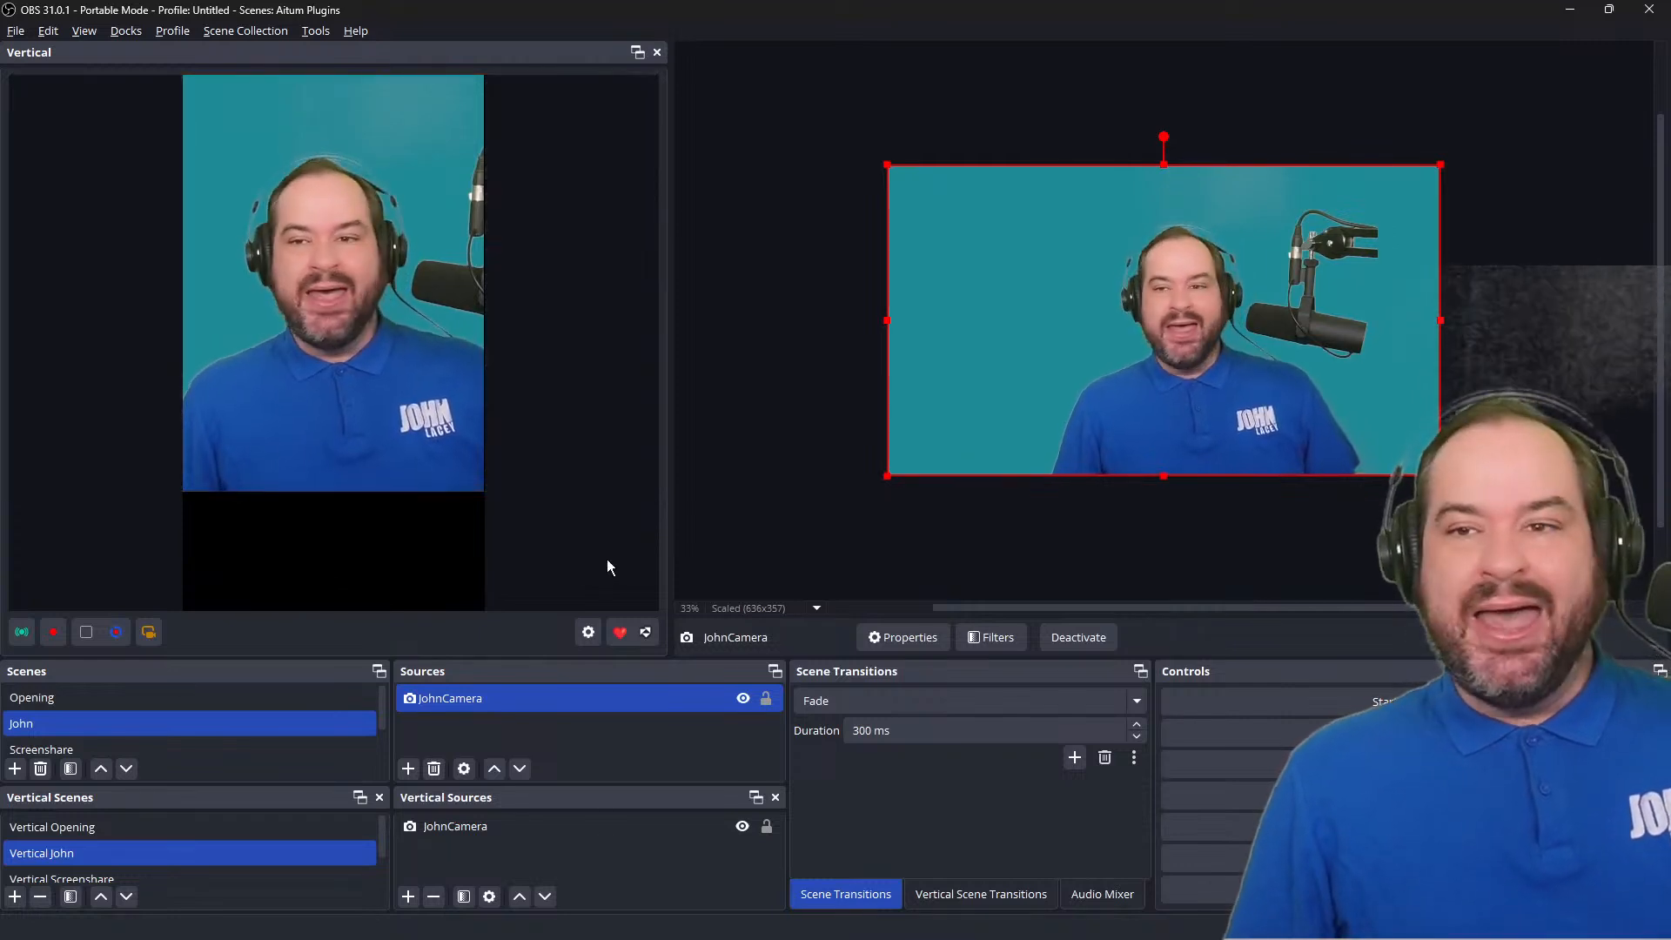
{"action": "left_click", "coordinate": [489, 383]}
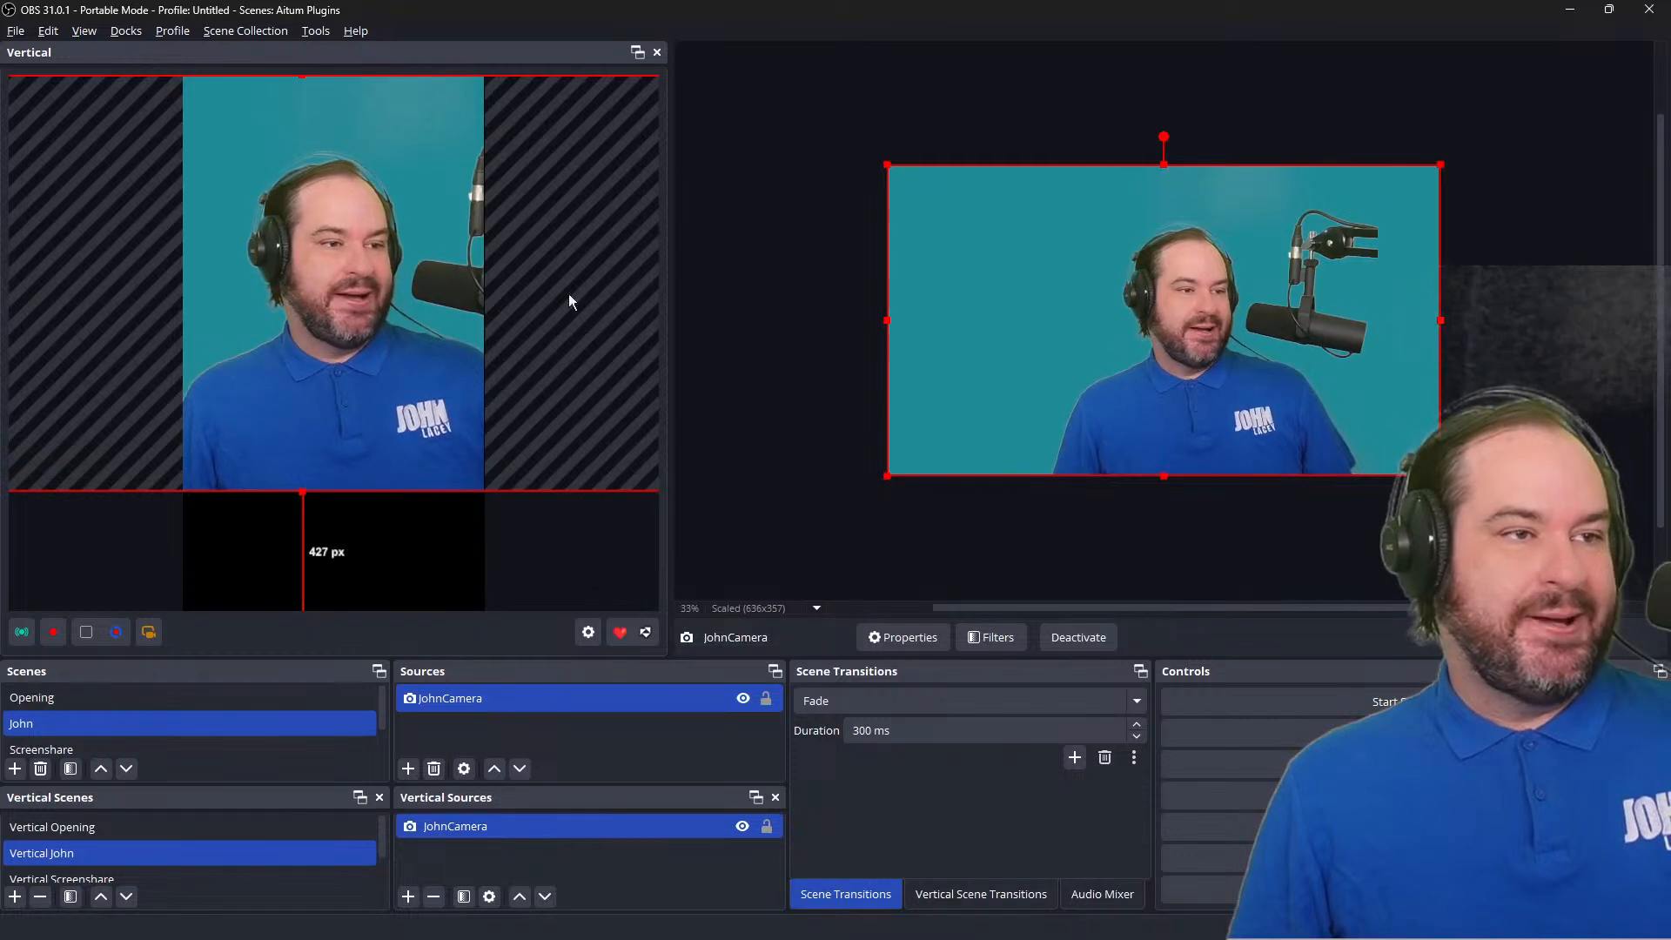
Undock and widen the Vertical preview, and enlarge JohnCamera to fill the full canvas height with the presenter centered.
{"action": "left_click_drag", "start_coordinate": [546, 56], "coordinate": [799, 180]}
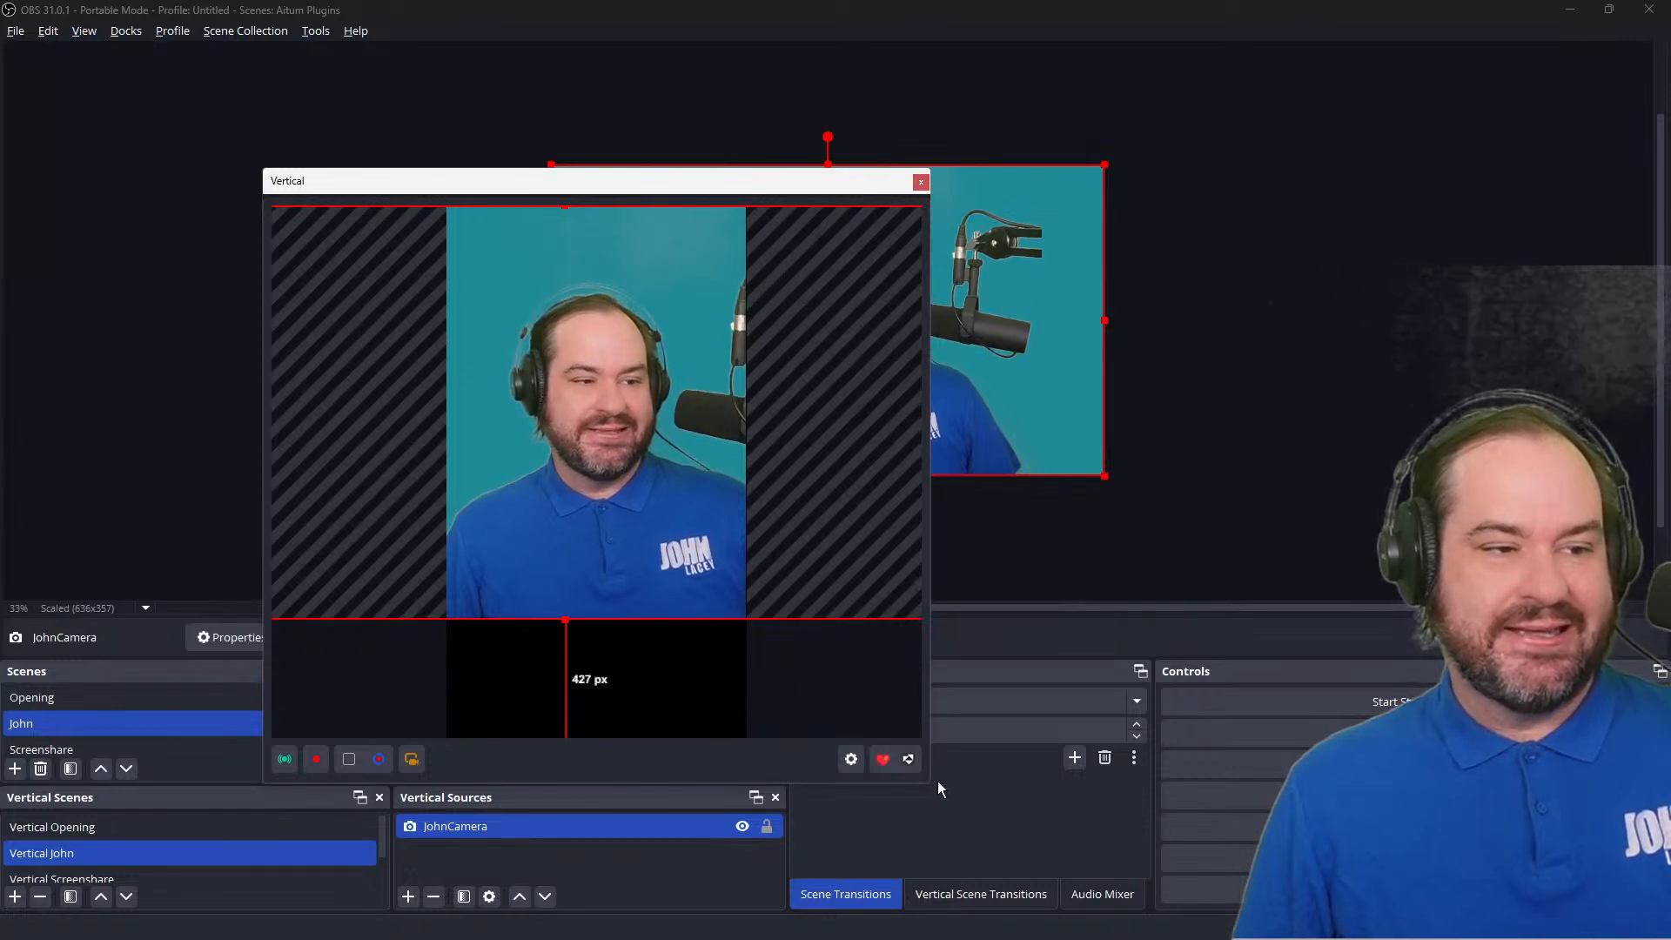
{"action": "left_click_drag", "start_coordinate": [927, 781], "coordinate": [1623, 780]}
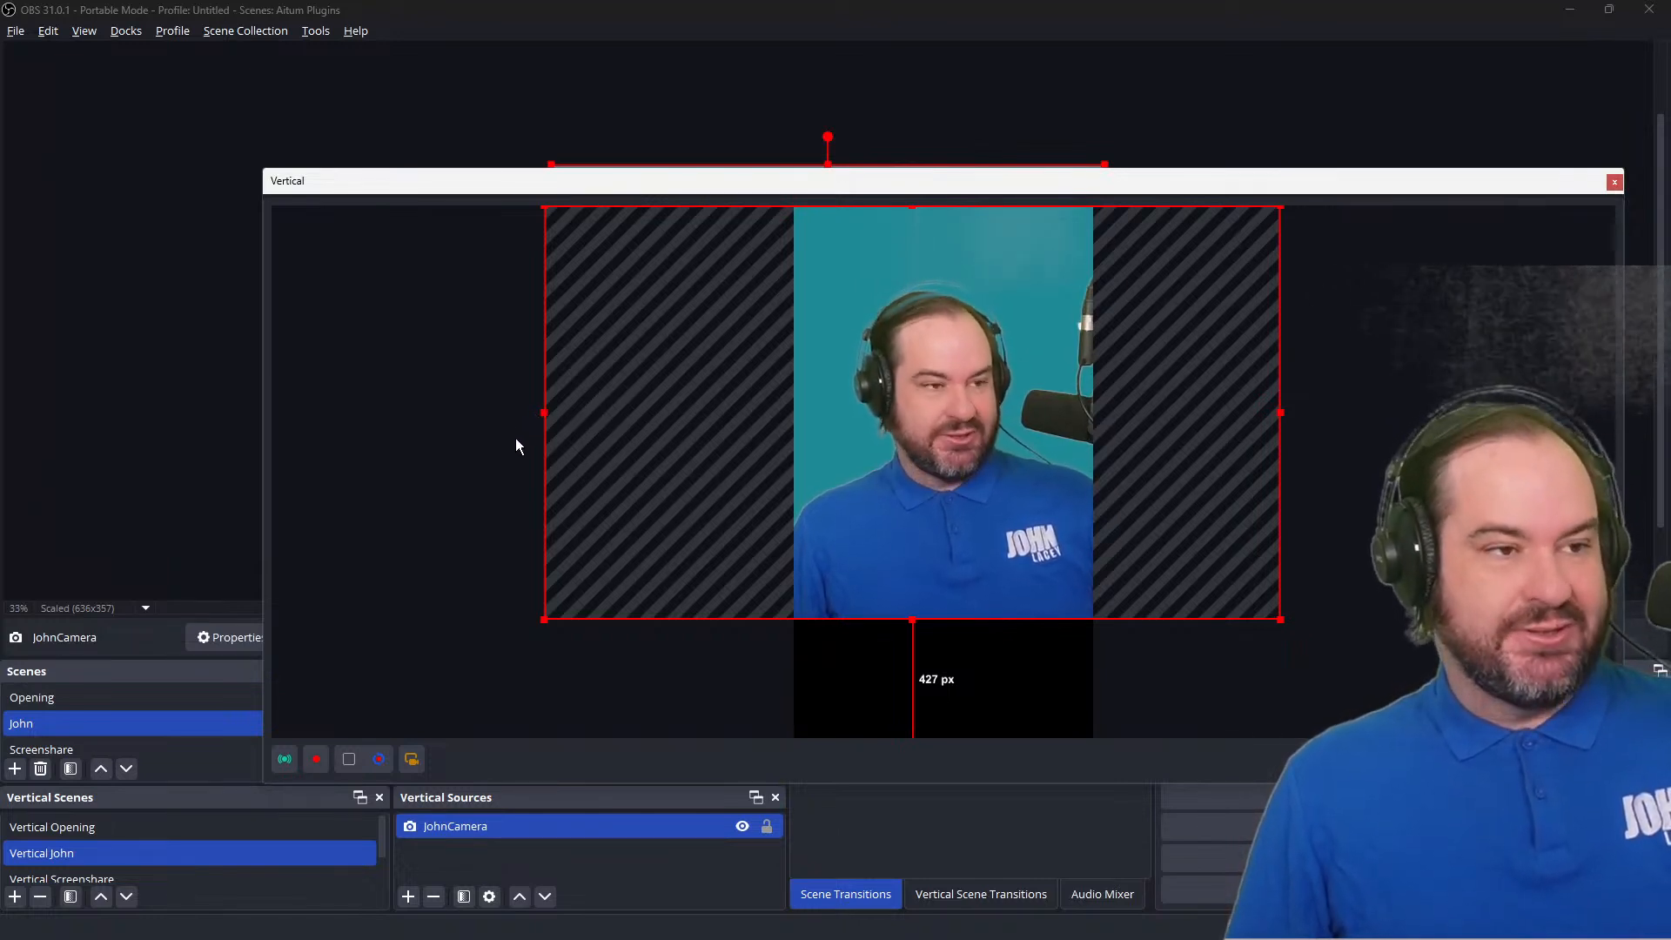
{"action": "left_click_drag", "start_coordinate": [540, 624], "coordinate": [360, 750]}
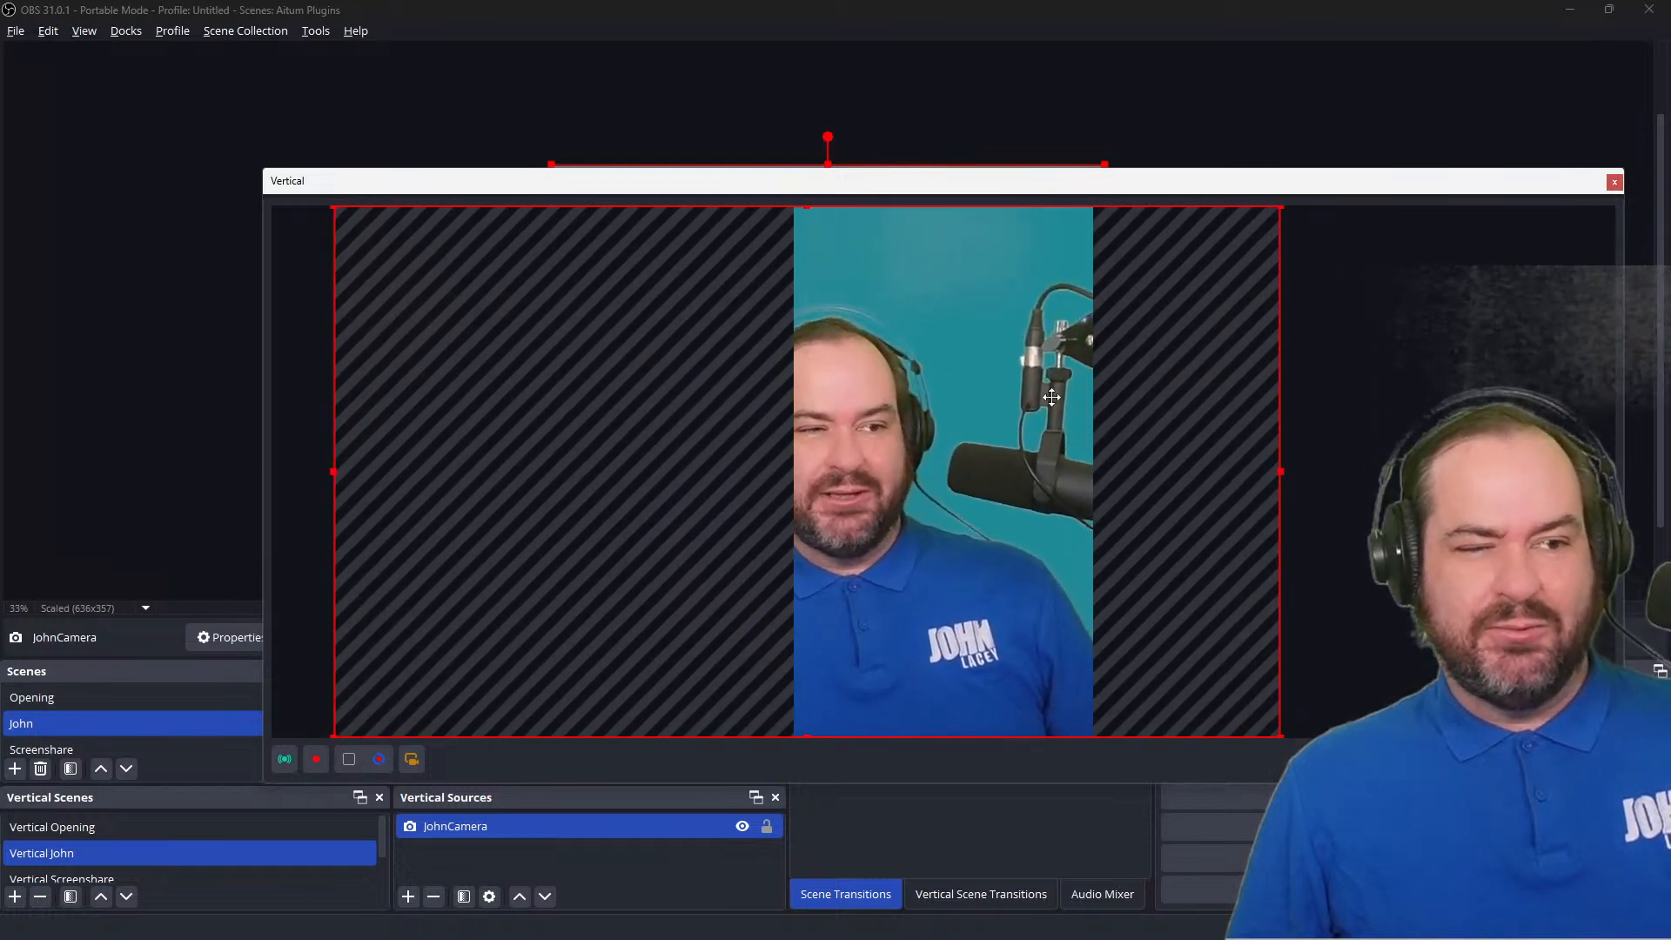
{"action": "left_click_drag", "start_coordinate": [1044, 398], "coordinate": [1134, 398]}
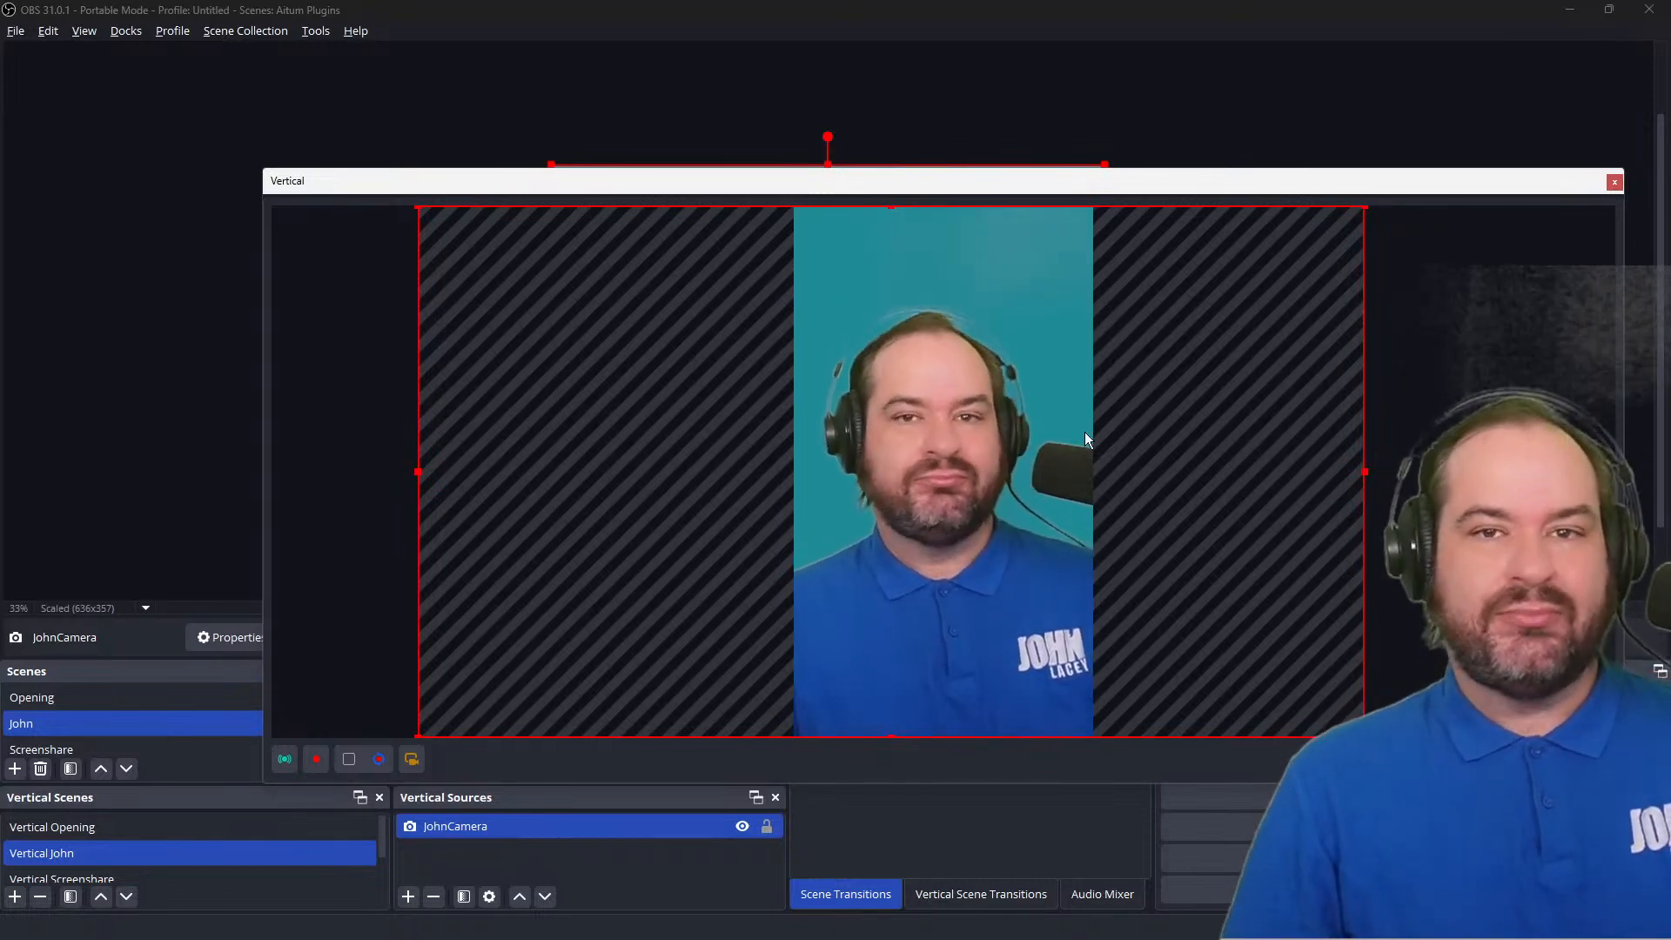
Dock the Vertical preview back beside the main preview and narrow it slightly.
{"action": "left_click_drag", "start_coordinate": [487, 178], "coordinate": [55, 85]}
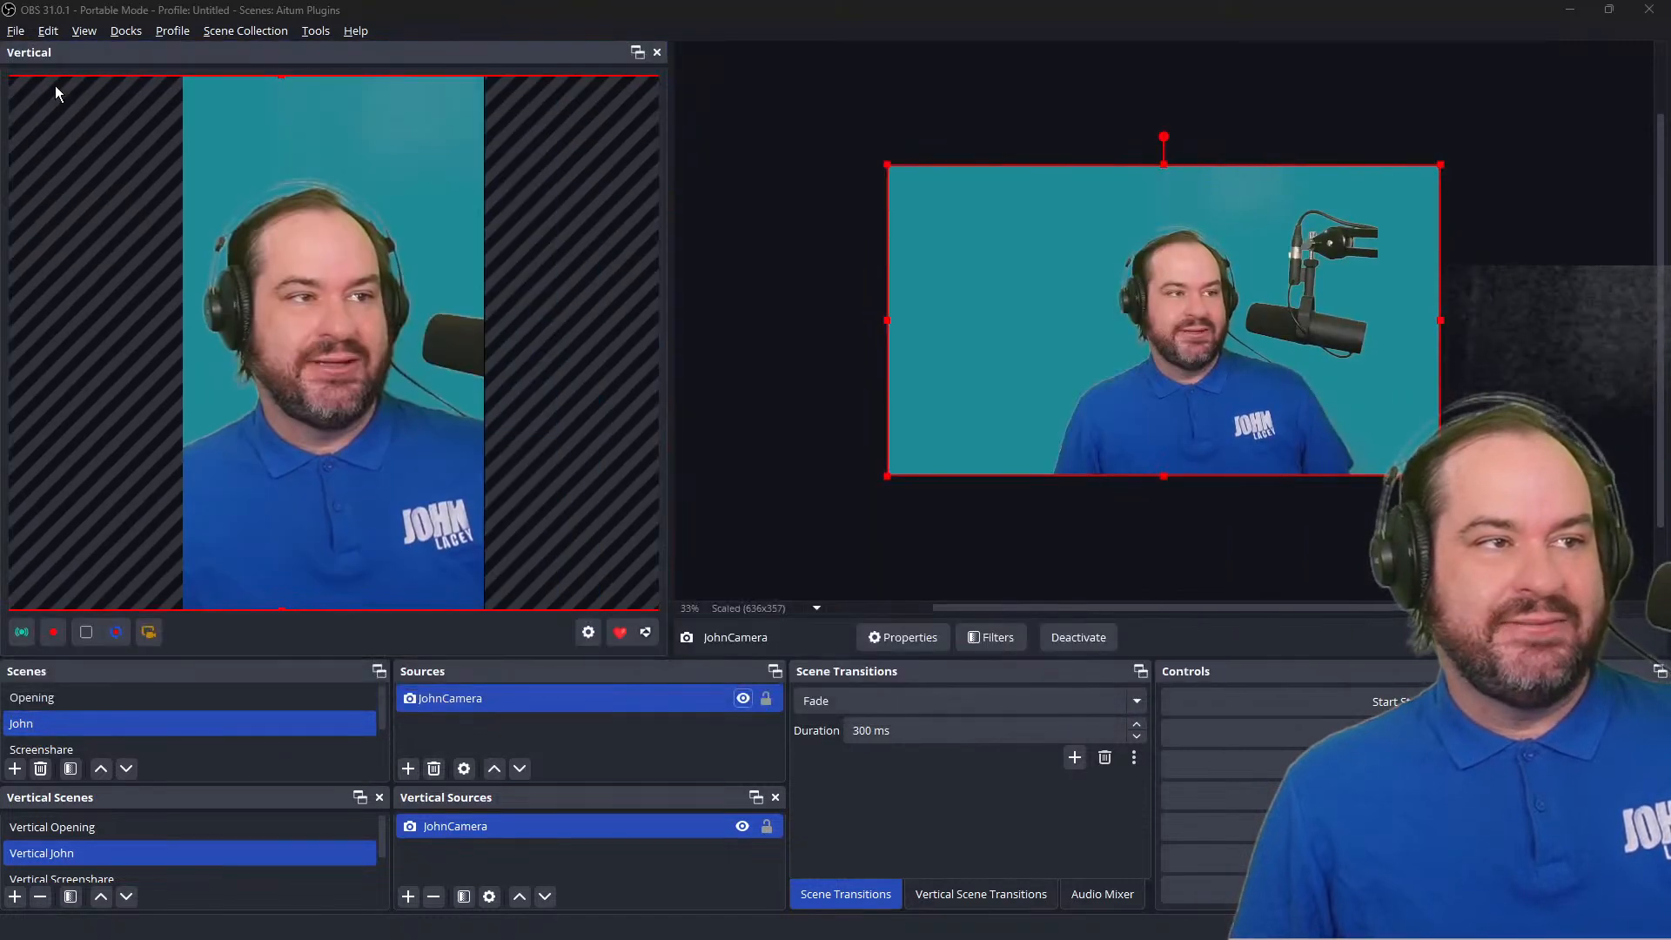
{"action": "left_click_drag", "start_coordinate": [668, 292], "coordinate": [594, 296]}
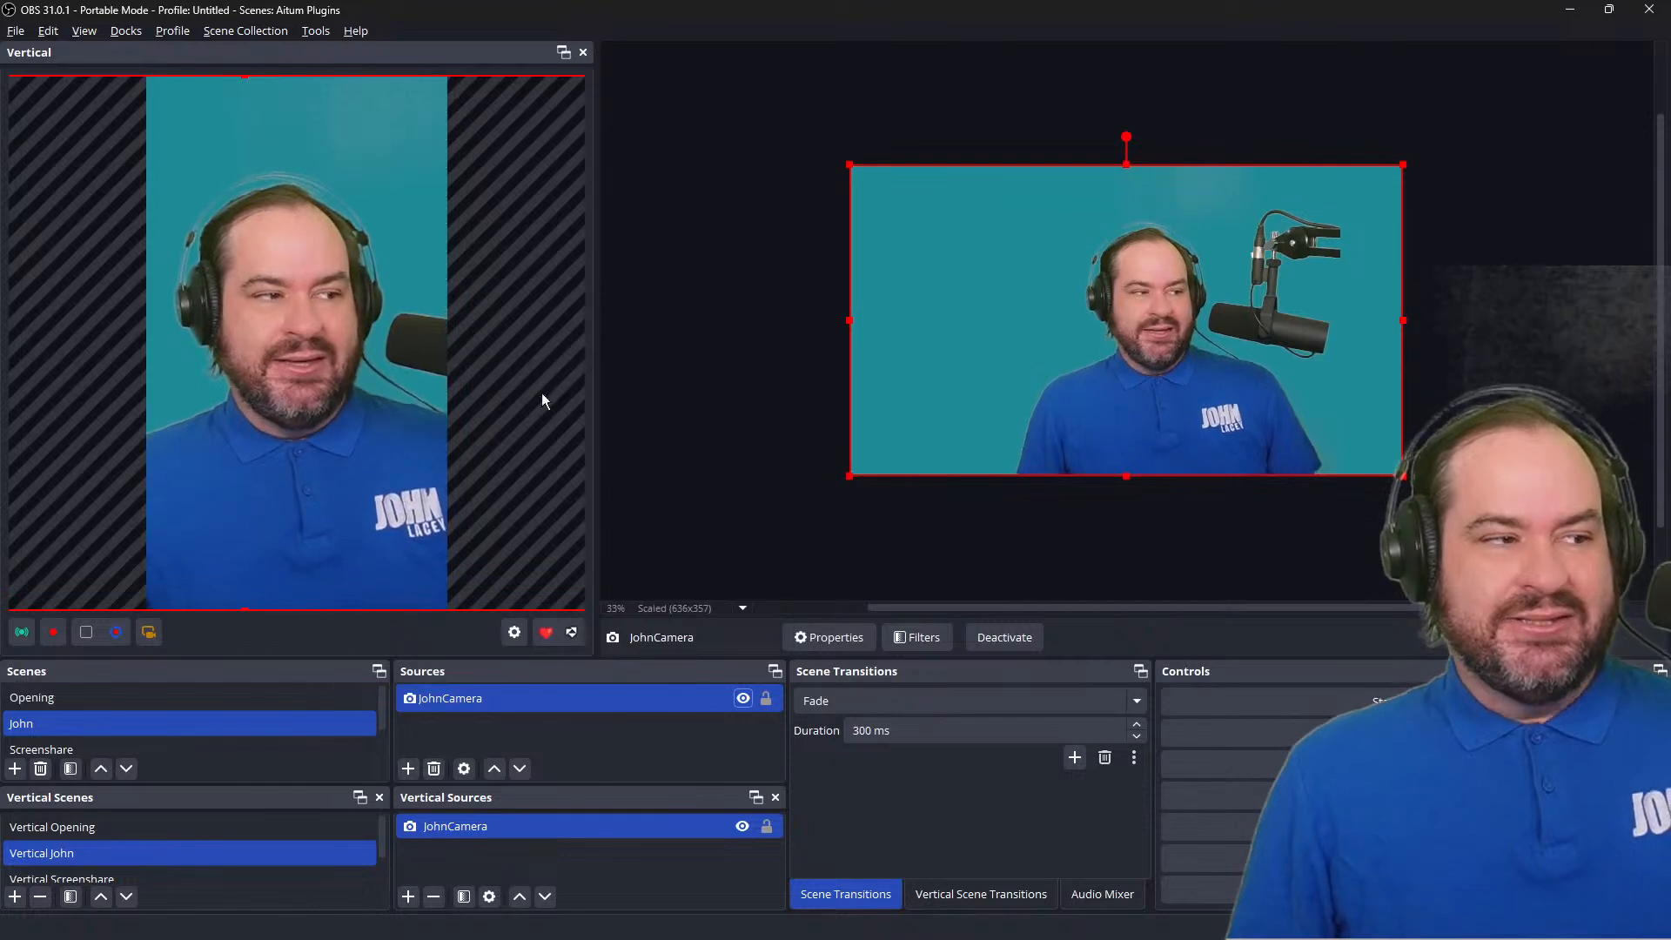
Select the Screenshare and Vertical Screenshare scenes, and add a new image source named "Screenshareimage" to the main scene.
{"action": "left_click", "coordinate": [271, 750]}
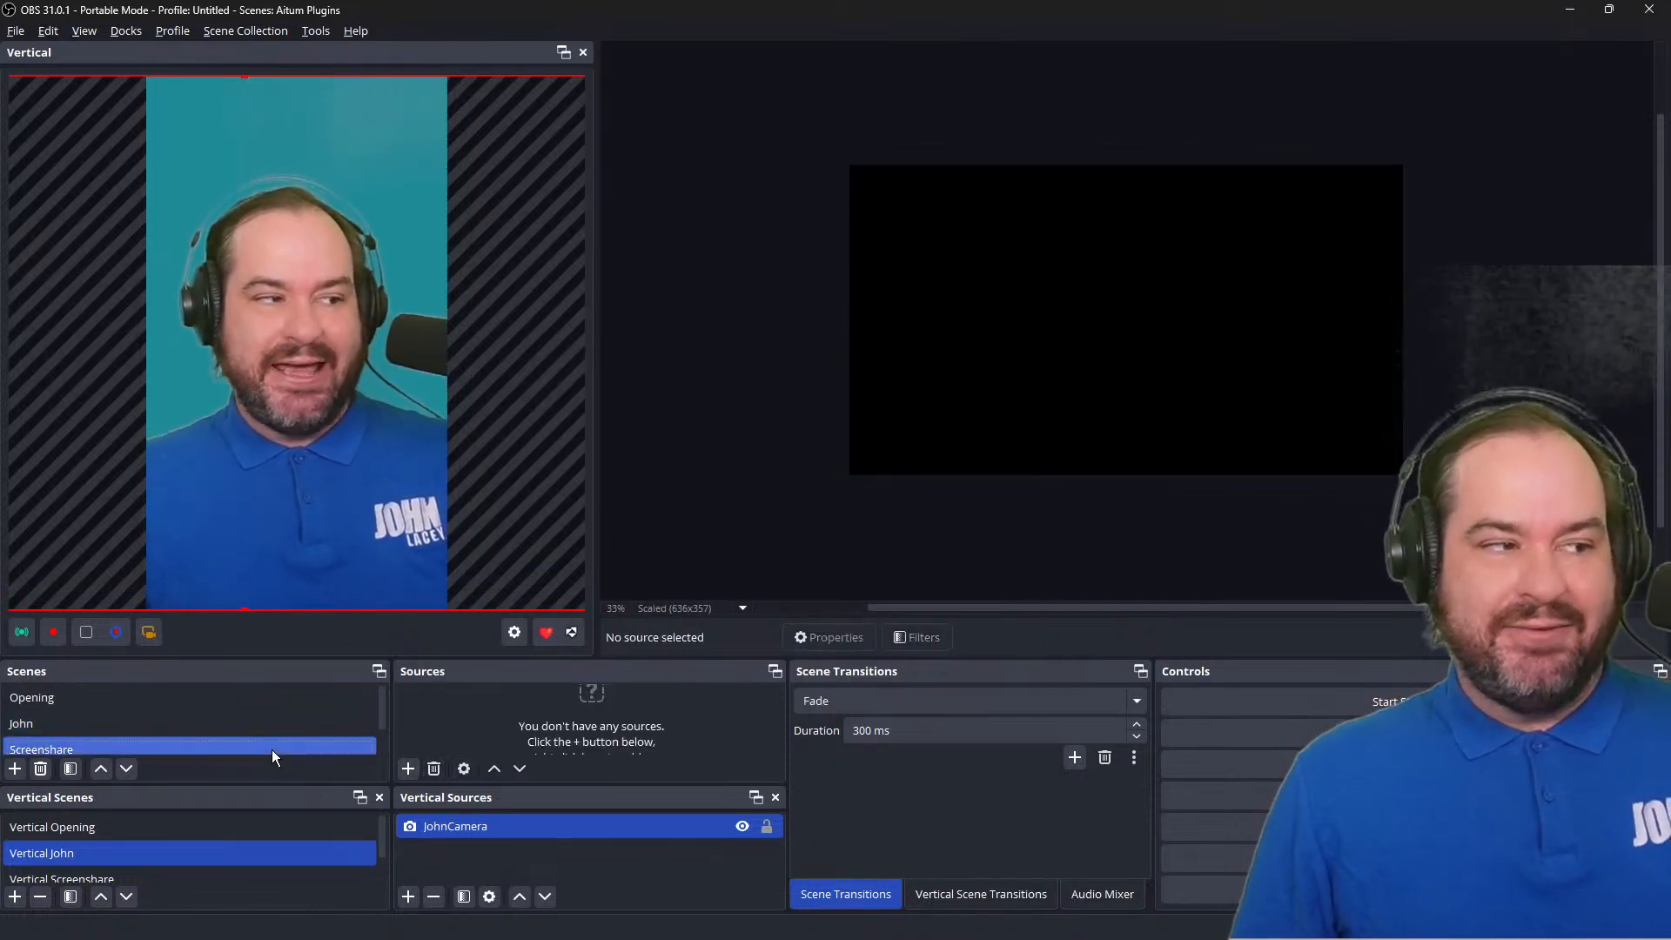
{"action": "left_click", "coordinate": [285, 865]}
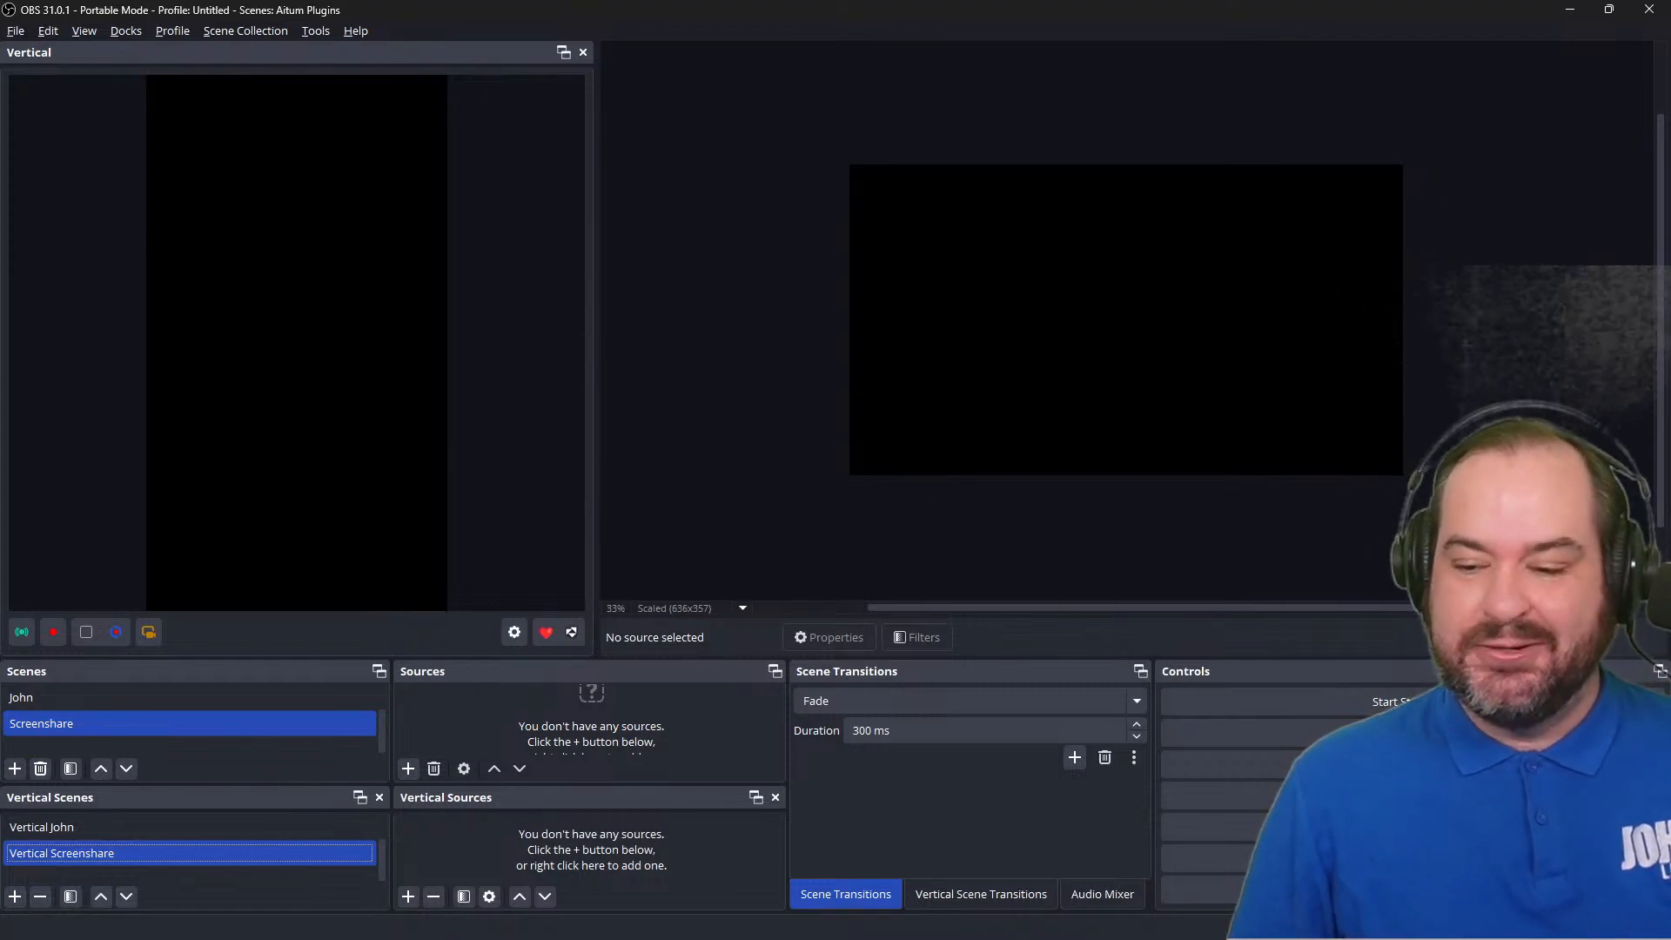
{"action": "left_click", "coordinate": [409, 769]}
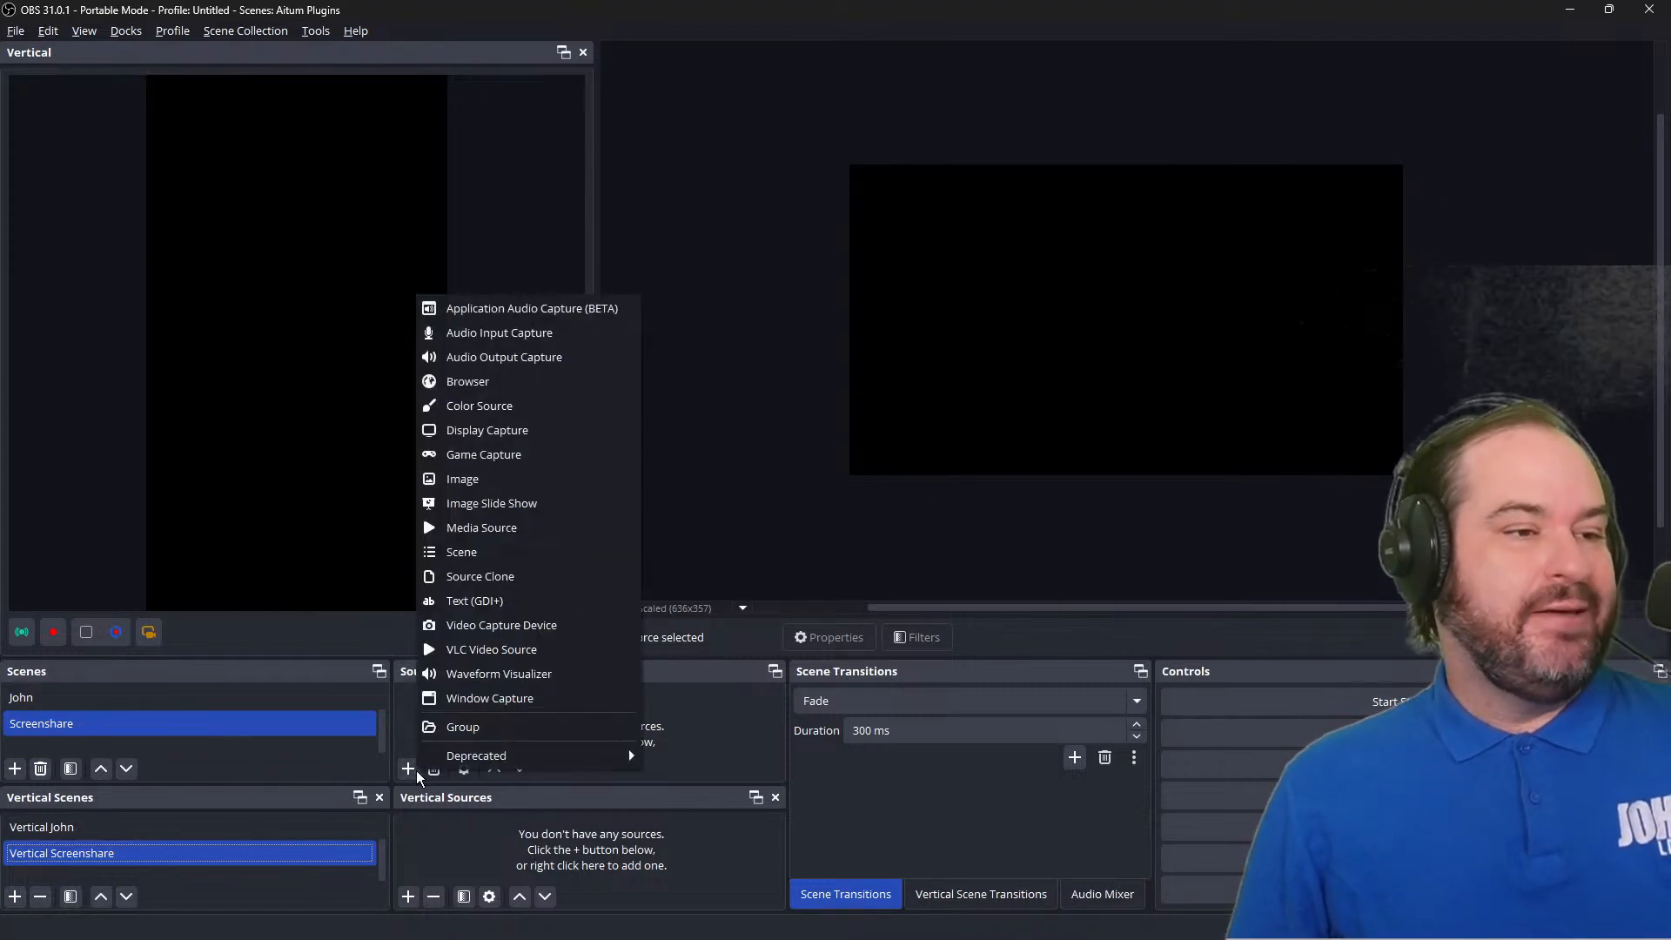
{"action": "left_click", "coordinate": [621, 475]}
{"action": "type", "text": "S"}
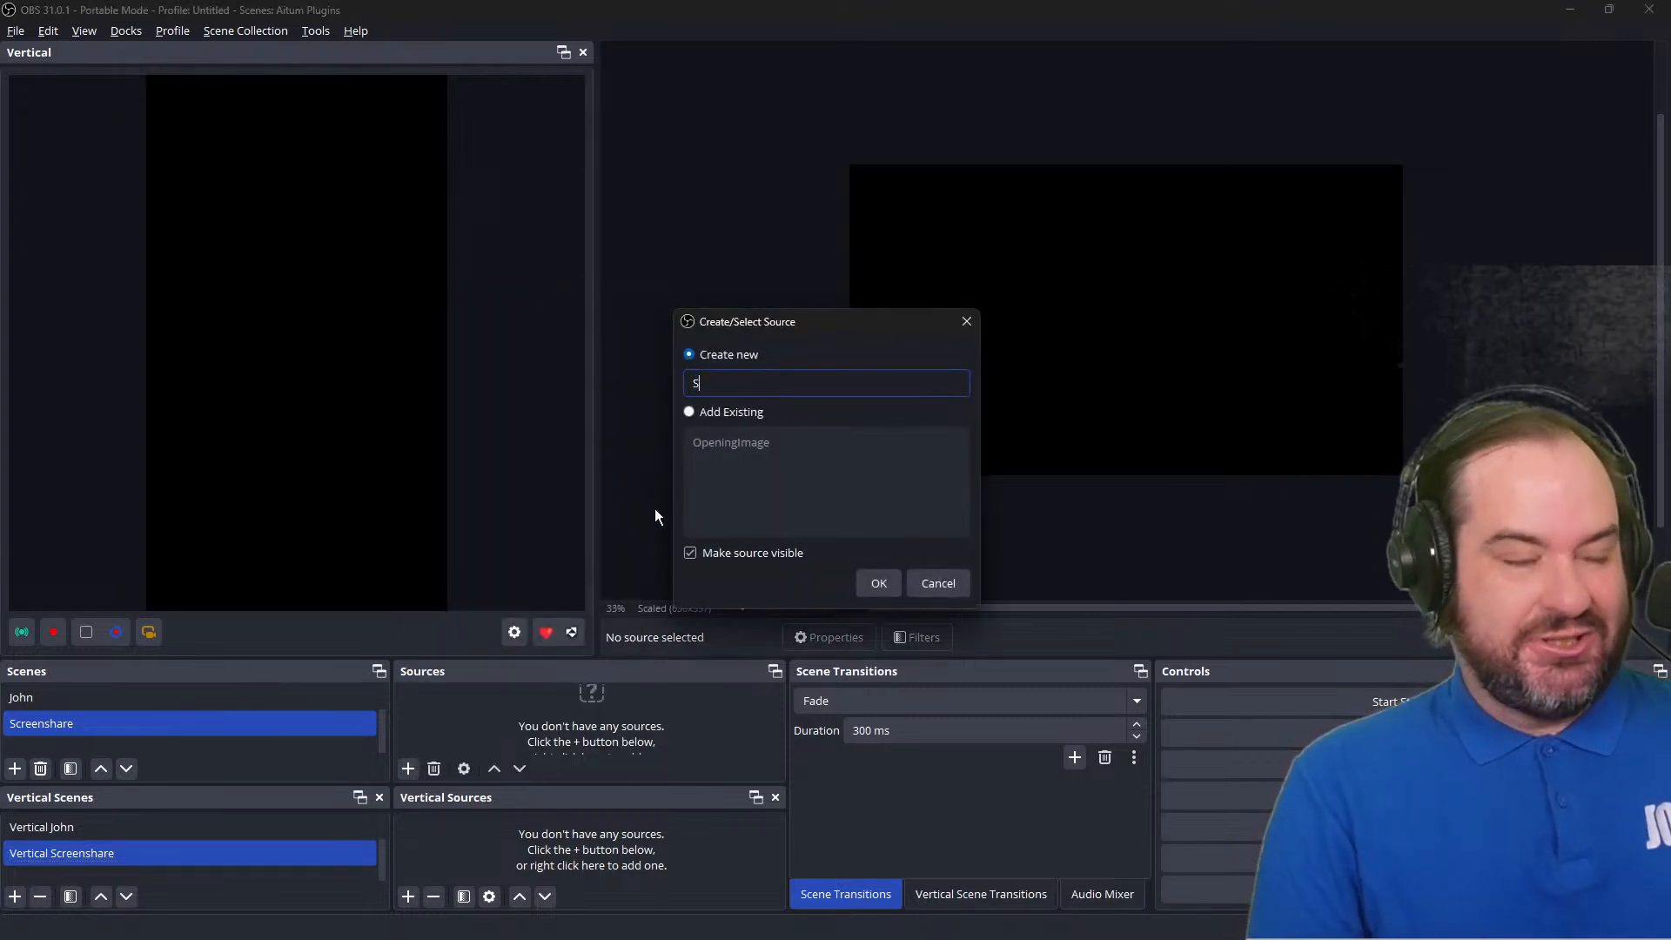
{"action": "type", "text": "creenshareimage"}
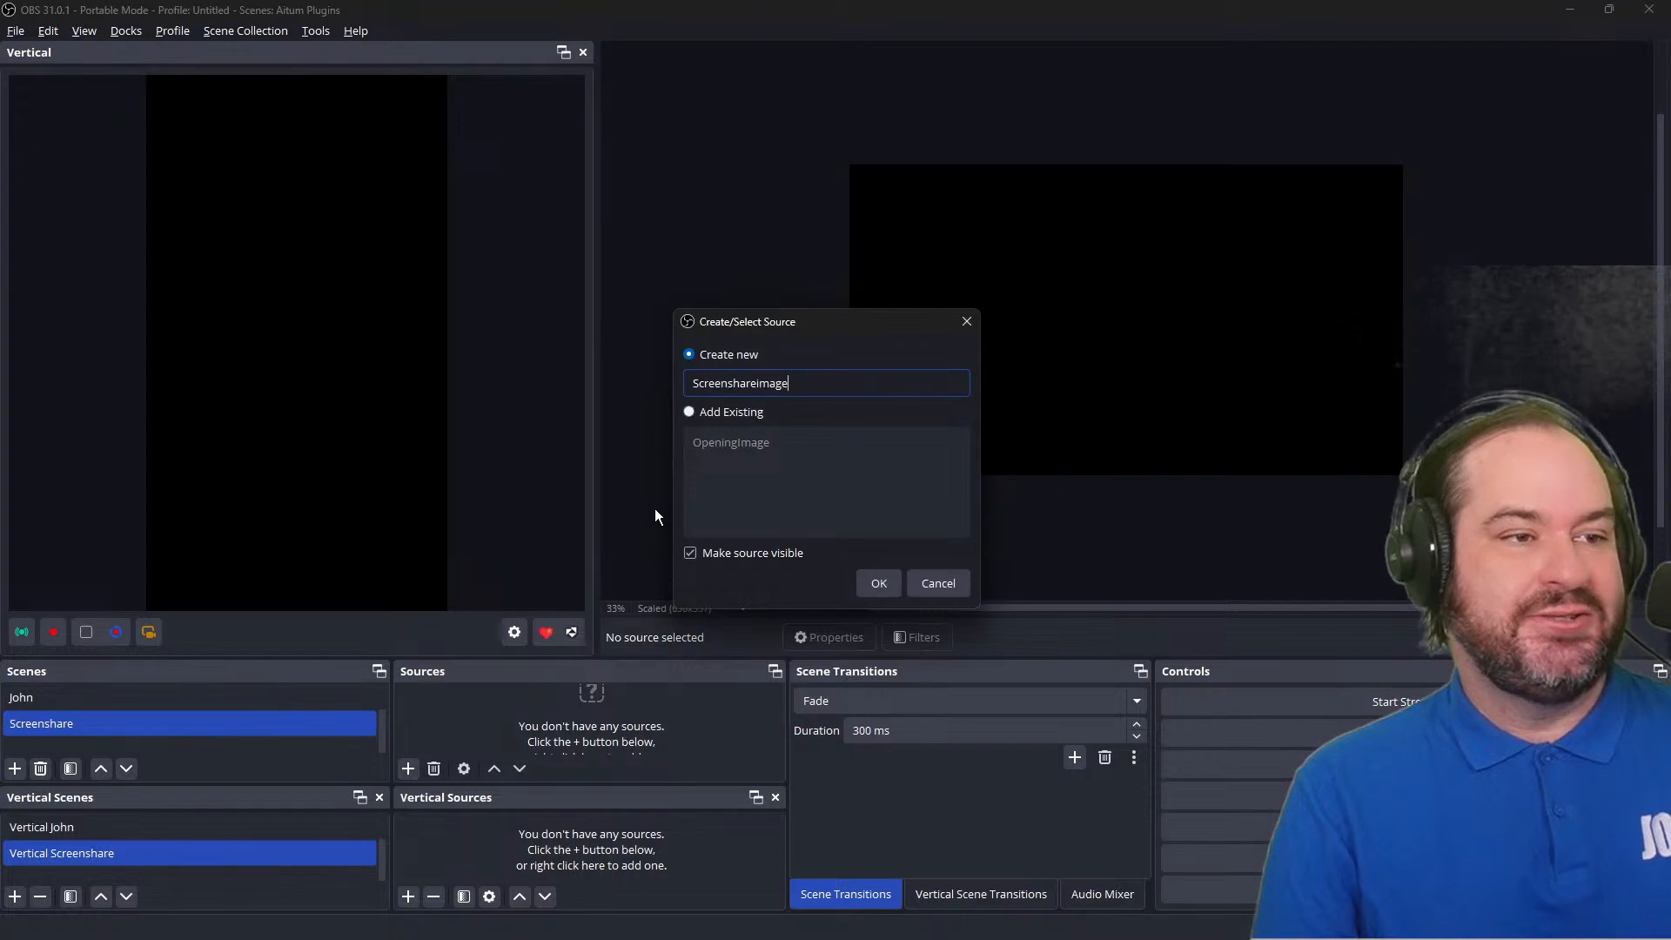
{"action": "key", "text": "Return"}
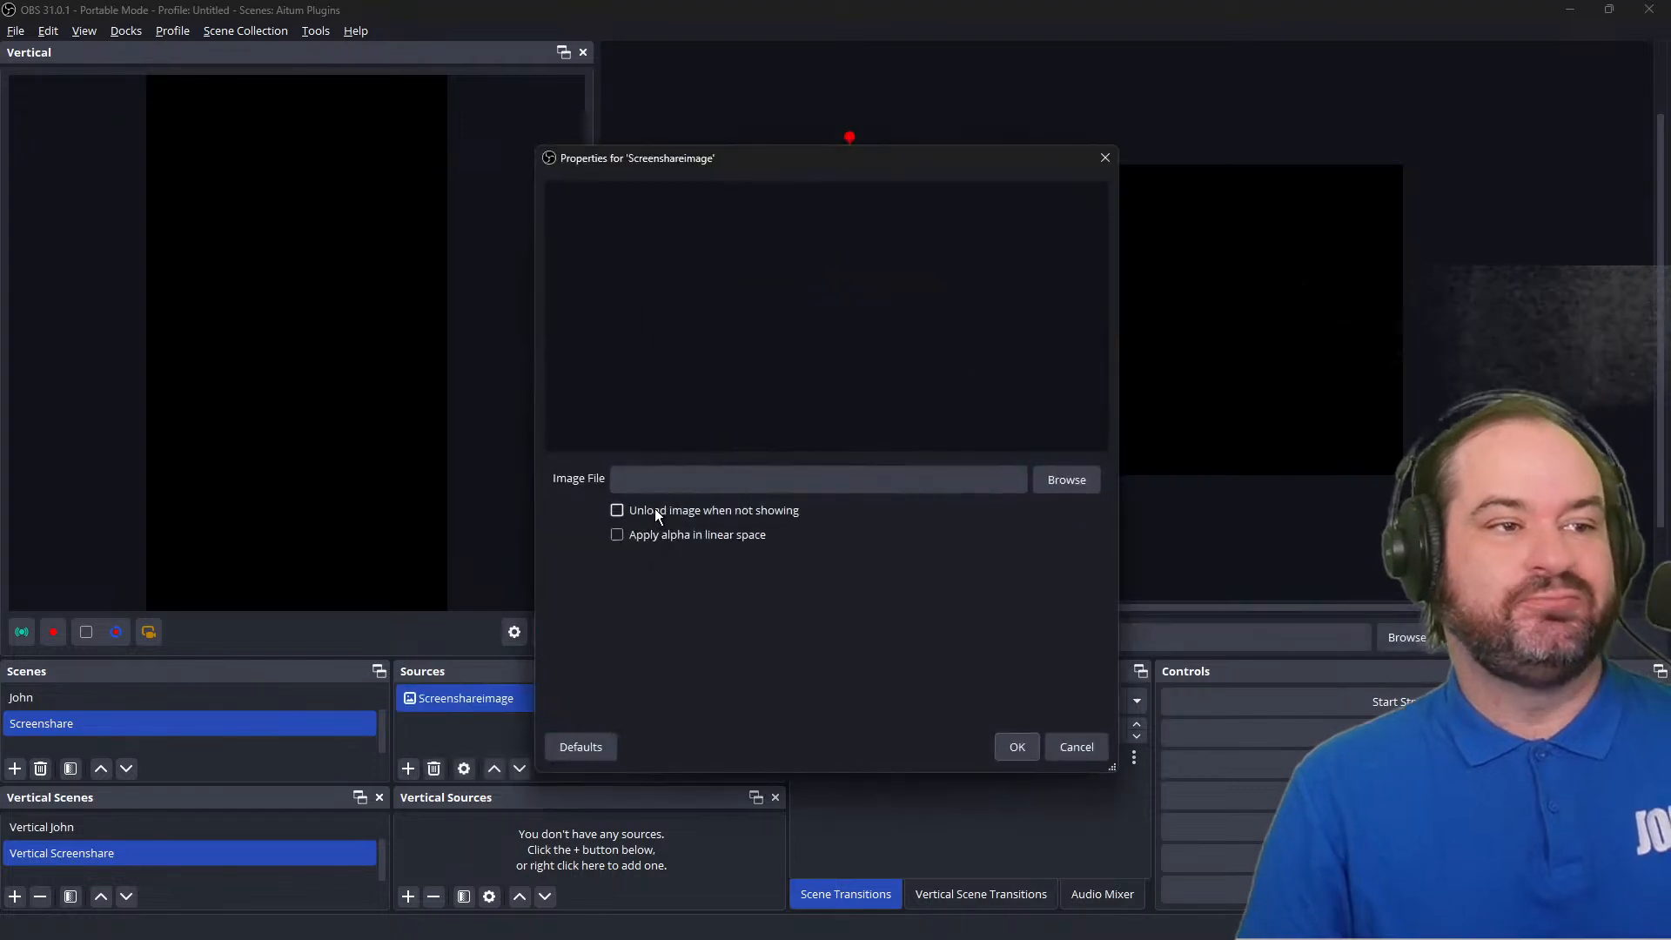
Load stream-deck-keyboard-shortcut.png as the image file of Screenshareimage and accept its properties.
{"action": "left_click", "coordinate": [1070, 481]}
{"action": "left_click_drag", "start_coordinate": [1123, 171], "coordinate": [1670, 171]}
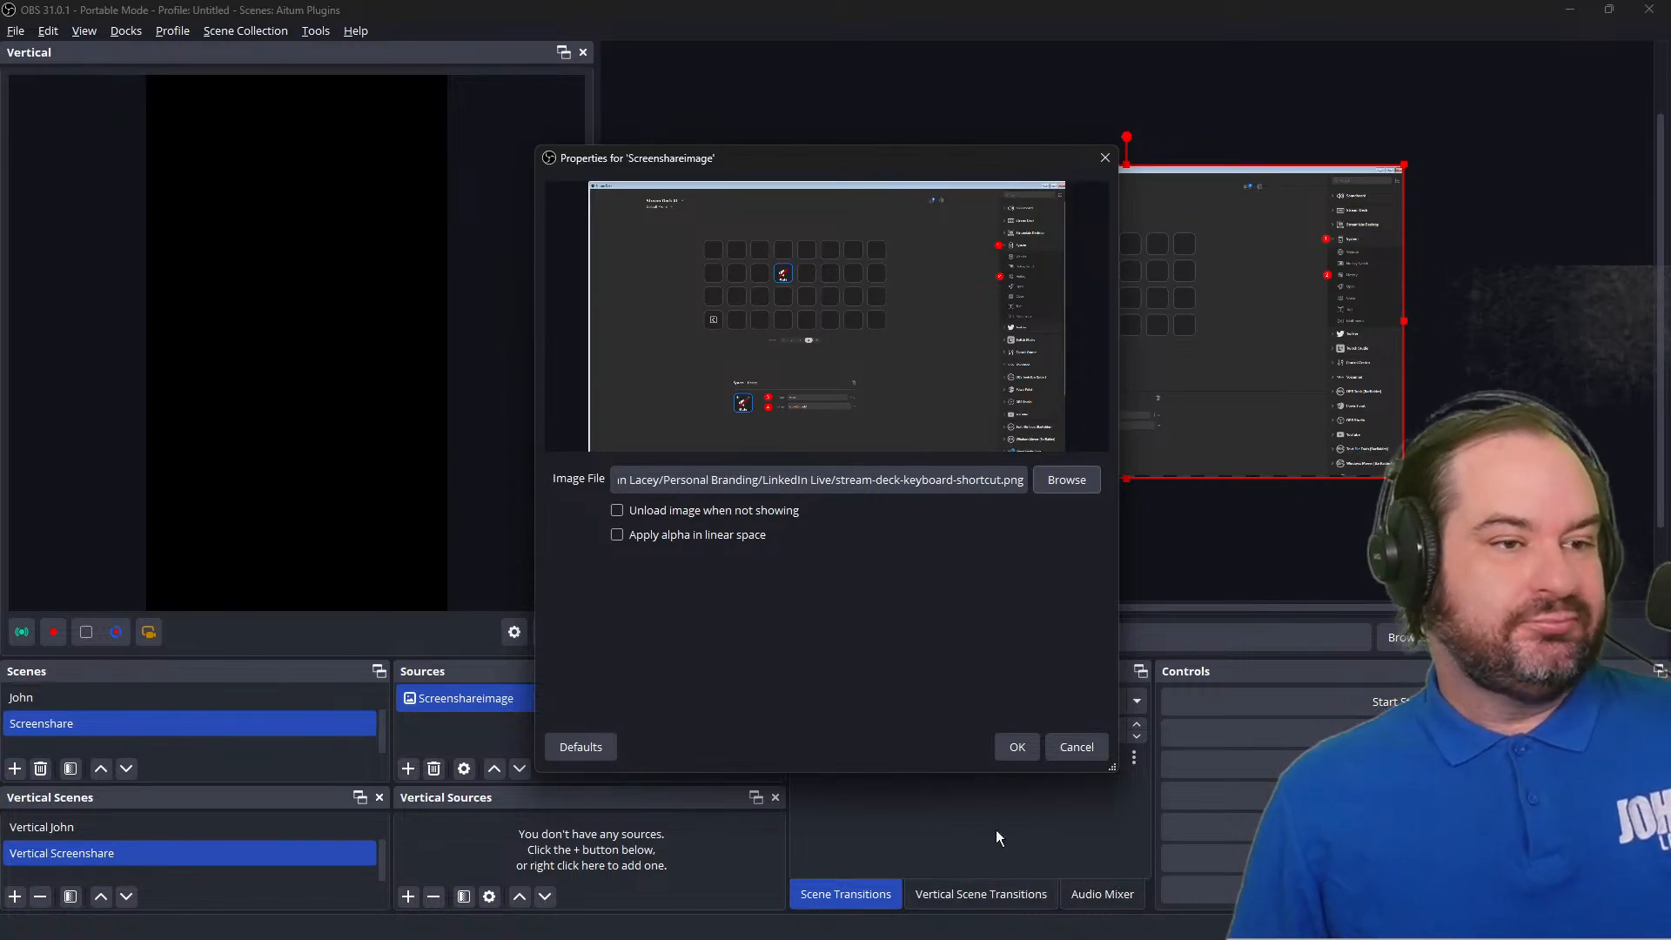
{"action": "left_click", "coordinate": [1018, 745]}
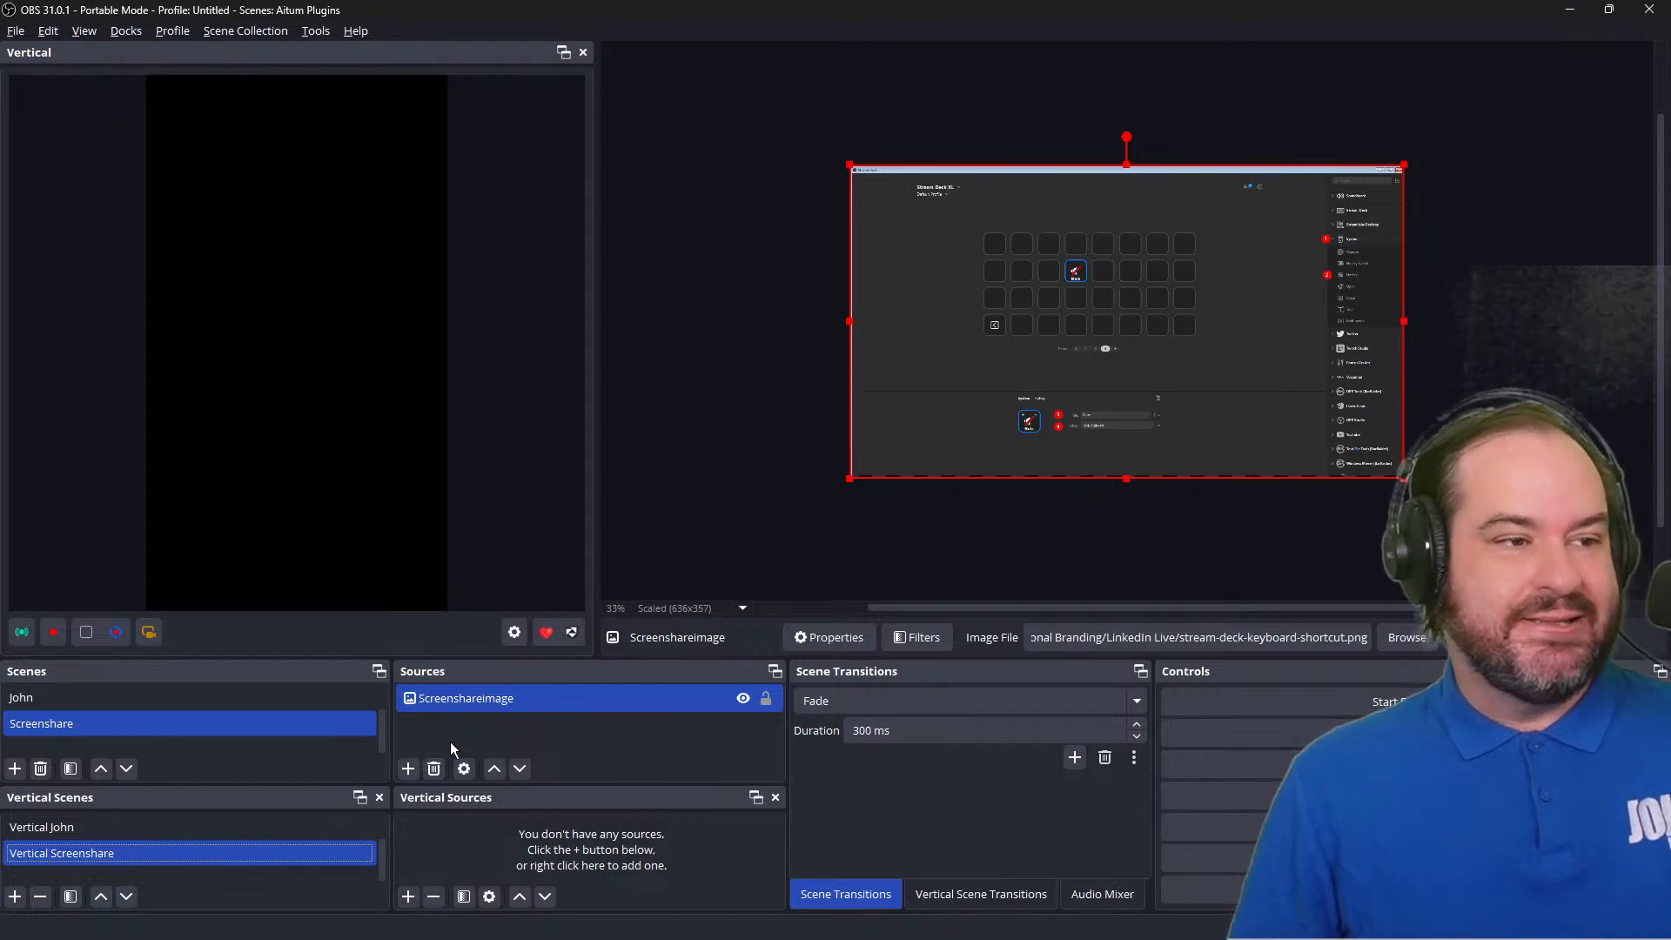
Add the existing JohnCamera video capture device to the main Screenshare scene.
{"action": "left_click", "coordinate": [406, 775]}
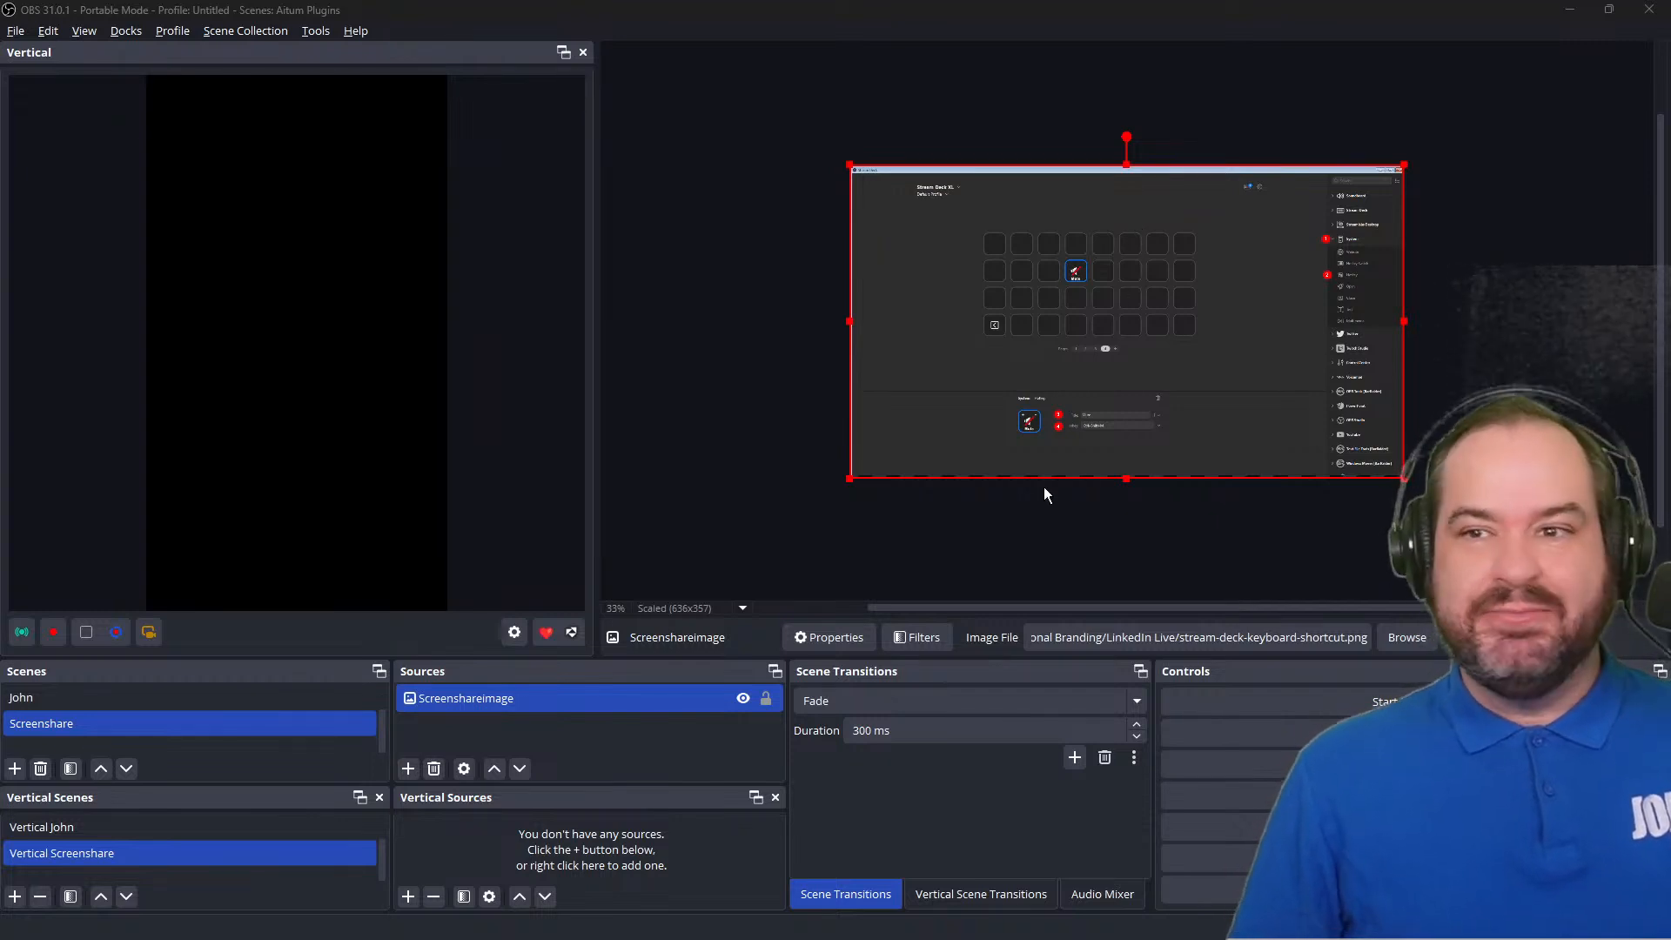
{"action": "left_click", "coordinate": [528, 736]}
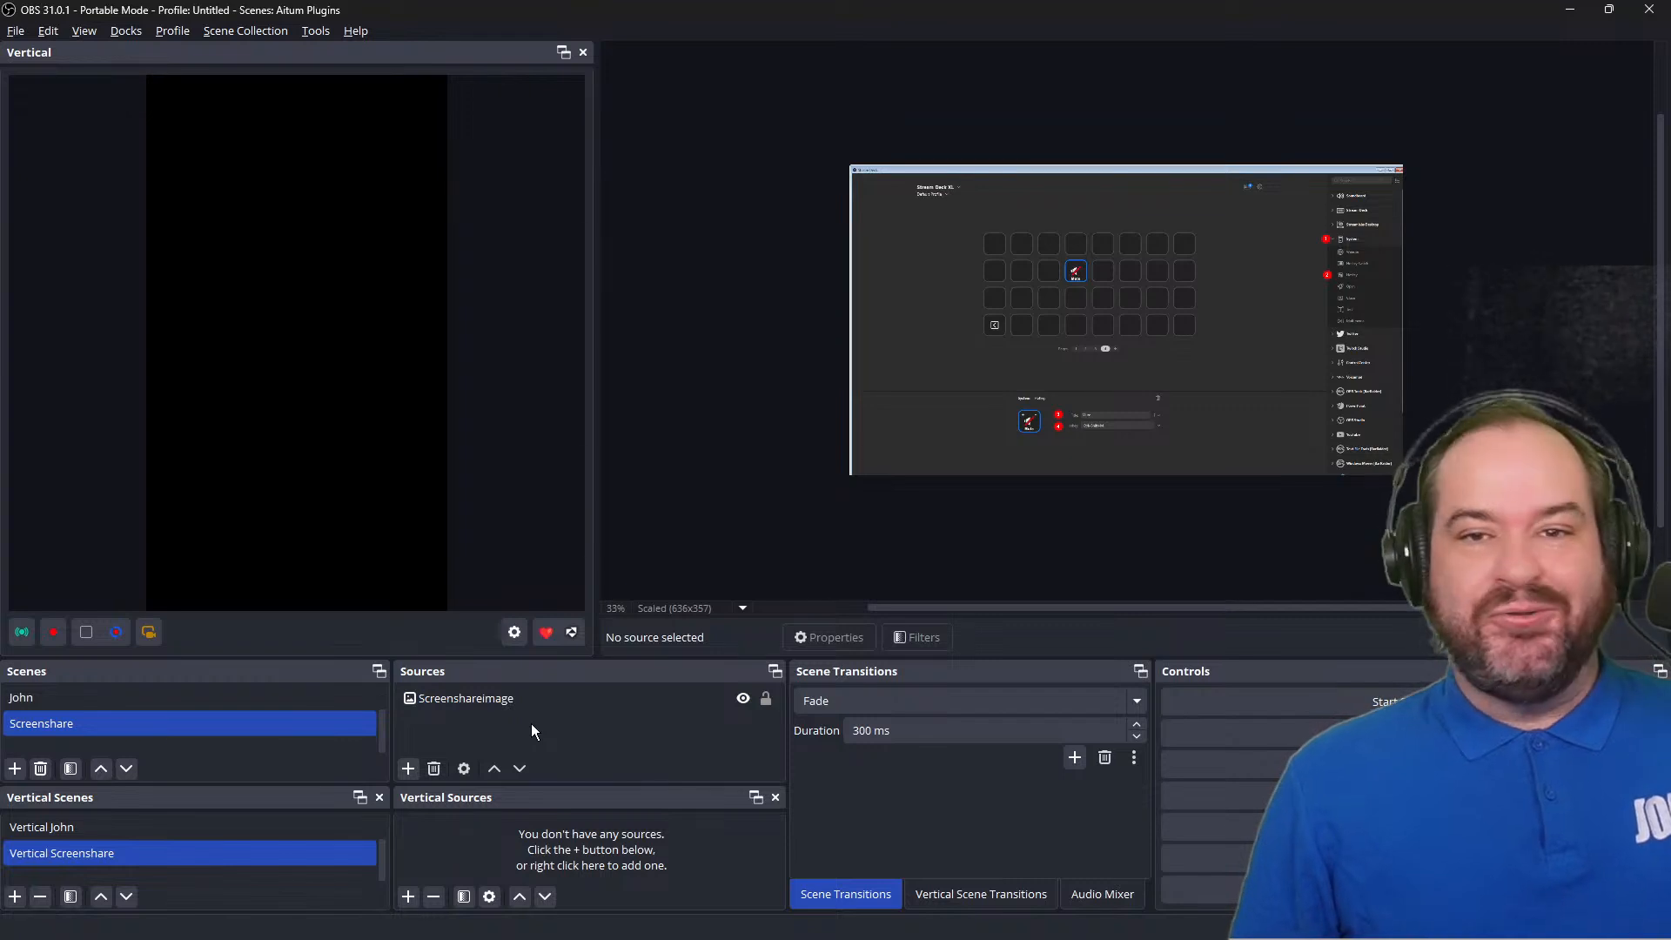
{"action": "left_click", "coordinate": [407, 773]}
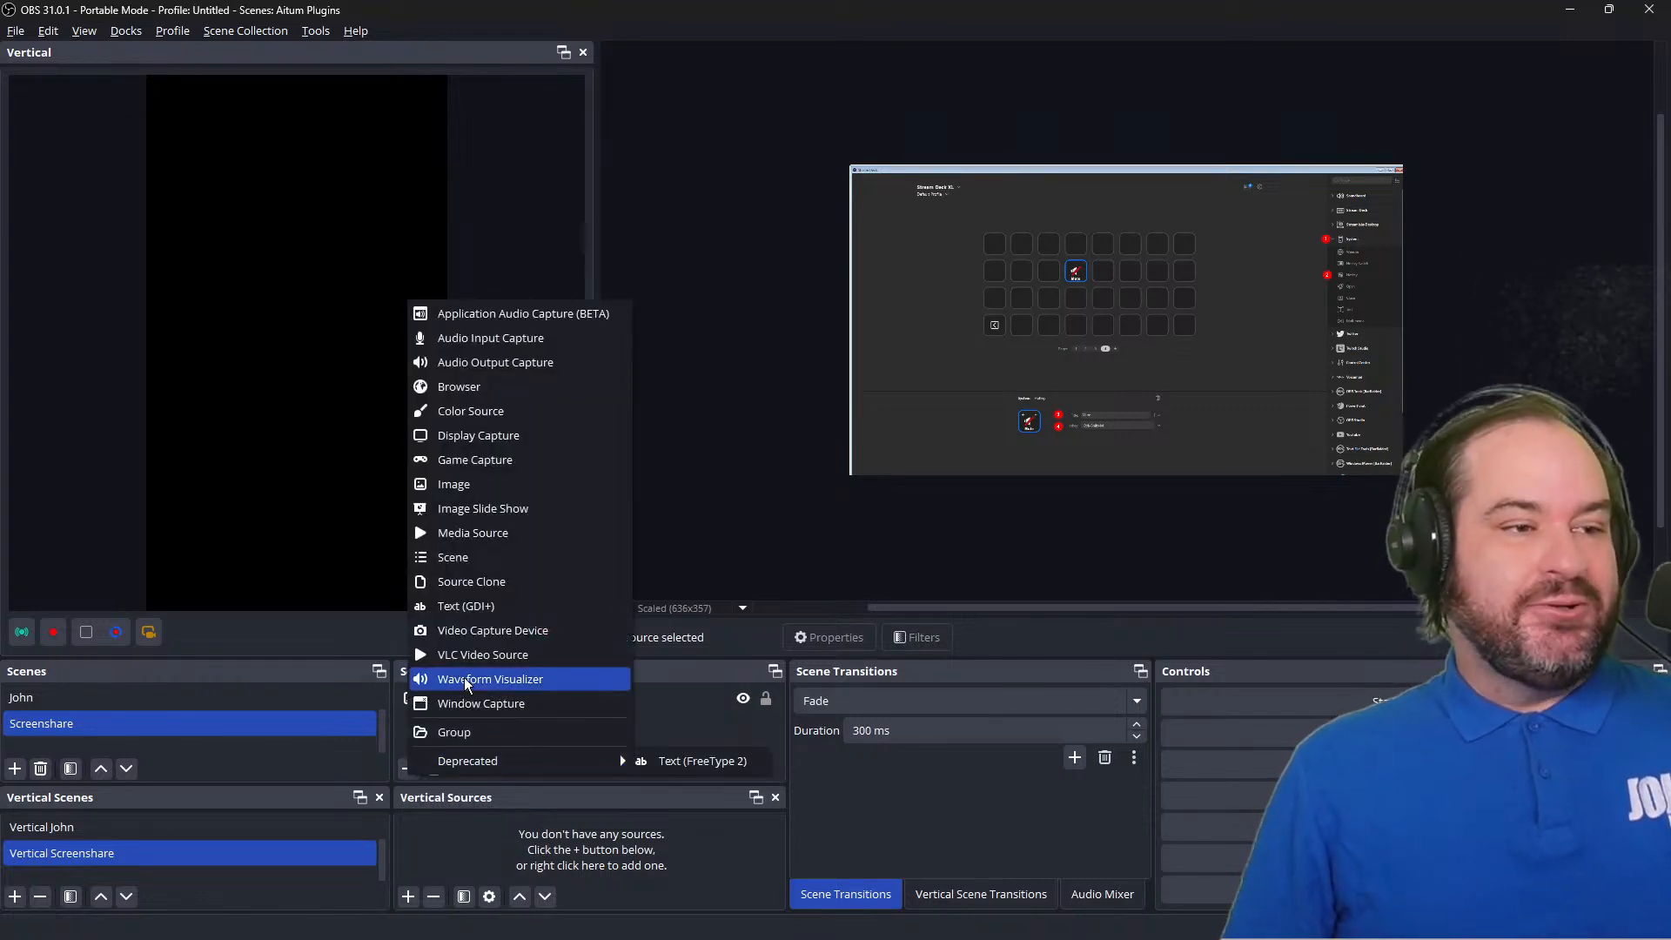
{"action": "left_click", "coordinate": [521, 629]}
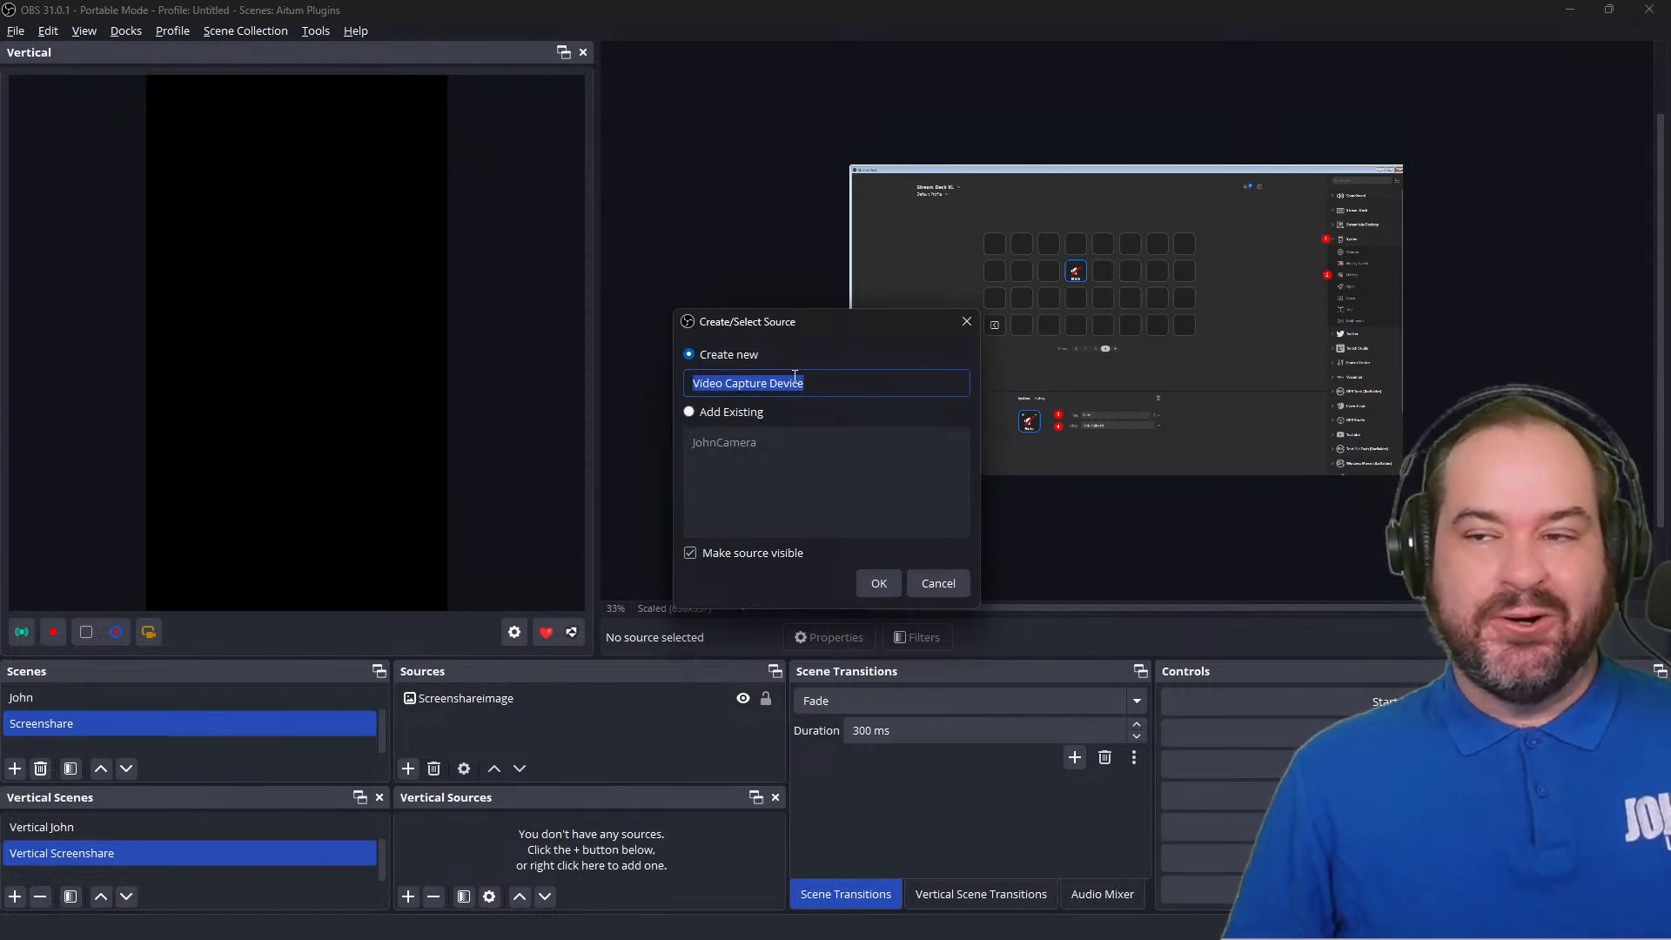
{"action": "left_click", "coordinate": [742, 418]}
{"action": "left_click", "coordinate": [749, 450]}
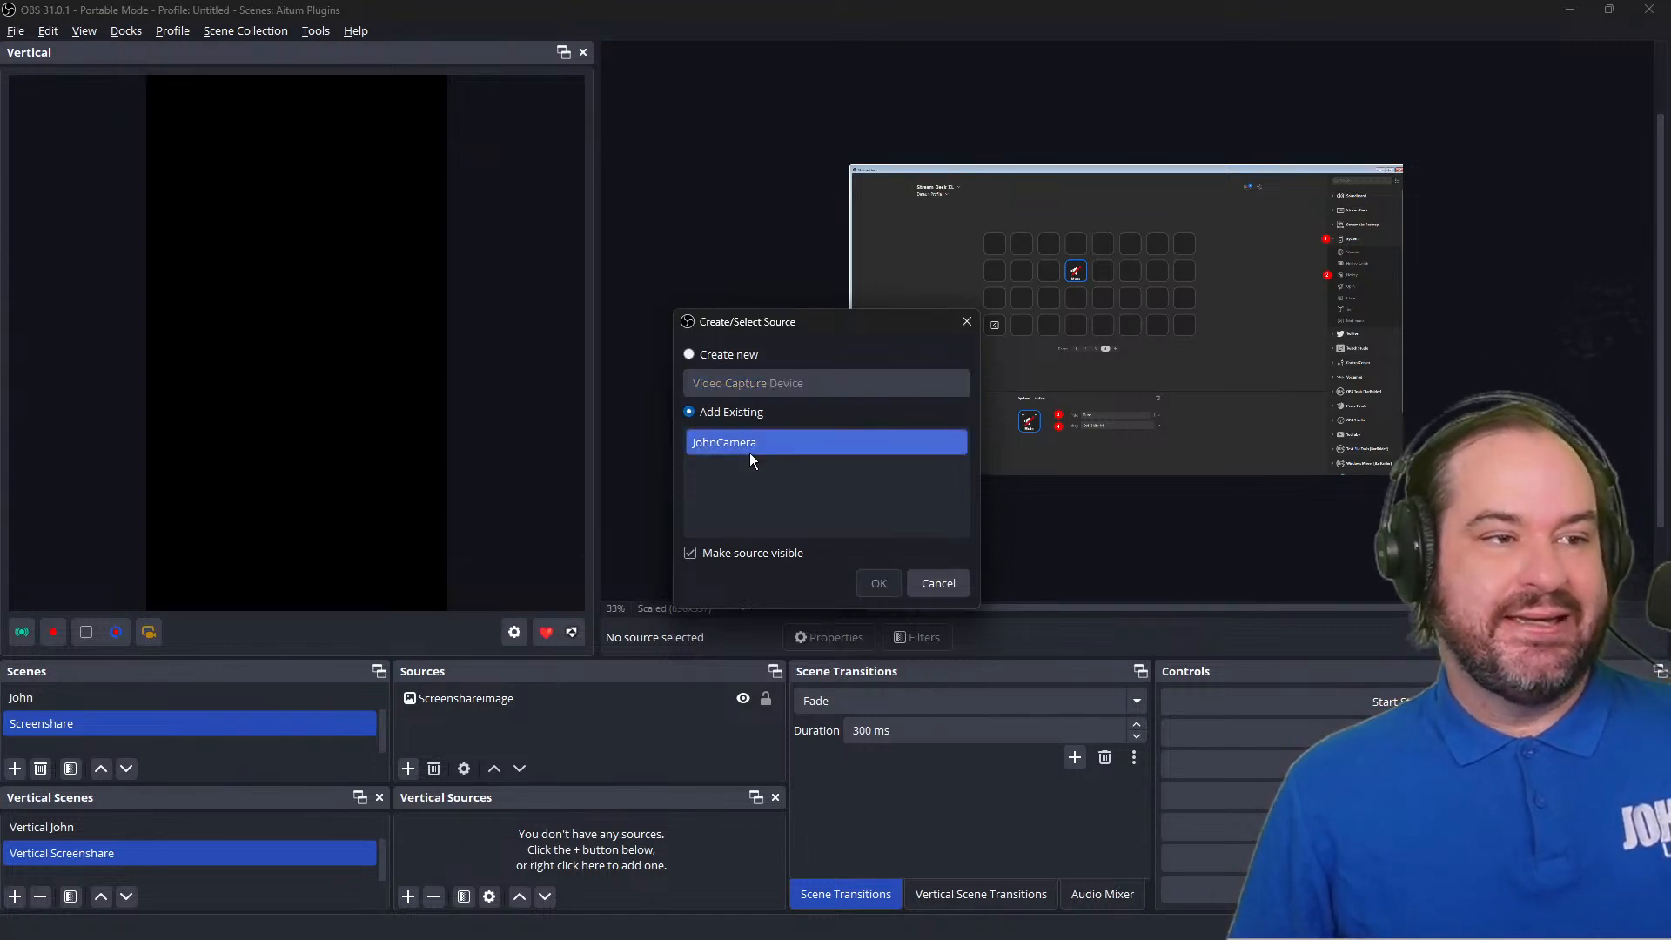
{"action": "left_click", "coordinate": [749, 441]}
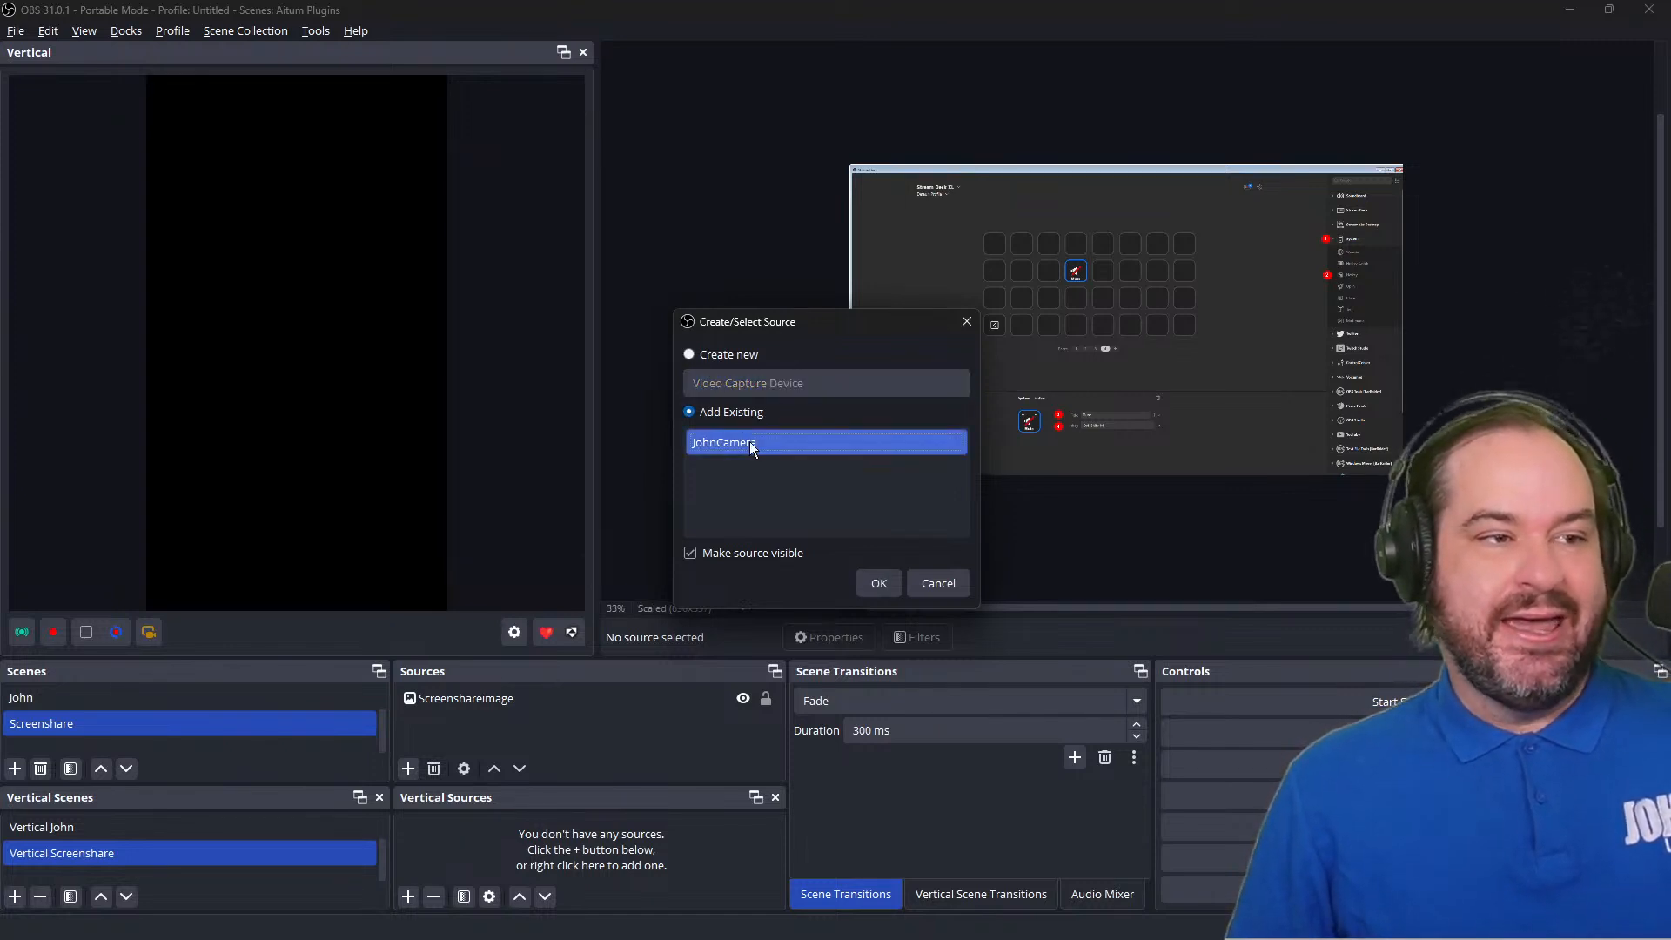
{"action": "left_click", "coordinate": [881, 585]}
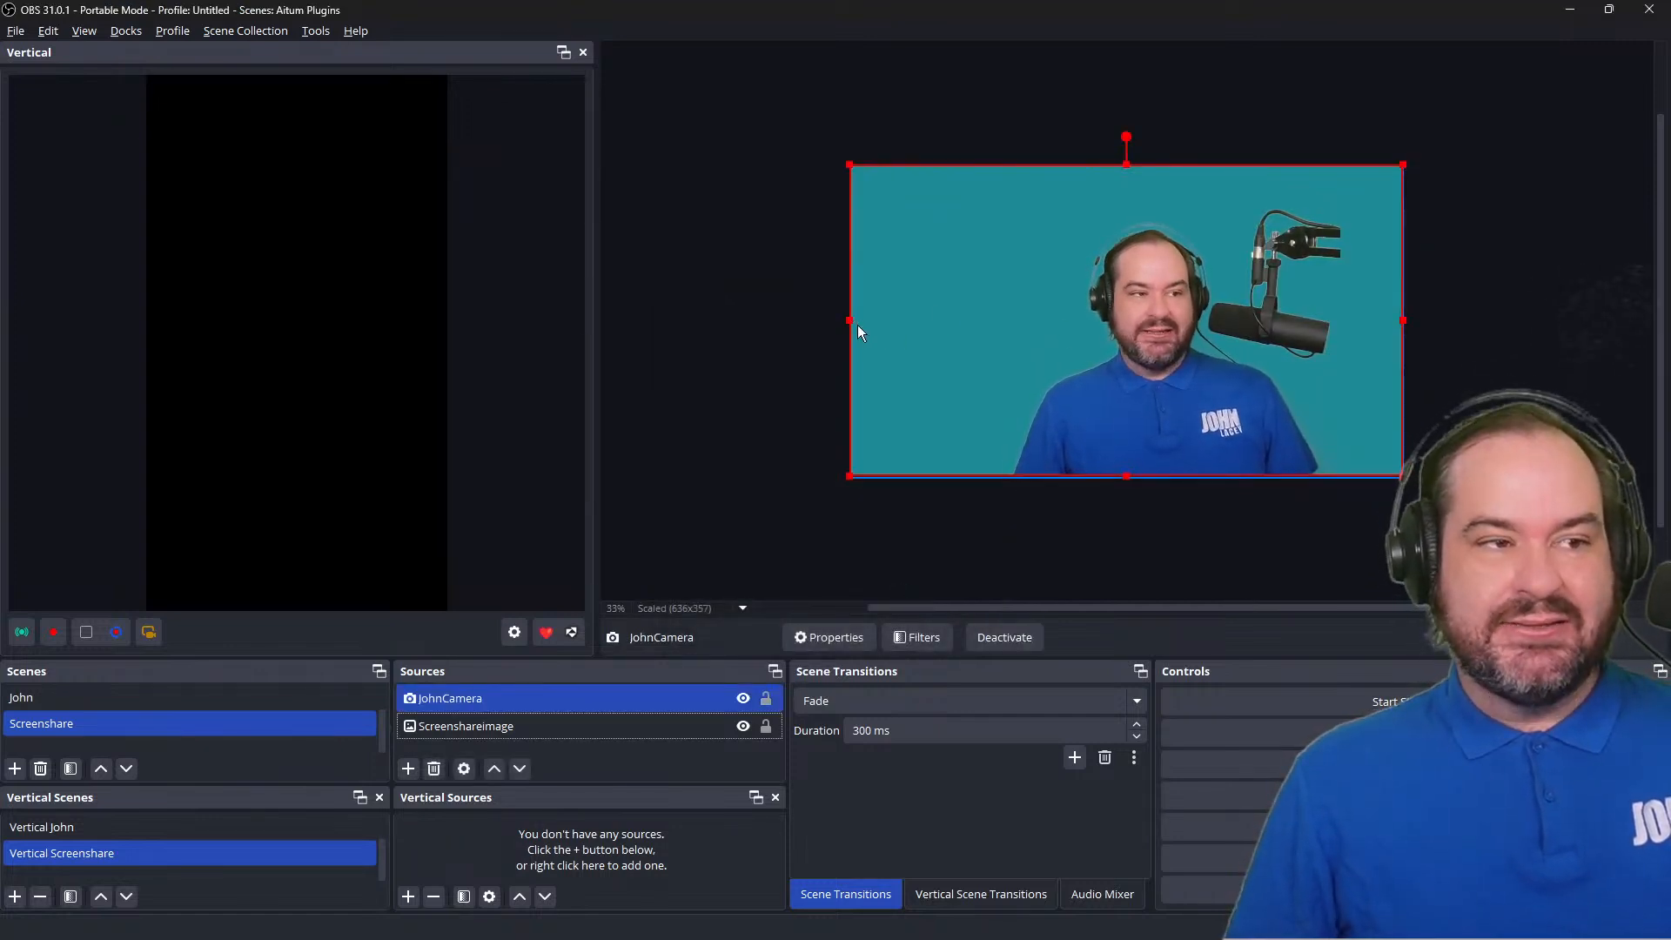
Crop JohnCamera in the main Screenshare scene by about 552 px on the left, 320 px on the right and 160 px on top.
{"action": "left_click_drag", "start_coordinate": [849, 320], "coordinate": [1008, 321]}
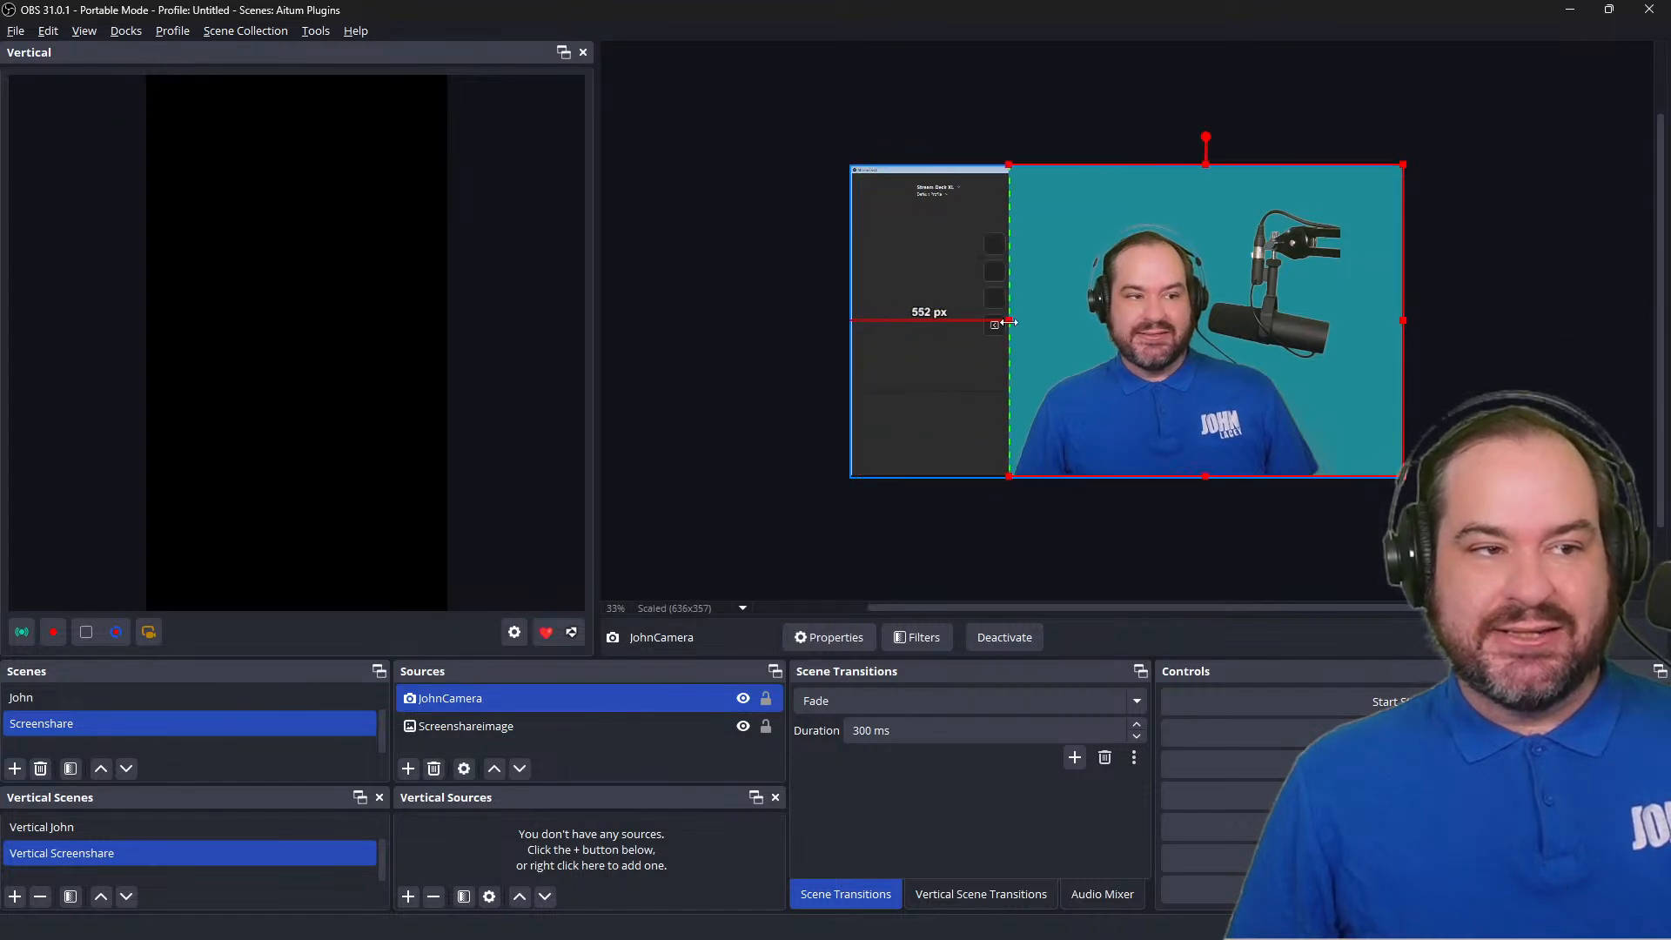
{"action": "left_click_drag", "start_coordinate": [1400, 324], "coordinate": [1311, 321]}
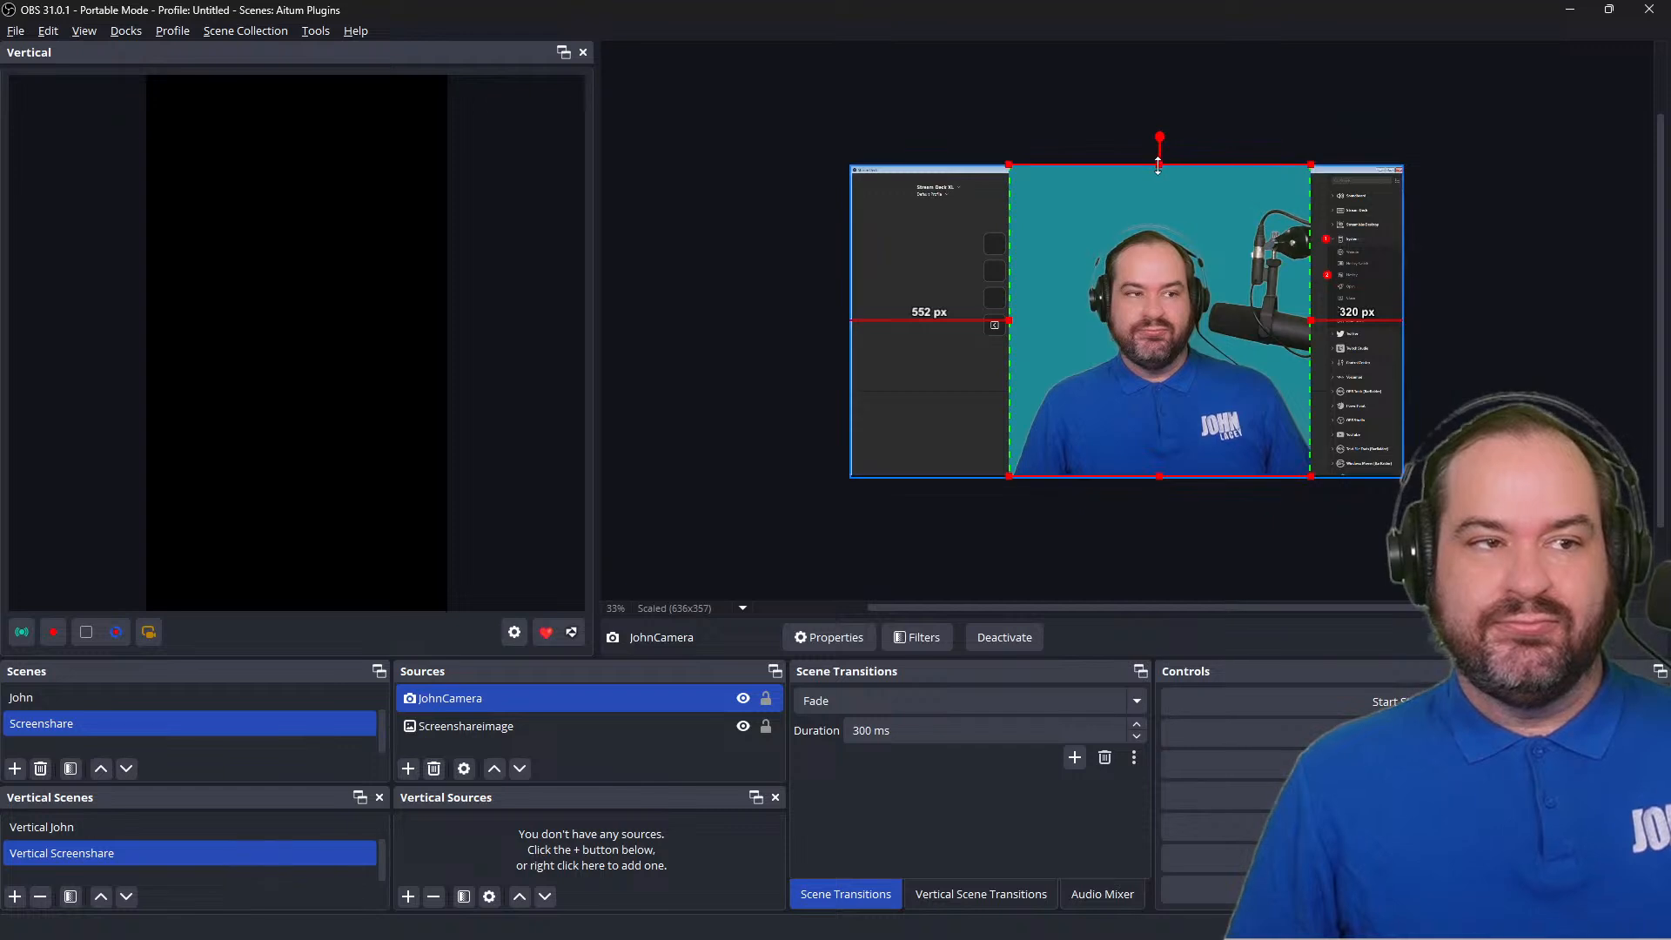
{"action": "left_click_drag", "start_coordinate": [1159, 165], "coordinate": [1159, 211]}
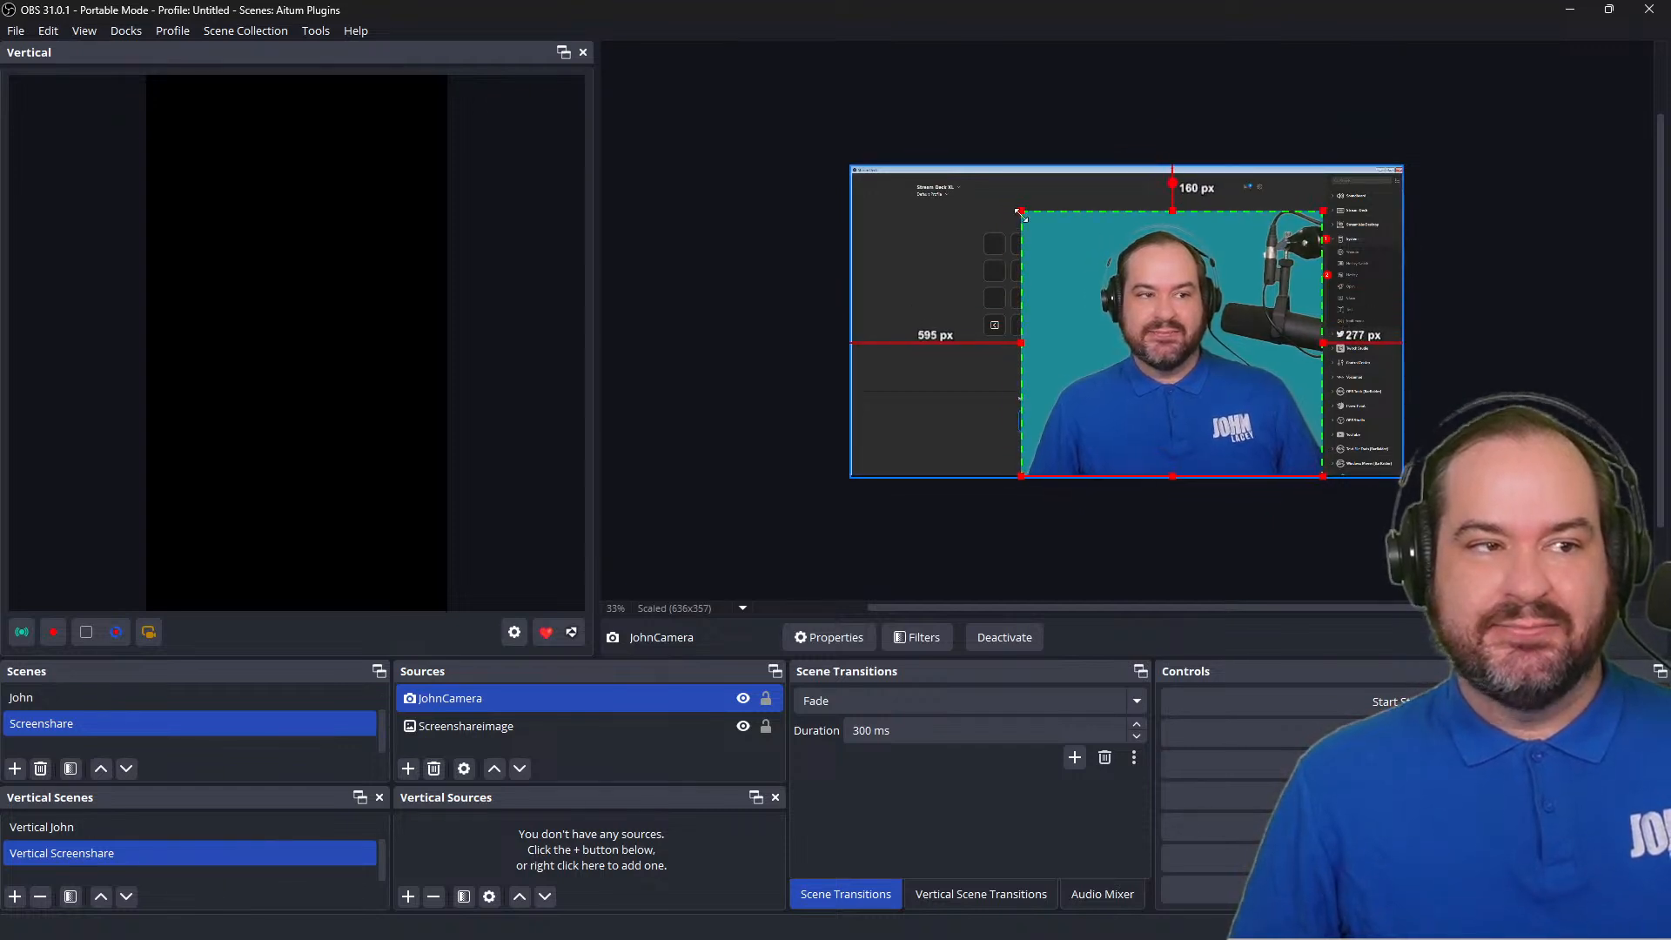
Scale the cropped JohnCamera down and place it about 238 px from the canvas's right edge and 75 px above its bottom edge.
{"action": "left_click_drag", "start_coordinate": [1013, 214], "coordinate": [1248, 362]}
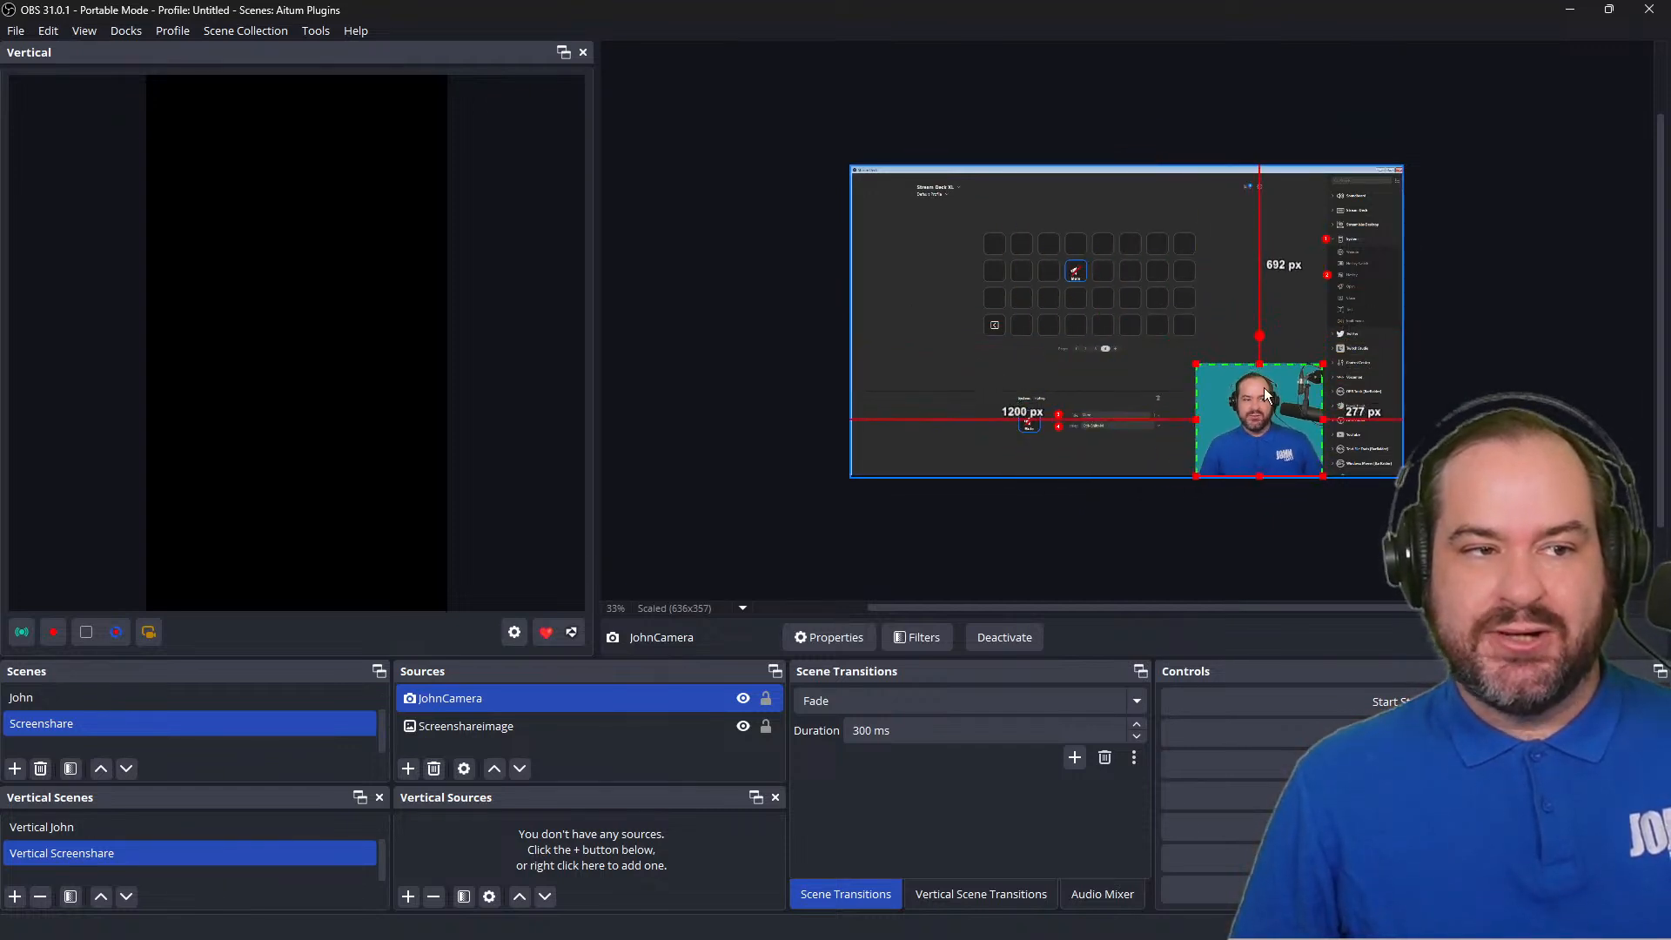
{"action": "left_click_drag", "start_coordinate": [1285, 416], "coordinate": [1295, 395]}
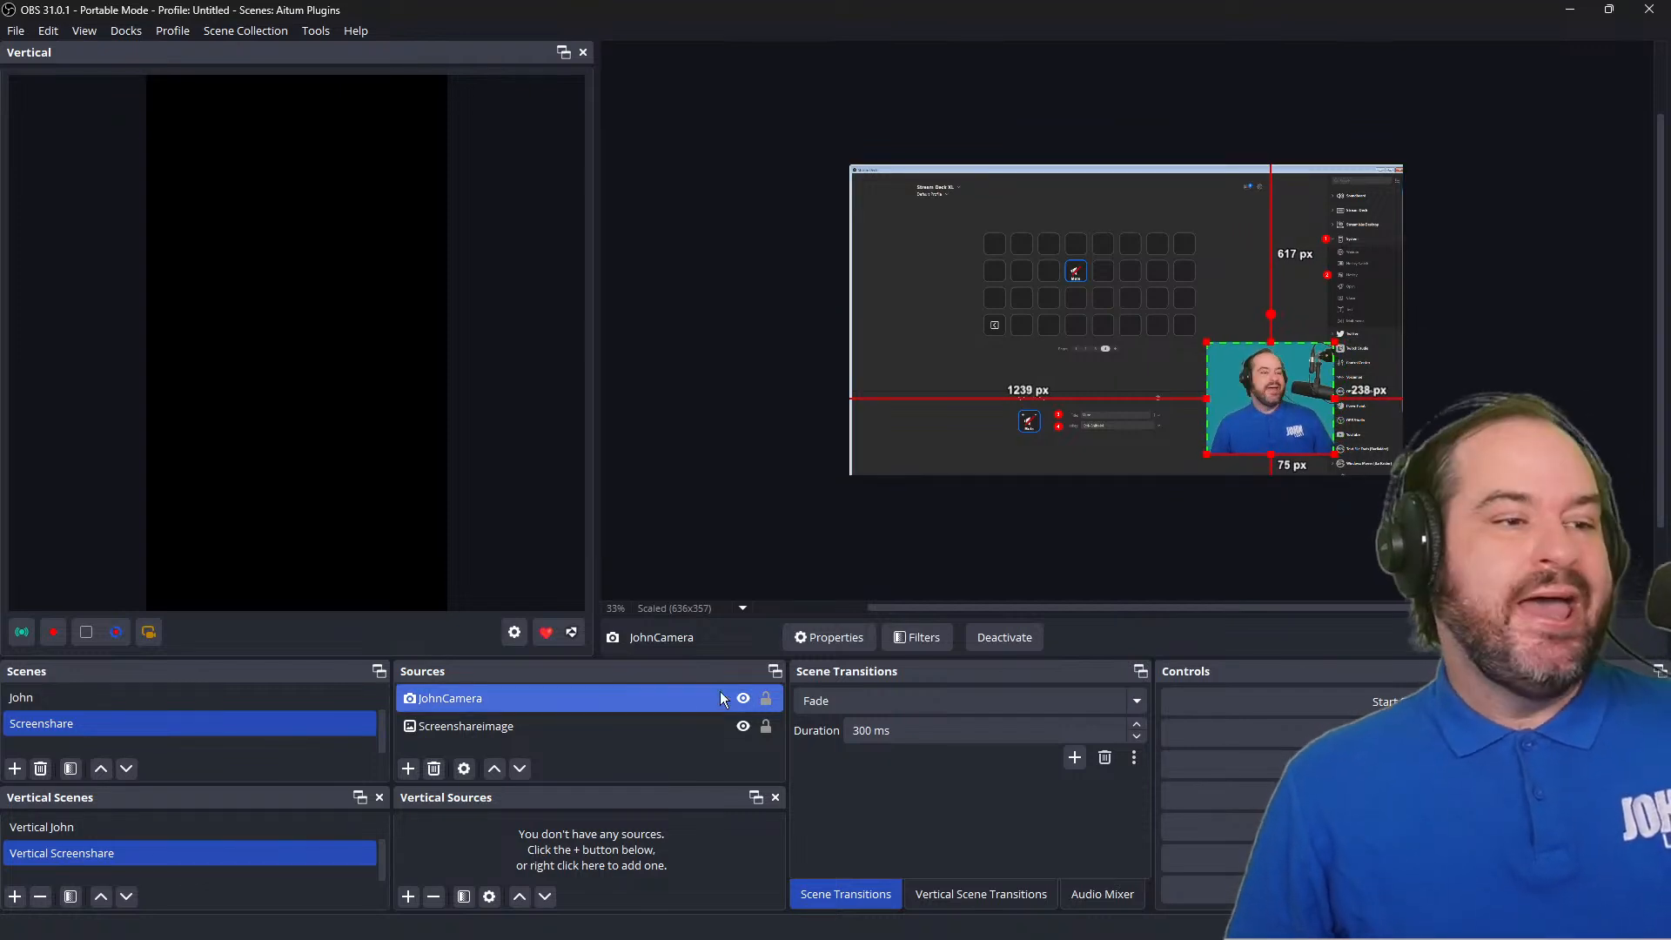
Remove the cropped JohnCamera source from the main Screenshare scene and confirm the removal.
{"action": "right_click", "coordinate": [636, 700]}
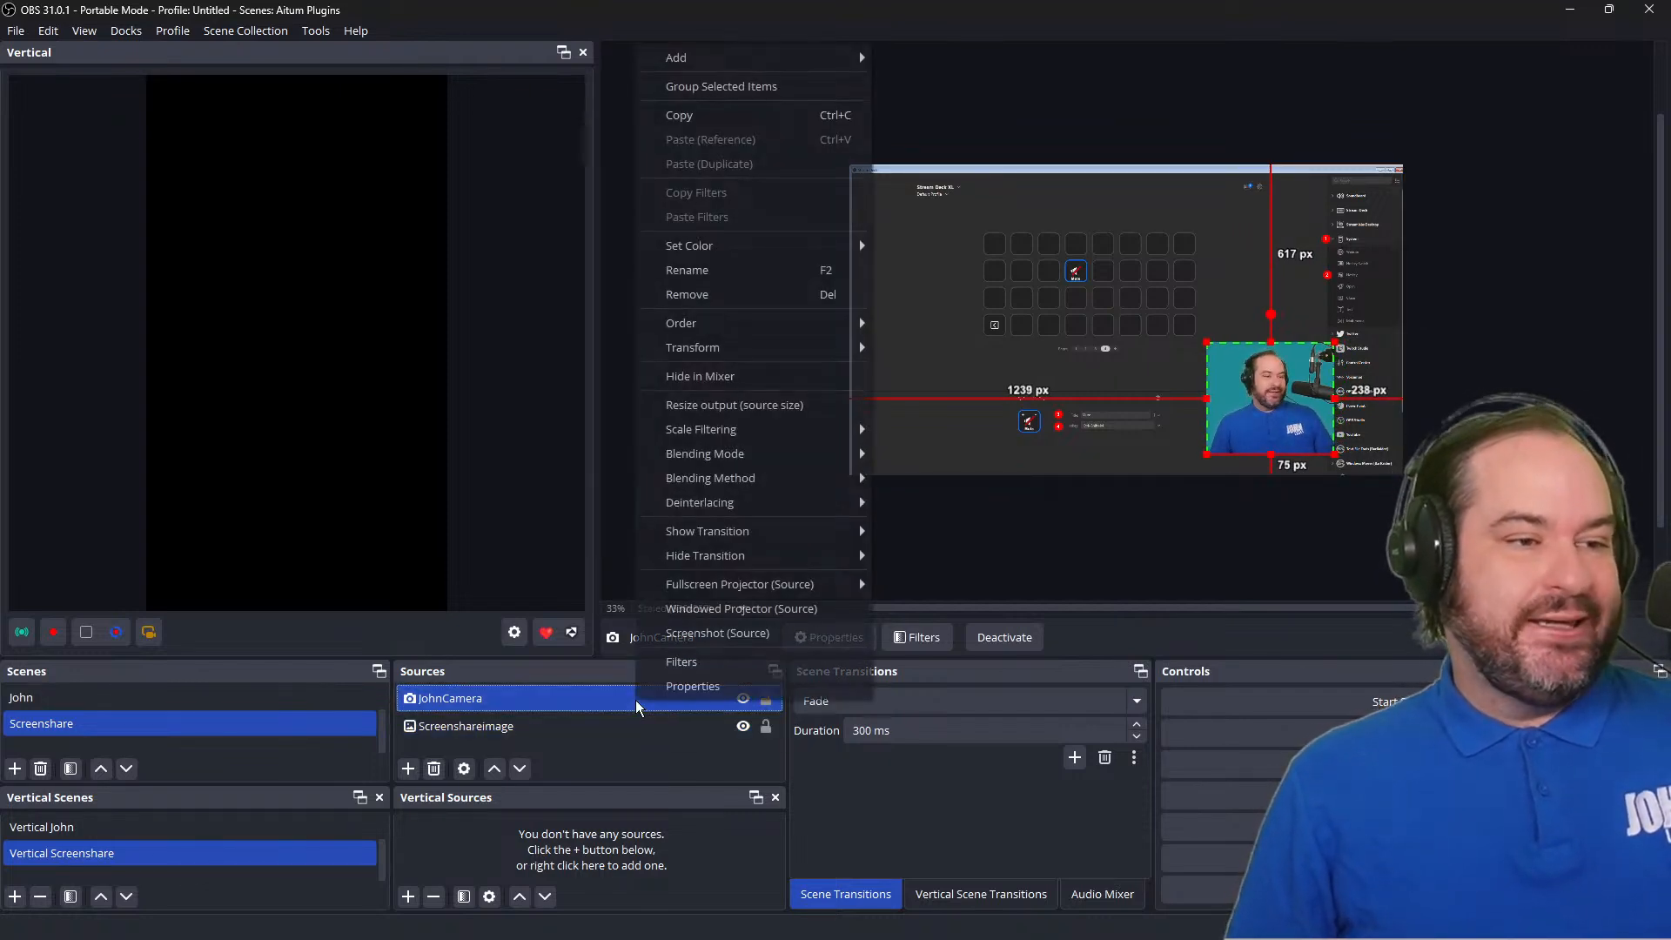
{"action": "key", "text": "Escape"}
{"action": "left_click", "coordinate": [551, 734], "text": "ctrl"}
{"action": "left_click", "coordinate": [552, 733], "text": "ctrl"}
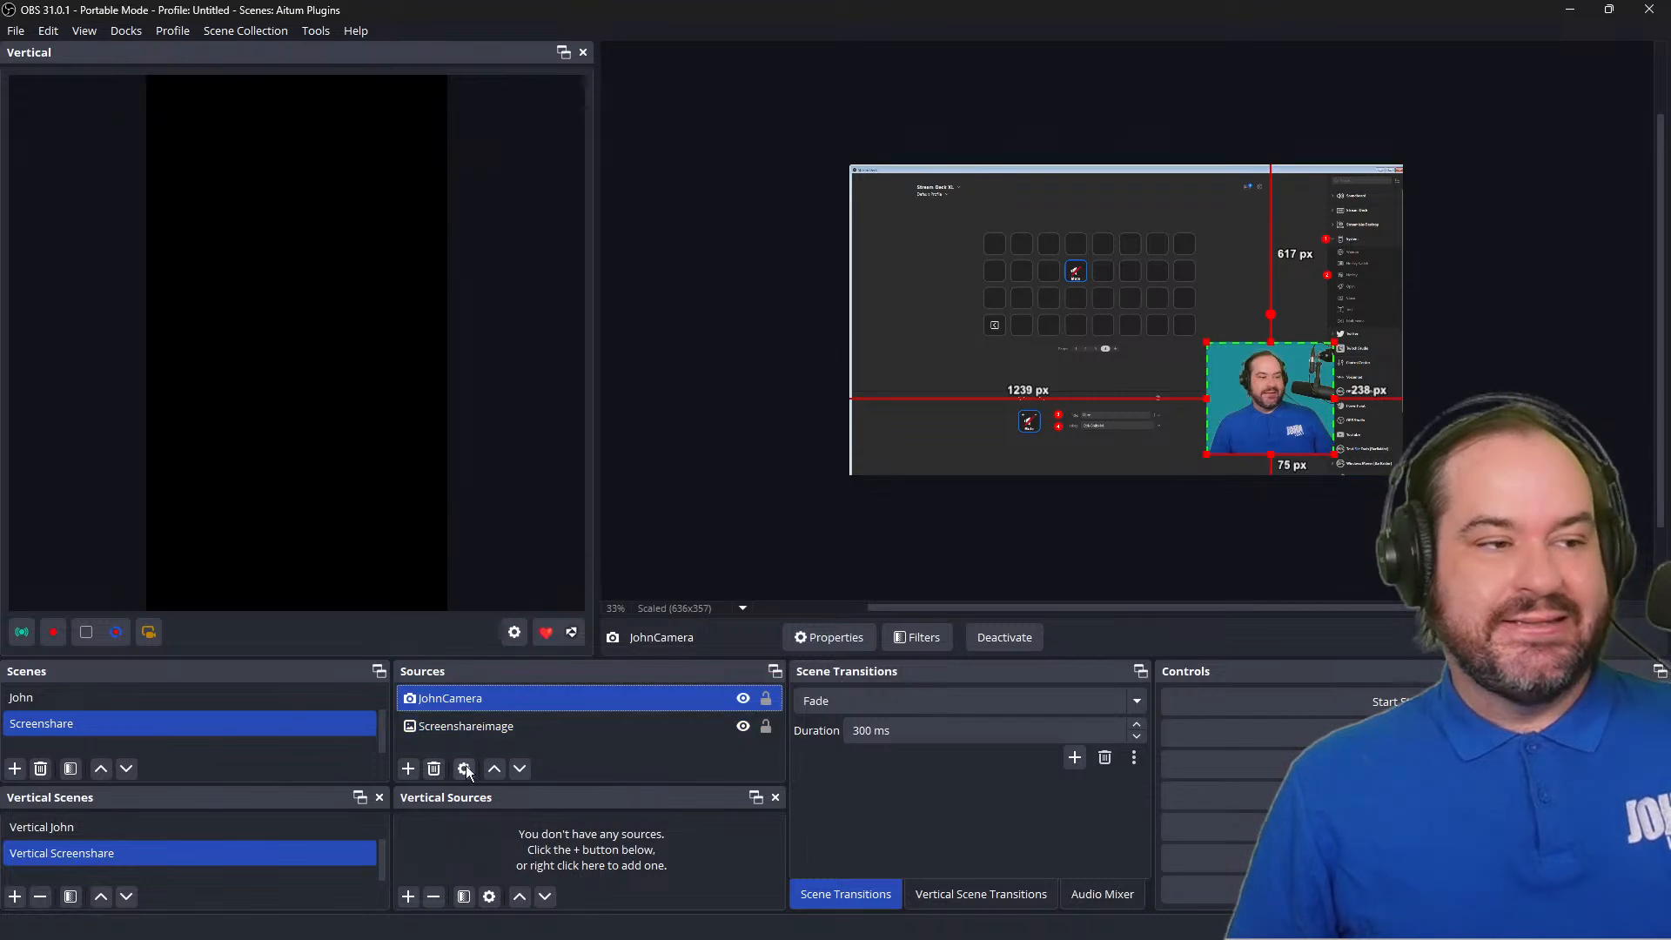
{"action": "left_click", "coordinate": [431, 772]}
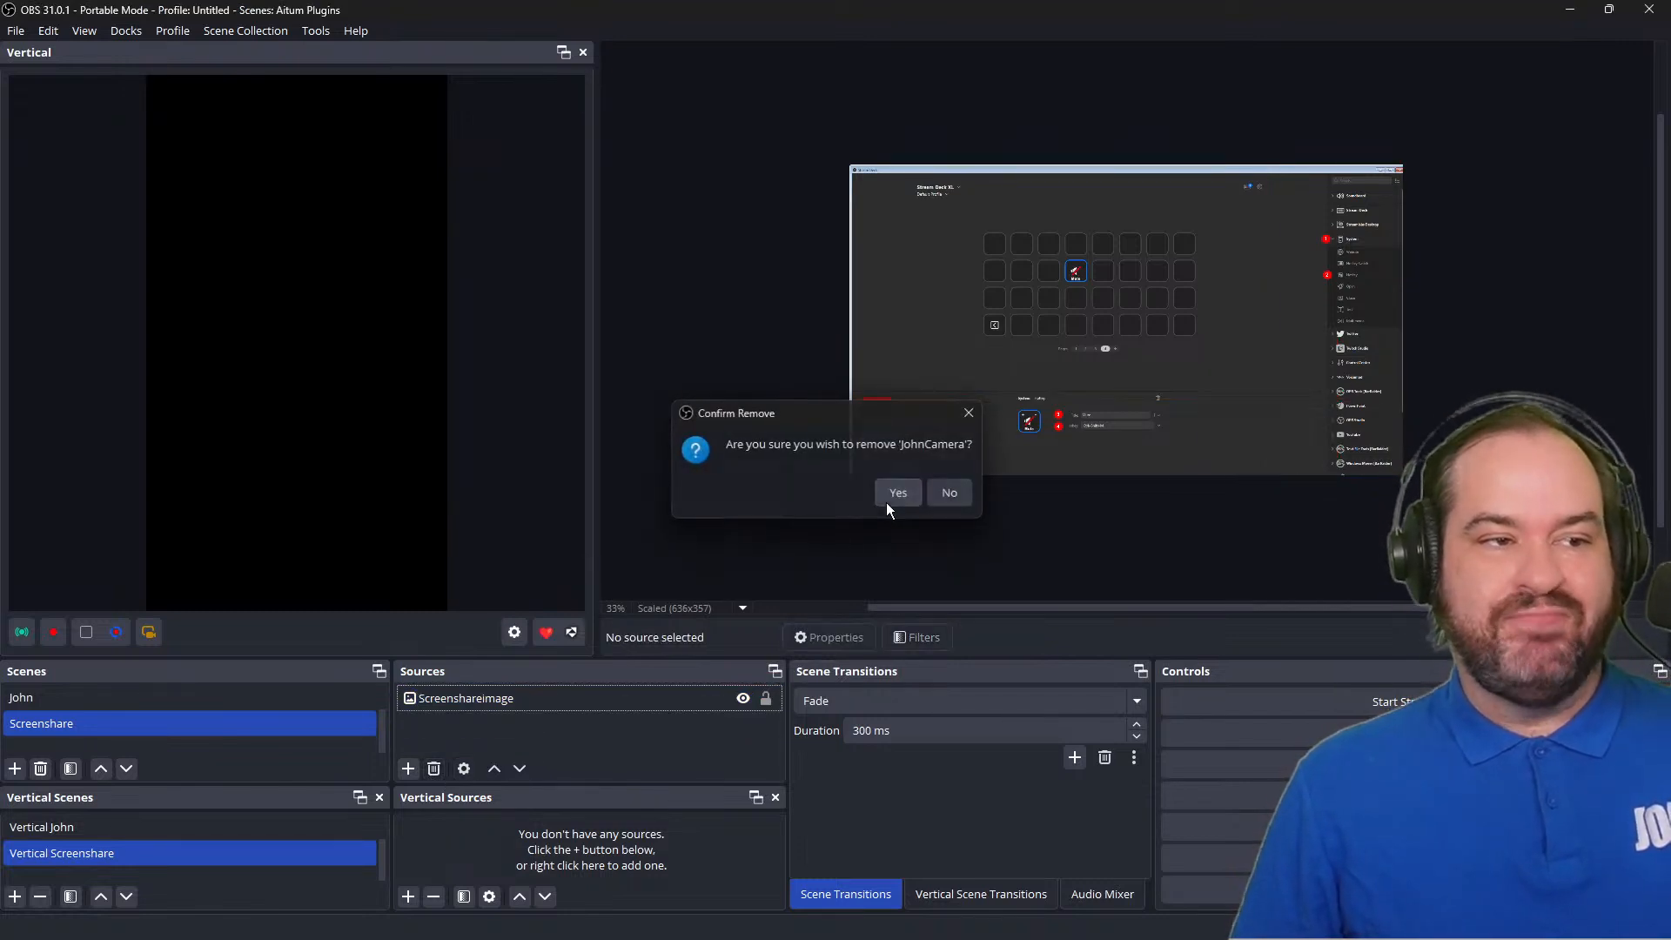
{"action": "left_click", "coordinate": [887, 499]}
Add a new Source Clone named RoundJohnCamera to the main Screenshare scene.
{"action": "left_click", "coordinate": [408, 769]}
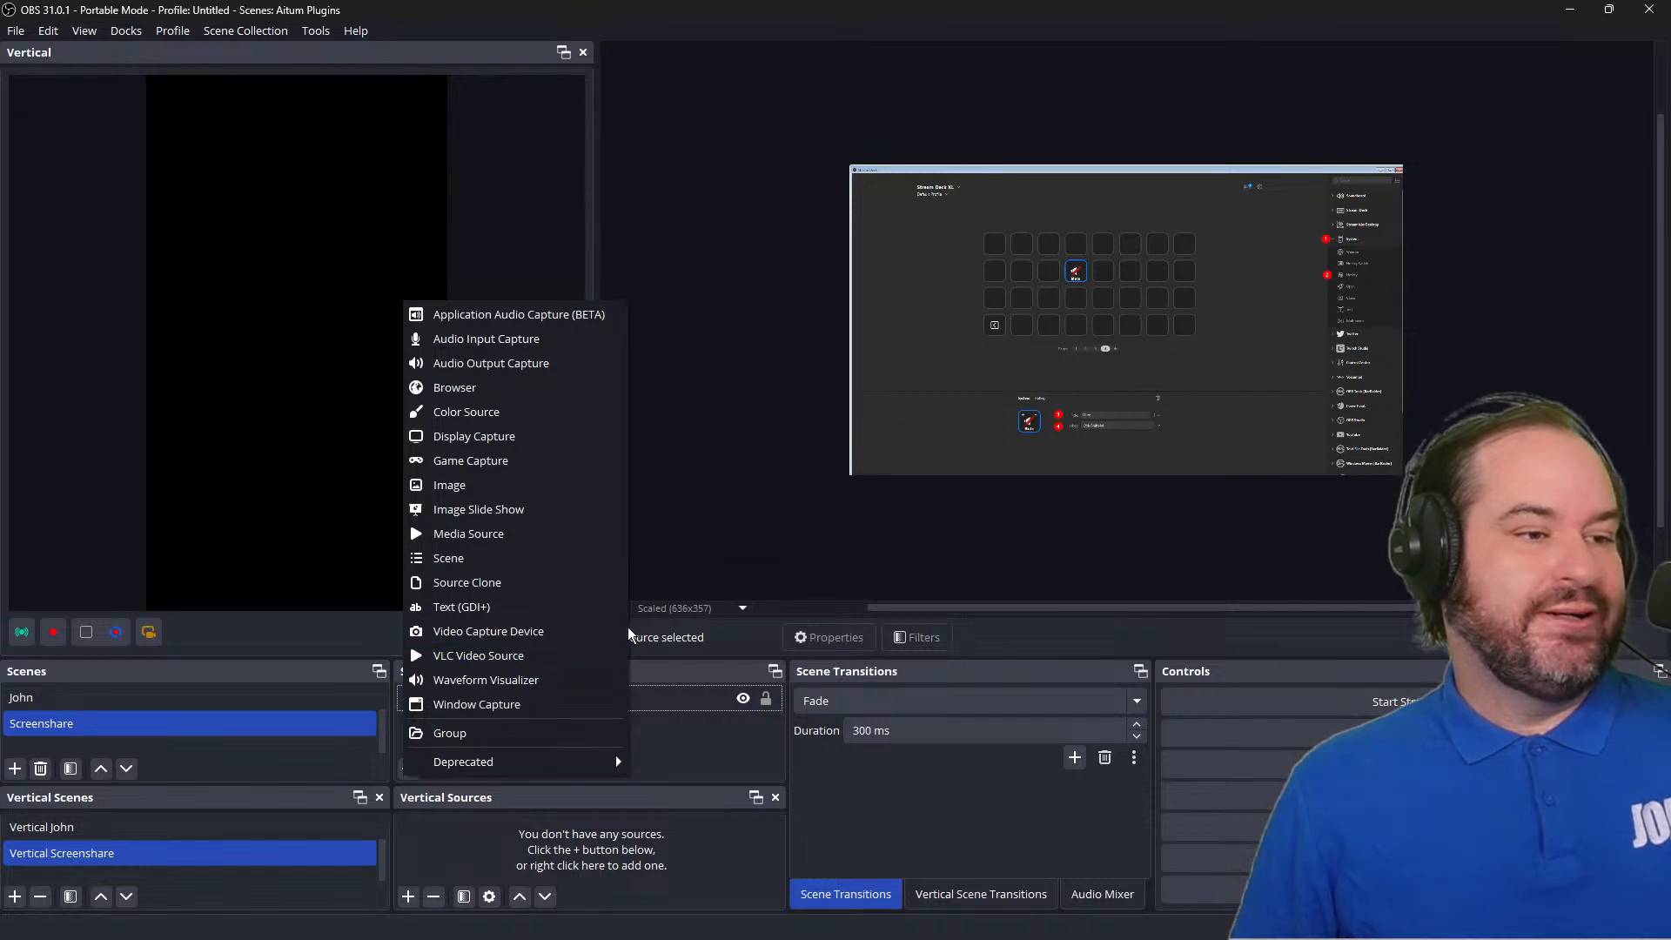
{"action": "left_click", "coordinate": [616, 582]}
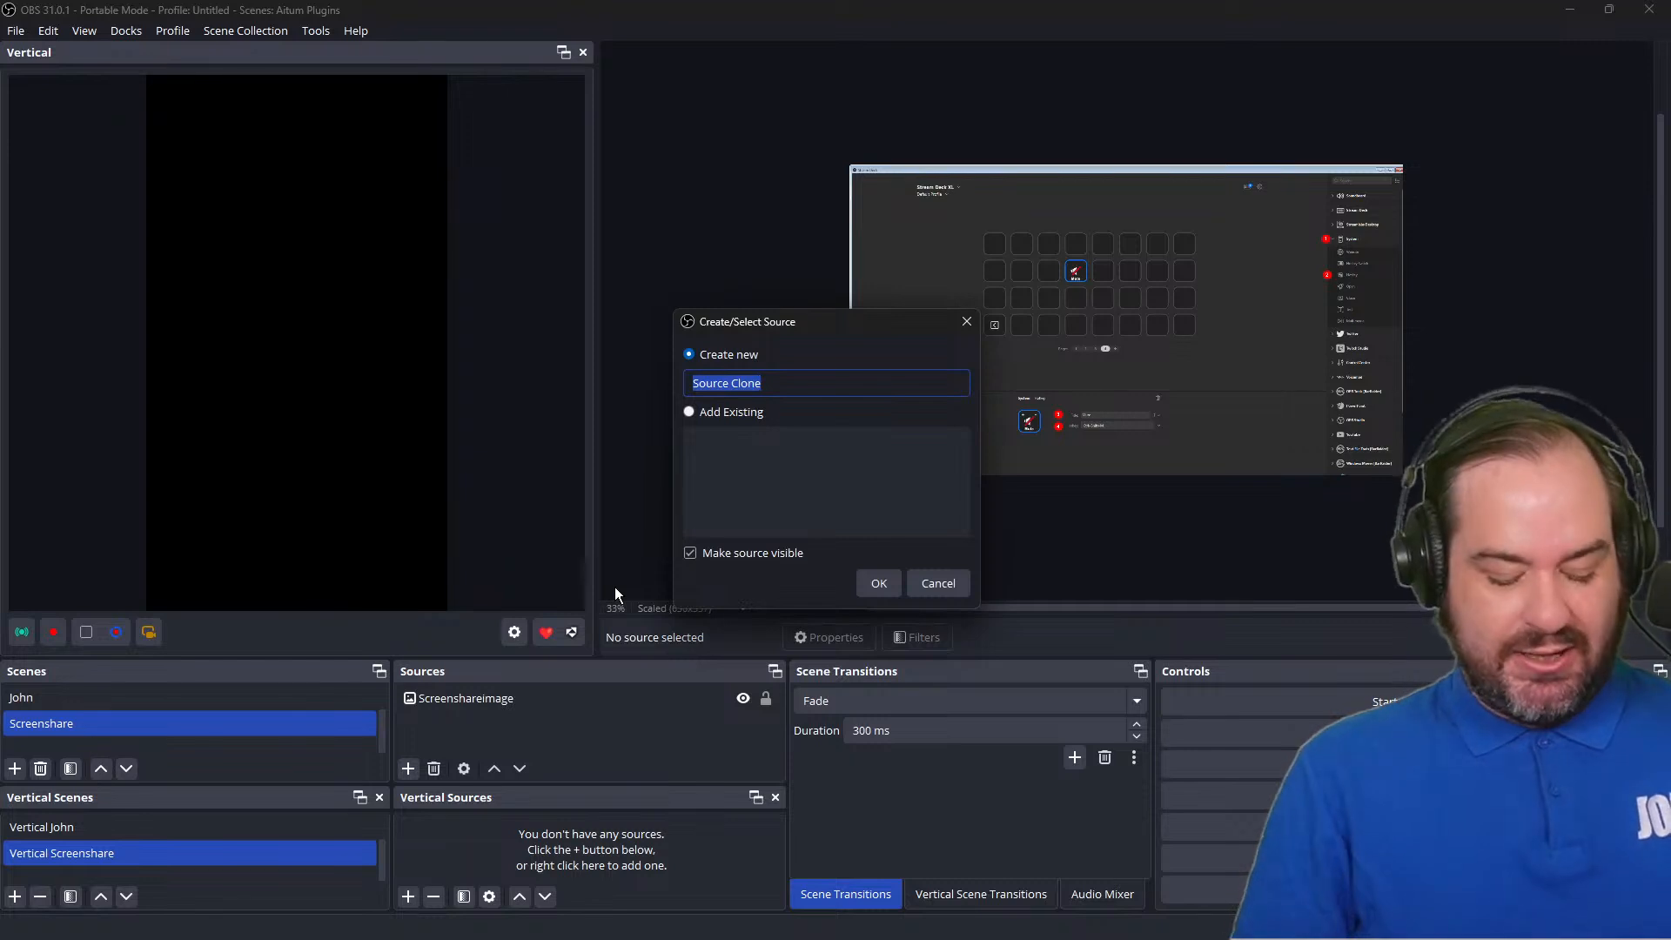
{"action": "type", "text": "RoundJ"}
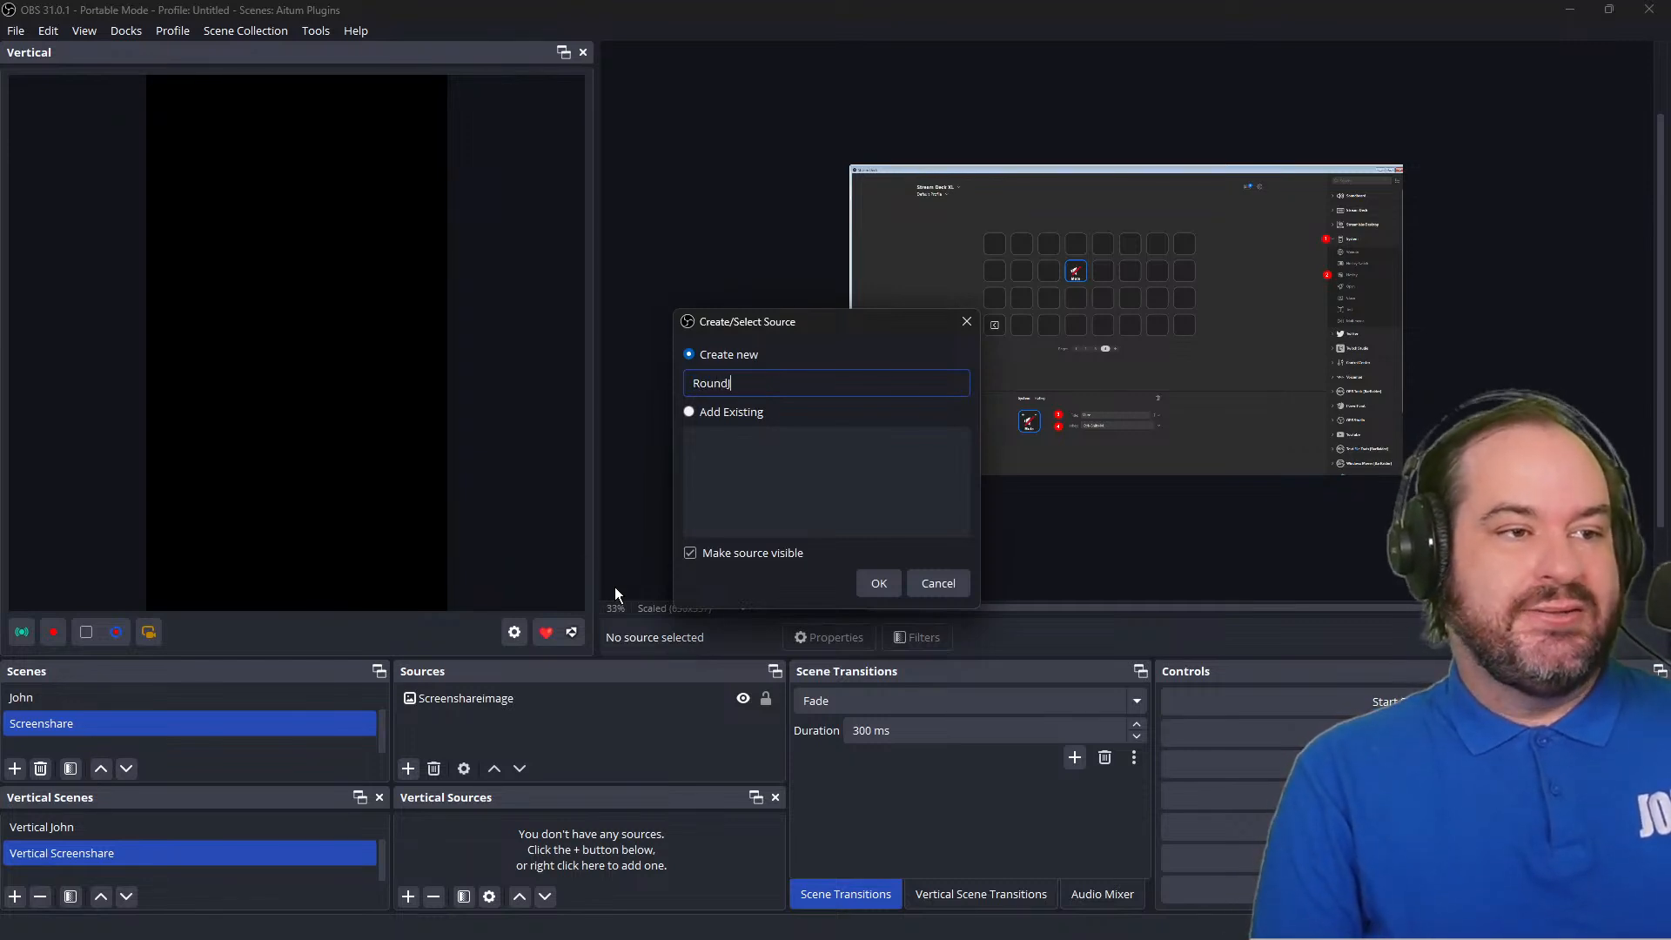
{"action": "type", "text": "ohnCamera"}
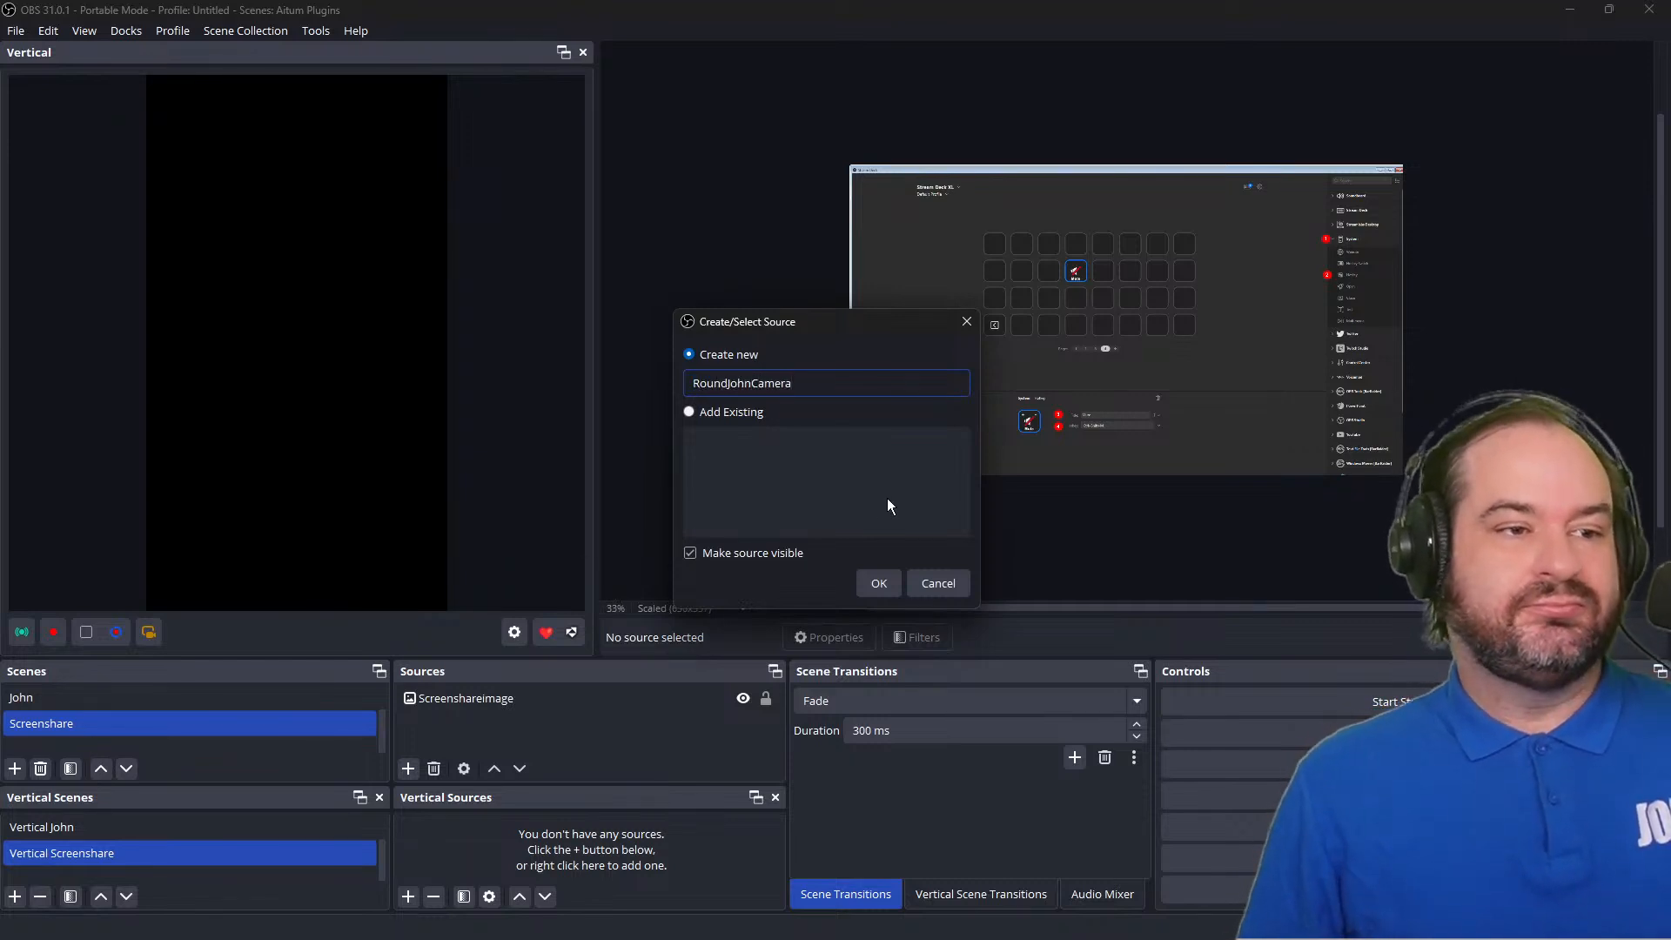
{"action": "left_click", "coordinate": [889, 583]}
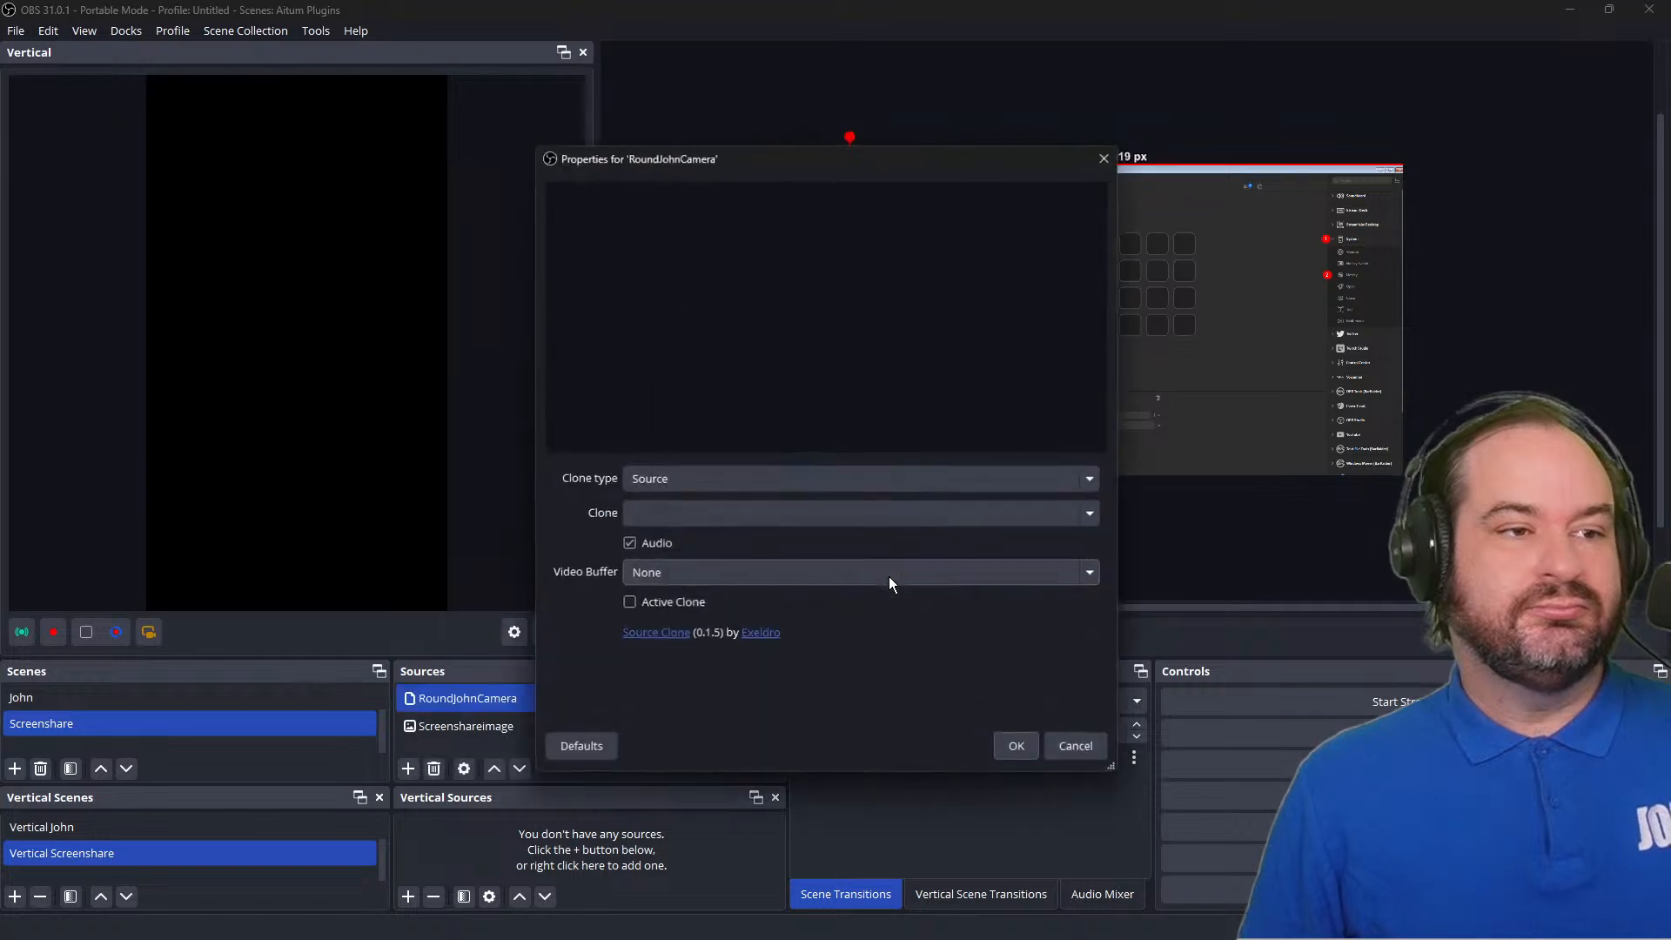
Keep the clone type of RoundJohnCamera as Source, choose JohnCamera as the cloned source and accept the properties.
{"action": "left_click", "coordinate": [992, 480]}
{"action": "left_click", "coordinate": [994, 502]}
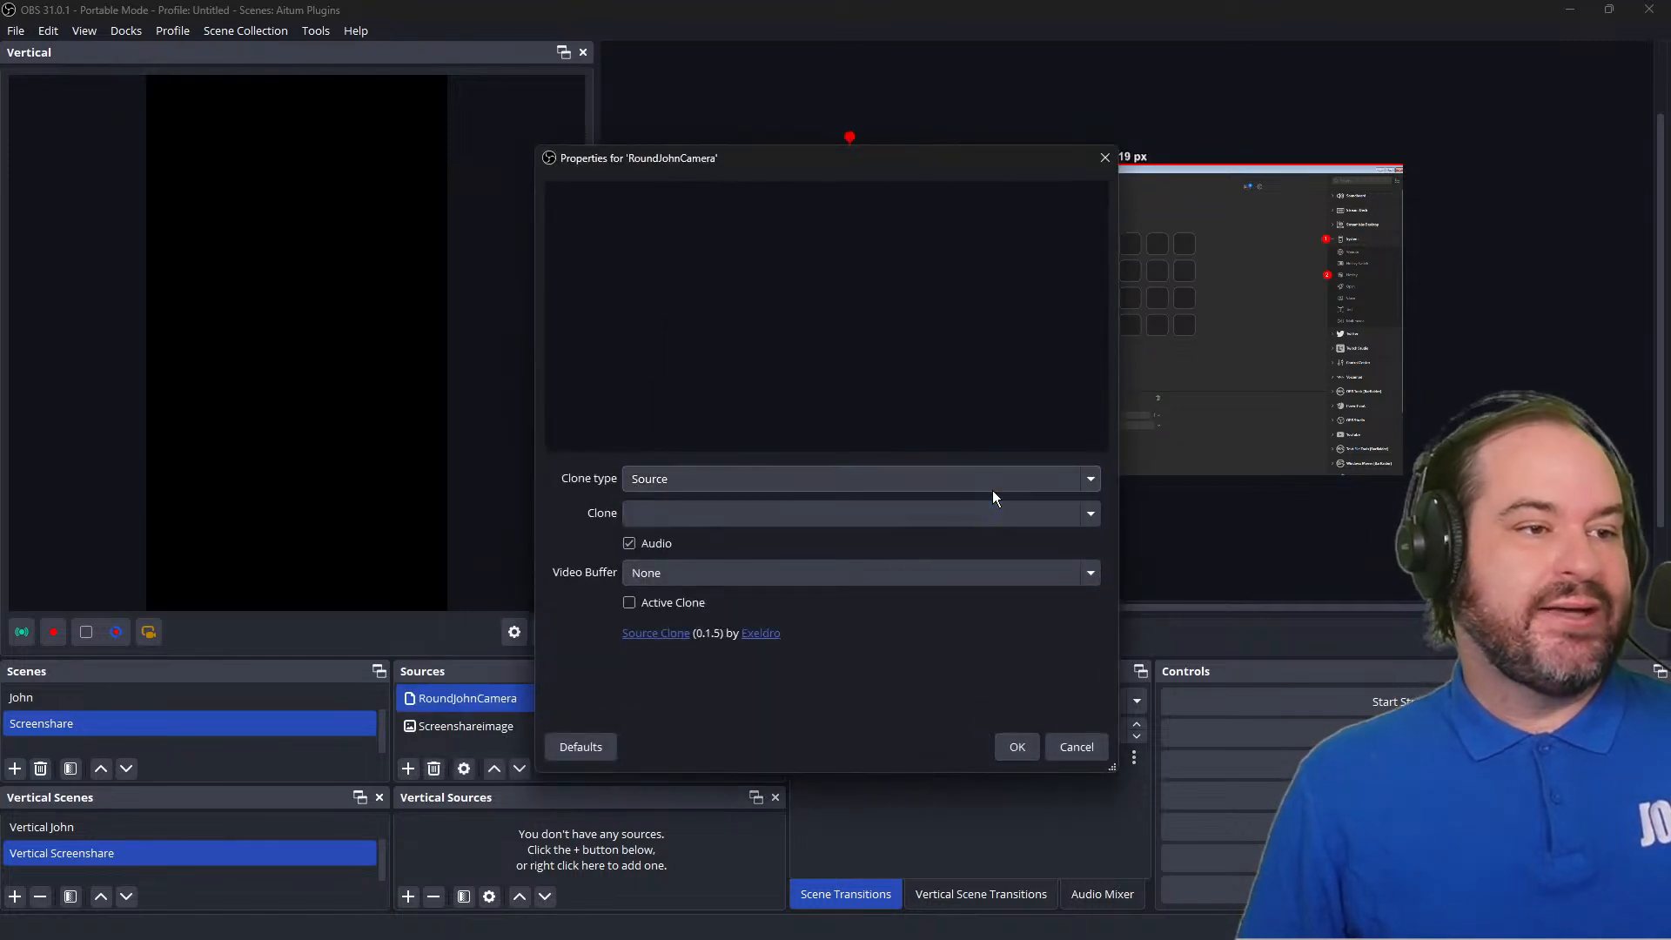
{"action": "left_click", "coordinate": [1088, 513]}
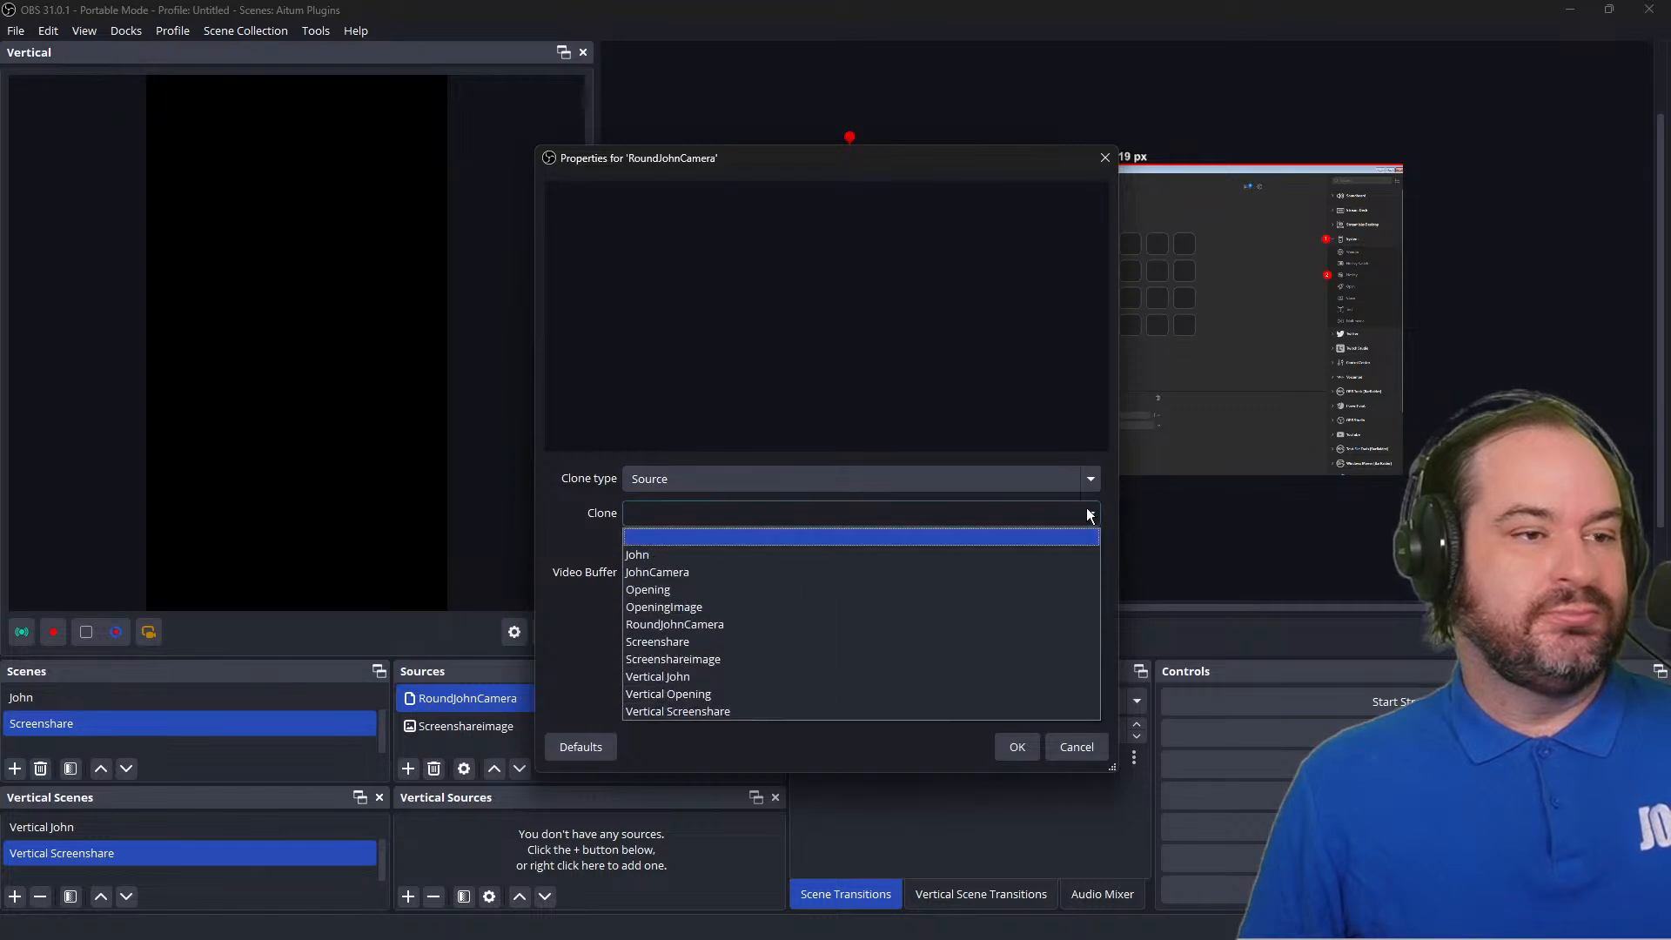
{"action": "left_click", "coordinate": [1008, 571]}
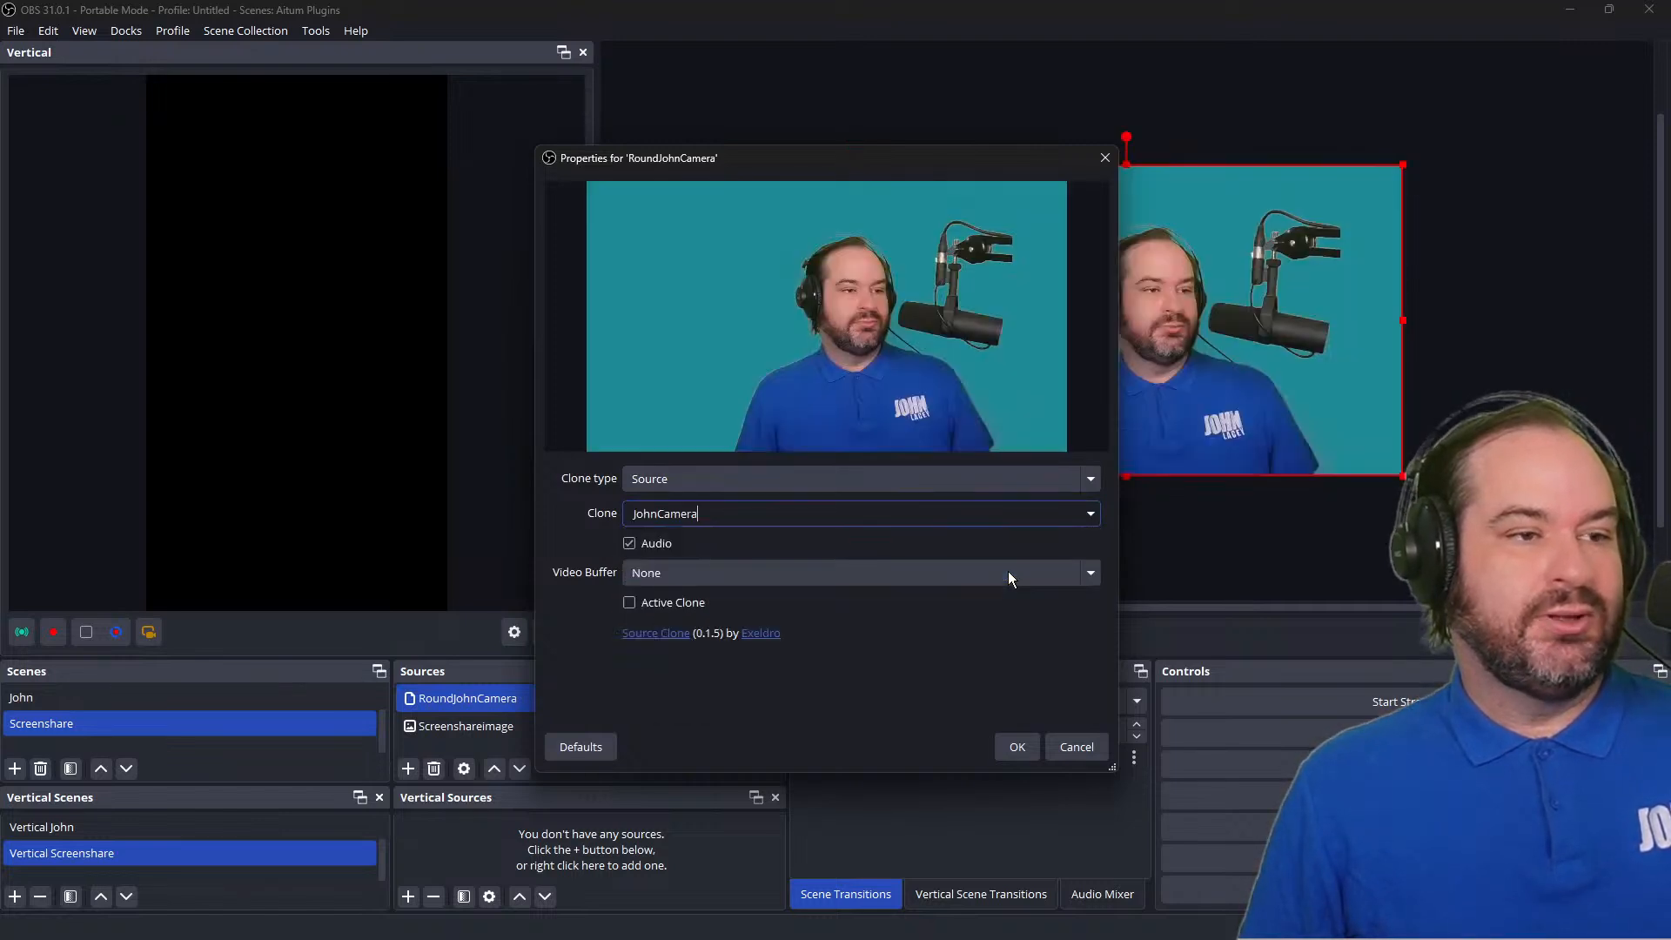
{"action": "left_click", "coordinate": [1031, 752]}
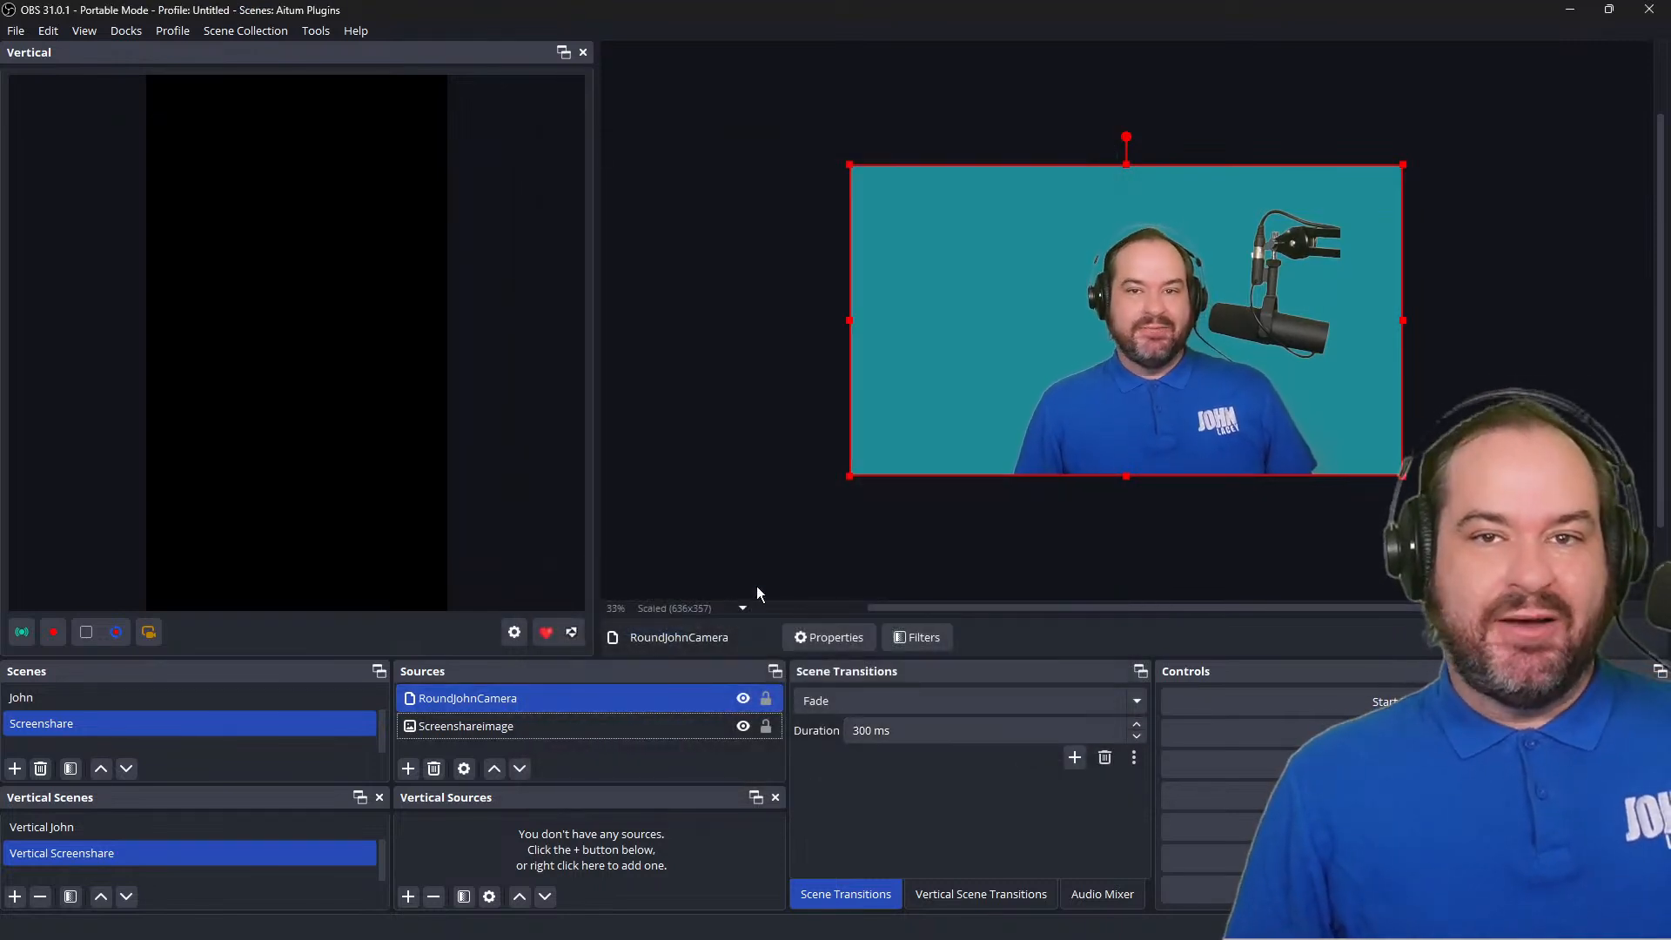
Add an Advanced Mask effect filter with its default name to RoundJohnCamera.
{"action": "right_click", "coordinate": [494, 707]}
{"action": "left_click", "coordinate": [560, 667]}
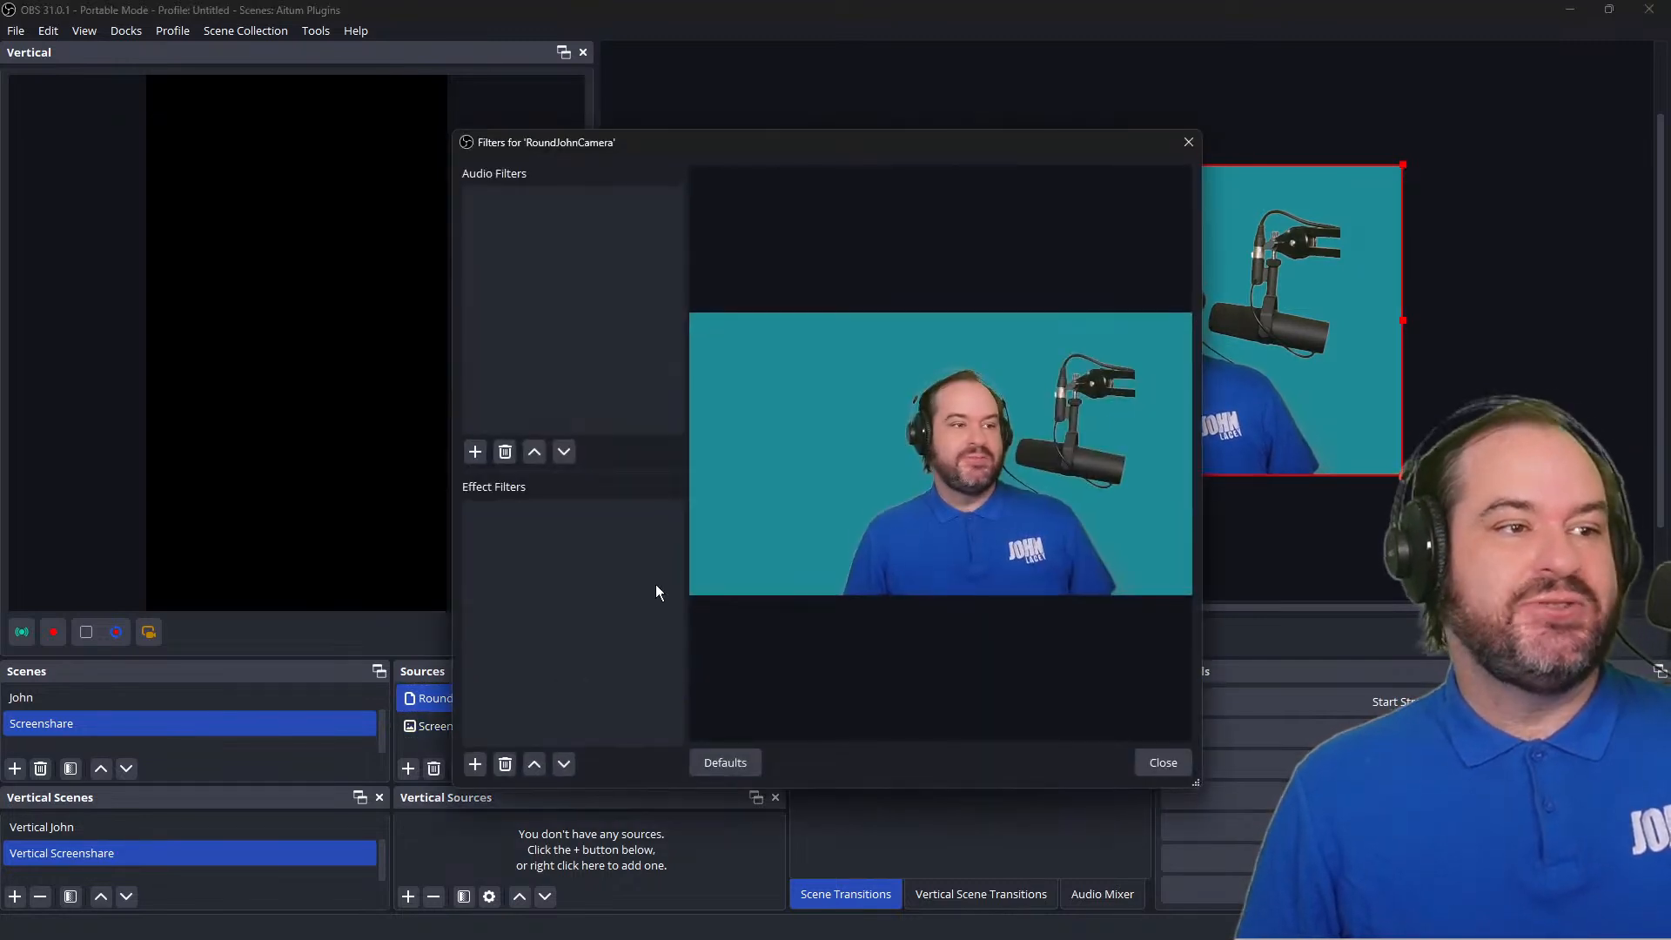
{"action": "left_click", "coordinate": [475, 764]}
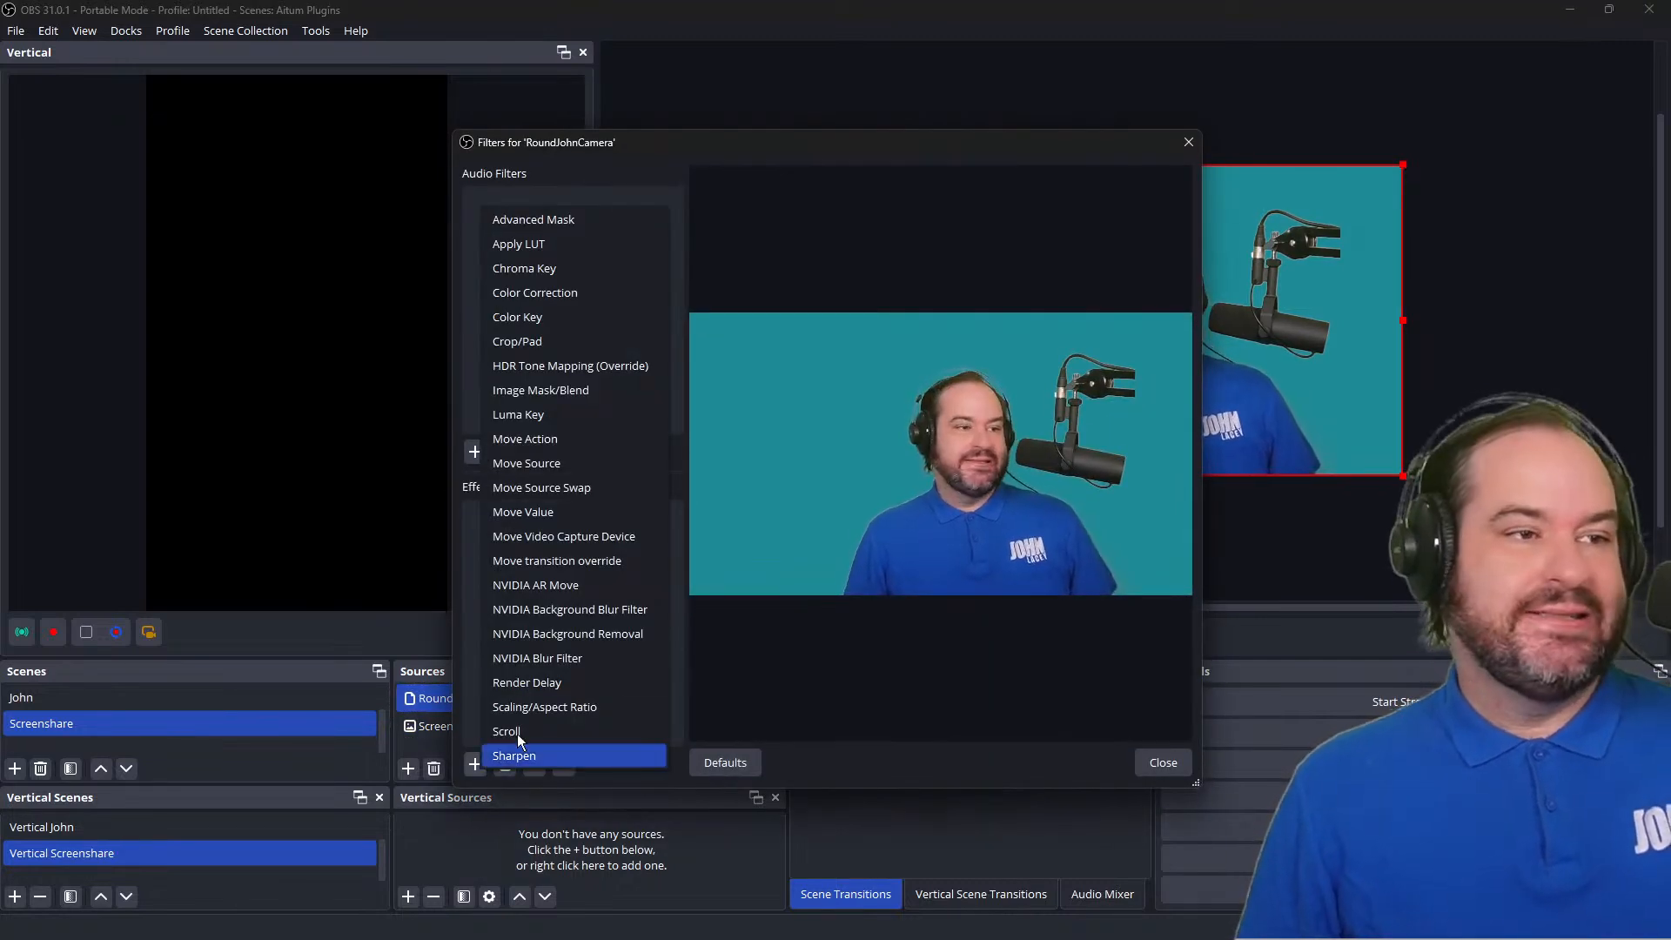
{"action": "left_click", "coordinate": [649, 223]}
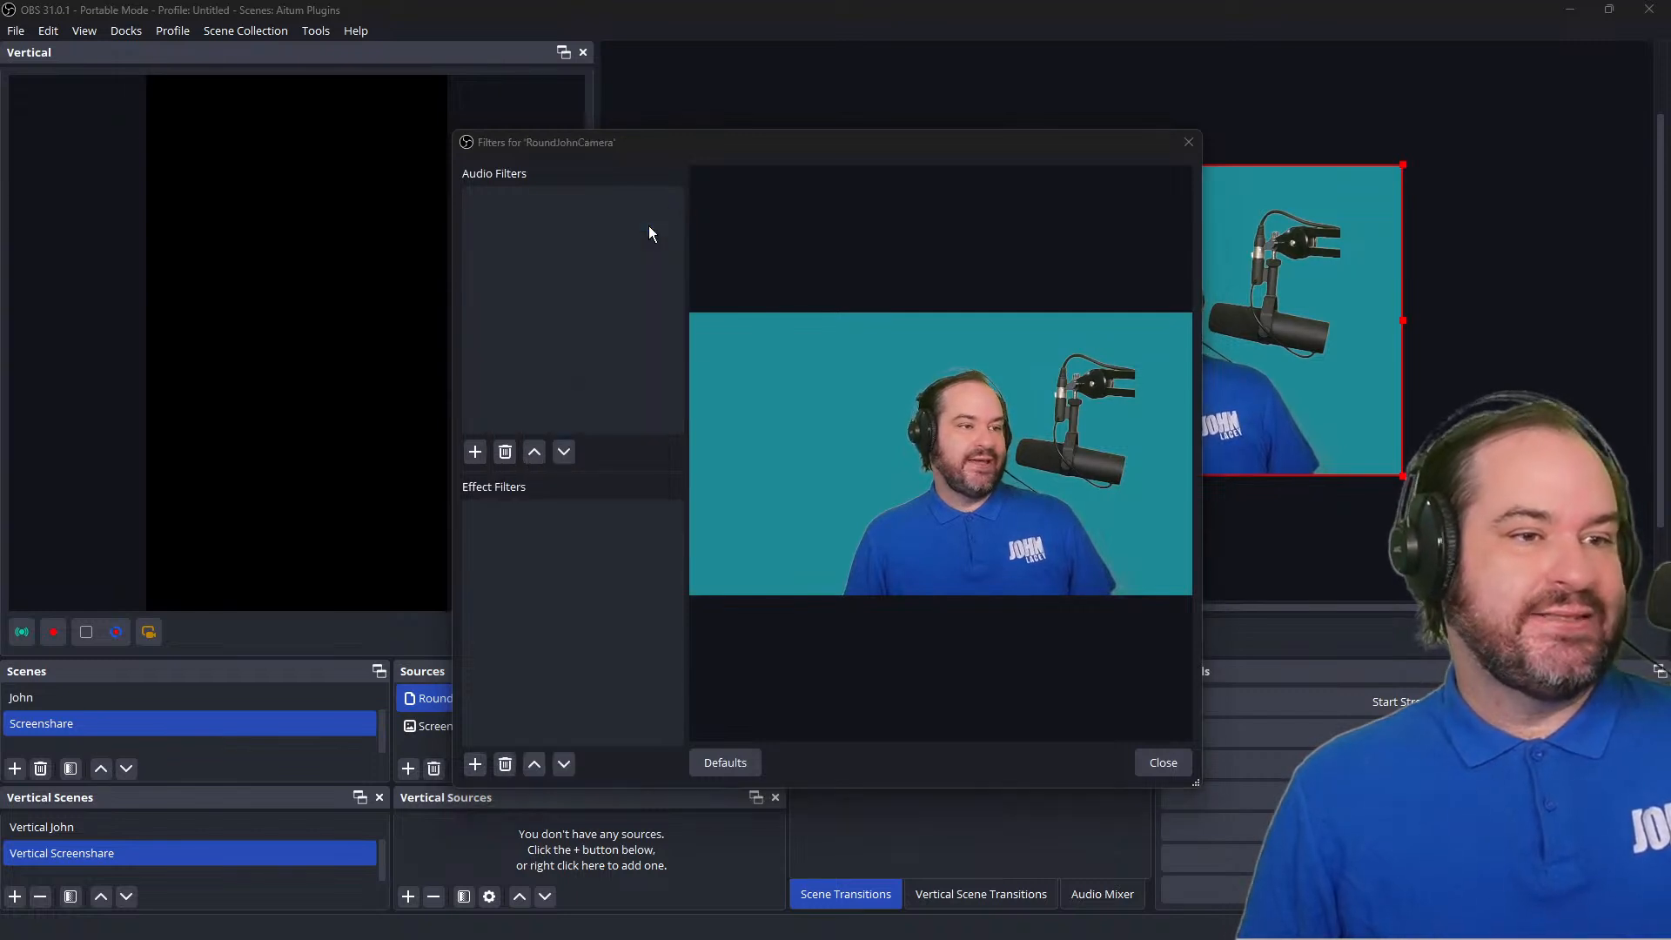
{"action": "left_click", "coordinate": [782, 493]}
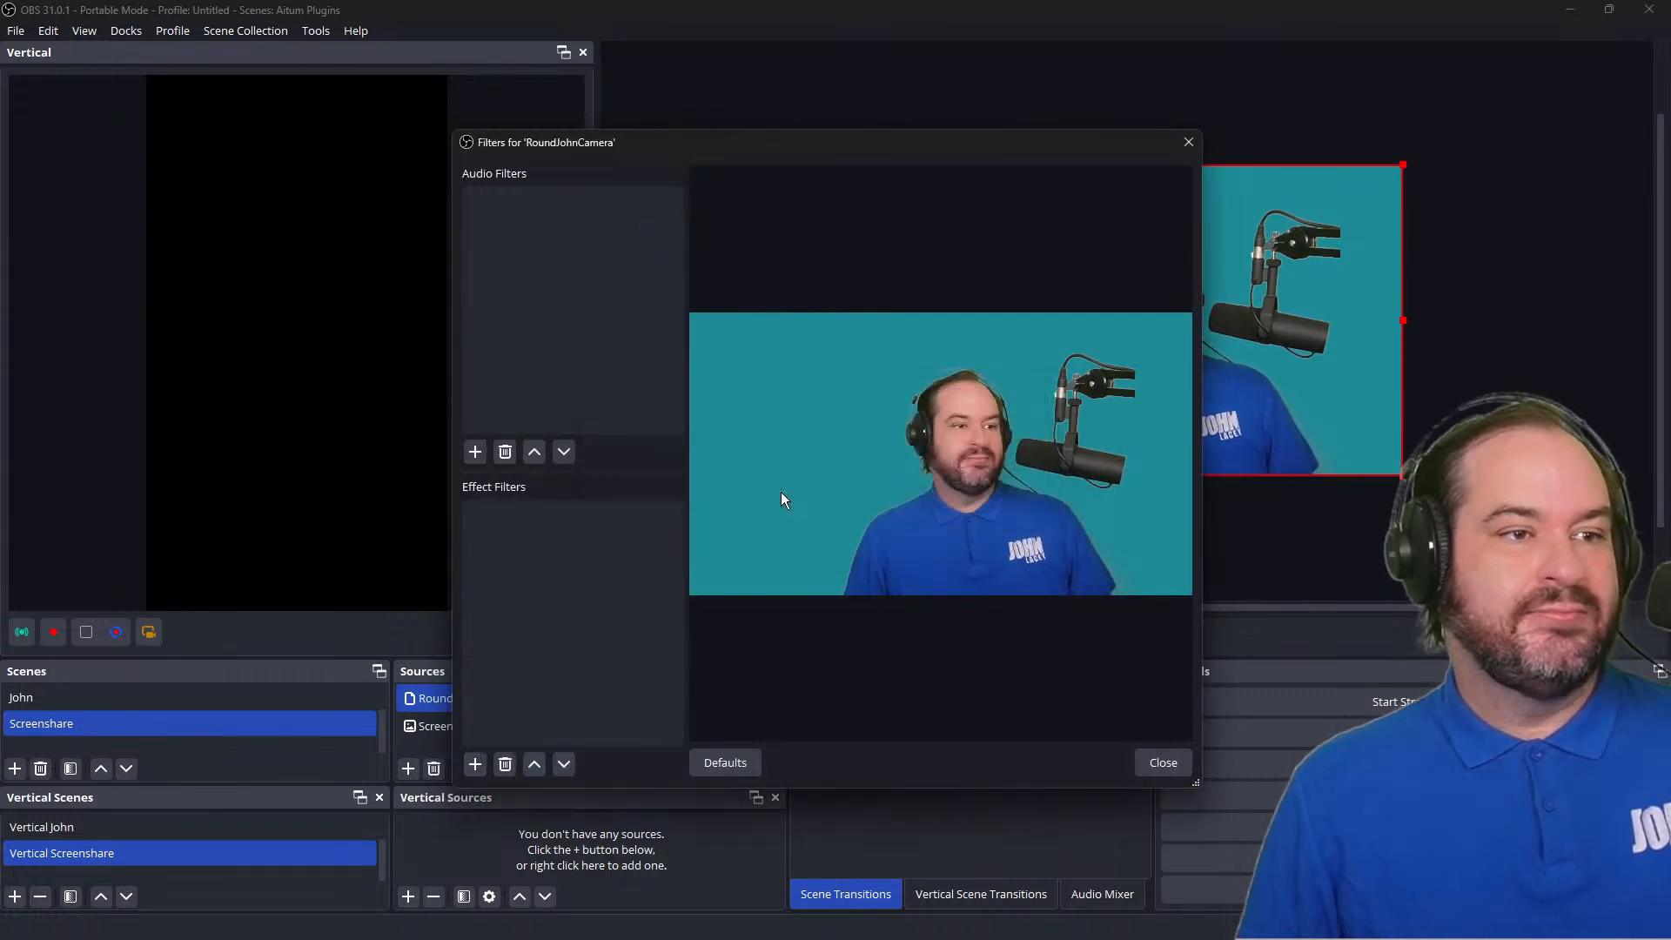
{"action": "left_click", "coordinate": [927, 336]}
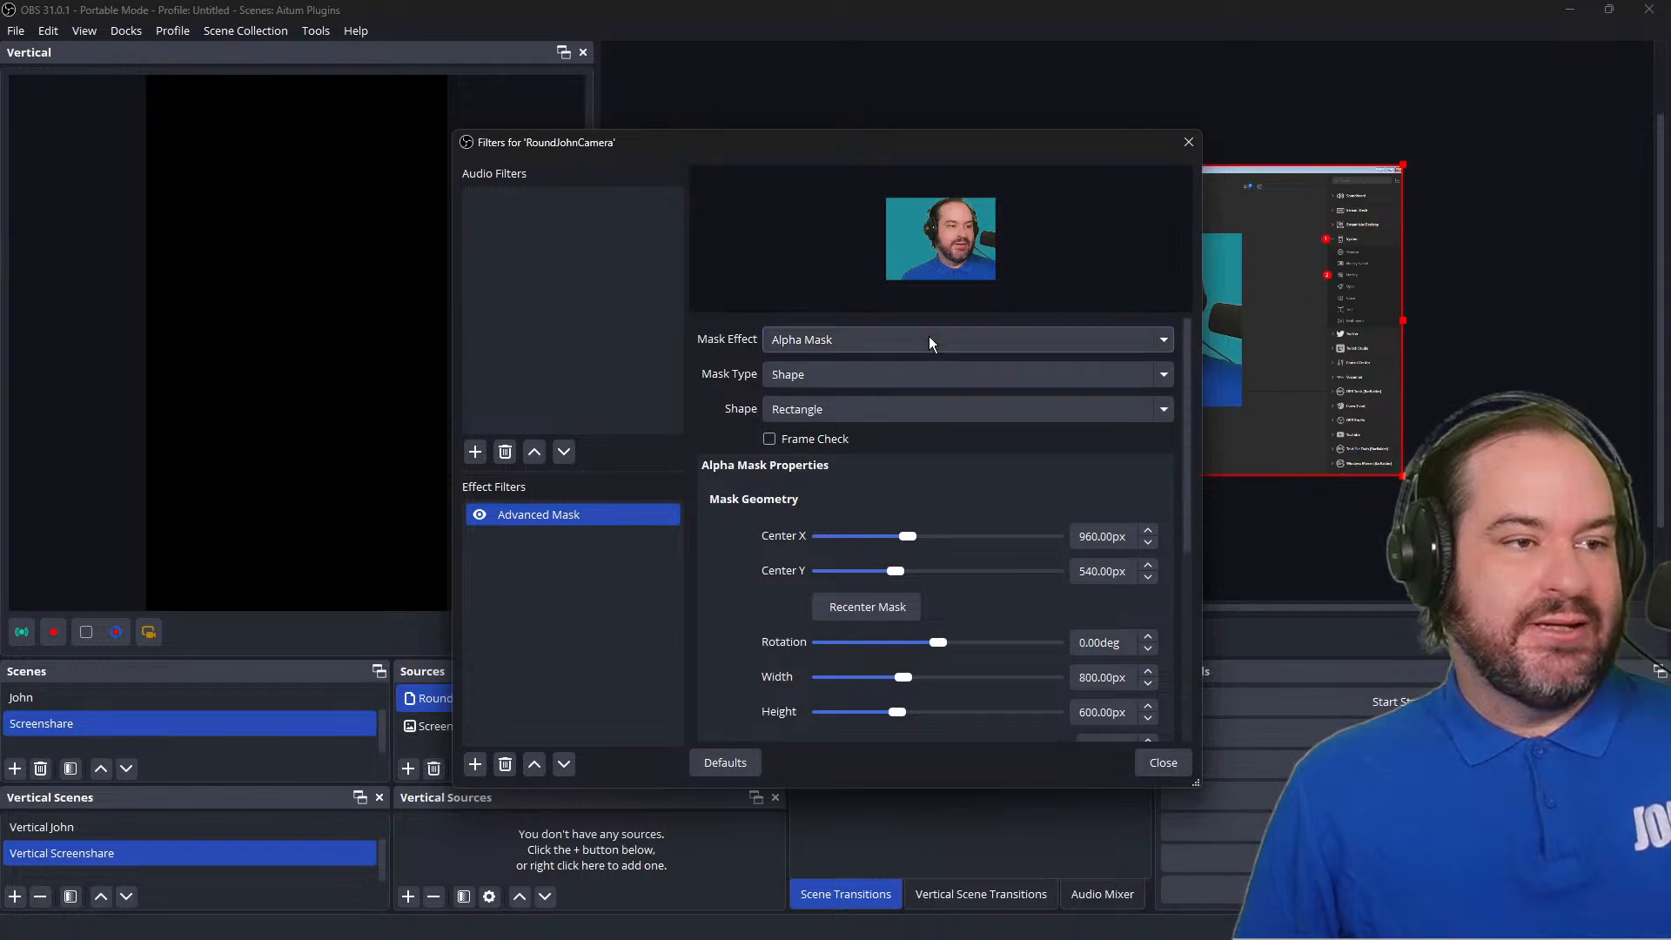
Give the Advanced Mask a Circle shape and move its center to about X 1100 px and Y 568 px.
{"action": "left_click", "coordinate": [937, 376]}
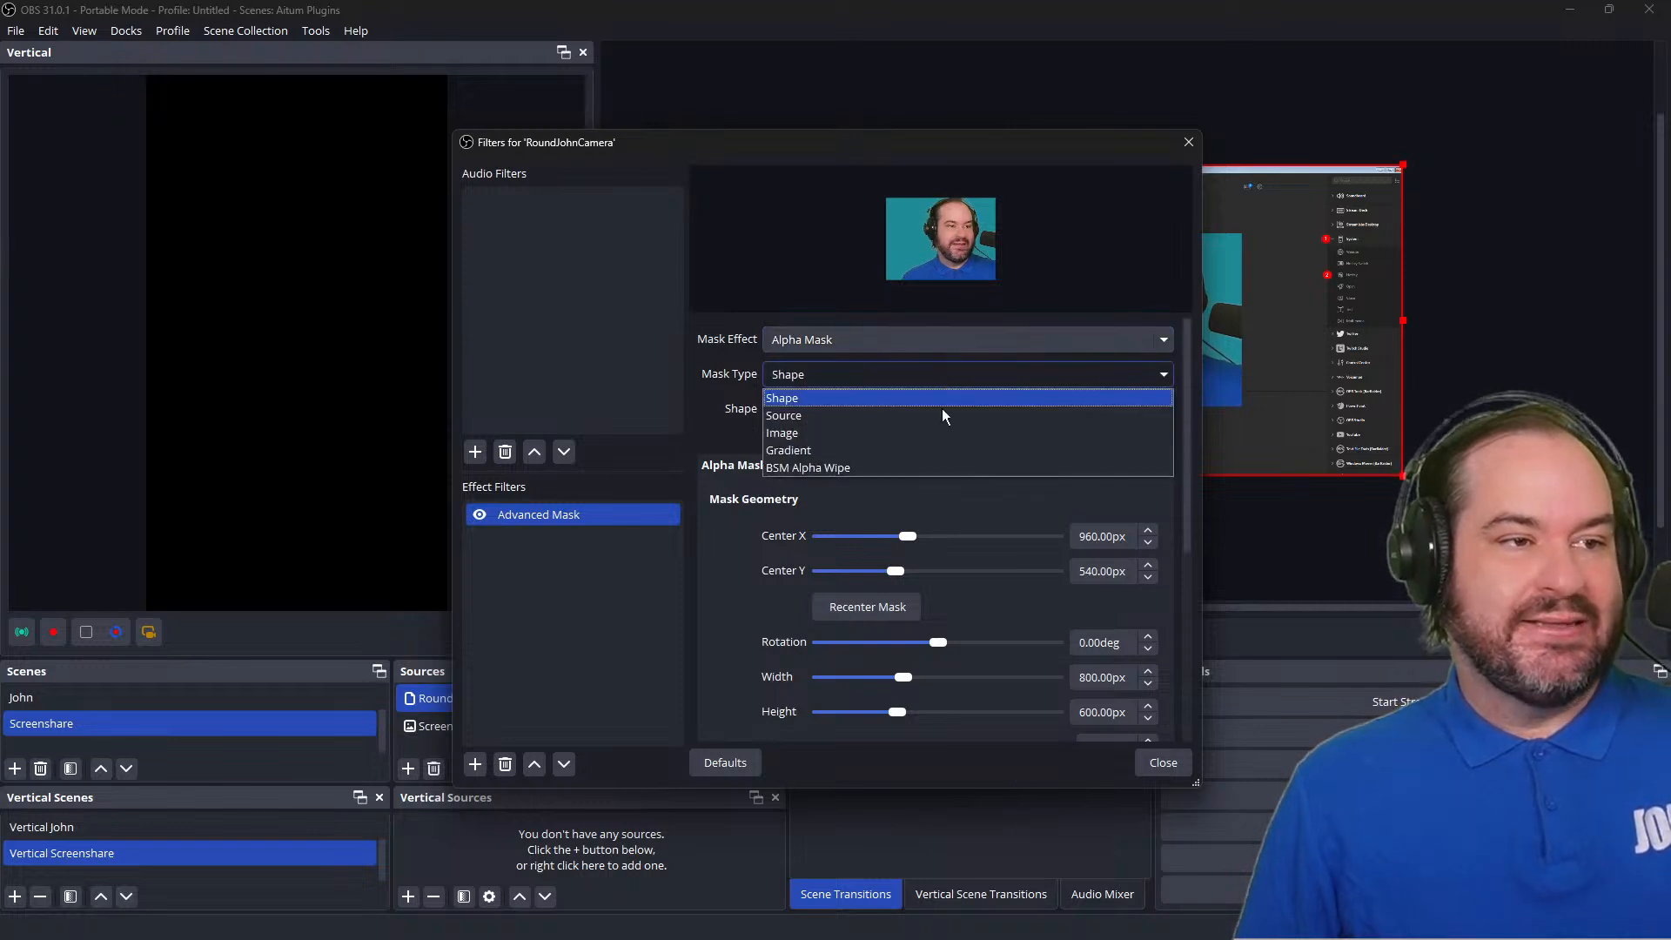
{"action": "left_click", "coordinate": [949, 399]}
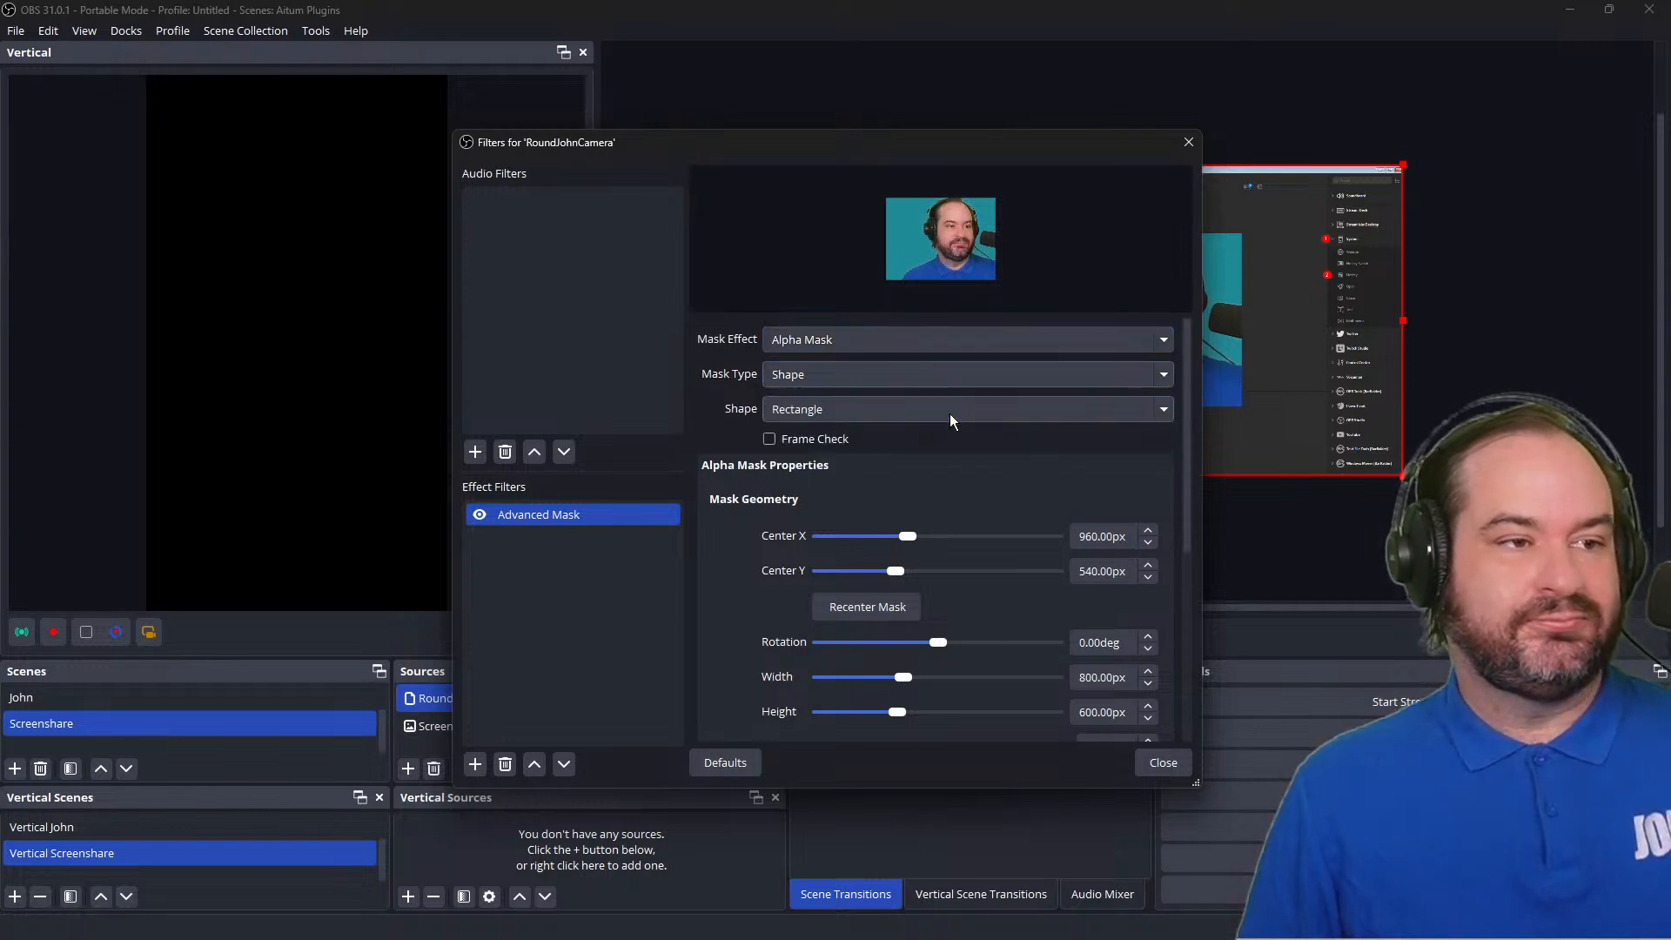
{"action": "left_click", "coordinate": [949, 414]}
{"action": "left_click", "coordinate": [954, 451]}
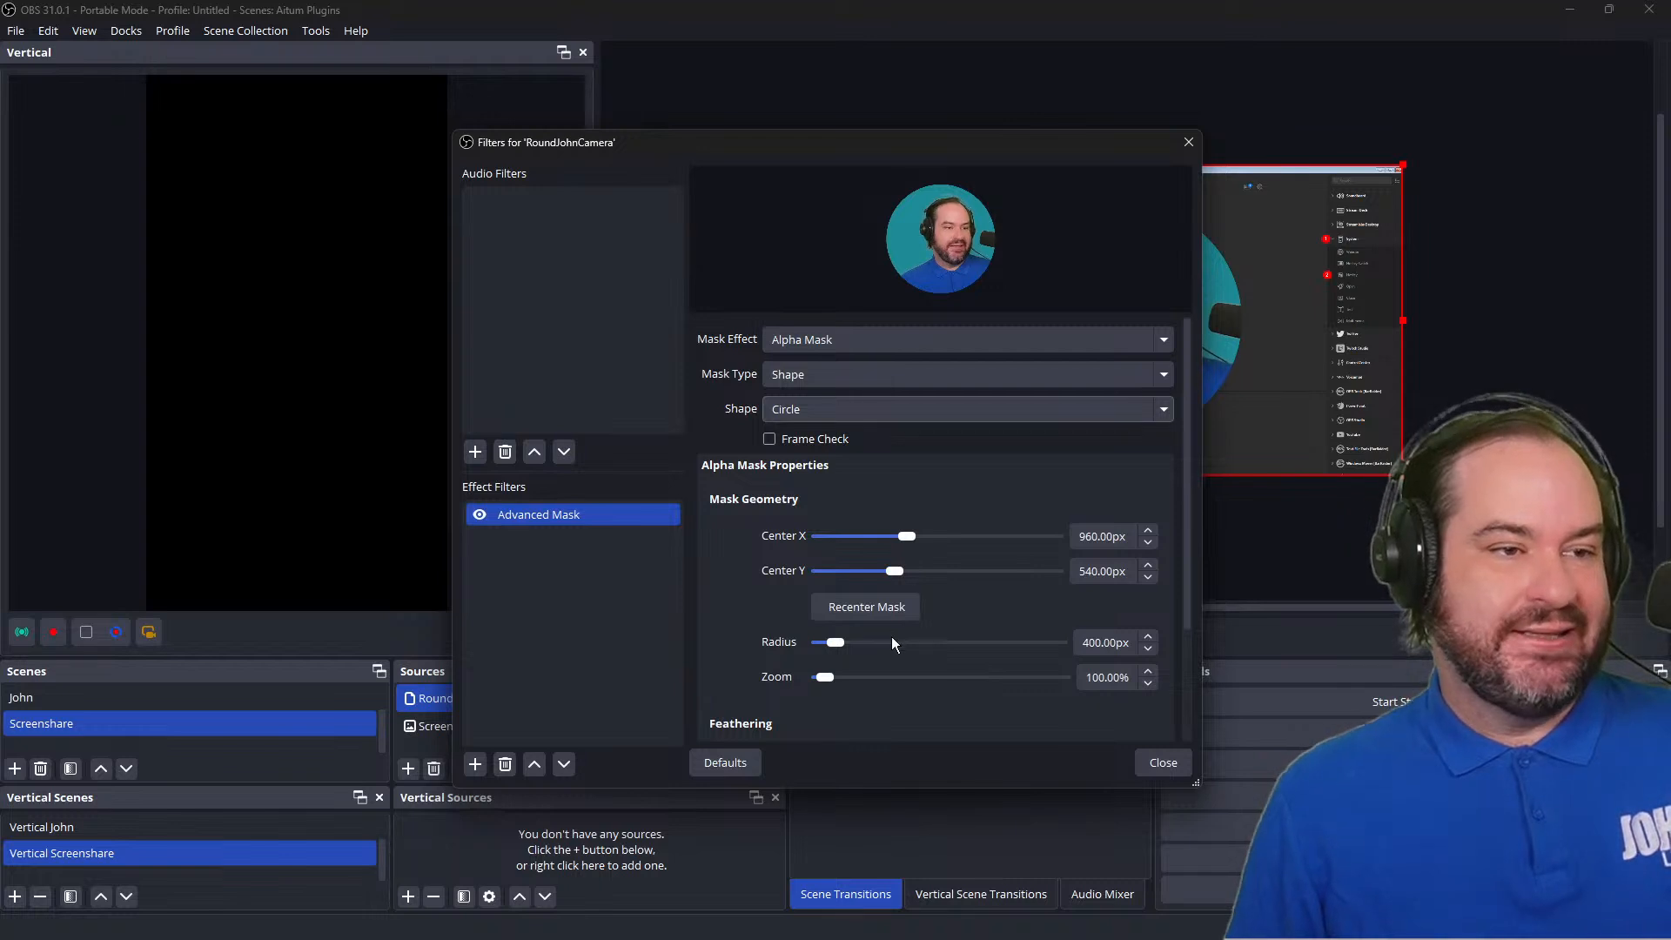
{"action": "left_click_drag", "start_coordinate": [898, 572], "coordinate": [911, 535]}
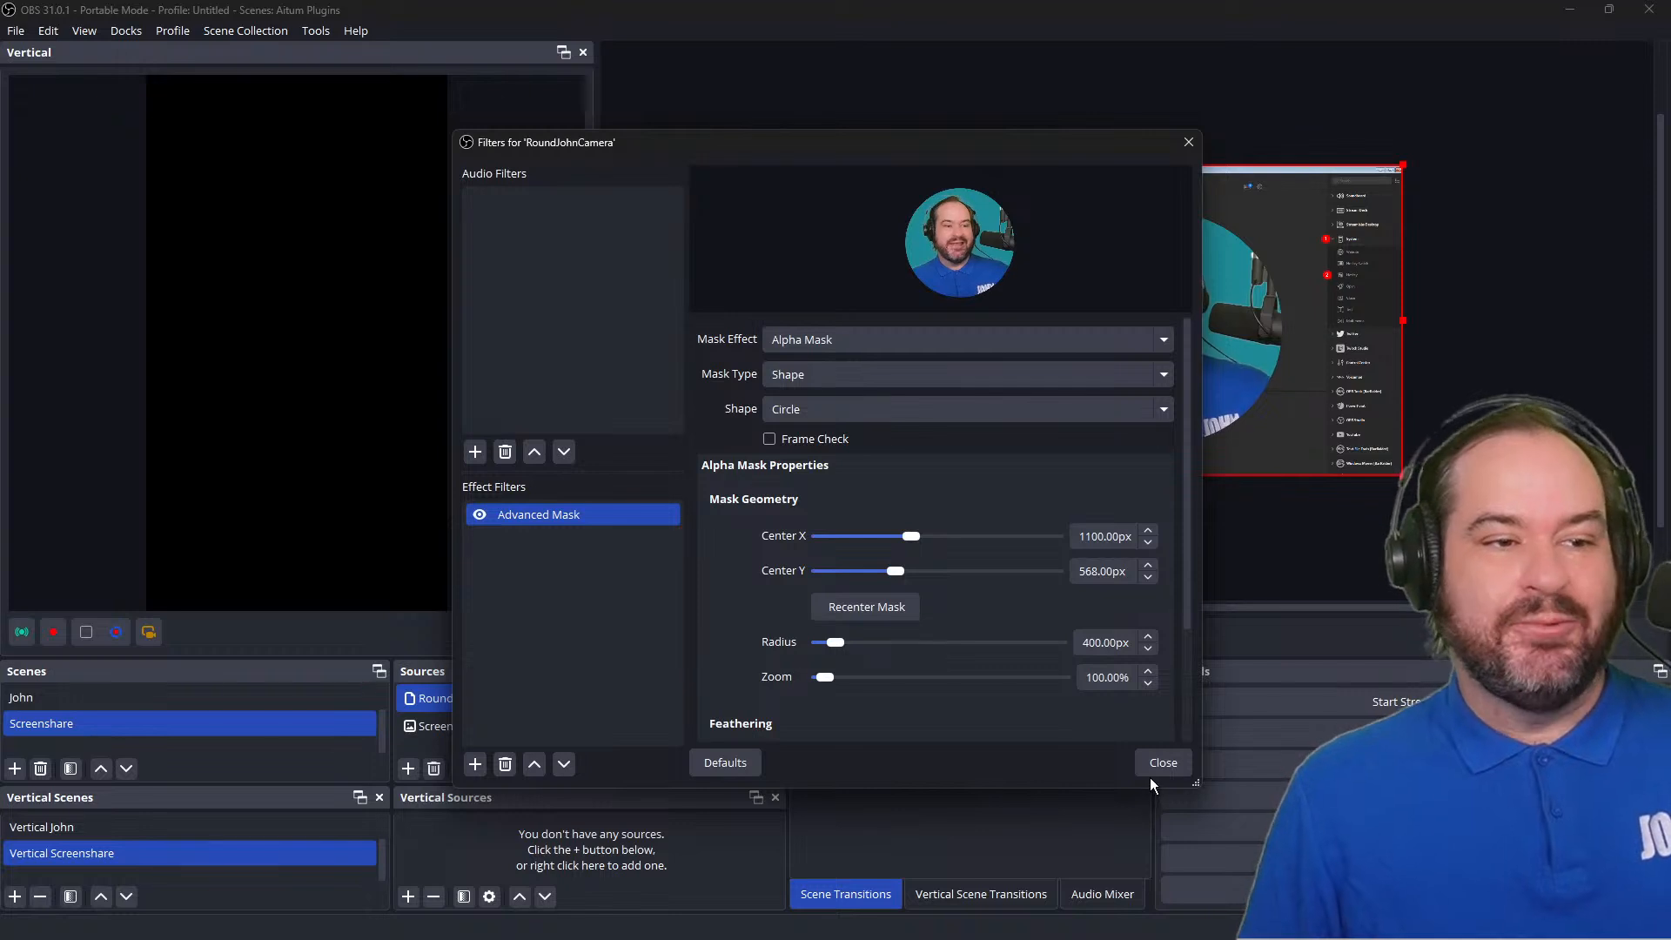
Try Inner feathering on the circle mask, return the feathering type to None and close the filter settings.
{"action": "scroll", "coordinate": [801, 653], "scroll_direction": "down", "scroll_amount": 2}
{"action": "left_click", "coordinate": [843, 663]}
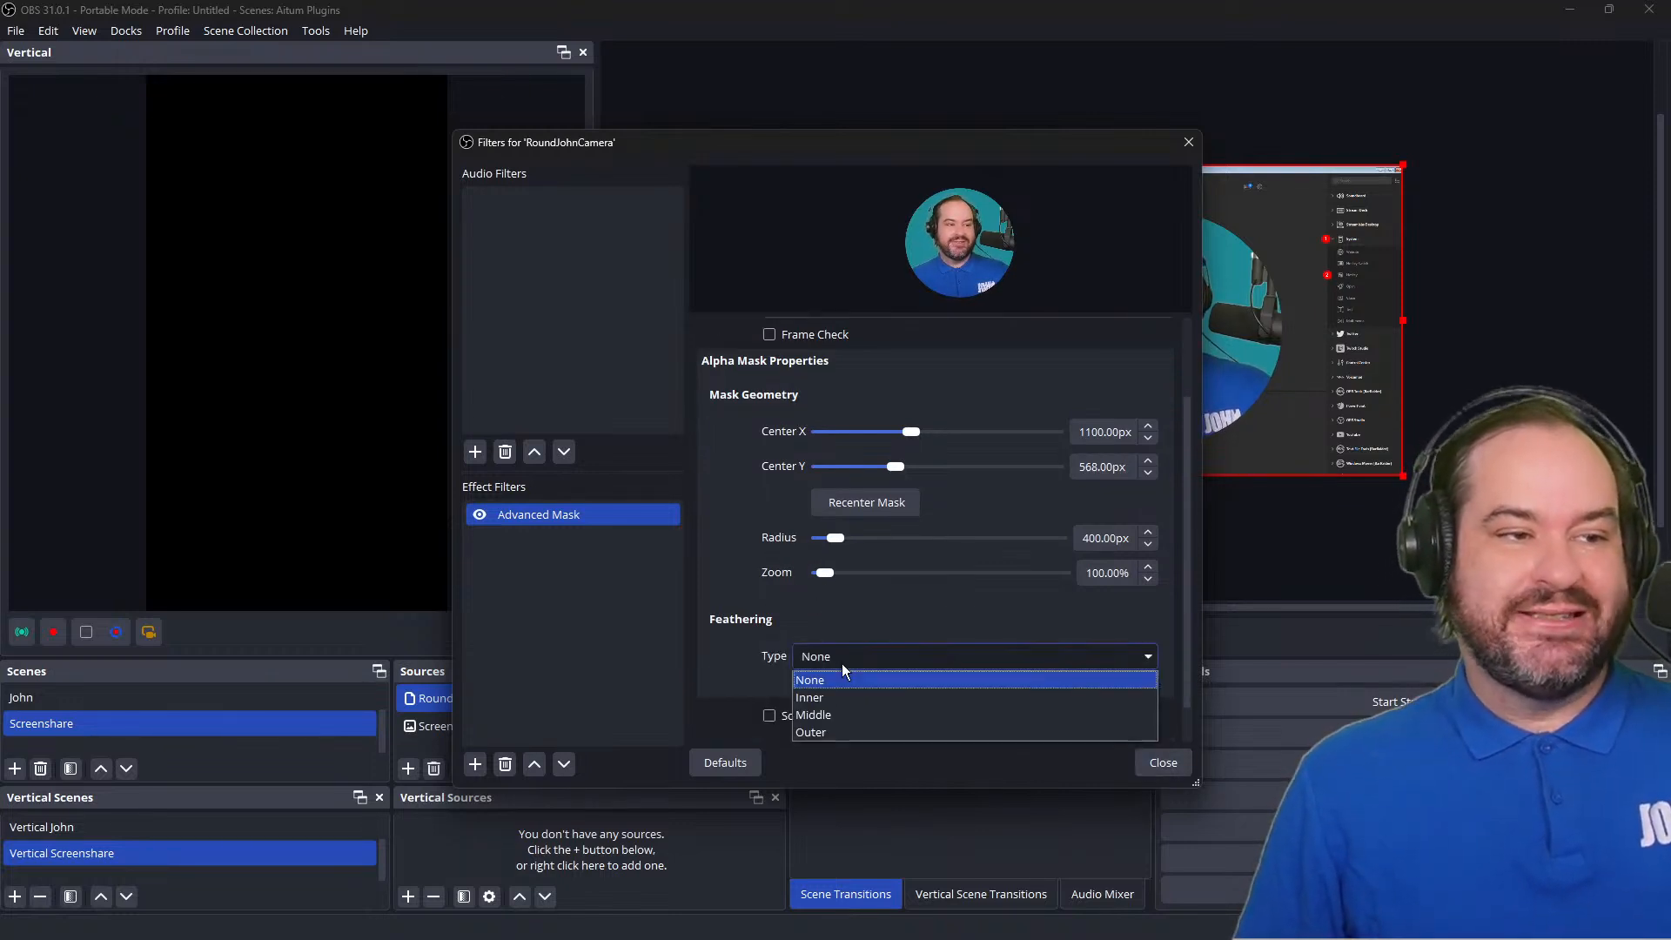
{"action": "left_click", "coordinate": [851, 703]}
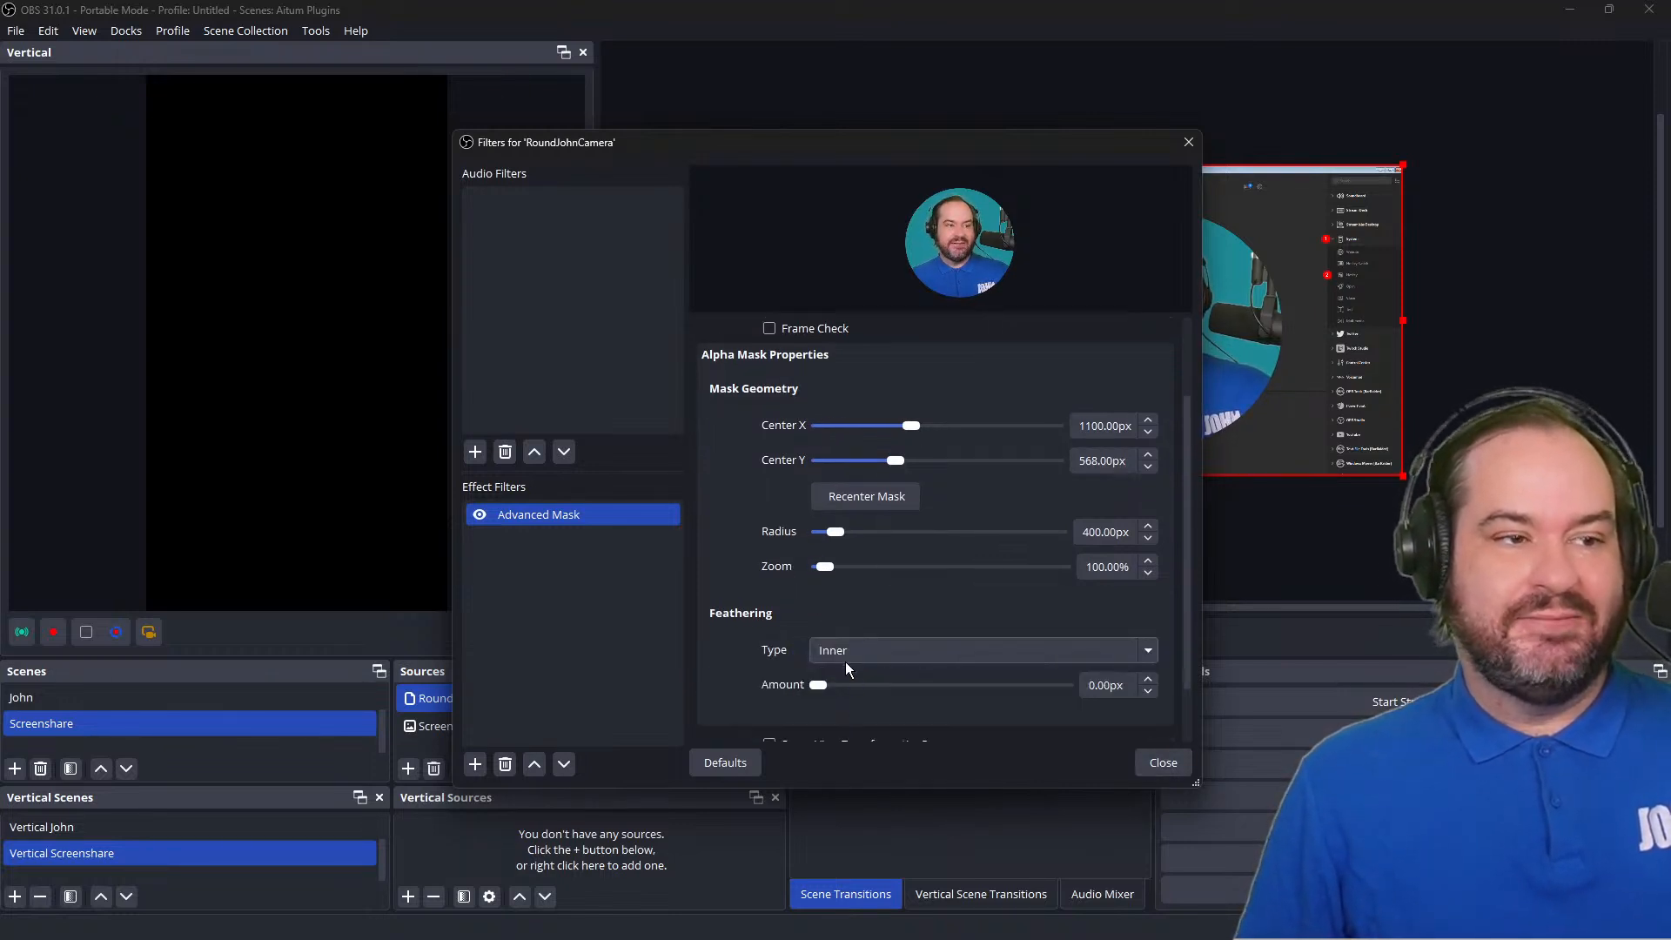
{"action": "left_click_drag", "start_coordinate": [817, 686], "coordinate": [786, 703]}
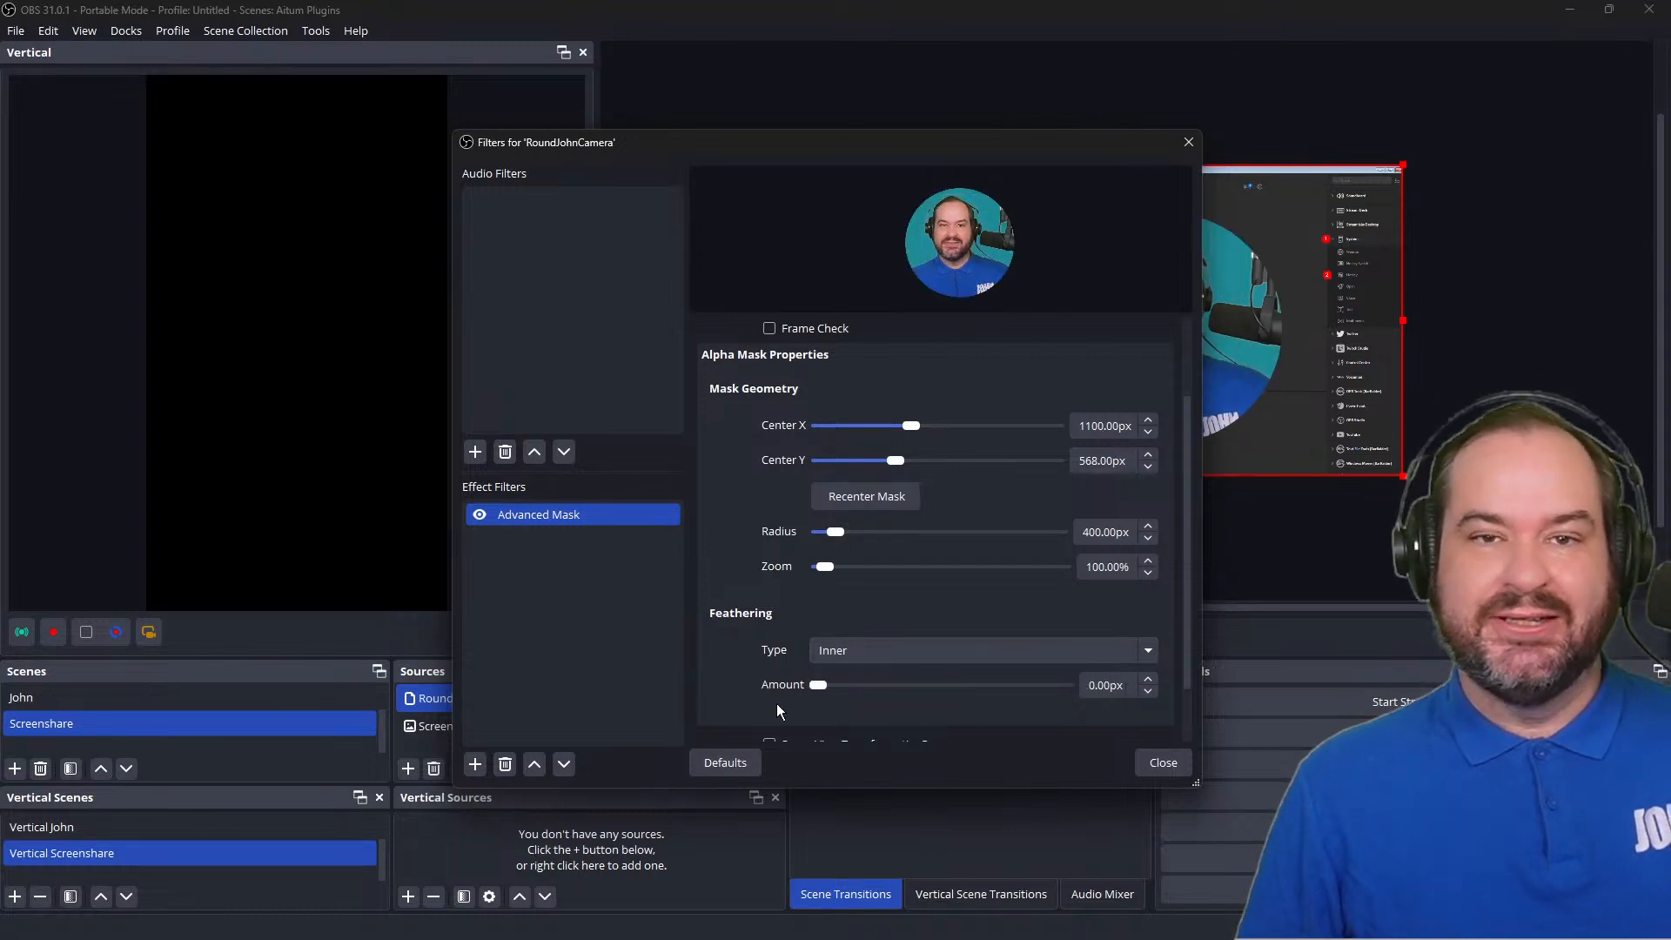
{"action": "scroll", "coordinate": [830, 698], "scroll_direction": "down", "scroll_amount": 2}
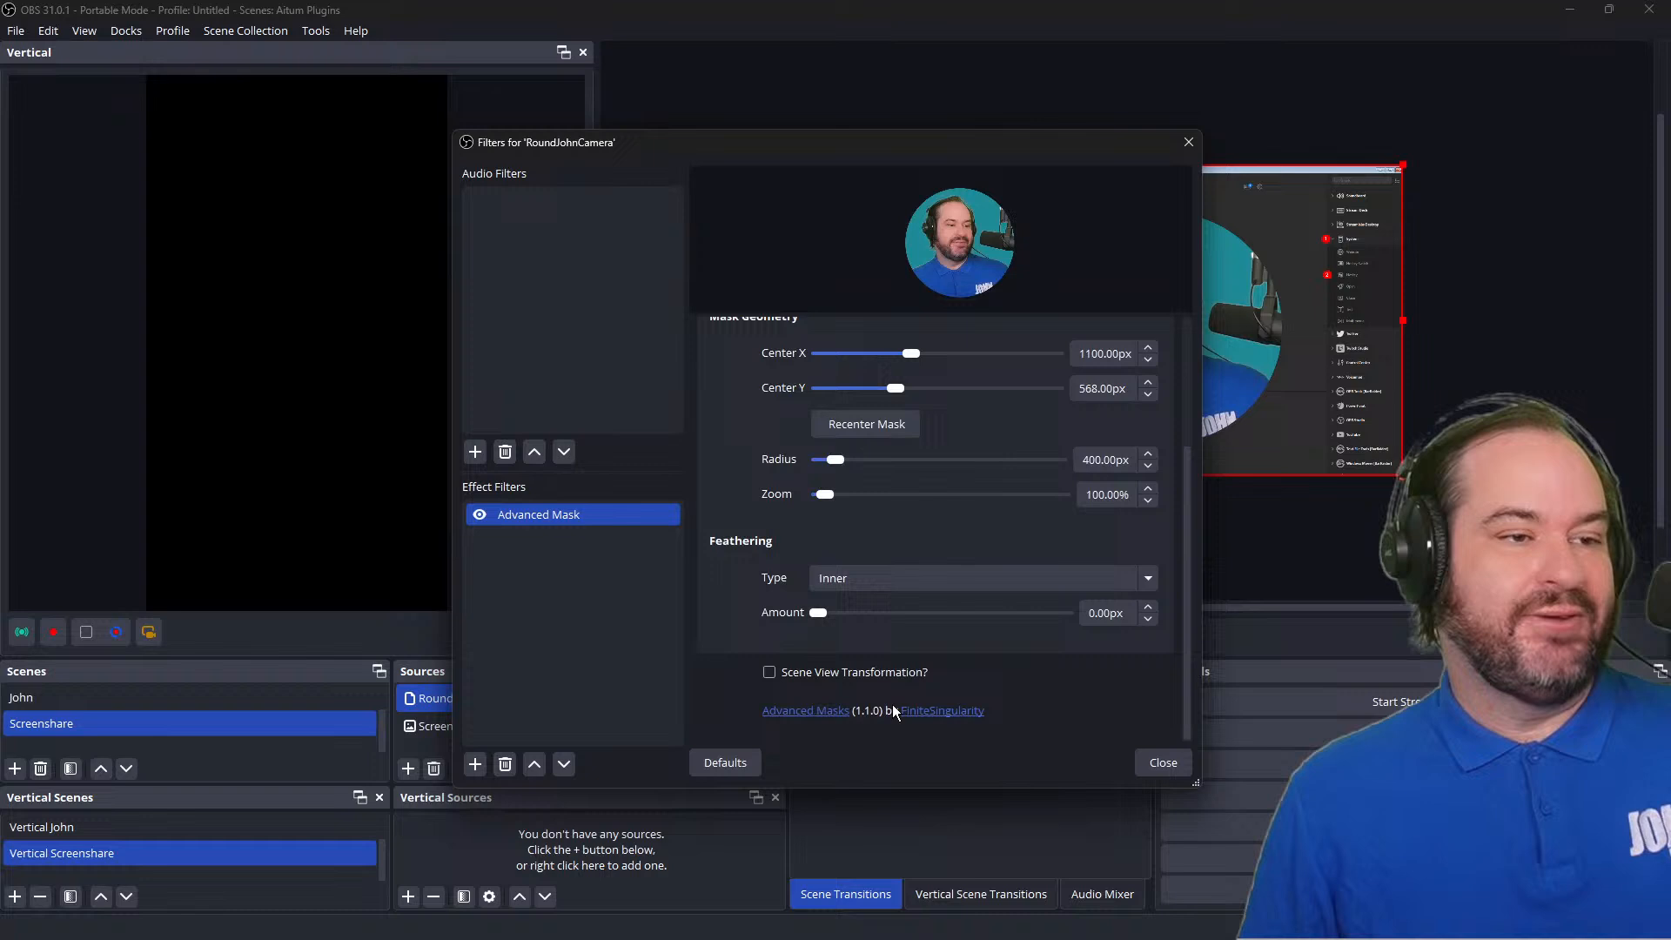
{"action": "left_click", "coordinate": [877, 582]}
{"action": "left_click", "coordinate": [884, 601]}
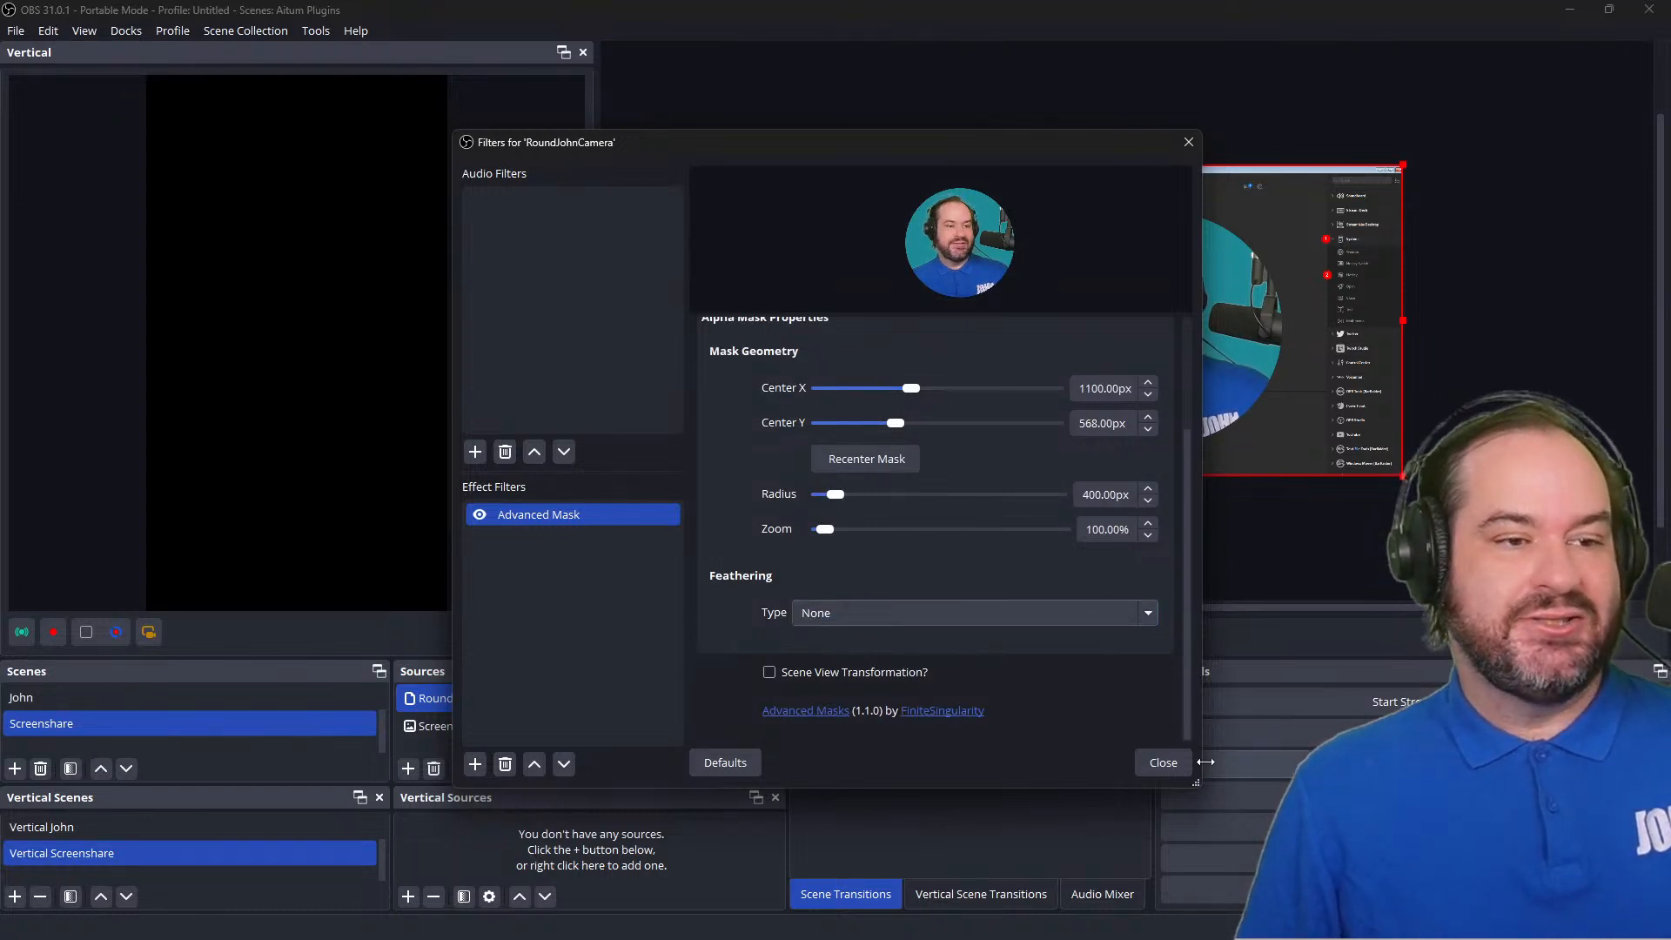
{"action": "left_click", "coordinate": [1163, 762]}
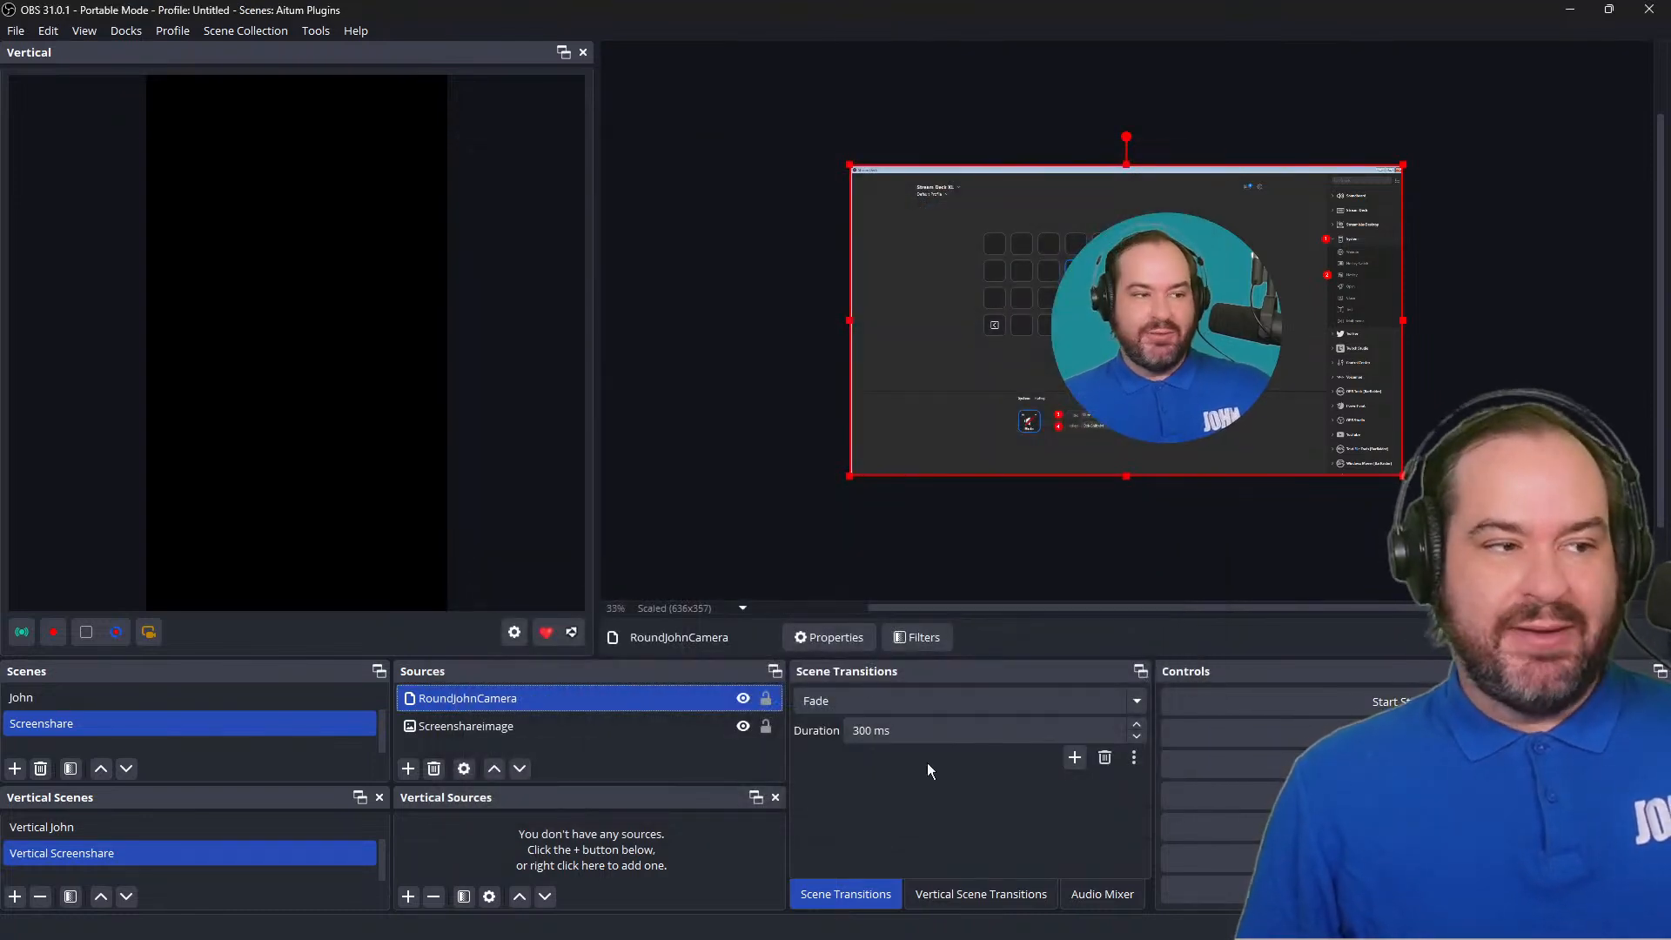
{"action": "left_click", "coordinate": [1172, 367]}
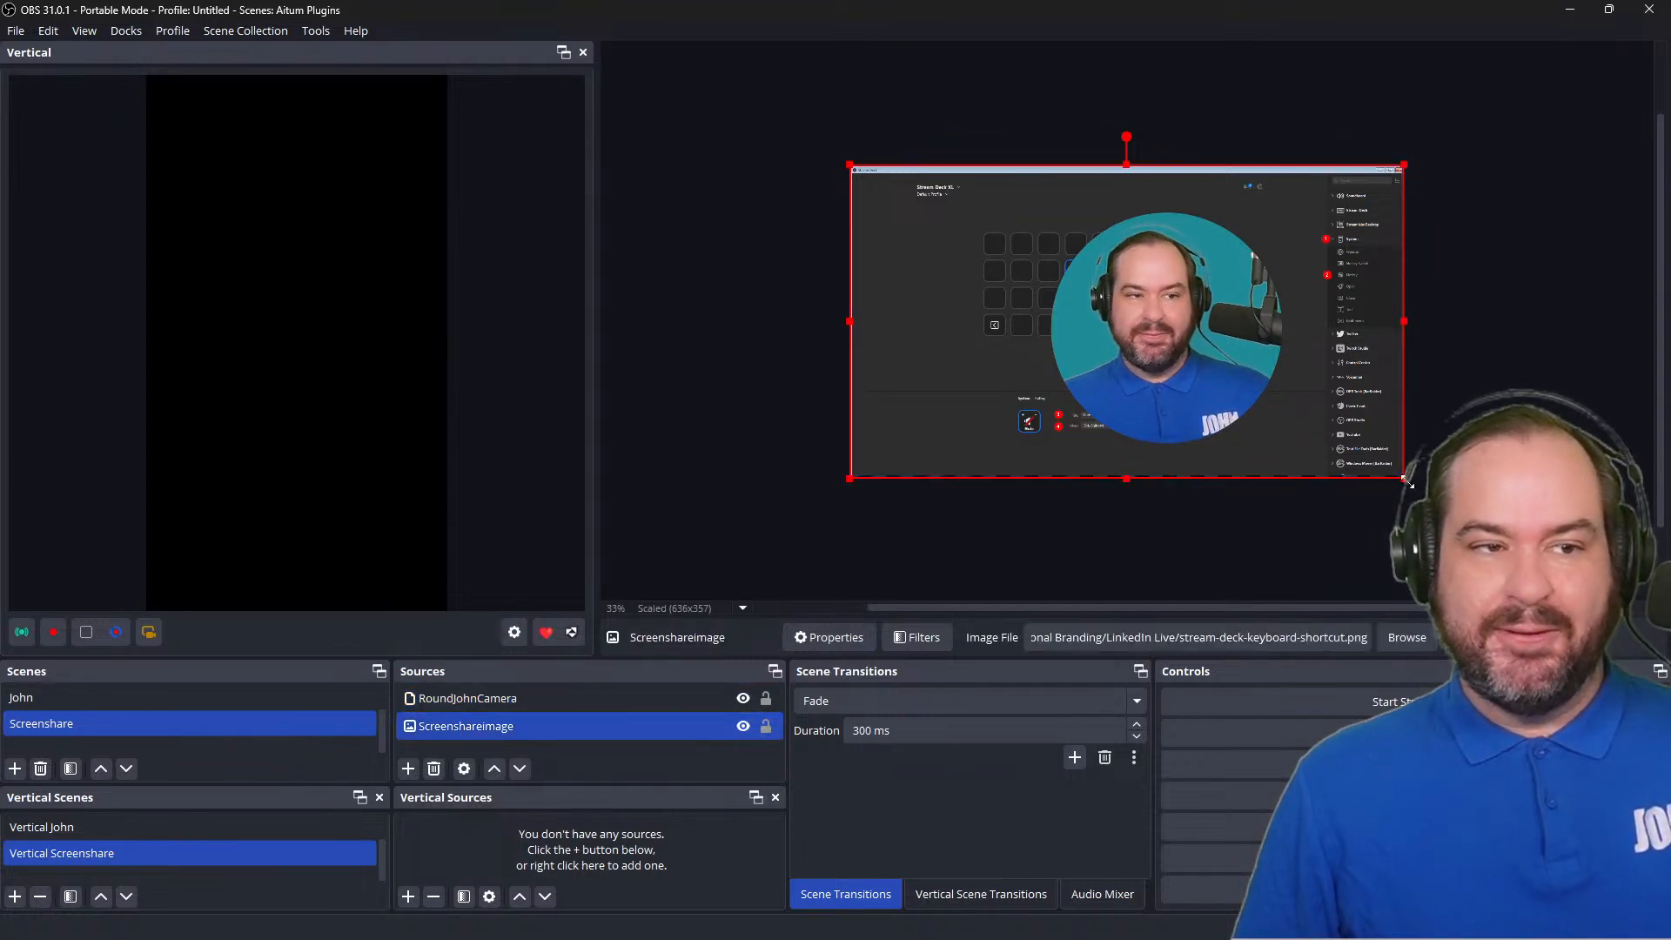
{"action": "left_click_drag", "start_coordinate": [1406, 480], "coordinate": [1210, 391]}
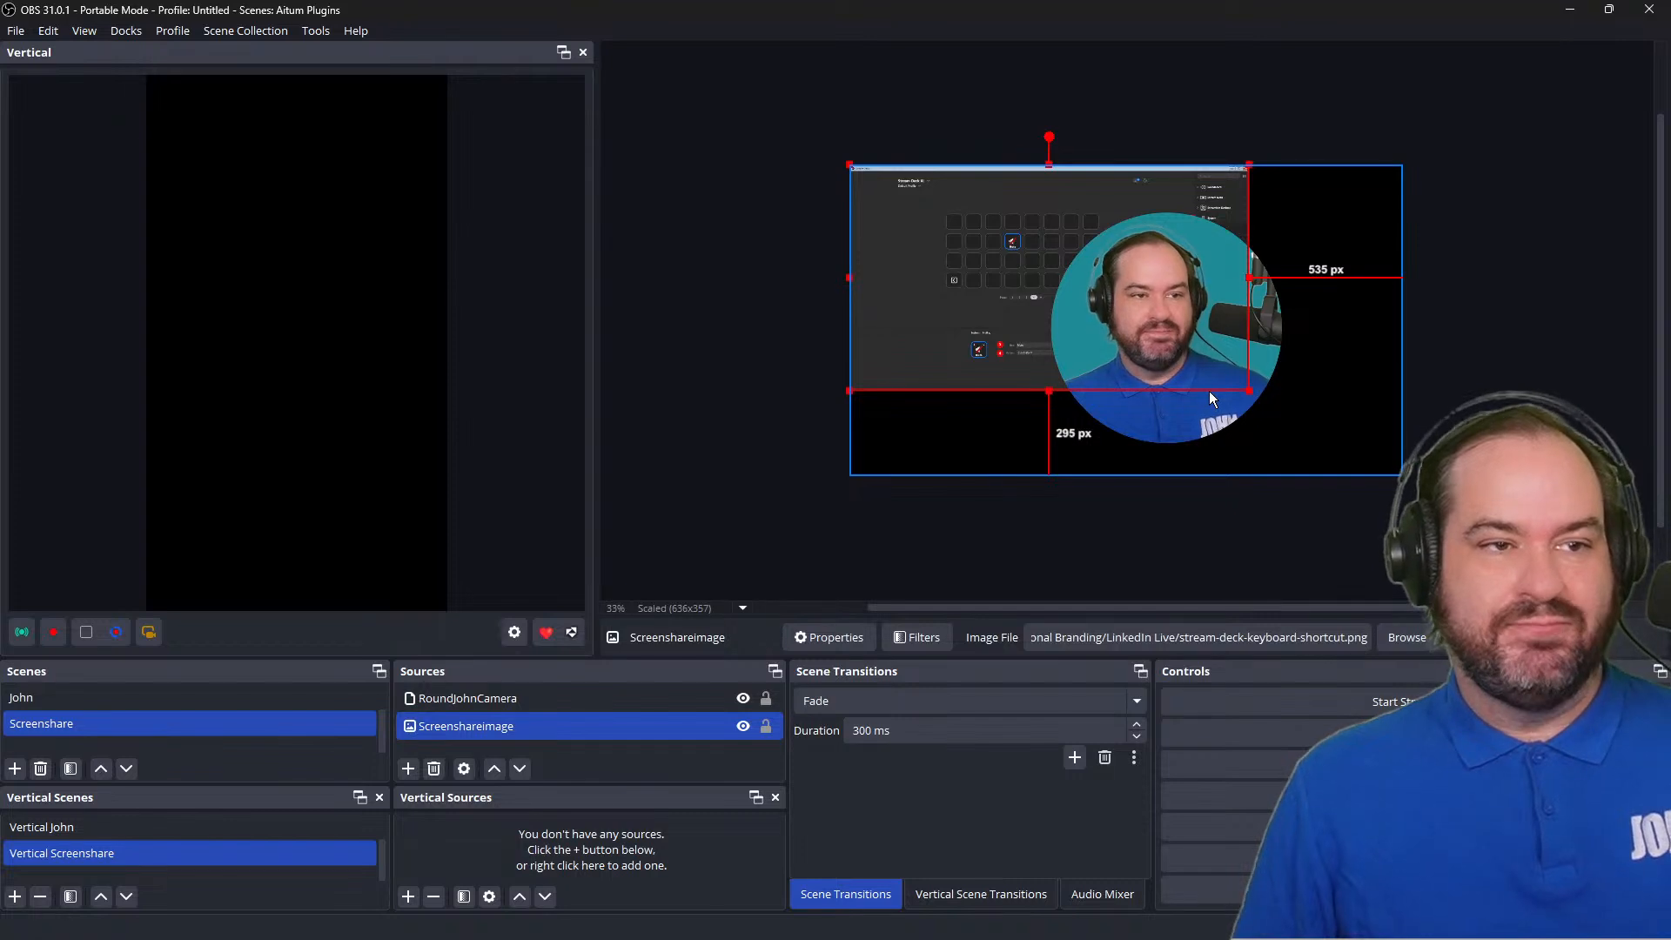
{"action": "key", "text": "ctrl+z"}
Scale RoundJohnCamera down and place it in the main canvas's lower-left corner, about 592 px from the top and 1328 px from the right edge.
{"action": "left_click", "coordinate": [1204, 338]}
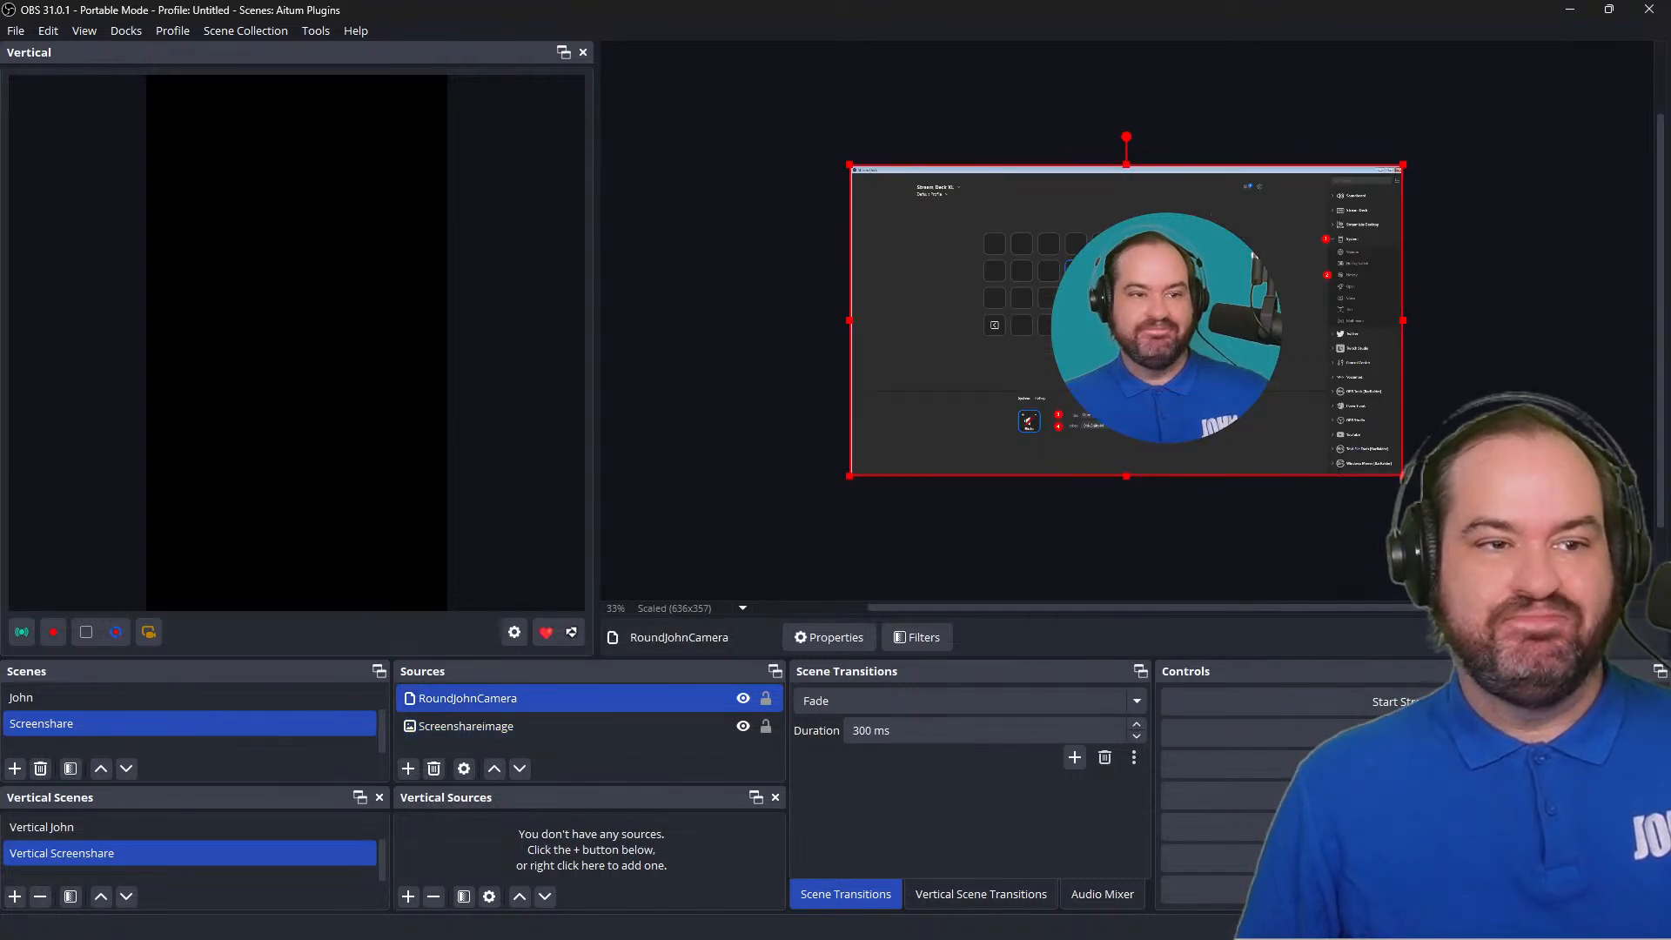
{"action": "left_click_drag", "start_coordinate": [1403, 477], "coordinate": [1101, 305]}
{"action": "left_click_drag", "start_coordinate": [1001, 243], "coordinate": [922, 413]}
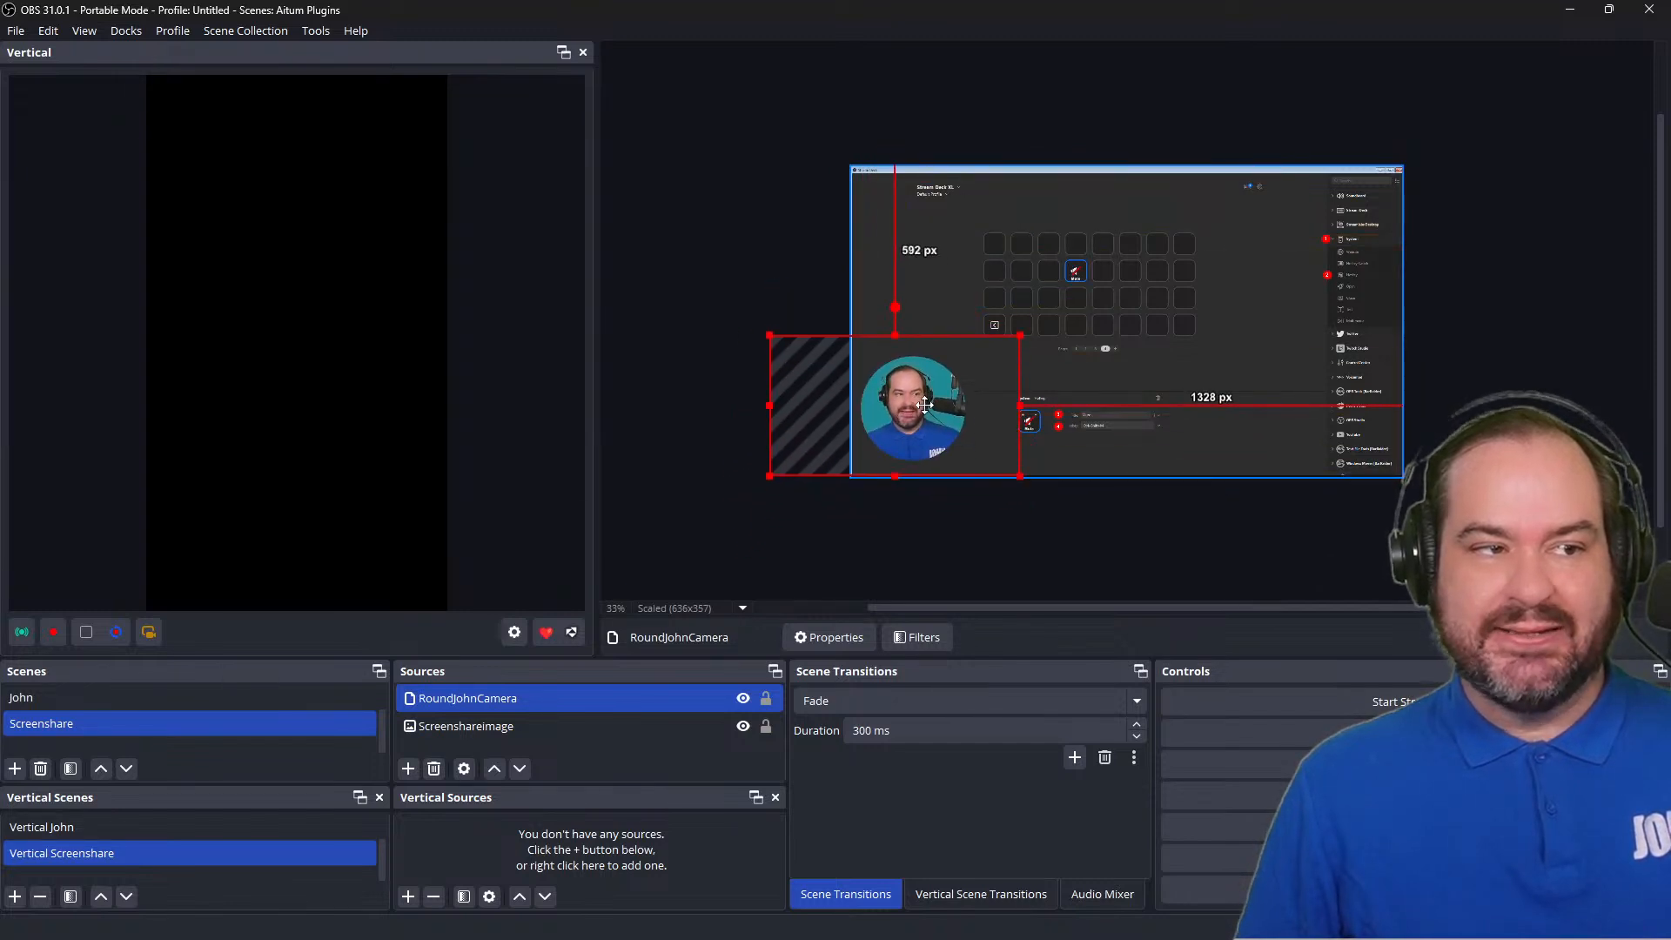
{"action": "left_click", "coordinate": [1063, 584]}
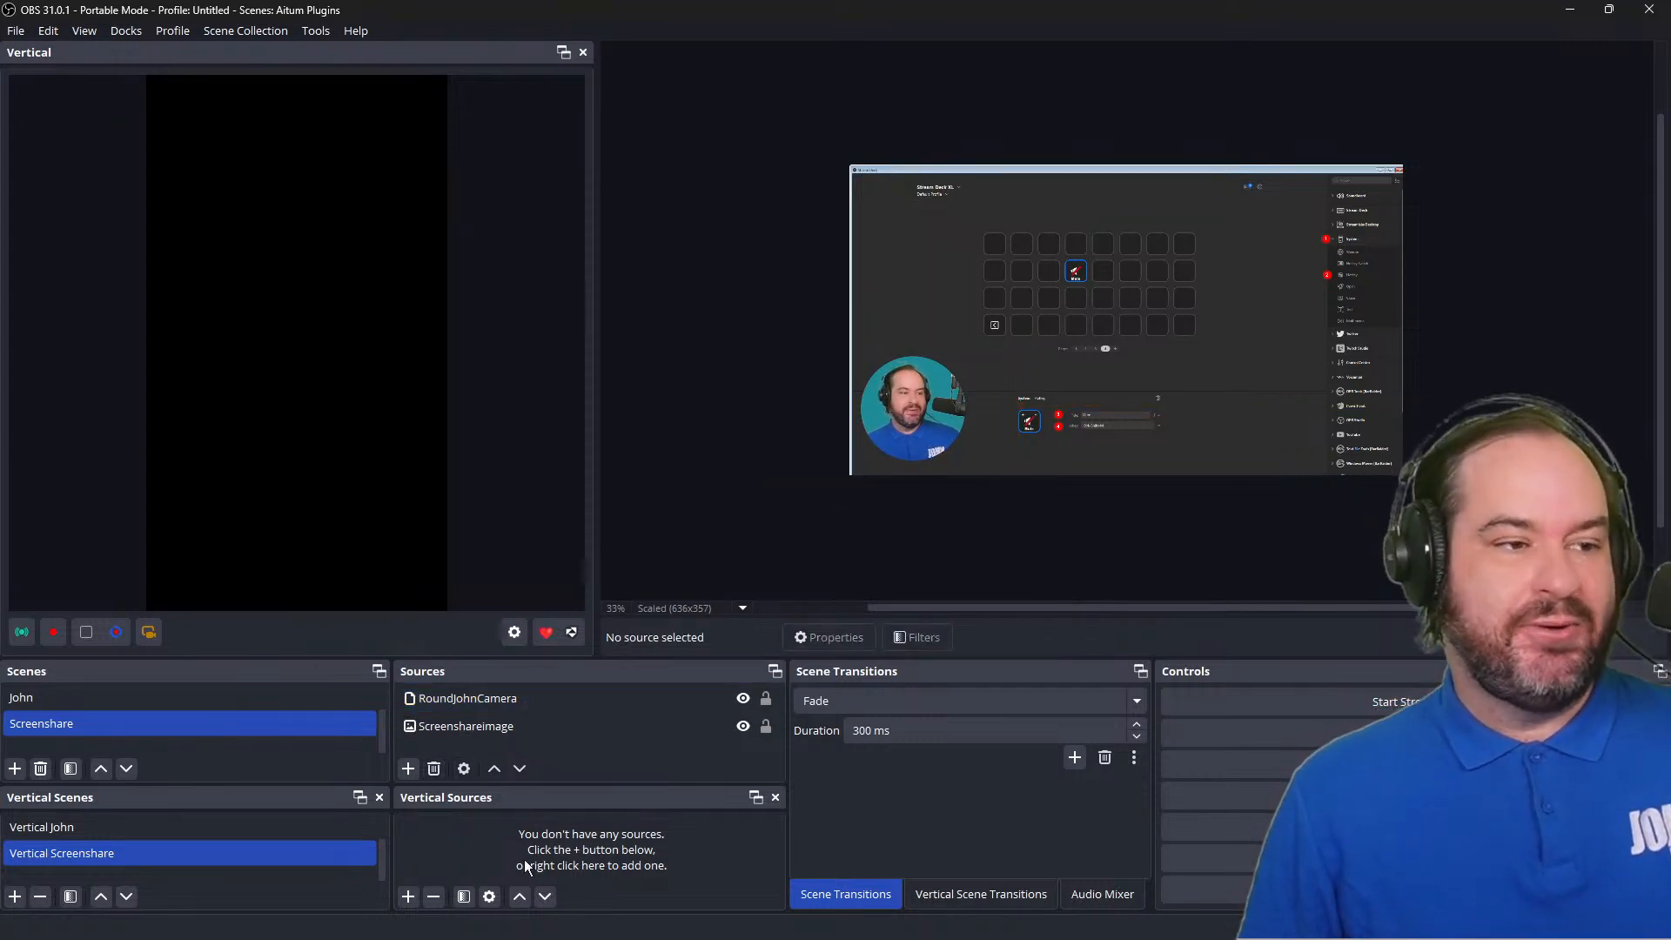
Add the existing RoundJohnCamera clone to the Vertical Screenshare scene, scale it down and place it about 785 px from the canvas's upper edge.
{"action": "left_click", "coordinate": [408, 897]}
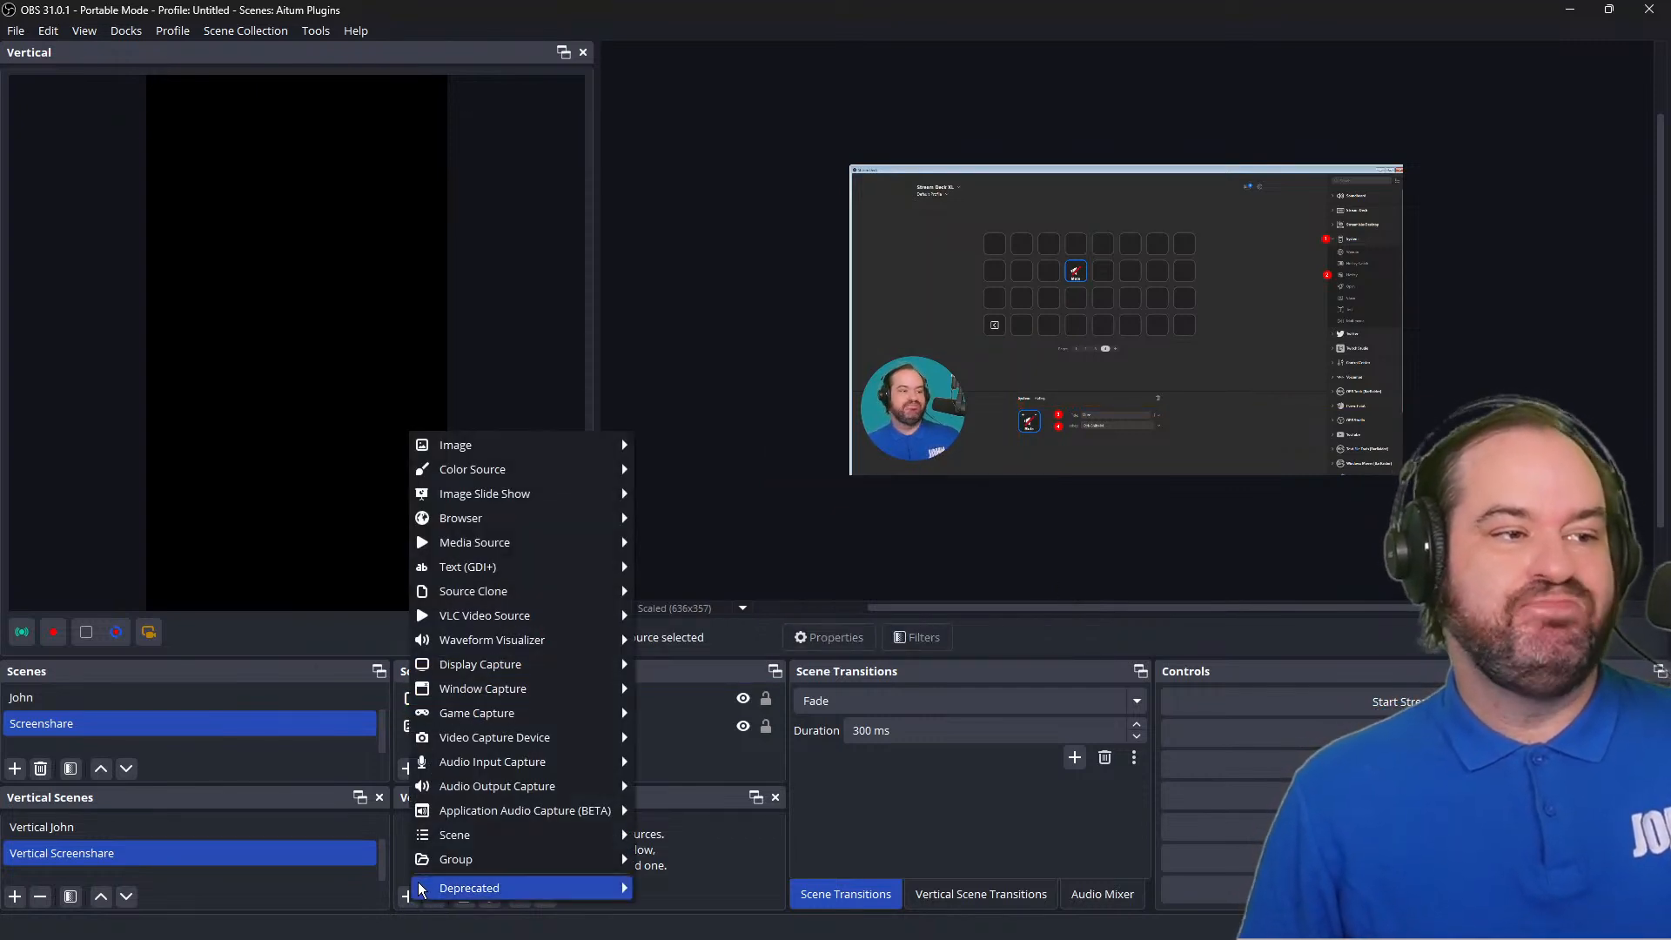
{"action": "mouse_move", "coordinate": [435, 843]}
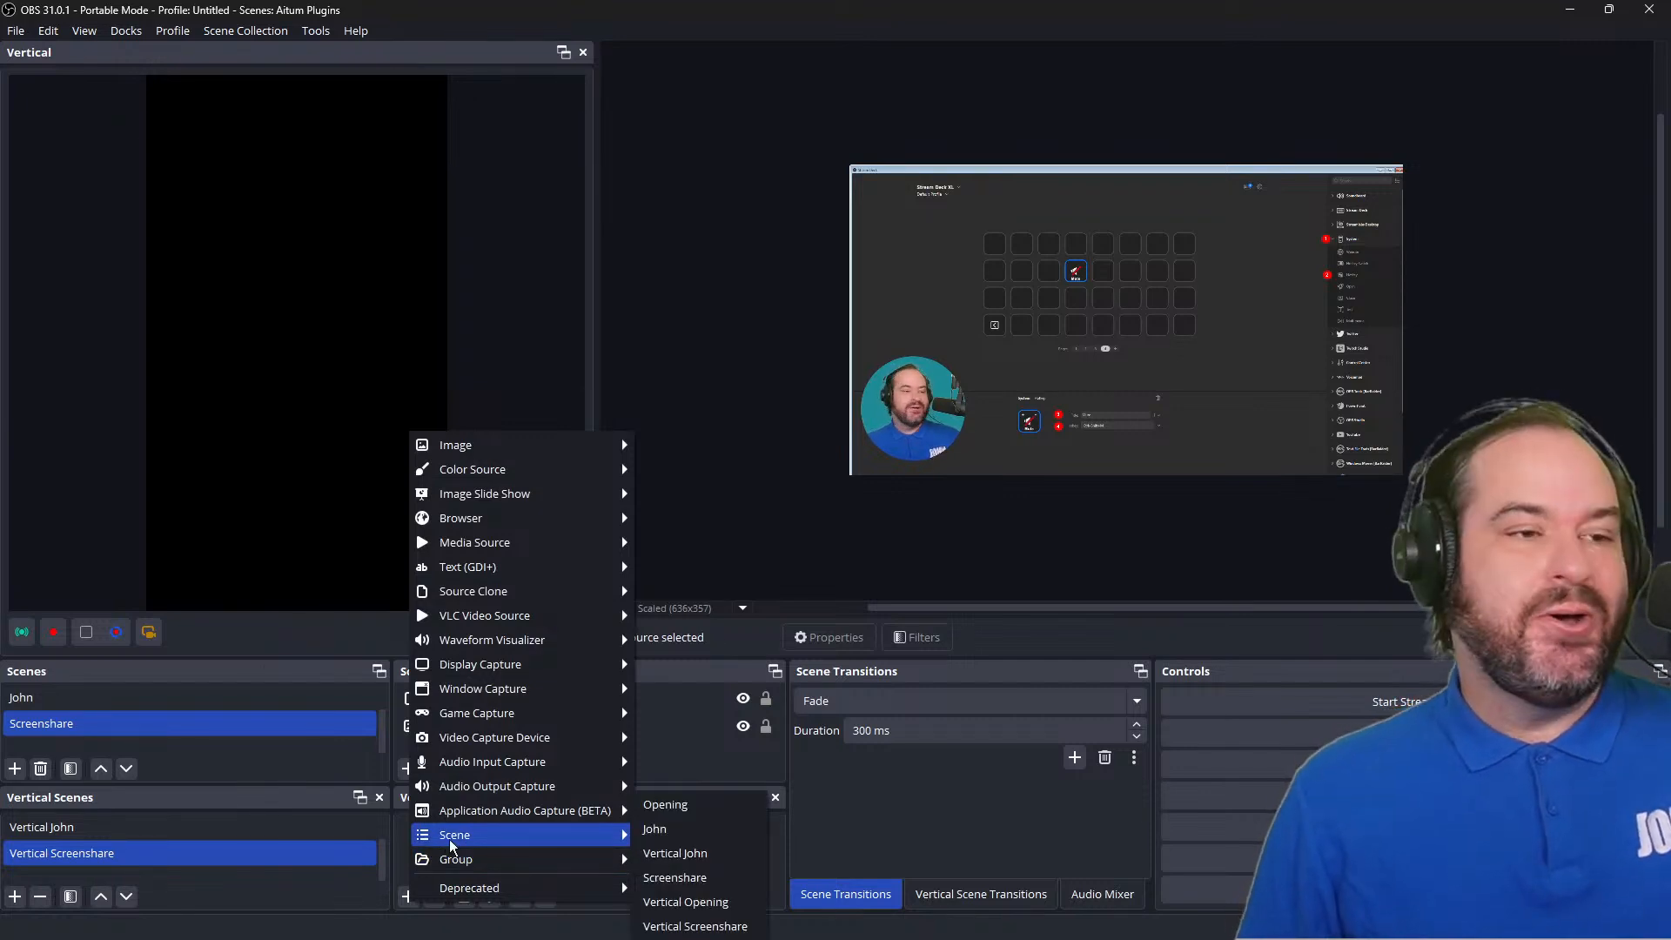
{"action": "mouse_move", "coordinate": [571, 739]}
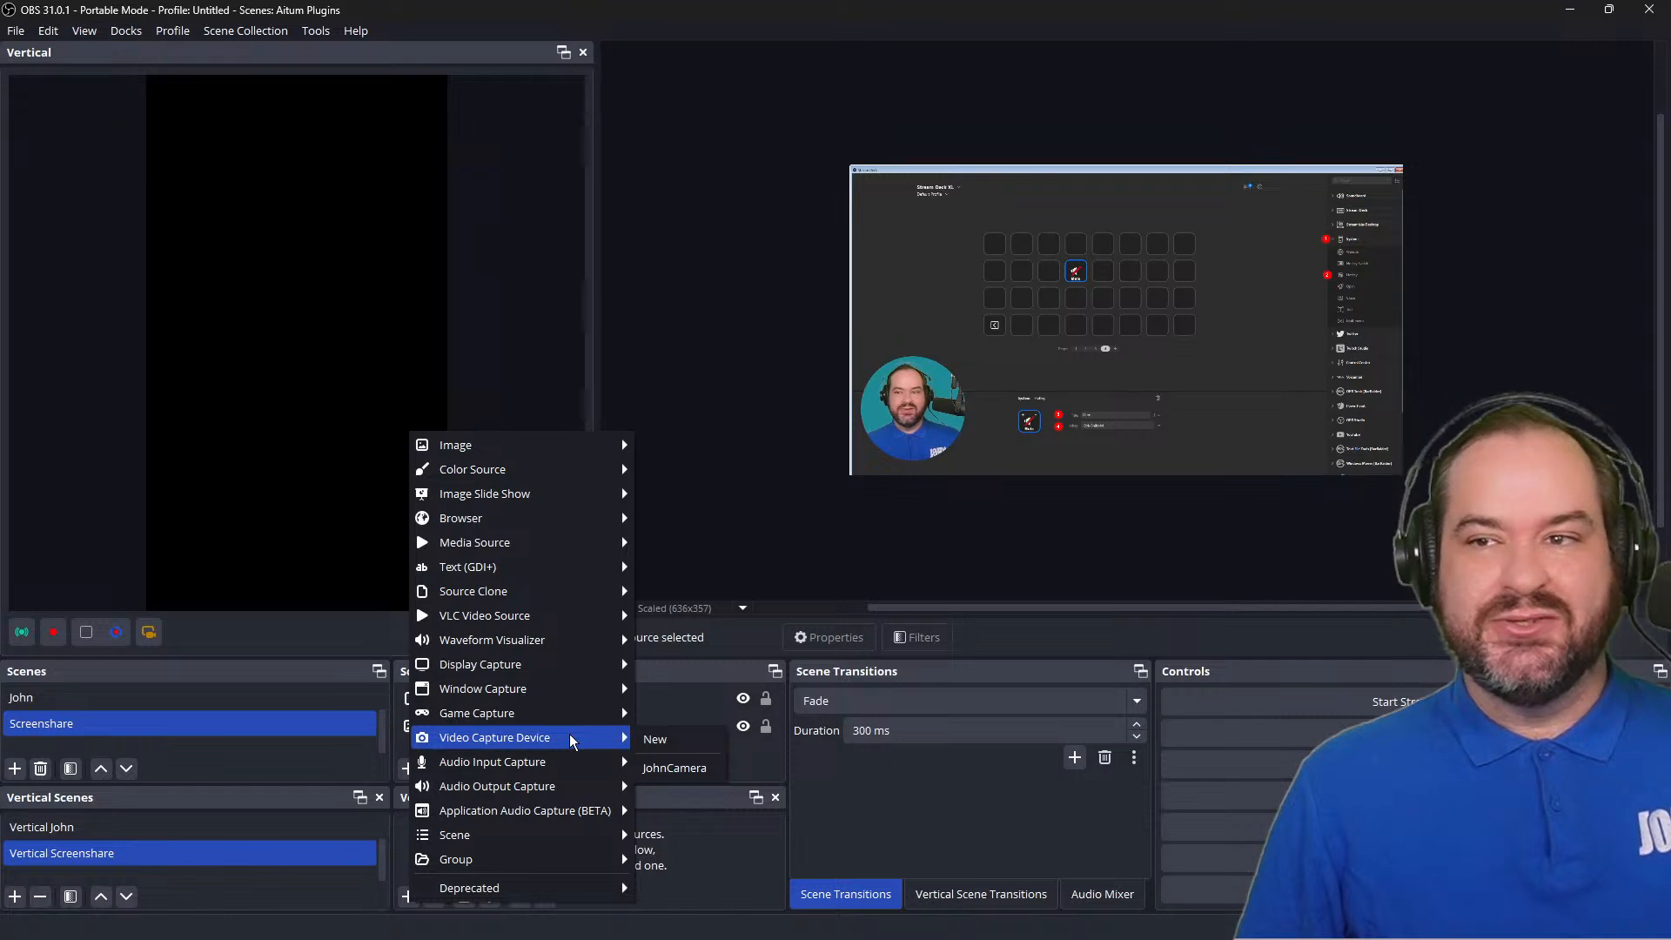
{"action": "mouse_move", "coordinate": [571, 794]}
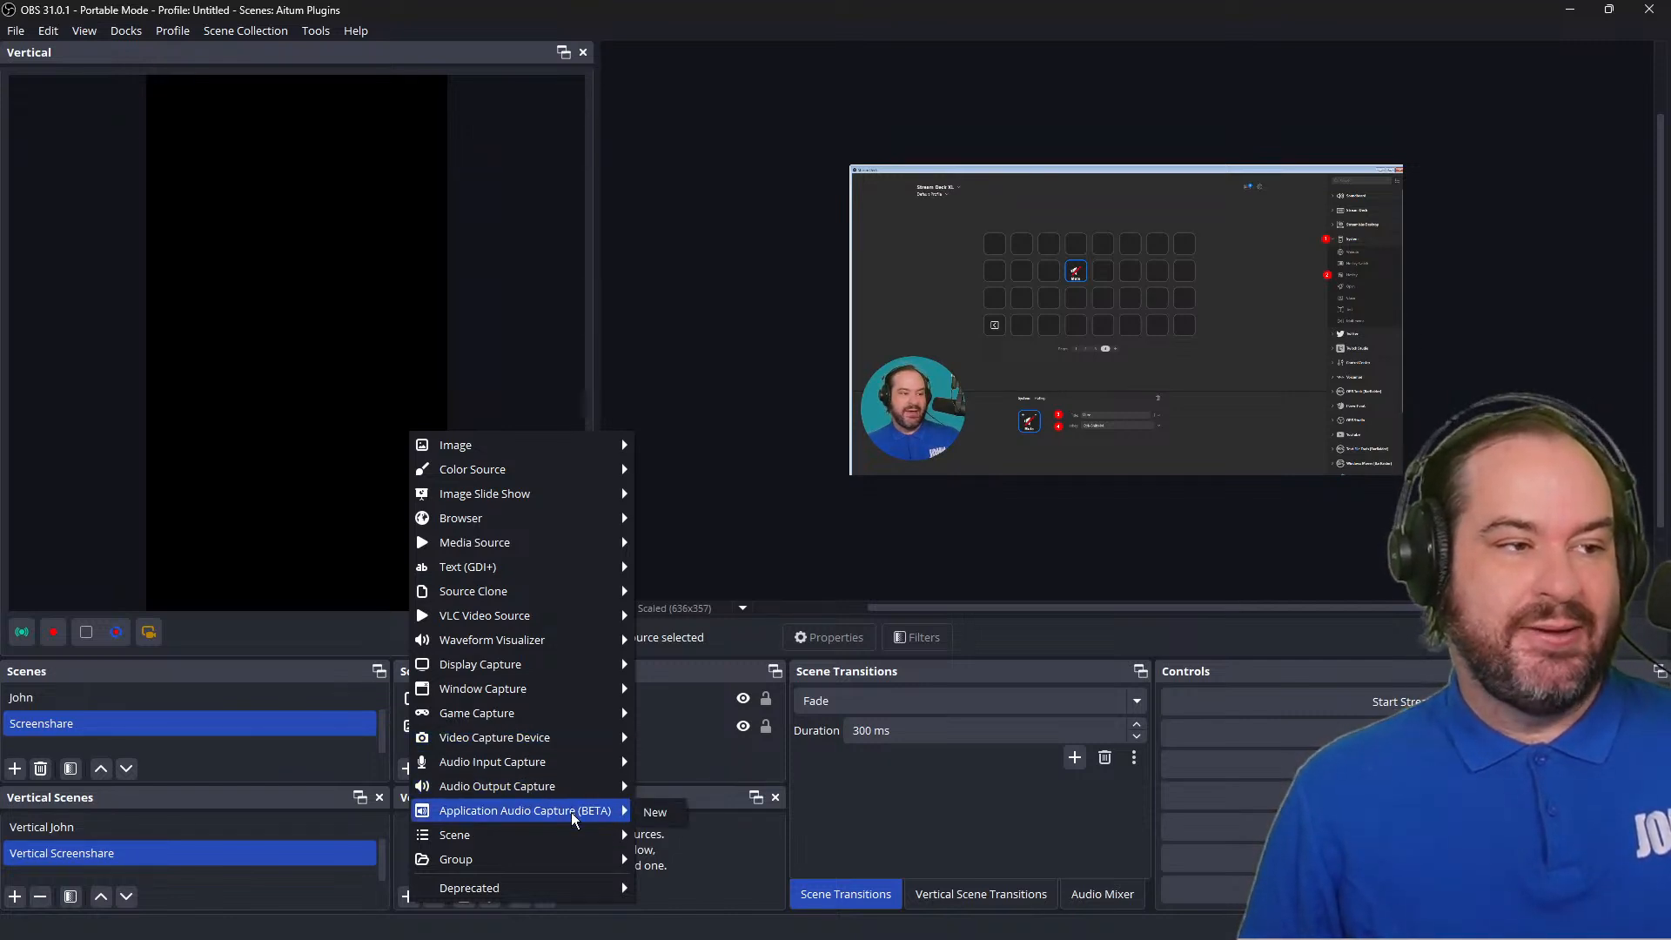
{"action": "mouse_move", "coordinate": [616, 590]}
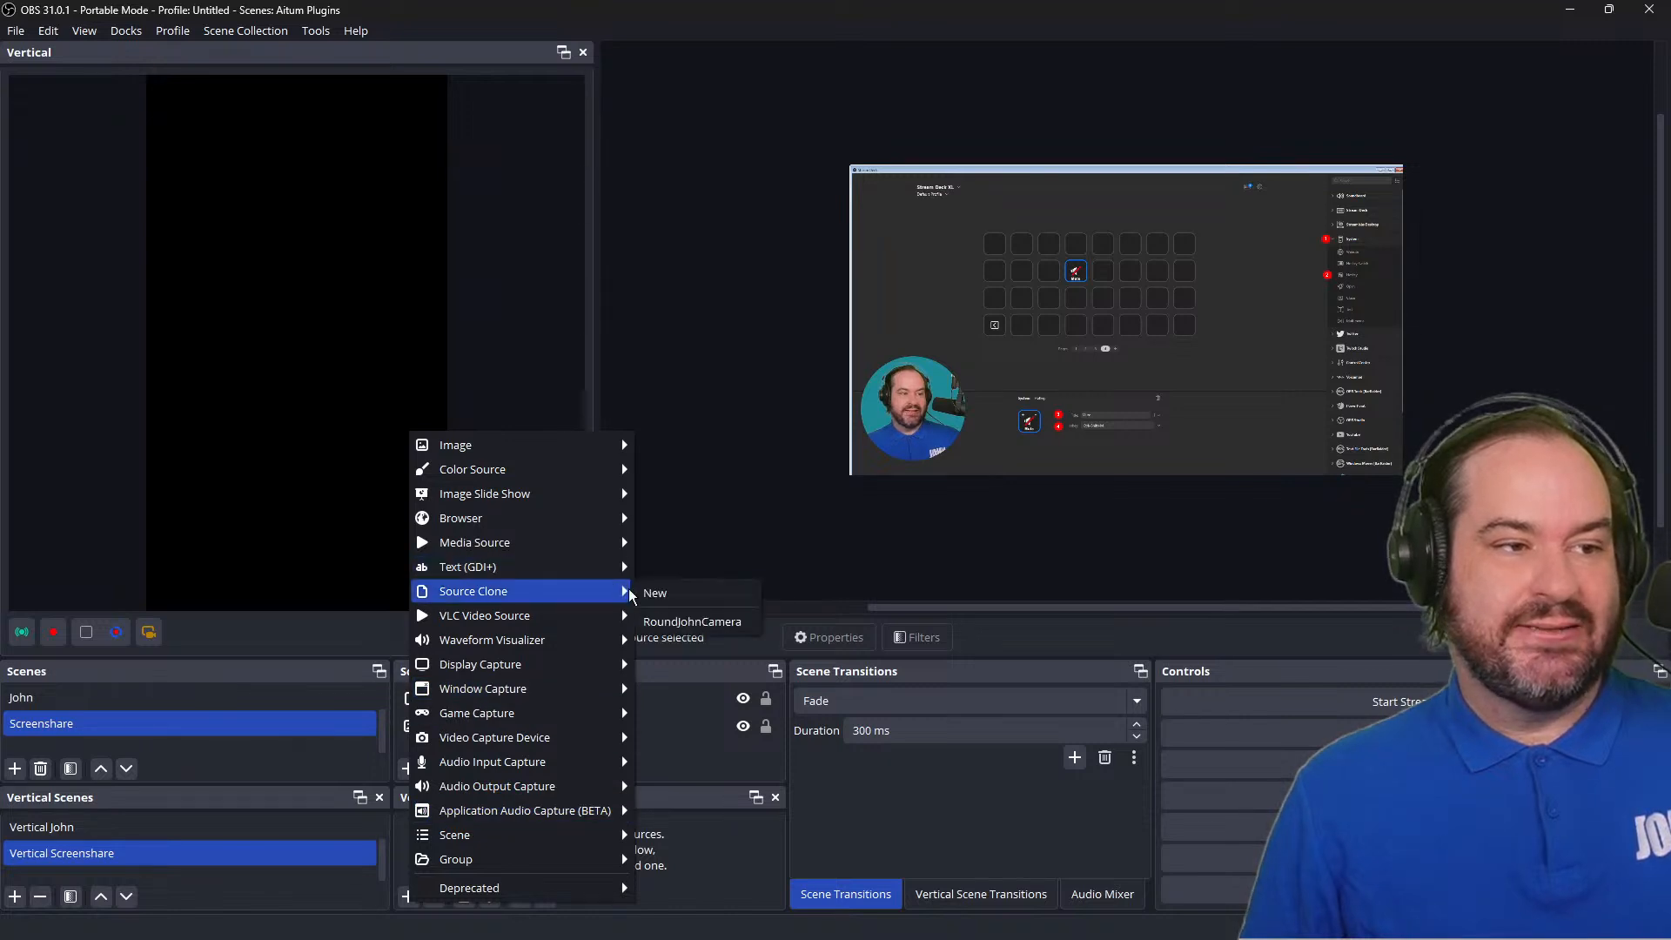
{"action": "left_click", "coordinate": [680, 622]}
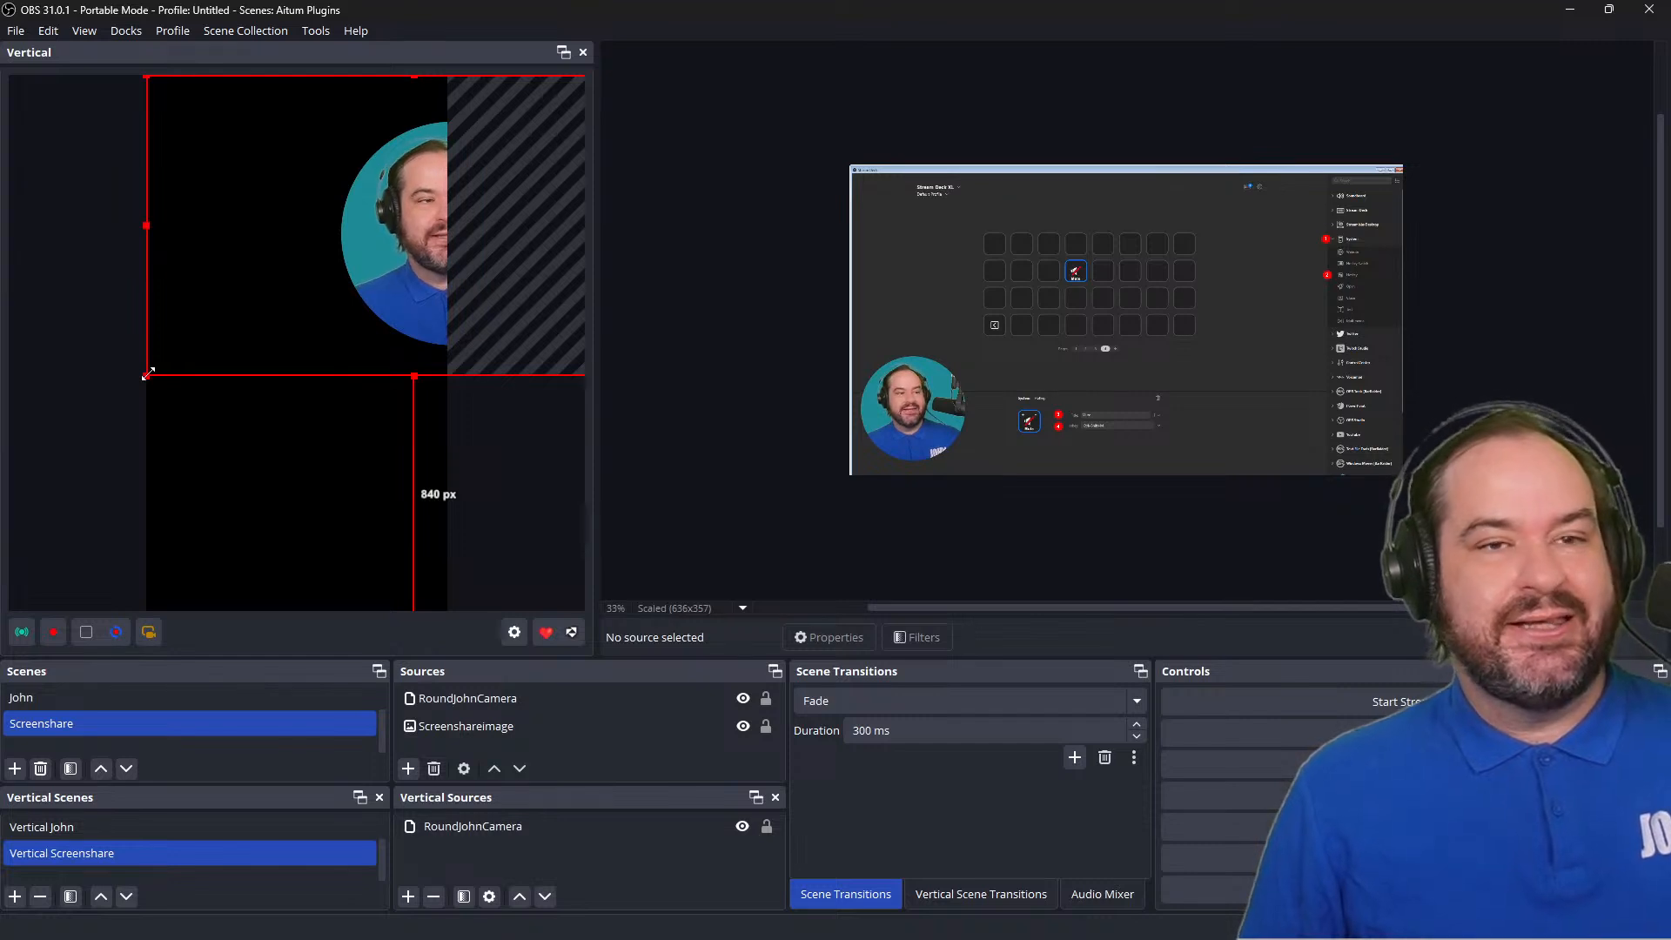
{"action": "left_click_drag", "start_coordinate": [147, 374], "coordinate": [348, 262]}
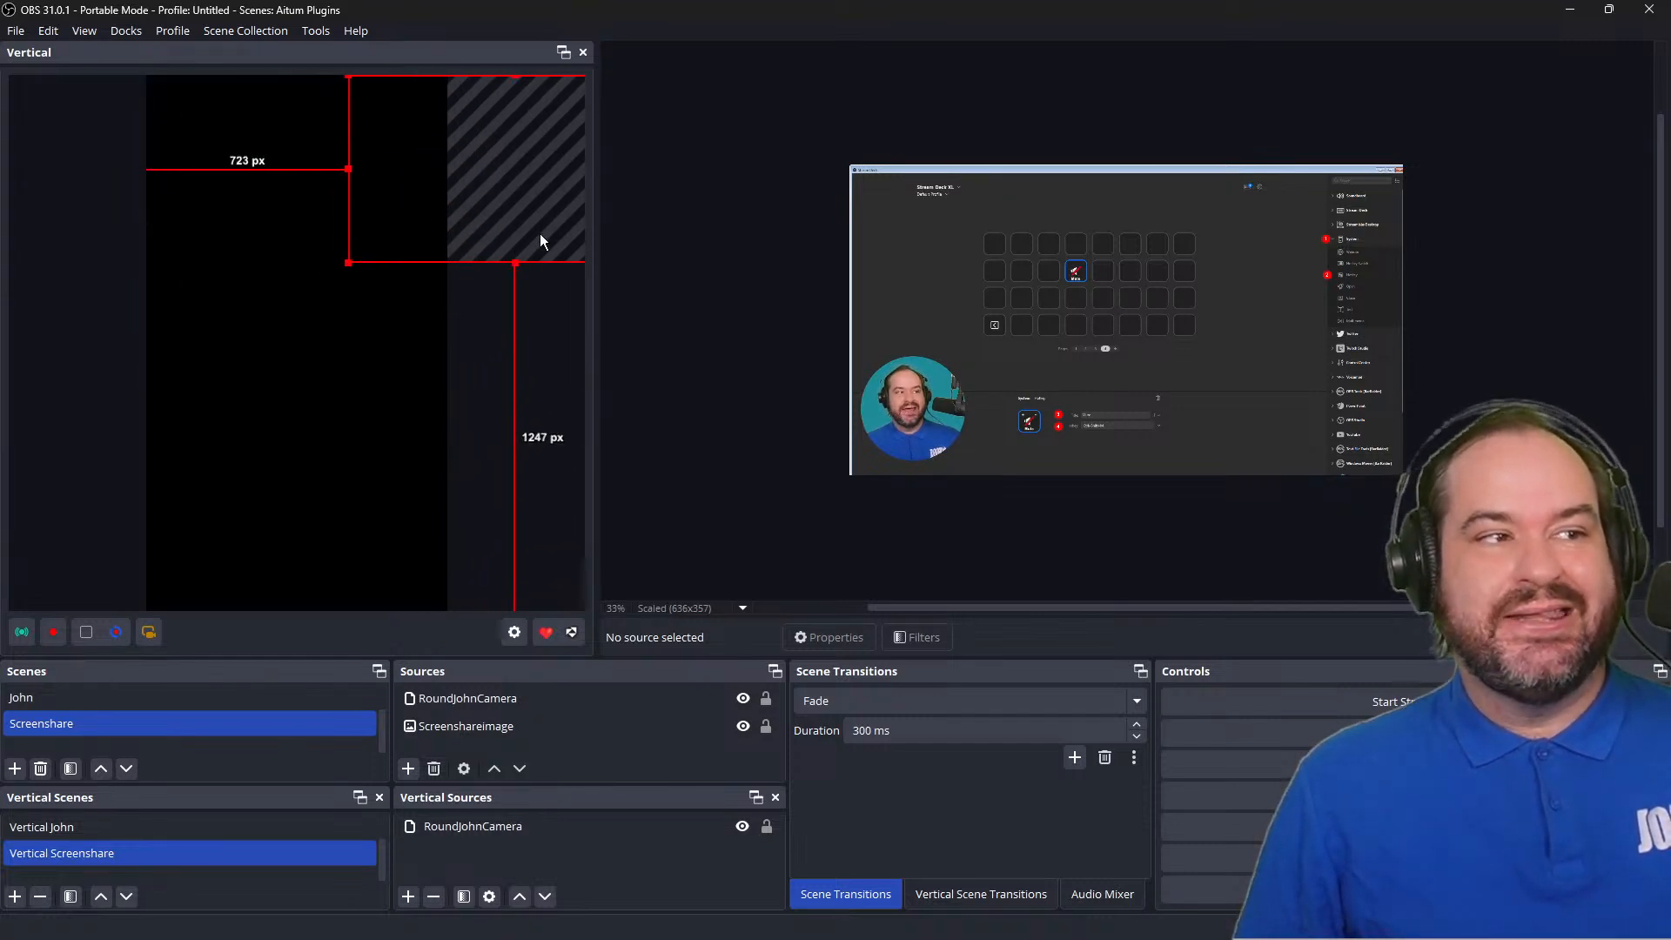
{"action": "left_click_drag", "start_coordinate": [550, 212], "coordinate": [327, 429]}
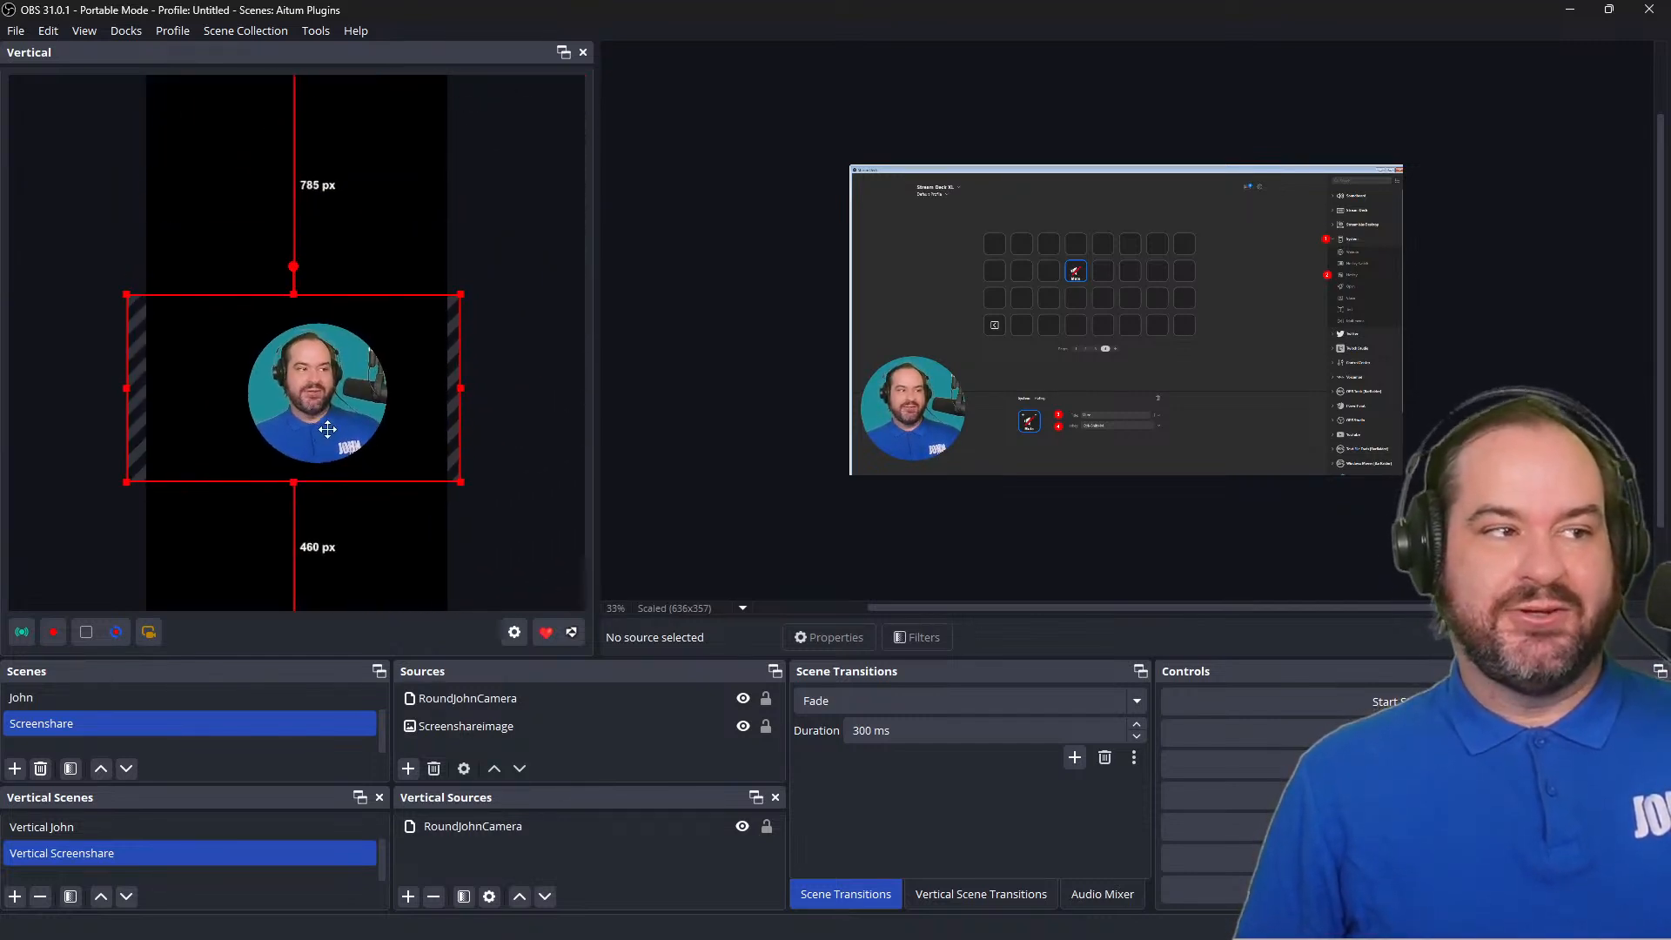
Remove RoundJohnCamera from the Vertical Screenshare scene.
{"action": "right_click", "coordinate": [618, 825]}
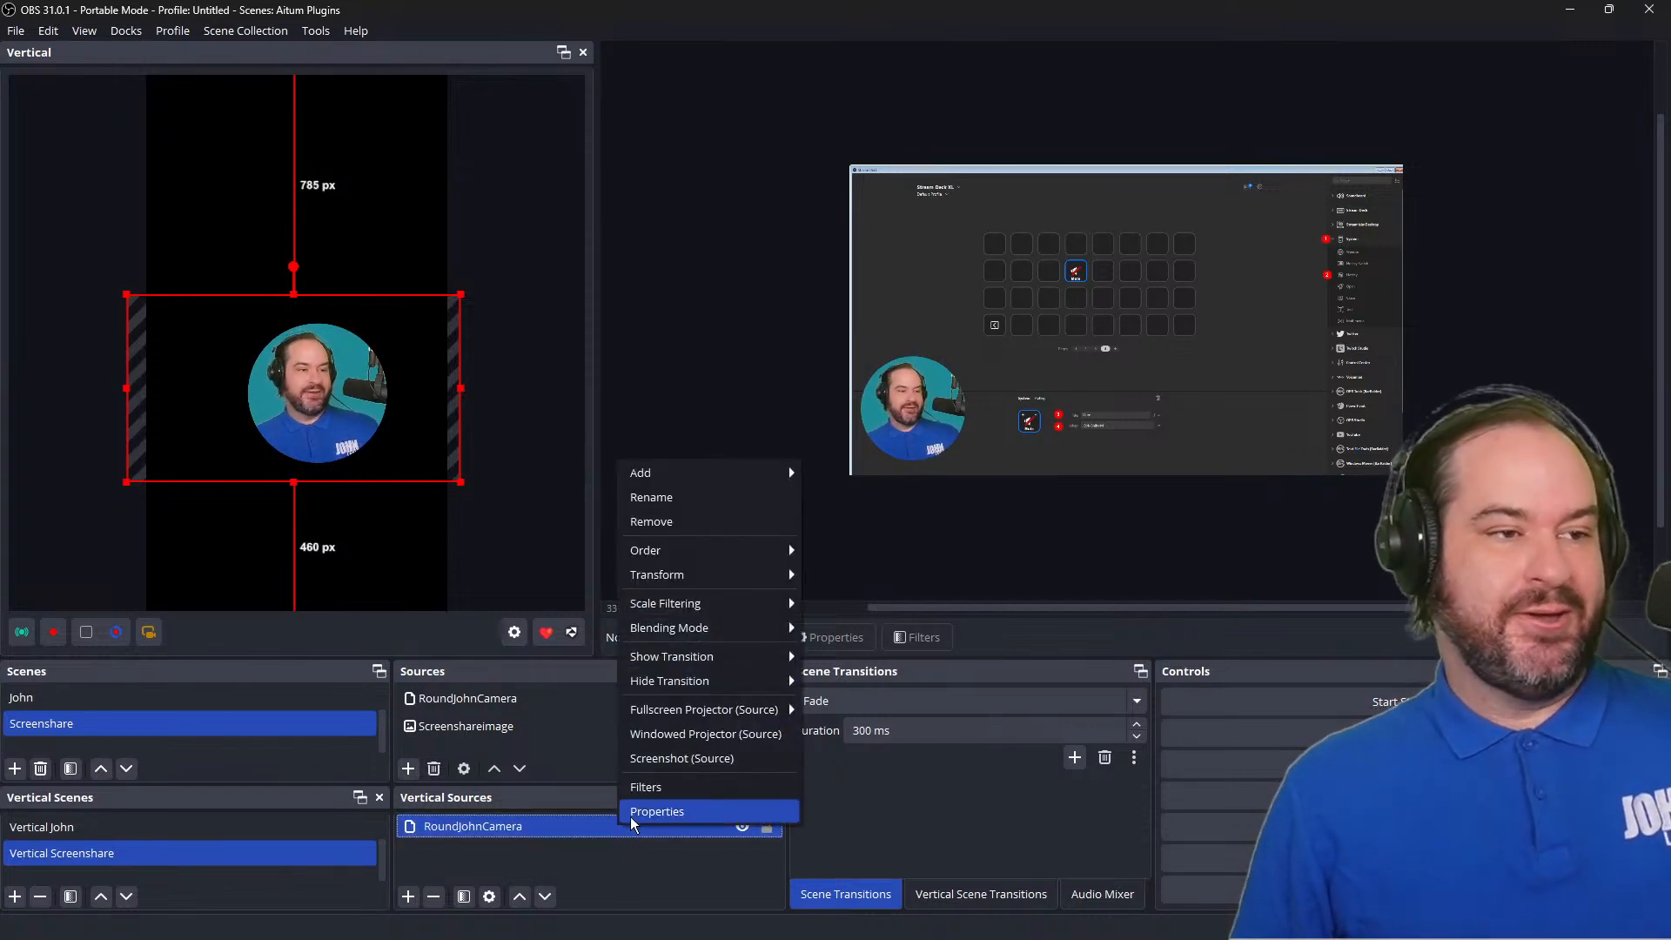
{"action": "left_click", "coordinate": [434, 898]}
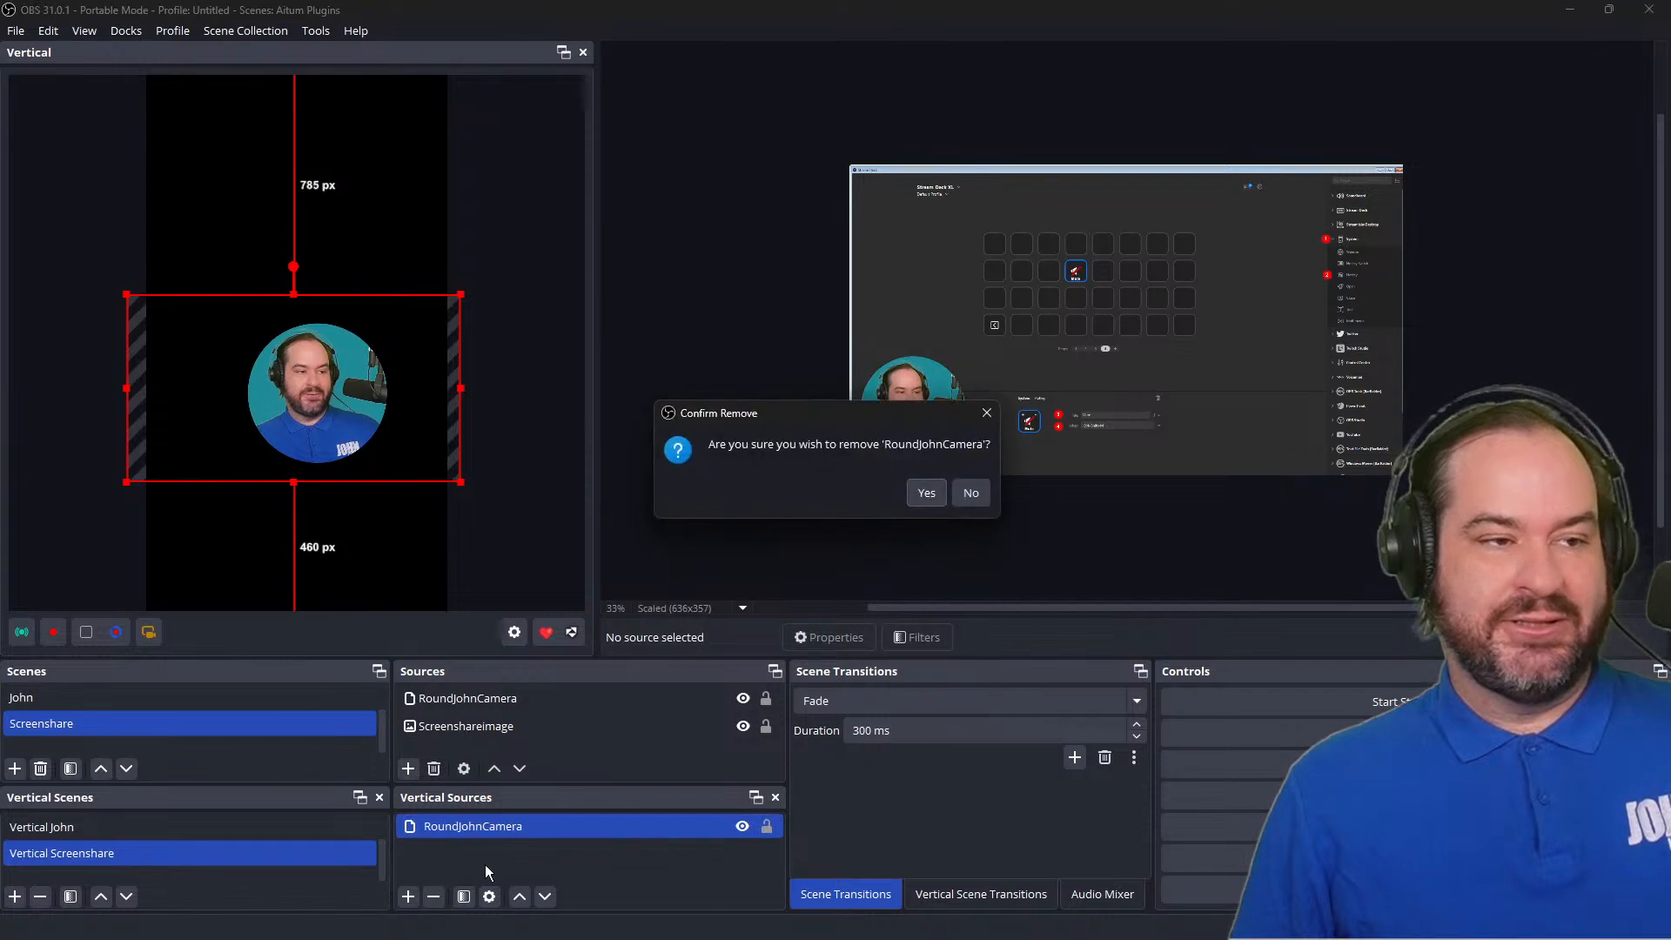
{"action": "left_click", "coordinate": [943, 493]}
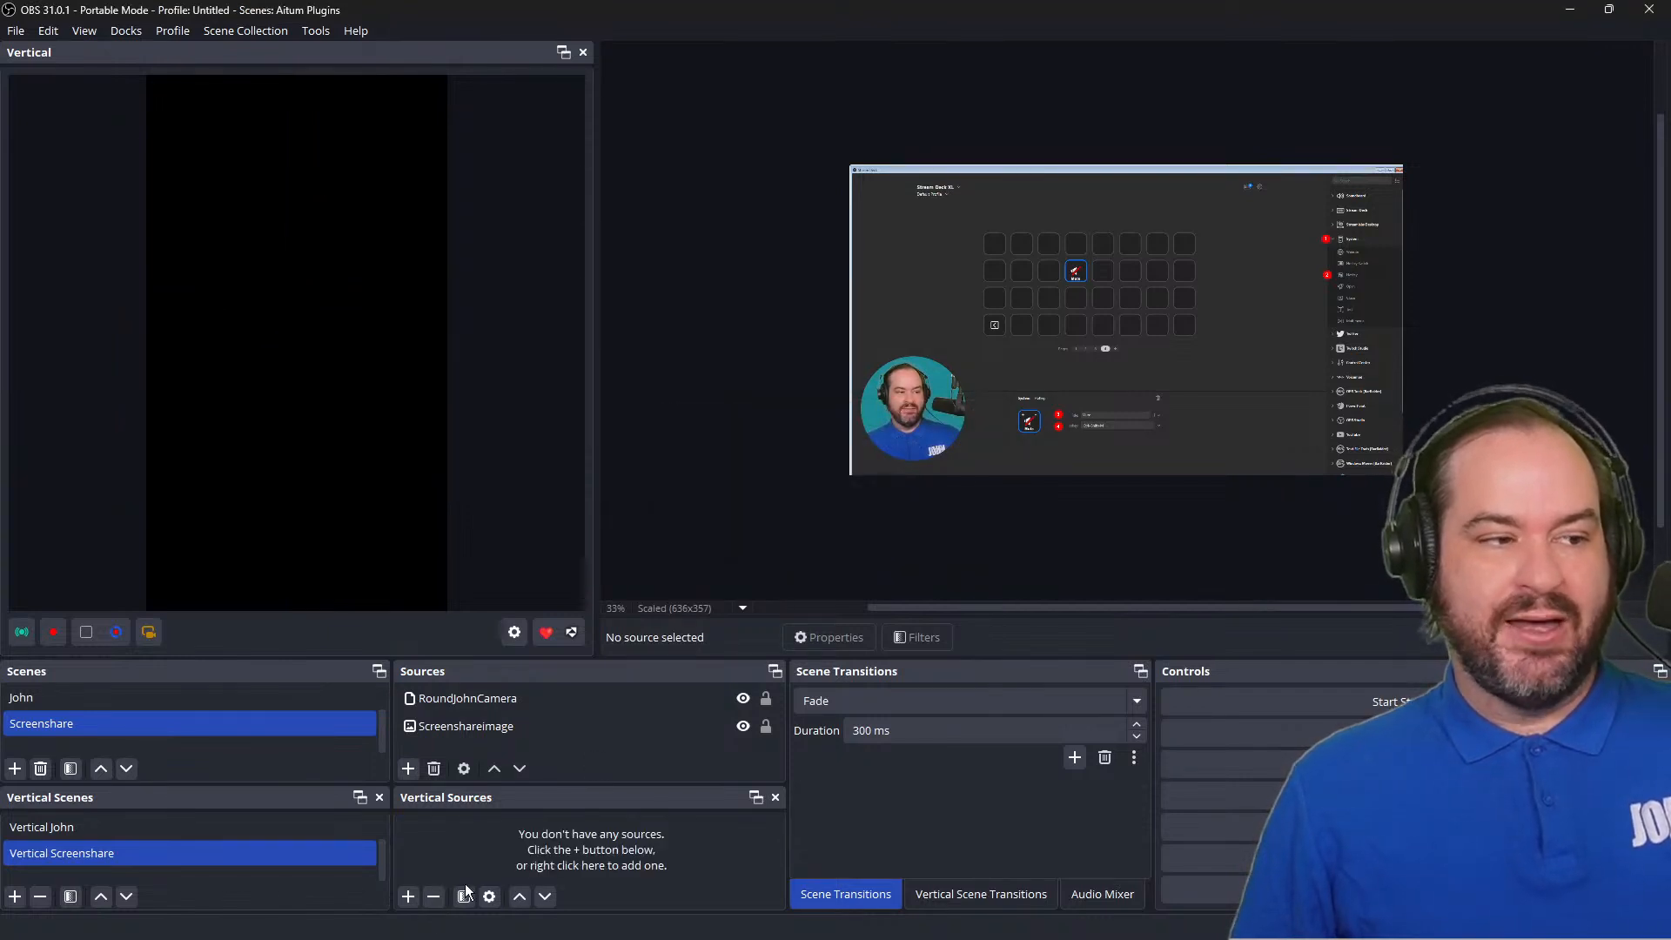
Add the existing Screenshareimage to the Vertical Screenshare scene, scale it down and place it about 134 px below the canvas's upper edge.
{"action": "left_click", "coordinate": [407, 896]}
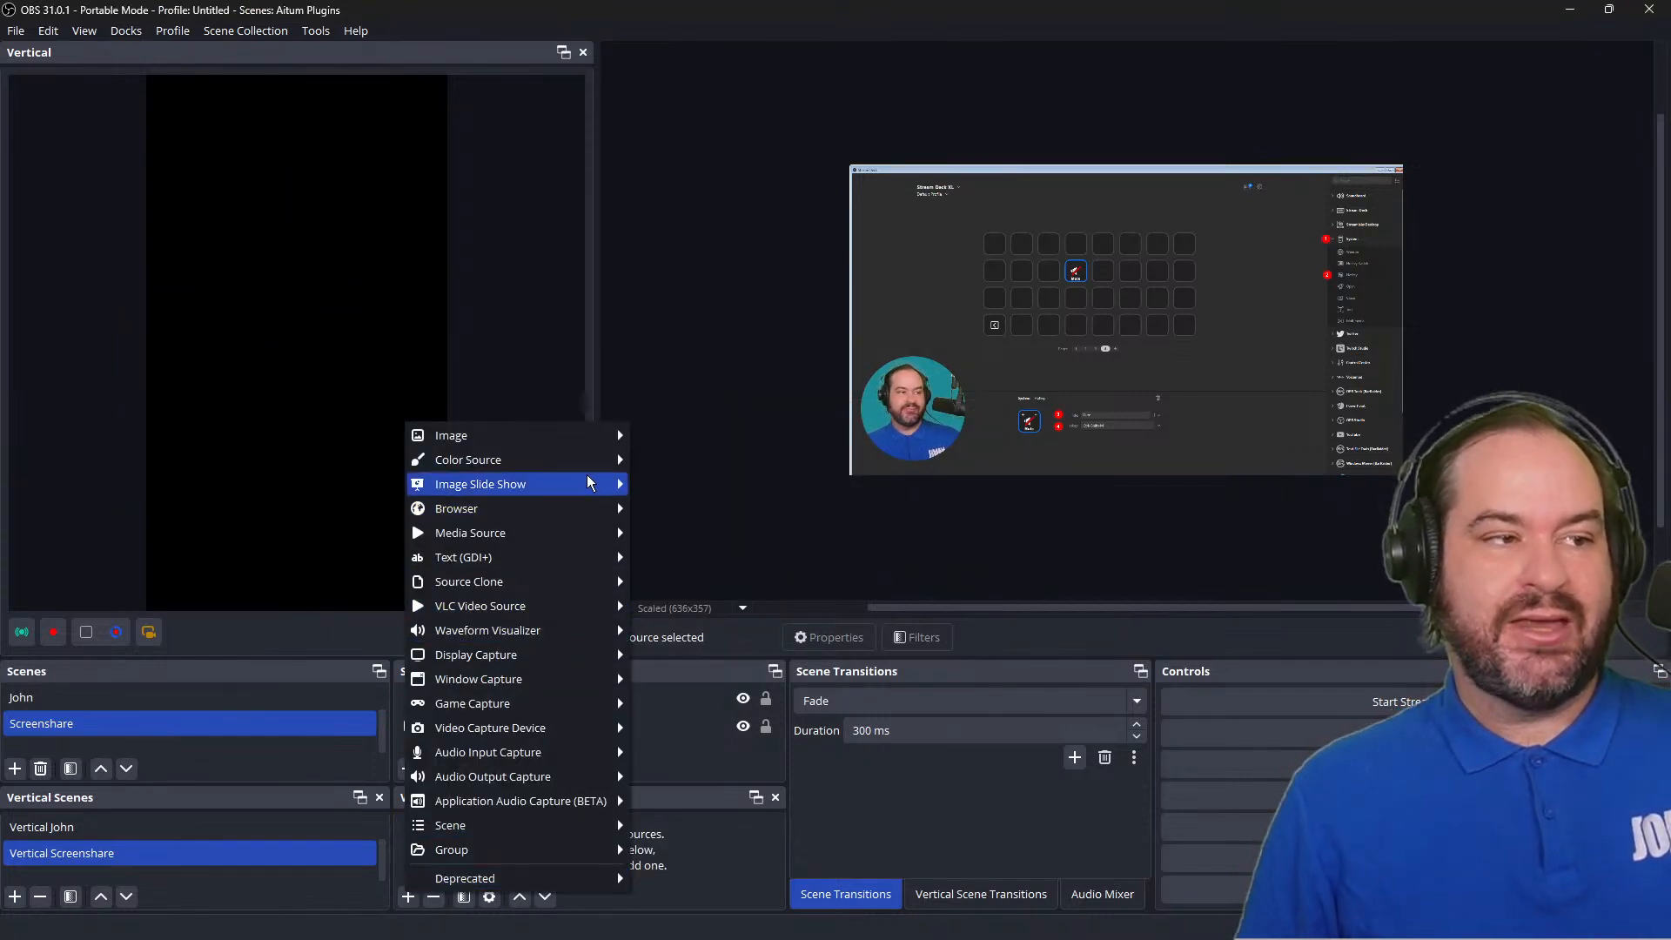
{"action": "mouse_move", "coordinate": [591, 447]}
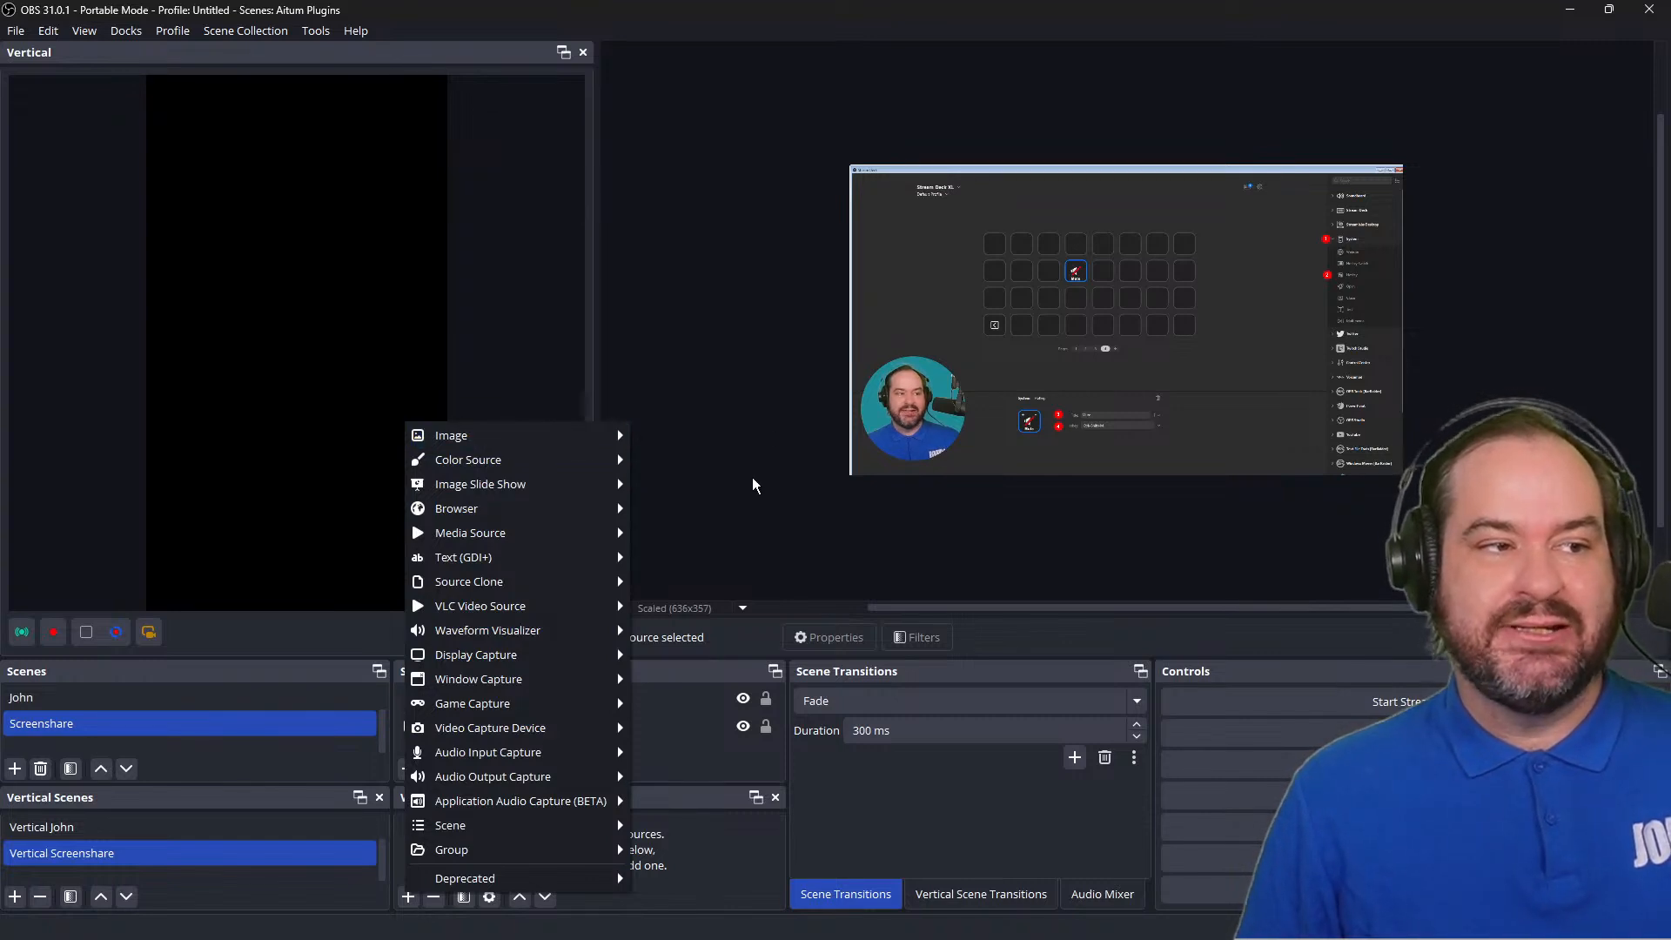
{"action": "left_click", "coordinate": [675, 485]}
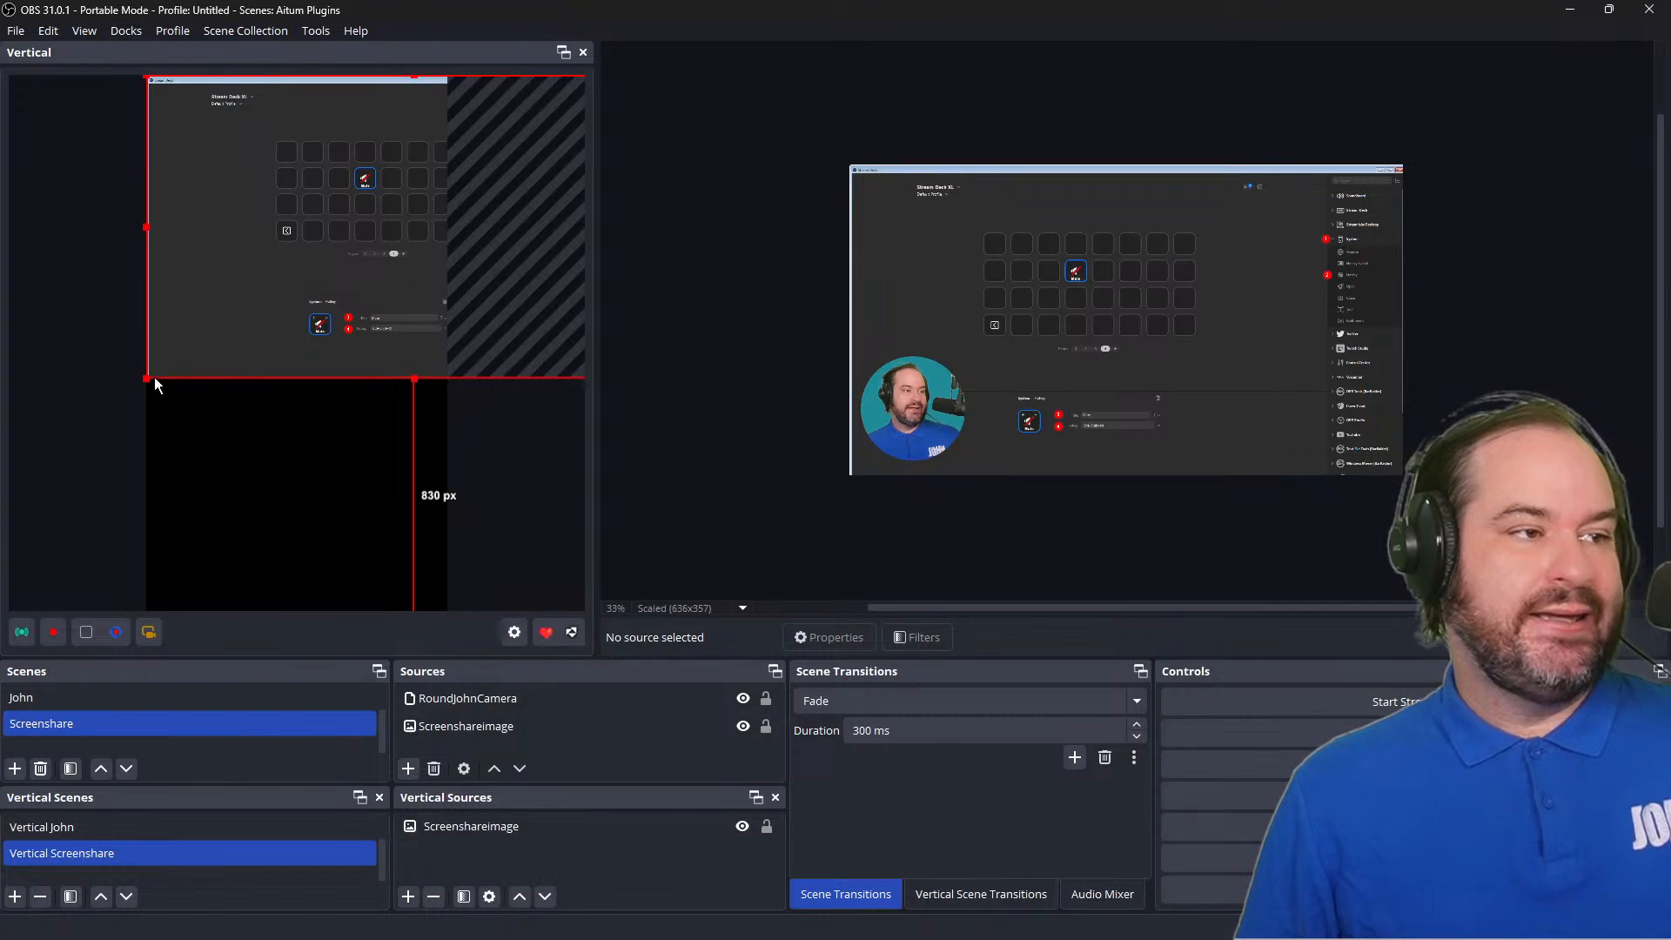
{"action": "left_click_drag", "start_coordinate": [142, 380], "coordinate": [341, 198]}
{"action": "left_click_drag", "start_coordinate": [511, 188], "coordinate": [305, 217]}
Edit the transform of the vertical Screenshareimage and set its size to 1920 by 1080 px.
{"action": "right_click", "coordinate": [348, 202]}
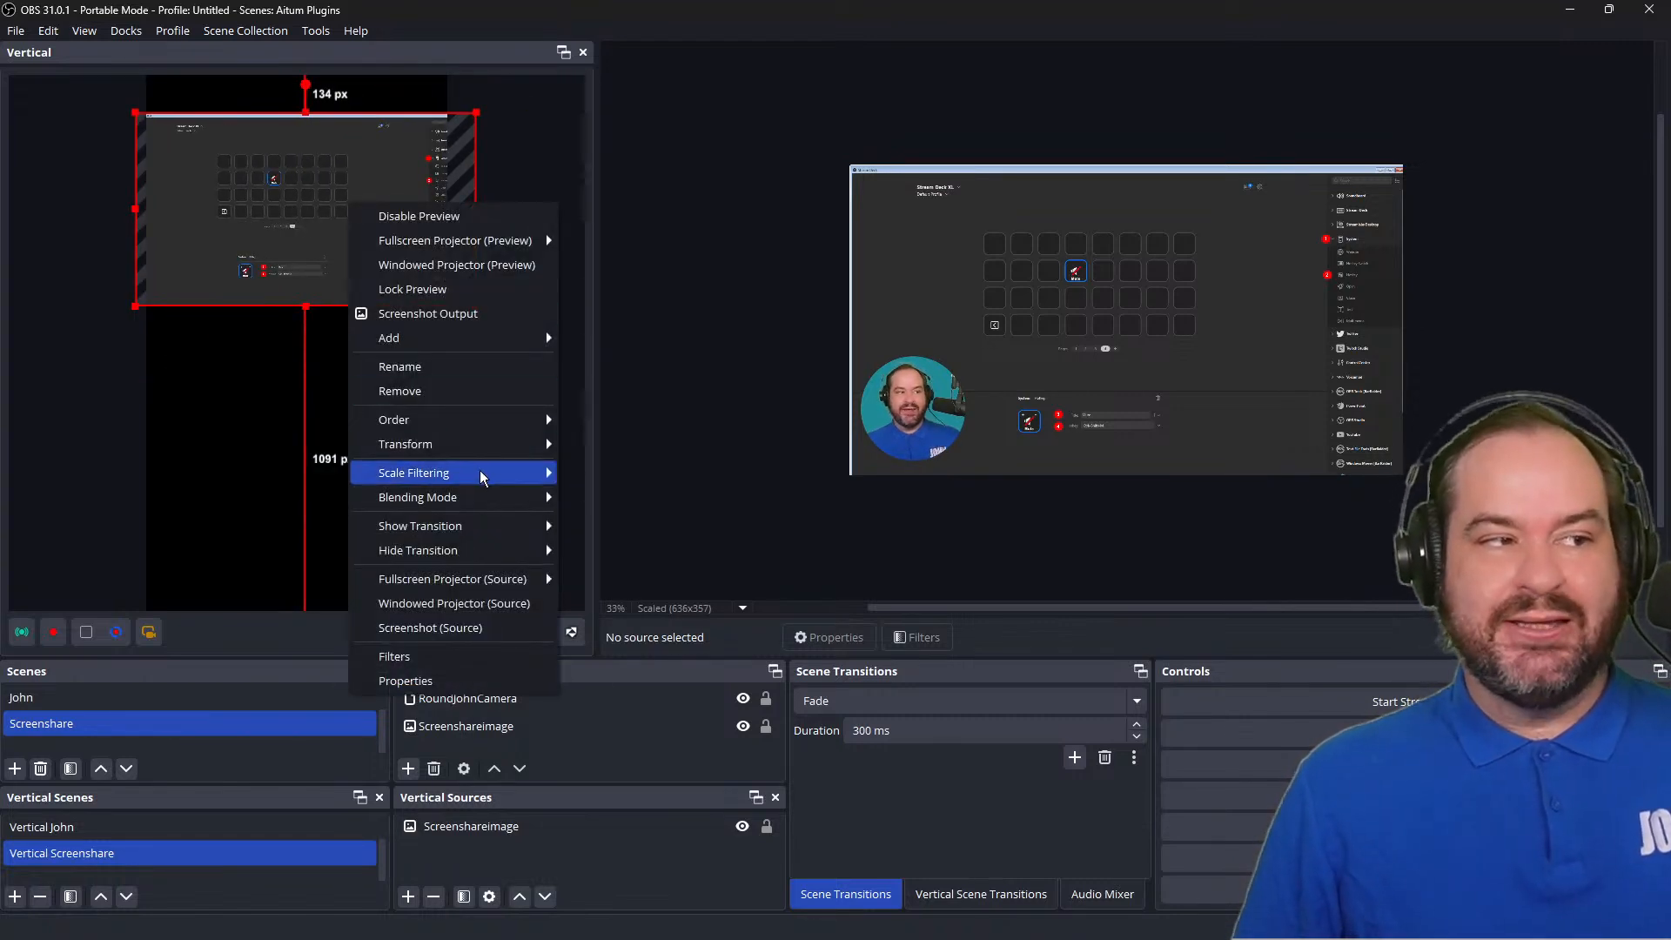
{"action": "left_click", "coordinate": [566, 451]}
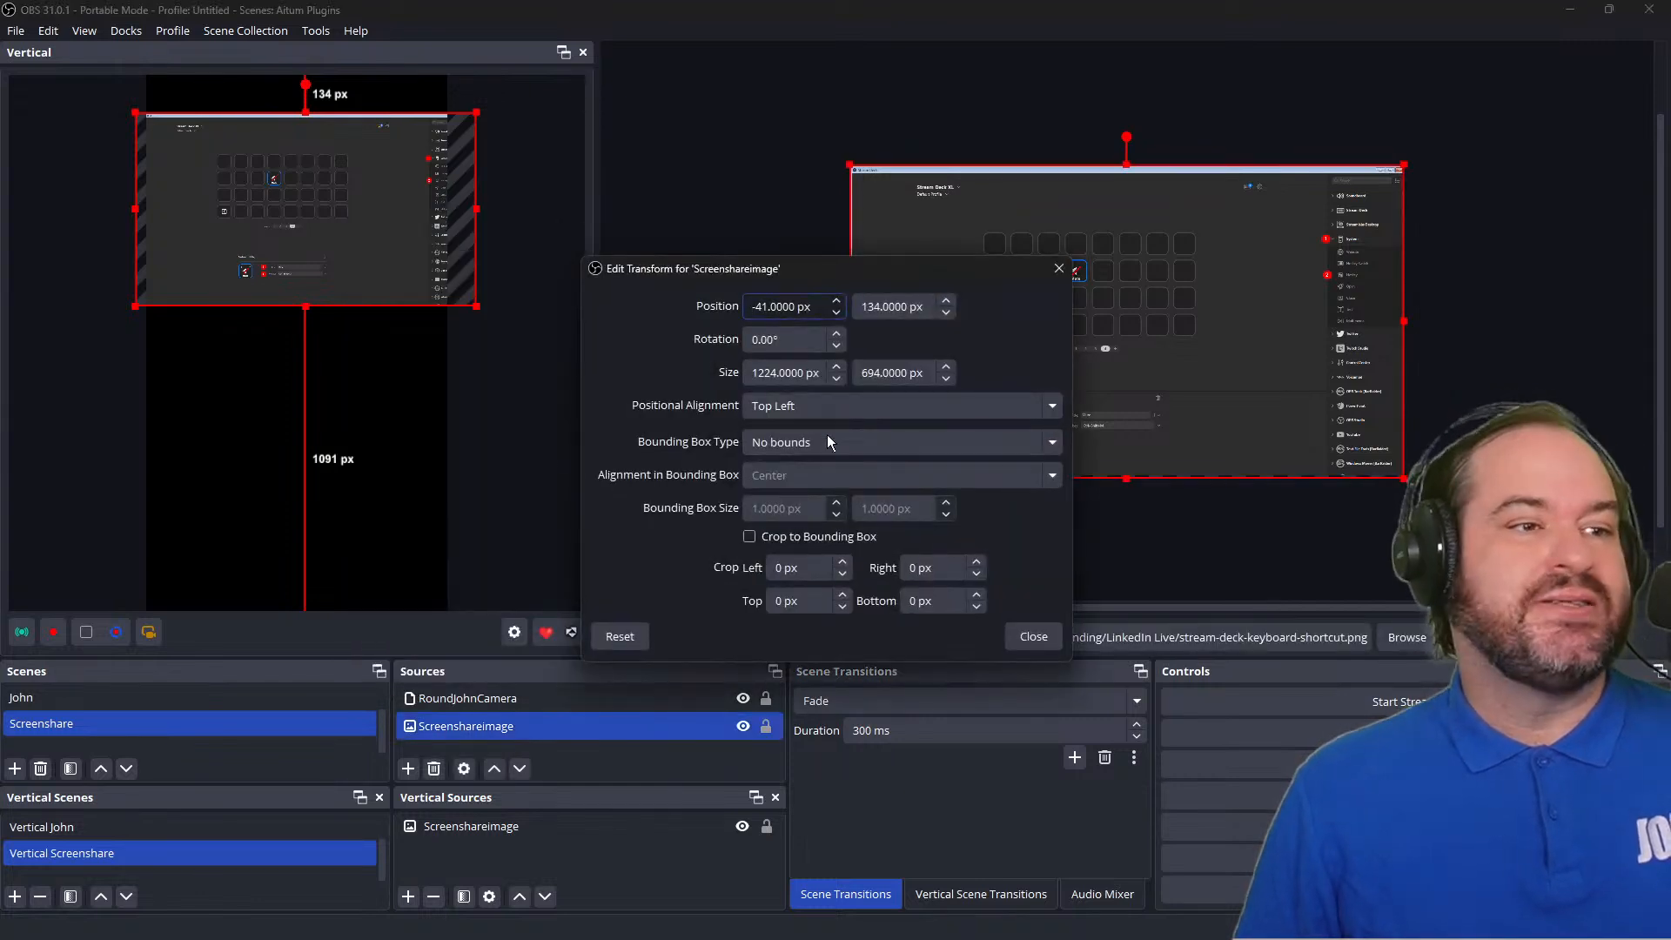
{"action": "key", "text": "Home"}
{"action": "key", "text": "Delete"}
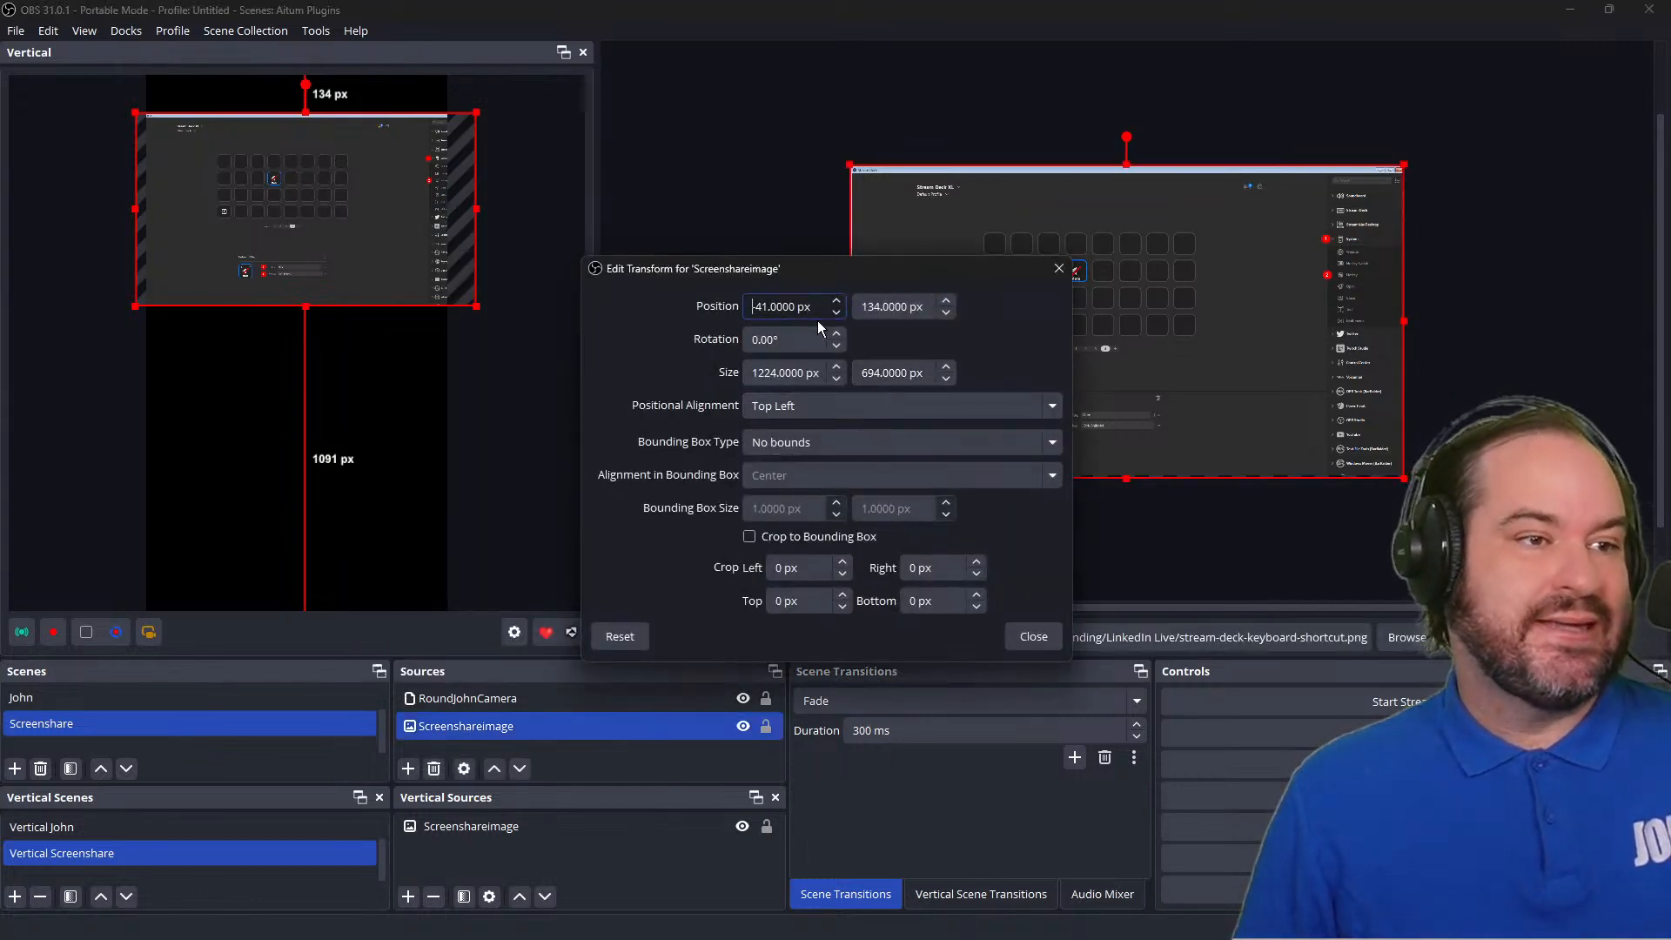
{"action": "double_click", "coordinate": [770, 375]}
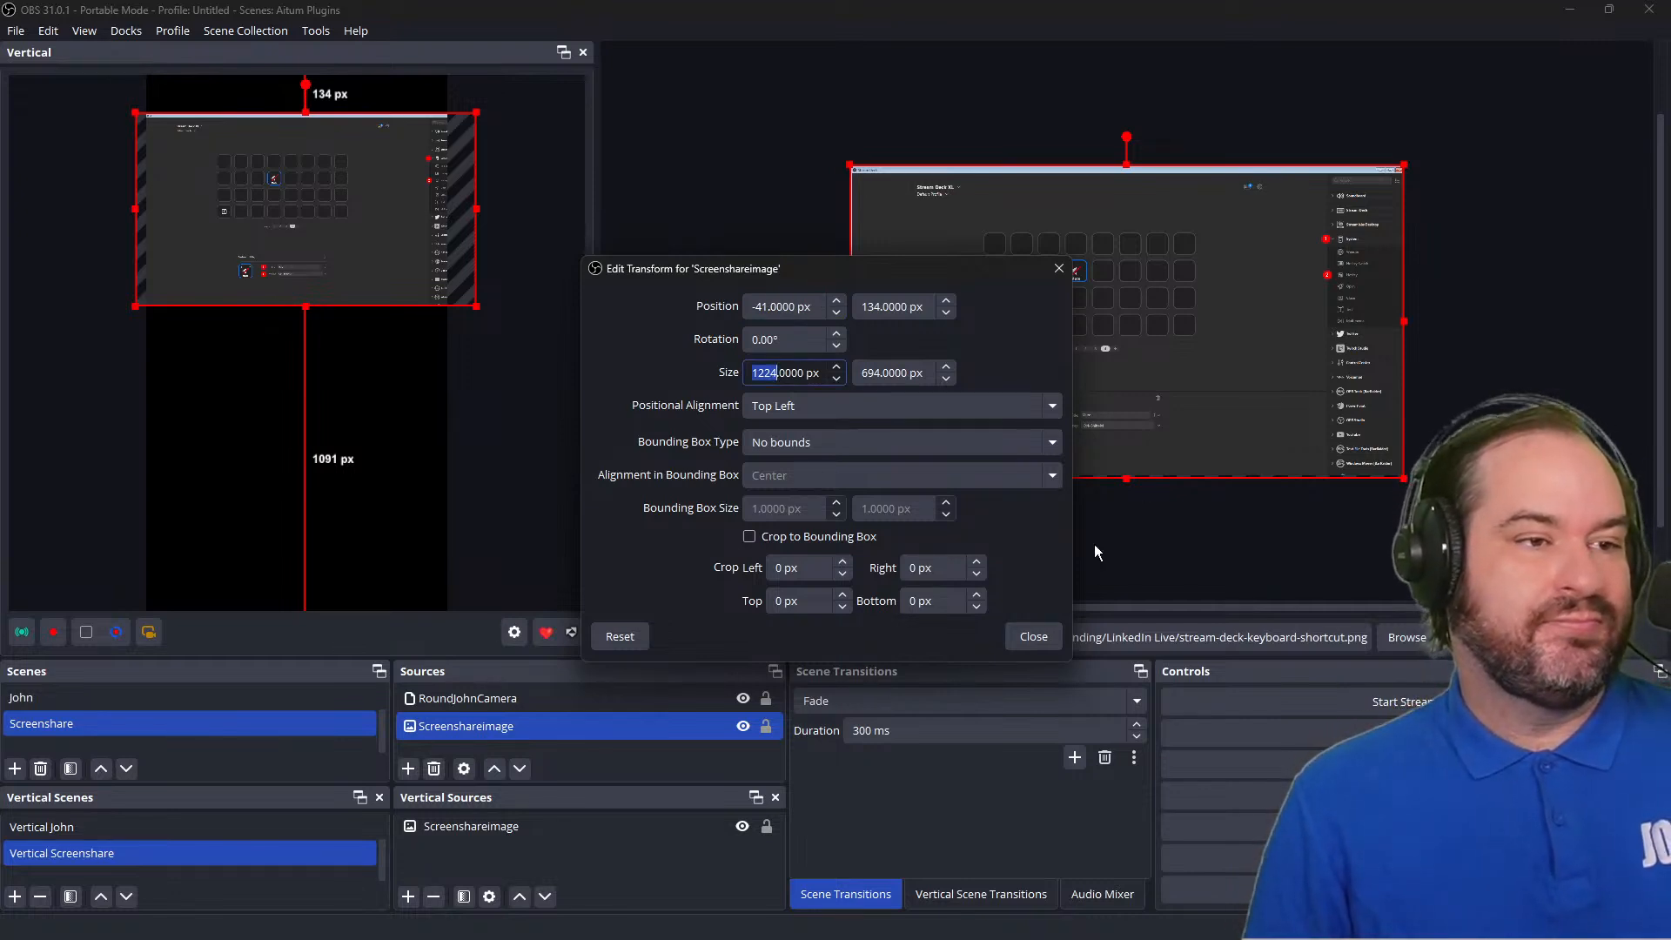
{"action": "type", "text": "10"}
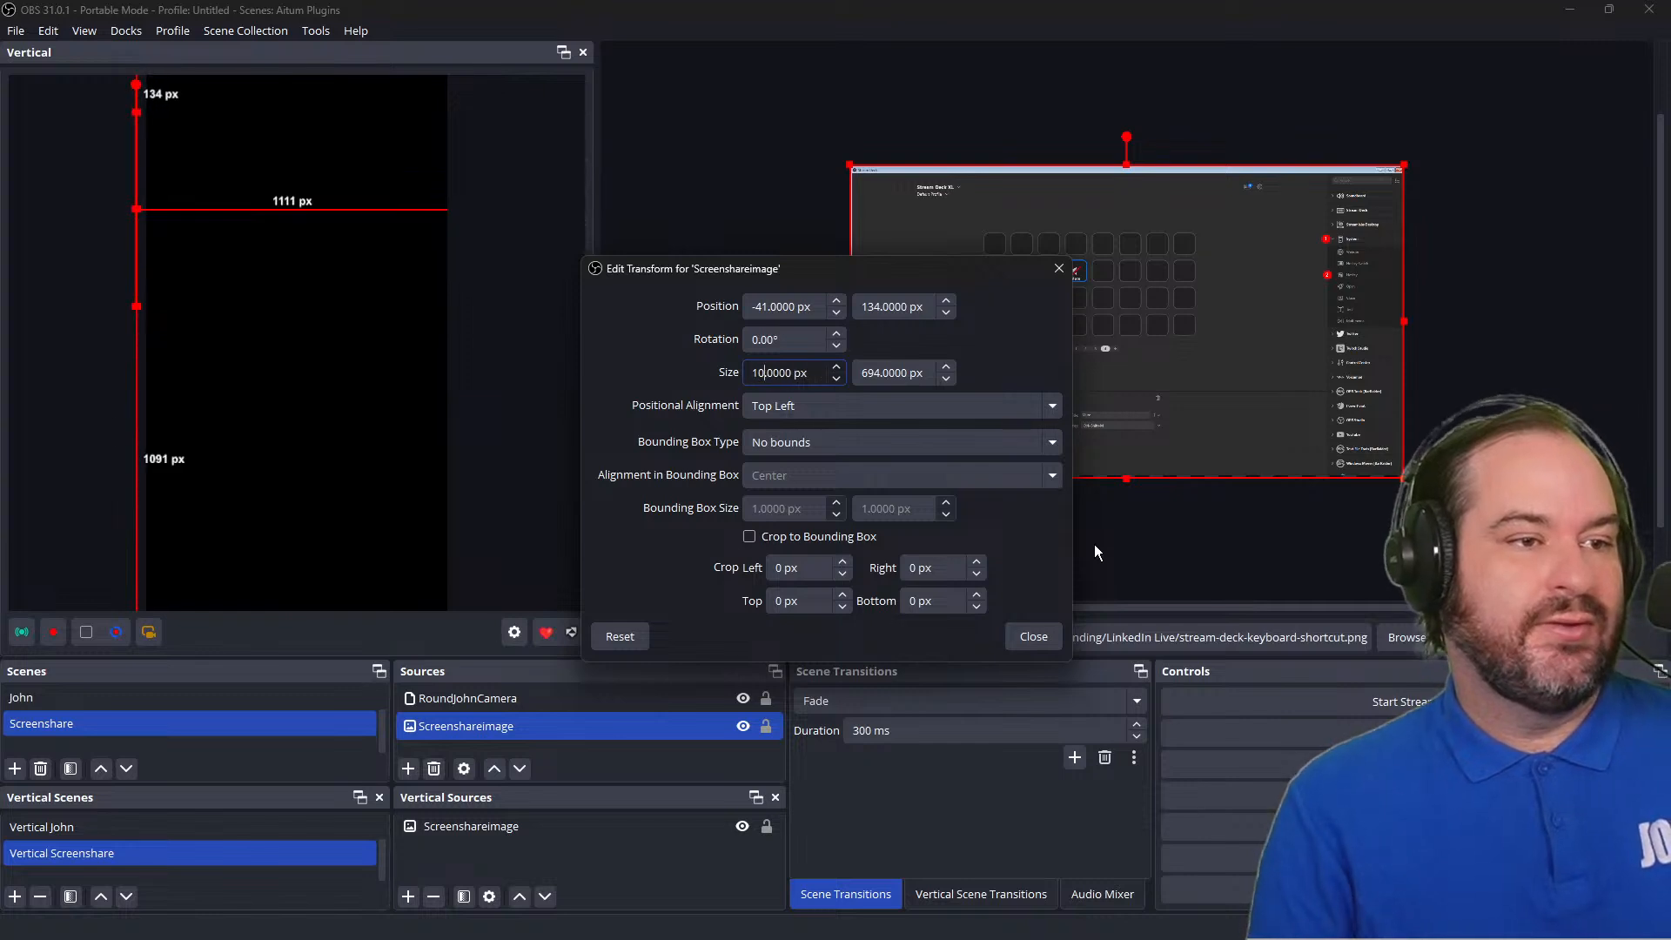
{"action": "type", "text": "20"}
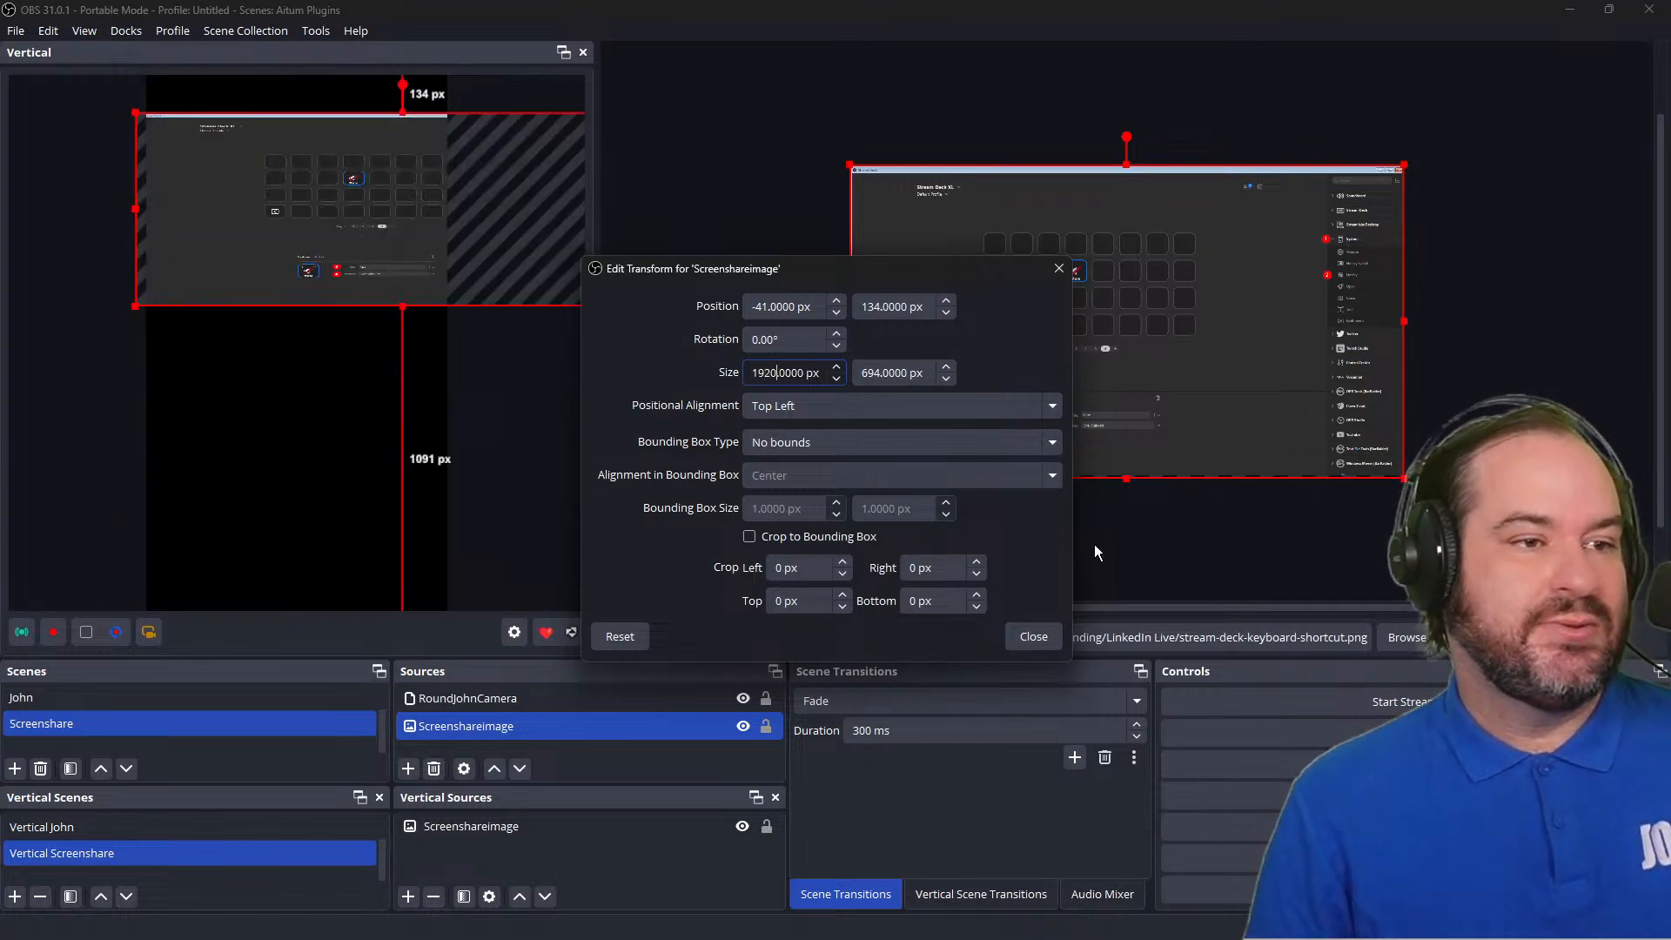
{"action": "key", "text": "Tab"}
{"action": "type", "text": "1080"}
{"action": "key", "text": "Tab"}
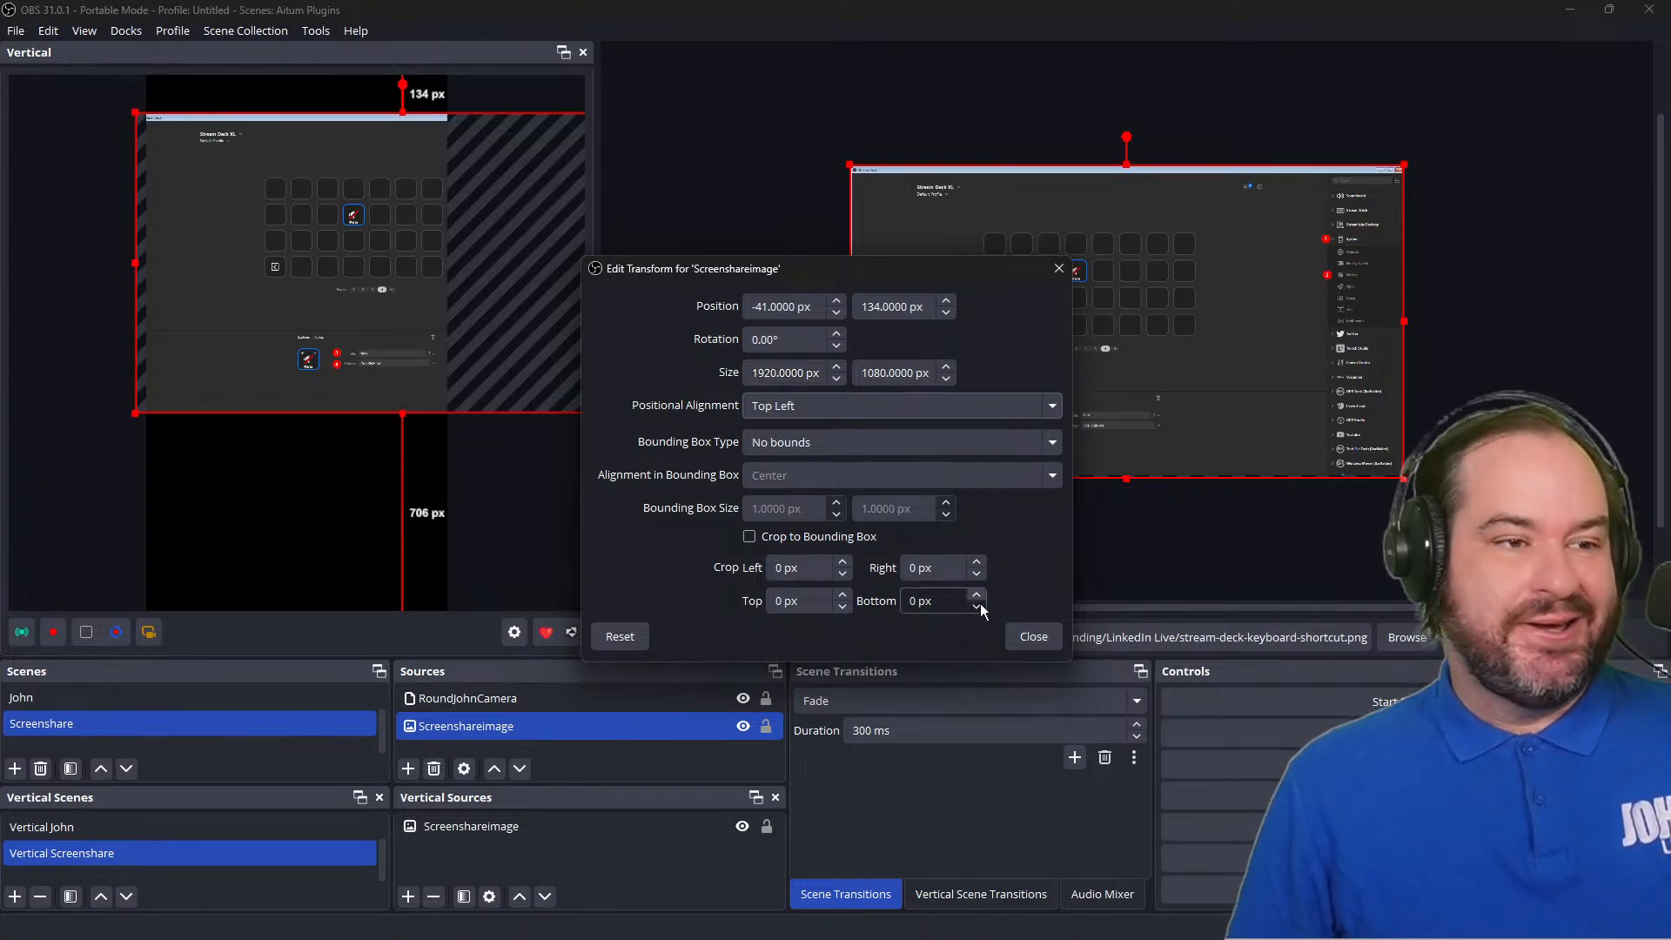
{"action": "left_click", "coordinate": [1035, 636]}
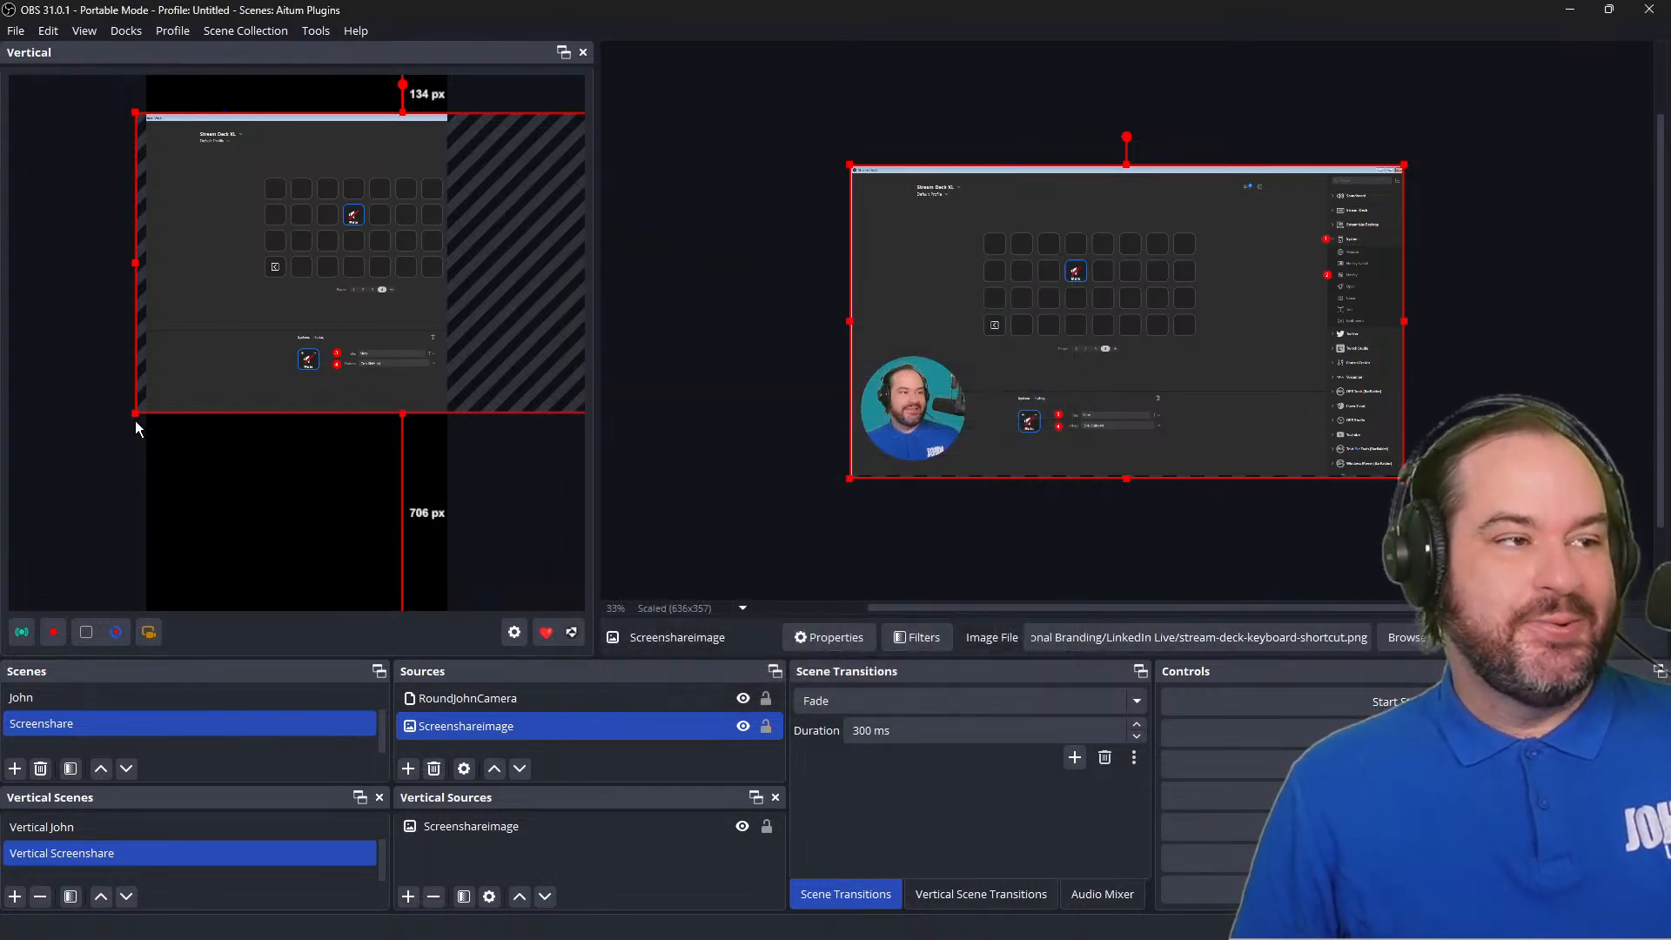
Scale Screenshareimage to span the full vertical canvas width and align it with the upper edge, leaving about 1308 px below it.
{"action": "left_click_drag", "start_coordinate": [137, 409], "coordinate": [452, 209]}
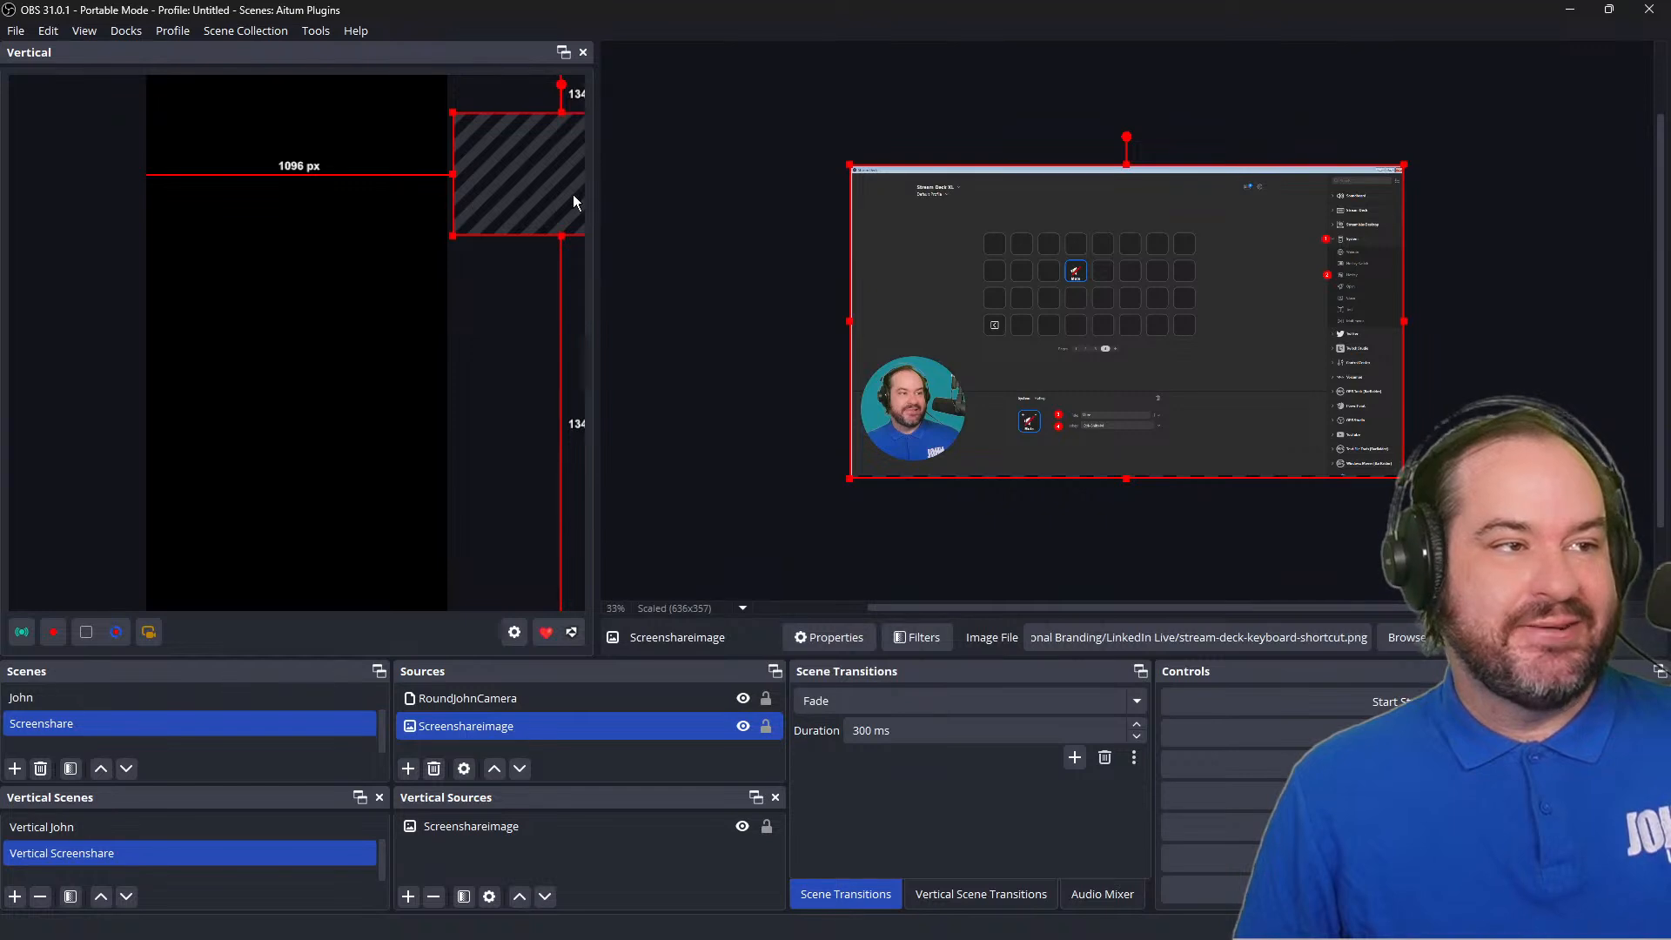
{"action": "left_click_drag", "start_coordinate": [572, 202], "coordinate": [268, 157]}
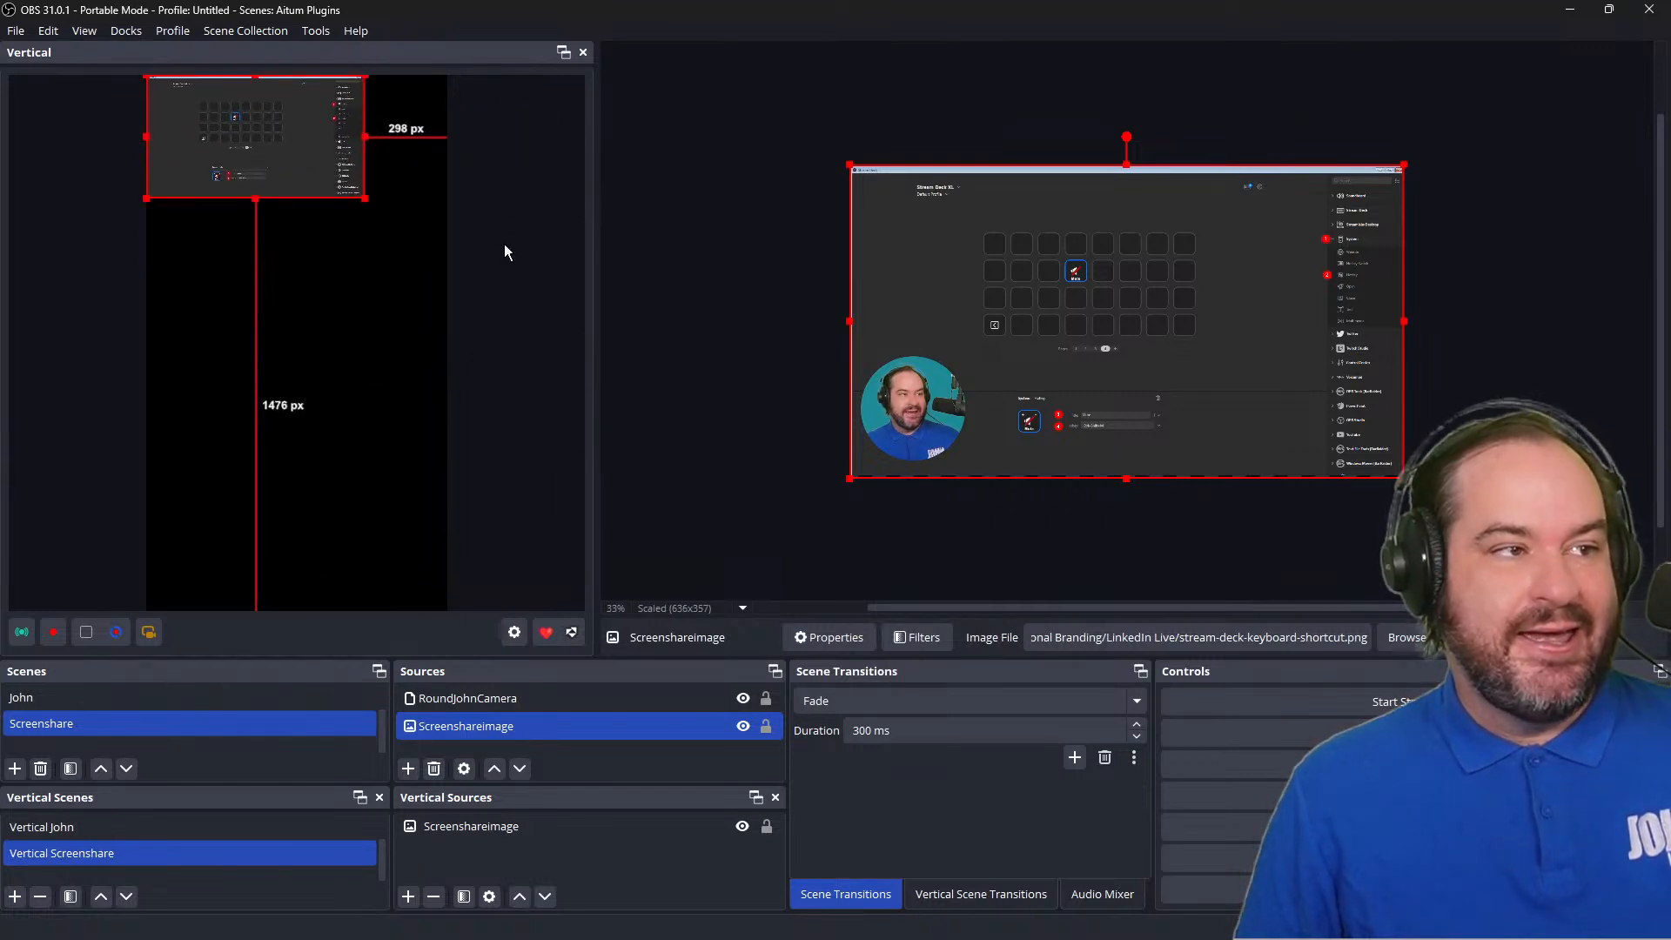
{"action": "left_click_drag", "start_coordinate": [365, 202], "coordinate": [442, 247]}
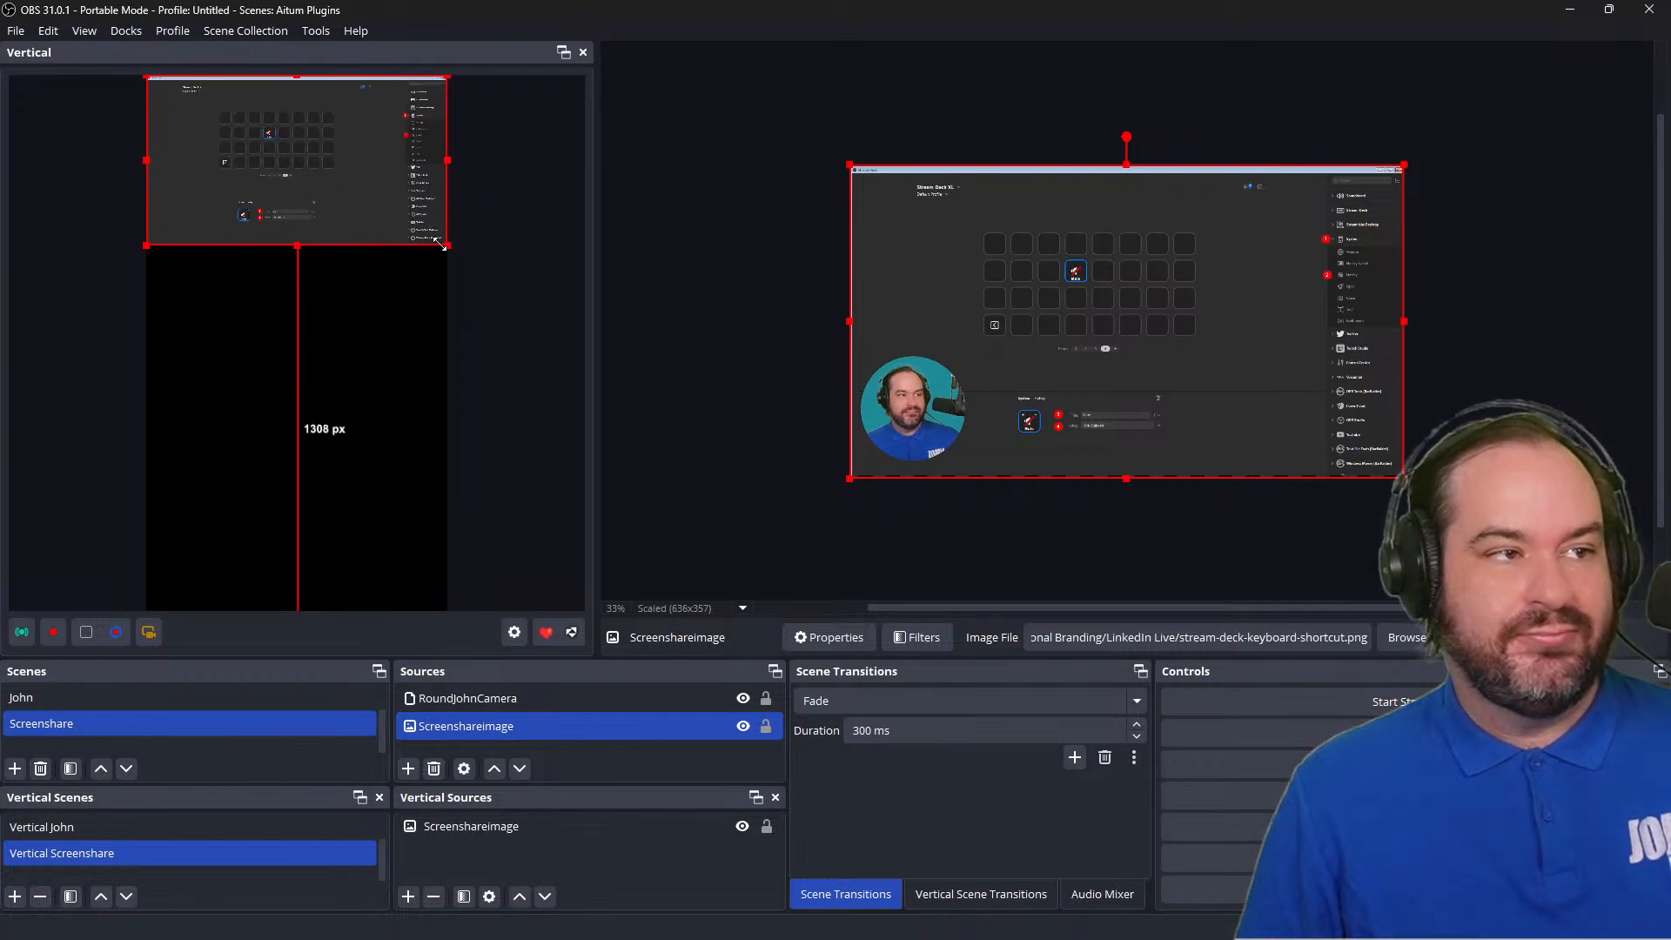
{"action": "left_click", "coordinate": [483, 411]}
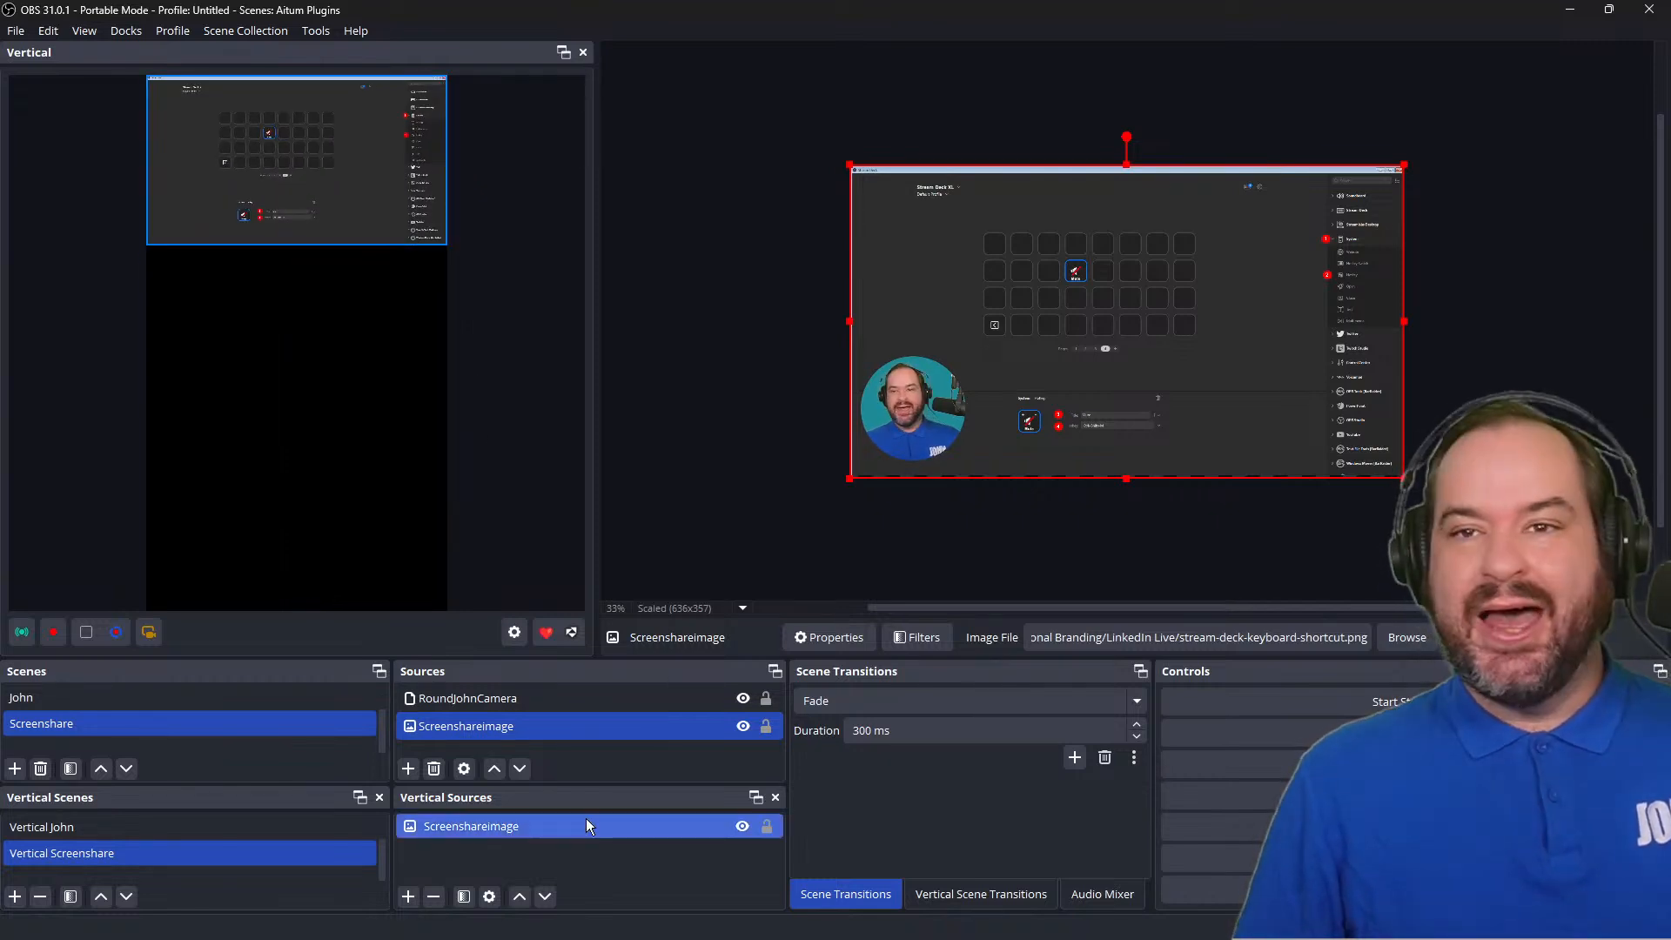
Add the existing JohnCamera to Vertical Screenshare, enlarge it and align it with the canvas's lower edge, starting about 583 px from the upper edge.
{"action": "left_click", "coordinate": [409, 896]}
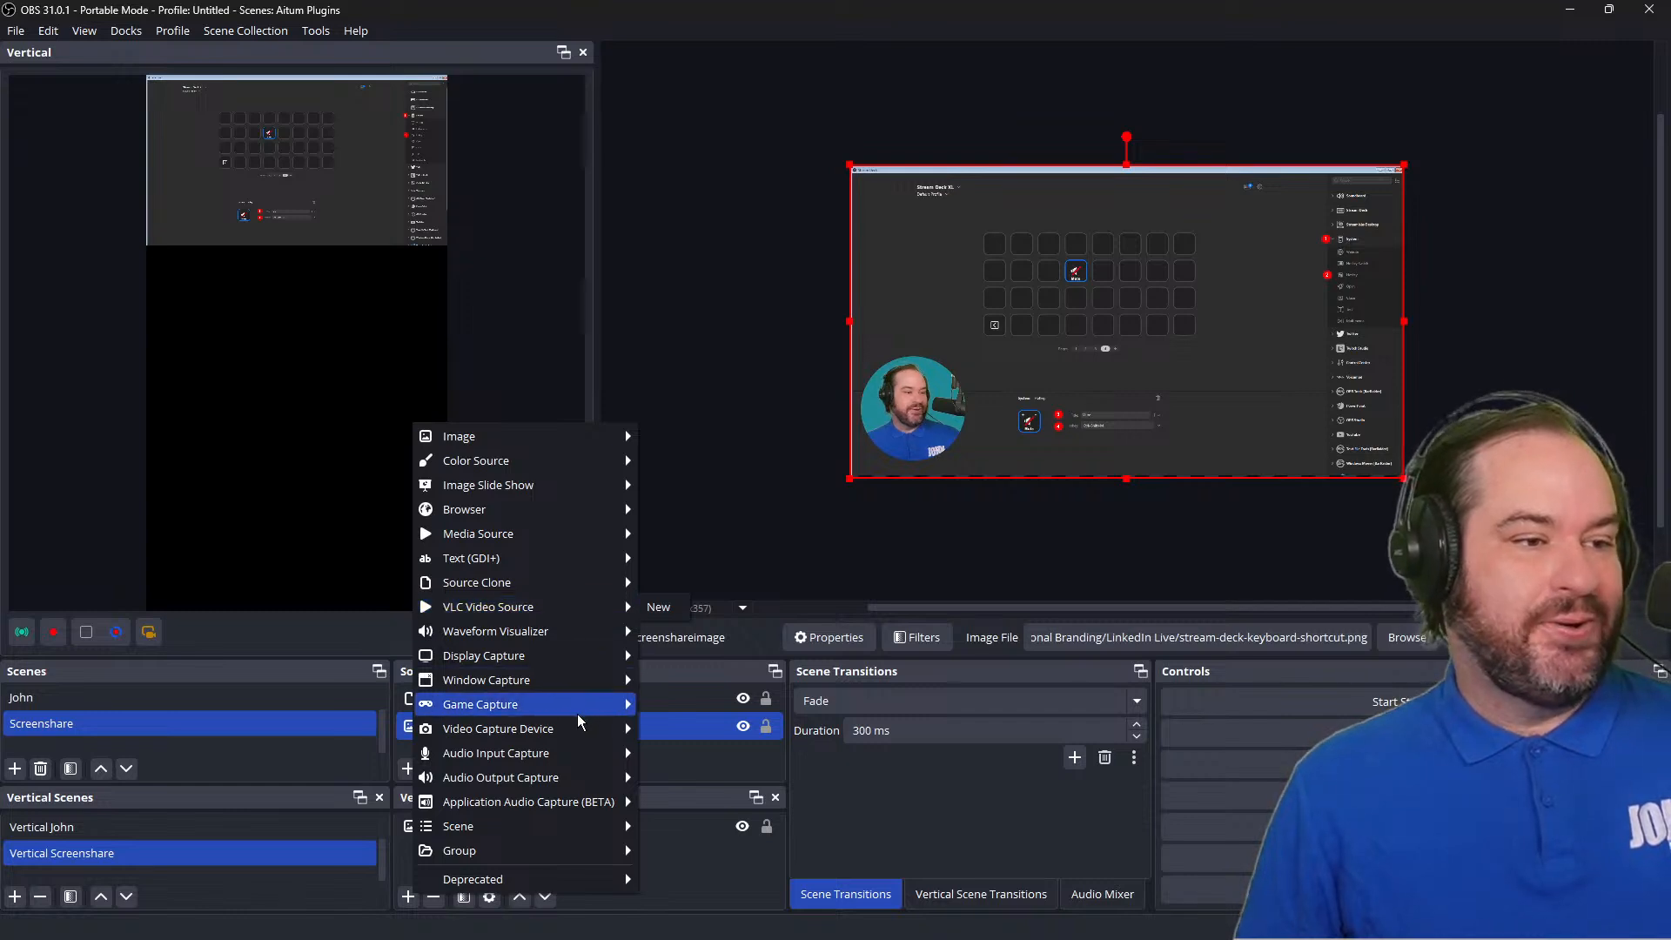
{"action": "mouse_move", "coordinate": [586, 729]}
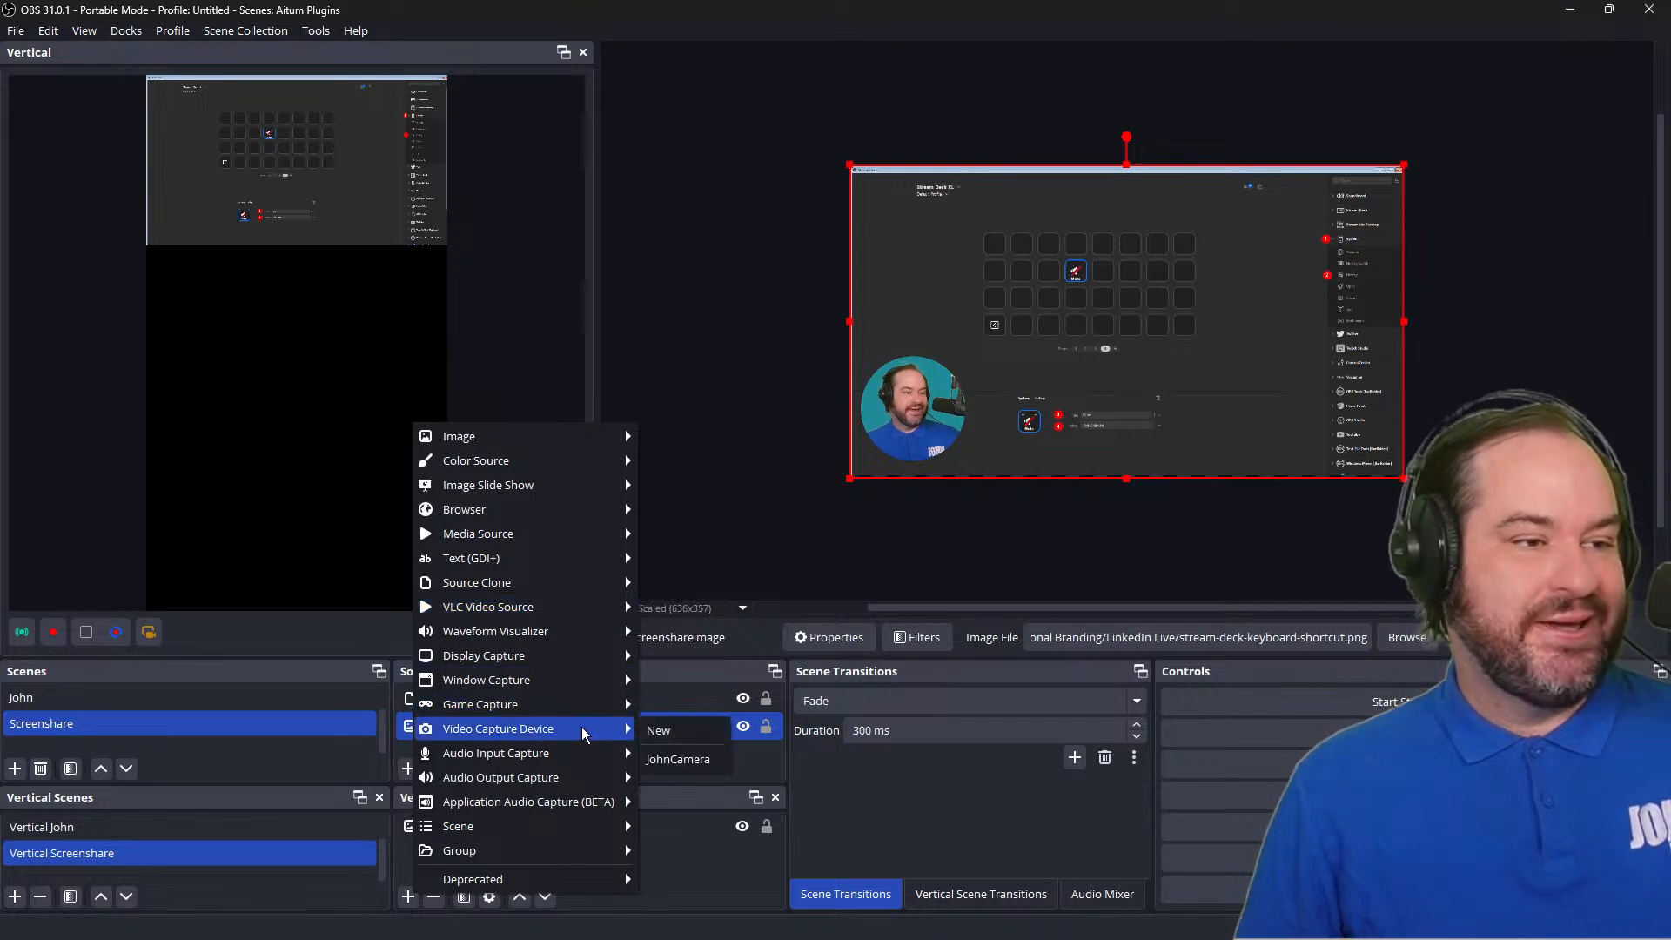
{"action": "left_click", "coordinate": [707, 758]}
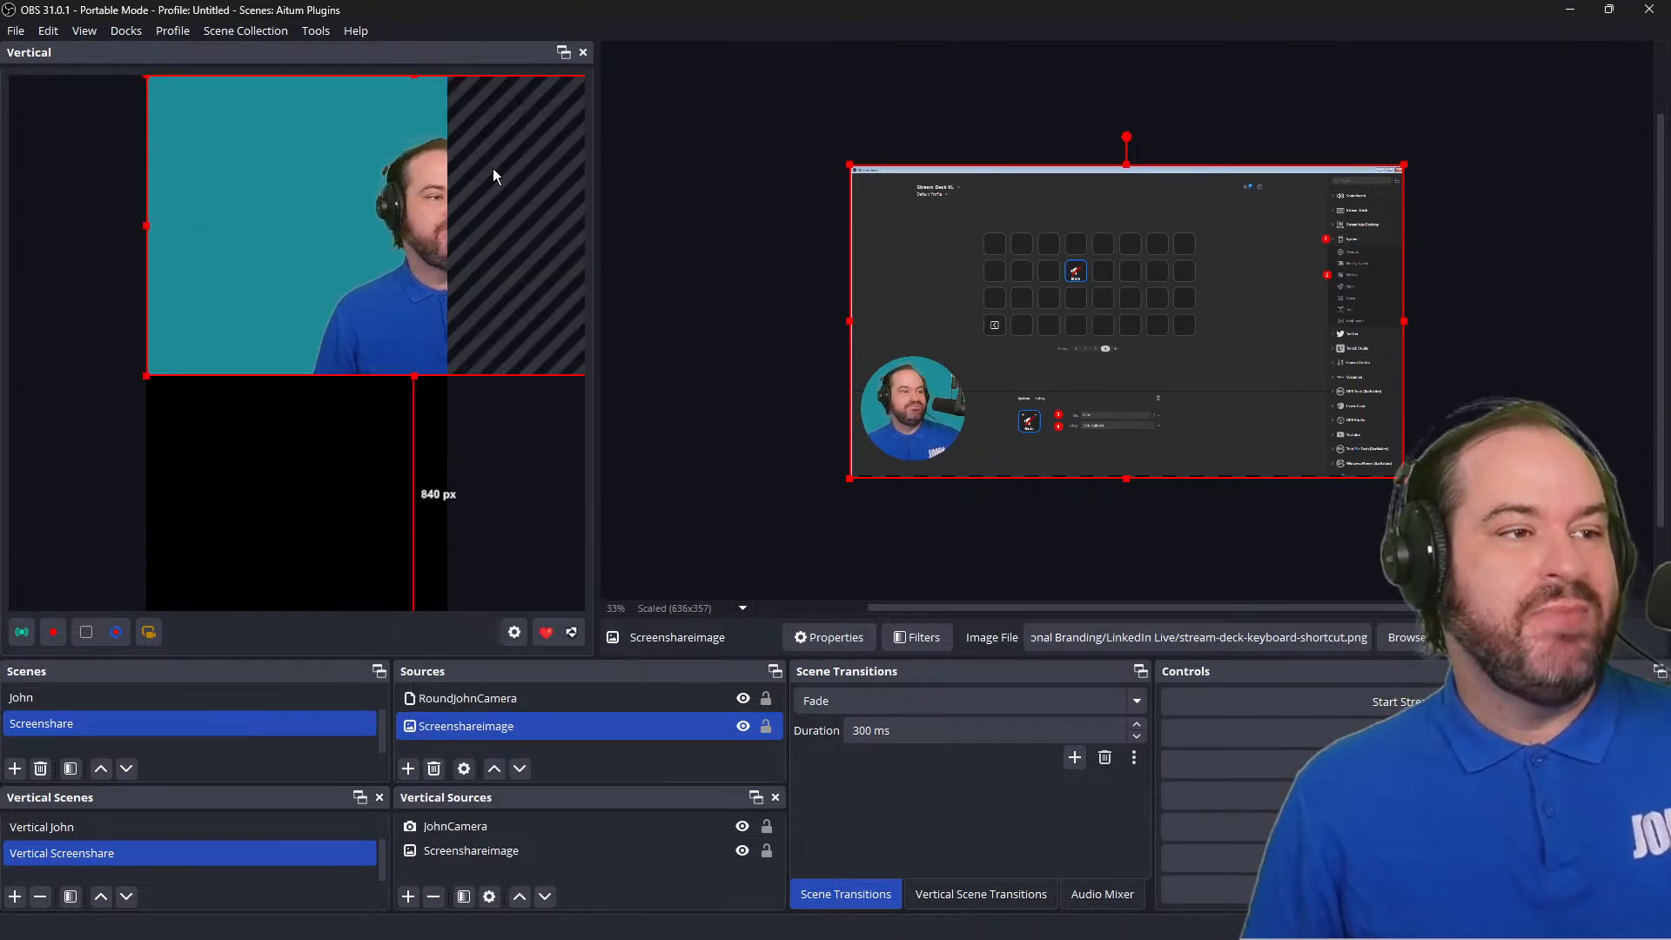
{"action": "left_click_drag", "start_coordinate": [509, 201], "coordinate": [402, 425]}
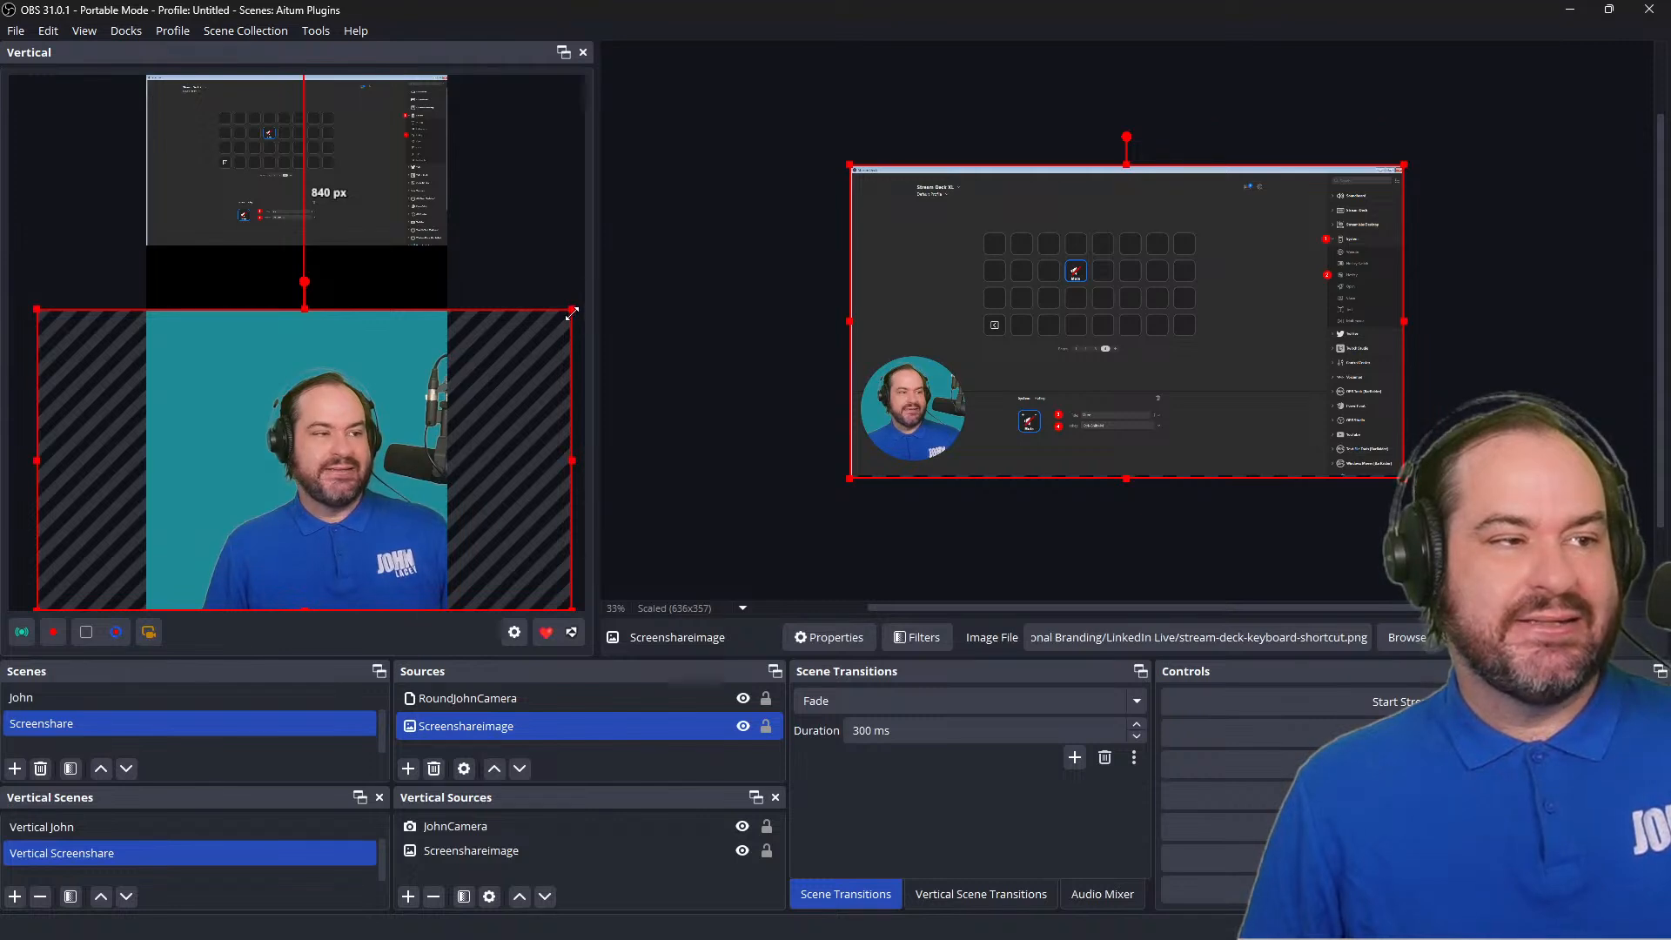
{"action": "left_click_drag", "start_coordinate": [571, 311], "coordinate": [687, 238]}
{"action": "left_click_drag", "start_coordinate": [418, 452], "coordinate": [301, 446]}
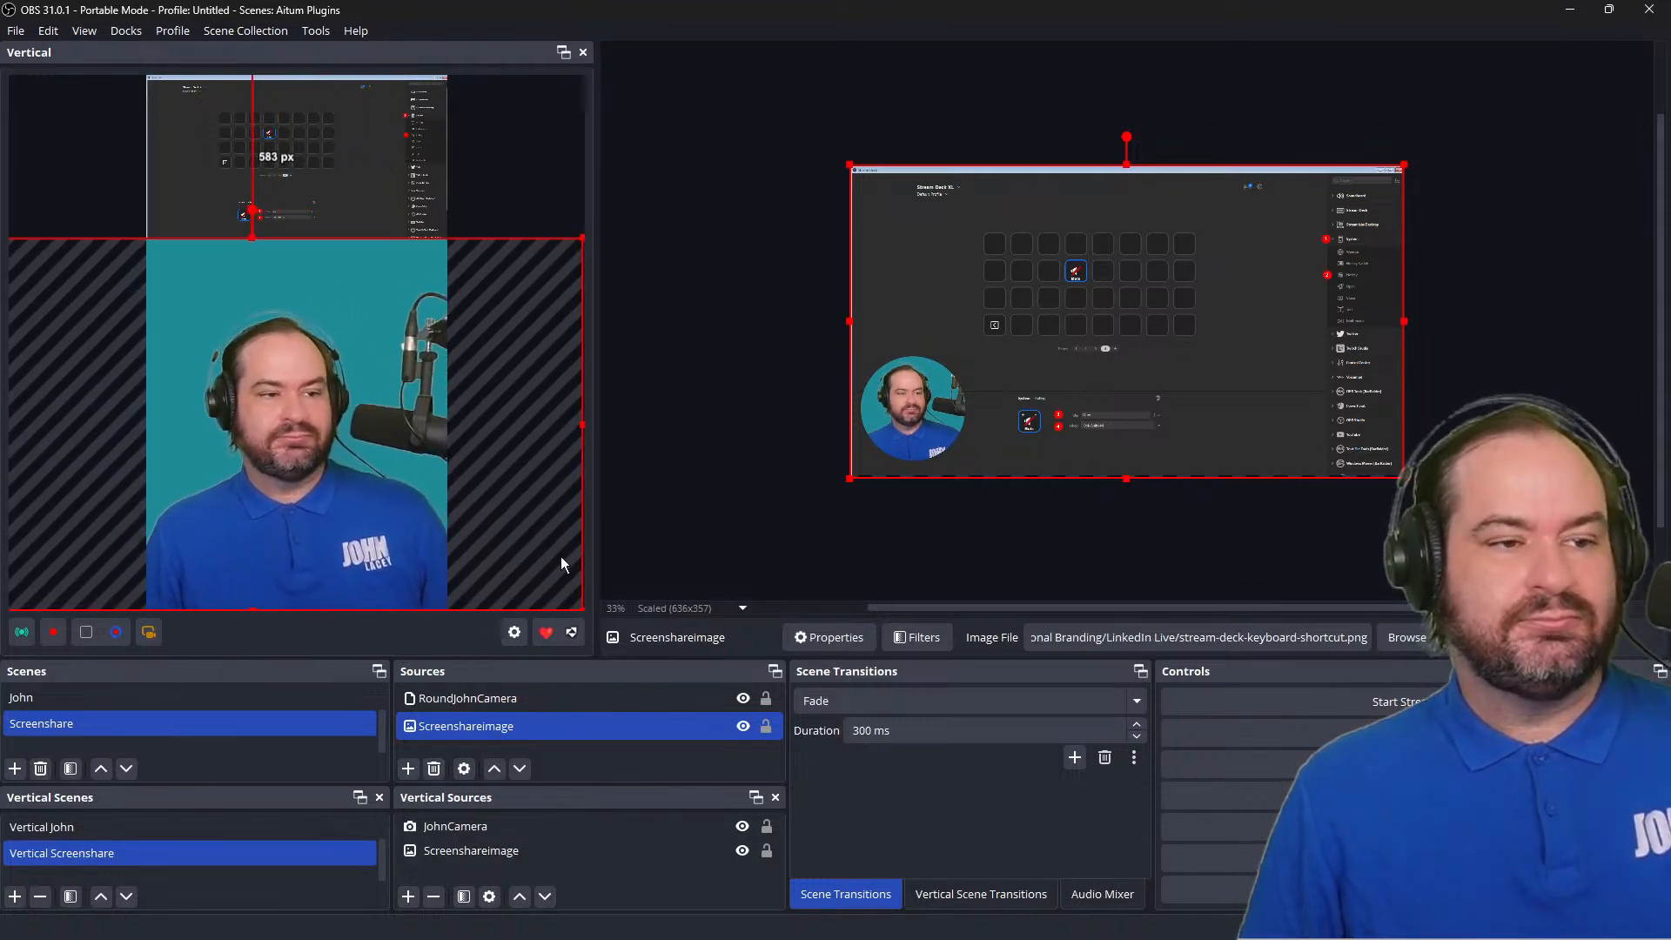
Move Screenshareimage above JohnCamera in the Vertical Screenshare source order and clear the selection.
{"action": "left_click", "coordinate": [587, 851]}
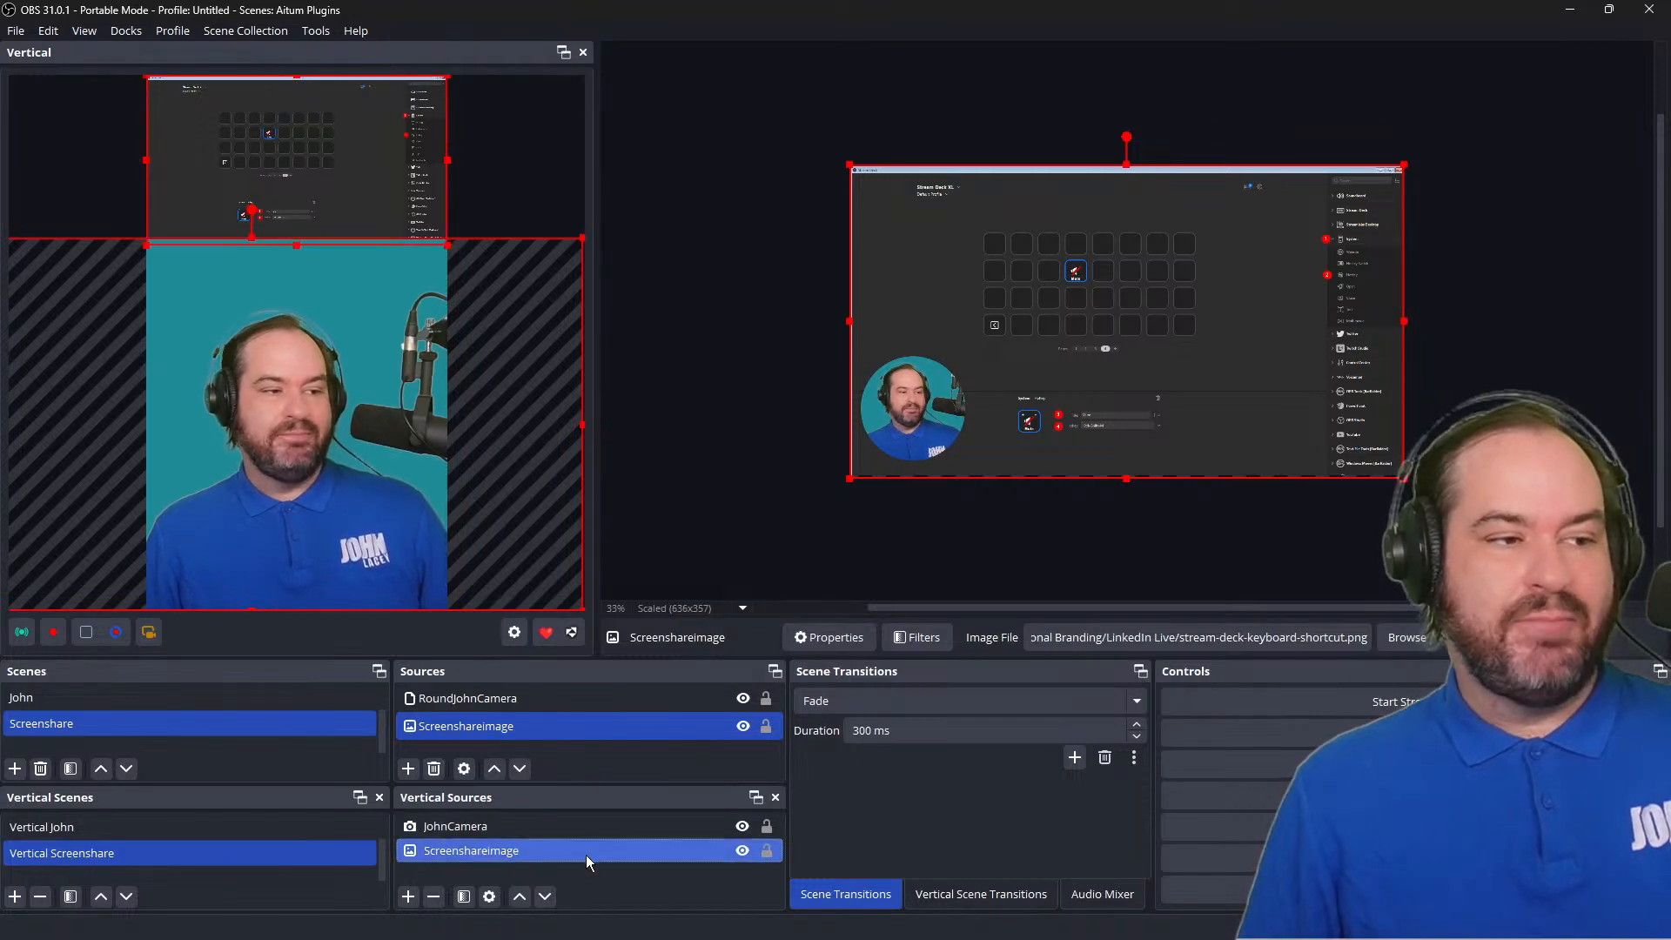
{"action": "left_click", "coordinate": [519, 896]}
{"action": "left_click", "coordinate": [517, 205]}
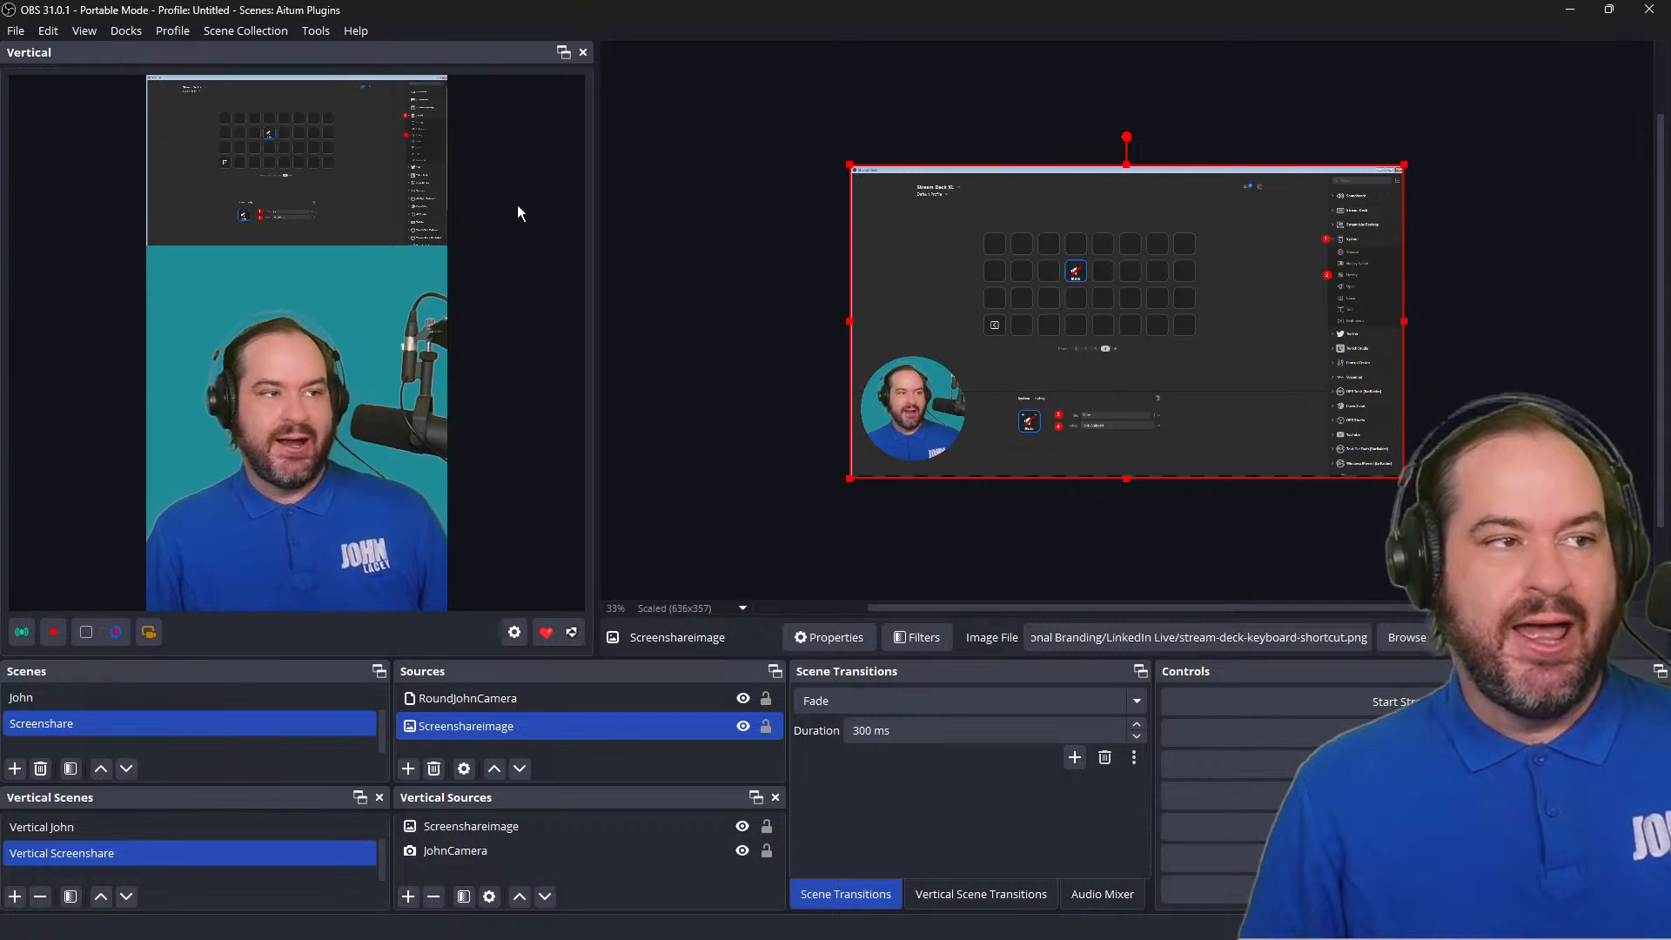
Nudge JohnCamera slightly to the right to center the presenter horizontally in the vertical canvas.
{"action": "left_click", "coordinate": [357, 507]}
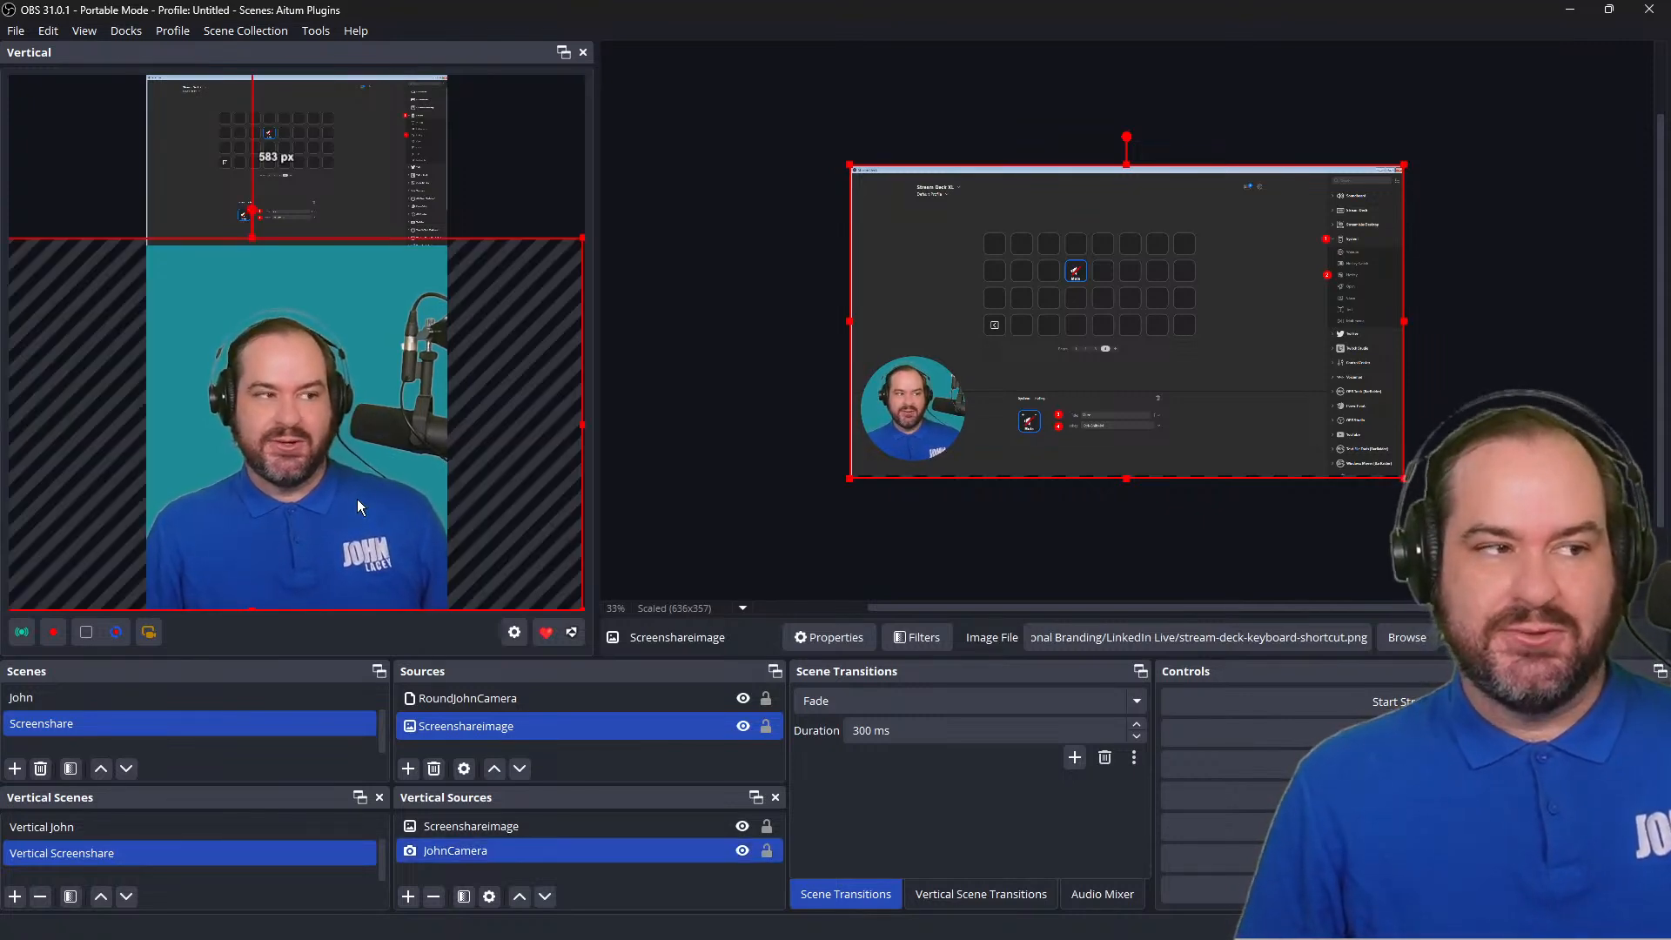
{"action": "key", "text": "shift+Right"}
{"action": "key", "text": "shift+Right"}
{"action": "key", "text": "shift+Right"}
{"action": "key", "text": "shift+Right"}
{"action": "key", "text": "shift+Right"}
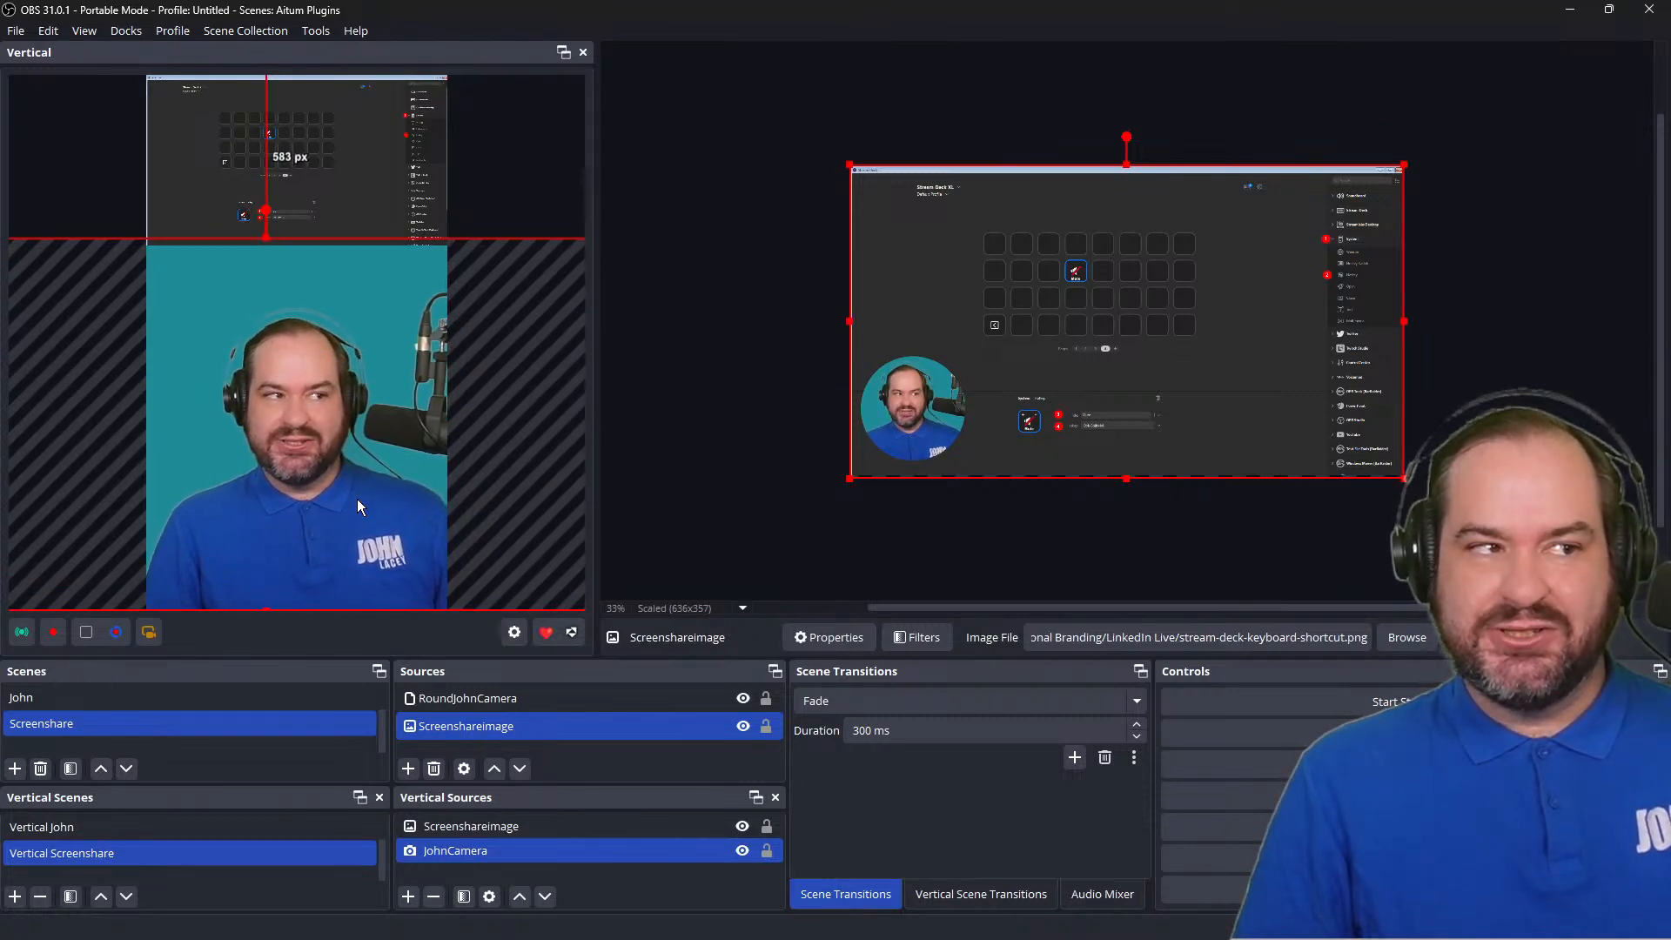
Shift JohnCamera farther left in the Vertical Screenshare canvas so the presenter and microphone both fit in view.
{"action": "key", "text": "shift+Left"}
{"action": "key", "text": "shift+Left"}
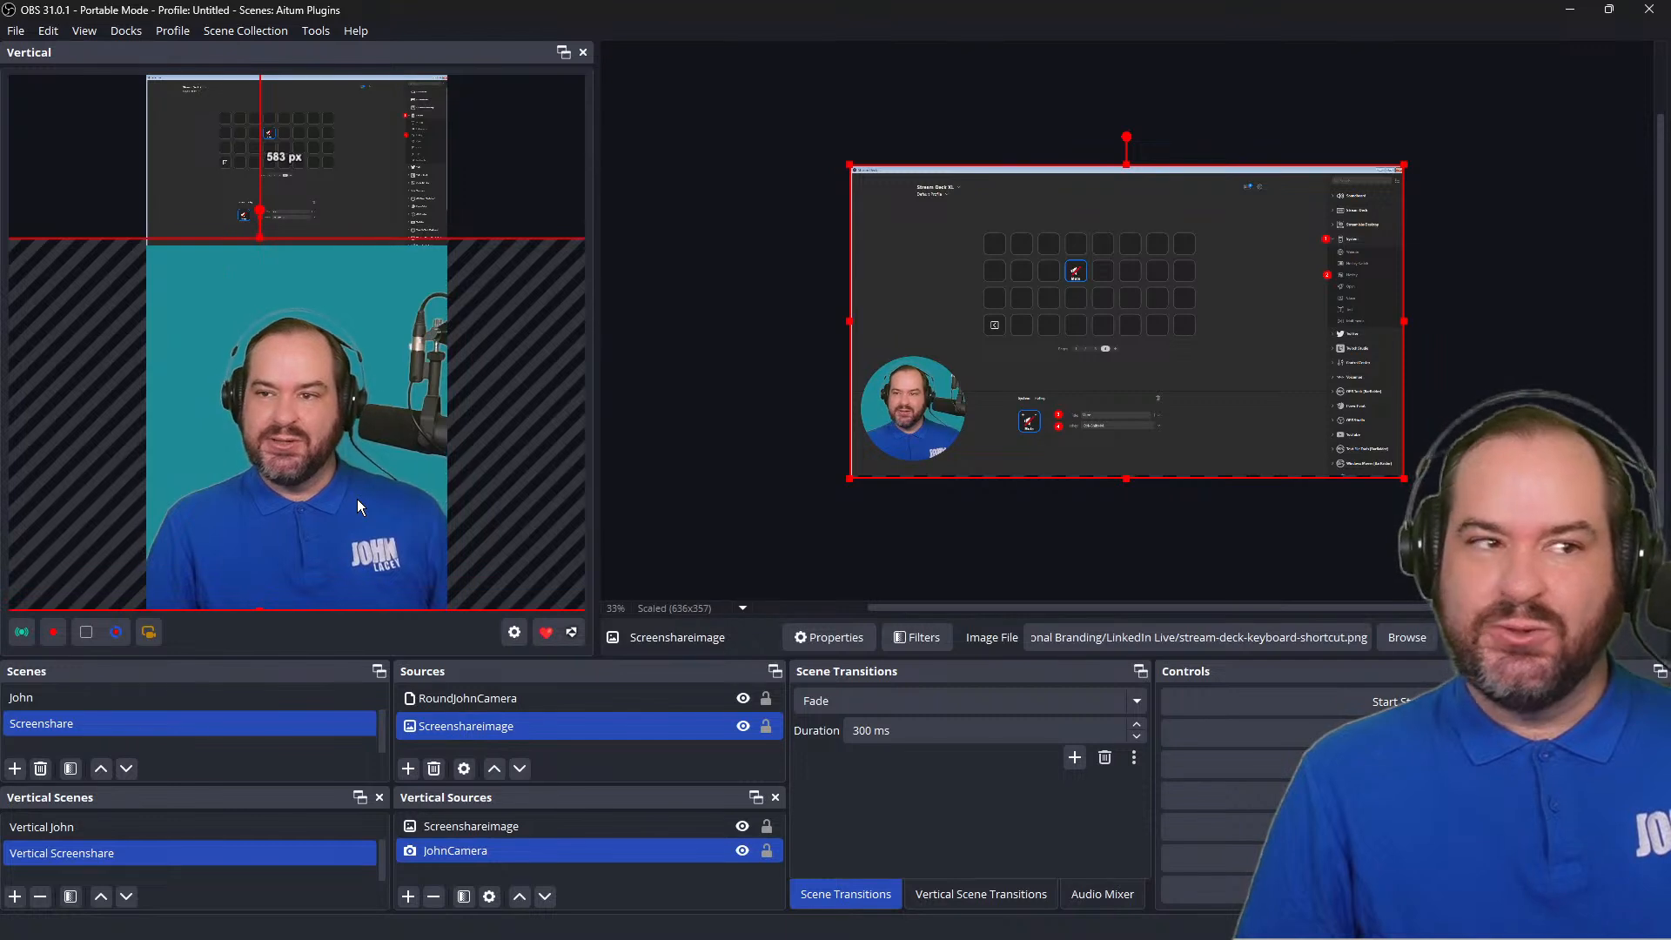
{"action": "key", "text": "shift+Right"}
{"action": "key", "text": "shift+Right"}
{"action": "key", "text": "shift+Right"}
{"action": "key", "text": "shift+Right"}
{"action": "key", "text": "shift+Right"}
{"action": "key", "text": "shift+Right"}
{"action": "key", "text": "shift+Right"}
{"action": "key", "text": "shift+Right"}
{"action": "key", "text": "shift+Right"}
{"action": "key", "text": "shift+Right"}
{"action": "key", "text": "shift+Right"}
{"action": "key", "text": "shift+Left"}
{"action": "key", "text": "shift+Left"}
{"action": "key", "text": "shift+Left"}
{"action": "key", "text": "shift+Left"}
{"action": "key", "text": "shift+Left"}
{"action": "key", "text": "shift+Left"}
{"action": "key", "text": "shift+Left"}
{"action": "key", "text": "shift+Left"}
{"action": "key", "text": "shift+Left"}
{"action": "key", "text": "shift+Left"}
{"action": "key", "text": "shift+Left"}
{"action": "key", "text": "shift+Left"}
{"action": "key", "text": "shift+Left"}
{"action": "key", "text": "shift+Left"}
{"action": "key", "text": "shift+Left"}
{"action": "key", "text": "shift+Left"}
{"action": "key", "text": "shift+Left"}
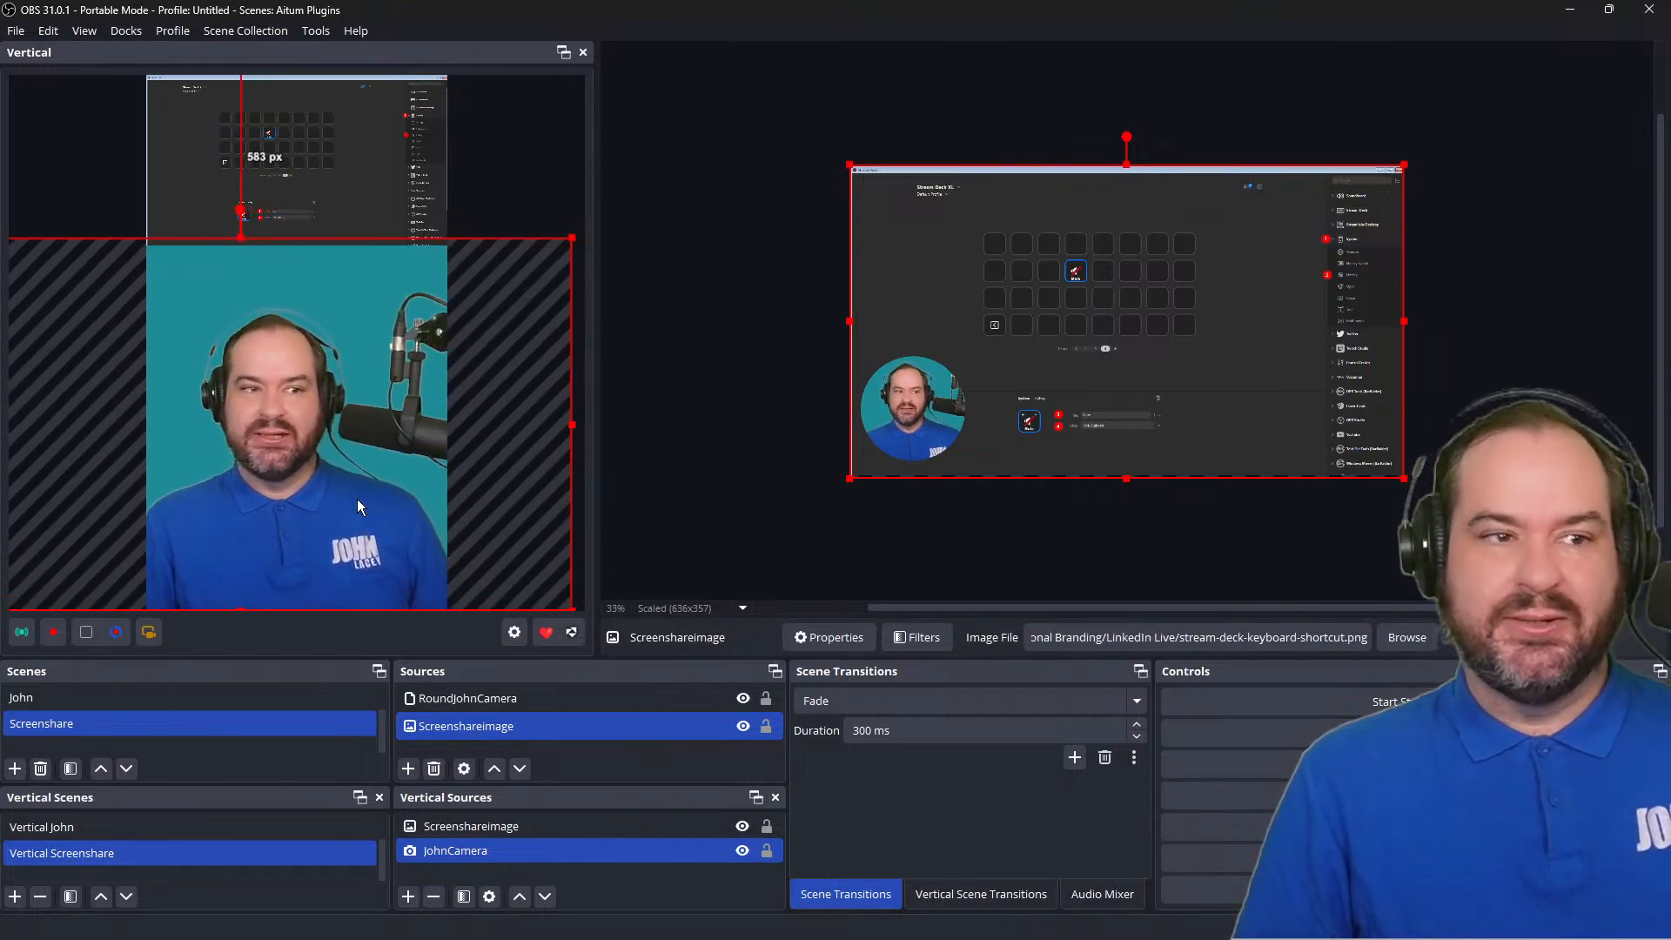
{"action": "key", "text": "shift+Right"}
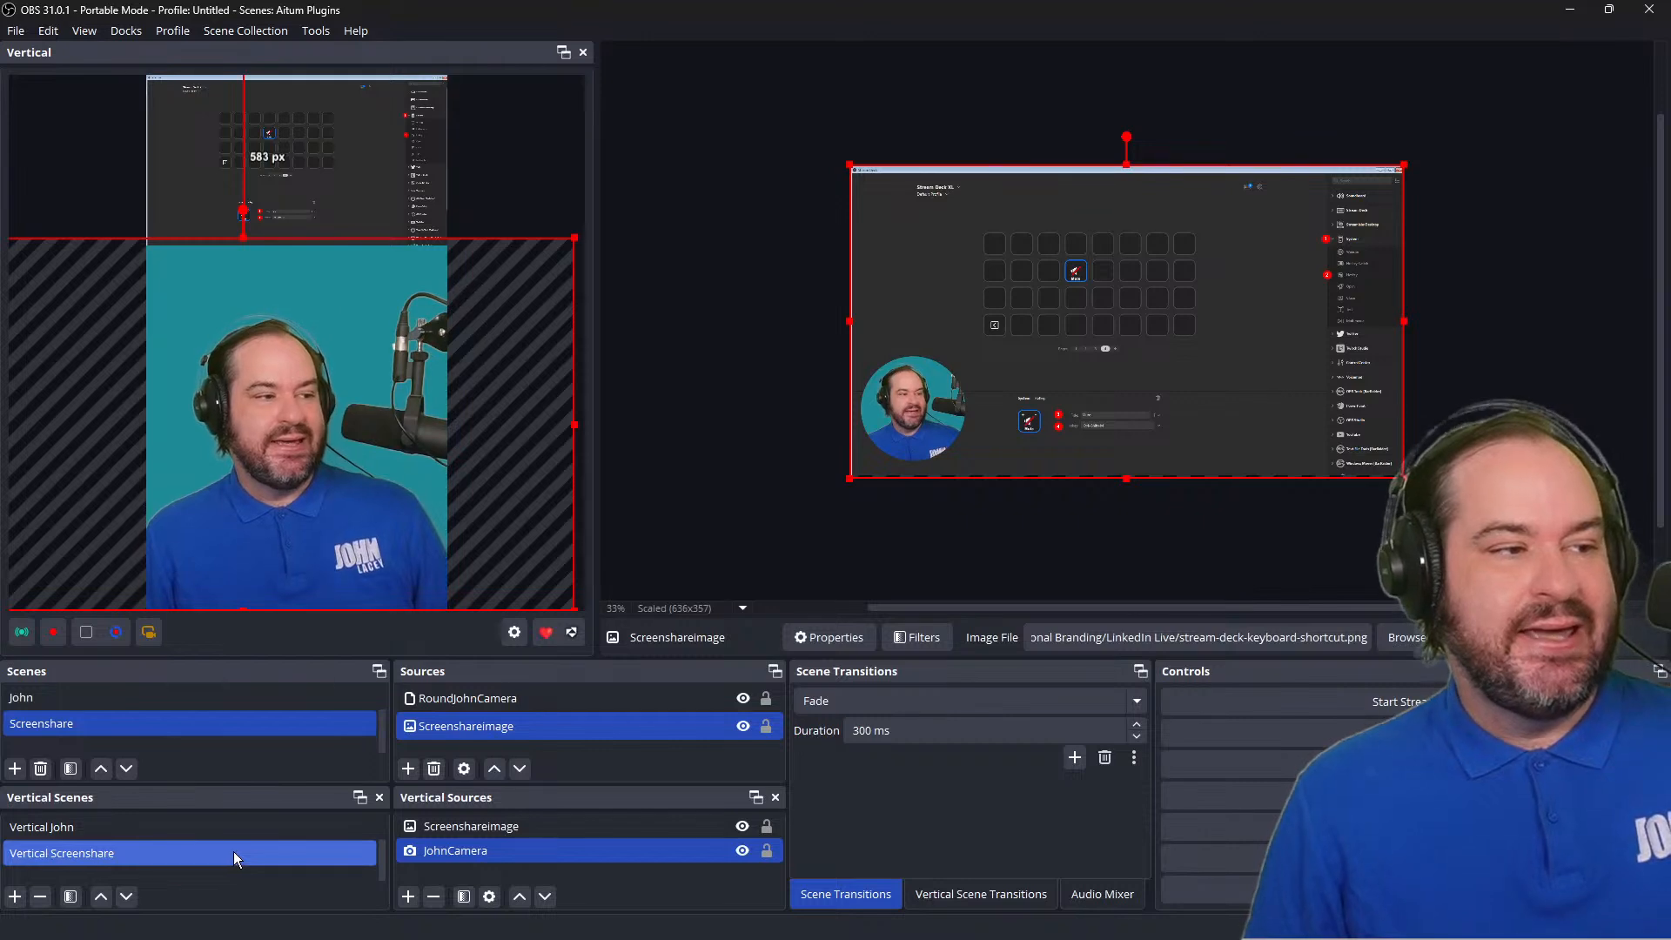
Show the Opening and Vertical Opening scenes and link Vertical Opening to the main Opening scene.
{"action": "left_click", "coordinate": [279, 694]}
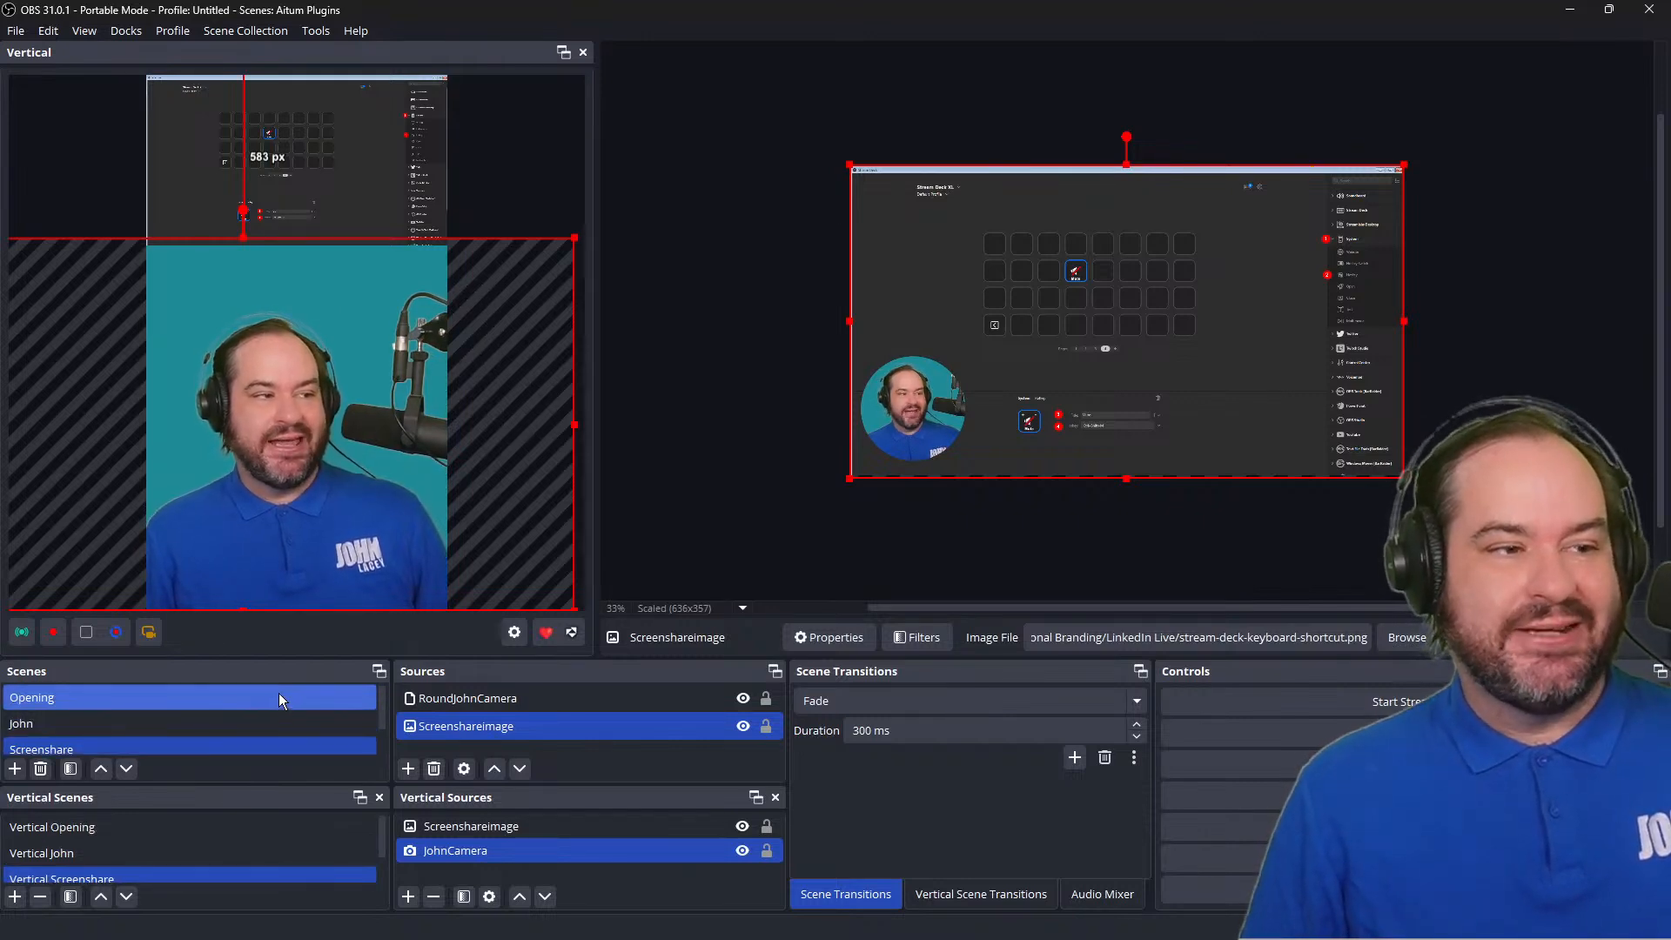
{"action": "left_click", "coordinate": [280, 825]}
{"action": "left_click", "coordinate": [283, 824]}
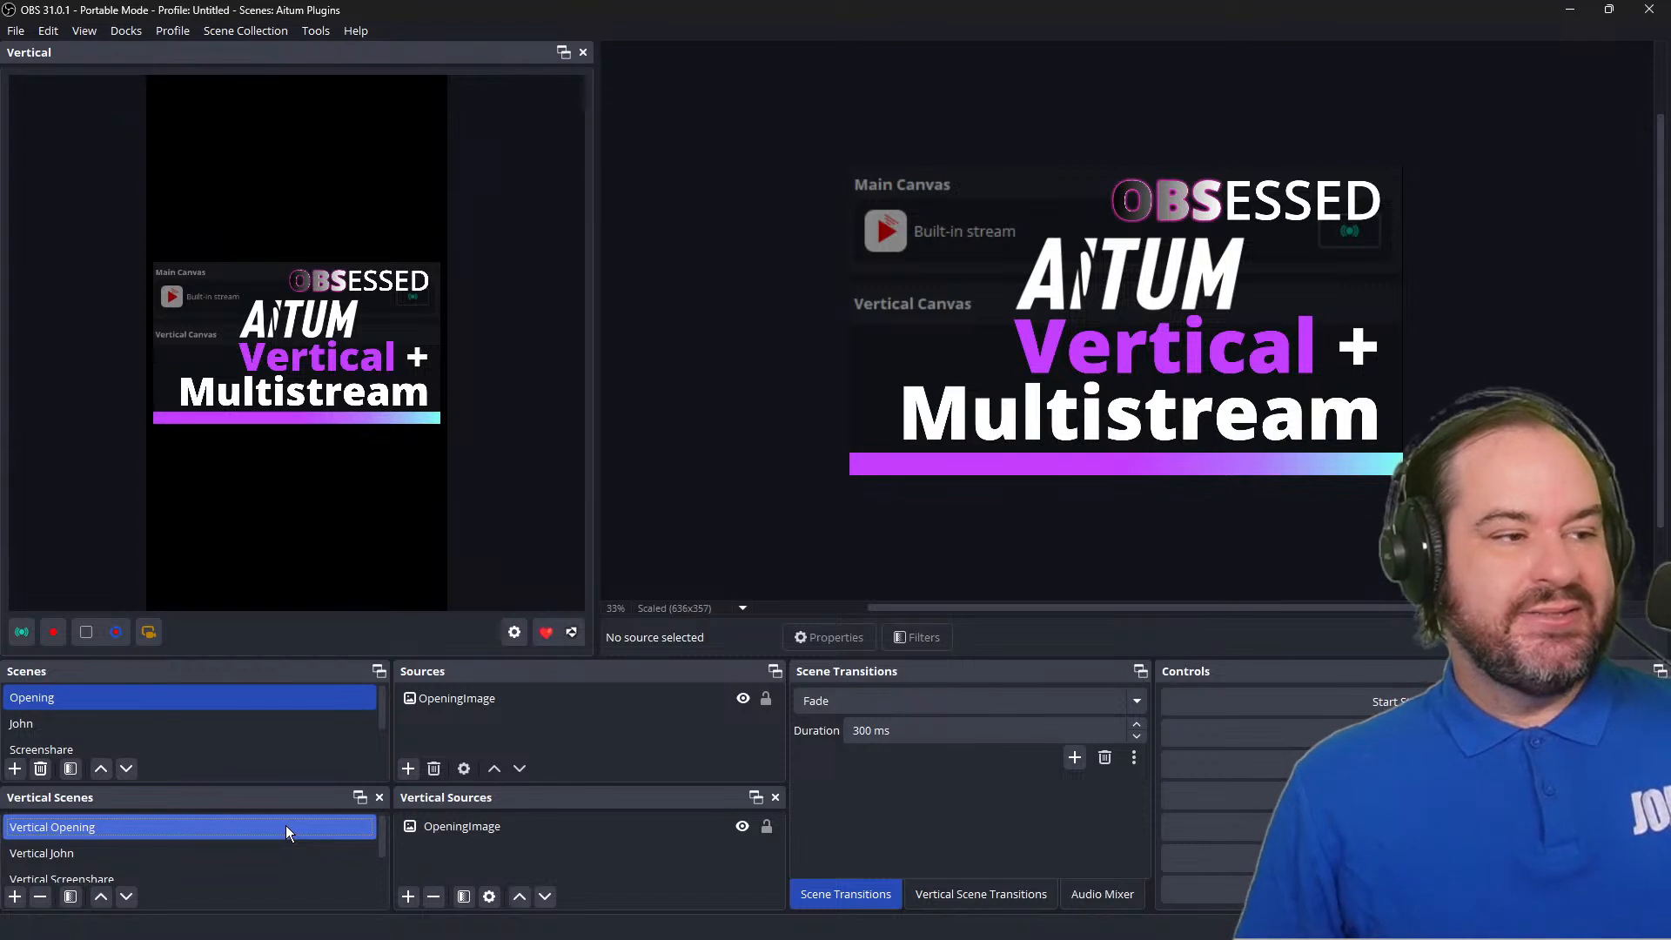
{"action": "right_click", "coordinate": [286, 825]}
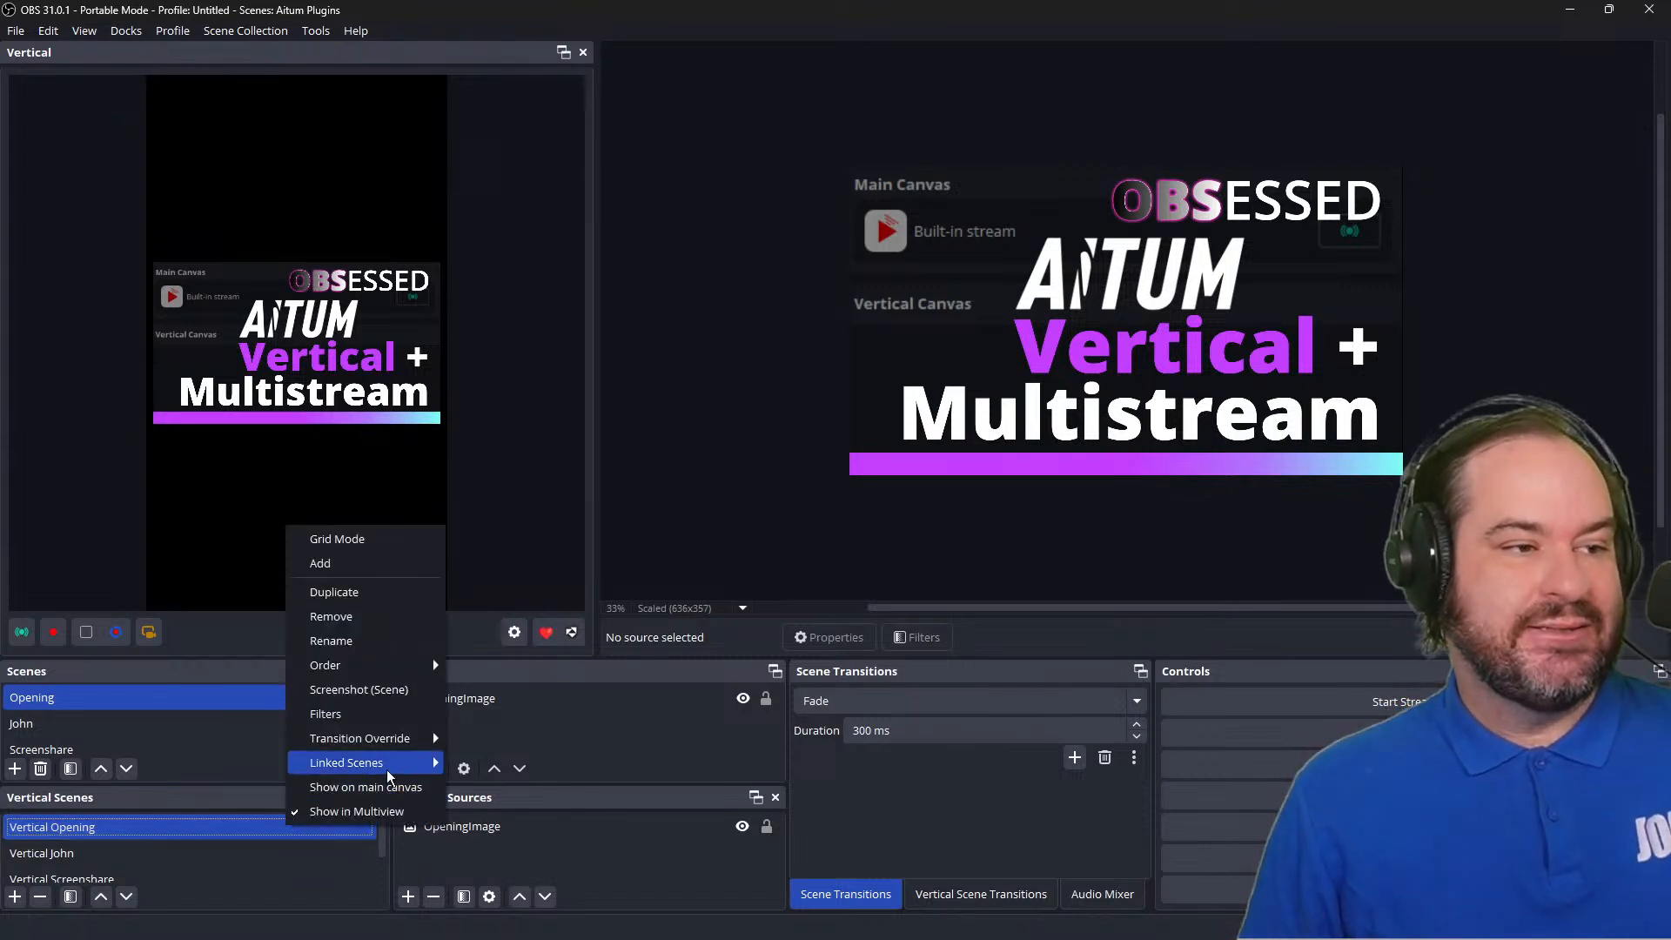
{"action": "mouse_move", "coordinate": [387, 775]}
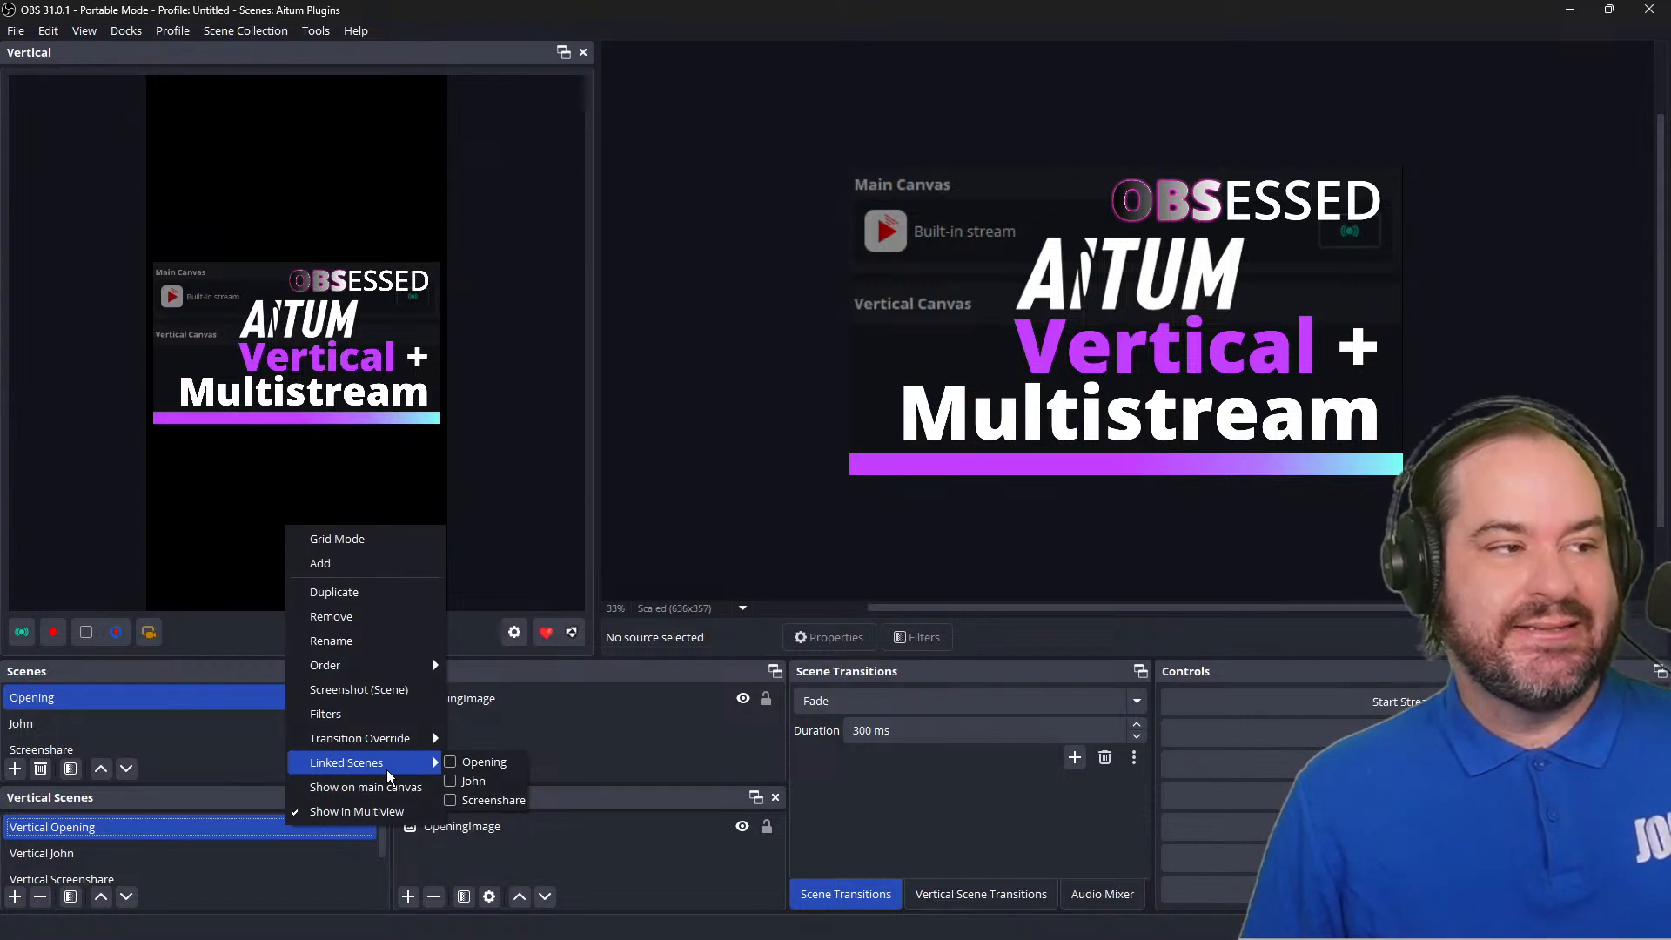
{"action": "left_click", "coordinate": [476, 769]}
Link the Vertical John scene to the main John scene.
{"action": "left_click", "coordinate": [143, 854]}
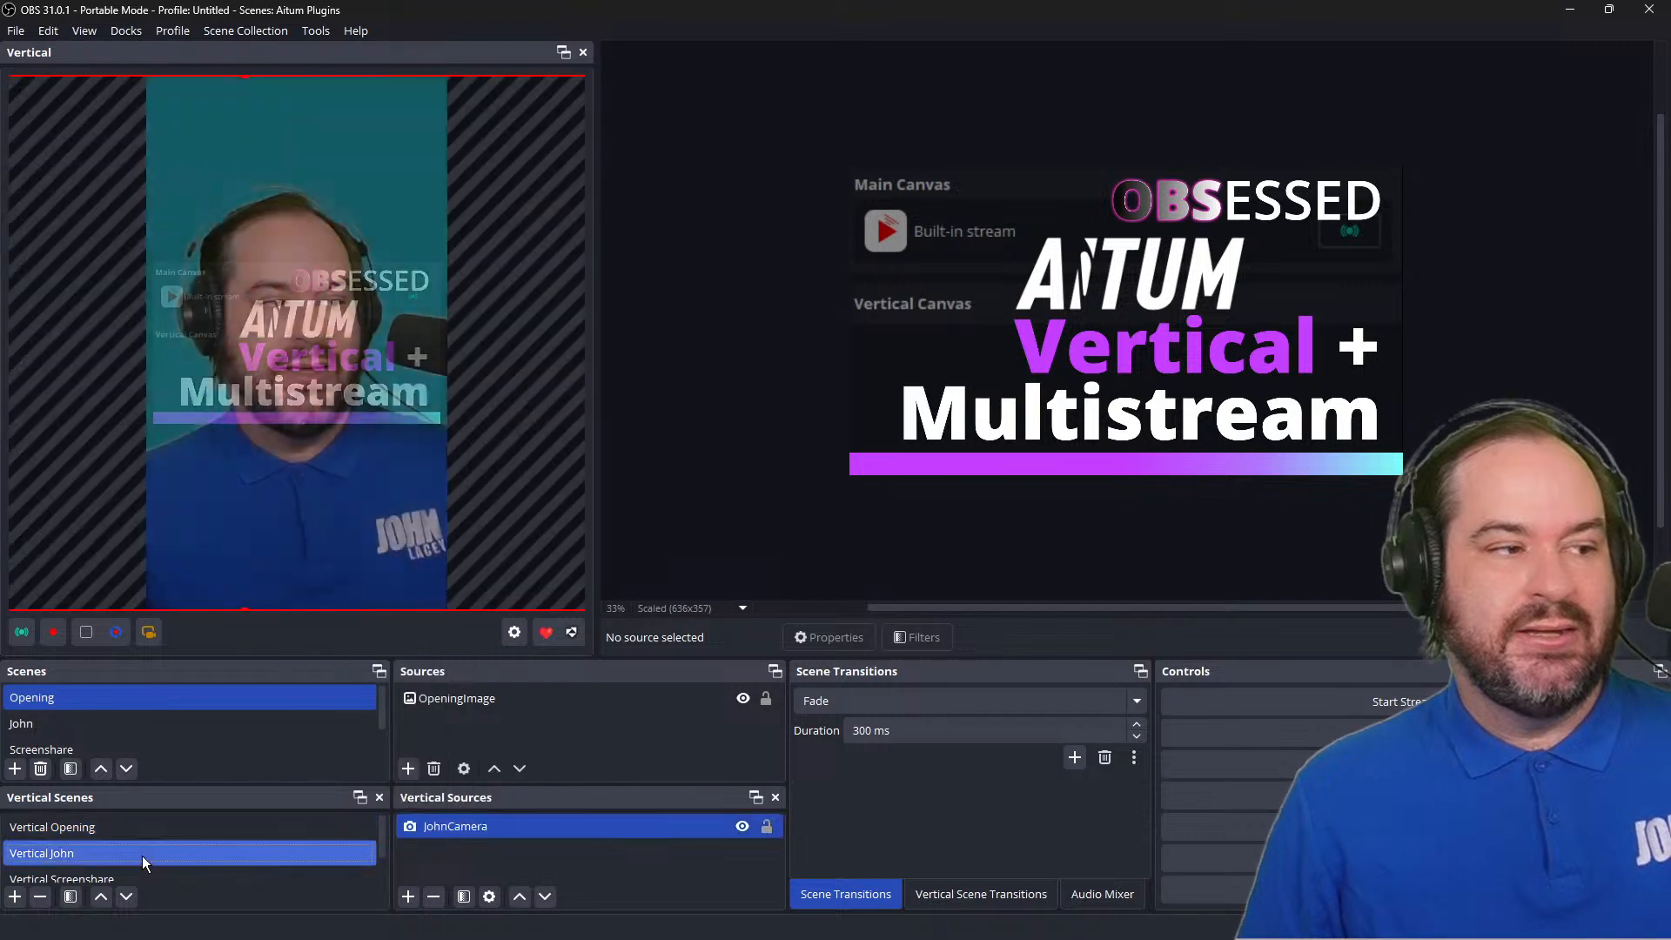
{"action": "right_click", "coordinate": [169, 855]}
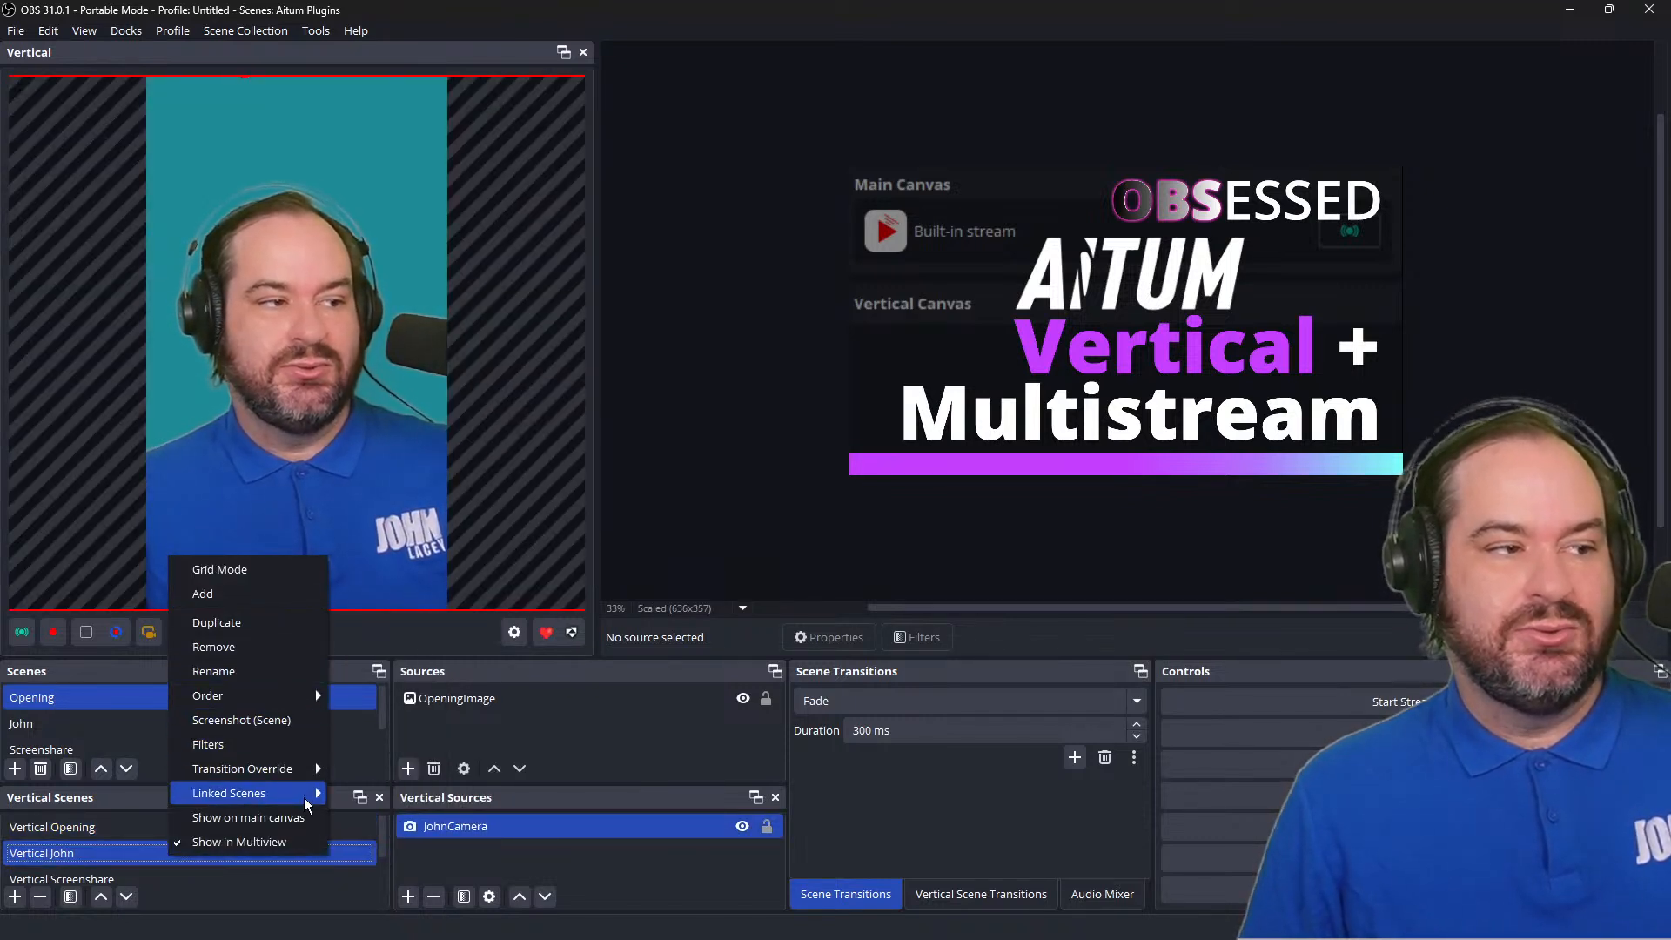
{"action": "mouse_move", "coordinate": [295, 793]}
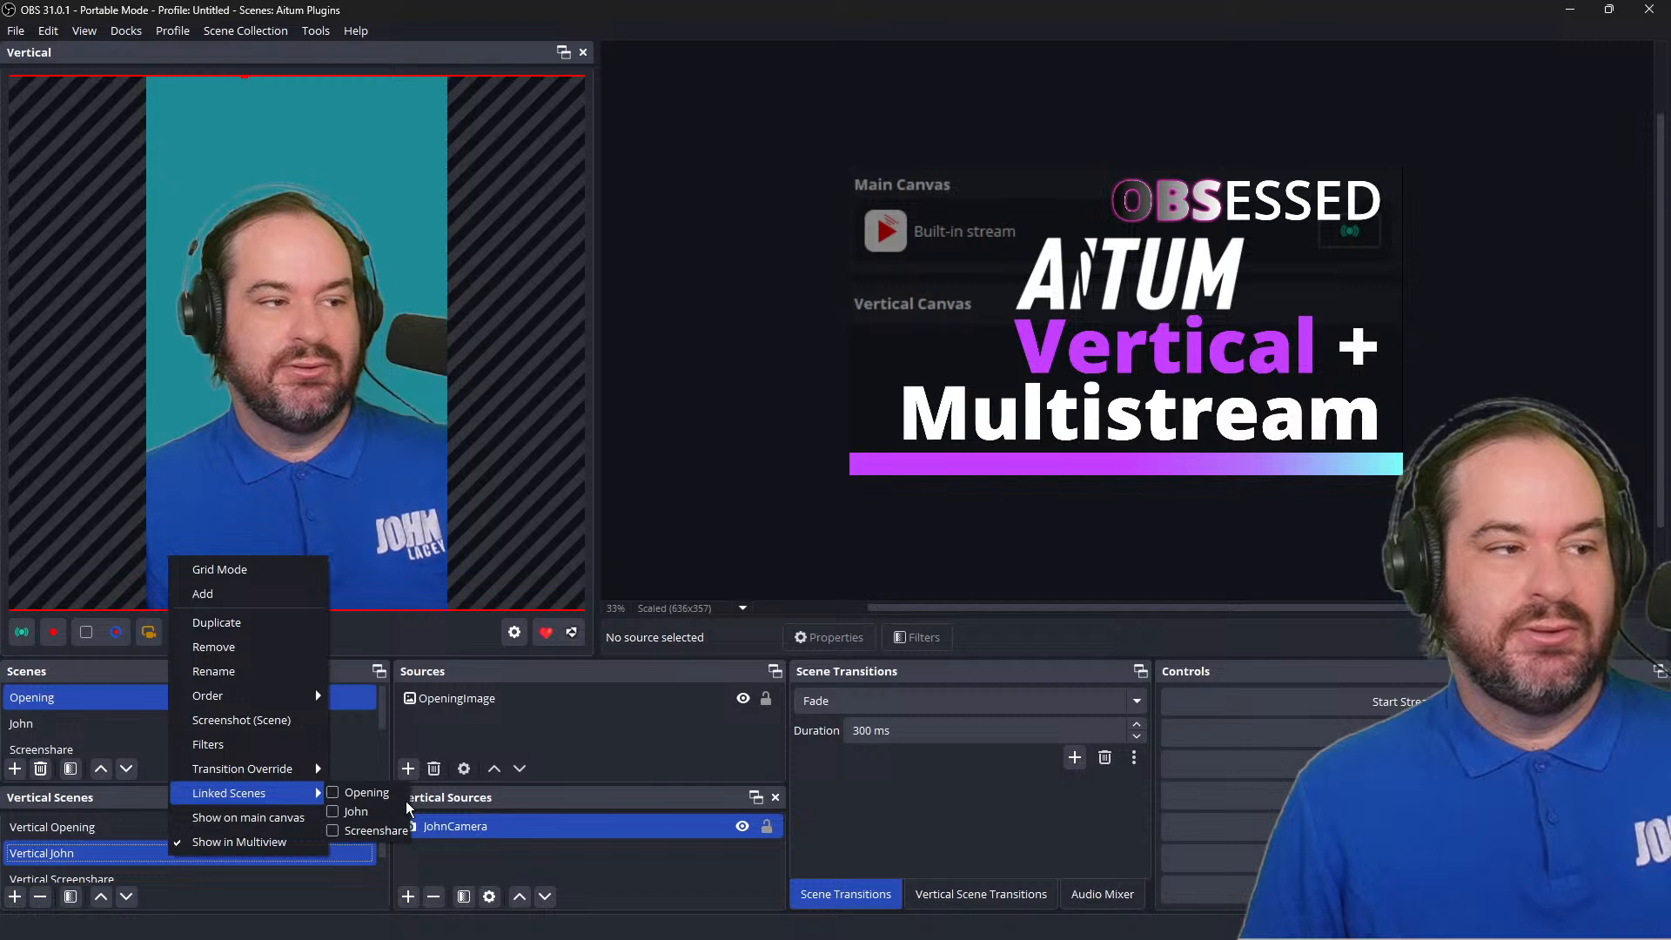
{"action": "left_click", "coordinate": [357, 884]}
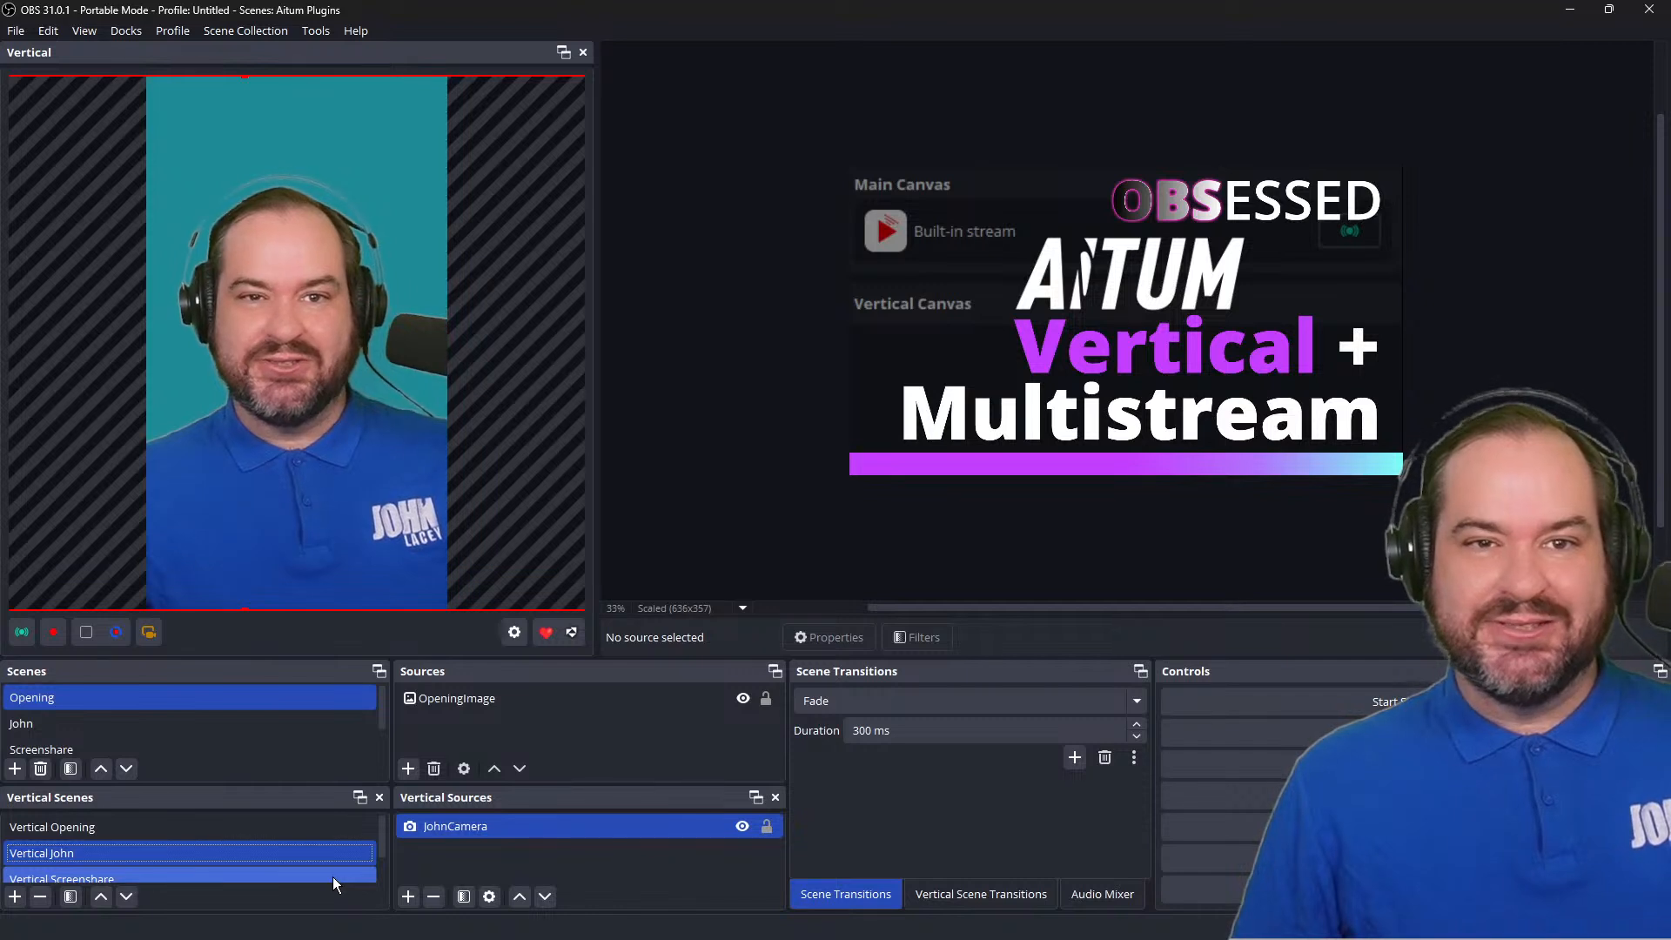
Link the Vertical Screenshare scene to the main Screenshare scene.
{"action": "left_click", "coordinate": [333, 877]}
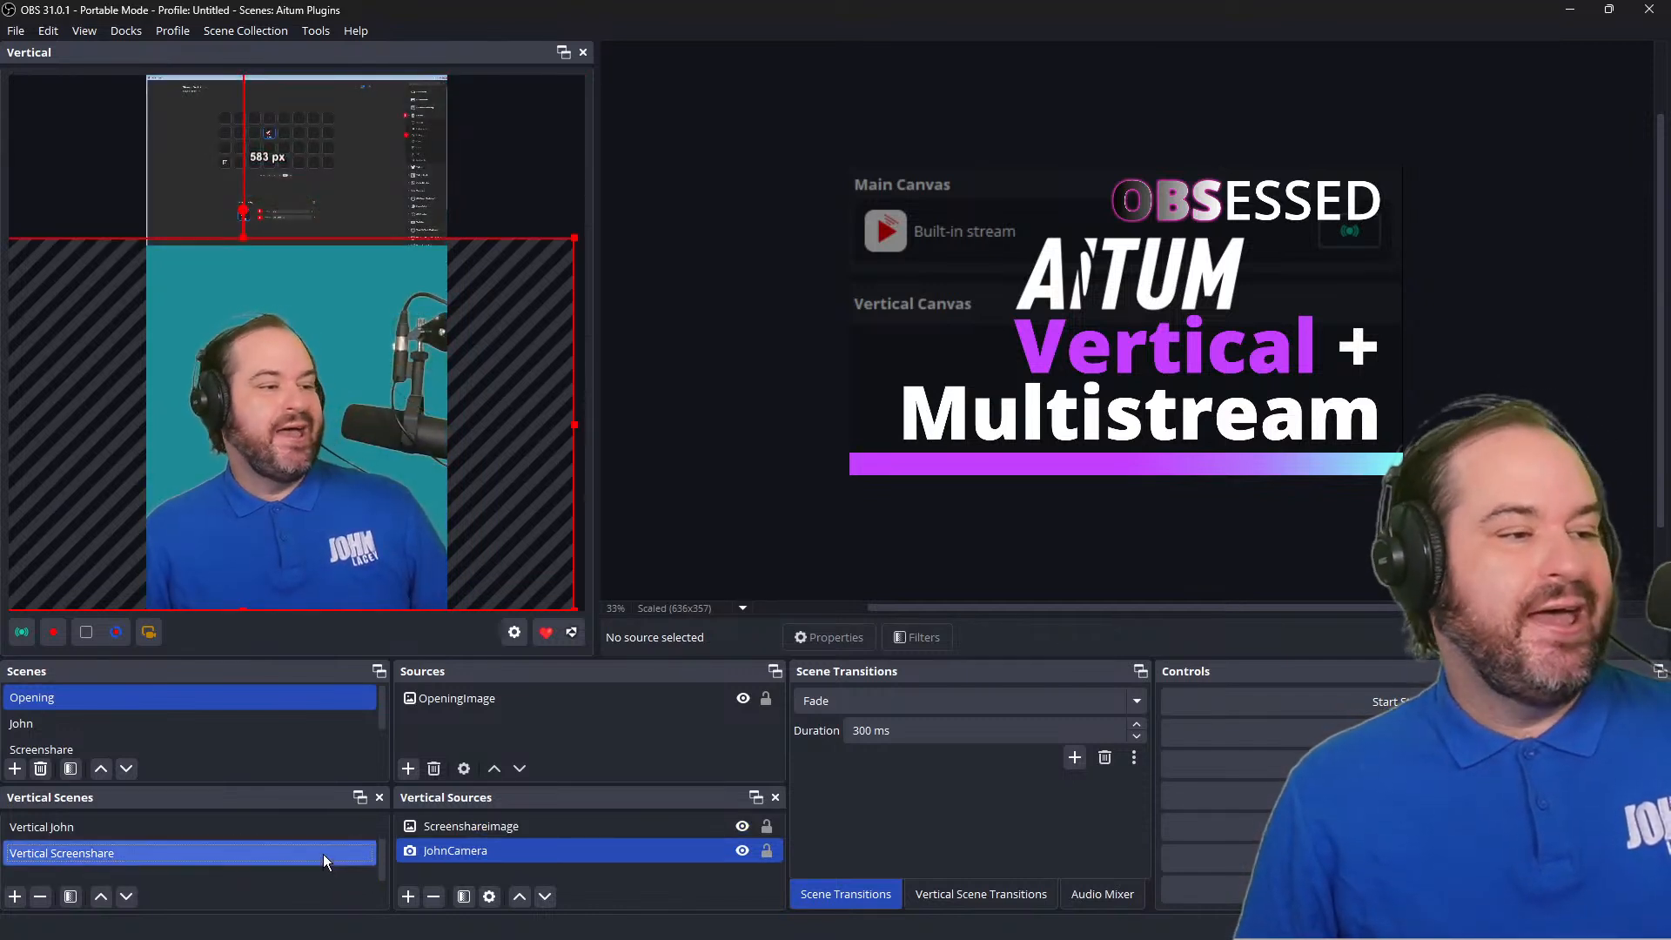
{"action": "right_click", "coordinate": [323, 853]}
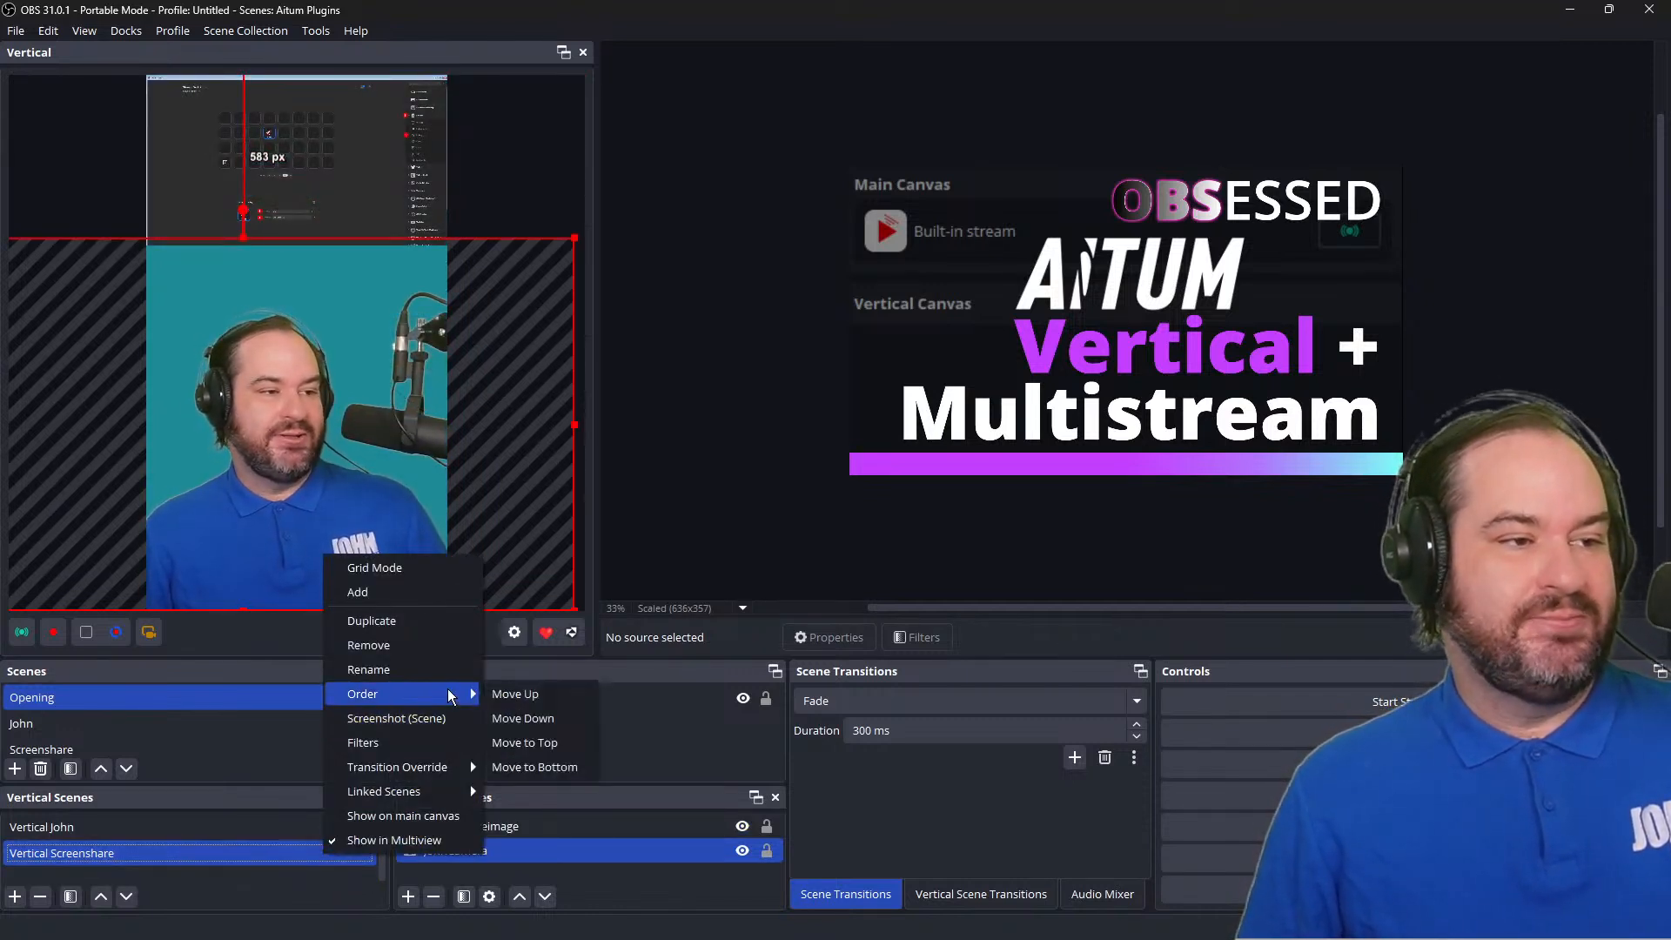
{"action": "mouse_move", "coordinate": [453, 791]}
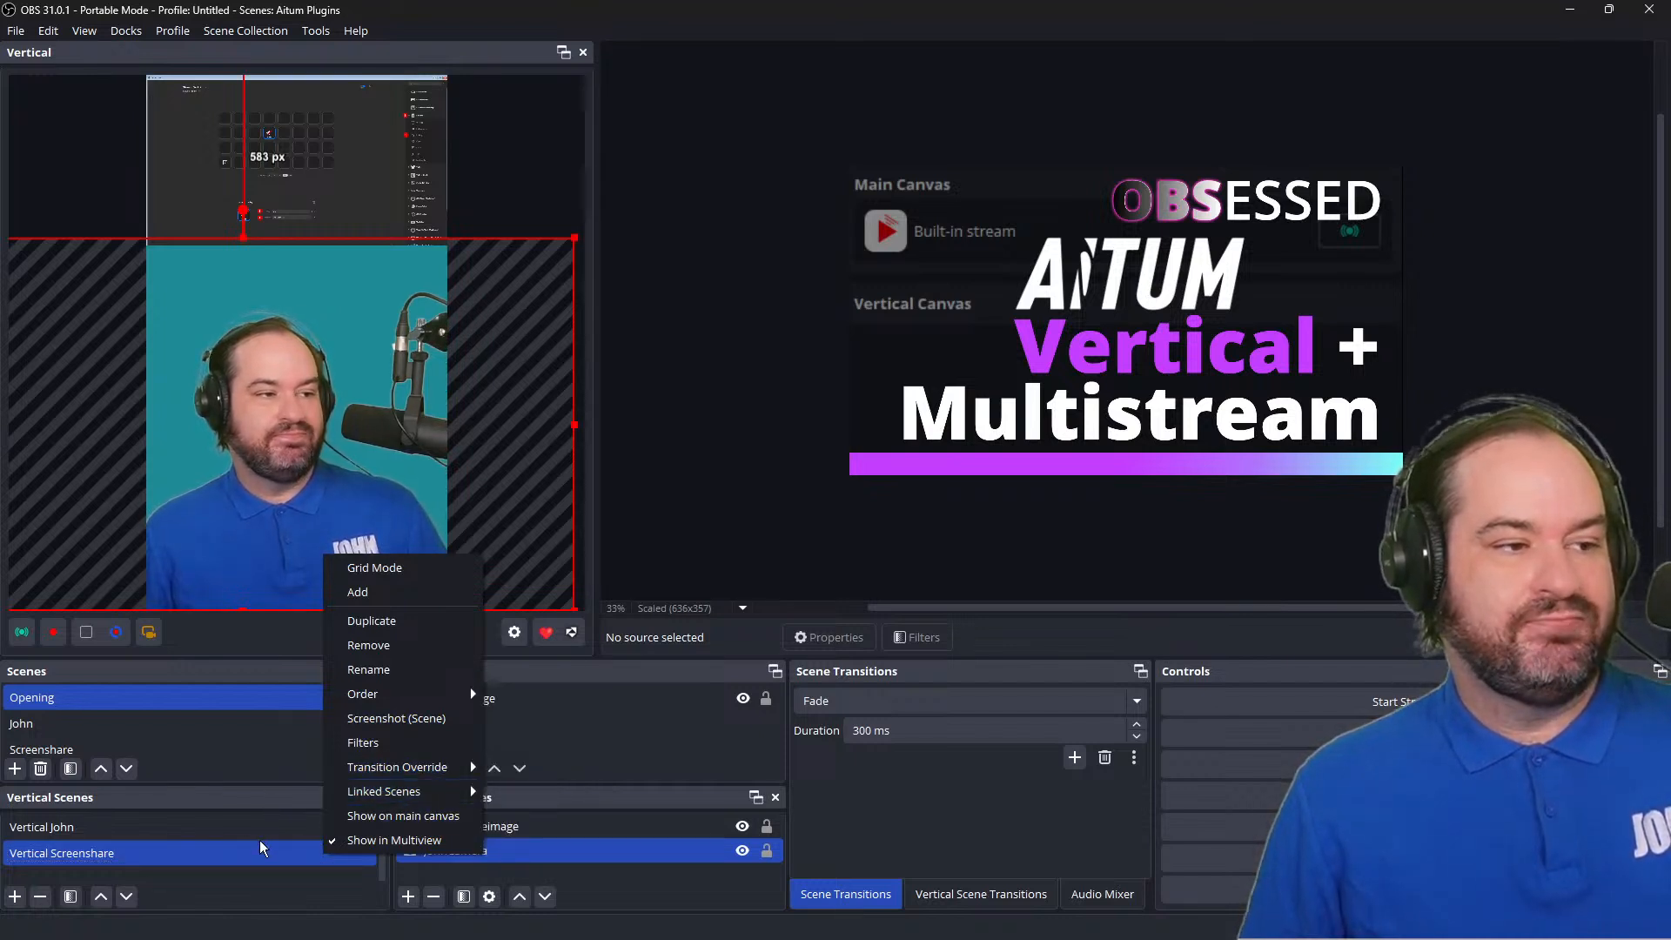
{"action": "left_click", "coordinate": [853, 79]}
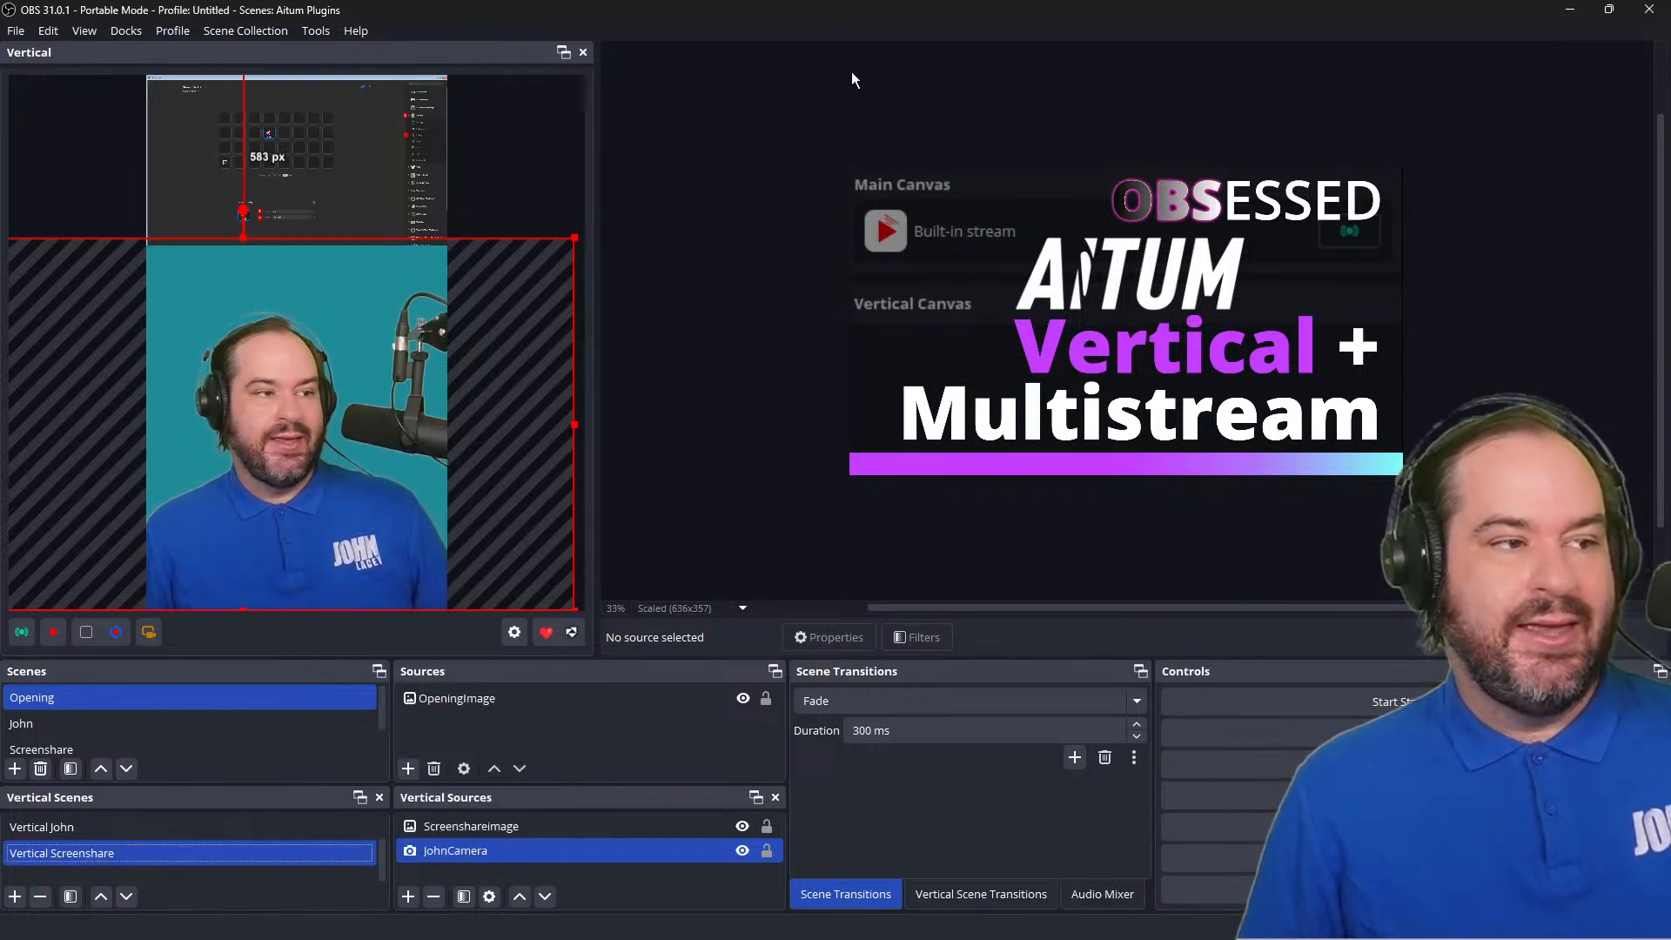
Switch the main canvas through Opening, John and Screenshare to check that the linked vertical scenes follow.
{"action": "left_click", "coordinate": [316, 691]}
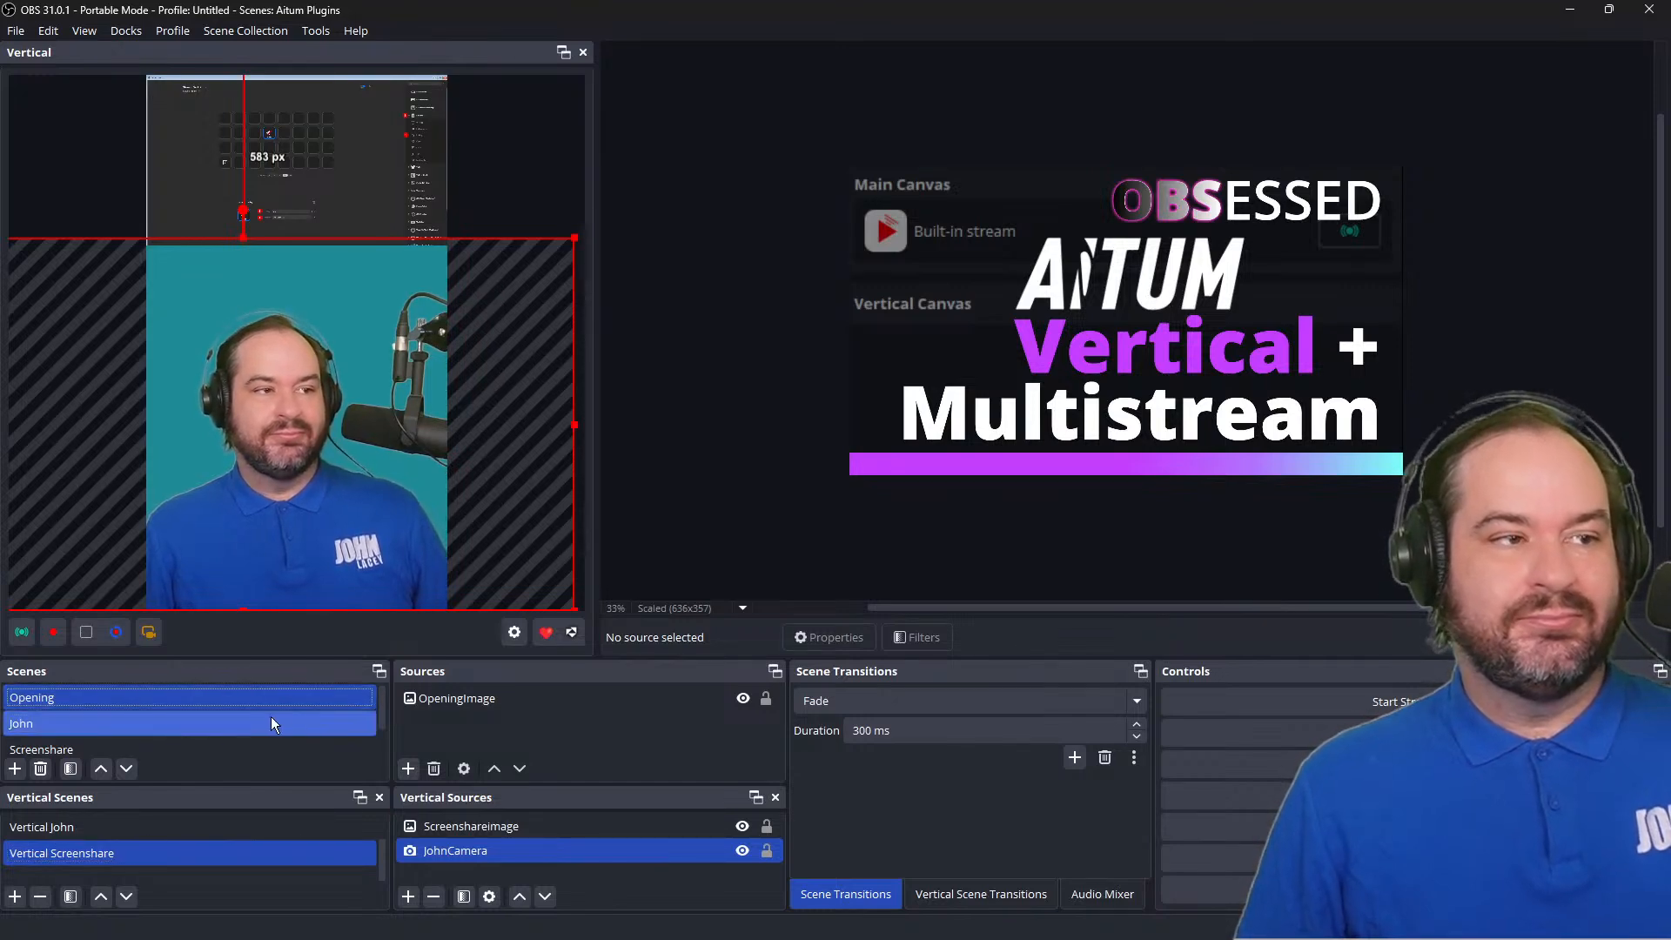
{"action": "left_click", "coordinate": [266, 718]}
{"action": "left_click", "coordinate": [265, 698]}
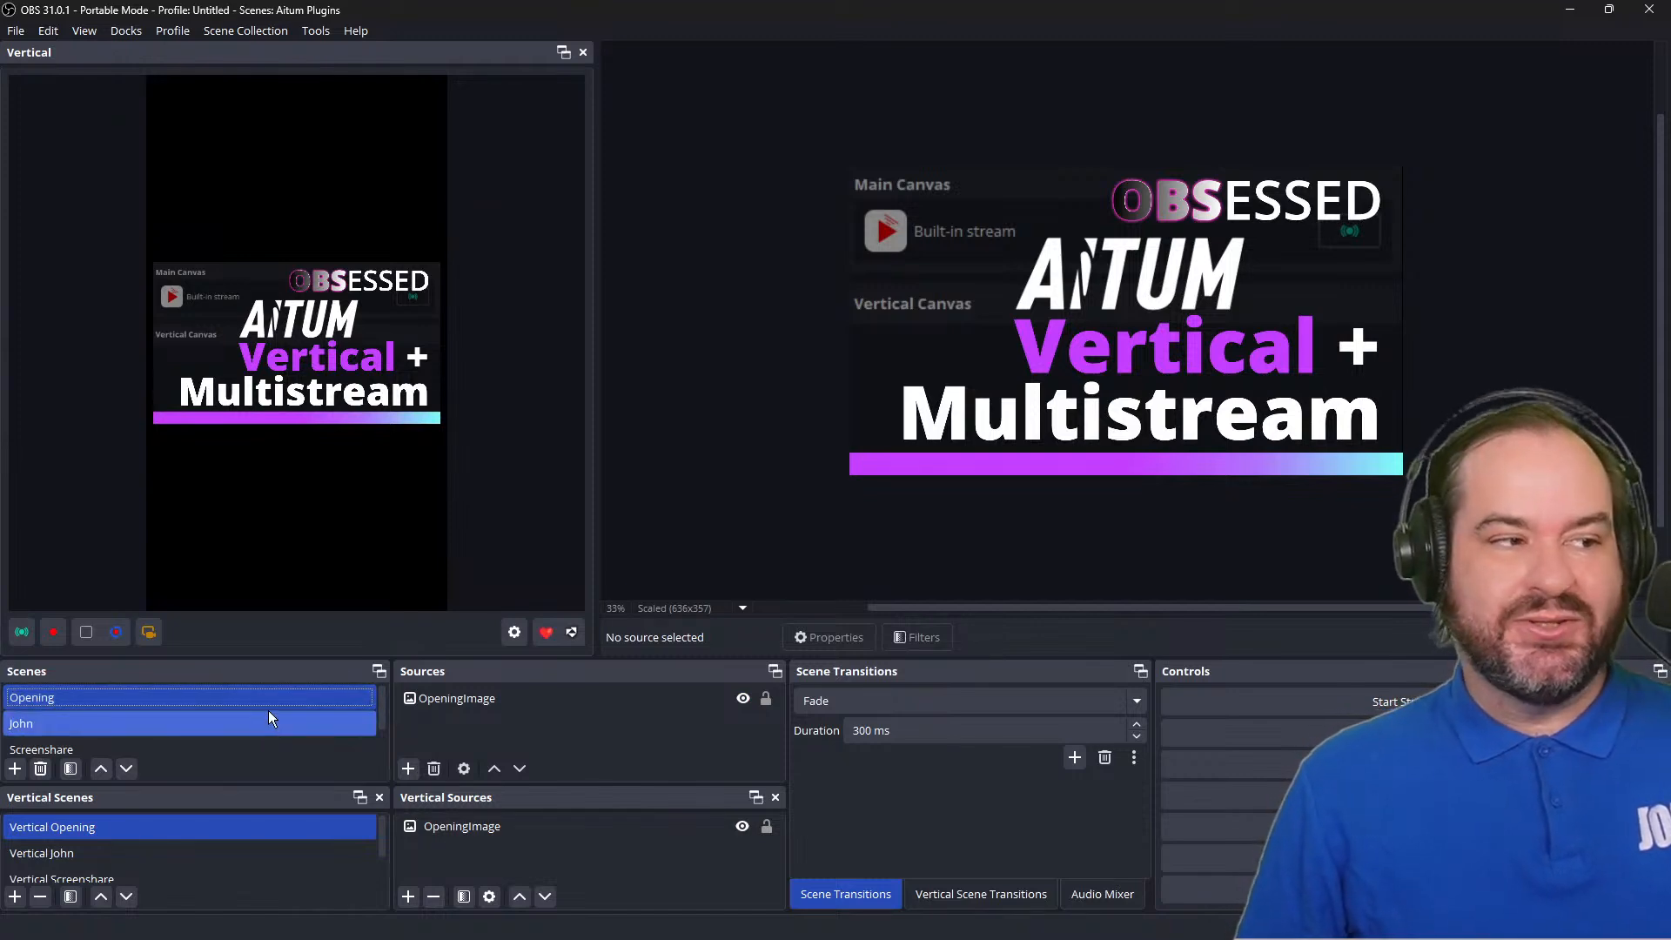
{"action": "left_click", "coordinate": [268, 724]}
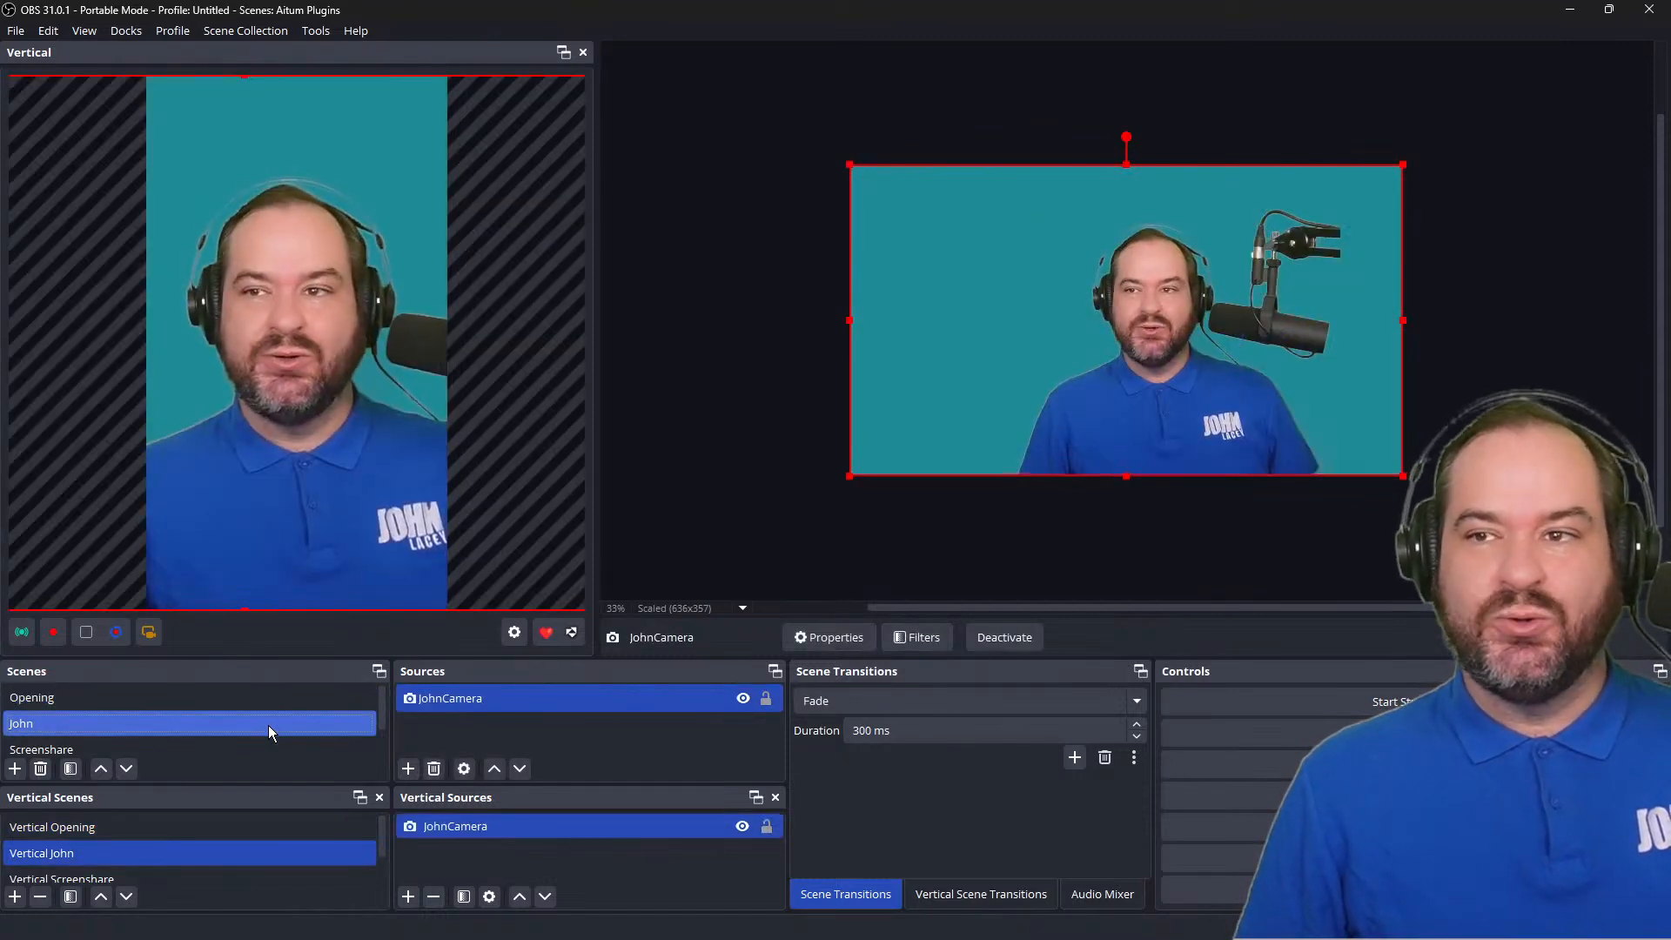
{"action": "left_click", "coordinate": [268, 749]}
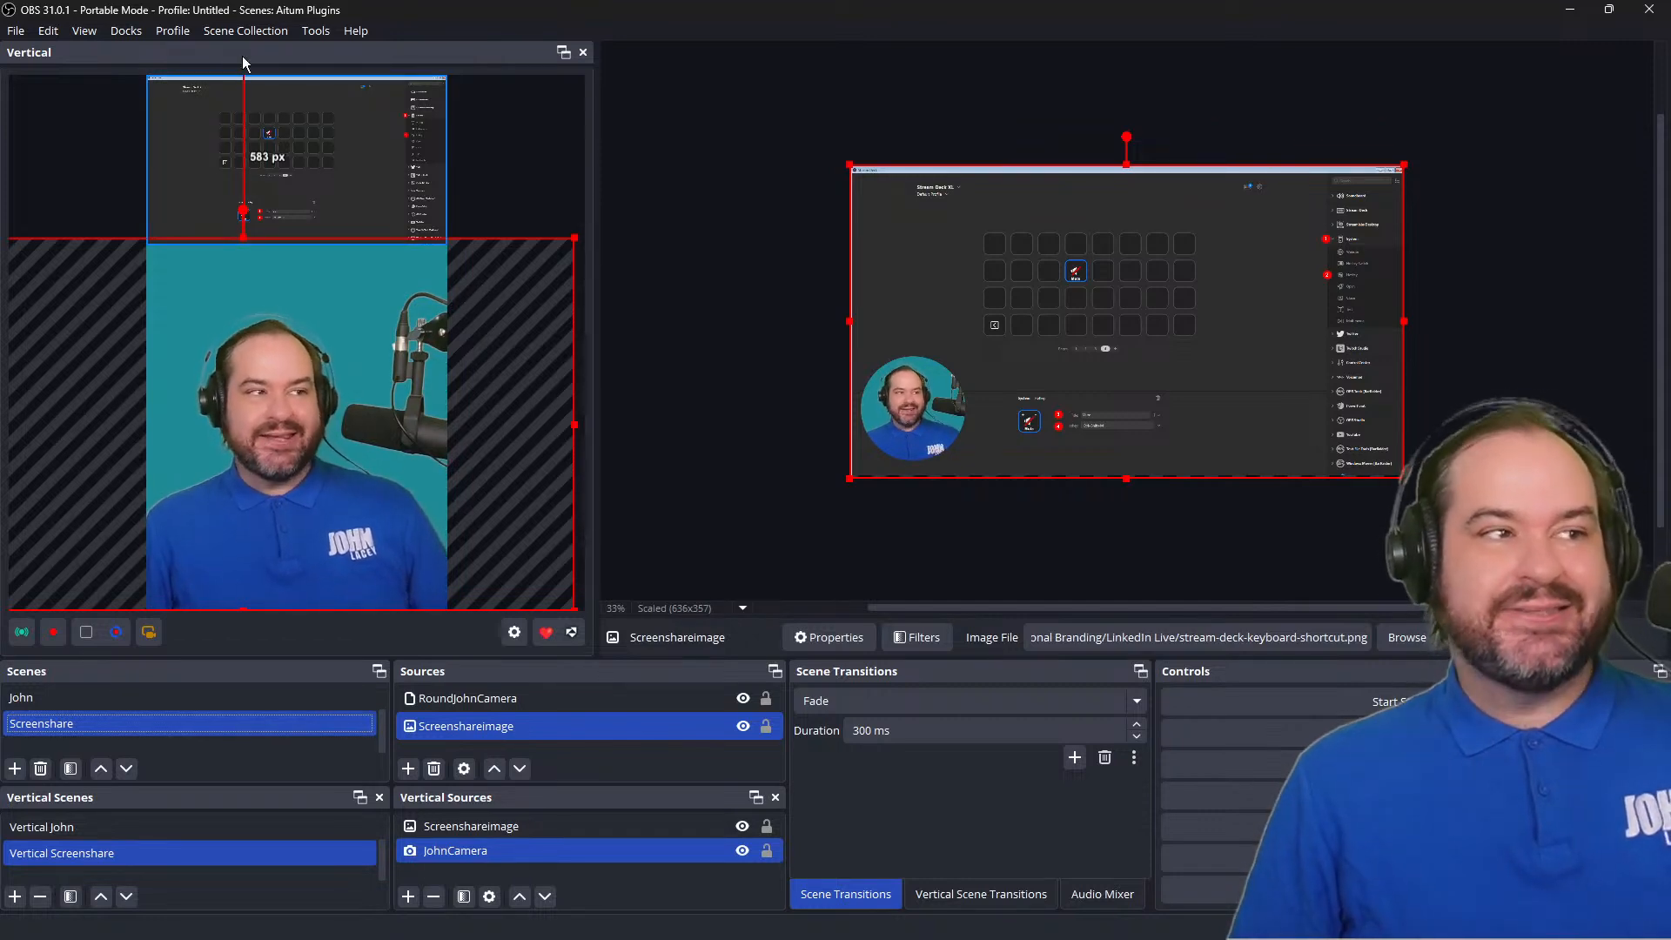
Open the hotkey settings and filter the list by "john".
{"action": "left_click", "coordinate": [16, 30]}
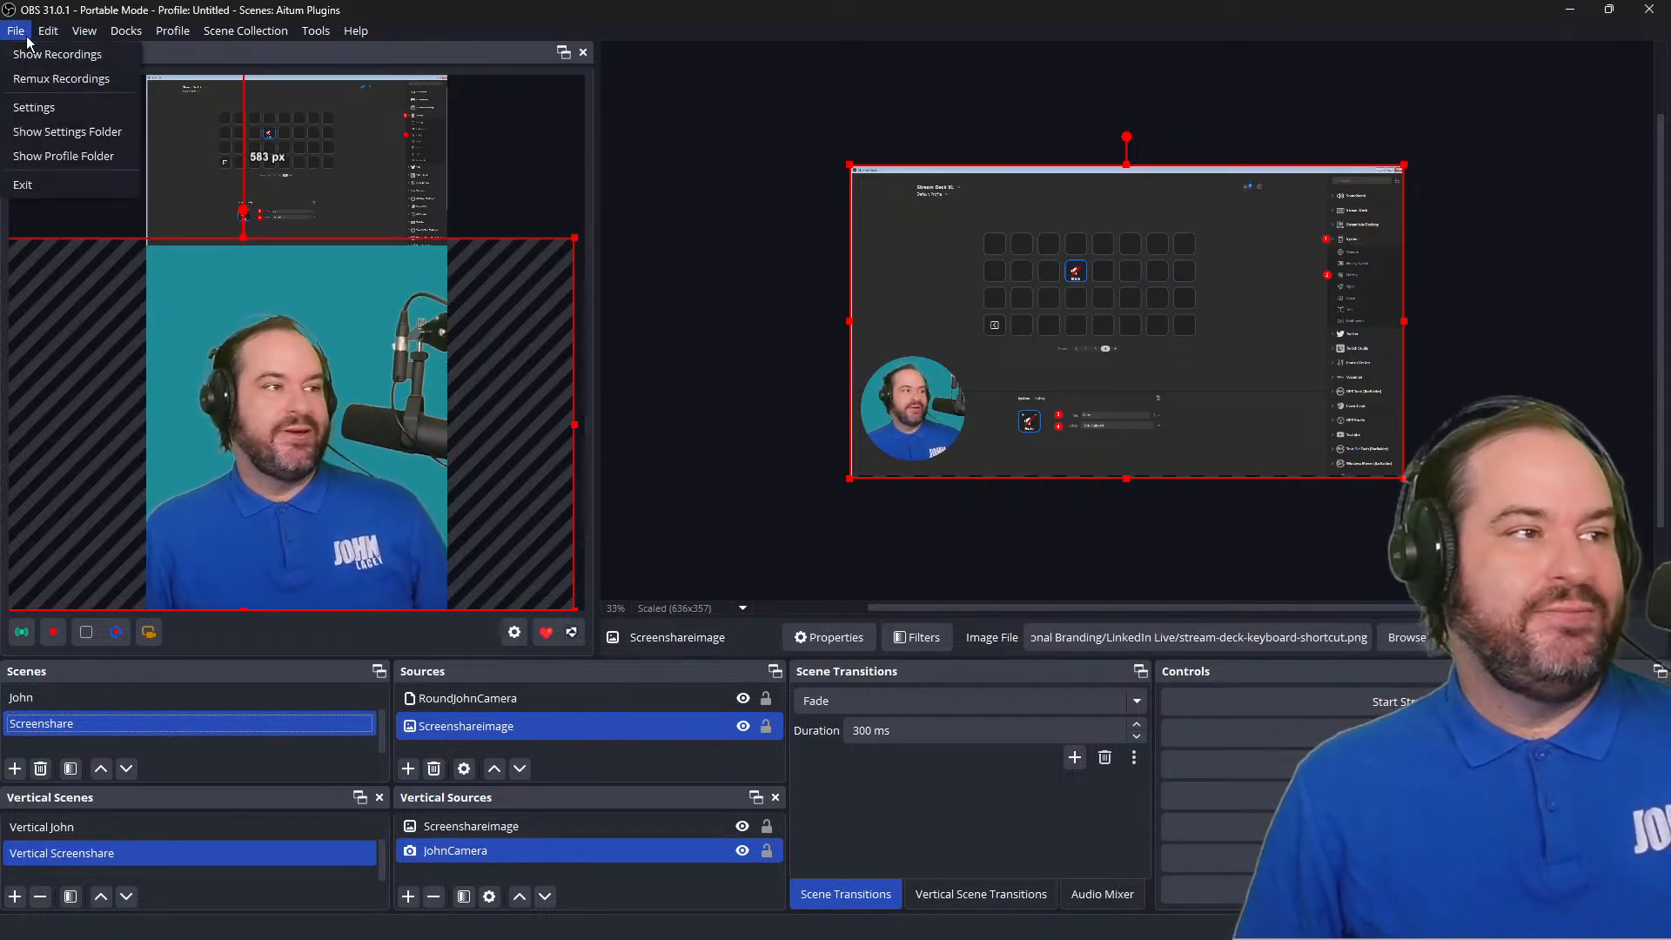
{"action": "left_click", "coordinate": [41, 110]}
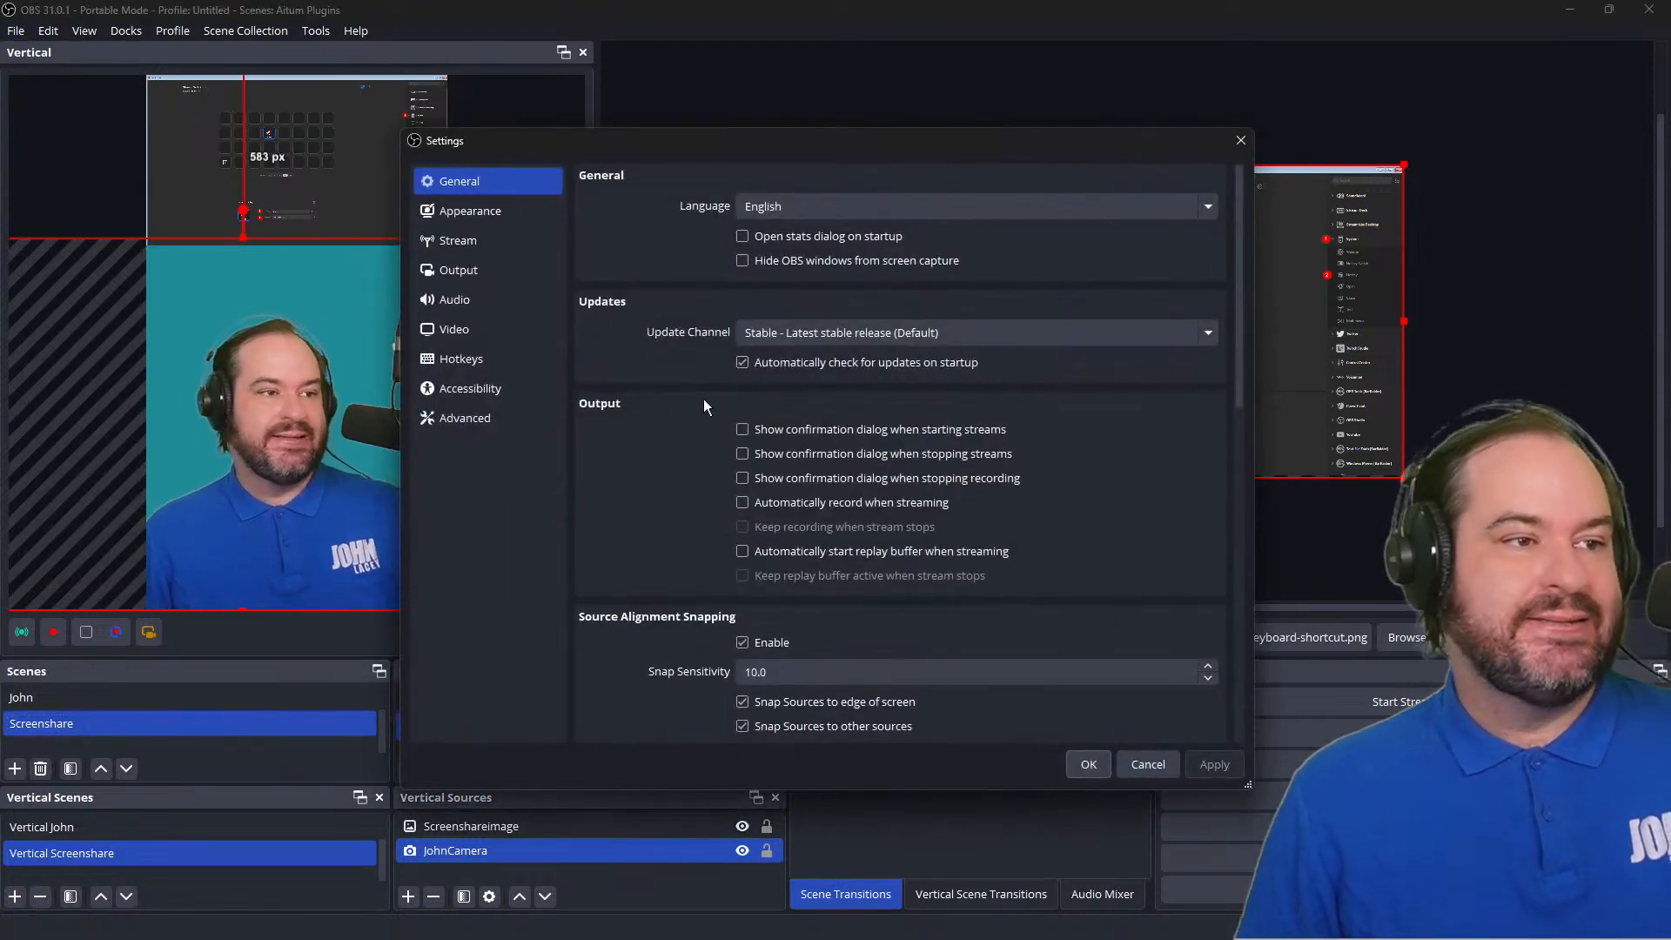
{"action": "left_click", "coordinate": [518, 364]}
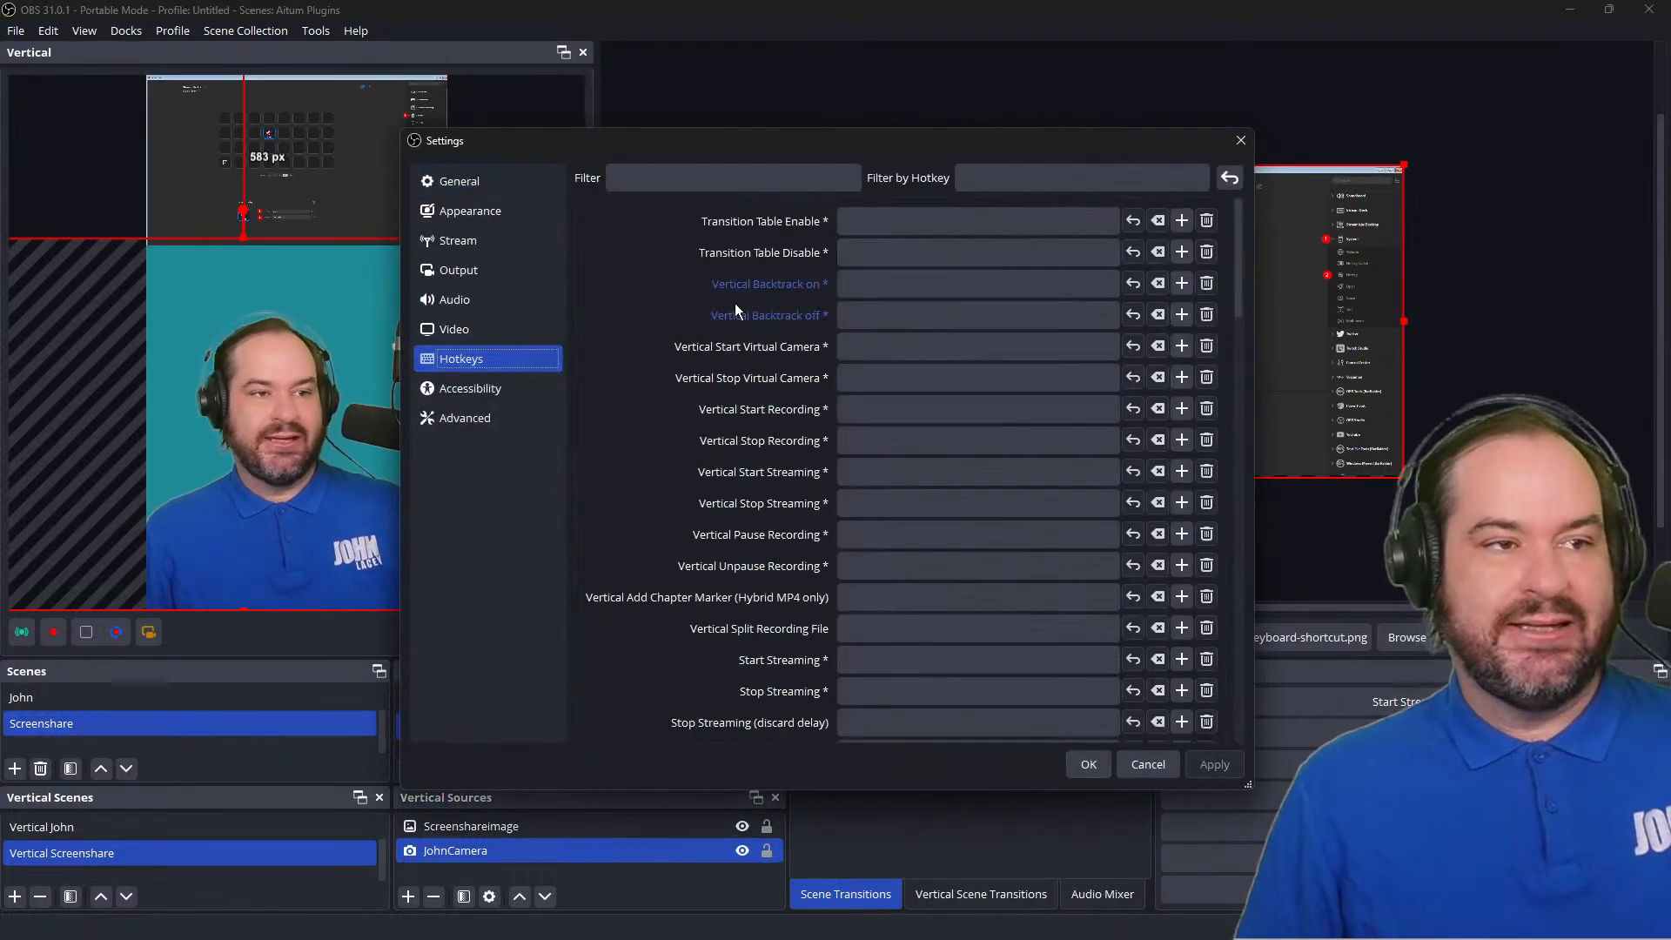
{"action": "left_click", "coordinate": [774, 179]}
{"action": "type", "text": "john"}
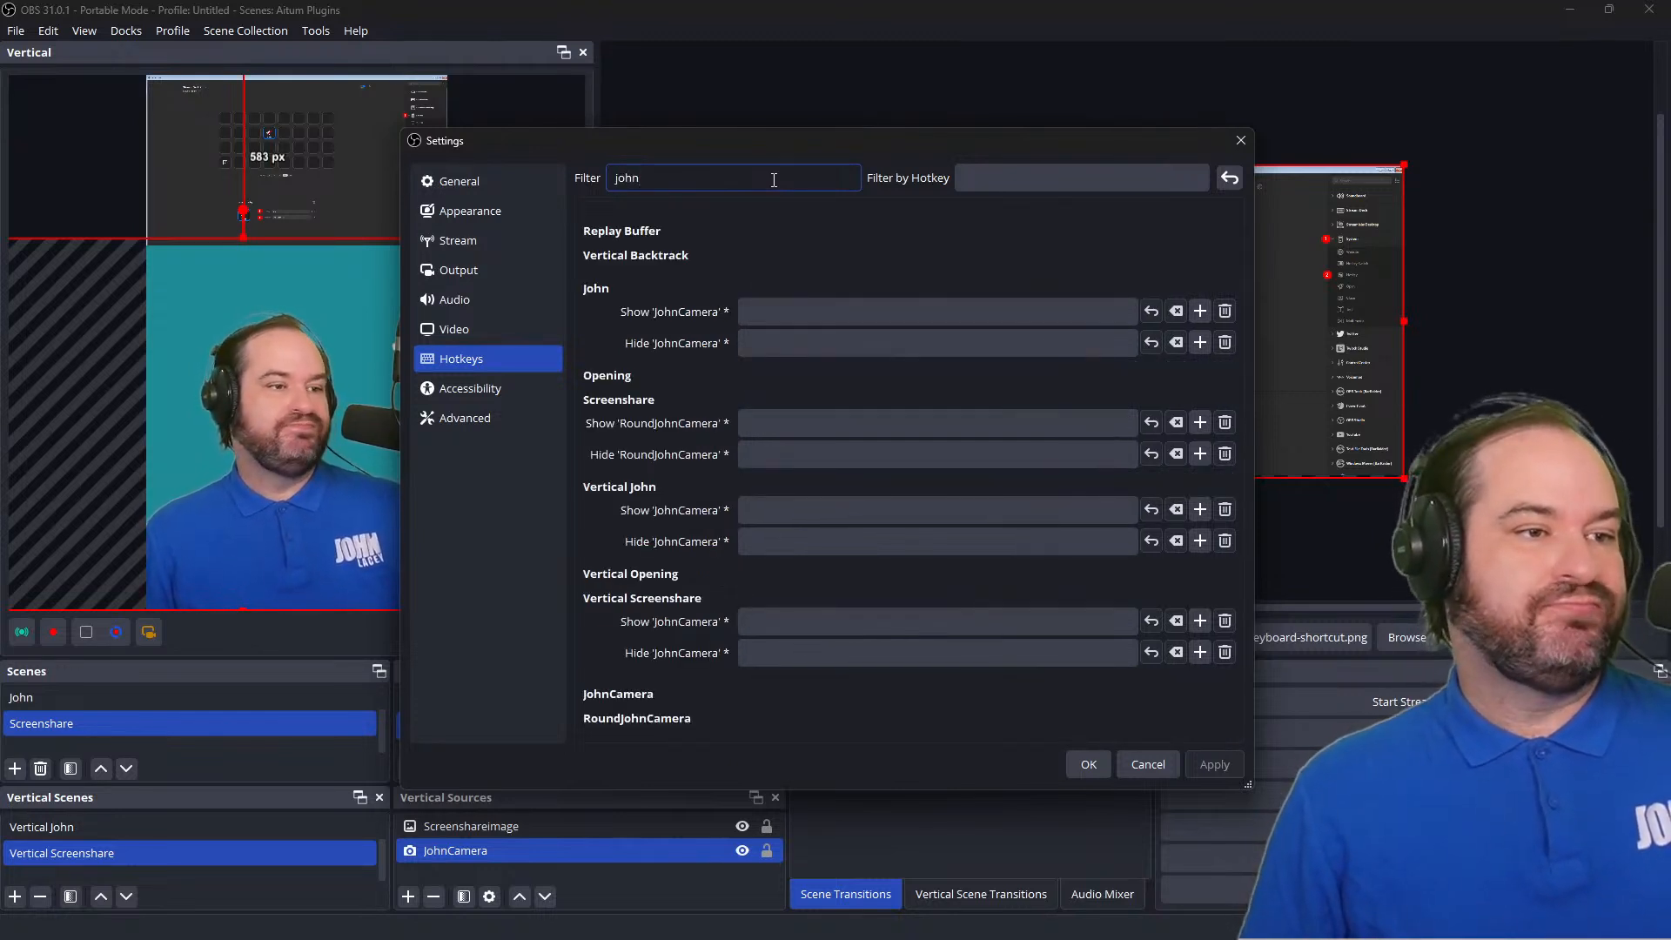
Filter the hotkeys by "scene" instead to review the scene-switching entries for both canvases.
{"action": "left_click", "coordinate": [750, 446]}
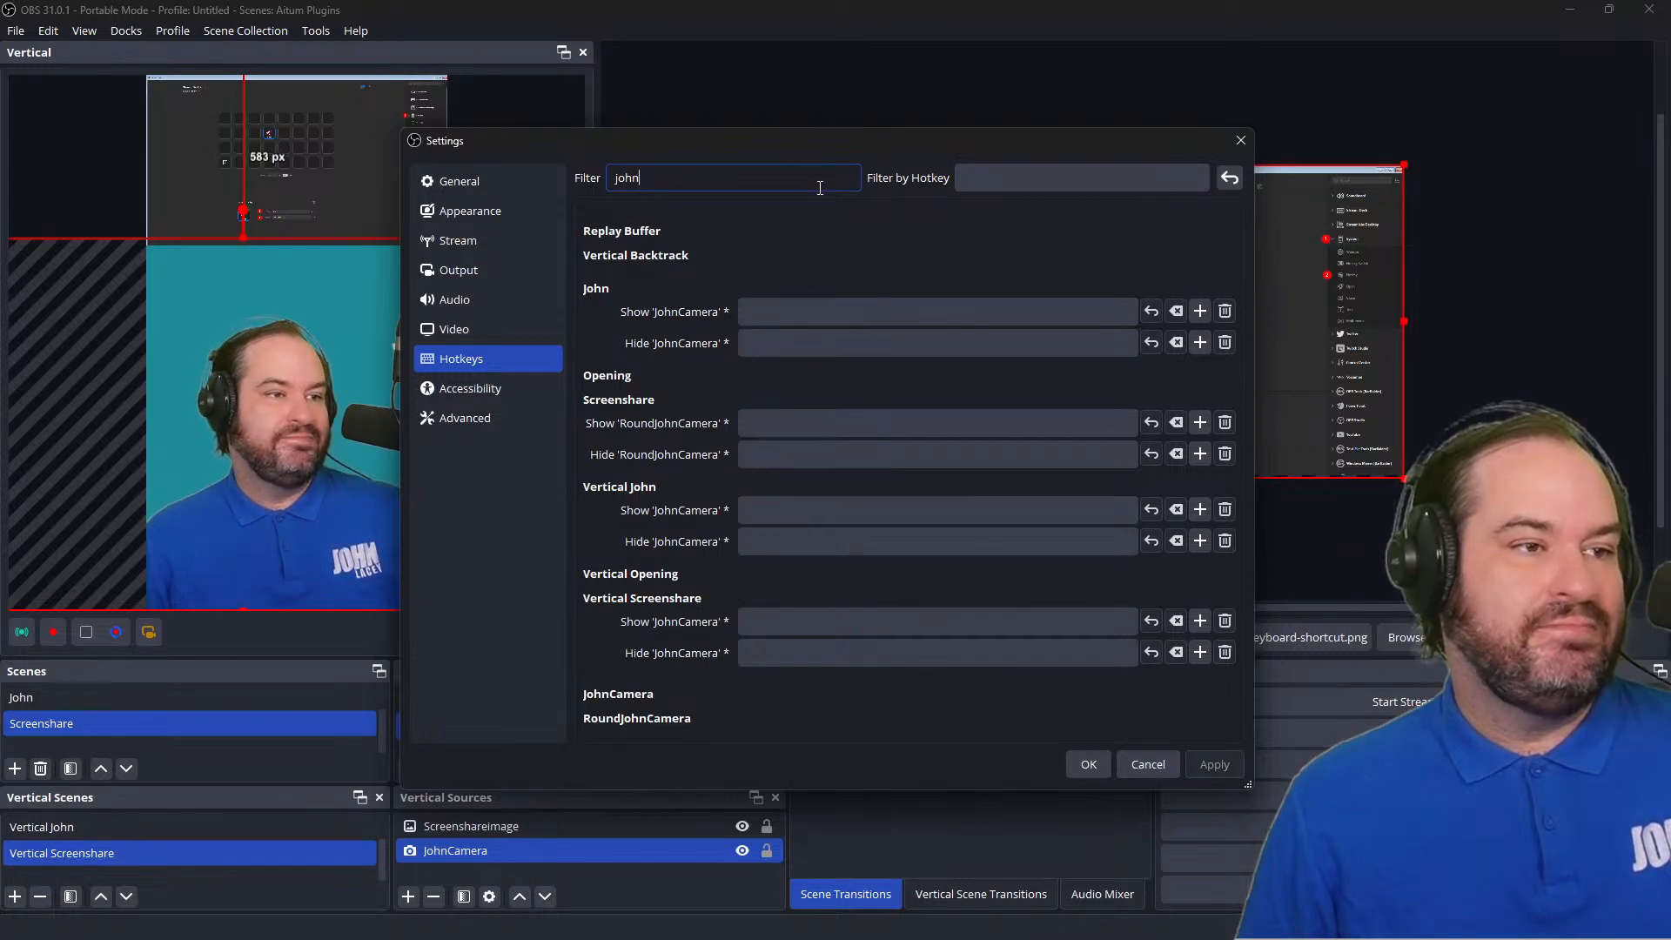
{"action": "key", "text": "BackSpace"}
{"action": "type", "text": "scene"}
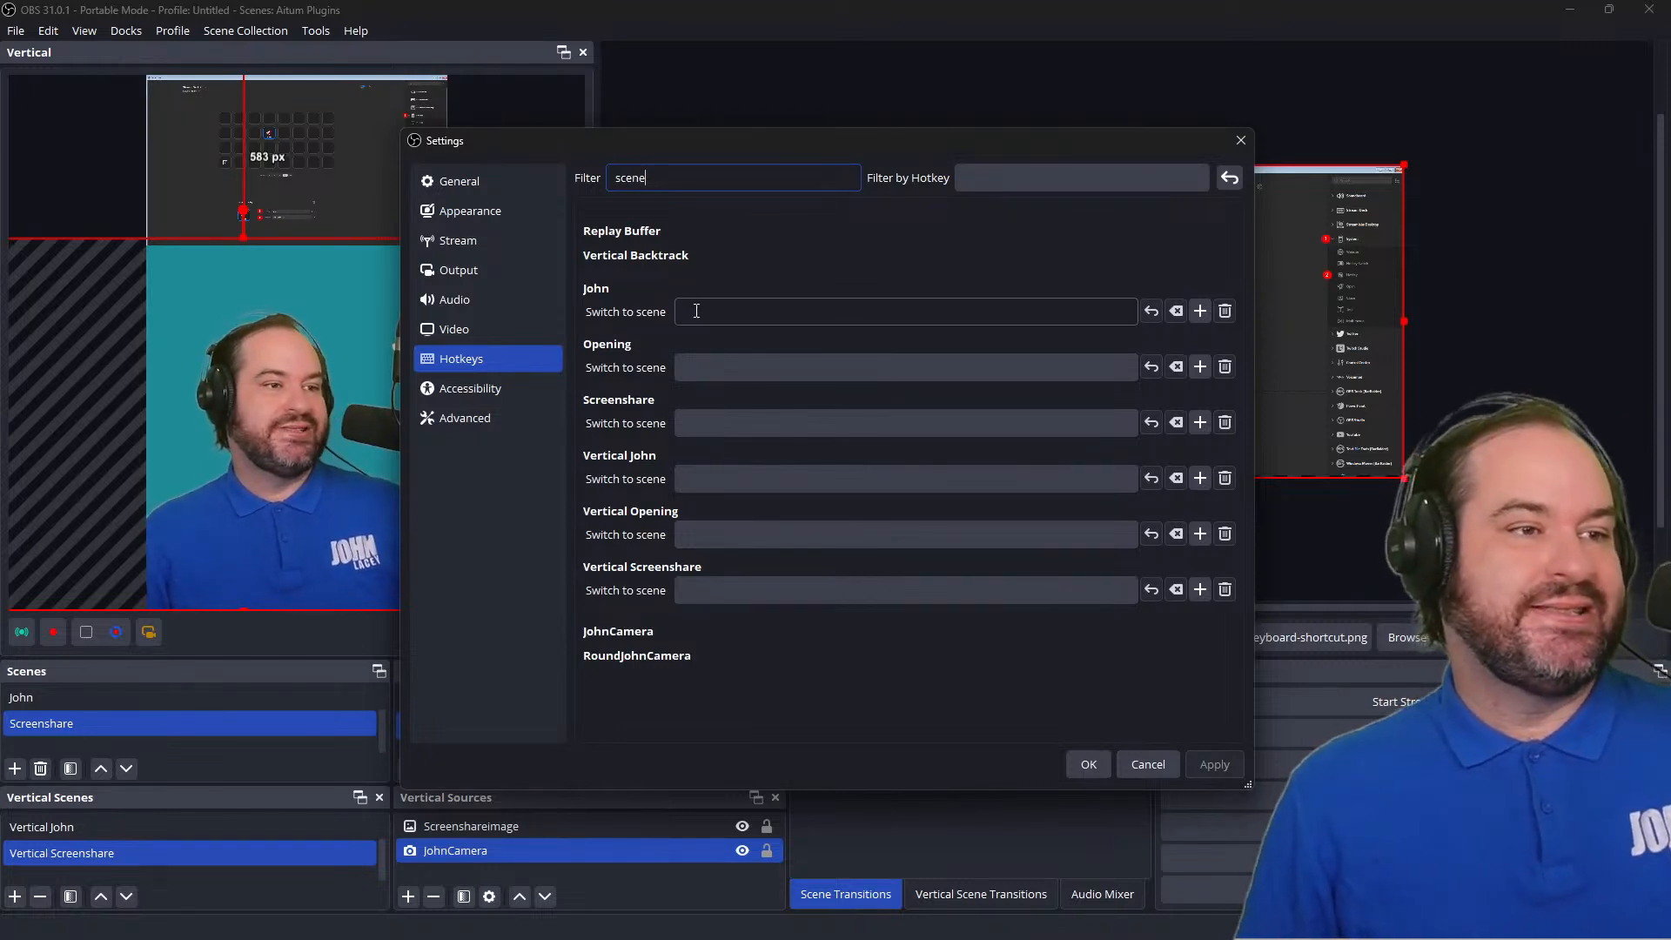
{"action": "left_click", "coordinate": [742, 427]}
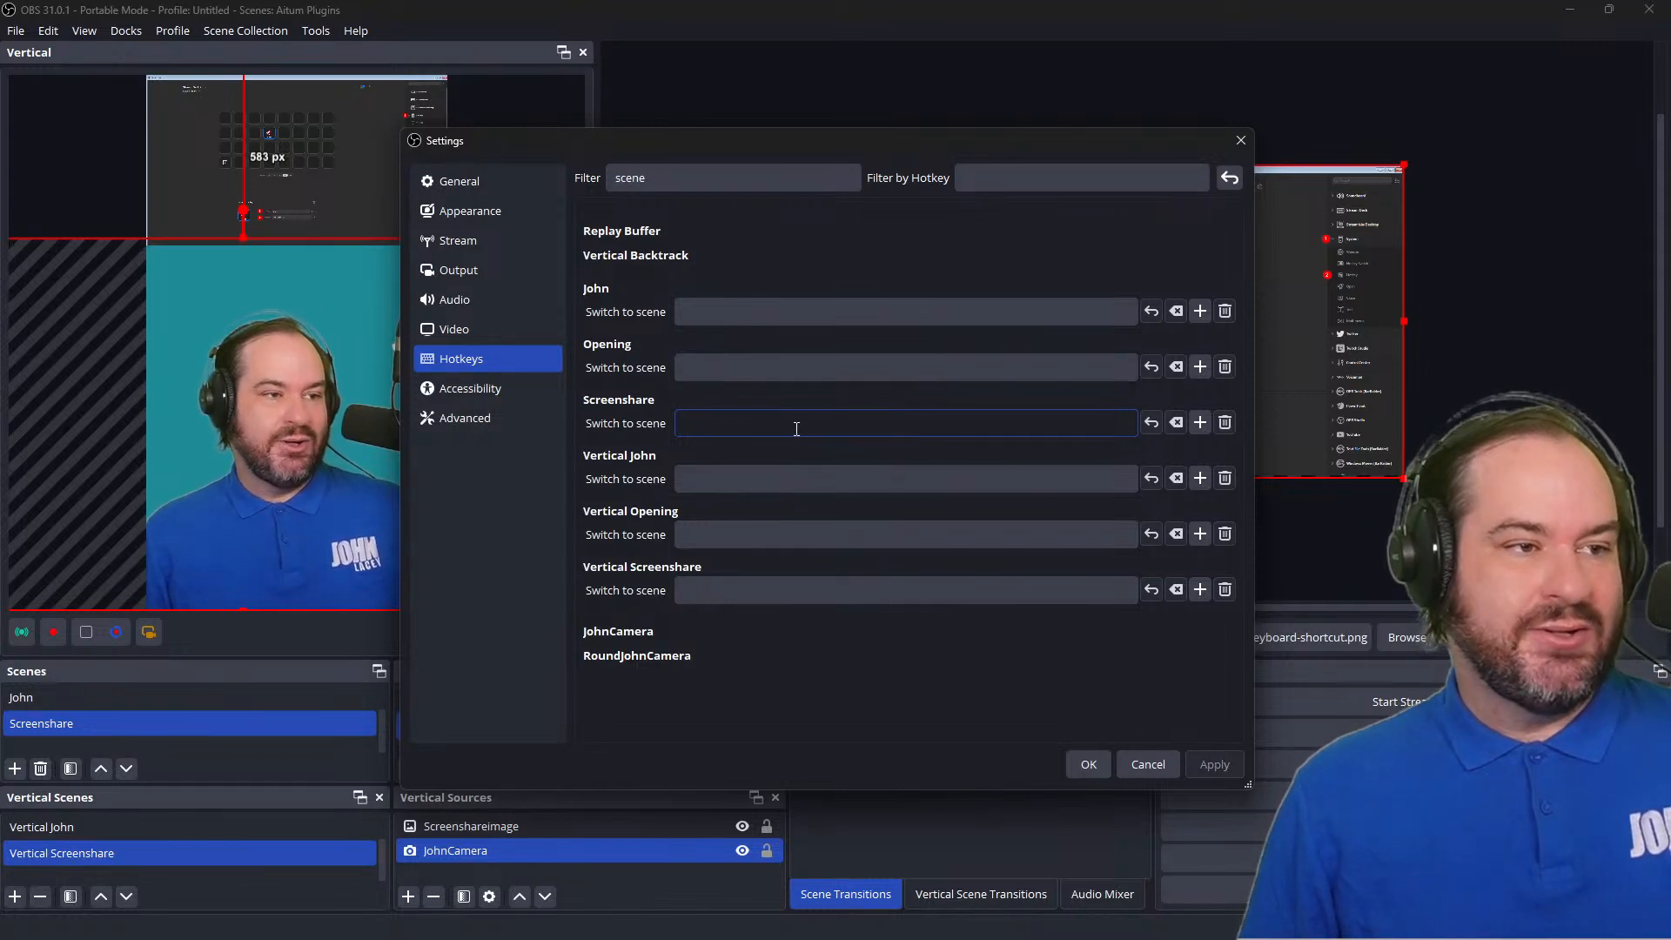
Try Ctrl + Shift + ] as the switching hotkey for John and Ctrl + Shift + [ for Opening, and revert both.
{"action": "left_click", "coordinate": [787, 311]}
{"action": "key", "text": "ctrl+shift+bracketright"}
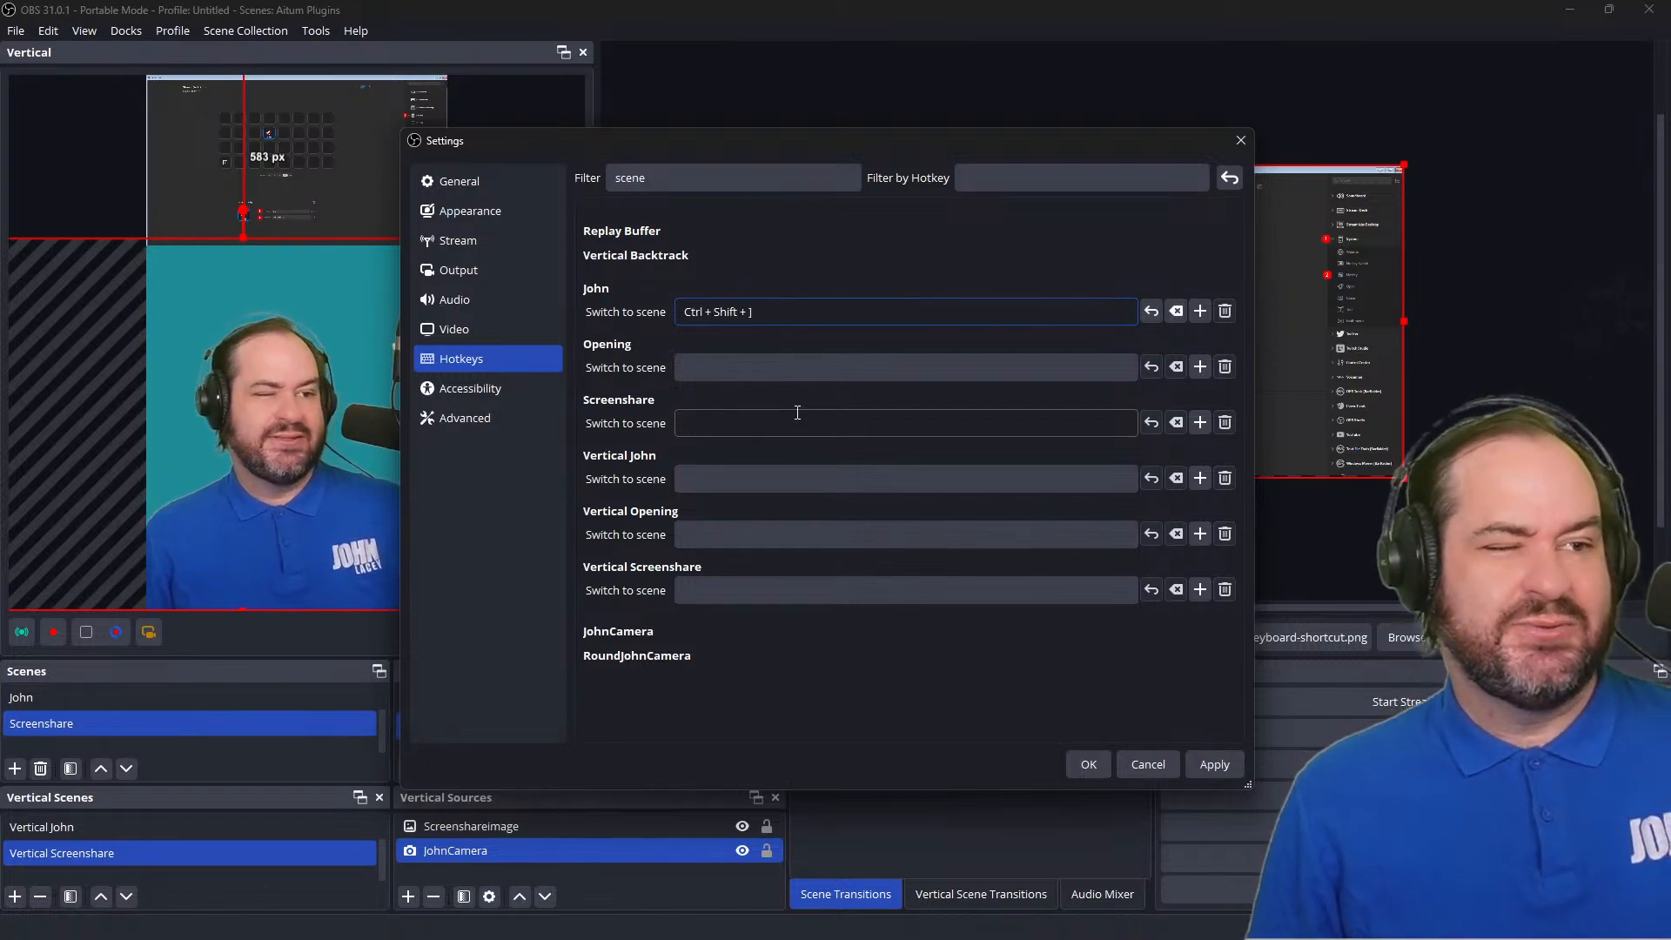
{"action": "left_click", "coordinate": [801, 364]}
{"action": "key", "text": "ctrl+shift+bracketleft"}
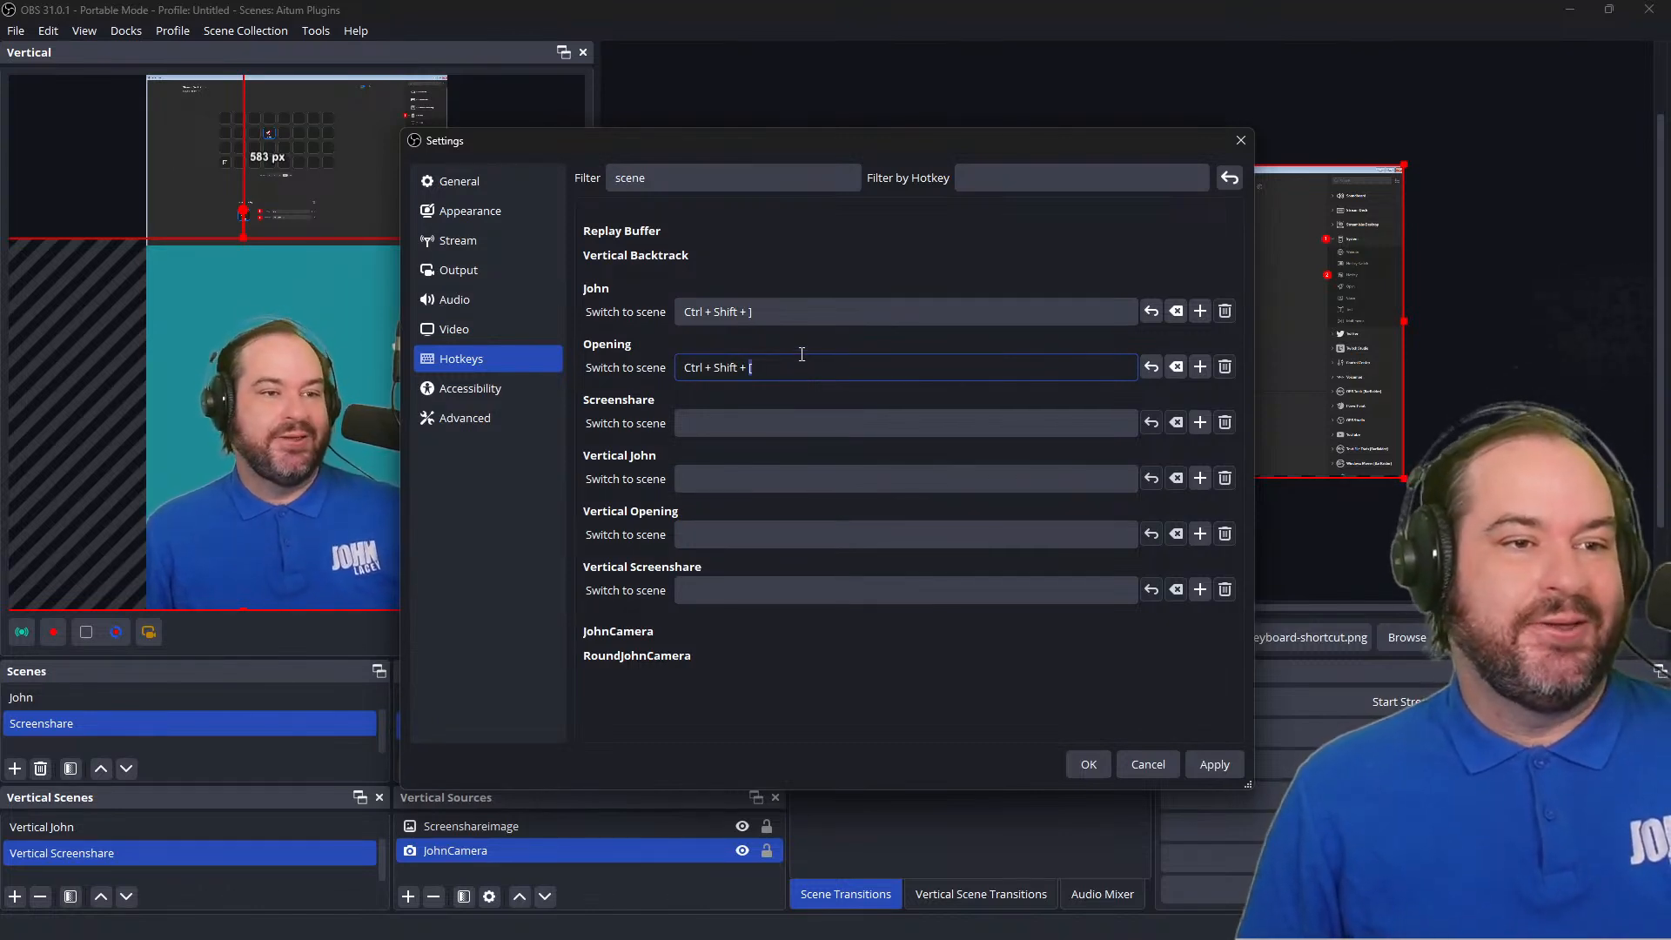
{"action": "left_click", "coordinate": [1151, 366]}
{"action": "left_click", "coordinate": [1151, 311]}
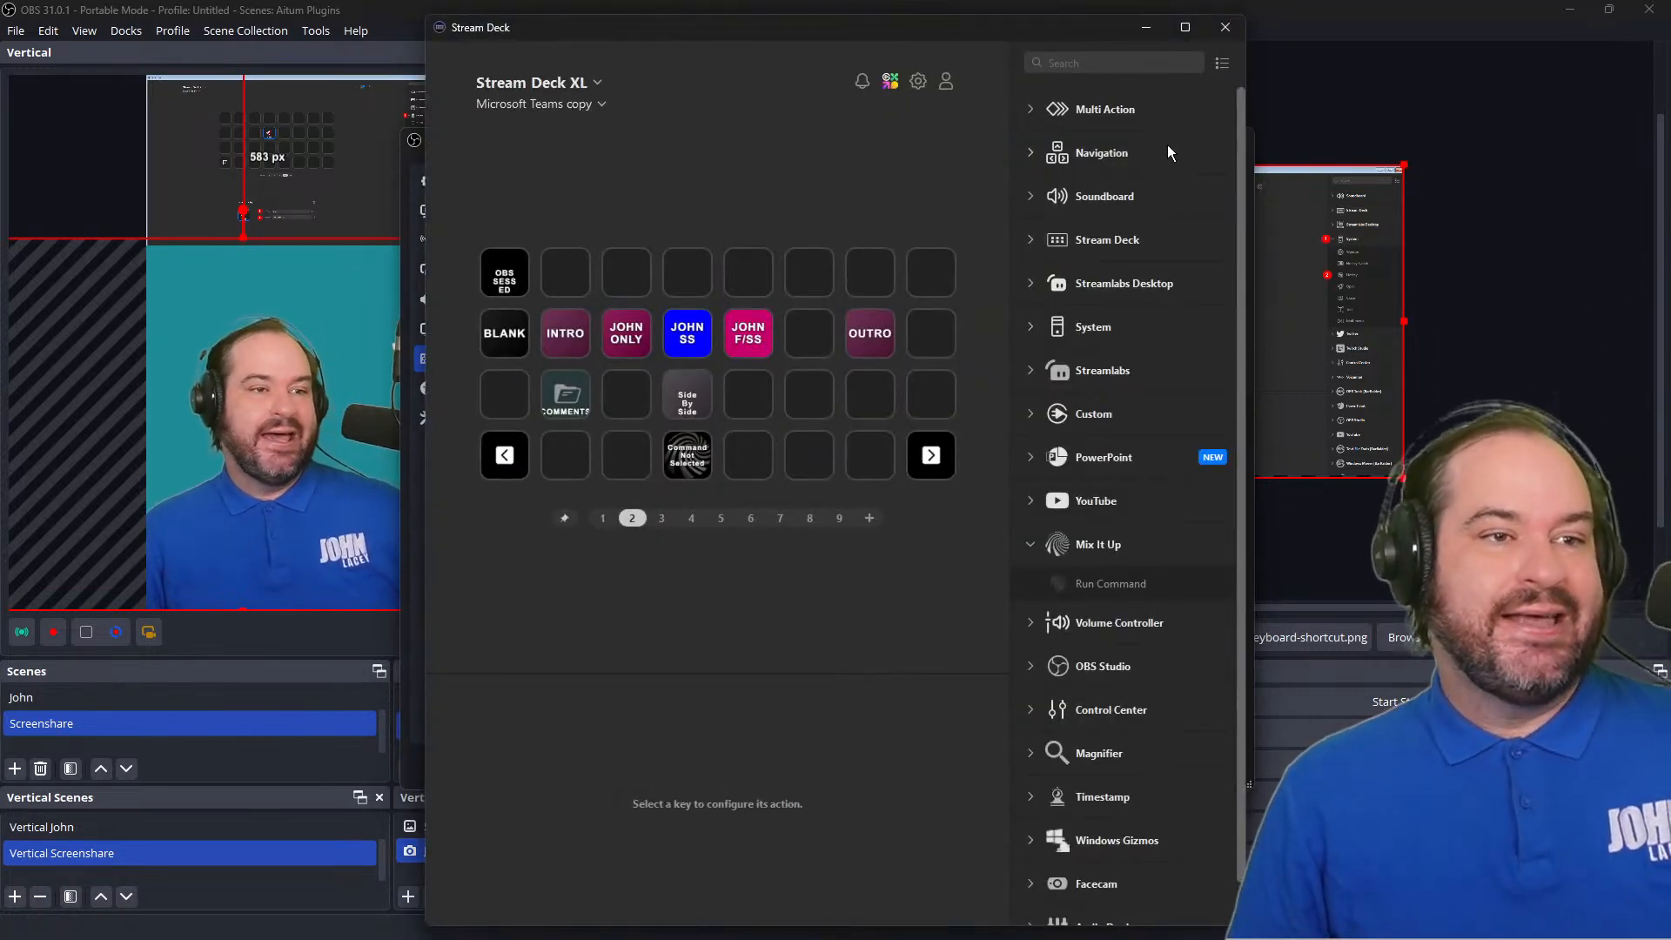
Switch to Stream Deck, search for "sc", and place an OBS Studio Scene action on the empty key above JOHN F/SS, viewing its scene choices.
{"action": "type", "text": "c"}
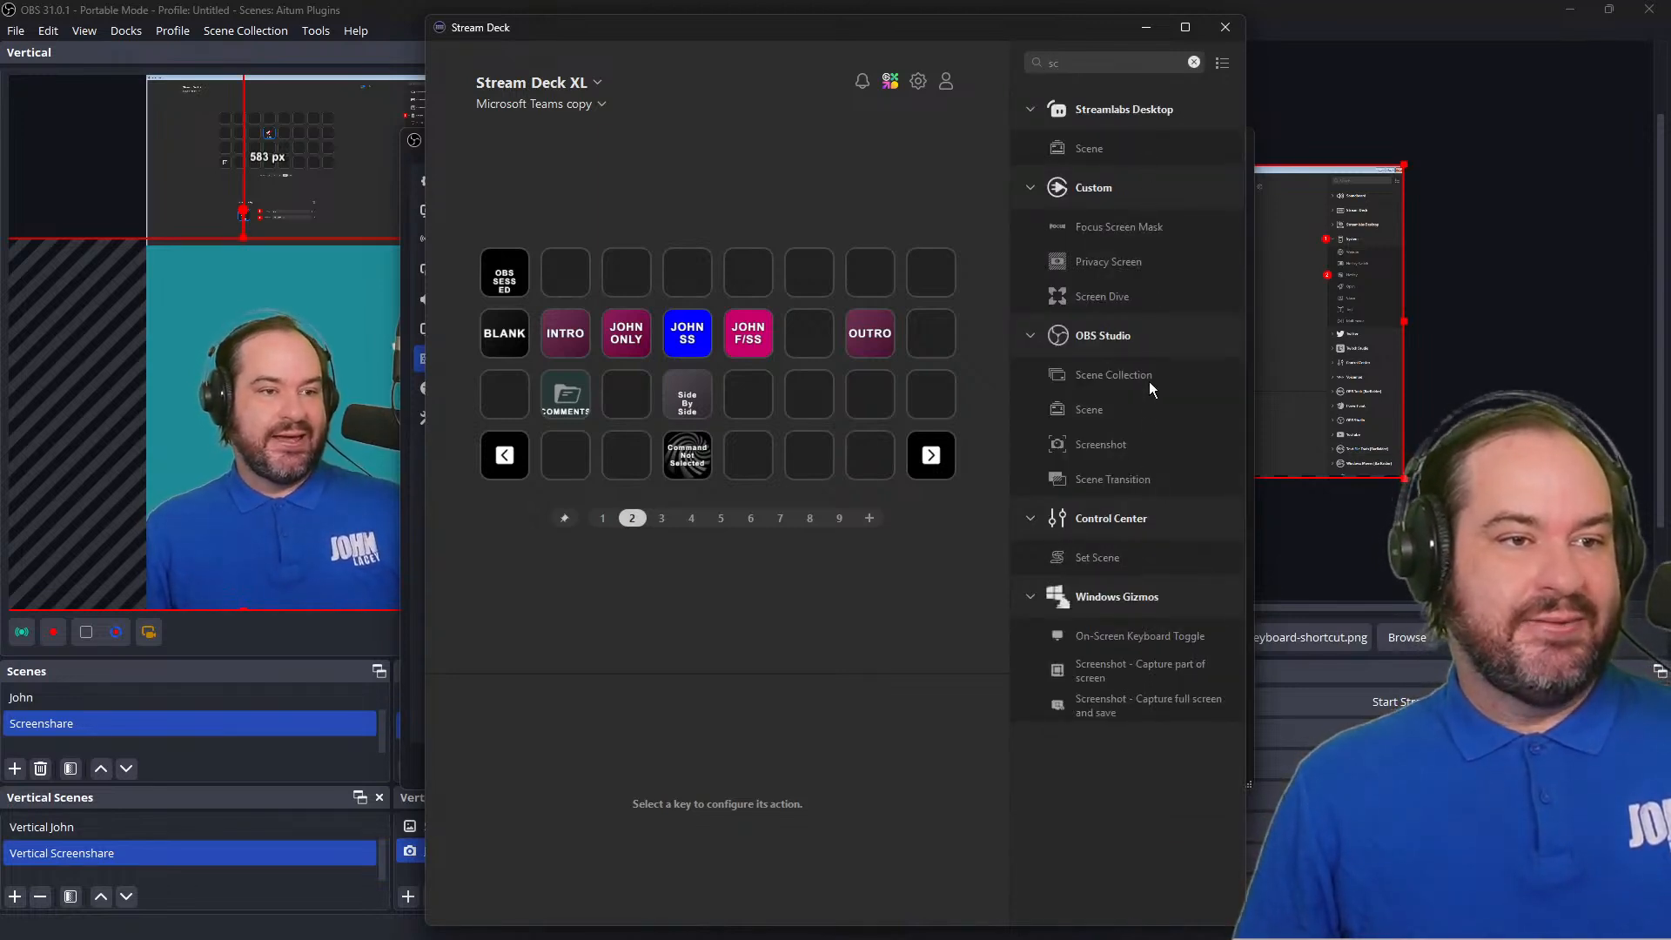
{"action": "left_click_drag", "start_coordinate": [1143, 416], "coordinate": [754, 269]}
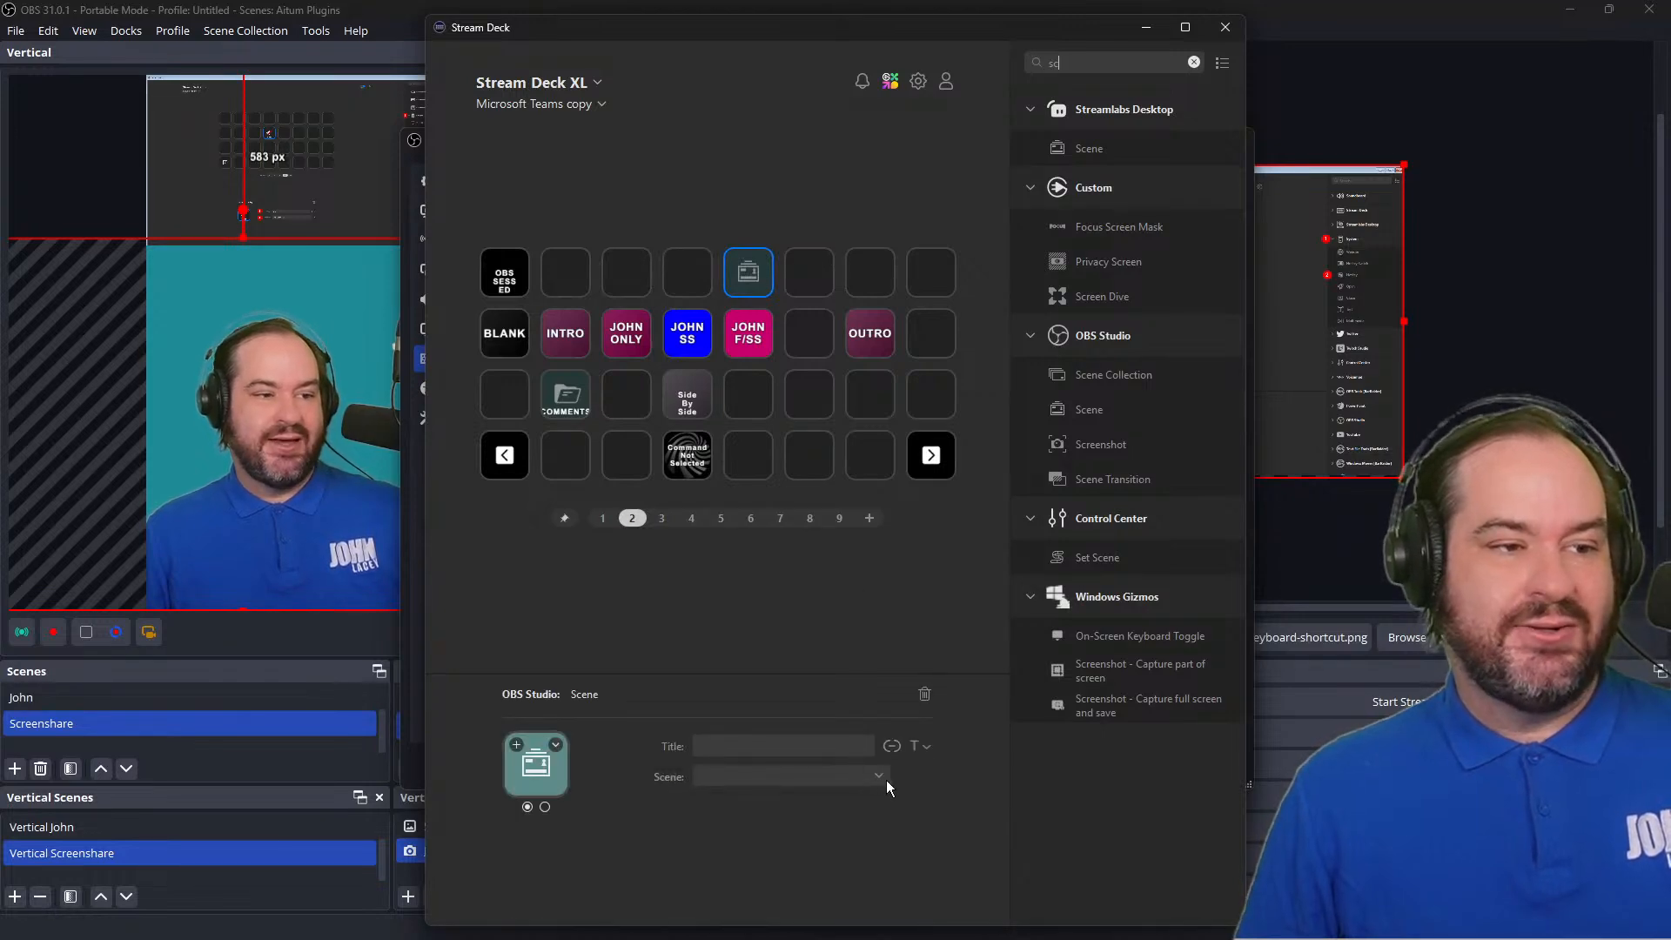
{"action": "left_click", "coordinate": [885, 780]}
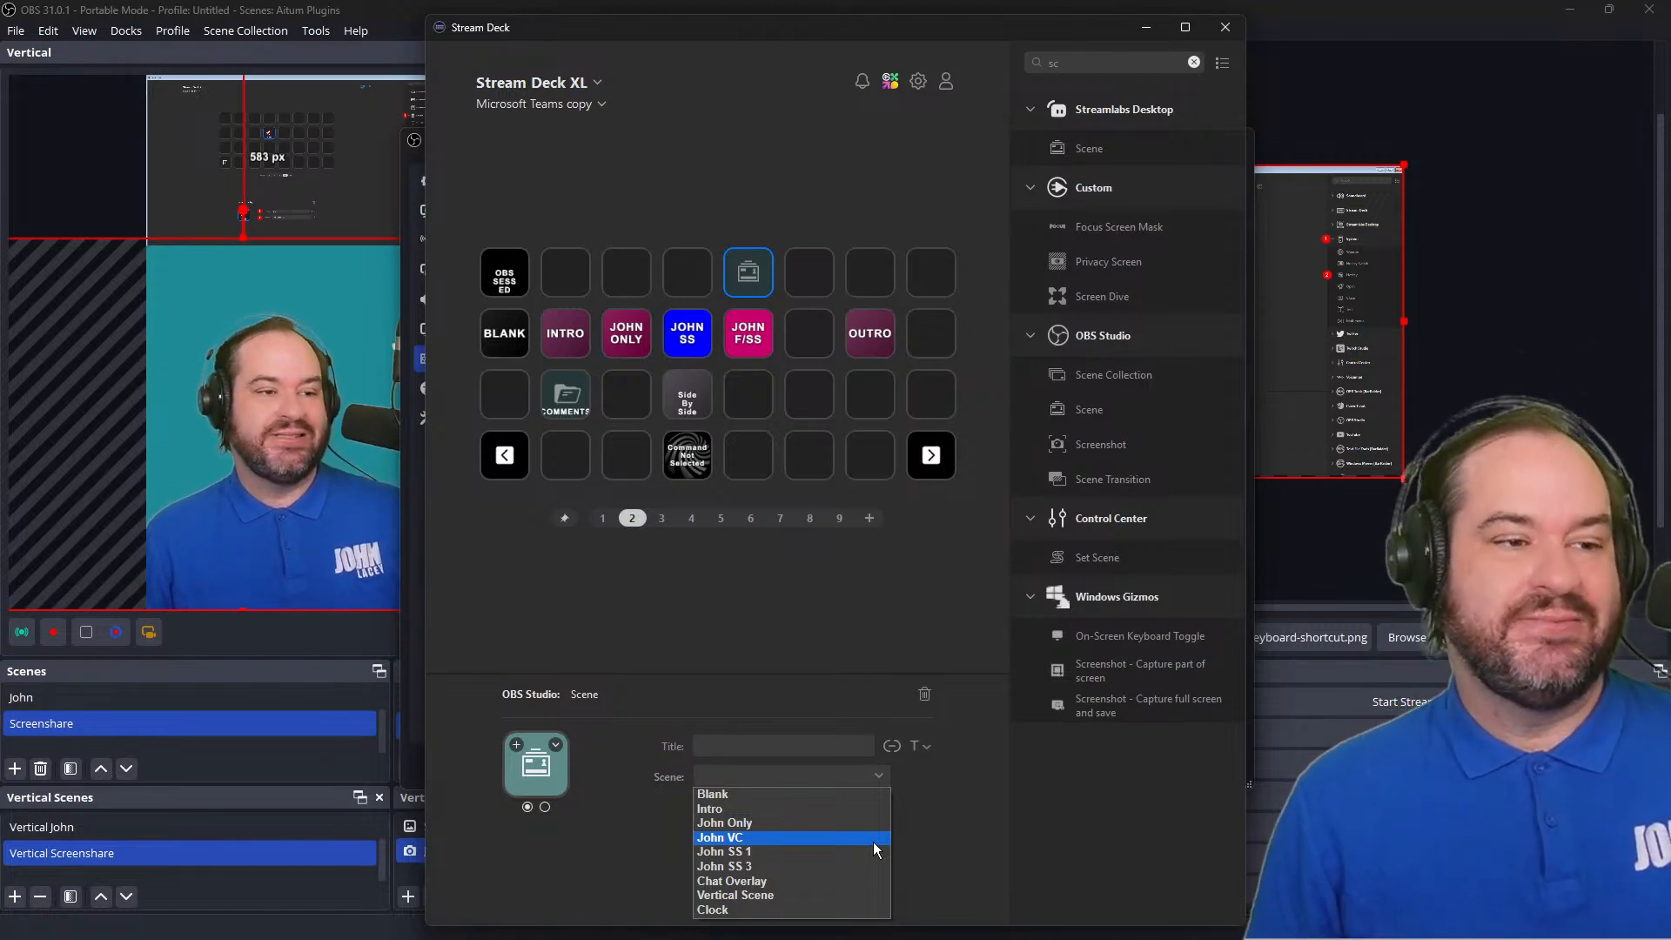
{"action": "left_click", "coordinate": [1047, 818]}
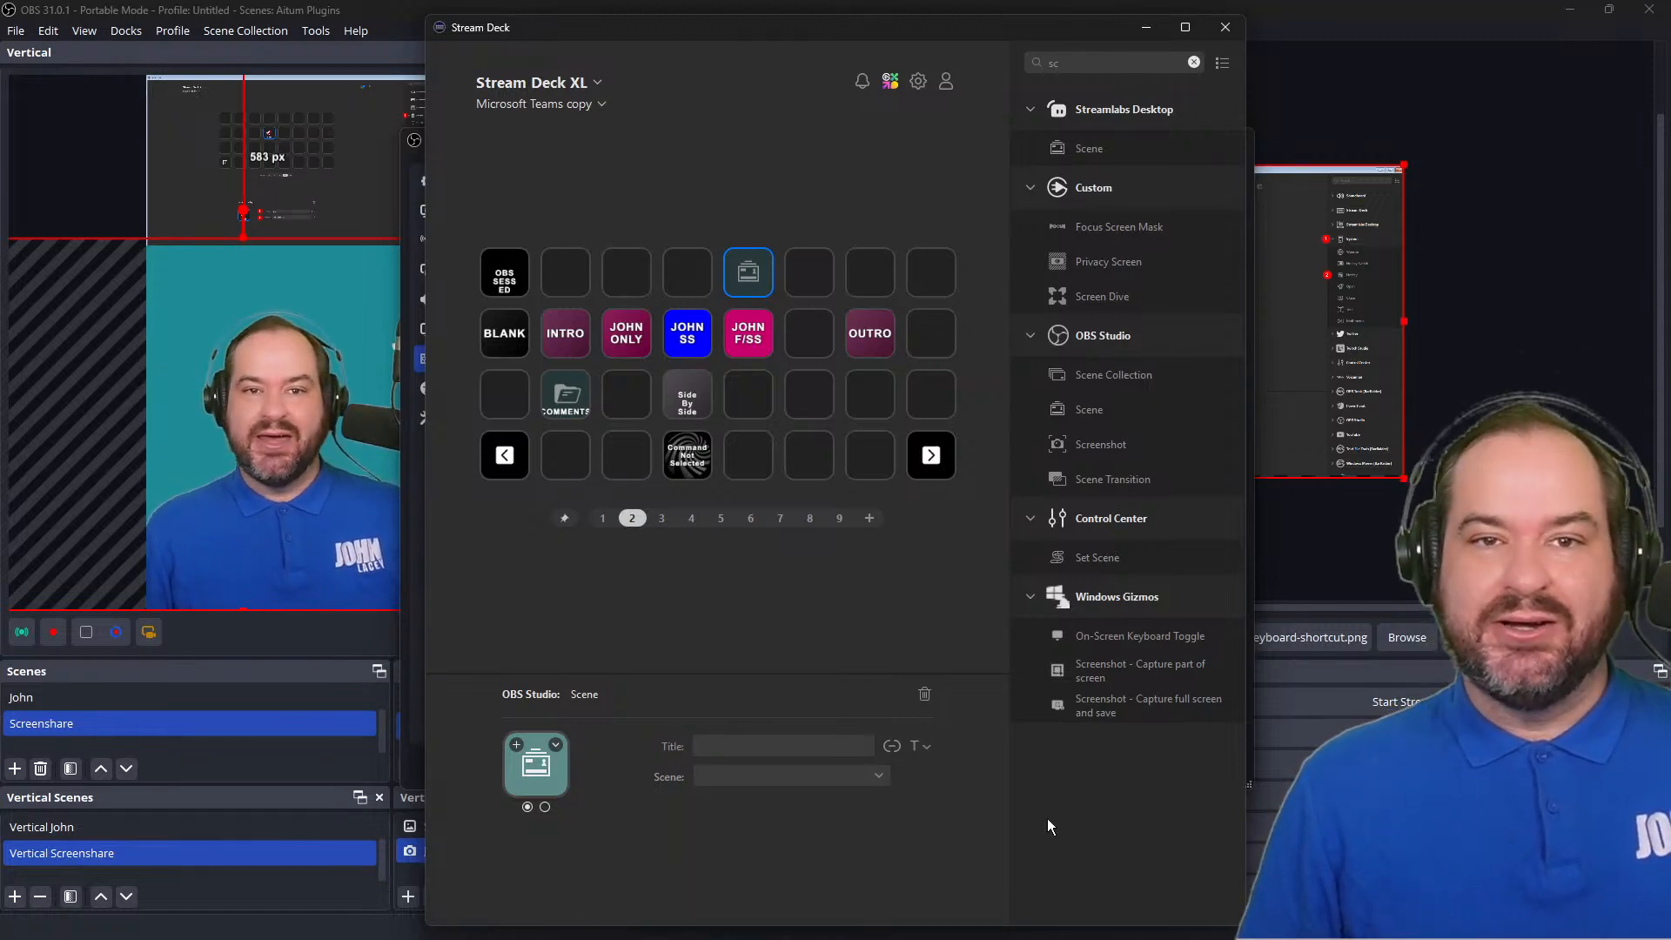
Close the Stream Deck window and leave the OBS Studio settings without saving.
{"action": "left_click", "coordinate": [1223, 31]}
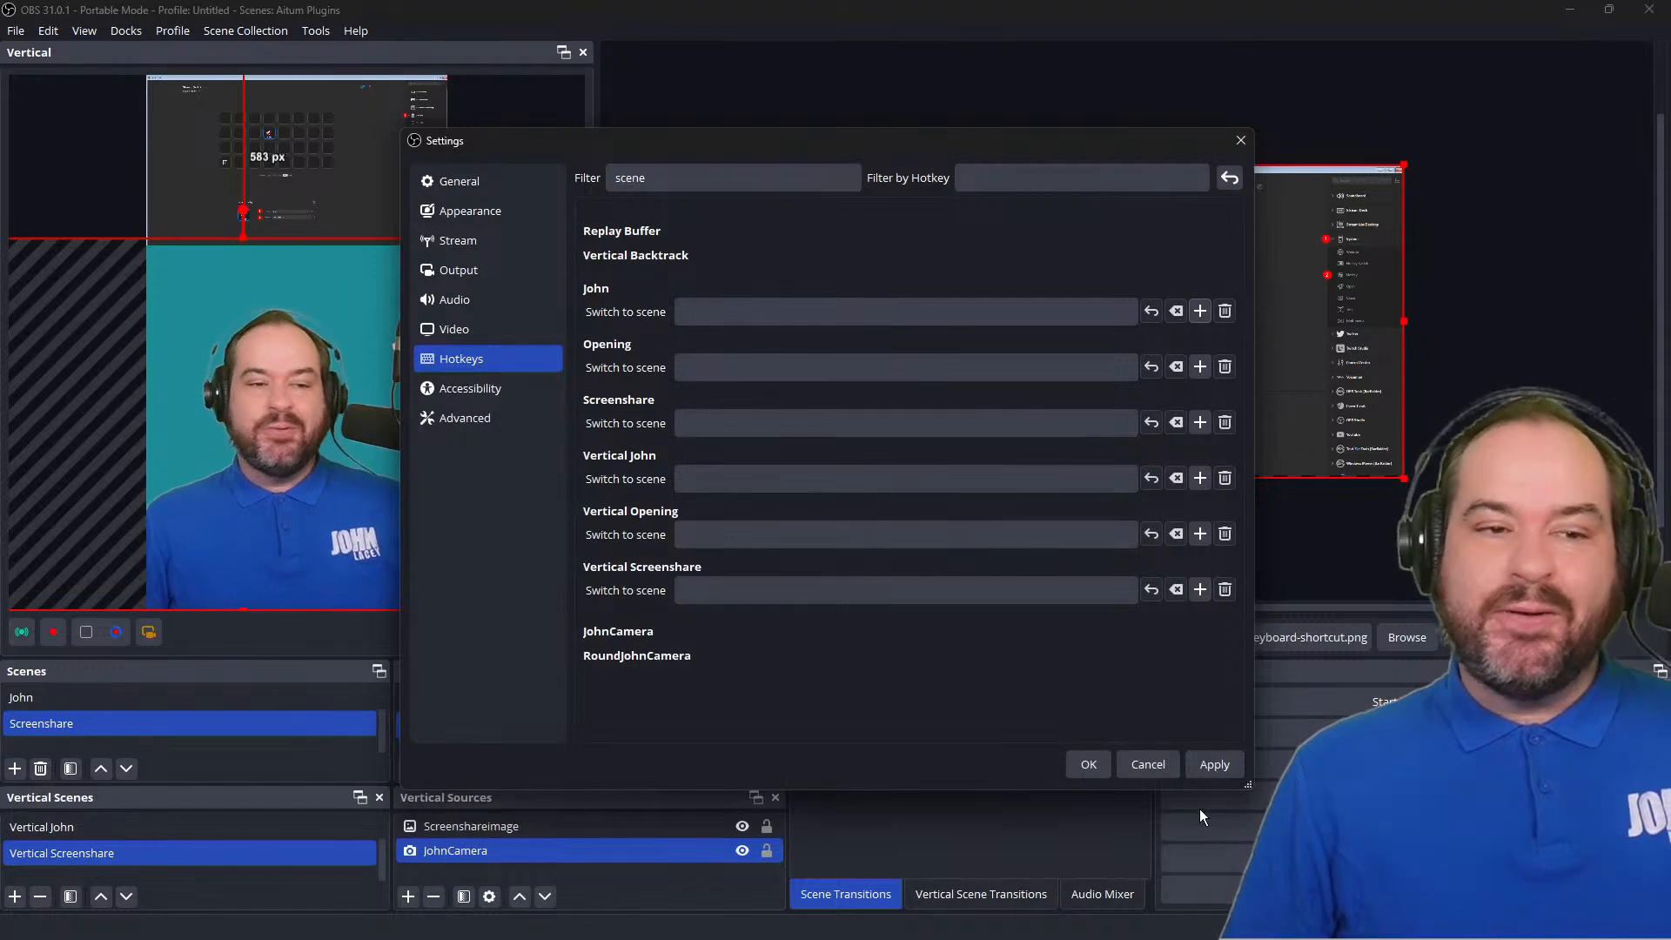
{"action": "left_click", "coordinate": [1149, 765]}
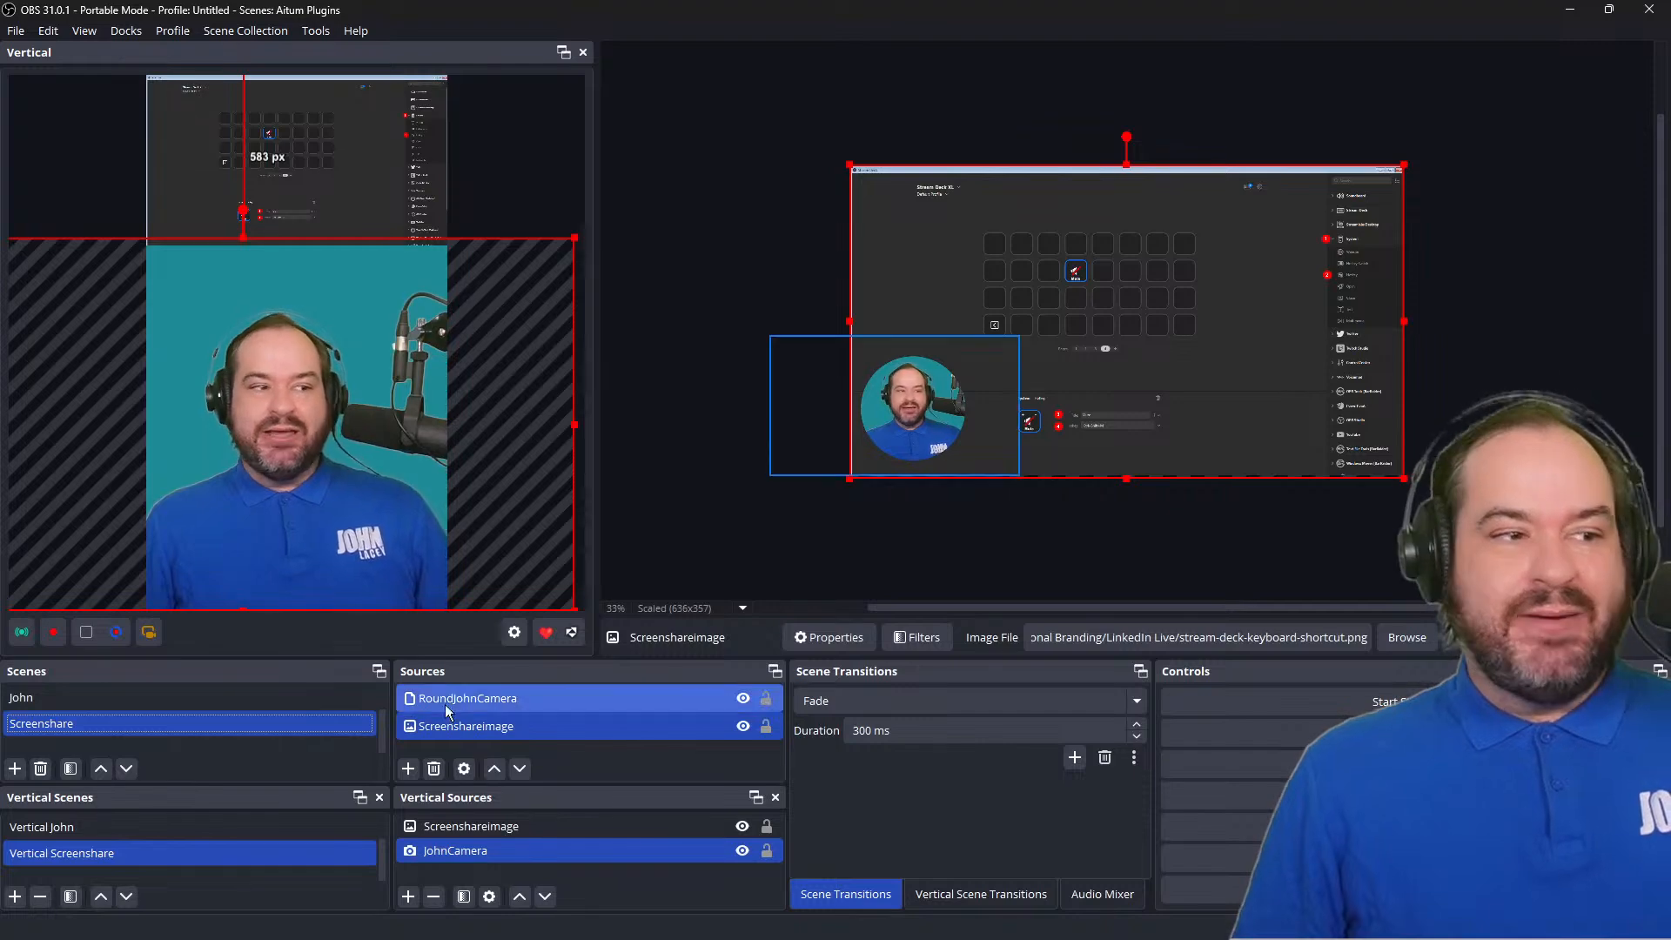
Switch to the Opening scene and review the resolution, virtual camera and Backtrack options in the Vertical canvas's general settings.
{"action": "scroll", "coordinate": [172, 698], "scroll_direction": "up", "scroll_amount": 1}
{"action": "left_click", "coordinate": [172, 698]}
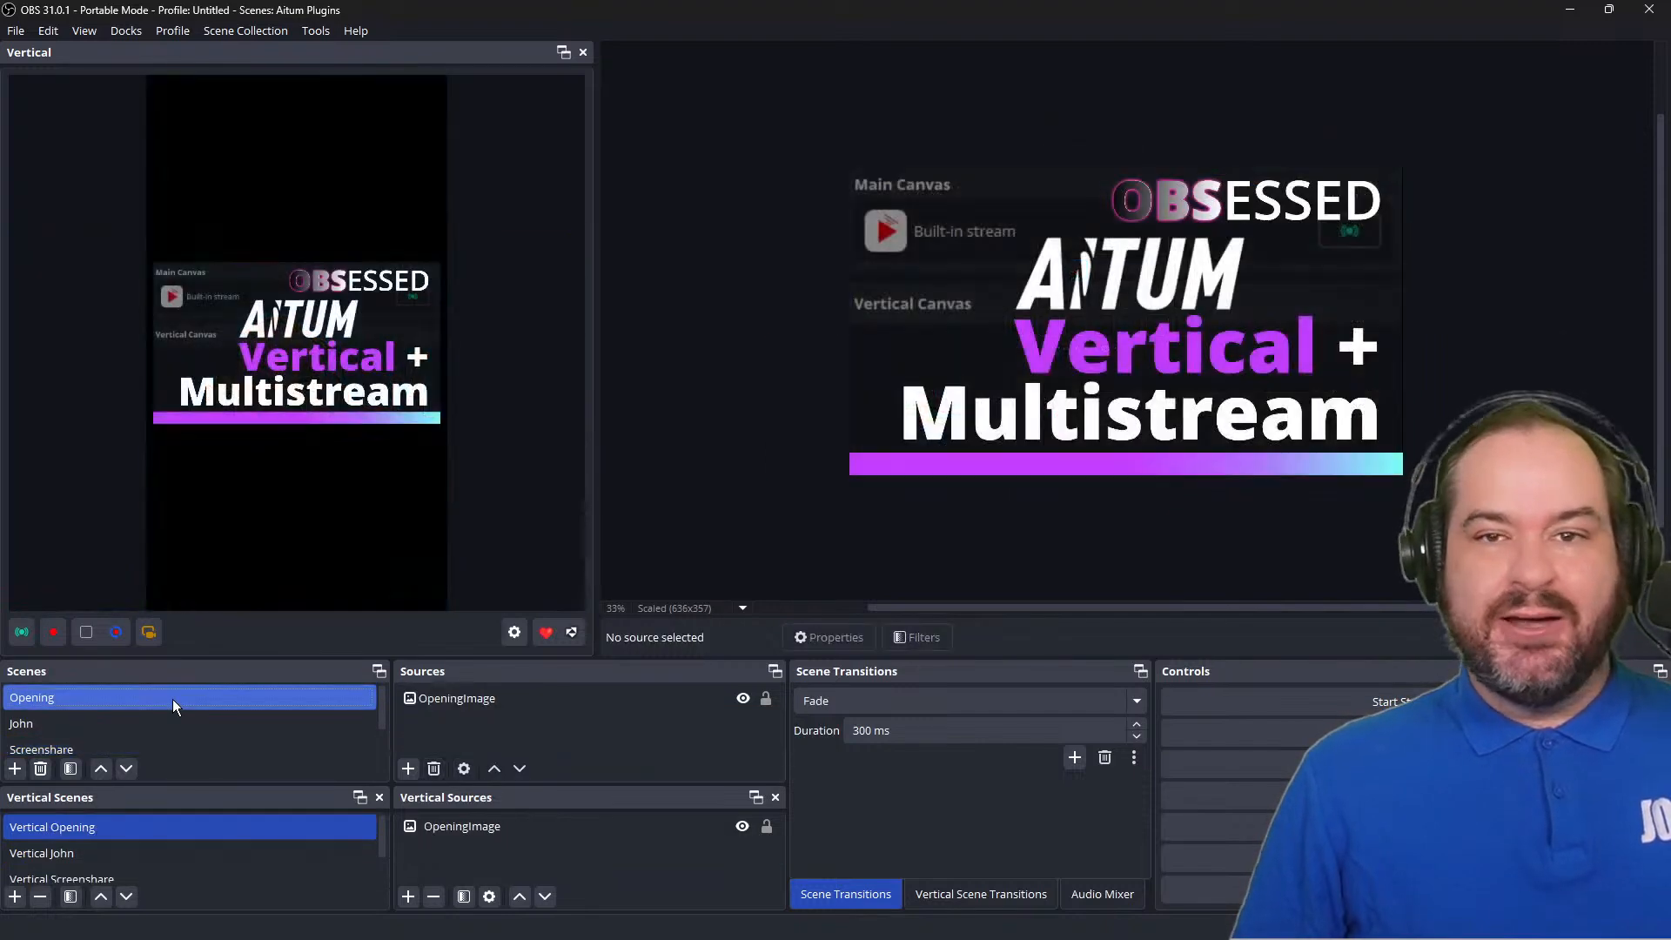
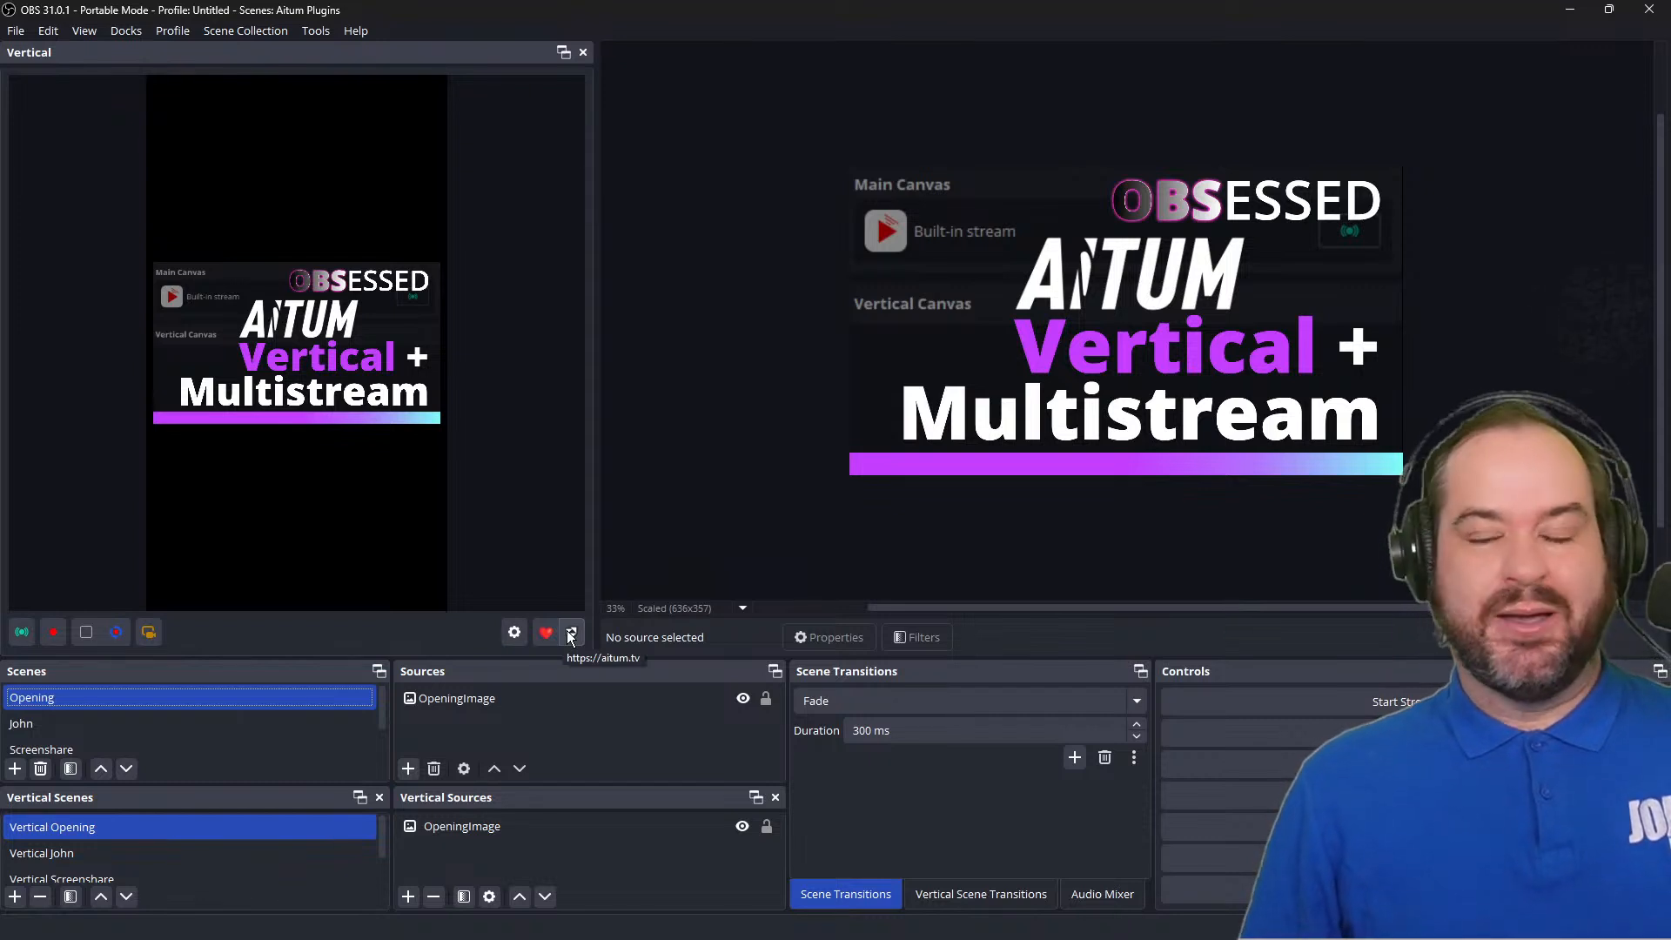
{"action": "left_click", "coordinate": [513, 632]}
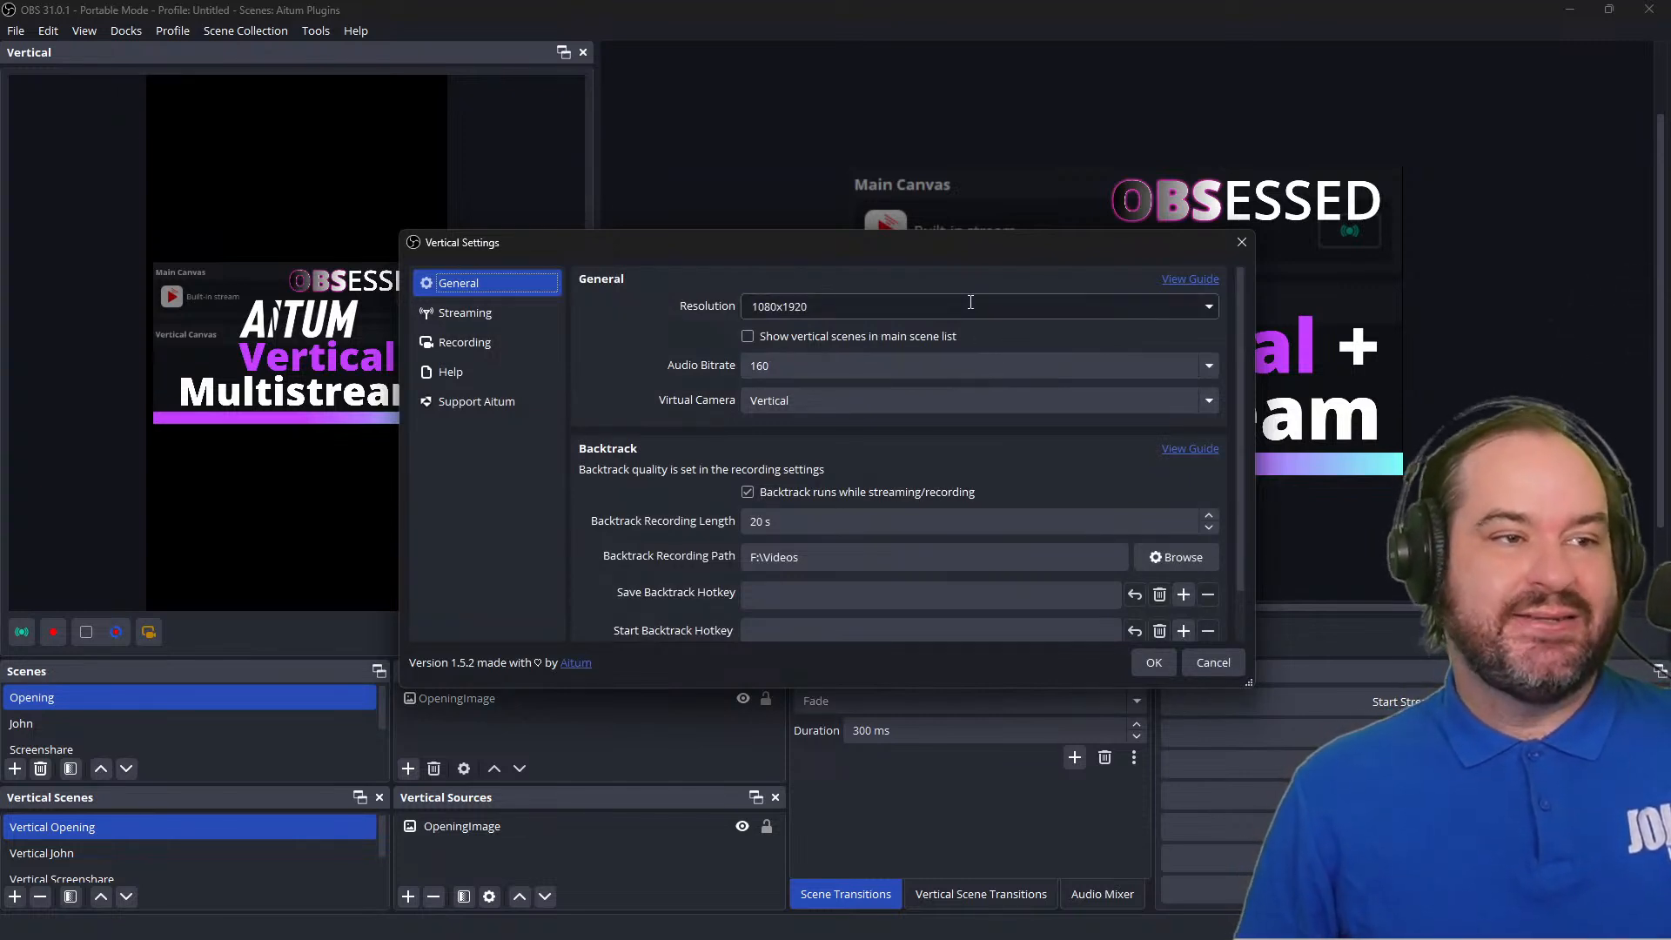
{"action": "left_click", "coordinate": [1208, 306]}
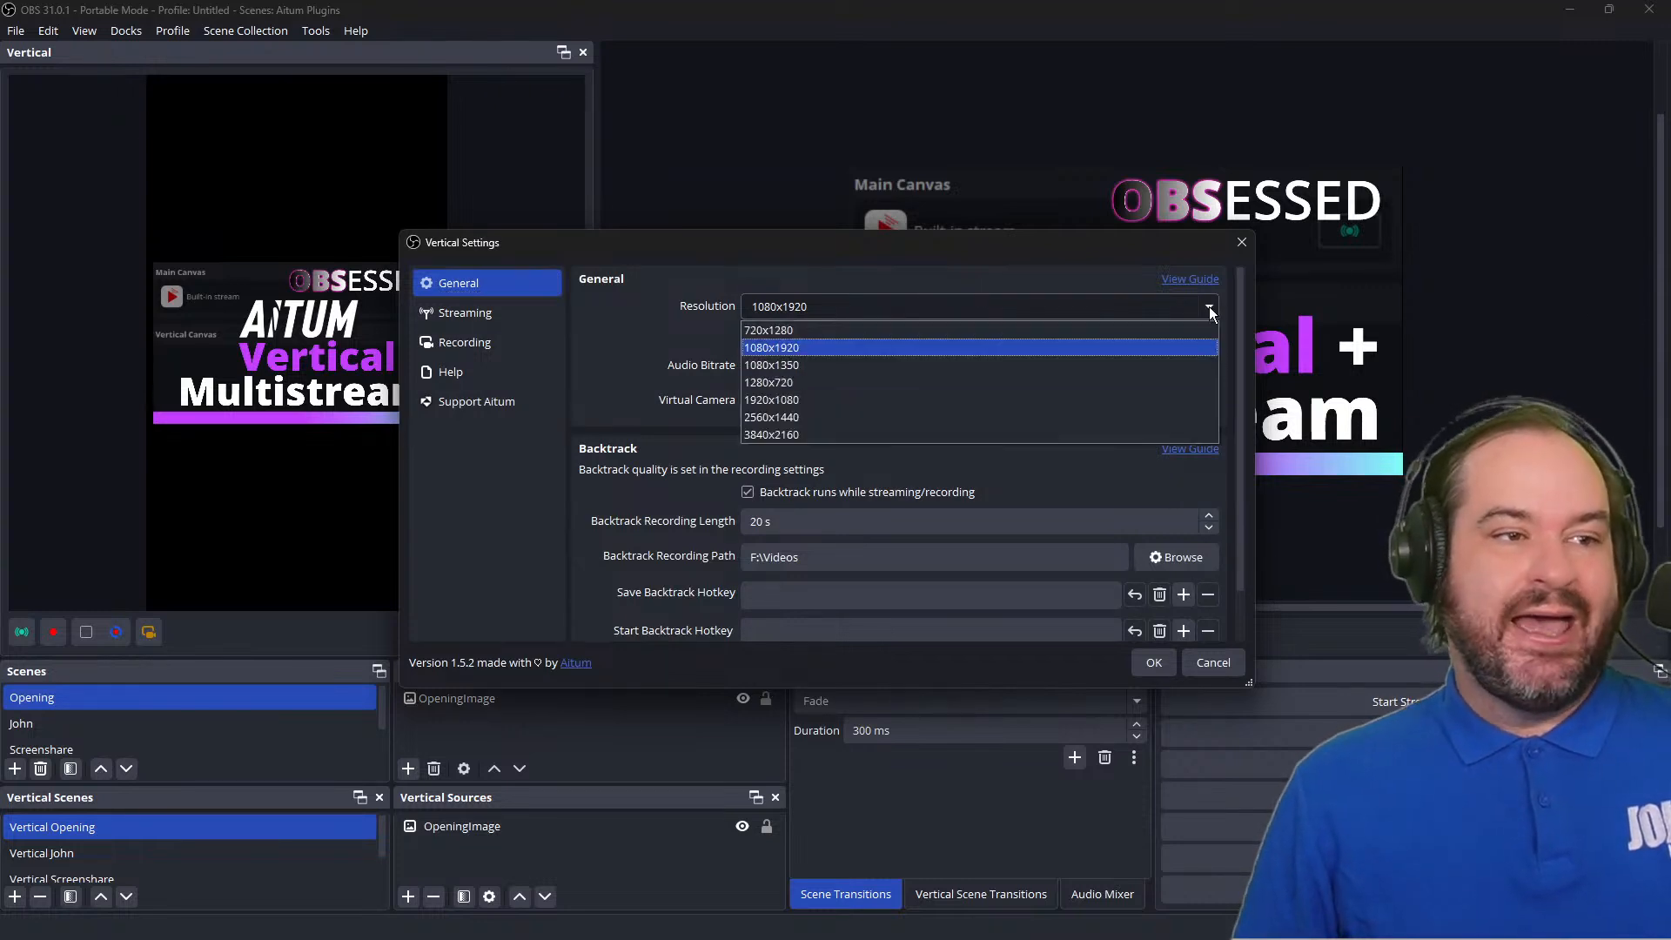
{"action": "left_click", "coordinate": [1209, 307]}
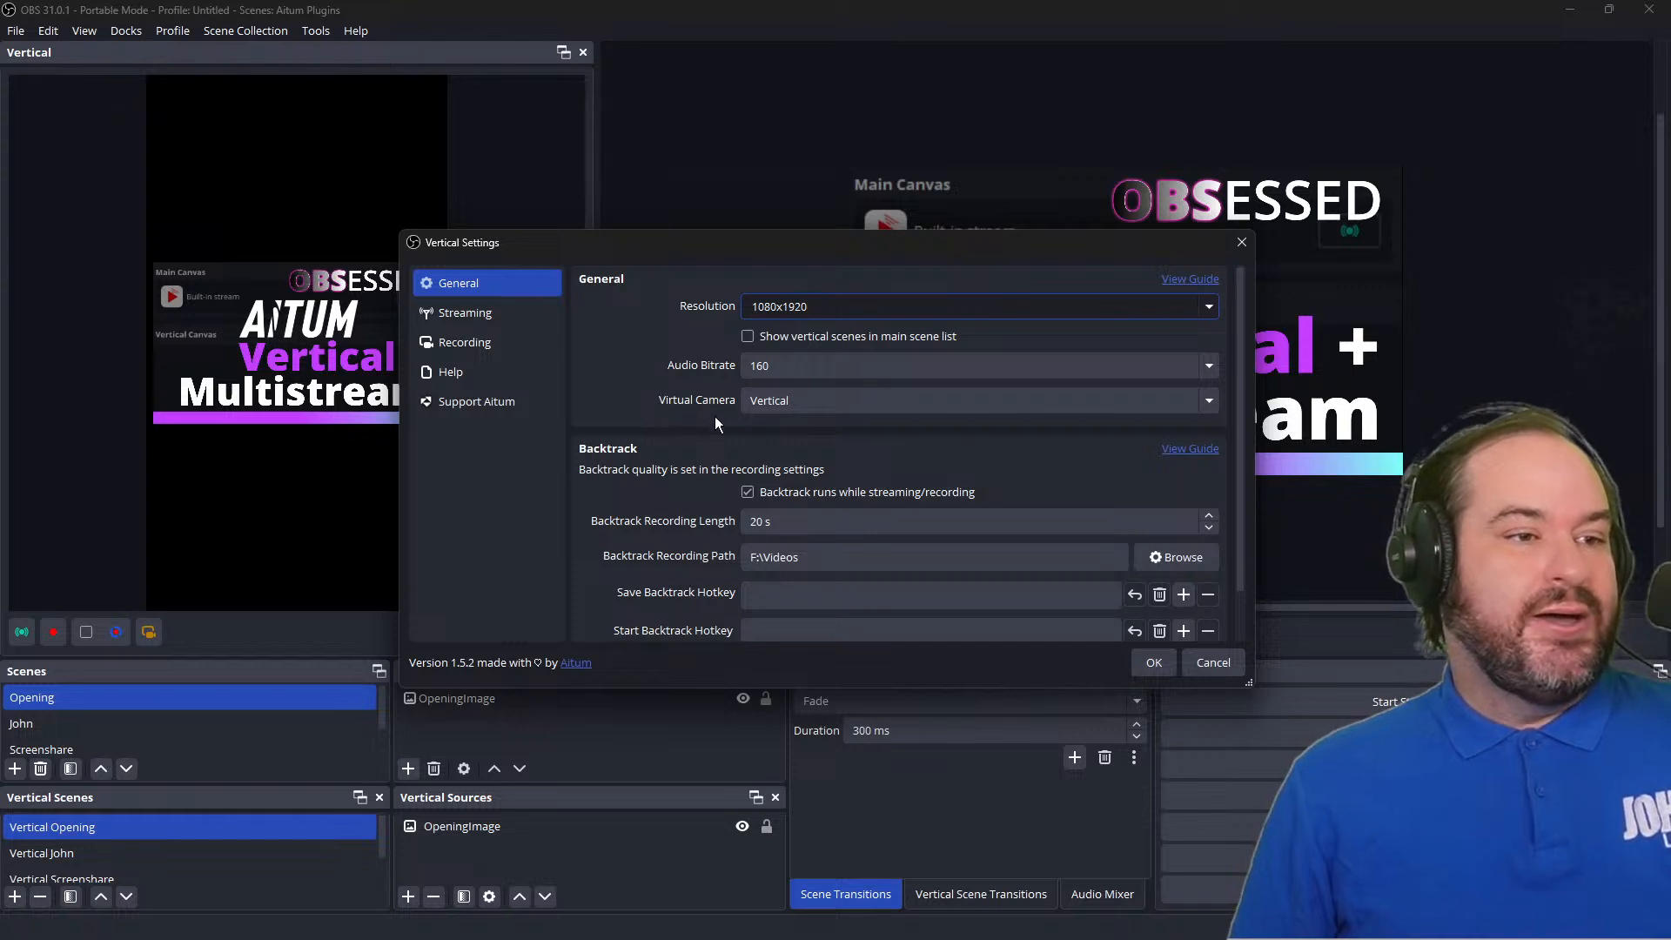
{"action": "left_click", "coordinate": [924, 406]}
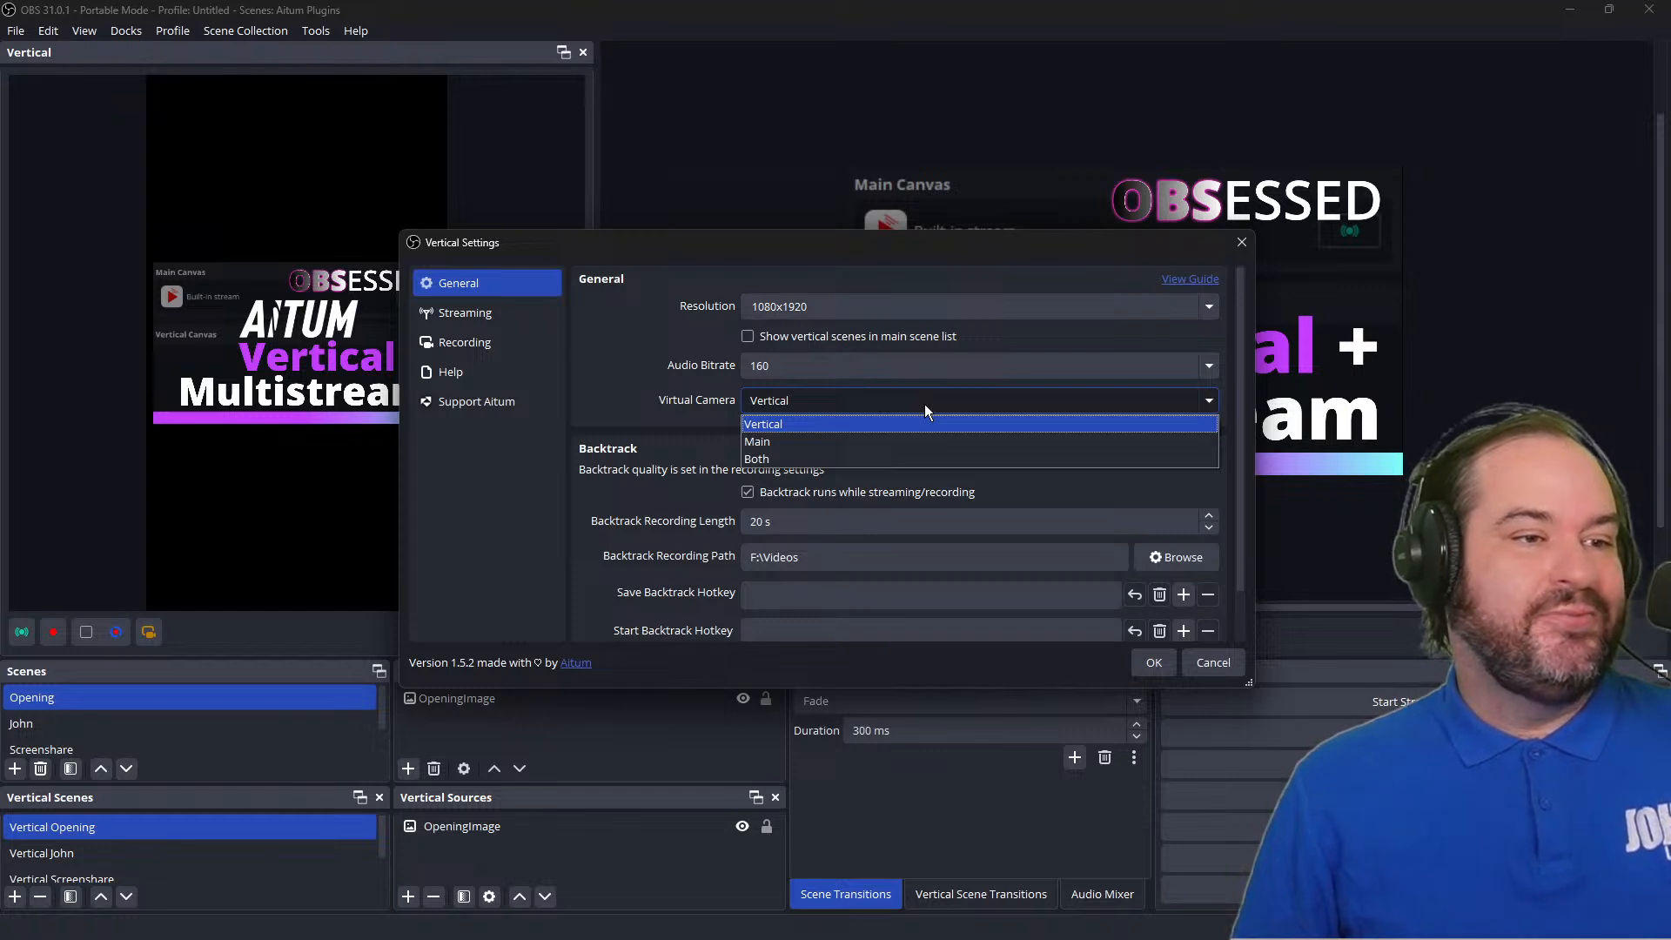
{"action": "left_click", "coordinate": [924, 404]}
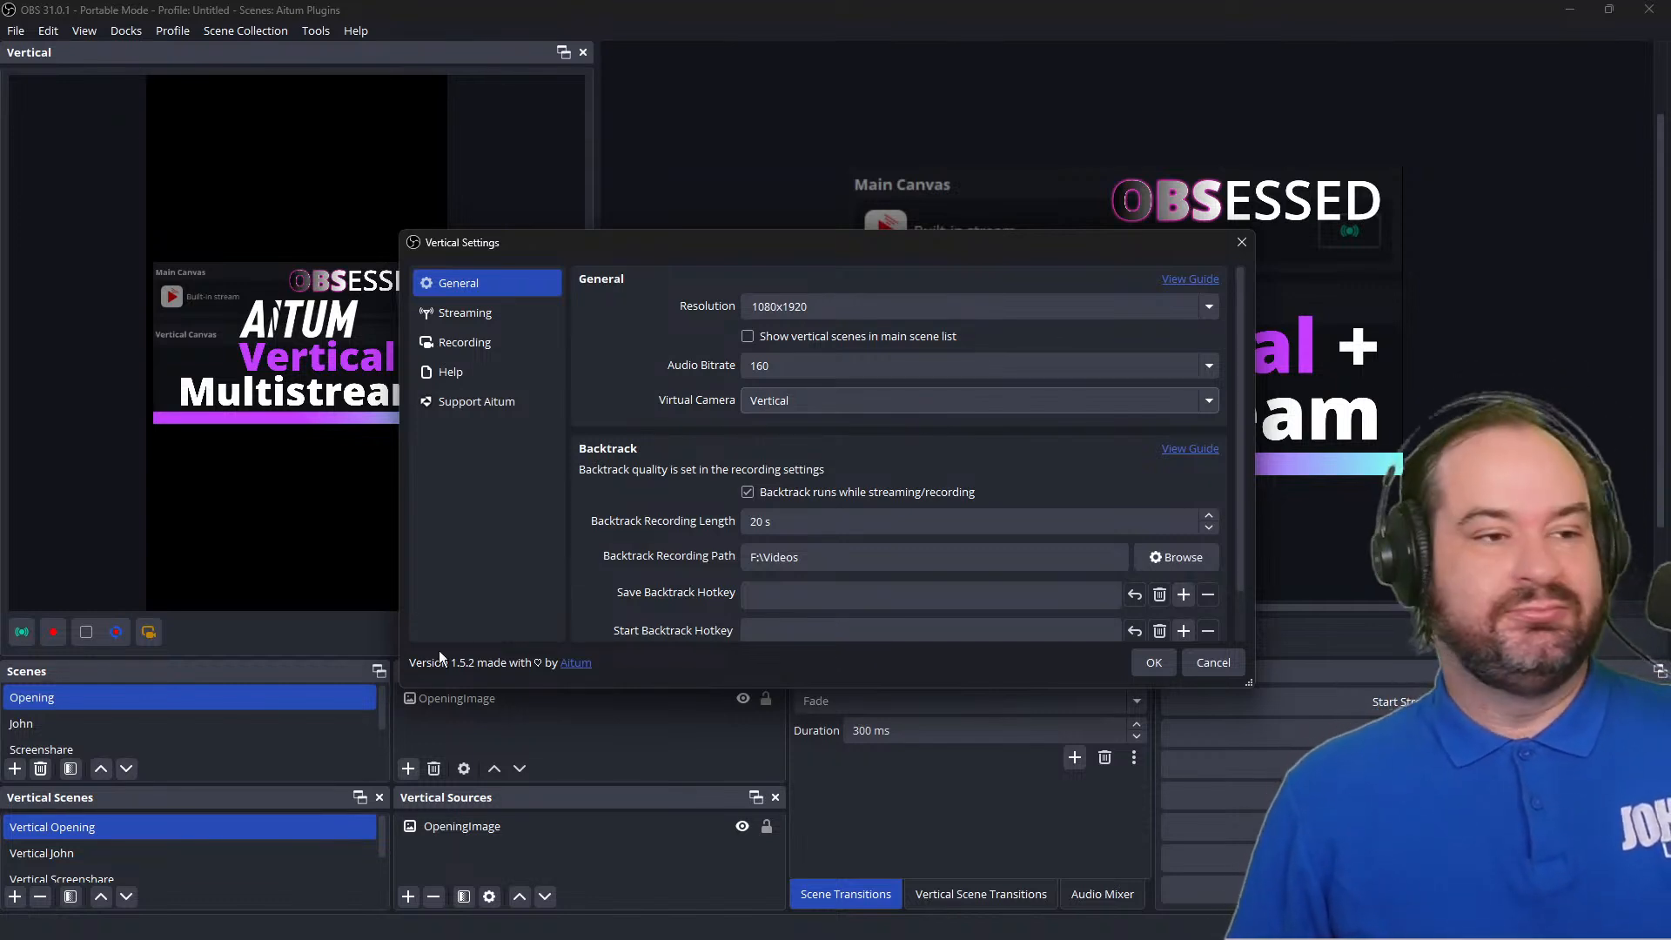
{"action": "scroll", "coordinate": [639, 543], "scroll_direction": "down", "scroll_amount": 1}
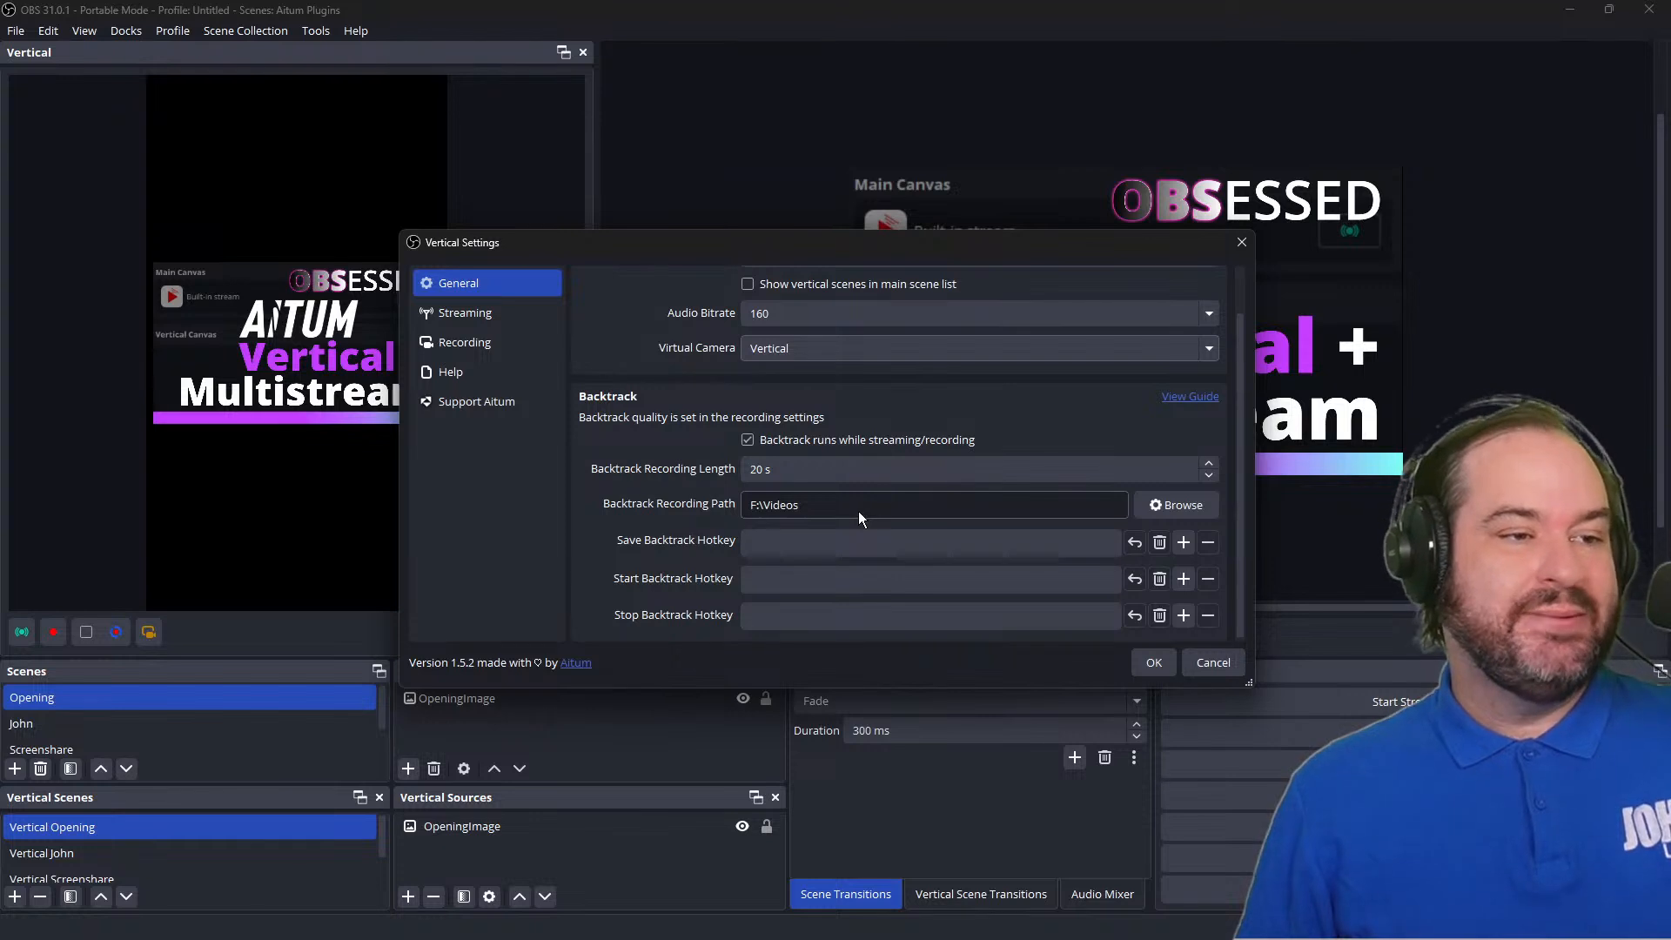
{"action": "scroll", "coordinate": [858, 512], "scroll_direction": "down", "scroll_amount": 1}
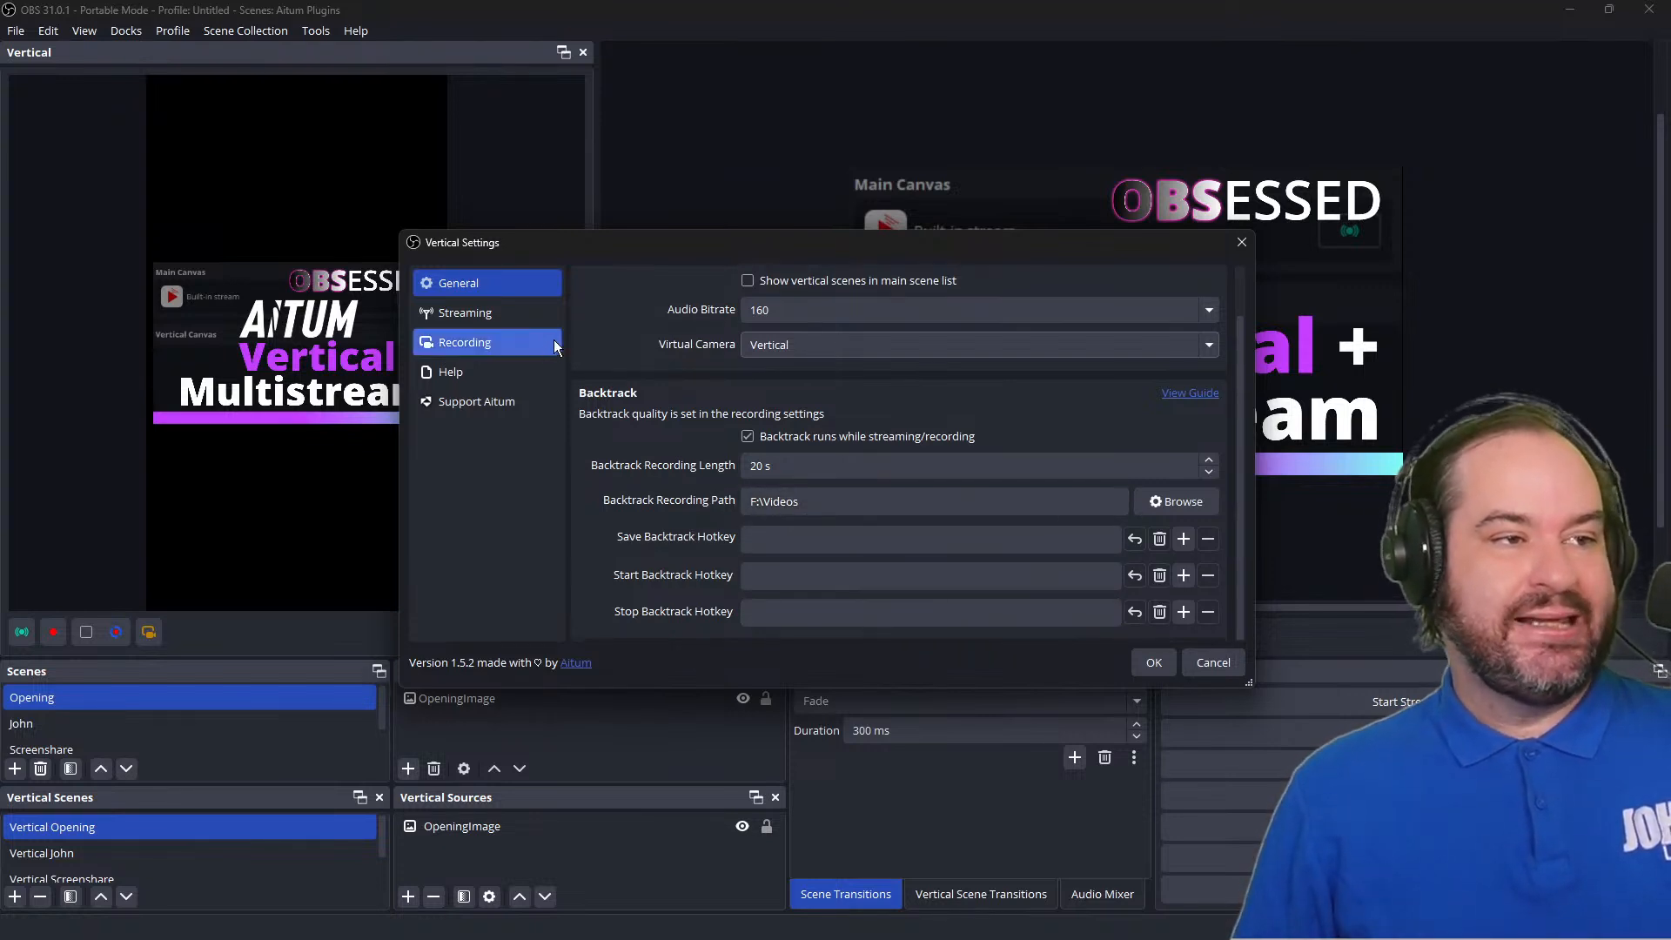
Review the Vertical canvas's streaming settings, including video bitrate, hotkeys, encoder options and stream delay.
{"action": "left_click", "coordinate": [522, 313]}
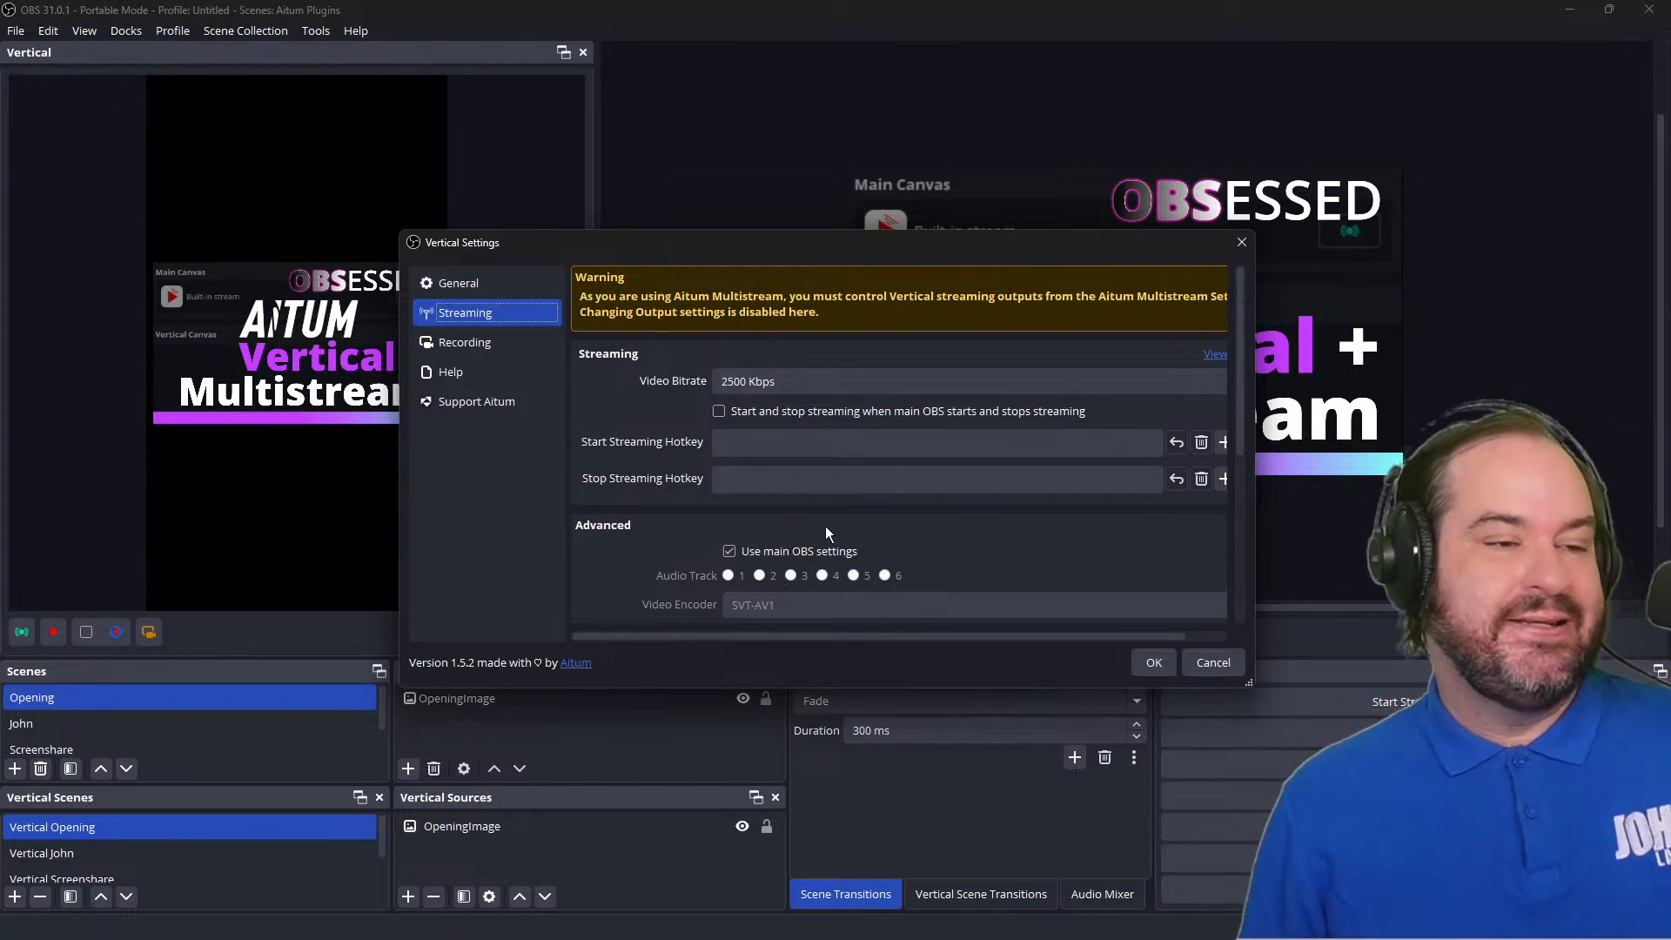
{"action": "scroll", "coordinate": [825, 529], "scroll_direction": "down", "scroll_amount": 5}
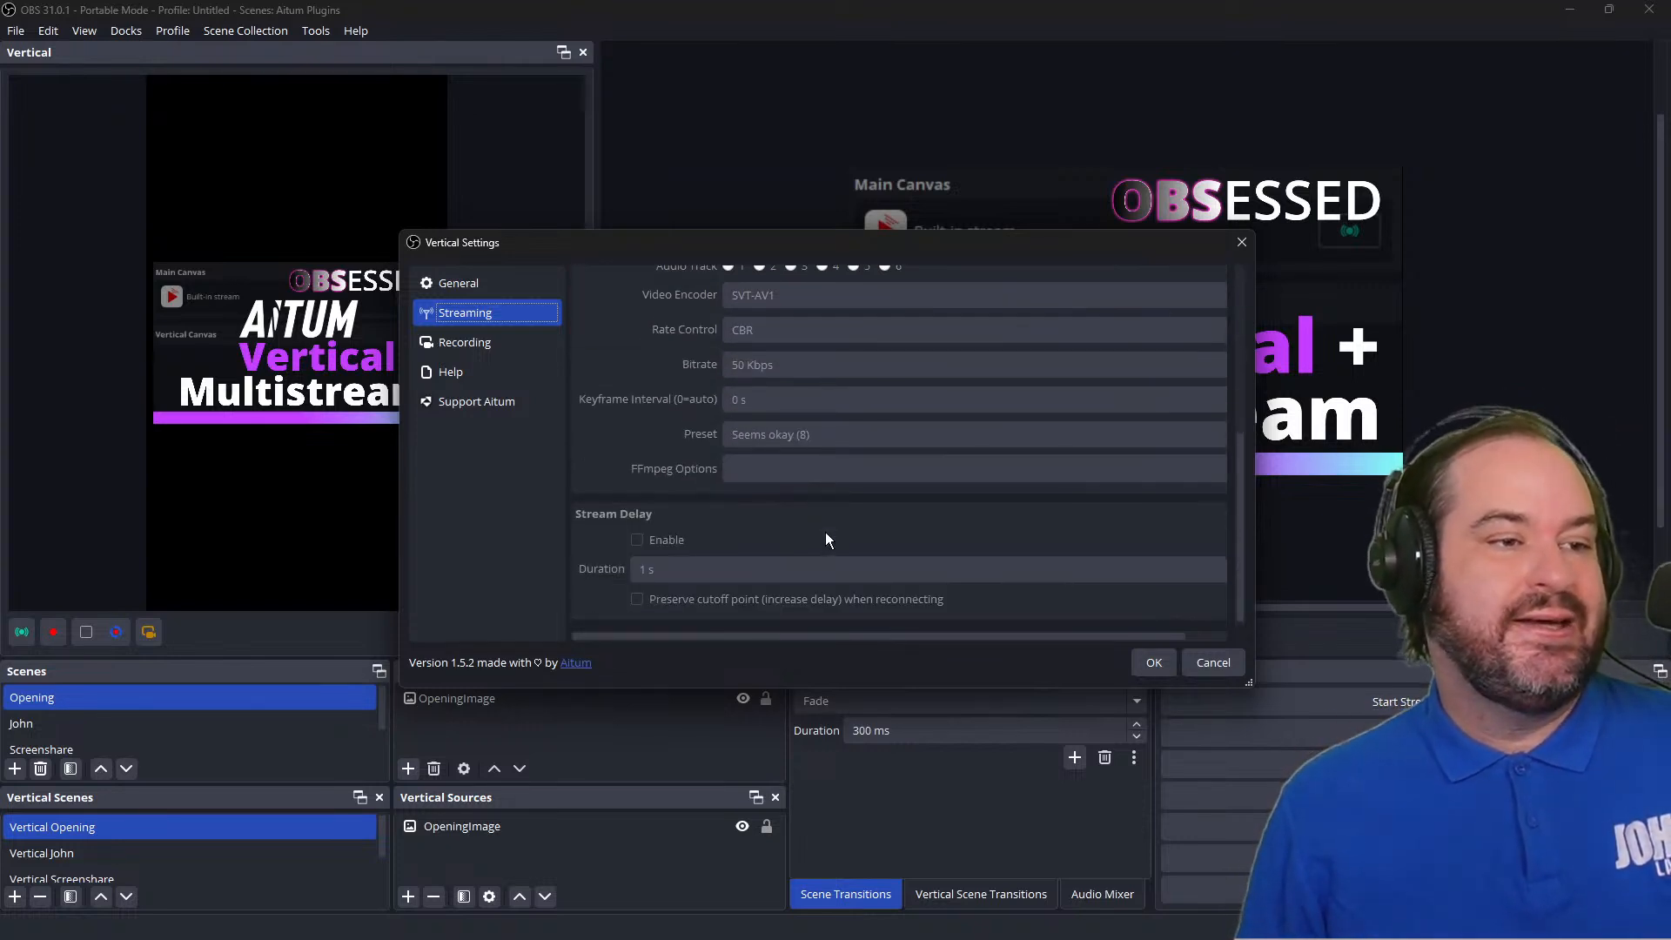
{"action": "scroll", "coordinate": [827, 544], "scroll_direction": "up", "scroll_amount": 8}
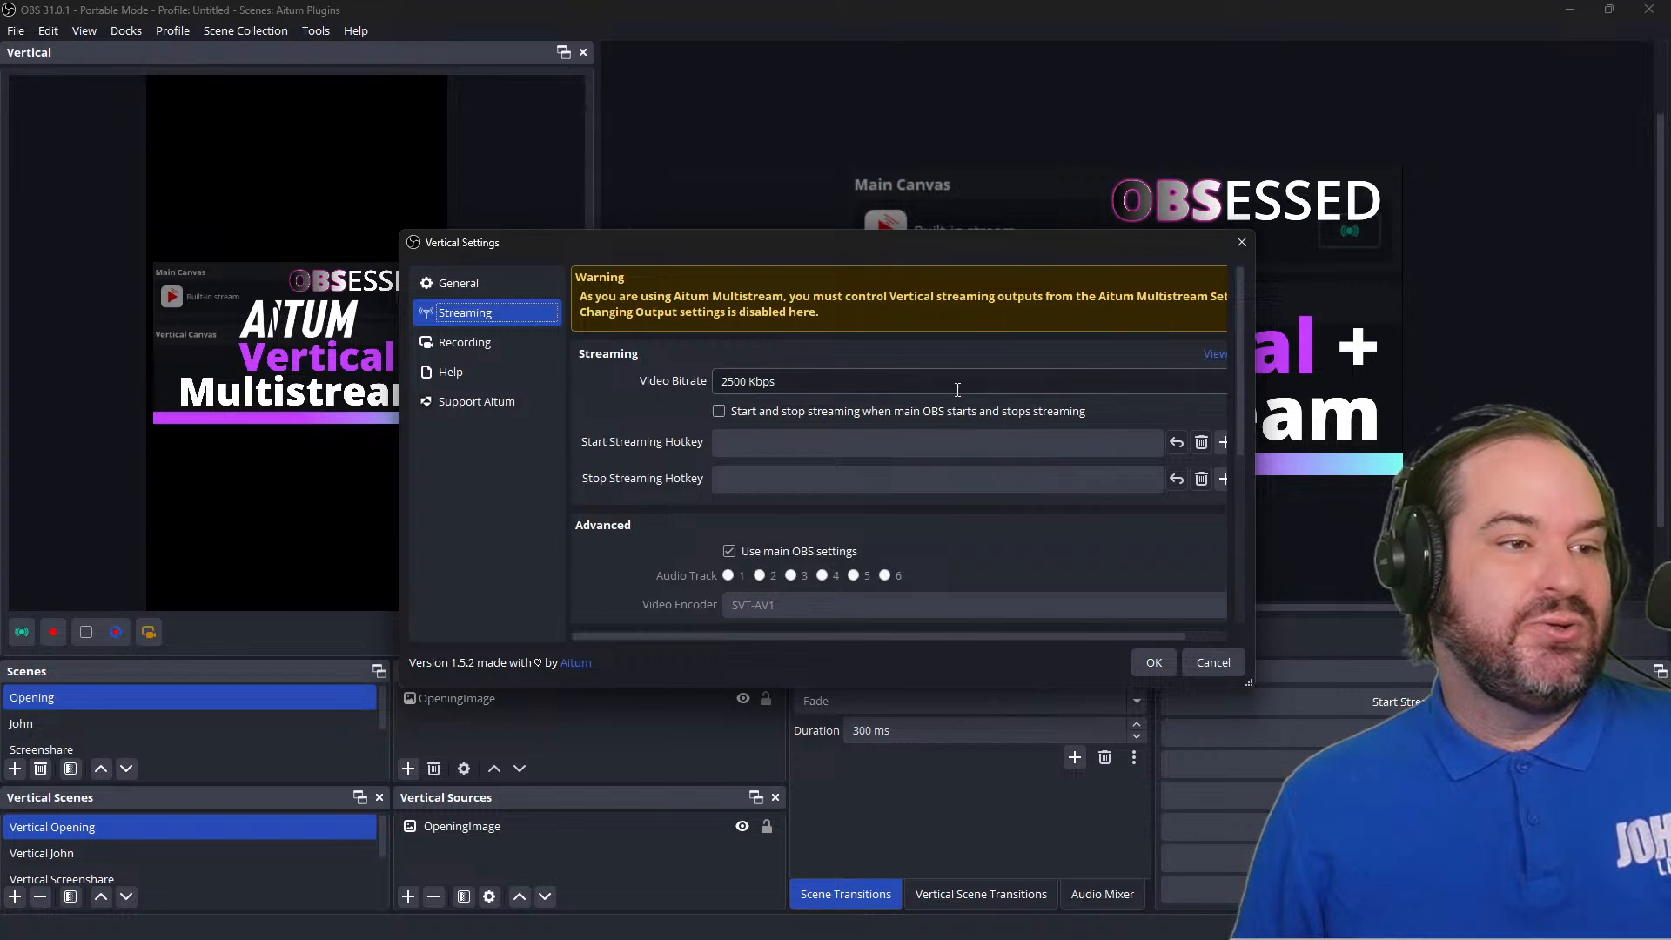
{"action": "scroll", "coordinate": [964, 510], "scroll_direction": "down", "scroll_amount": 1}
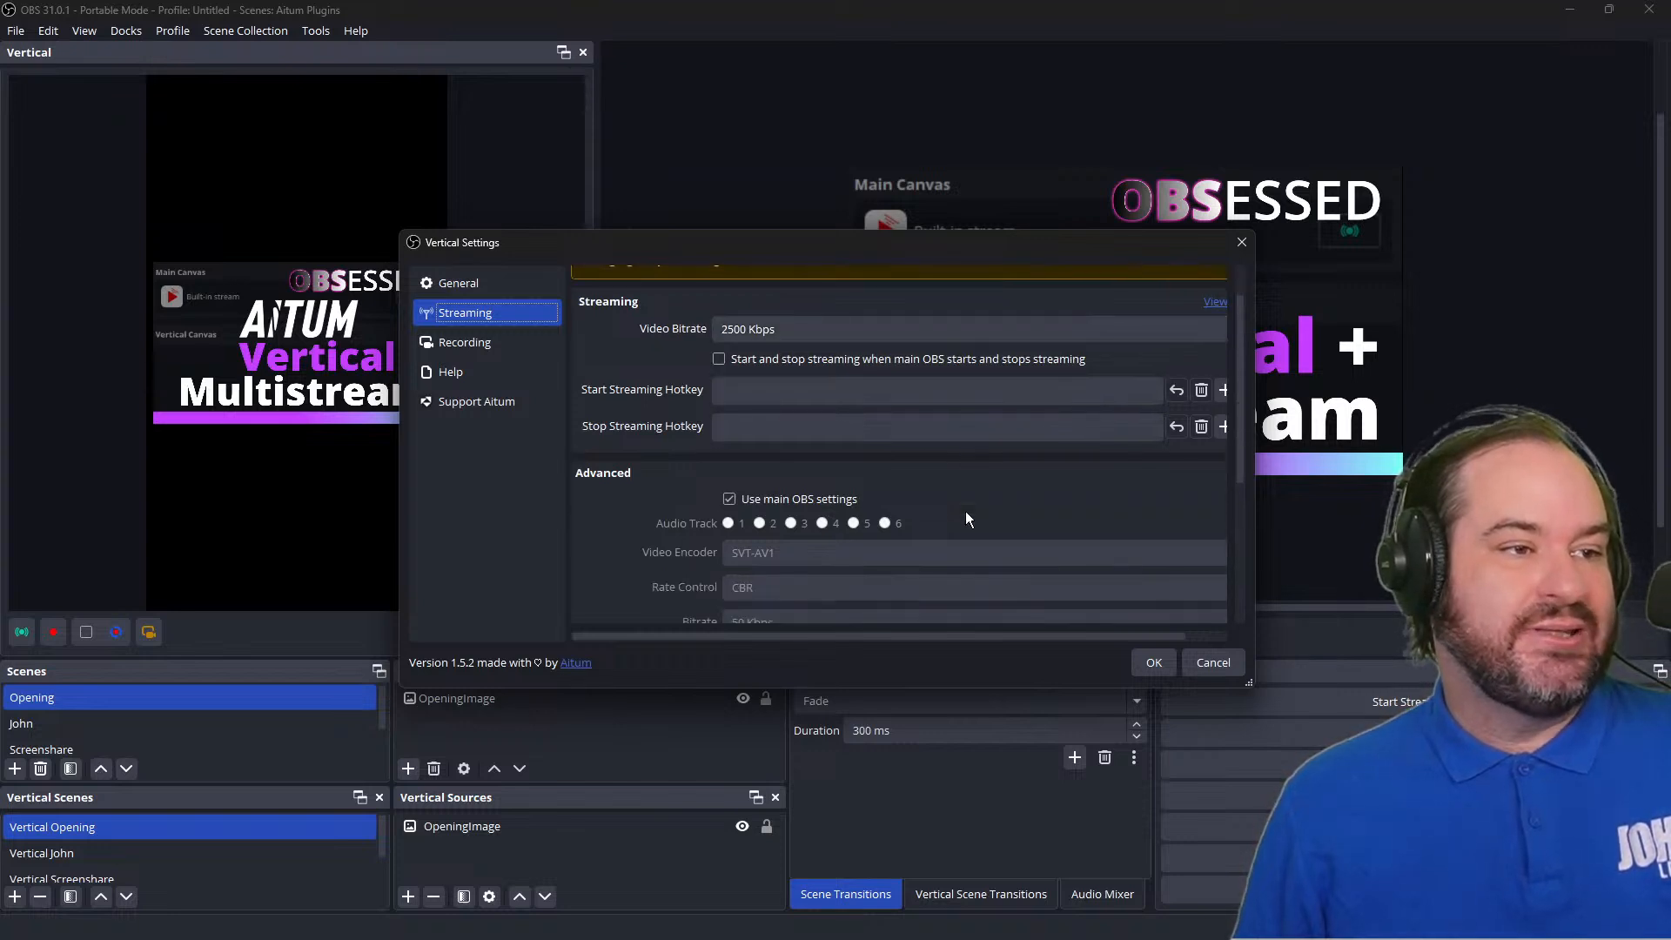
{"action": "scroll", "coordinate": [964, 509], "scroll_direction": "up", "scroll_amount": 1}
Review the Vertical canvas's recording settings, from the hotkeys to the advanced options, and view its help resources.
{"action": "left_click", "coordinate": [454, 348]}
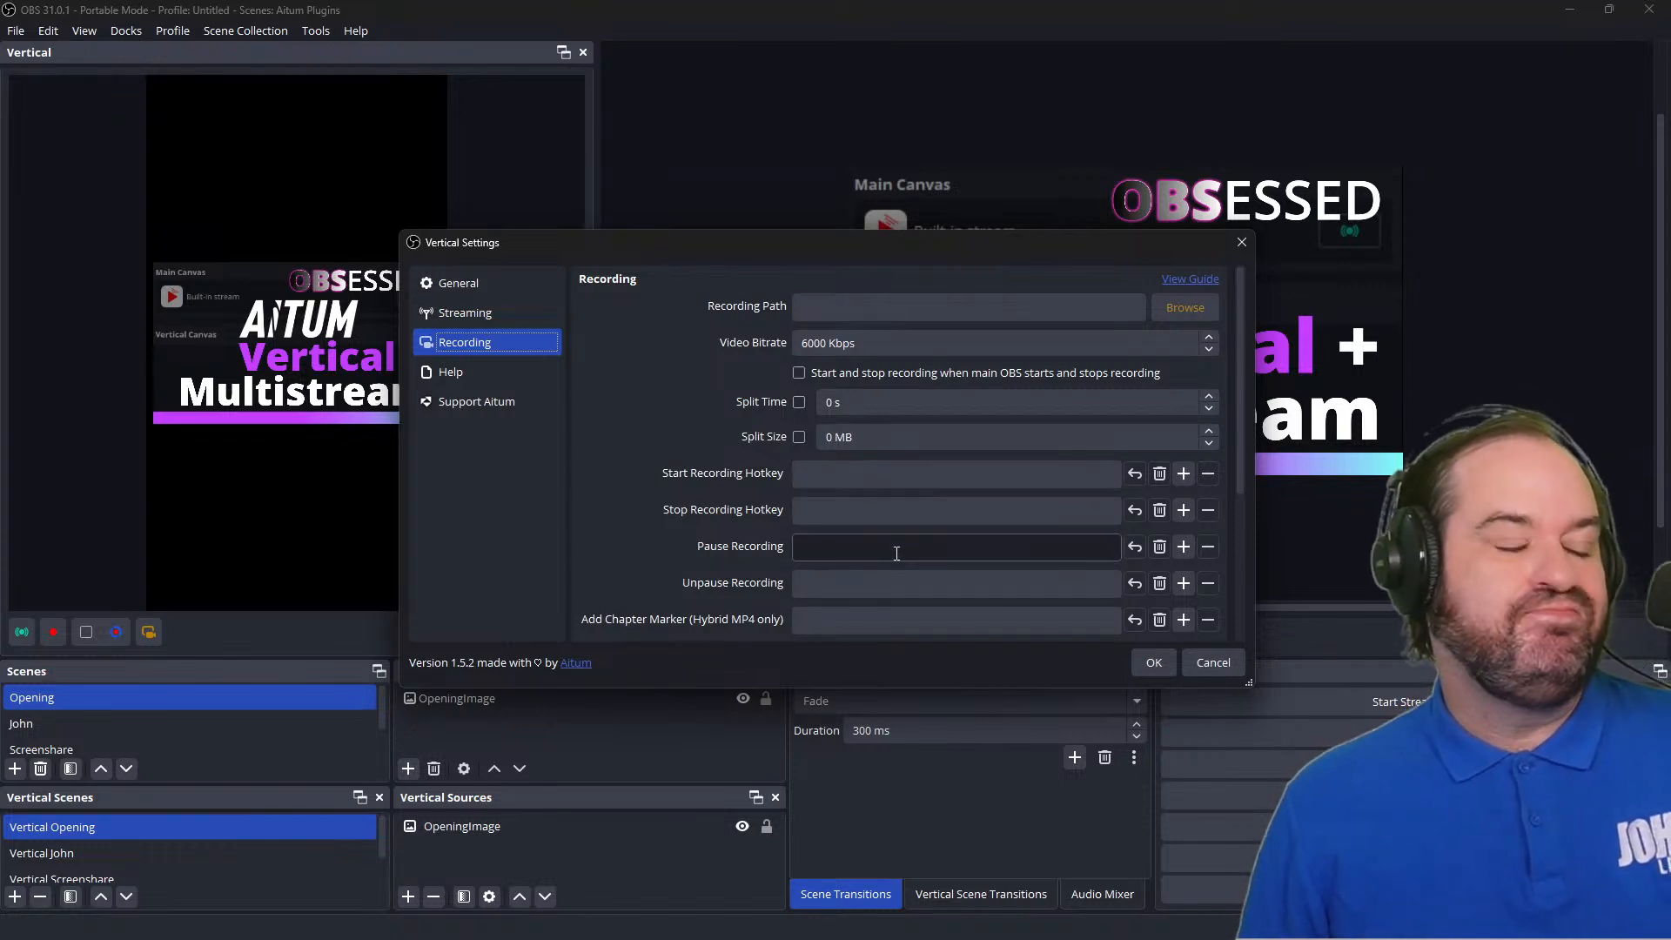
{"action": "scroll", "coordinate": [896, 553], "scroll_direction": "down", "scroll_amount": 1}
{"action": "scroll", "coordinate": [897, 554], "scroll_direction": "down", "scroll_amount": 1}
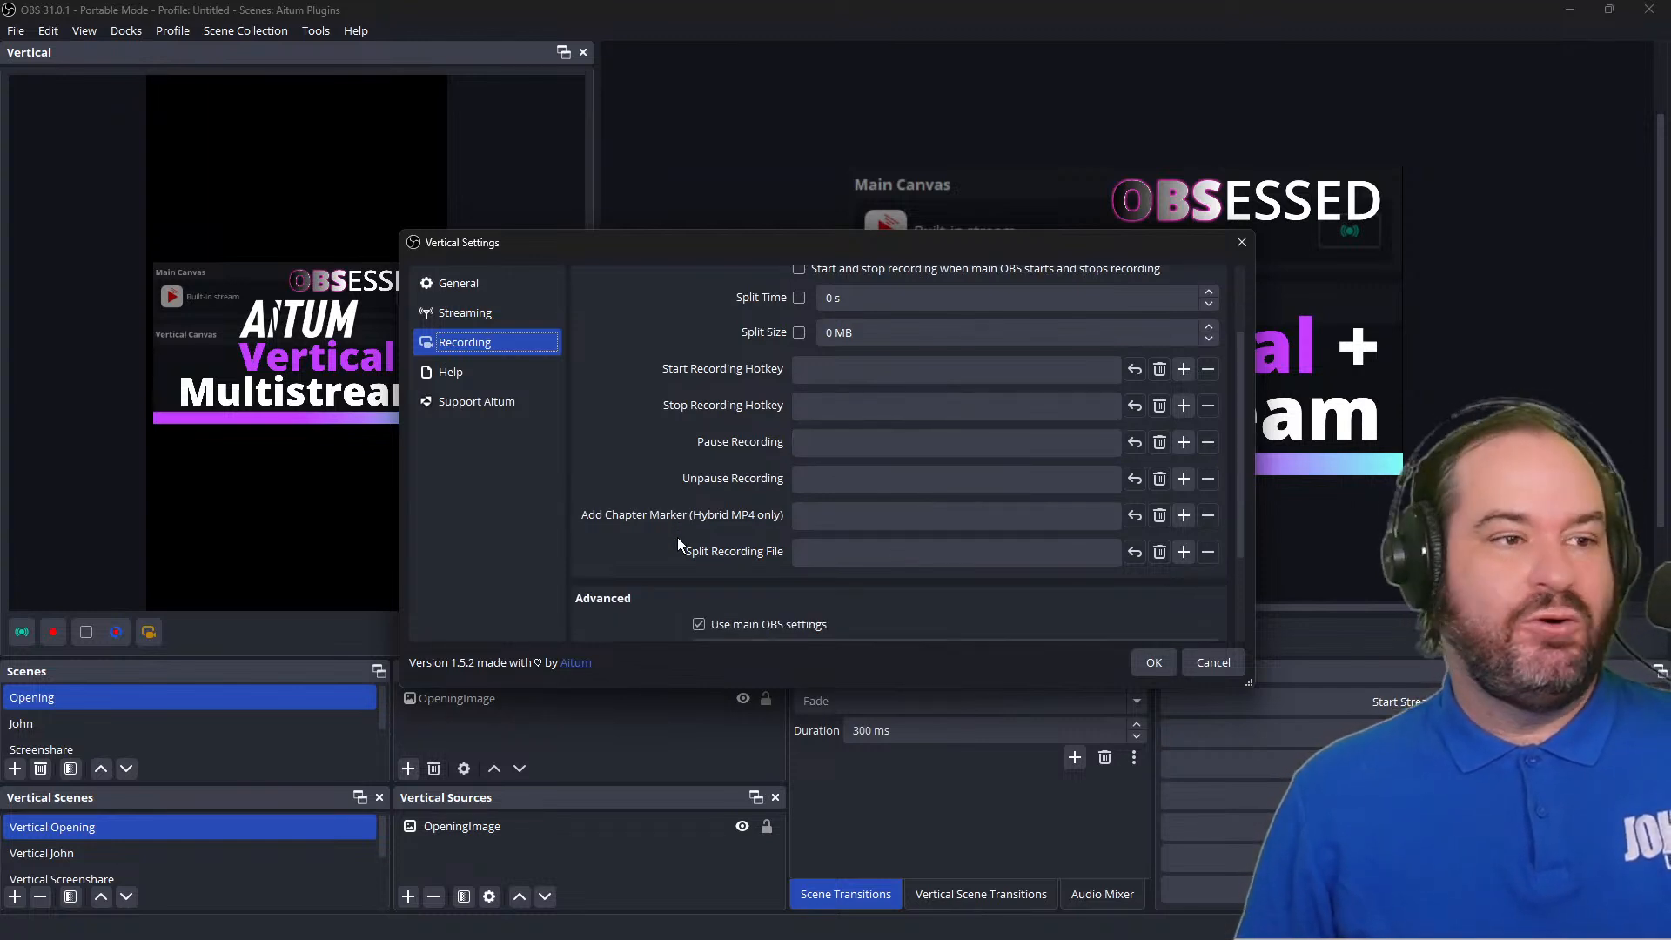
{"action": "scroll", "coordinate": [677, 544], "scroll_direction": "down", "scroll_amount": 1}
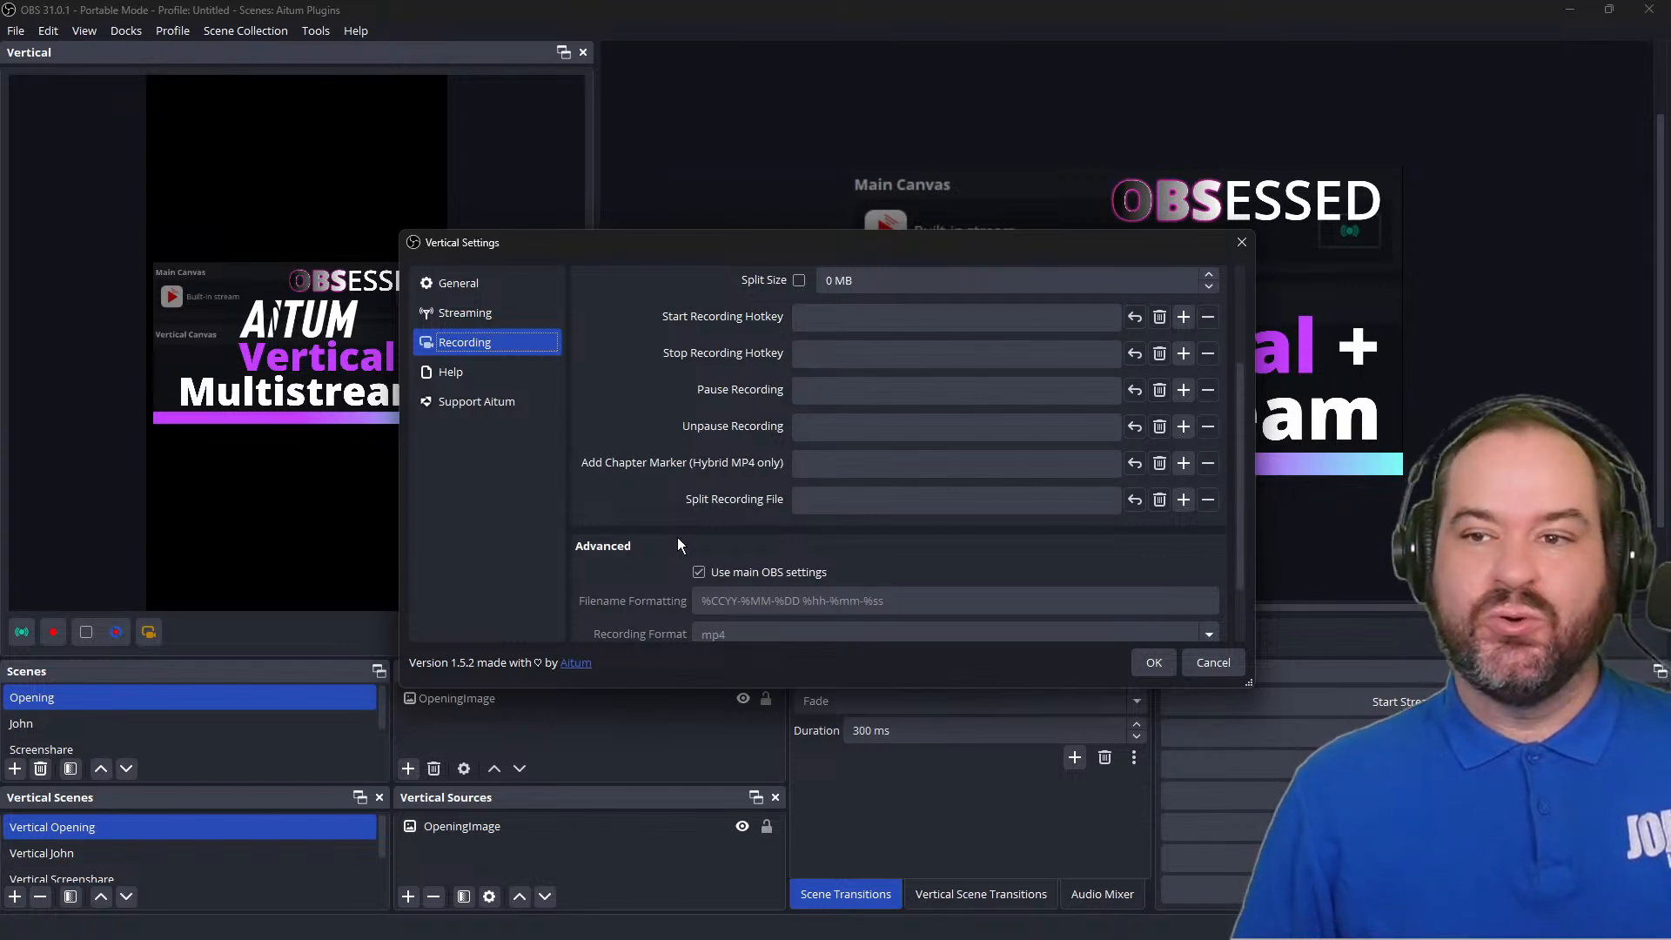
{"action": "scroll", "coordinate": [677, 544], "scroll_direction": "down", "scroll_amount": 2}
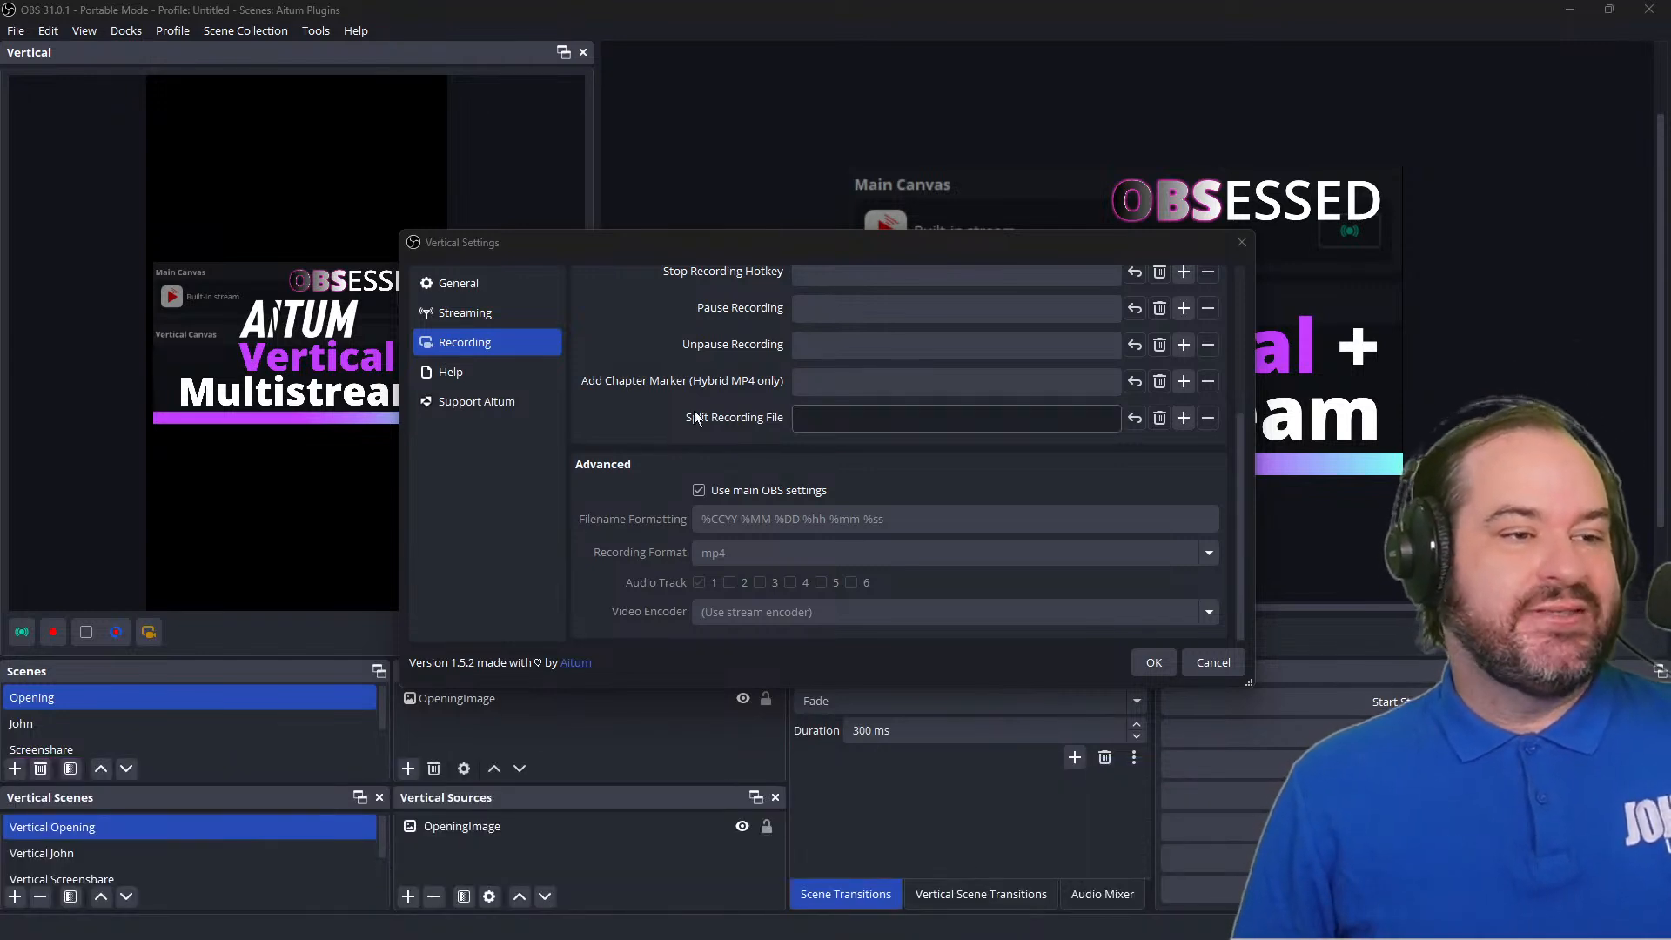
{"action": "left_click", "coordinate": [555, 380]}
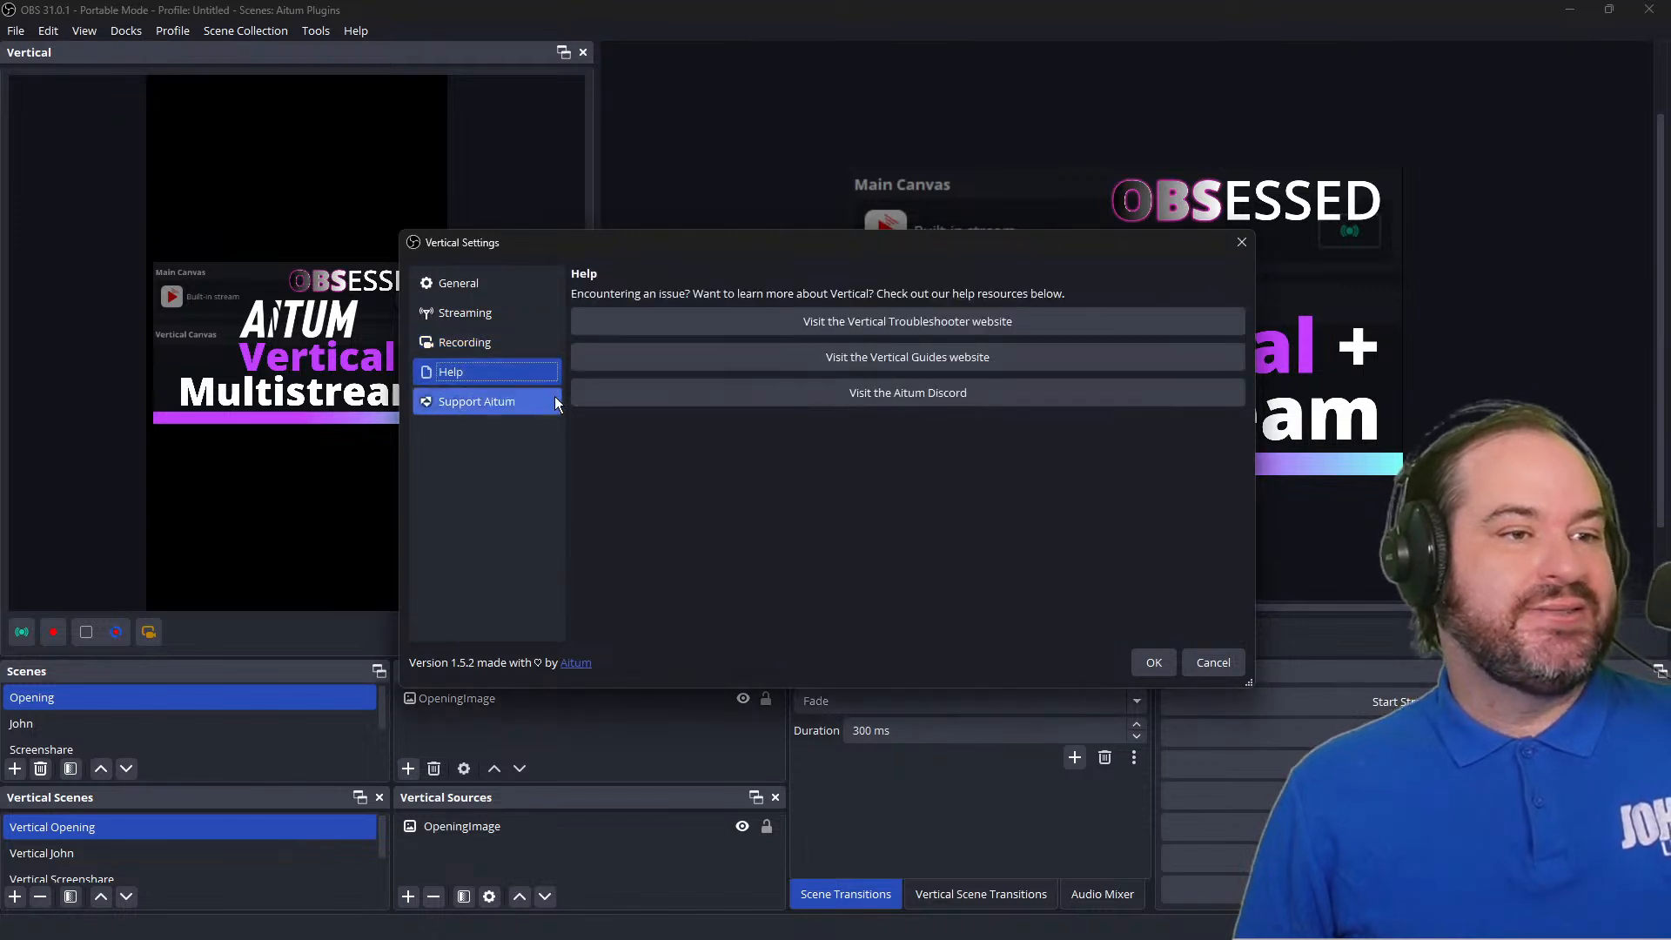
Set Vertical recording to start and stop when main OBS starts and stops recording, and save the Vertical settings.
{"action": "left_click", "coordinate": [536, 347]}
{"action": "scroll", "coordinate": [675, 418], "scroll_direction": "up", "scroll_amount": 5}
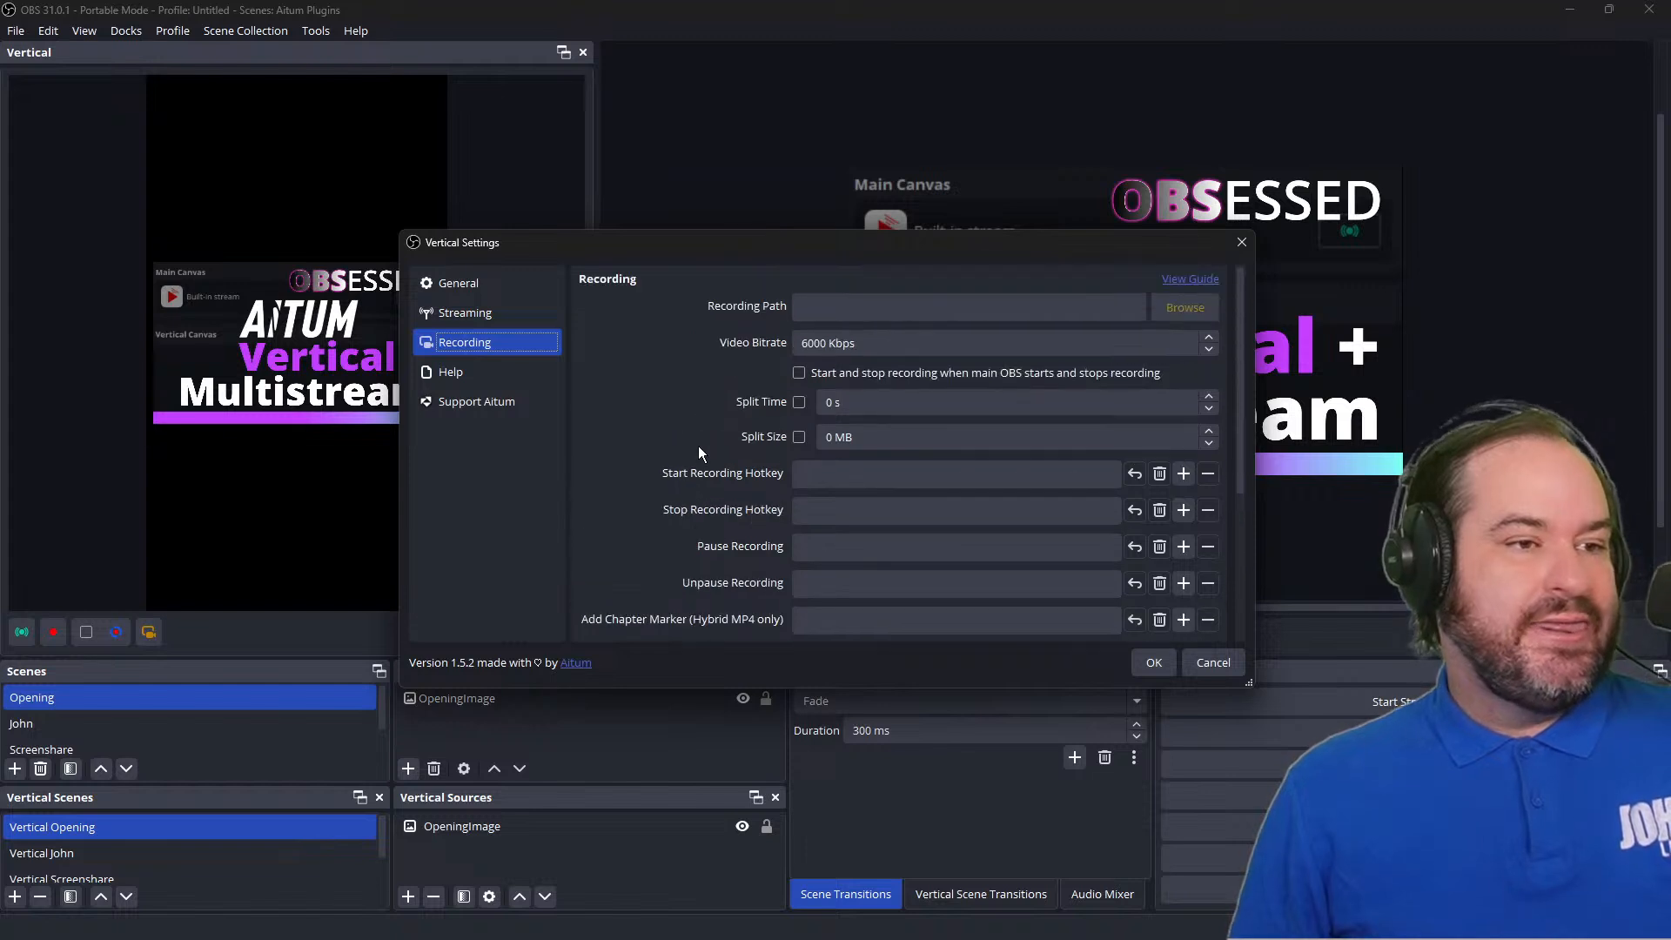
{"action": "left_click", "coordinate": [834, 373]}
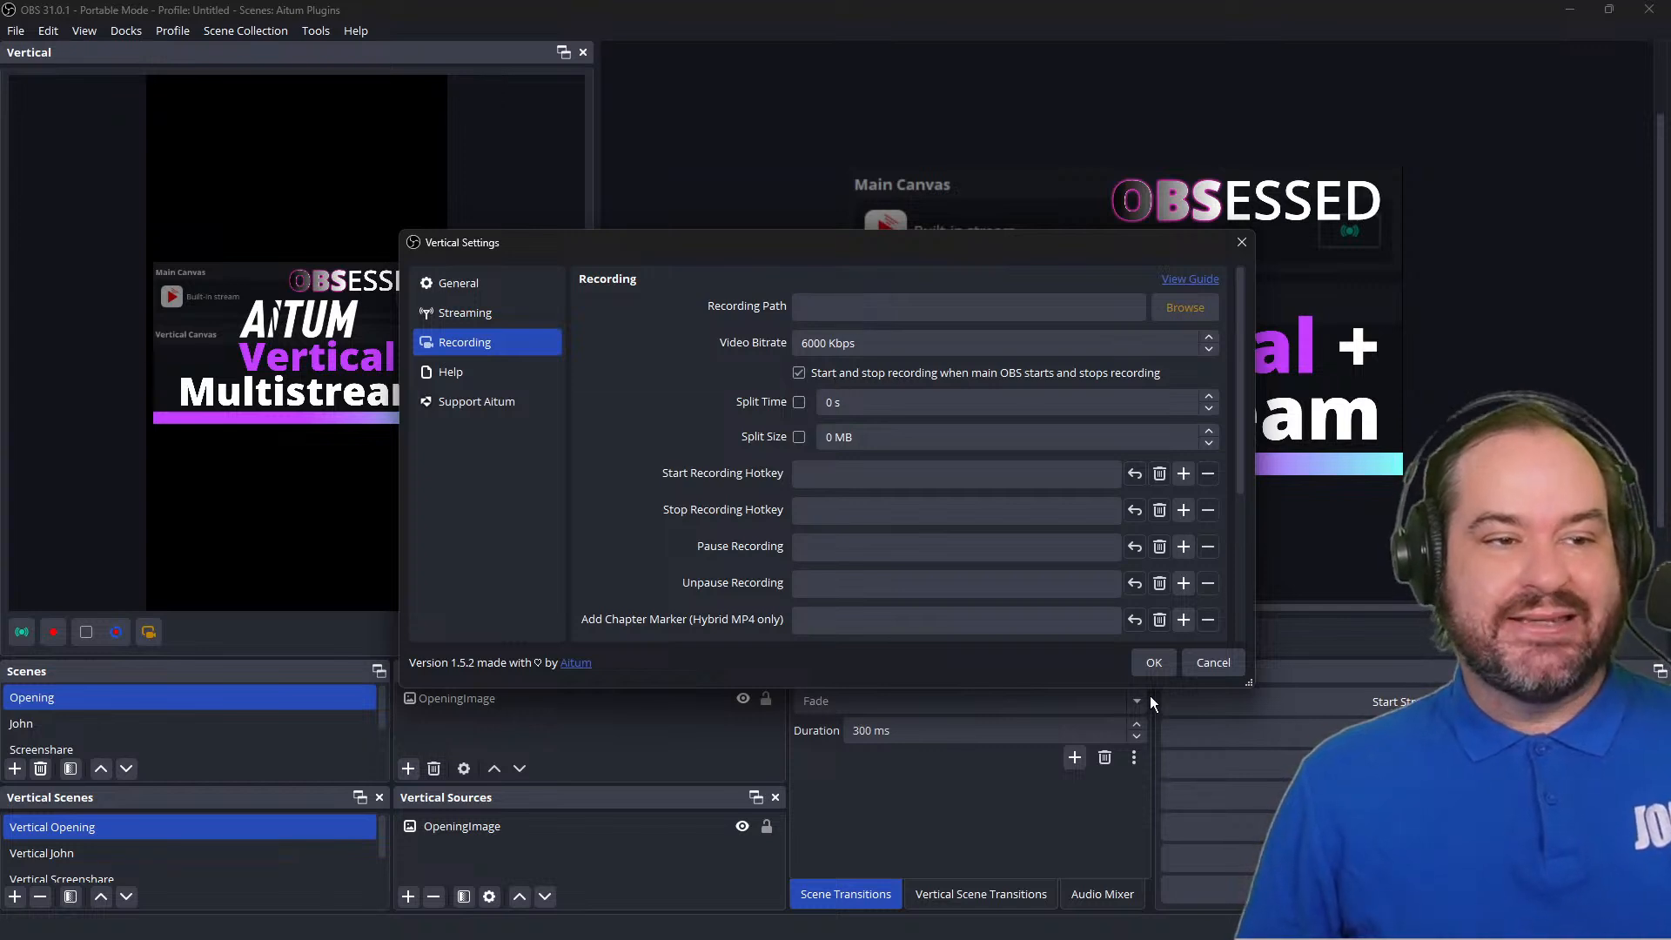
{"action": "left_click", "coordinate": [1152, 663]}
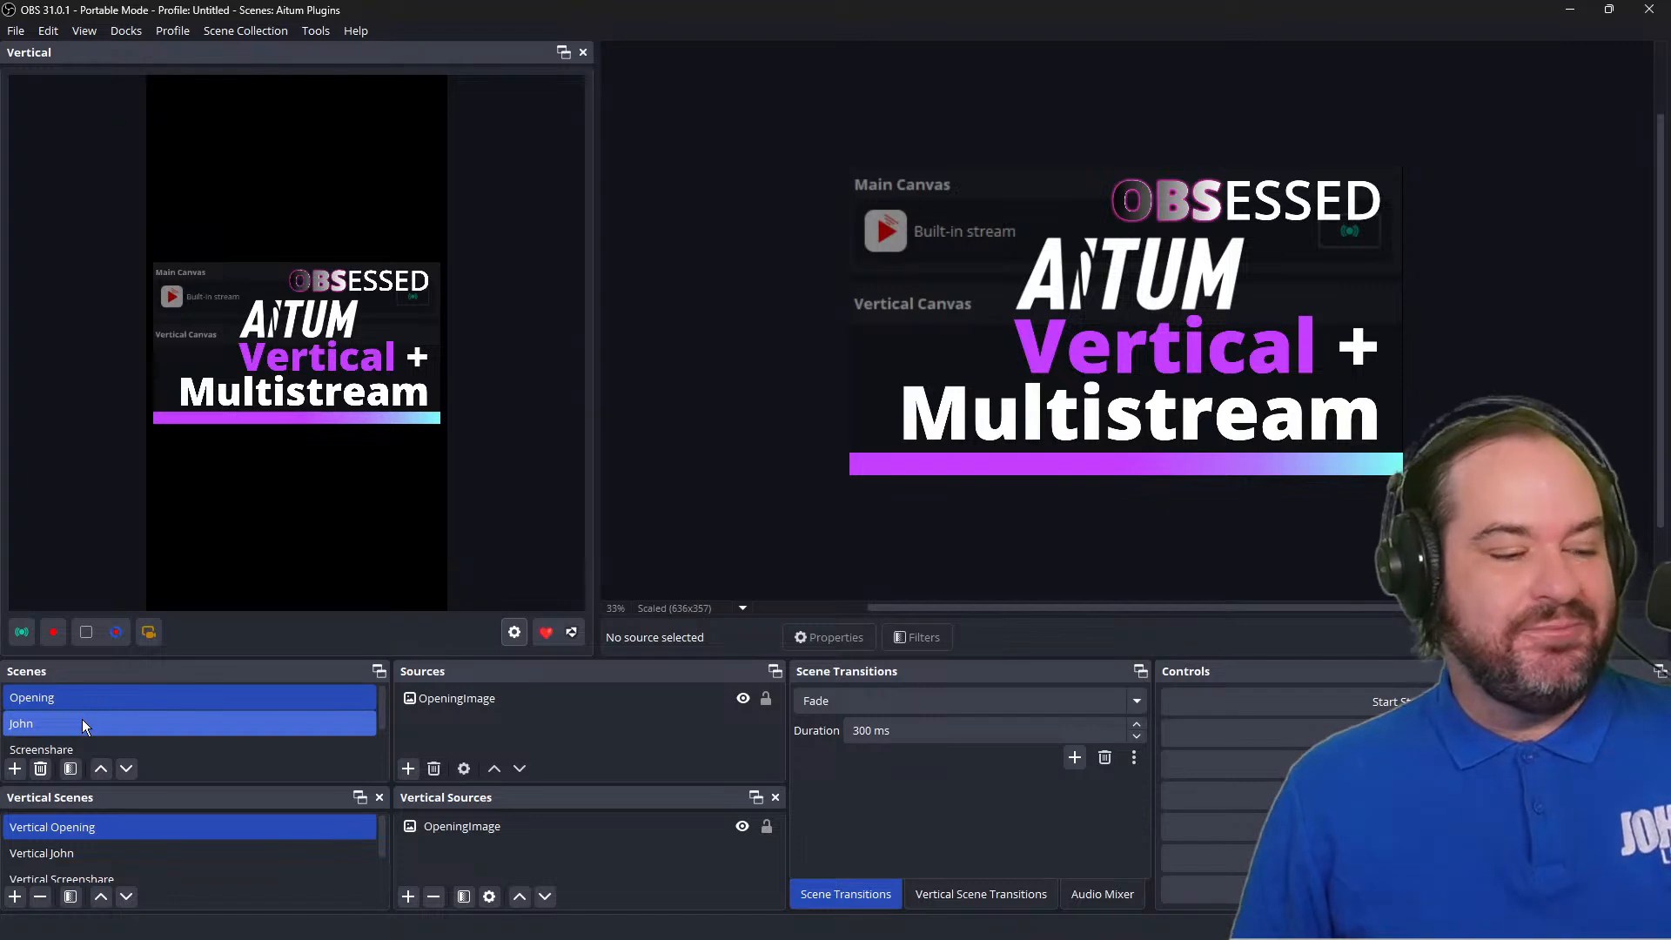
Add an Audio Input Capture source named Rodecaster to the John scene, using Microphone (RODECaster Pro Stereo) as its device.
{"action": "left_click", "coordinate": [82, 719]}
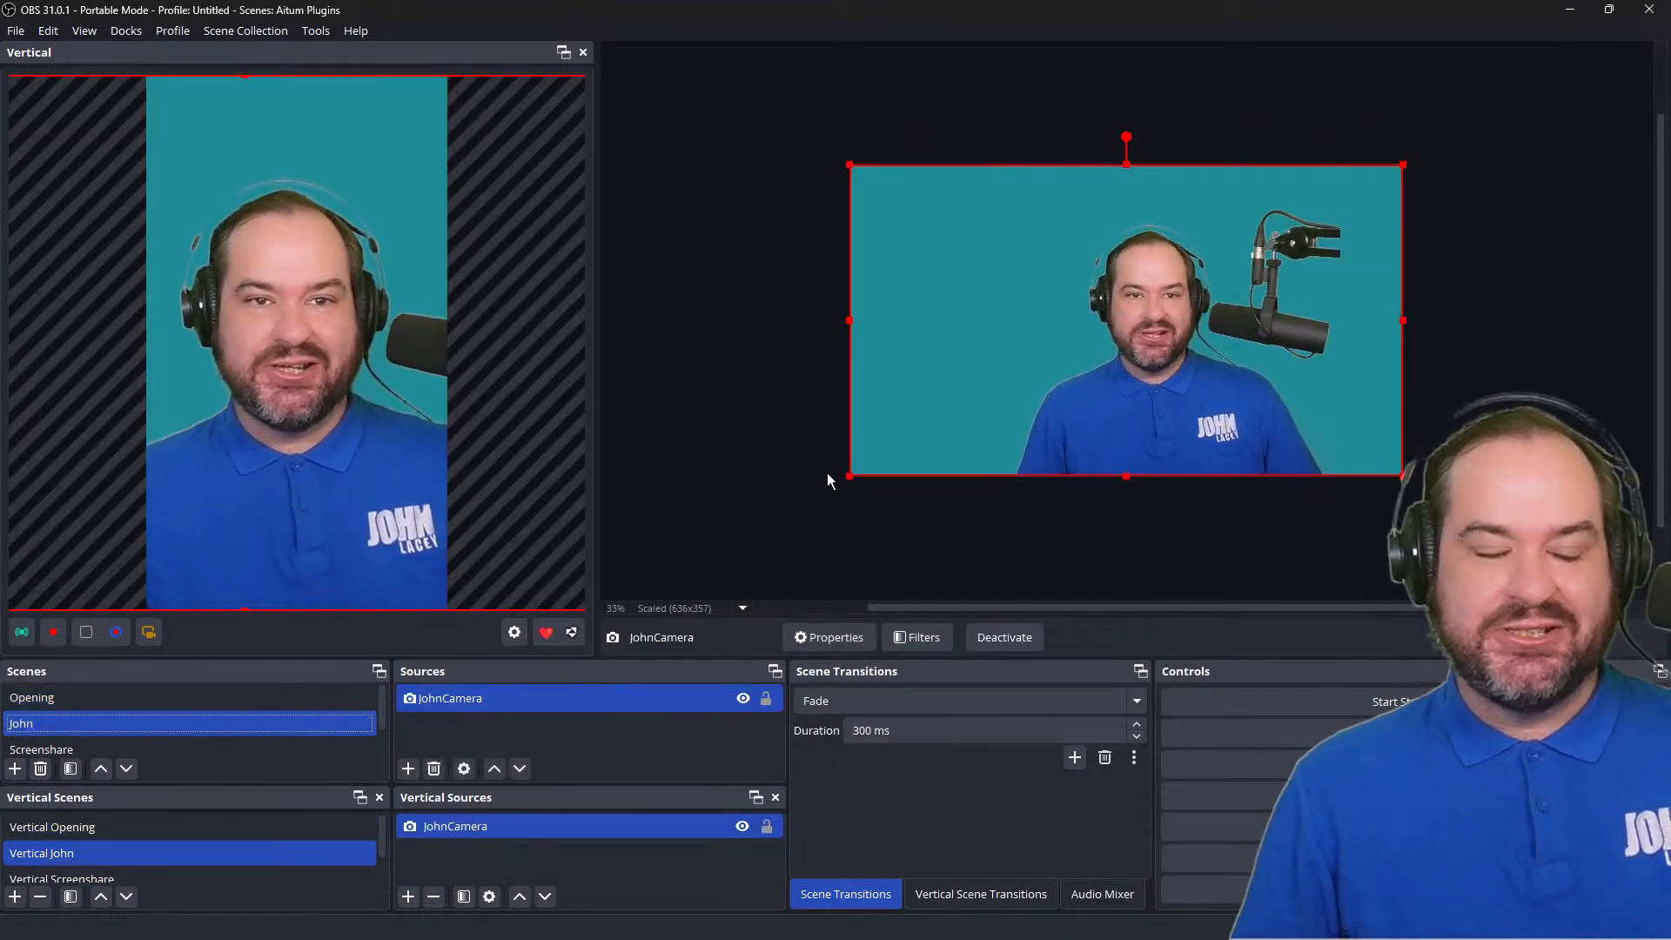
{"action": "left_click", "coordinate": [412, 769]}
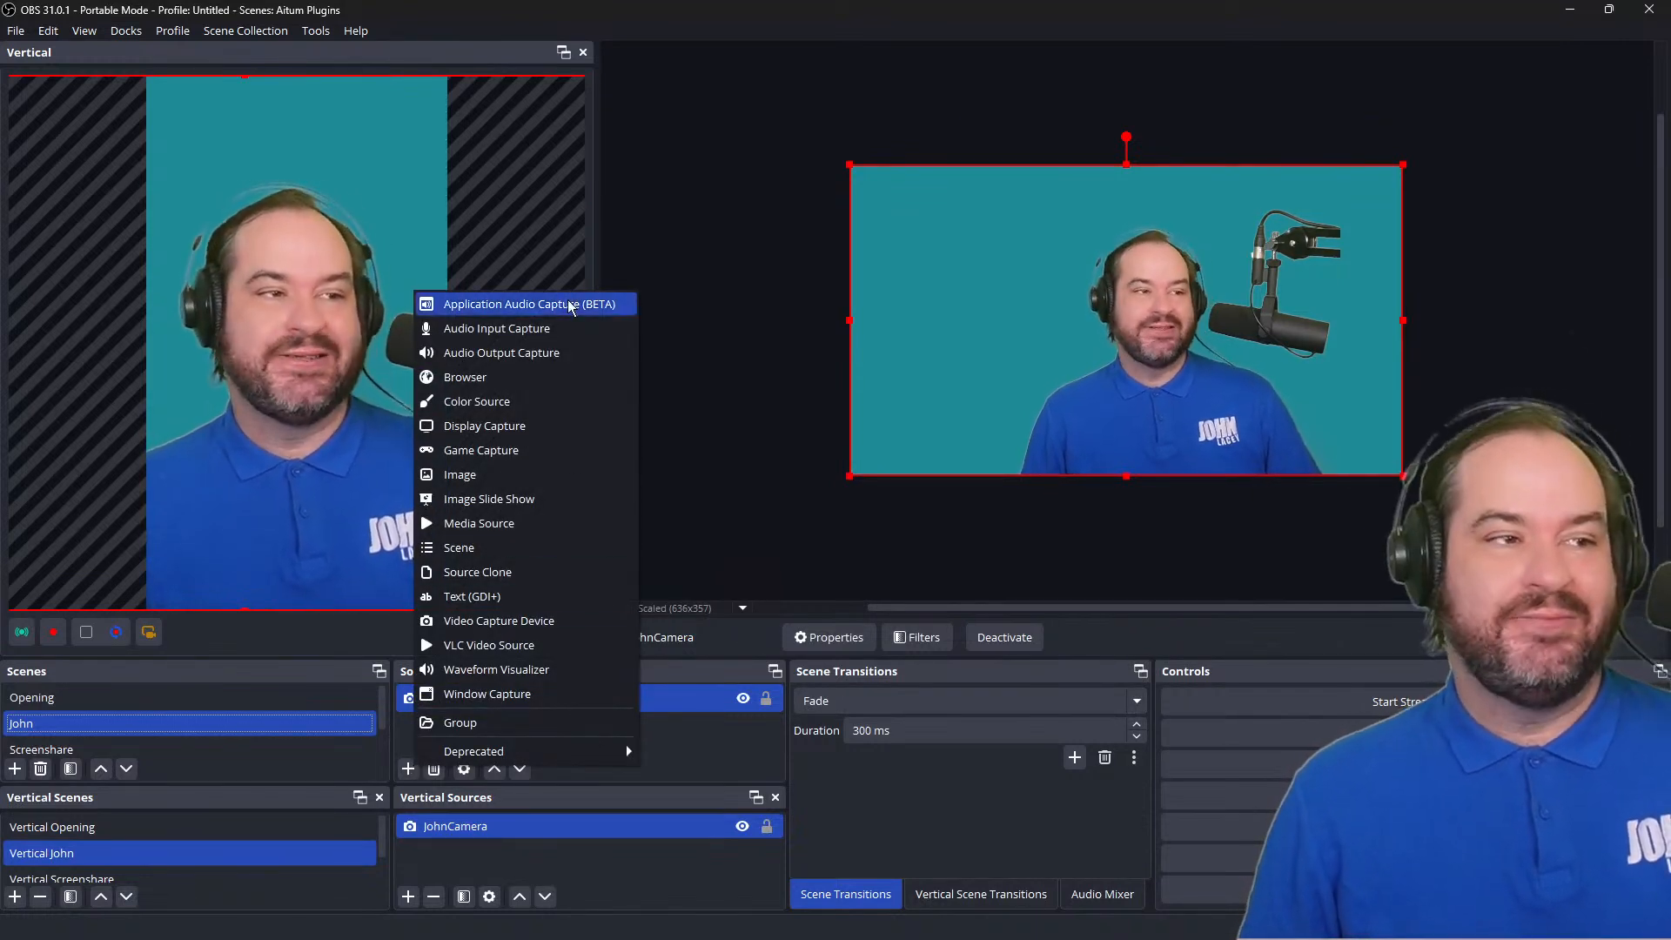
{"action": "left_click", "coordinate": [570, 328]}
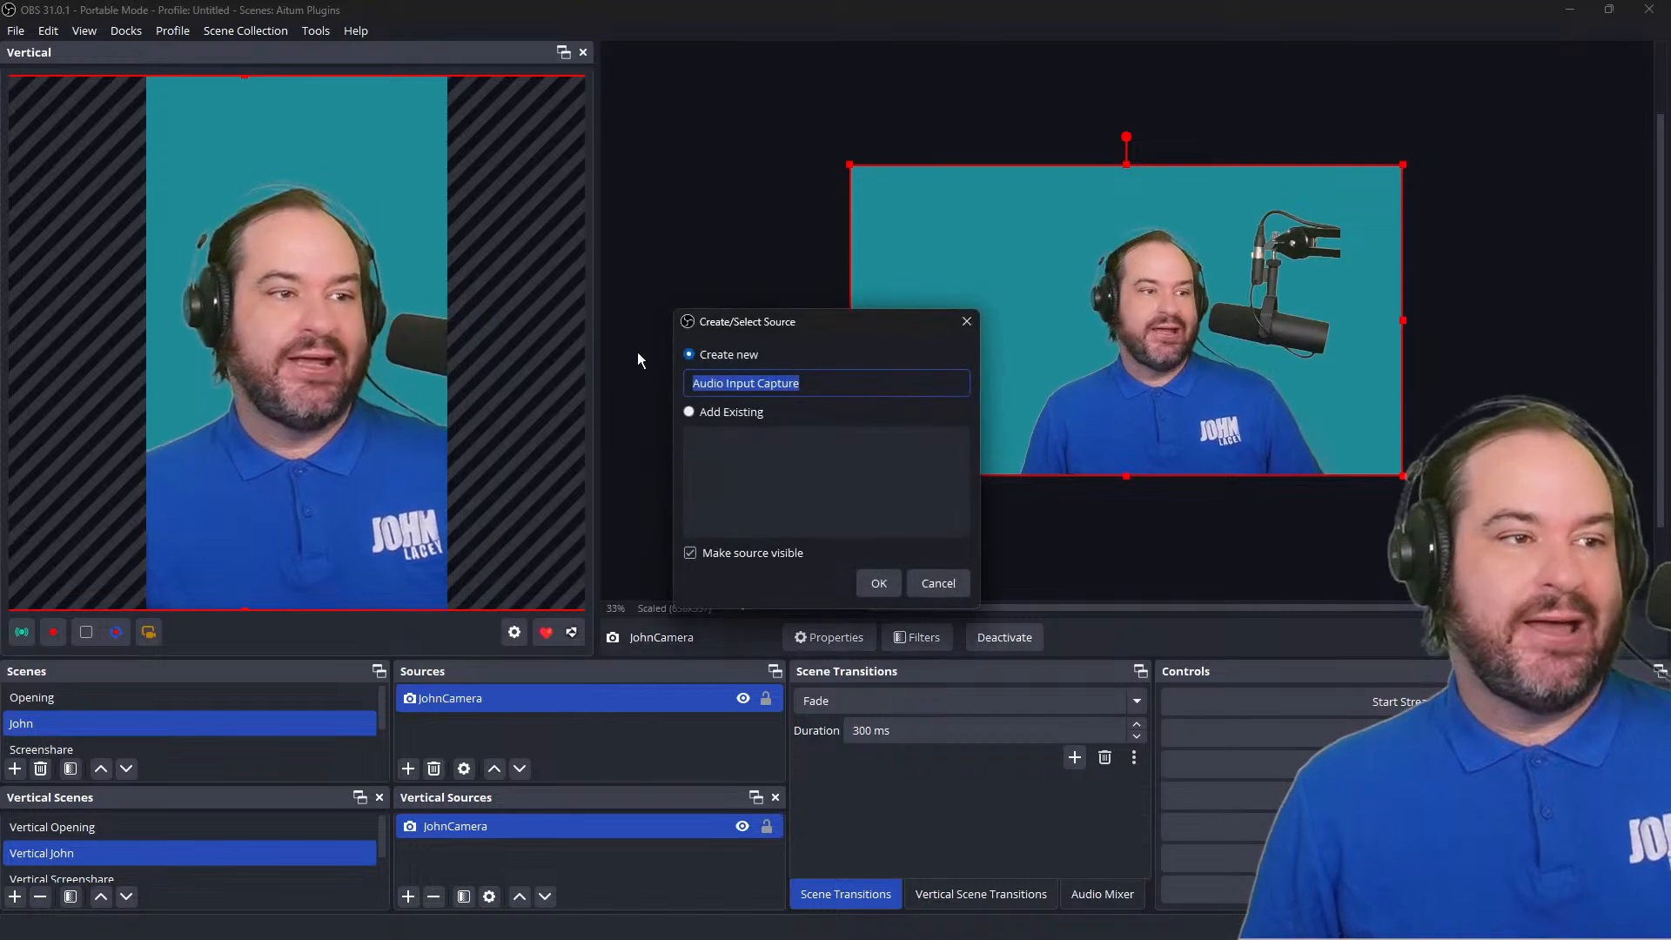
{"action": "type", "text": "Rodeca"}
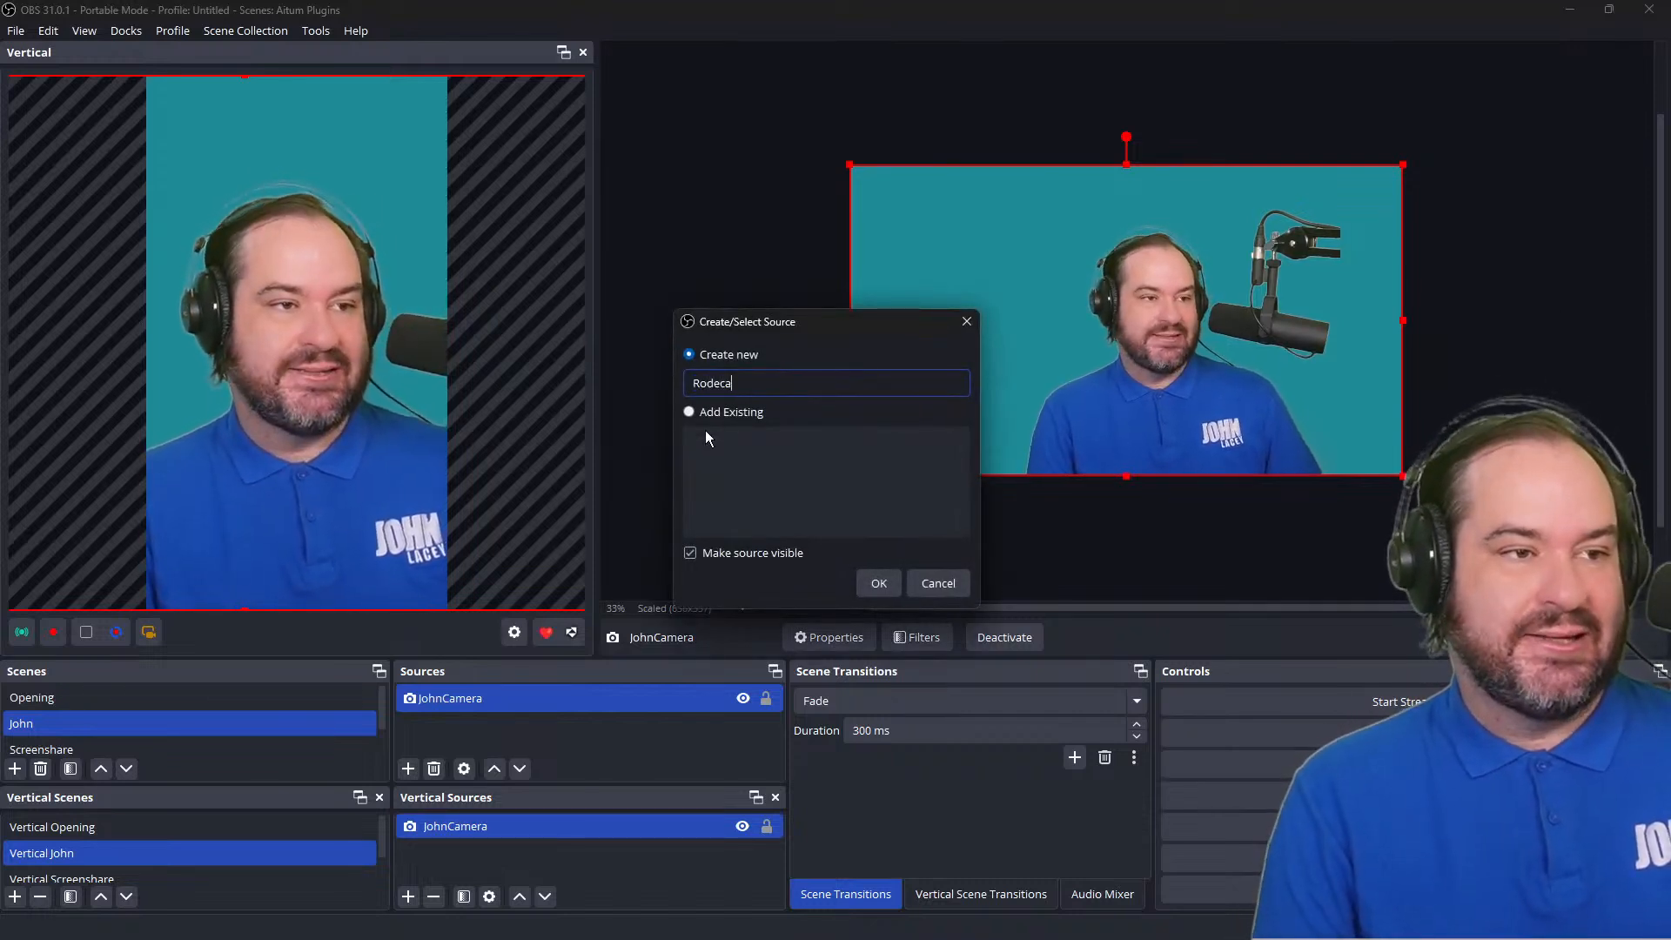
{"action": "type", "text": "ster"}
{"action": "left_click", "coordinate": [879, 582]}
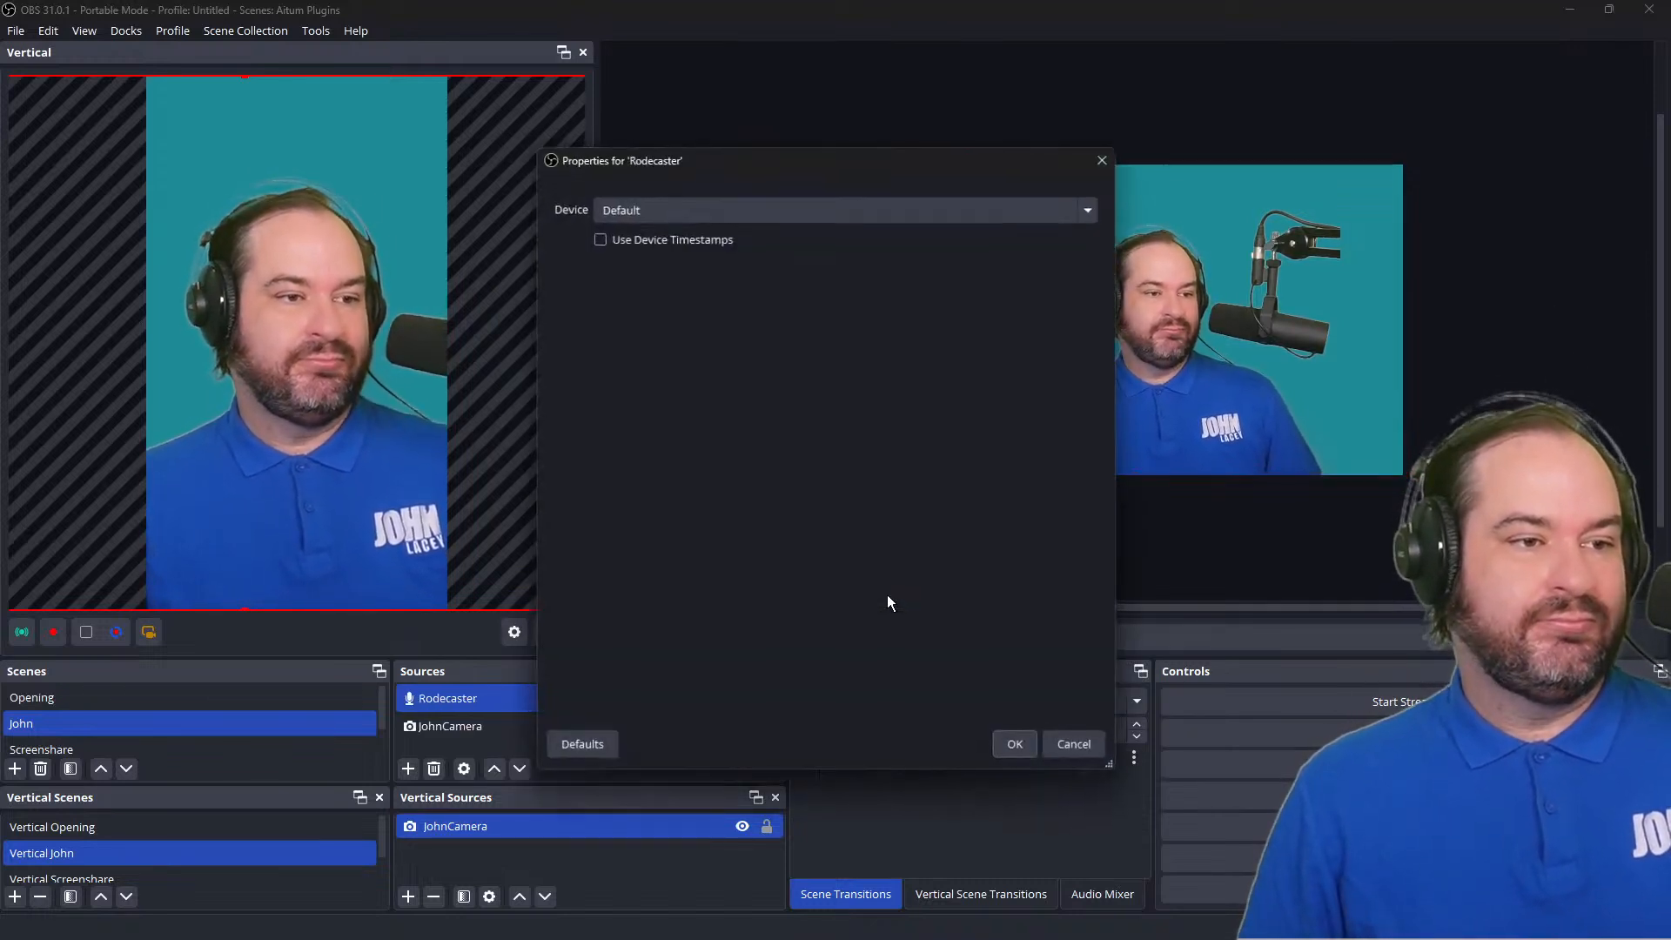
{"action": "left_click", "coordinate": [969, 209]}
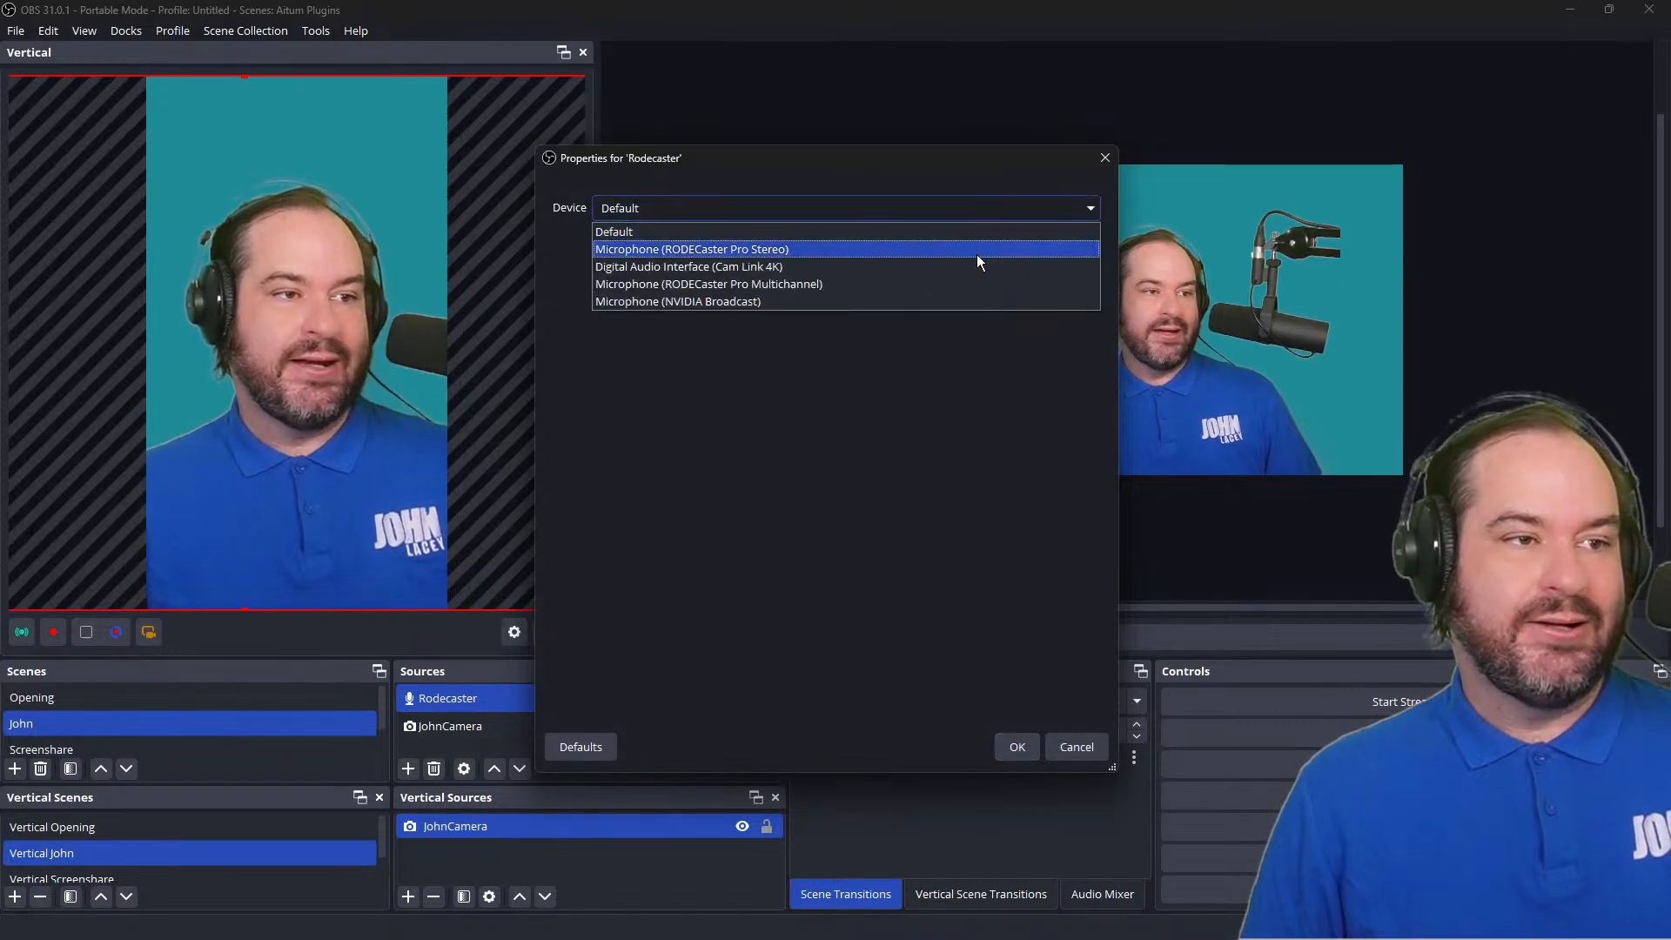
{"action": "left_click", "coordinate": [976, 252]}
{"action": "left_click", "coordinate": [1030, 747]}
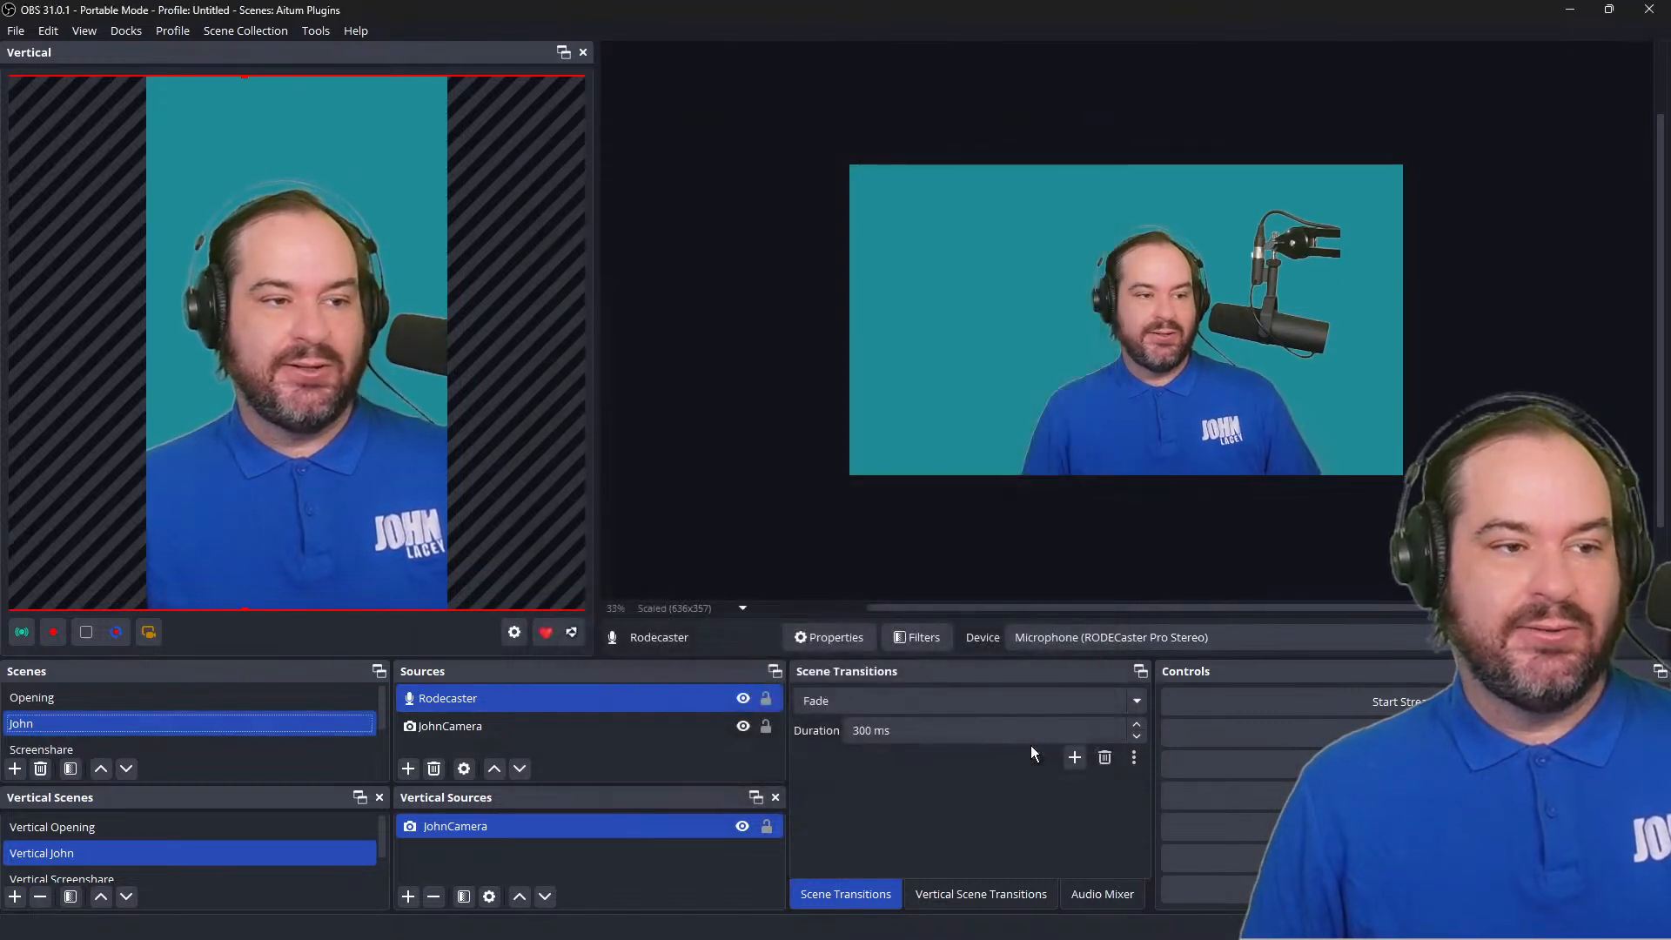
Show the audio mixer and add the existing Rodecaster audio input to the Vertical John scene.
{"action": "left_click", "coordinate": [1121, 893]}
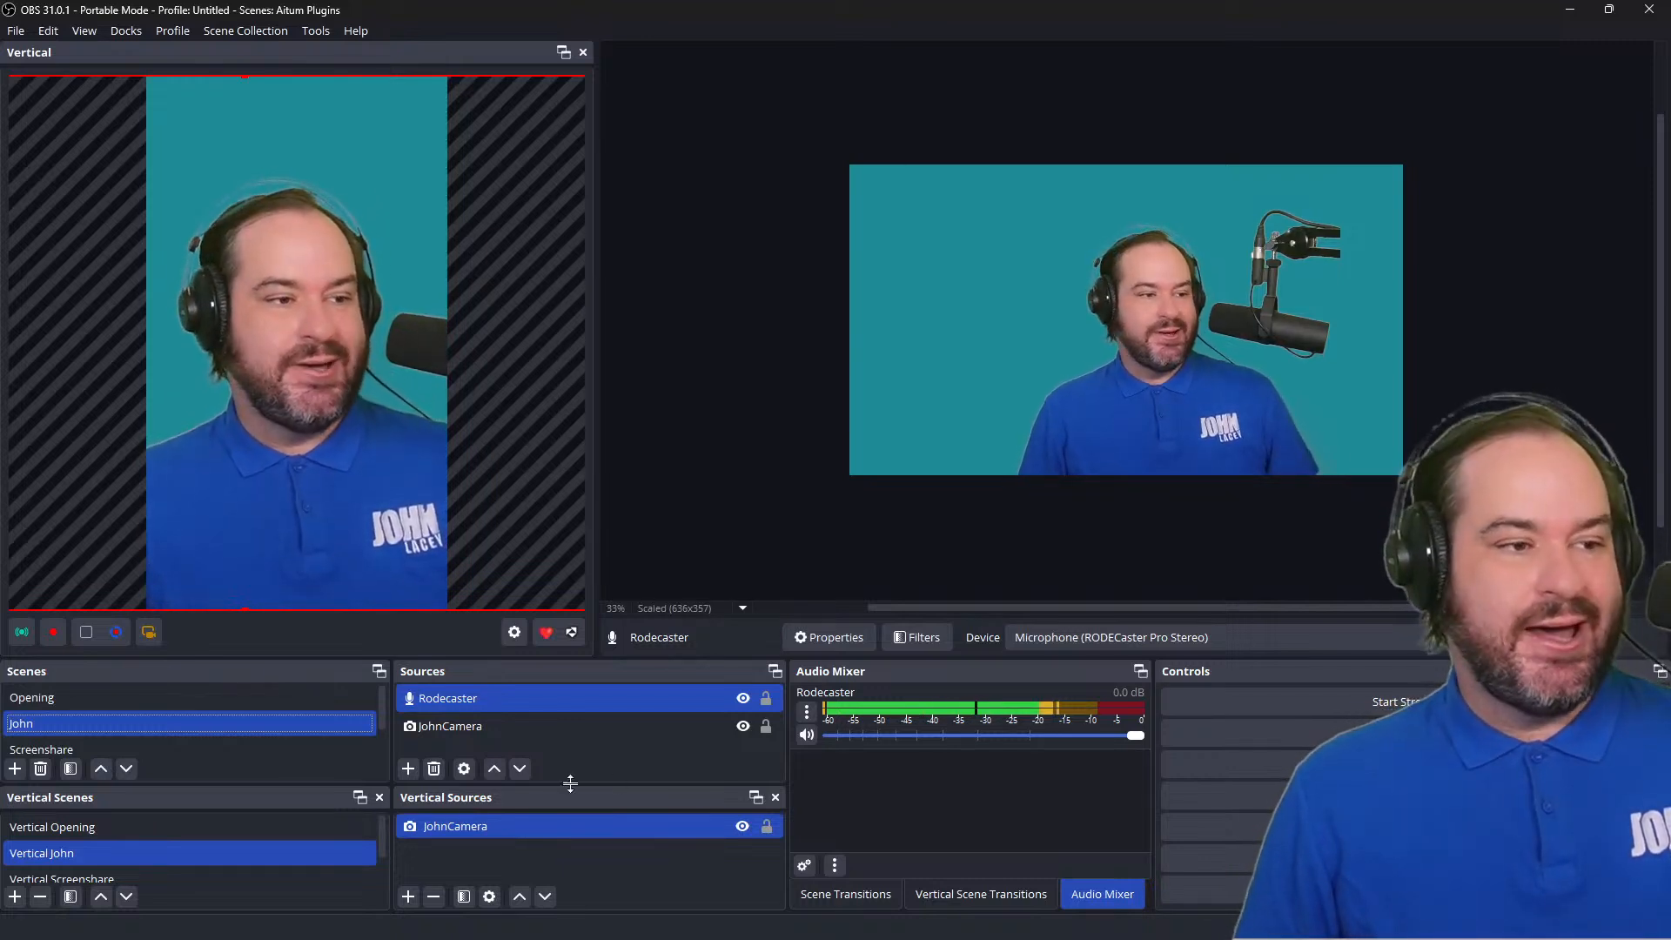
{"action": "left_click", "coordinate": [408, 897]}
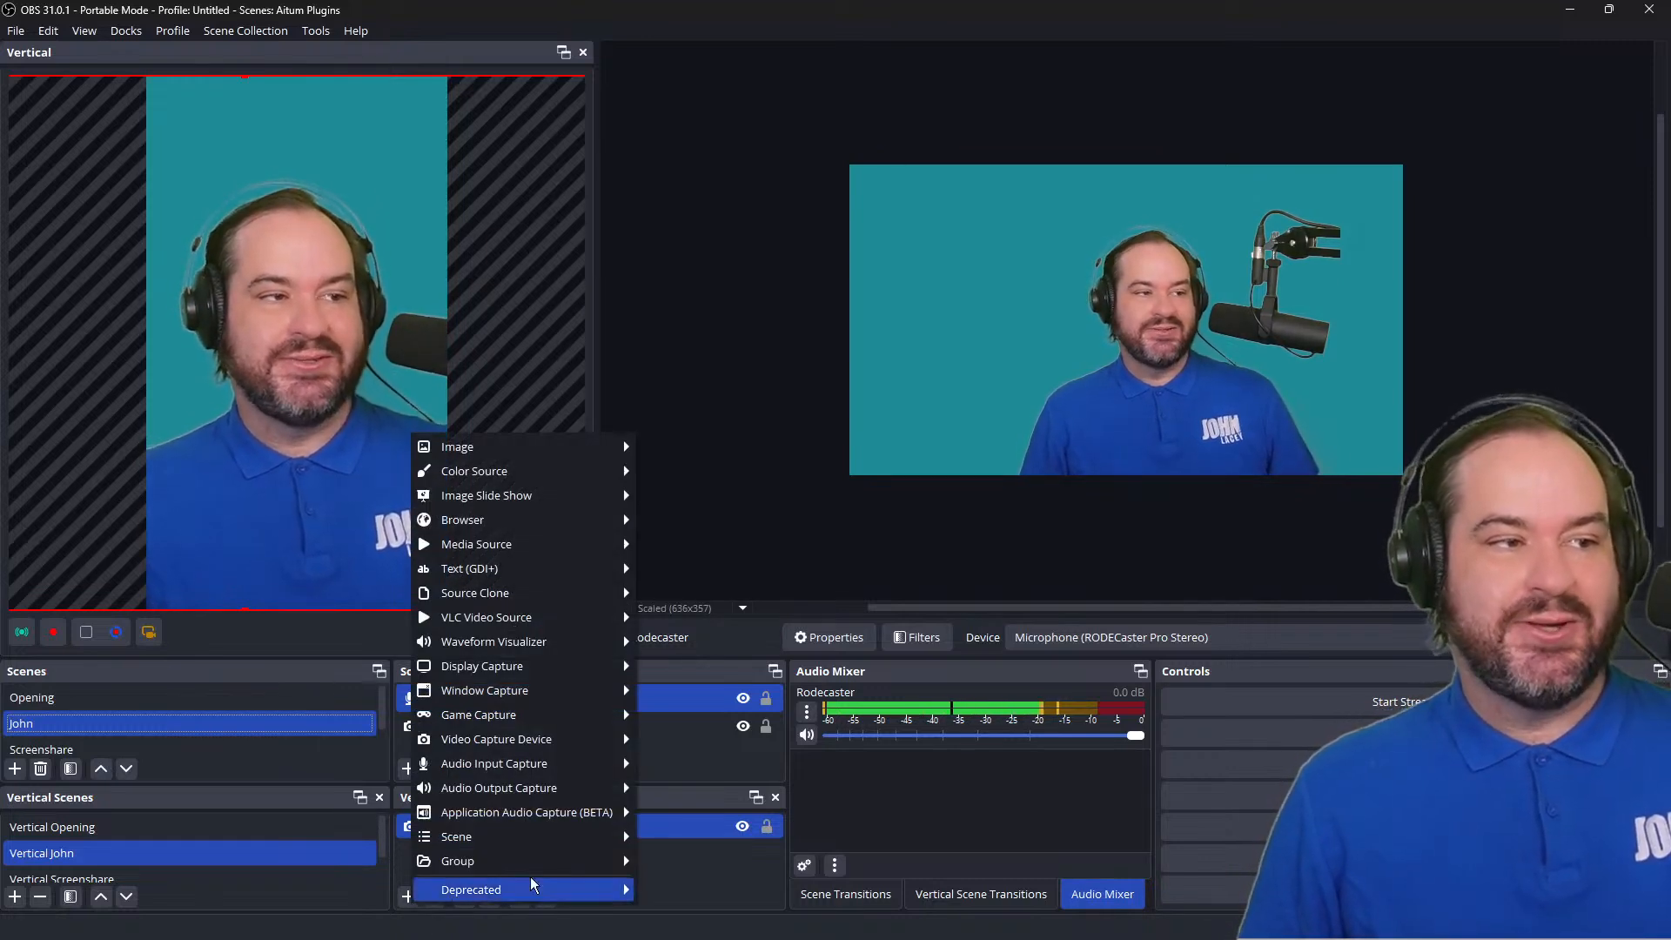
{"action": "mouse_move", "coordinate": [613, 768]}
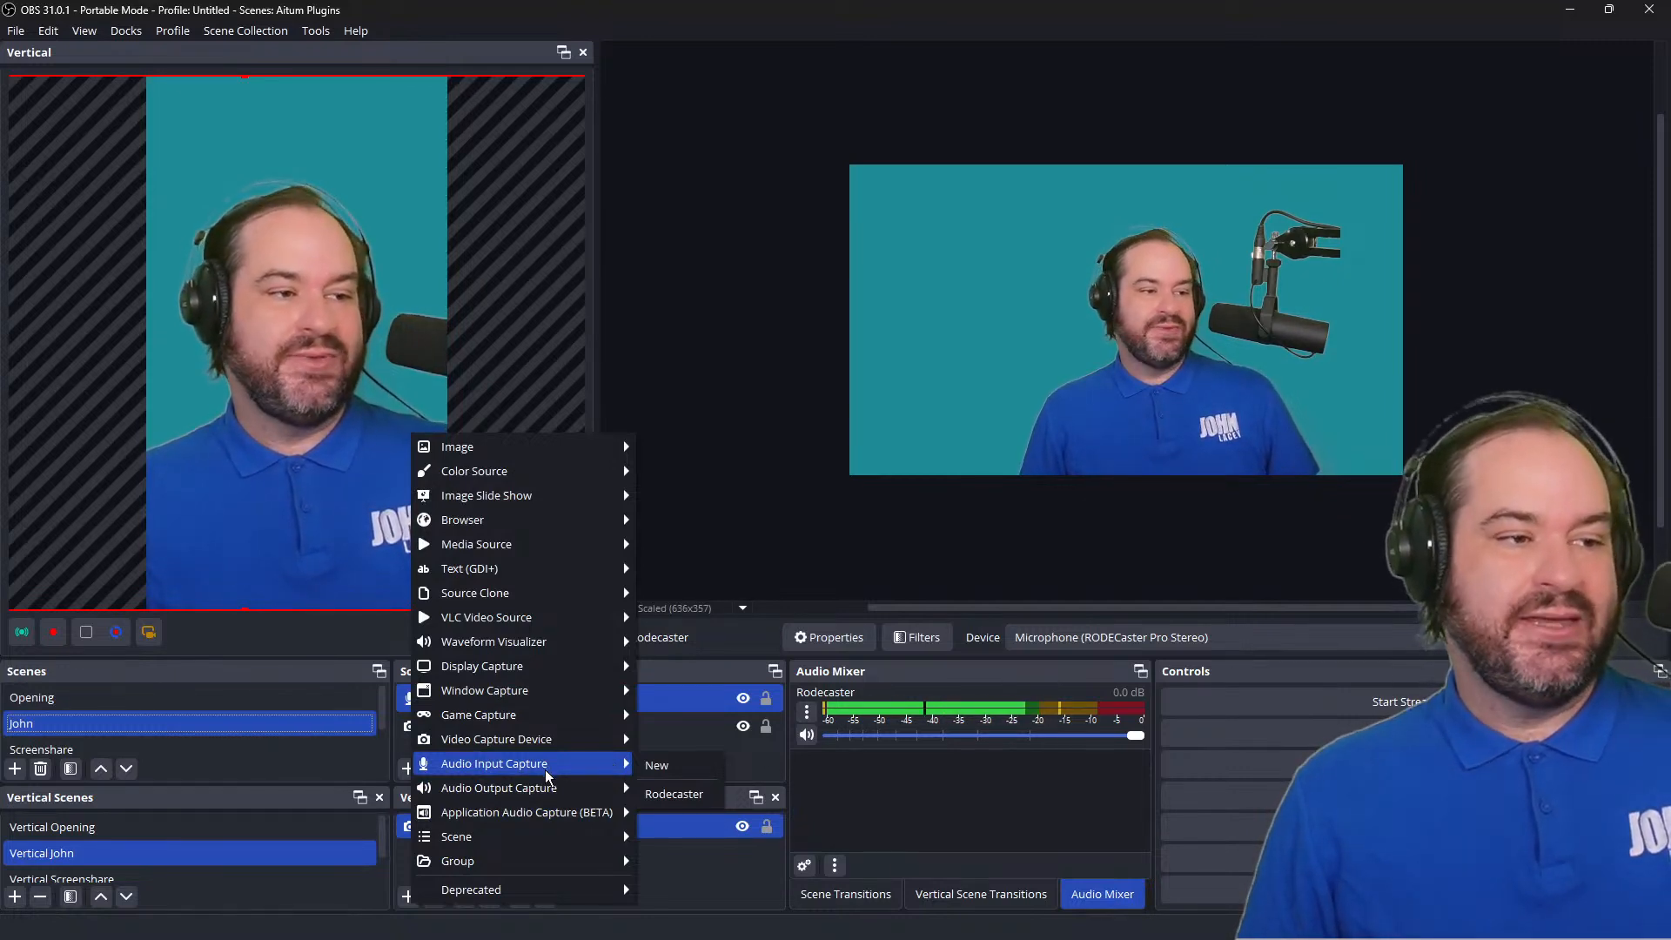
{"action": "left_click", "coordinate": [664, 799]}
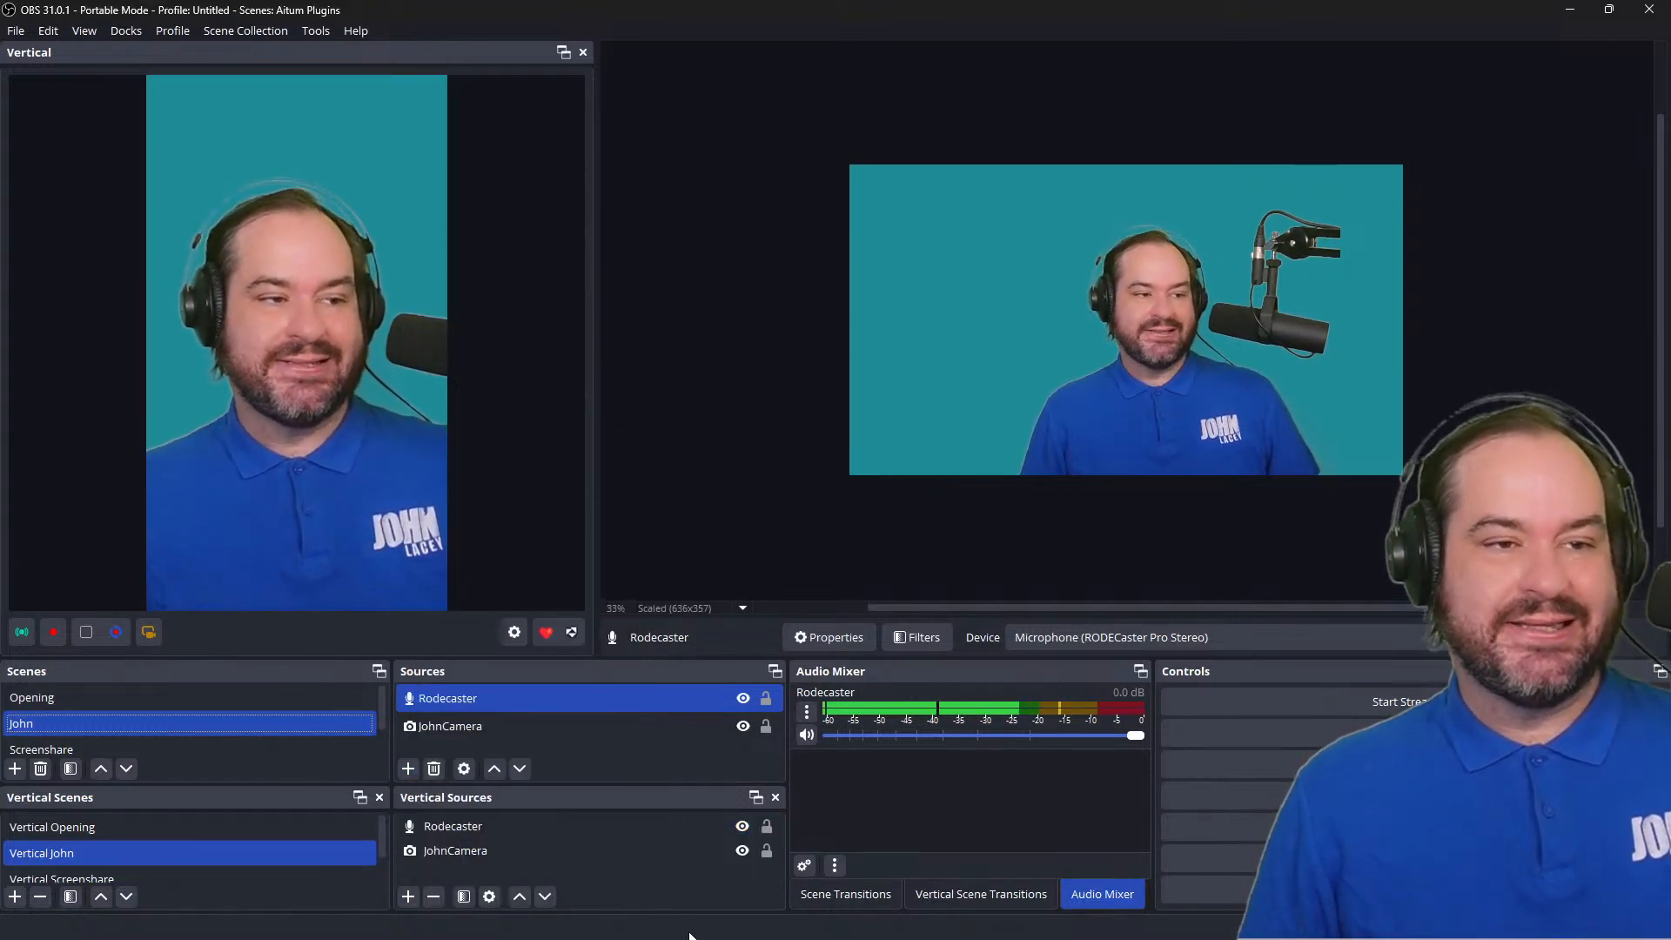
Add the existing Rodecaster audio input to the horizontal Screenshare scene.
{"action": "left_click", "coordinate": [253, 746]}
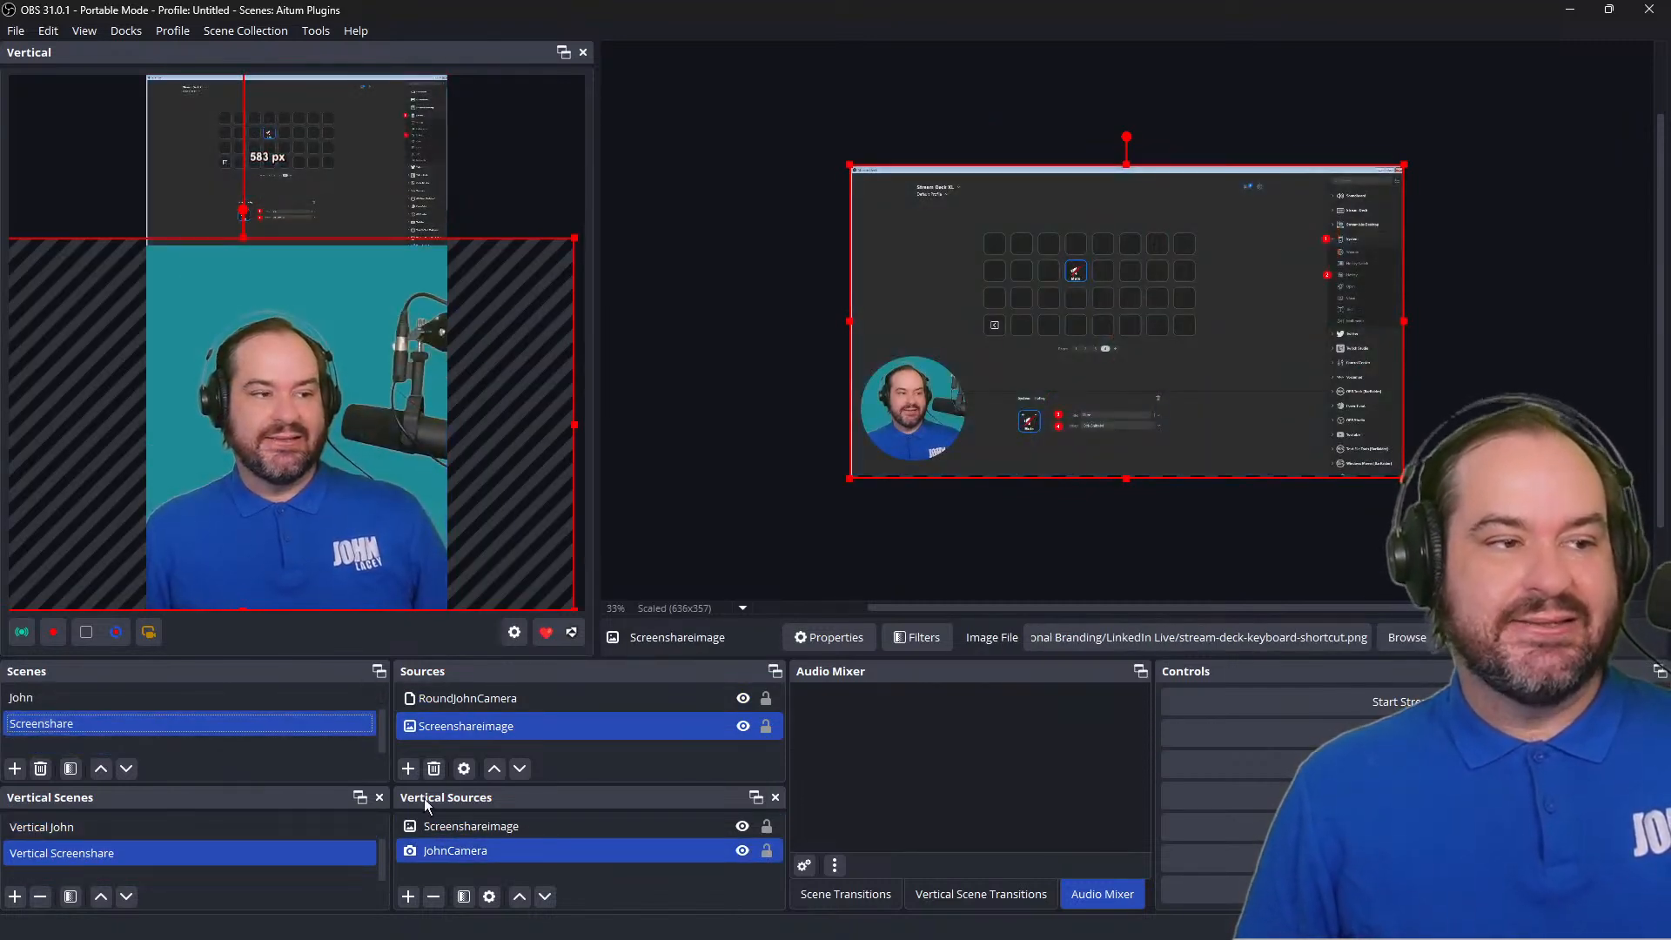
{"action": "left_click", "coordinate": [408, 768]}
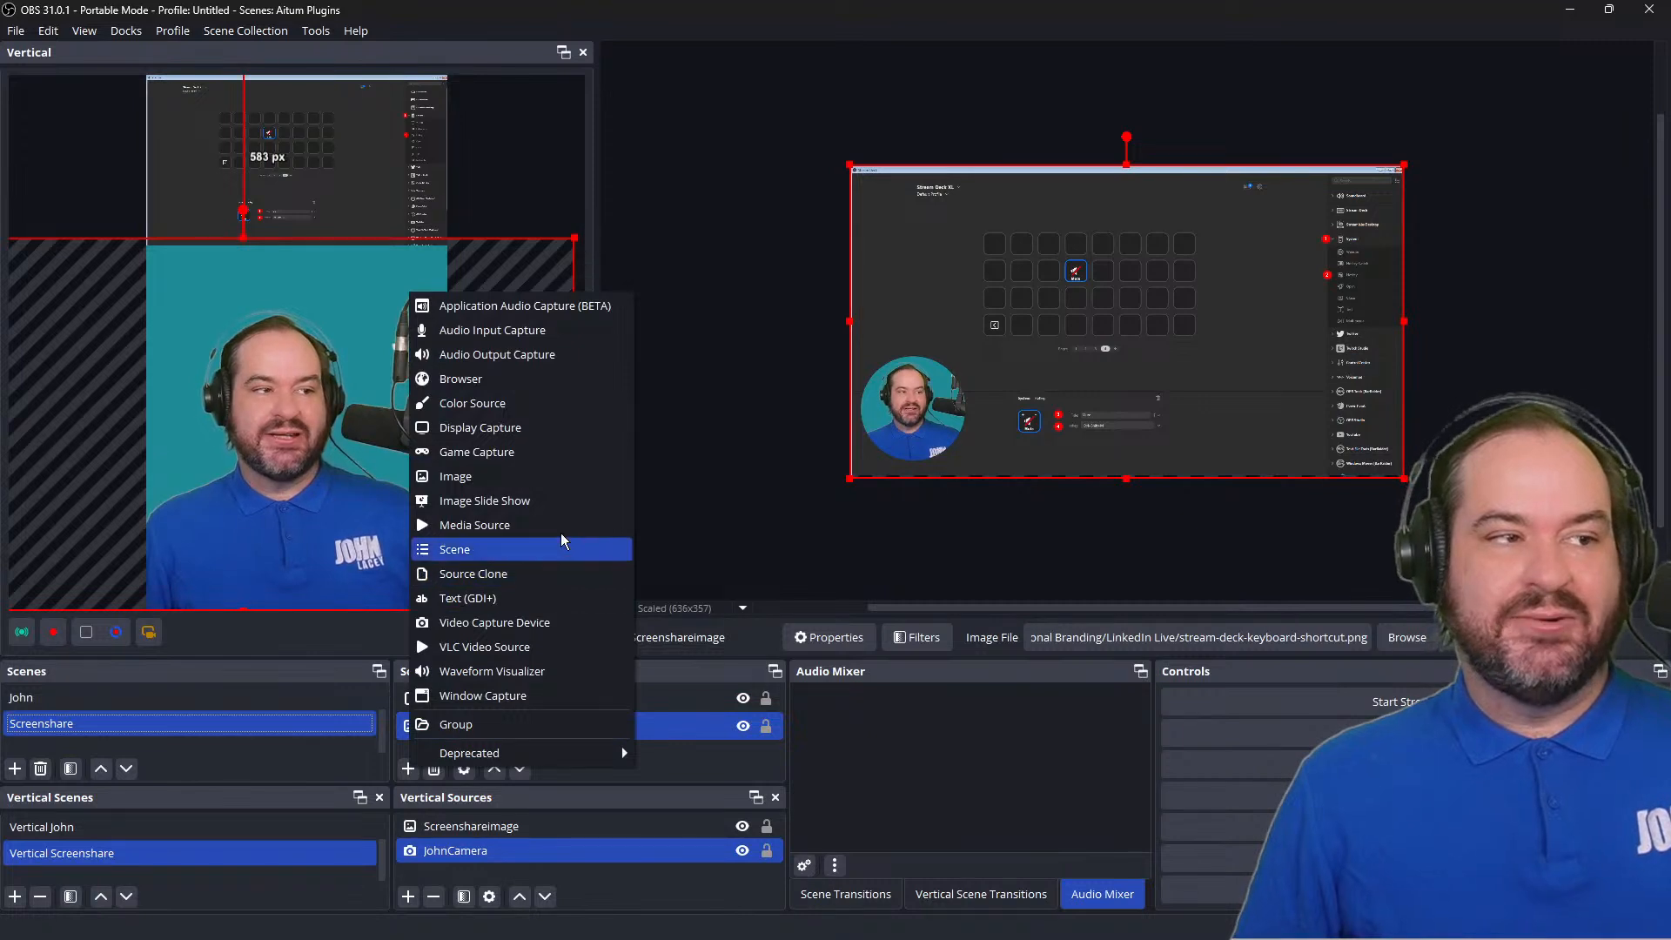
{"action": "left_click", "coordinate": [602, 329]}
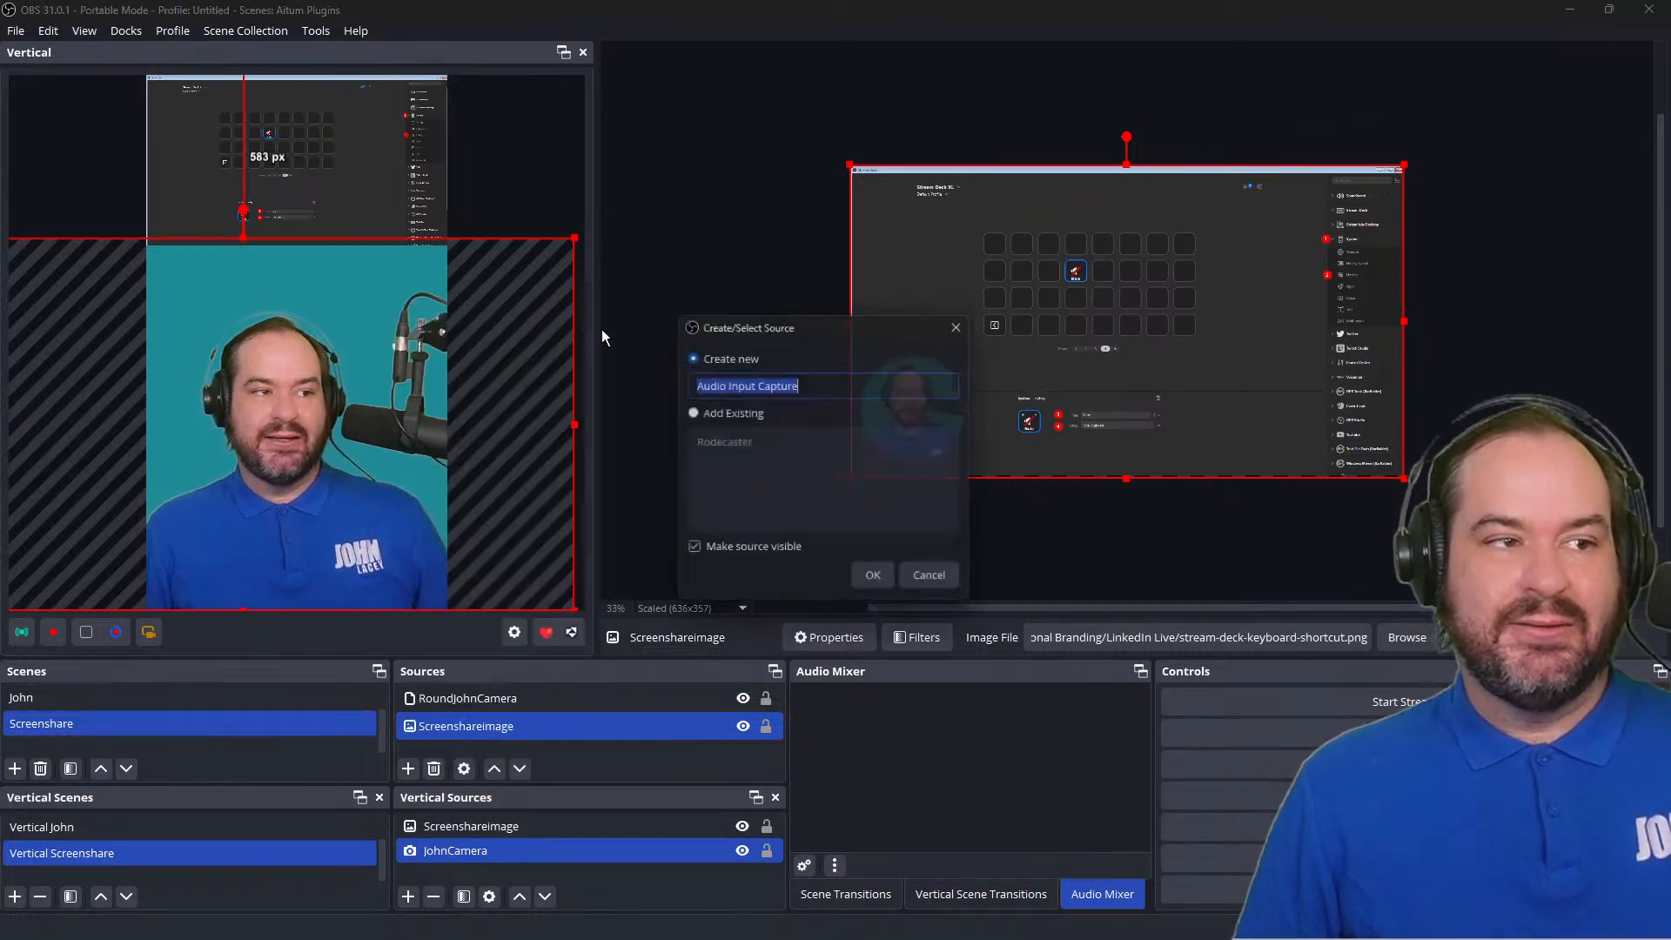
{"action": "left_click", "coordinate": [771, 407]}
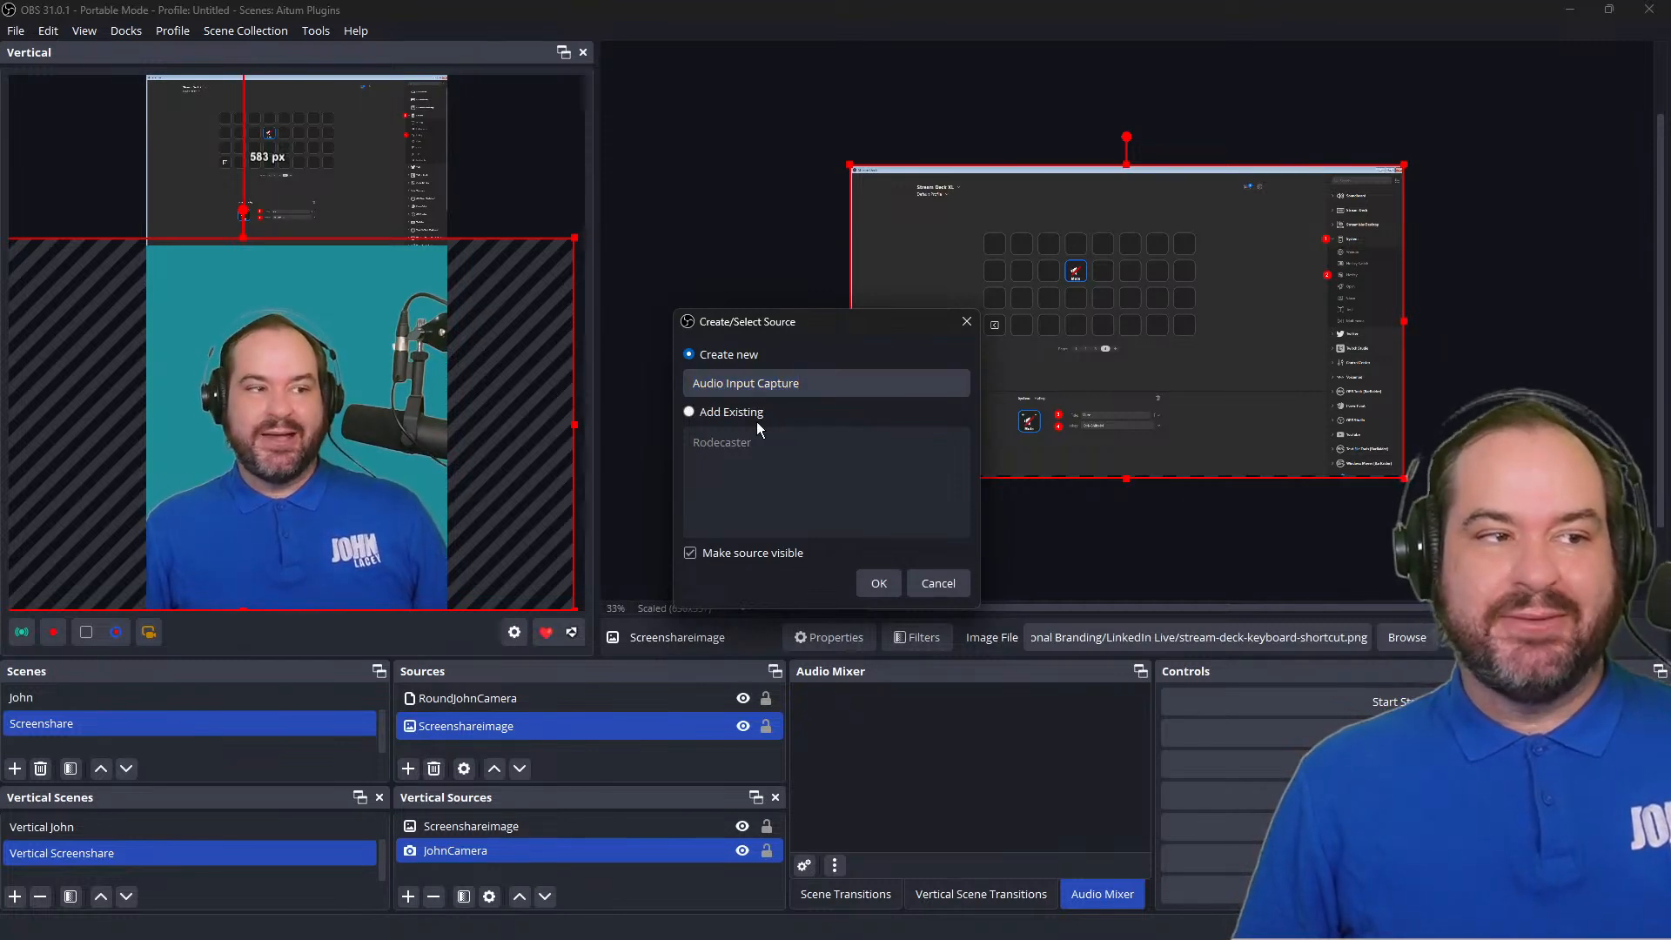
{"action": "left_click", "coordinate": [738, 414]}
{"action": "left_click", "coordinate": [745, 441]}
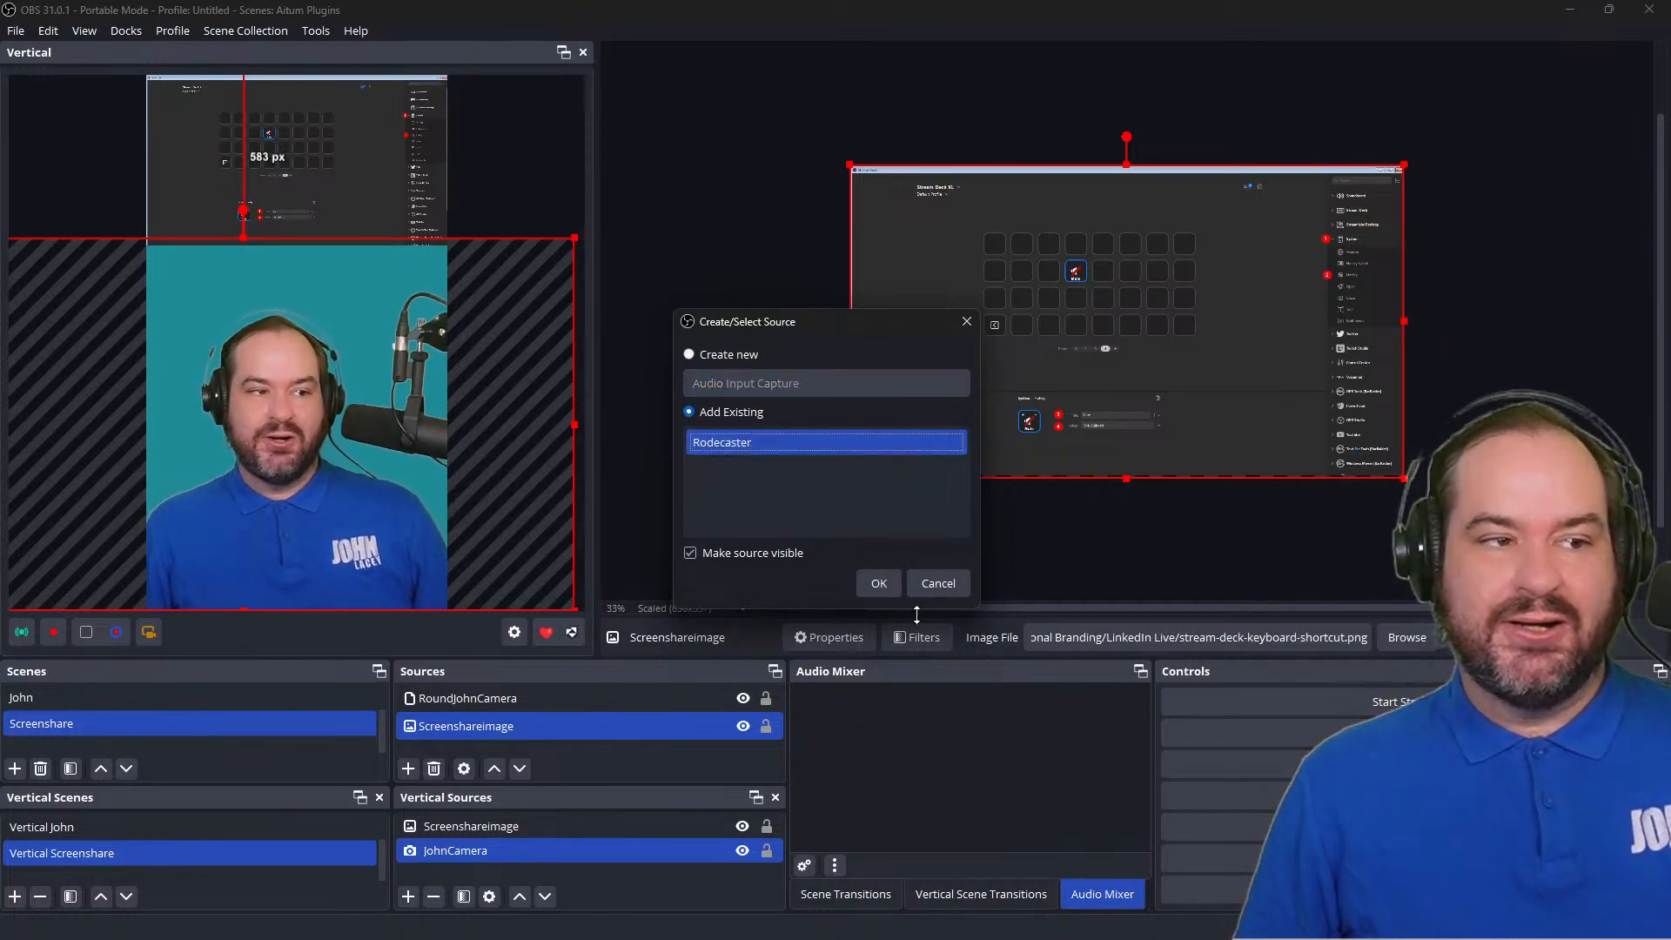
{"action": "left_click", "coordinate": [878, 583]}
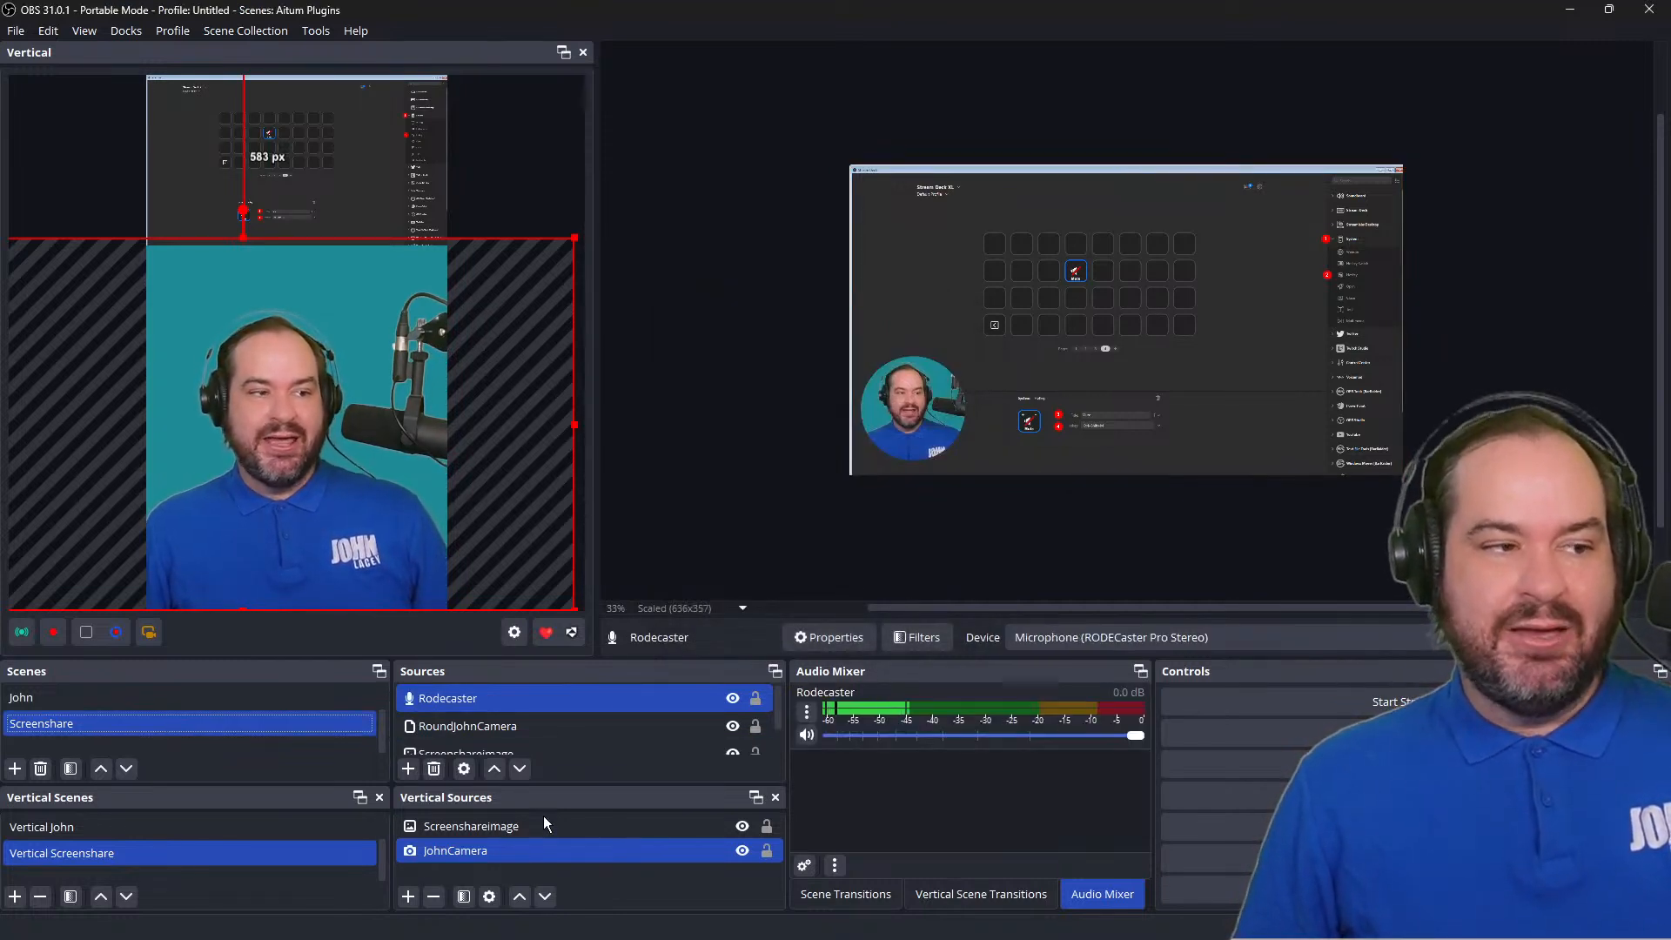
Add the existing Rodecaster audio input capture to the Vertical Screenshare scene.
{"action": "left_click", "coordinate": [412, 899]}
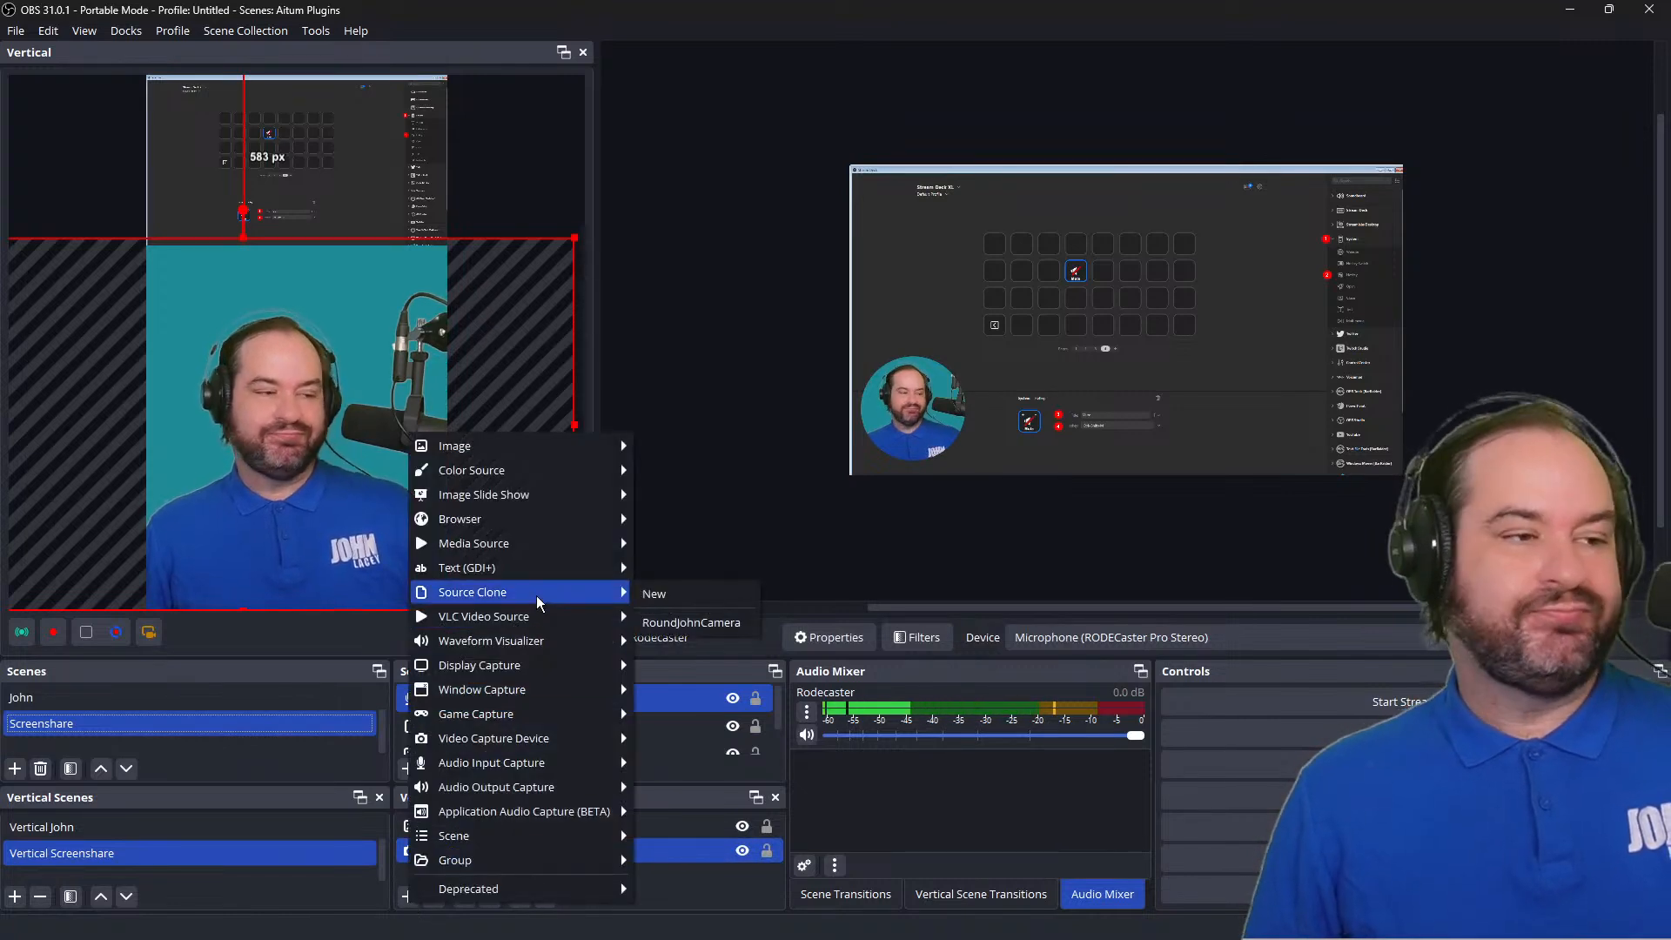
{"action": "mouse_move", "coordinate": [594, 771]}
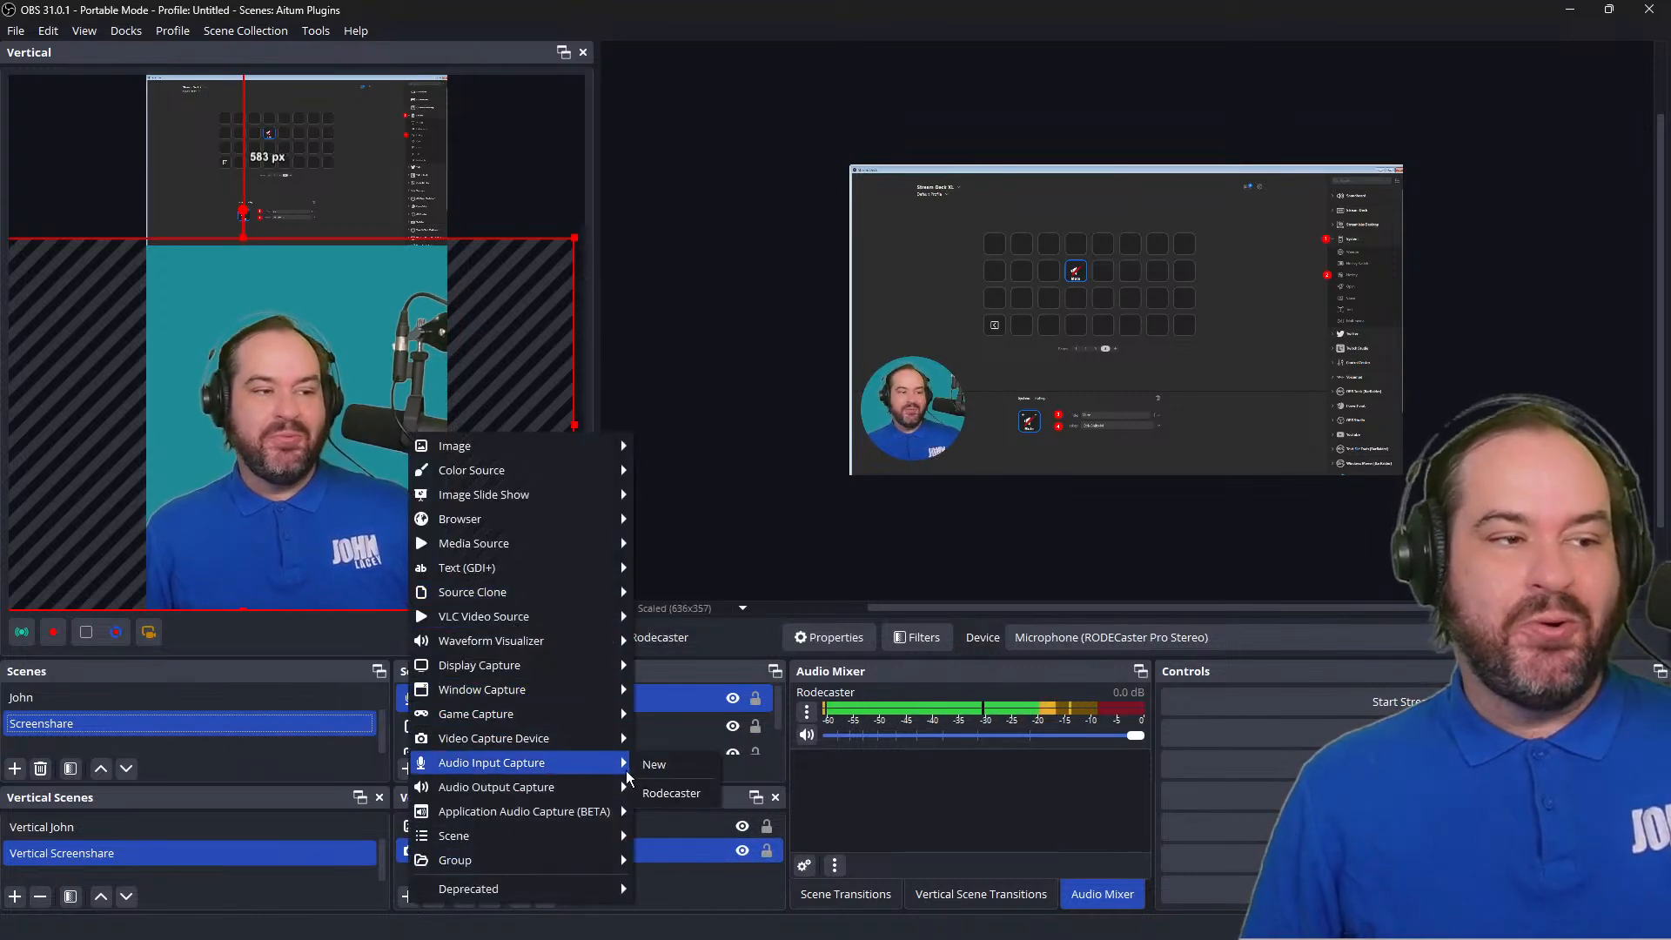
{"action": "left_click", "coordinate": [668, 792]}
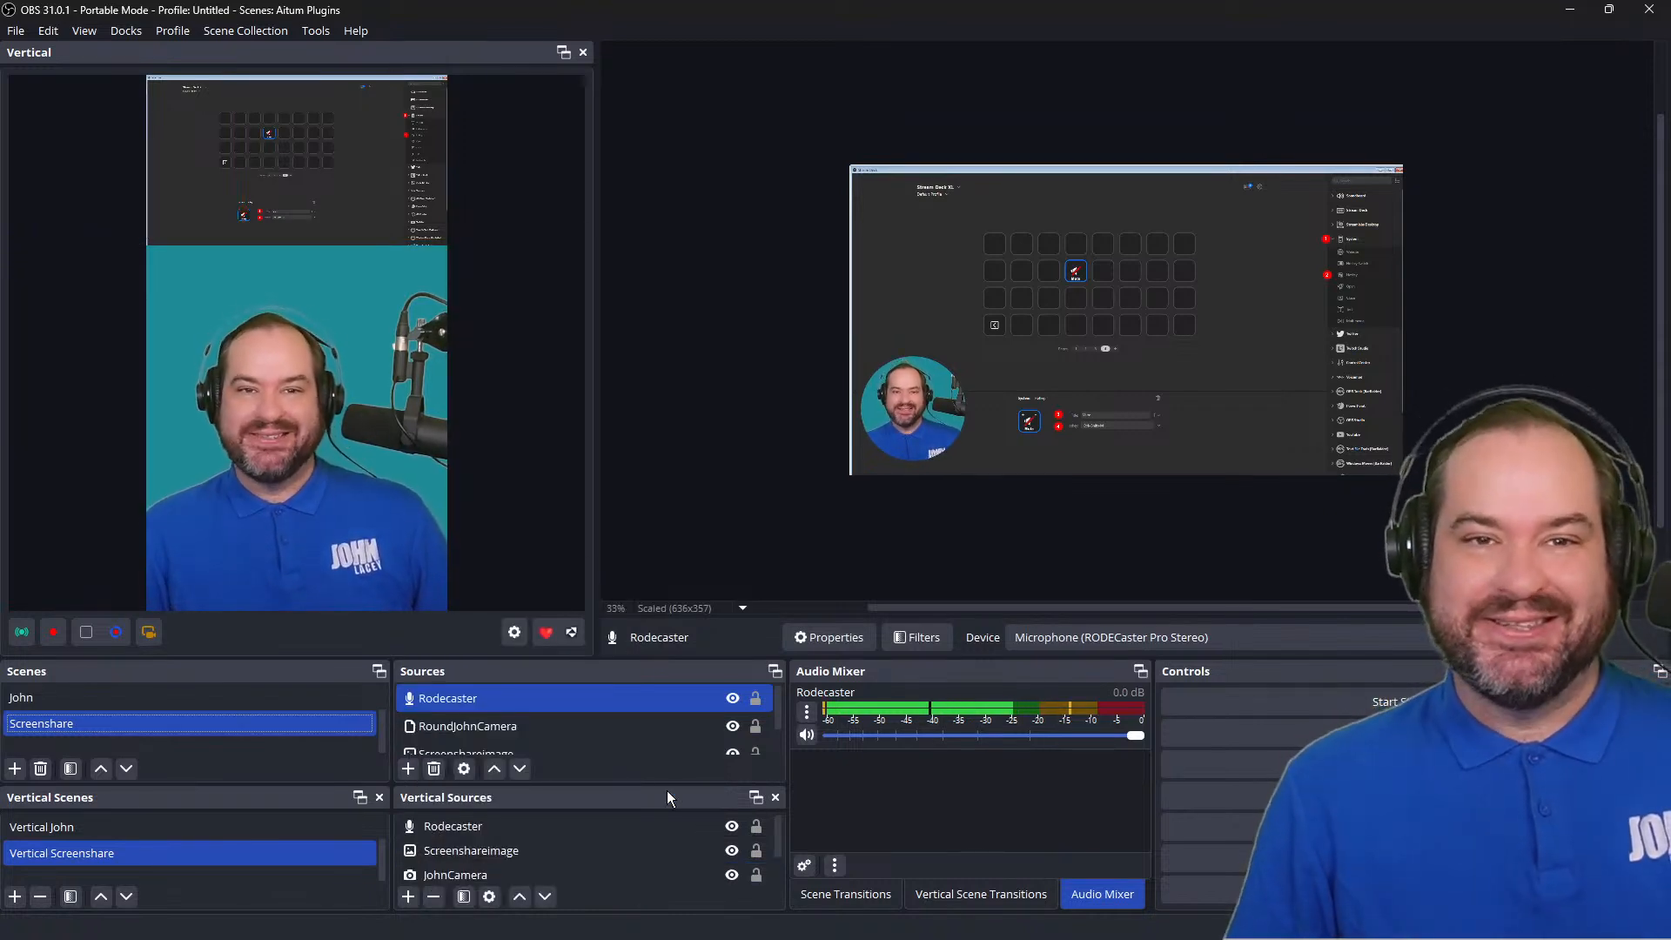
Shift the JohnCamera source to the right in the Vertical Screenshare scene so the presenter is centred, and deselect it.
{"action": "left_click", "coordinate": [540, 431]}
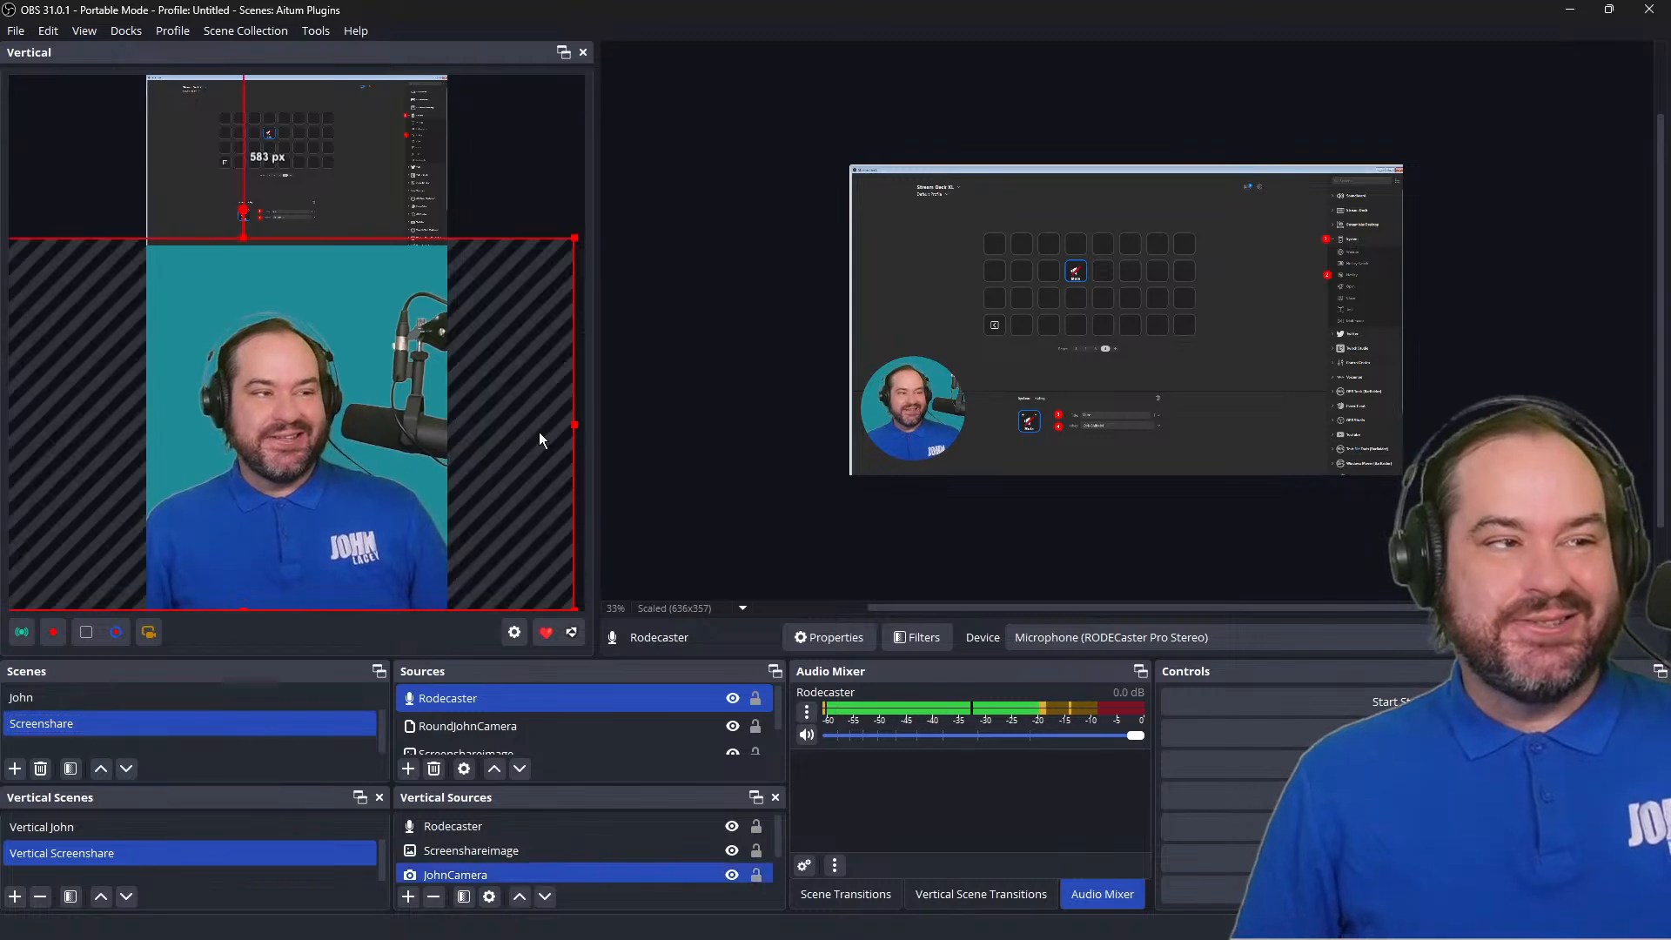
{"action": "key", "text": "ctrl+f"}
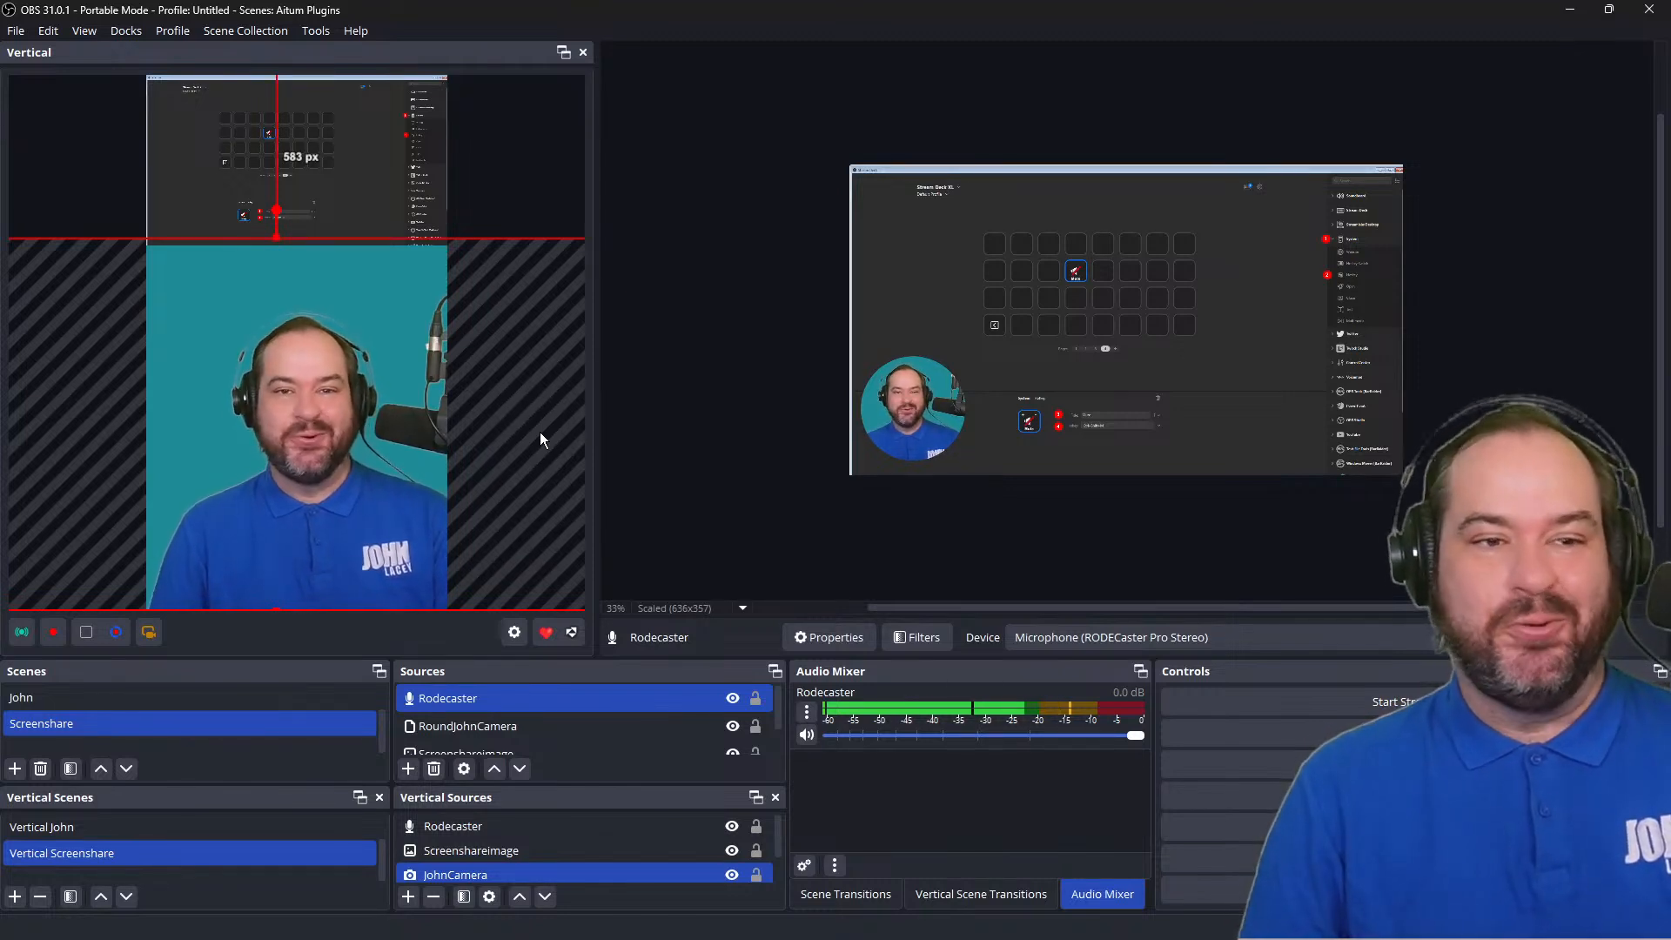
{"action": "left_click", "coordinate": [560, 137]}
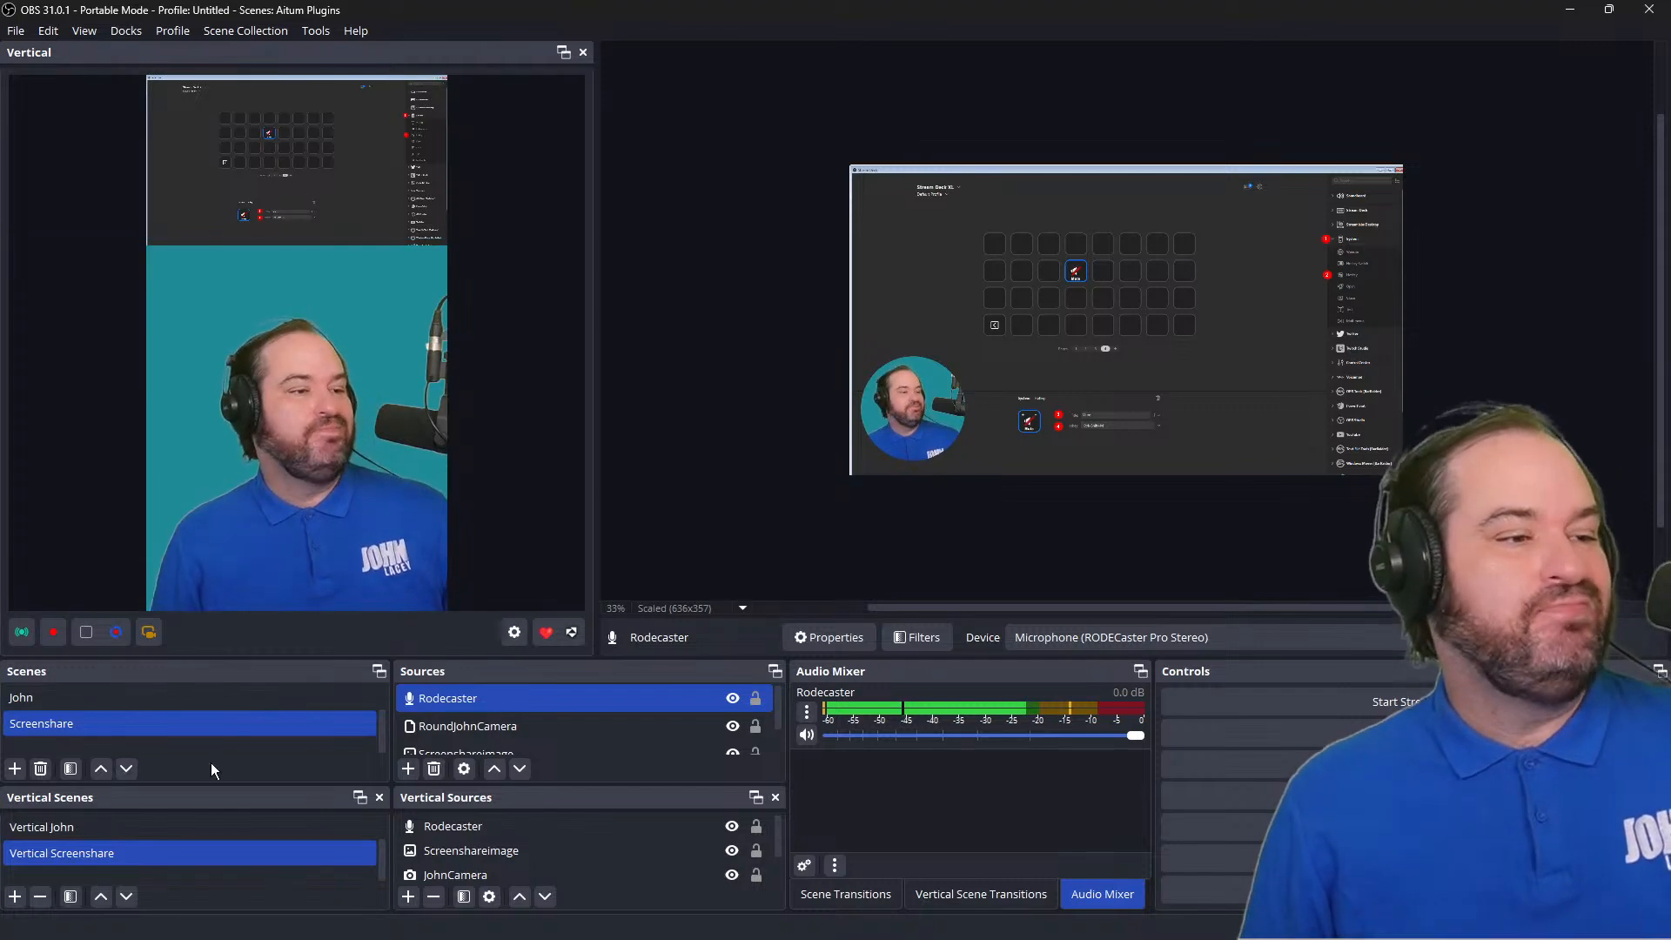
From the Opening scene, check the Vertical canvas's recording settings and start the main OBS recording.
{"action": "scroll", "coordinate": [214, 740], "scroll_direction": "up", "scroll_amount": 1}
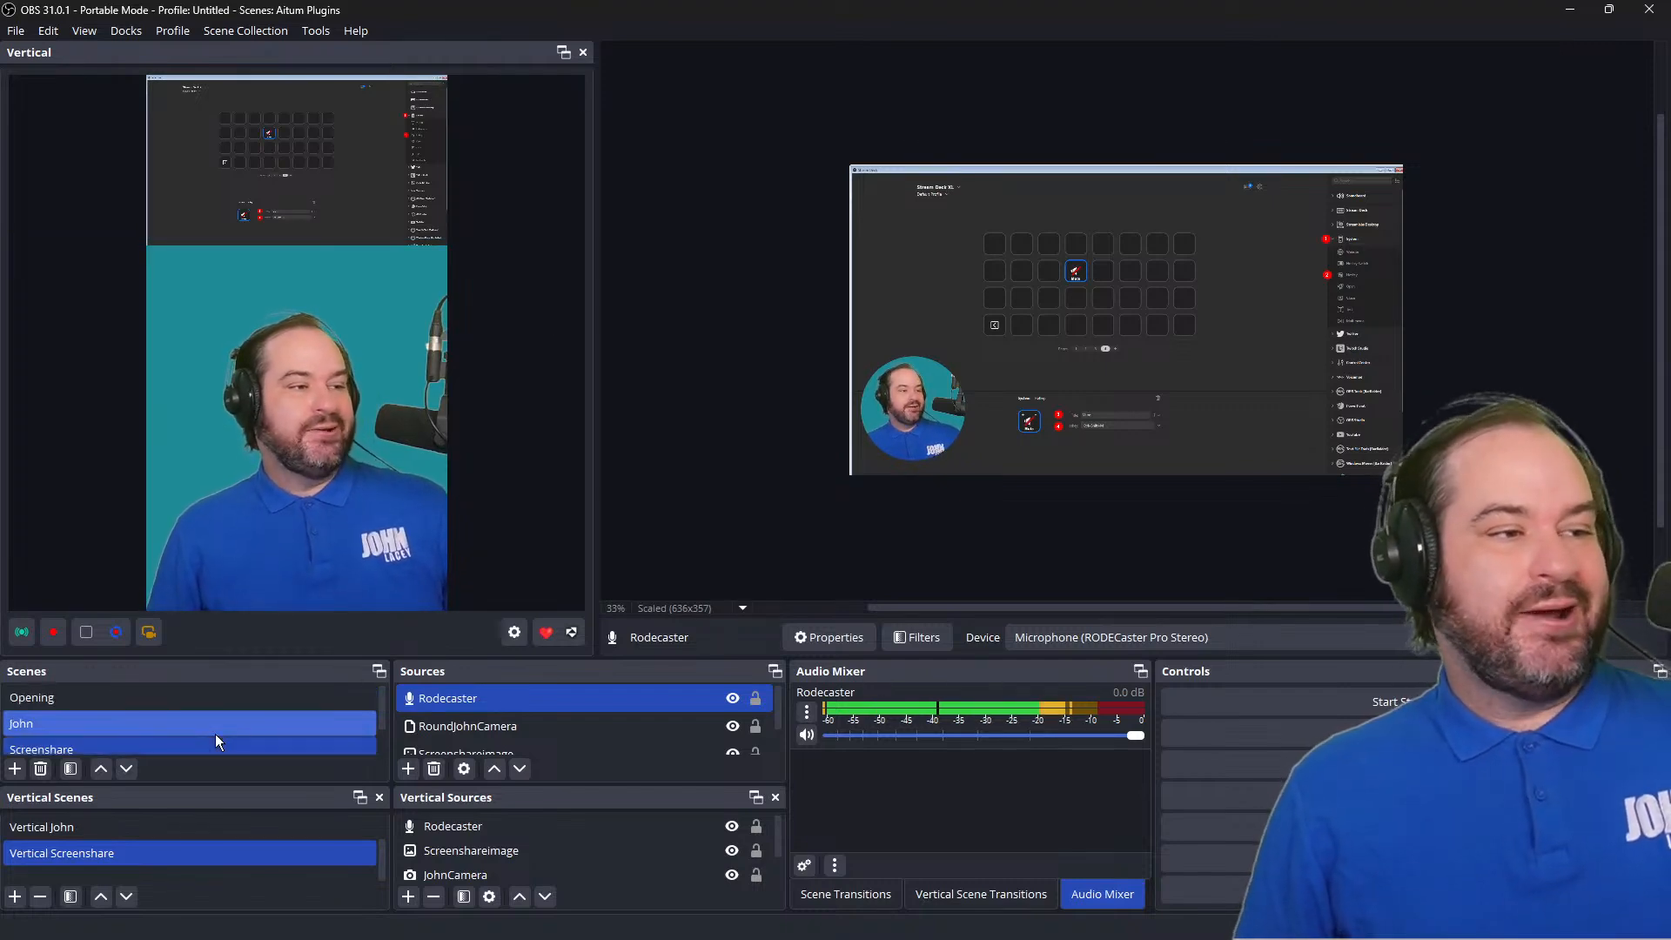
{"action": "left_click", "coordinate": [250, 697]}
{"action": "left_click", "coordinate": [515, 642]}
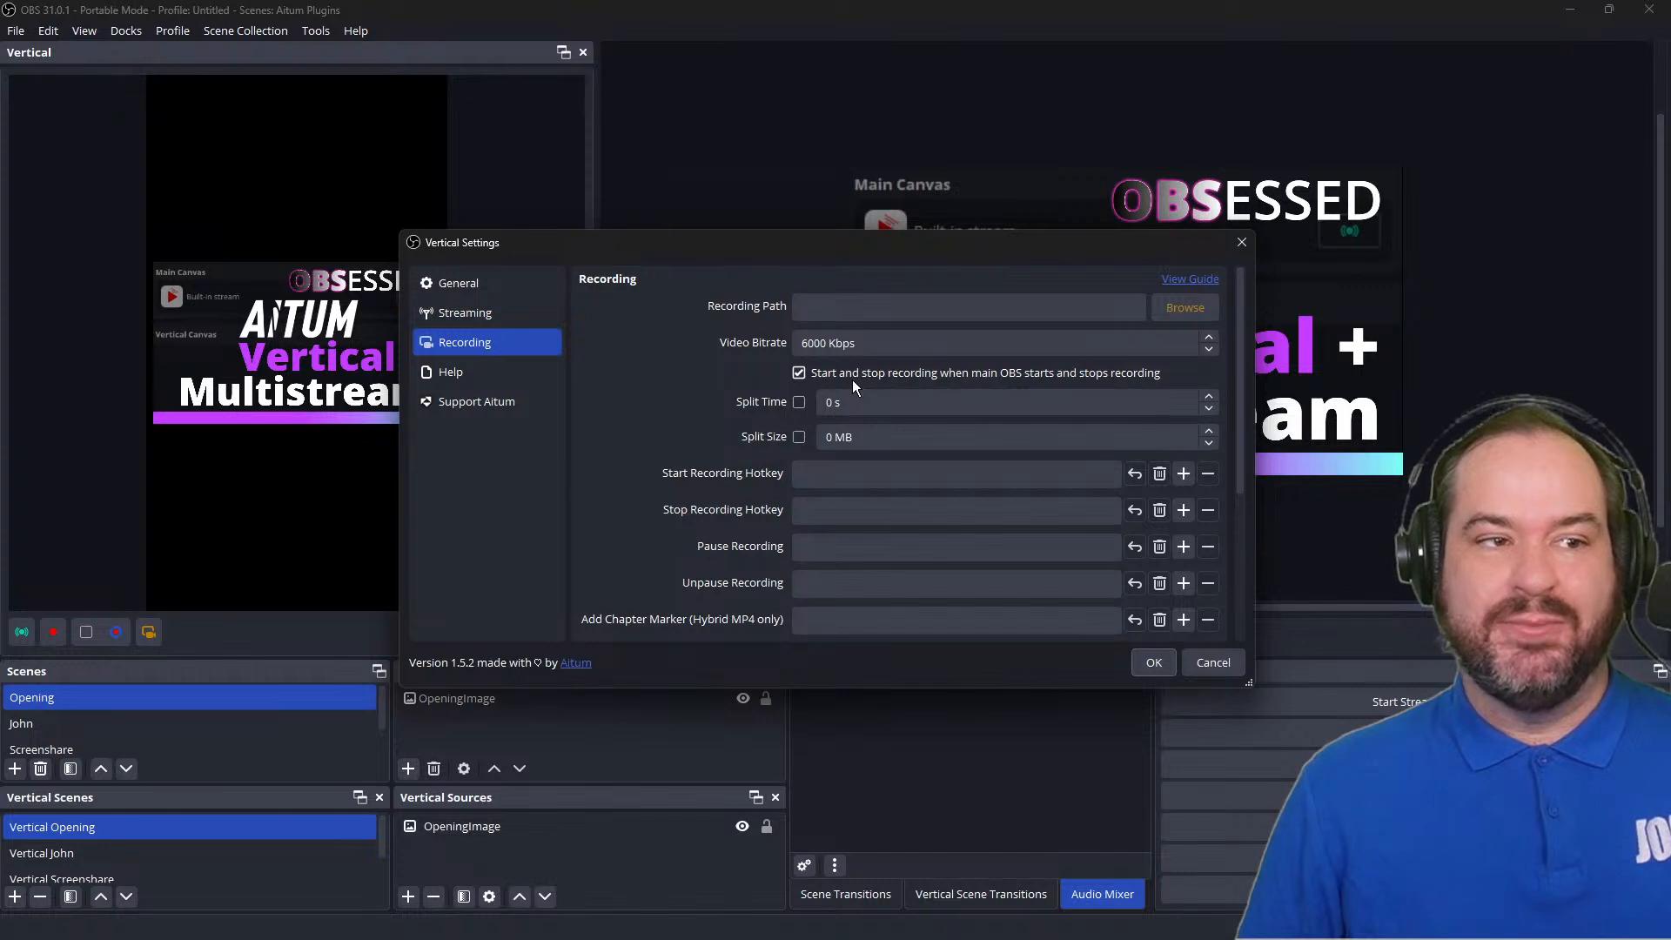
{"action": "left_click", "coordinate": [1155, 663]}
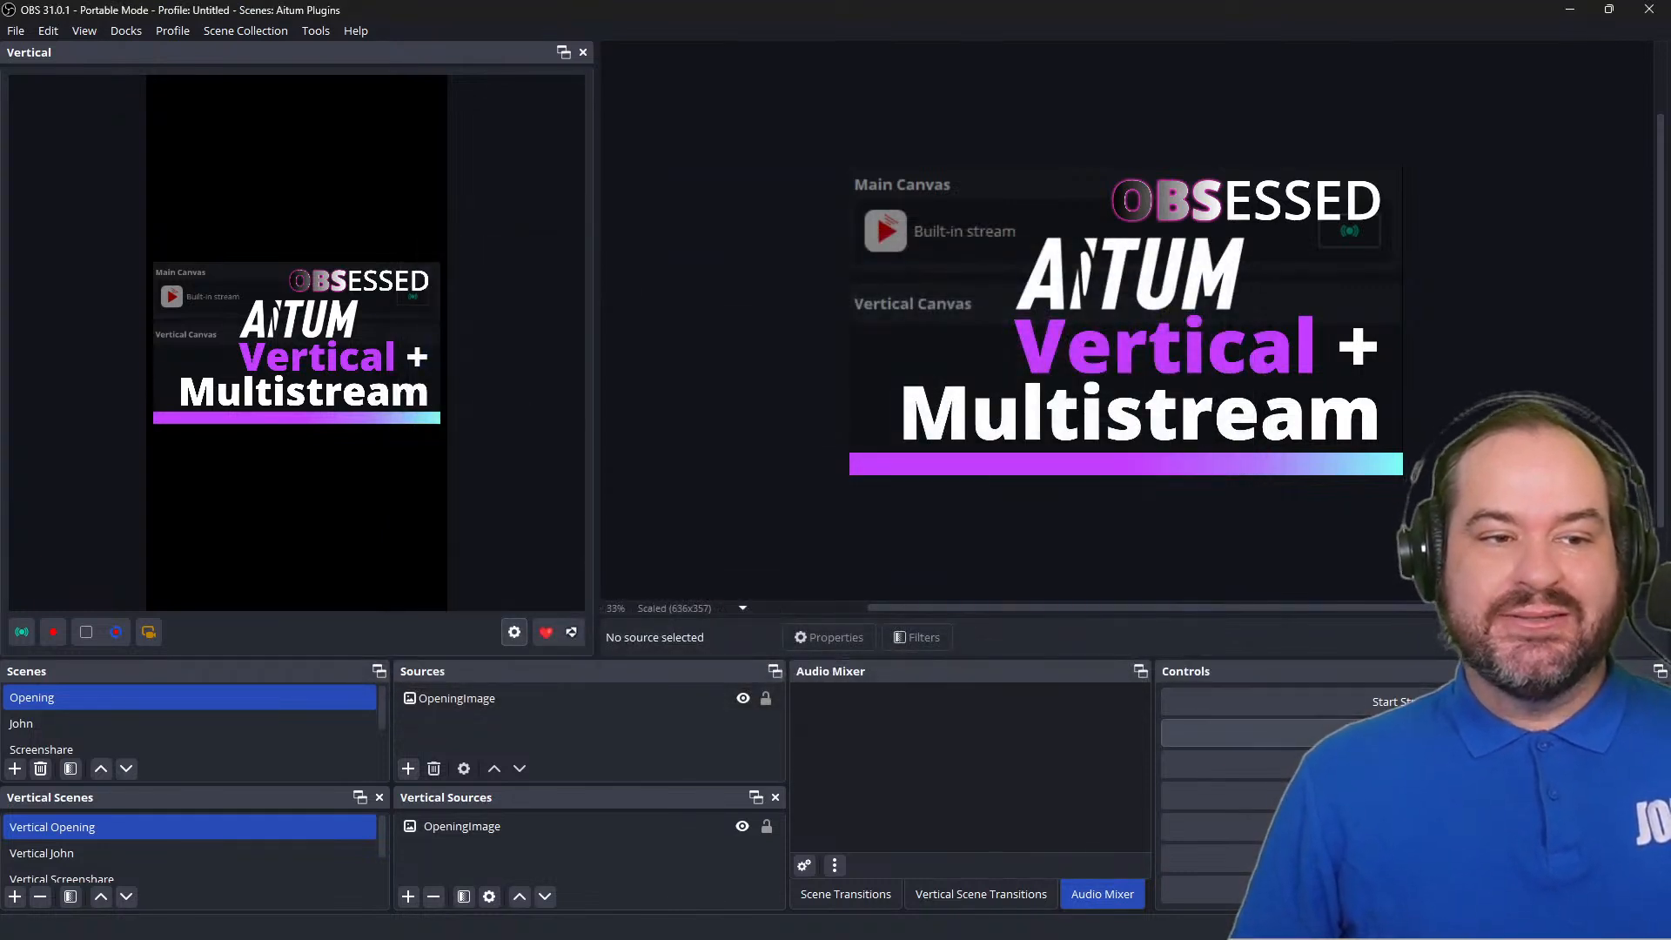
{"action": "left_click", "coordinate": [1412, 732]}
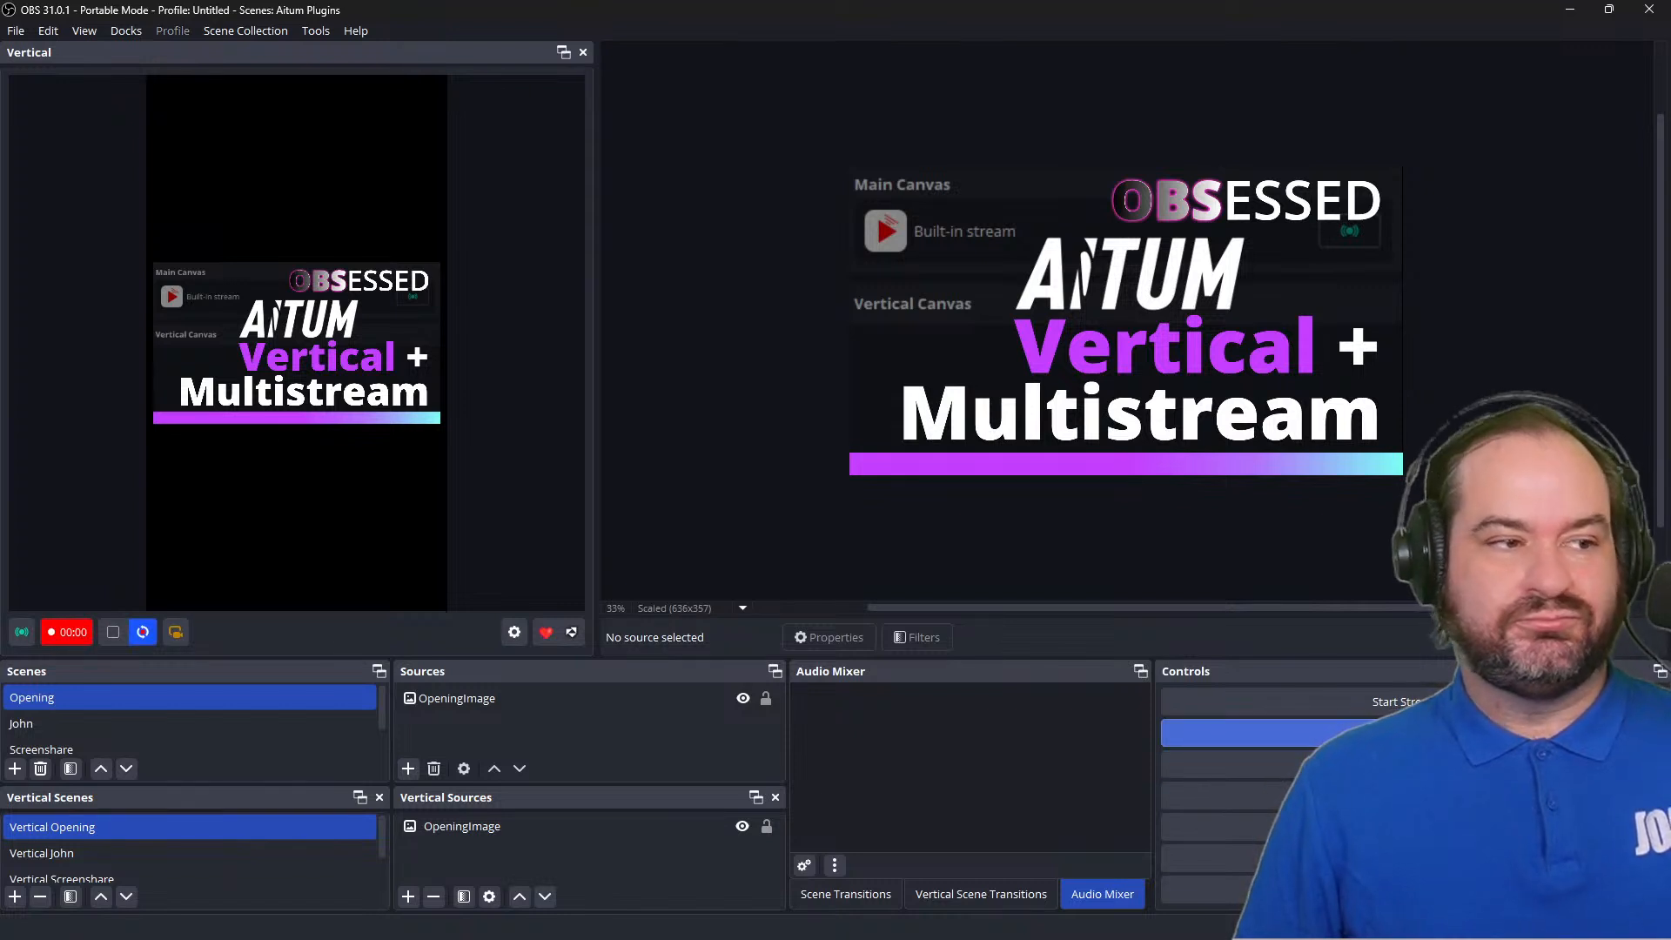